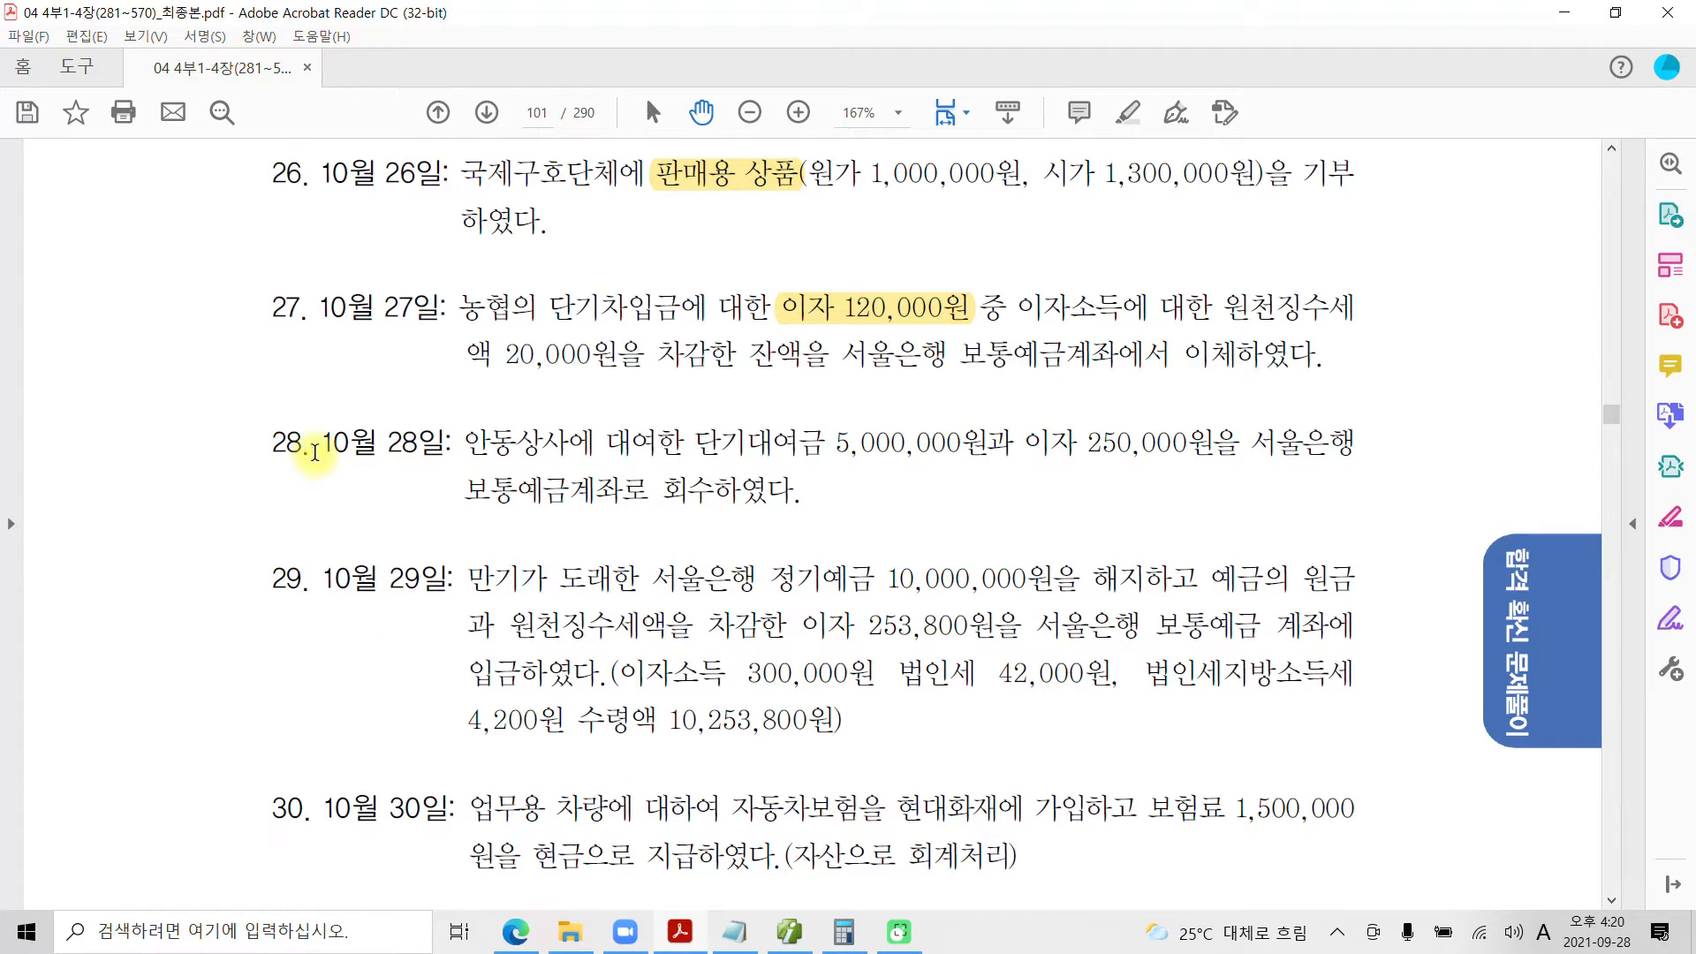
Highlight the date "10월 28일:" and the word "회수" in problem 28.
drag(310, 447, 400, 449)
right_click(400, 449)
click(434, 479)
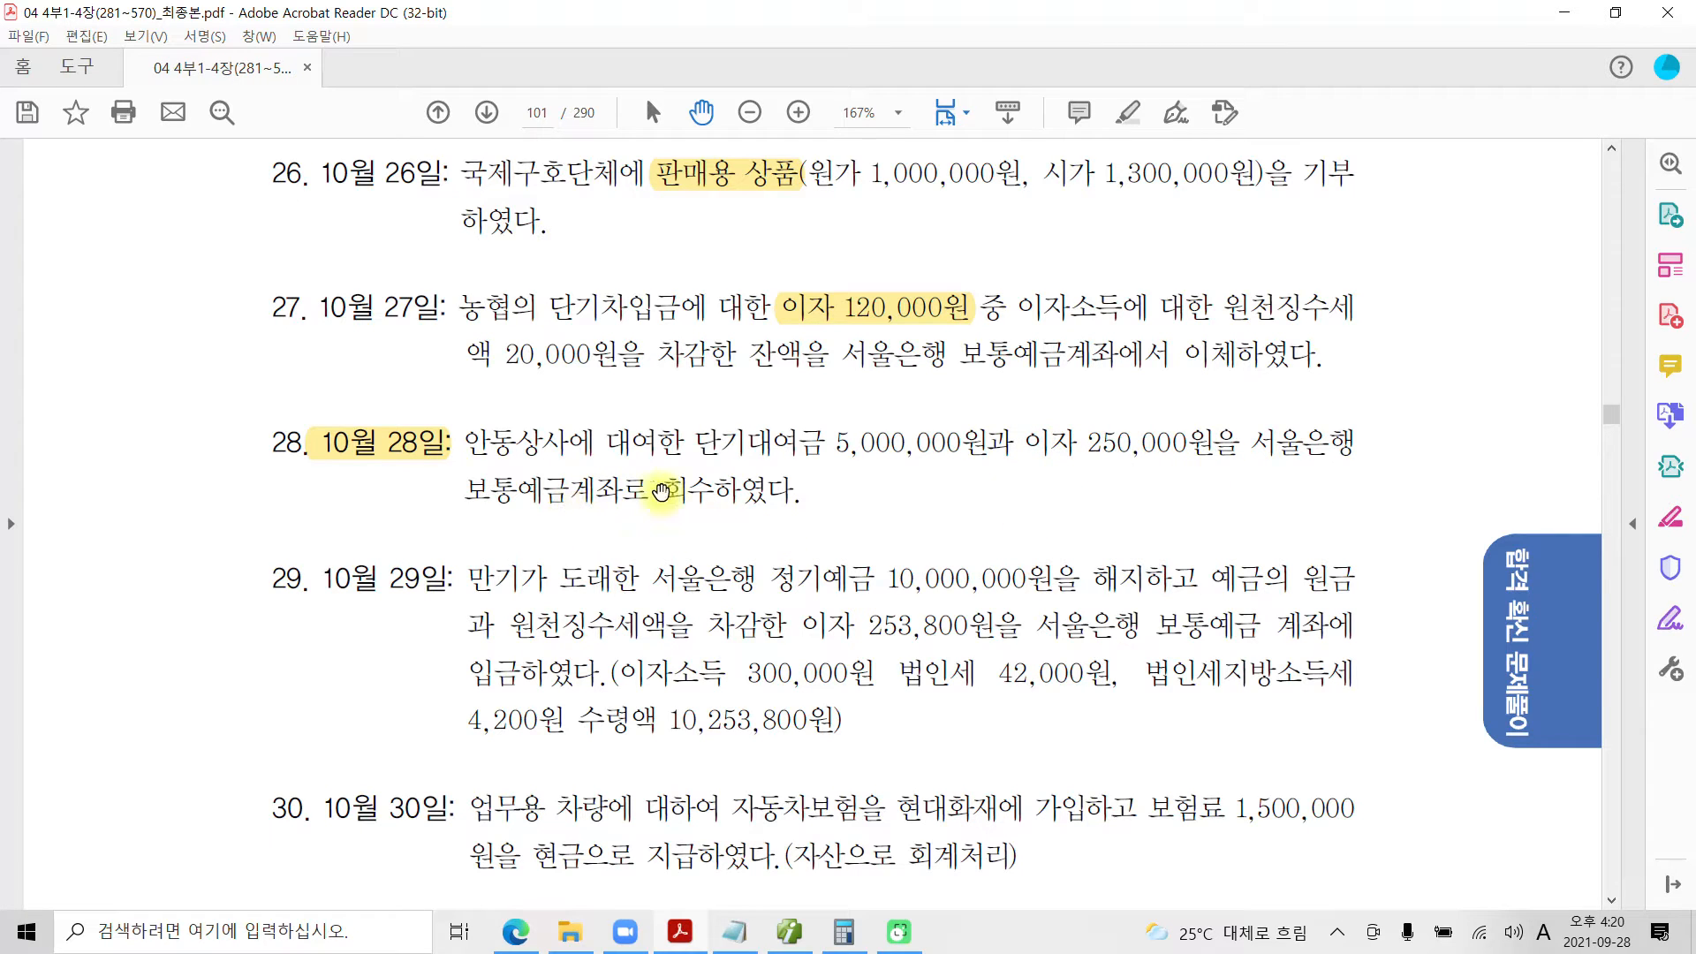
drag(661, 491, 713, 491)
right_click(697, 493)
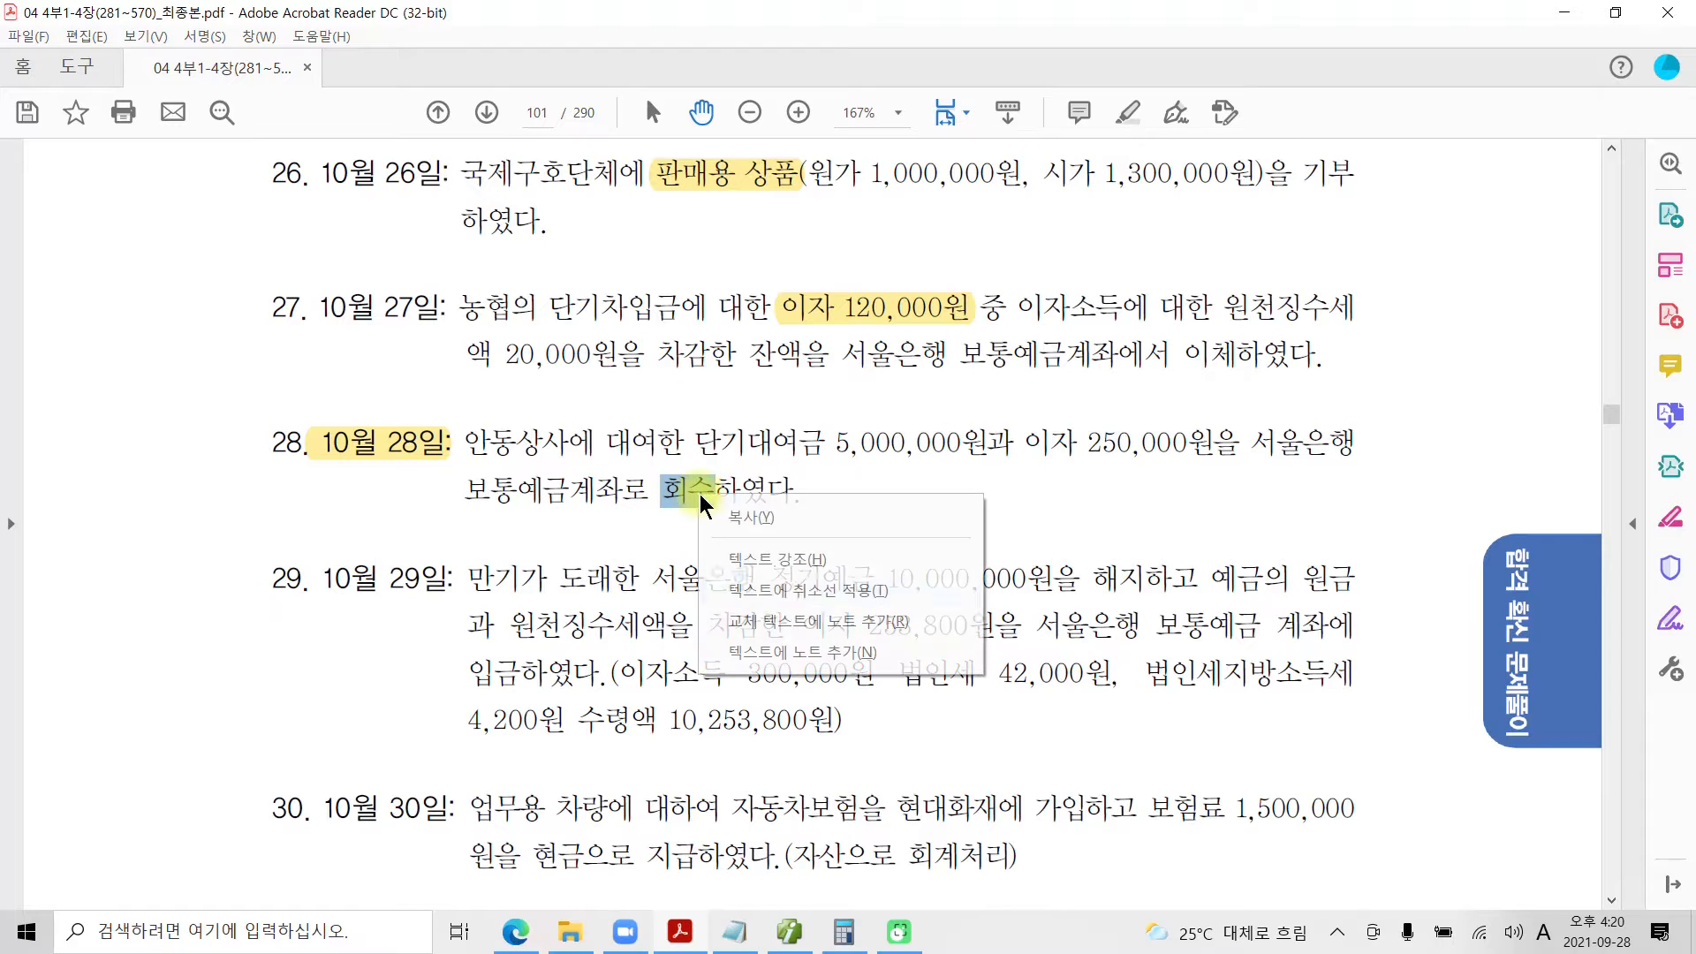
click(782, 560)
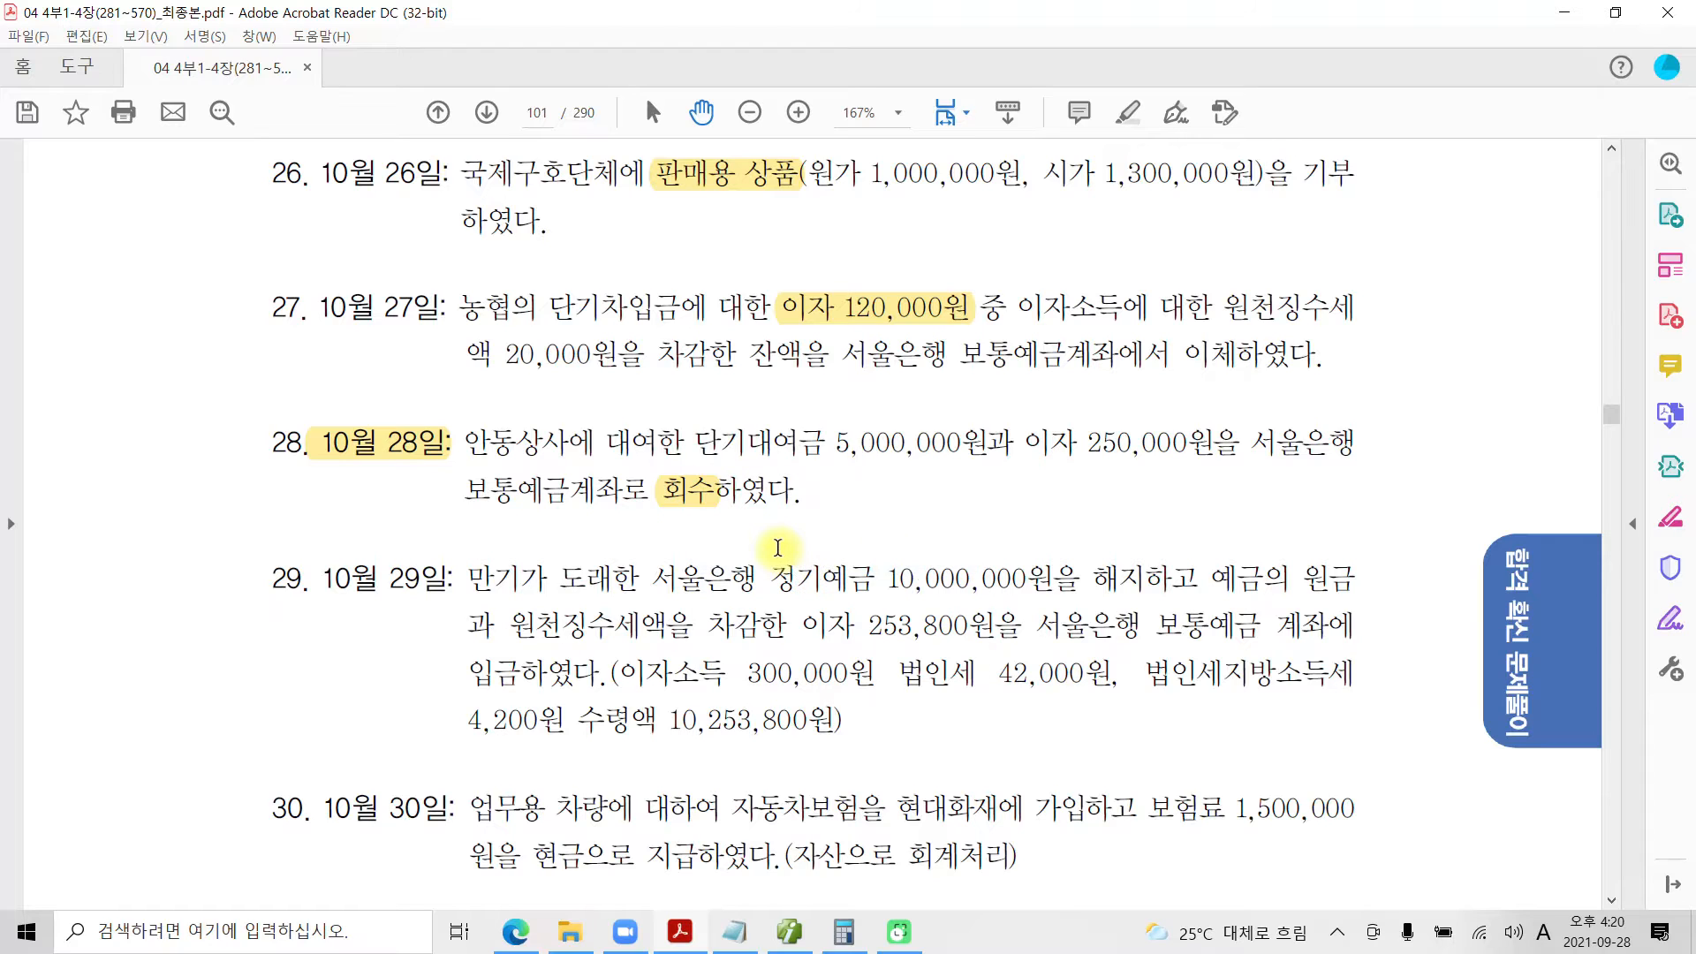
Box "5,000,000원과 이자 250,000" and underline "보통예금" in problem 28 with the screen pen, then clear the pen marks.
mouse_move(817, 417)
mouse_down()
mouse_move(813, 477)
mouse_move(1175, 478)
mouse_move(1194, 422)
mouse_move(830, 415)
mouse_up()
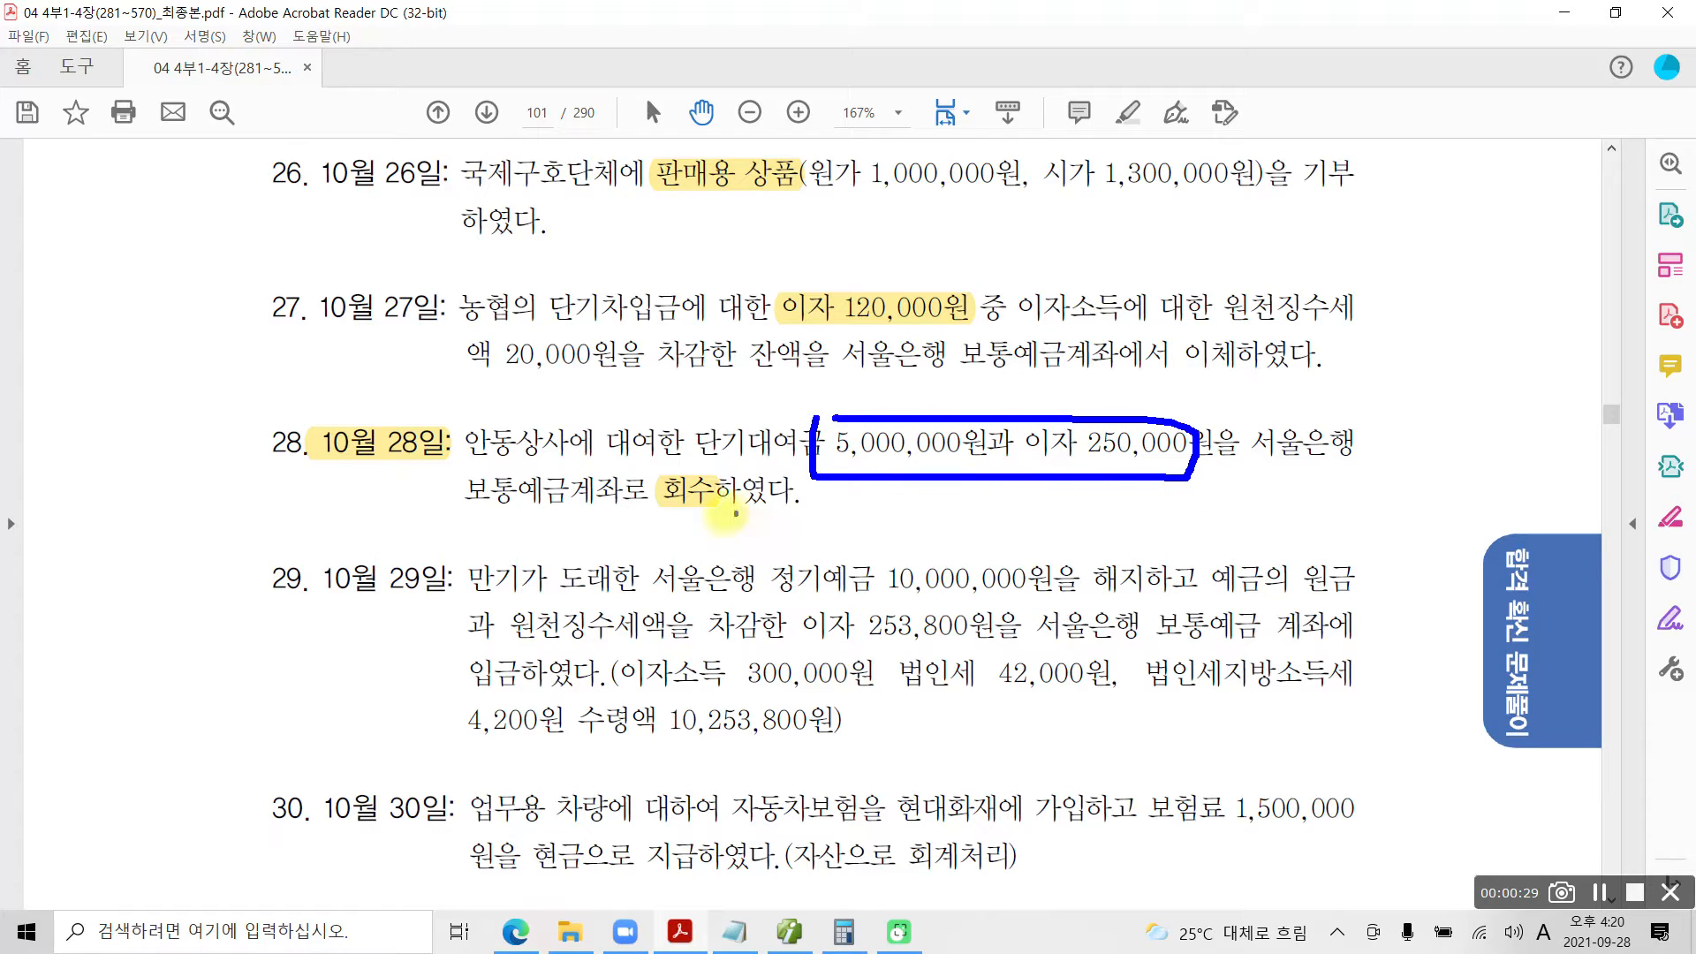
drag(464, 509, 575, 511)
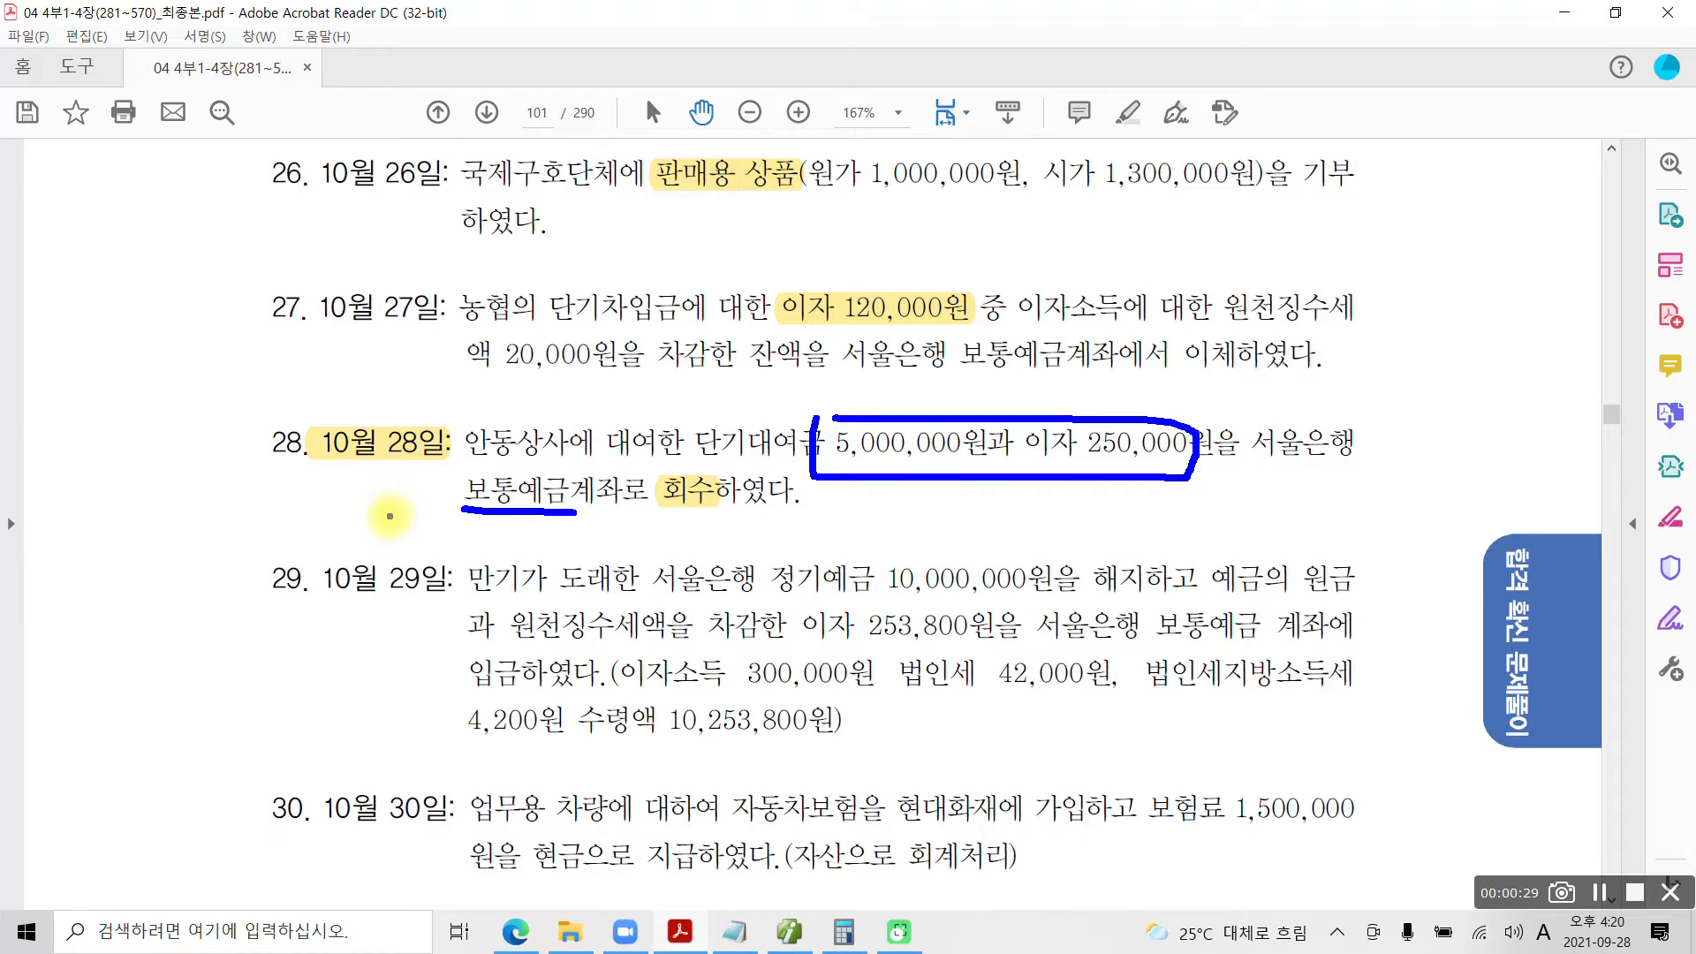
key(Escape)
Switch to the accounting program and set the day to 28 in the October general voucher entry (일반전표입력).
click(894, 934)
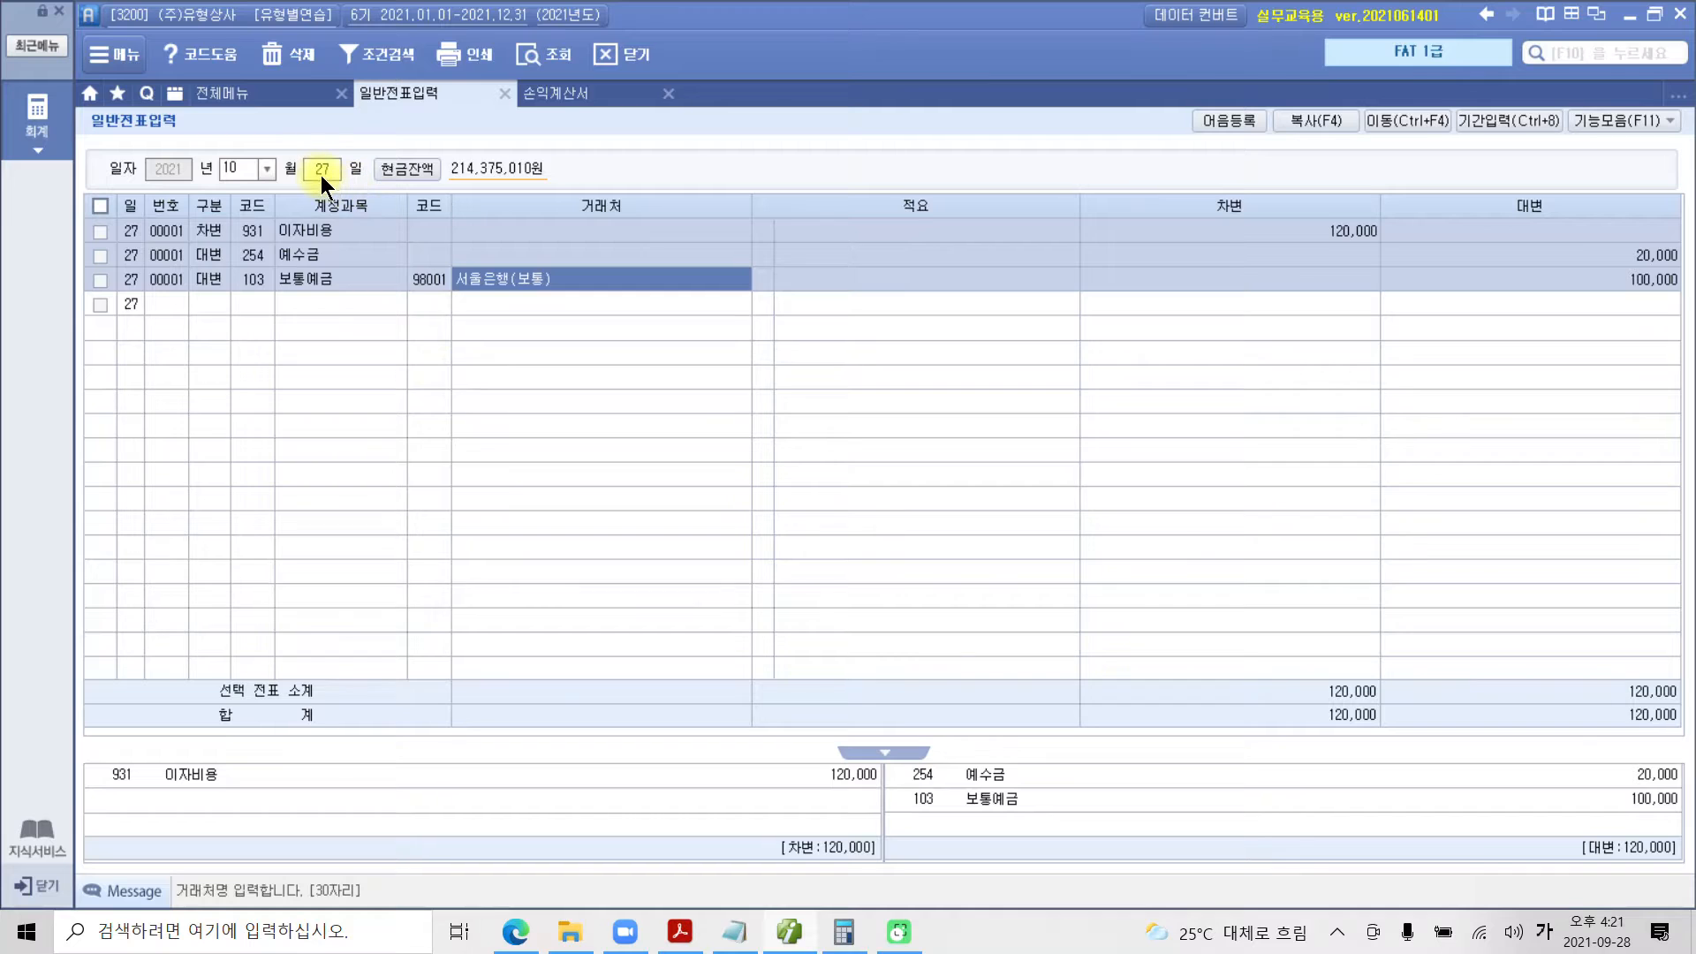
click(321, 174)
text(28)
key(Return)
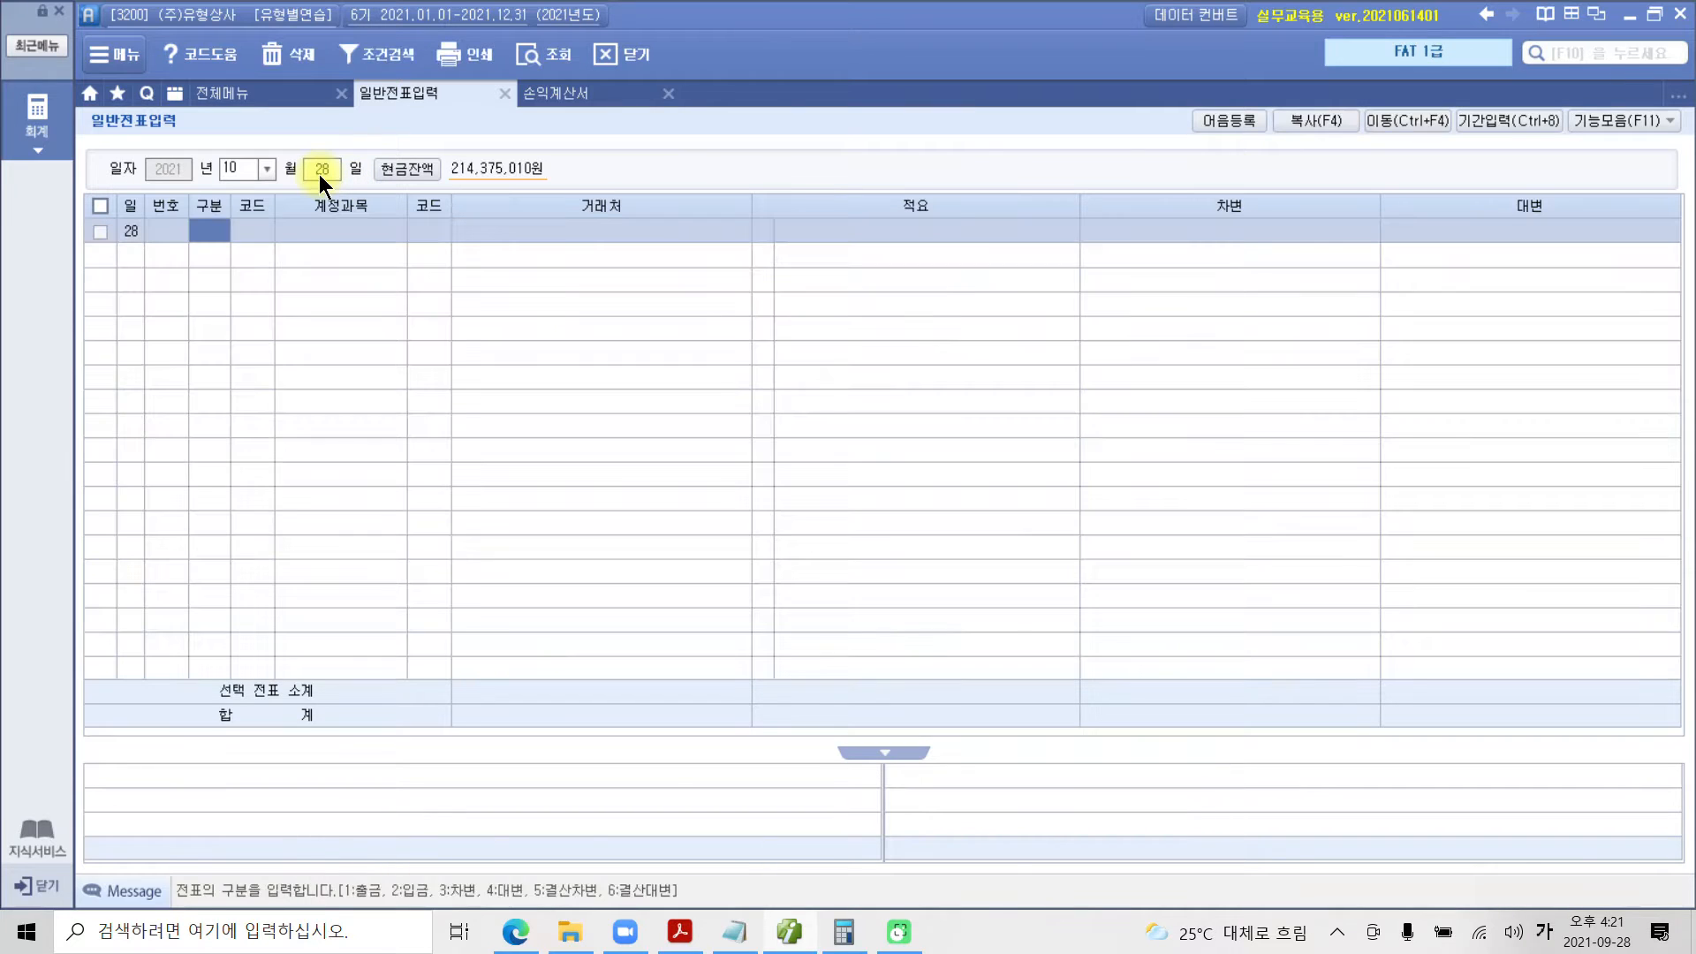
Start a debit line with account 103 보통예금 and trading partner 98001 서울은행(보통).
text(103)
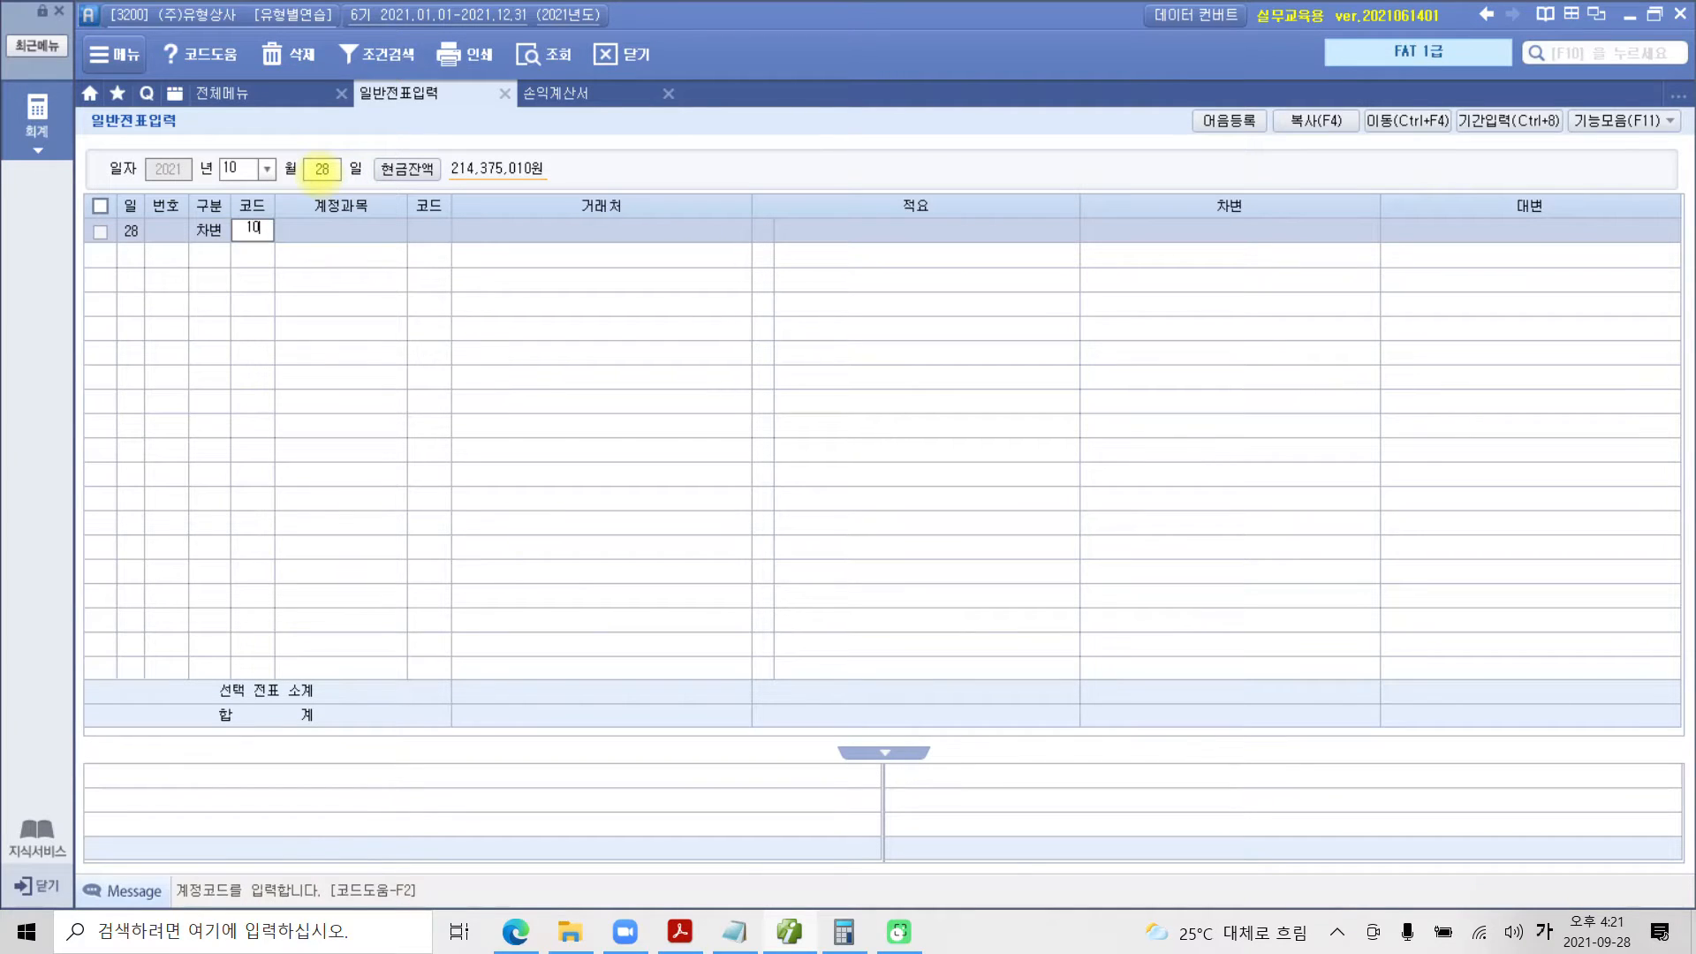
key(Return)
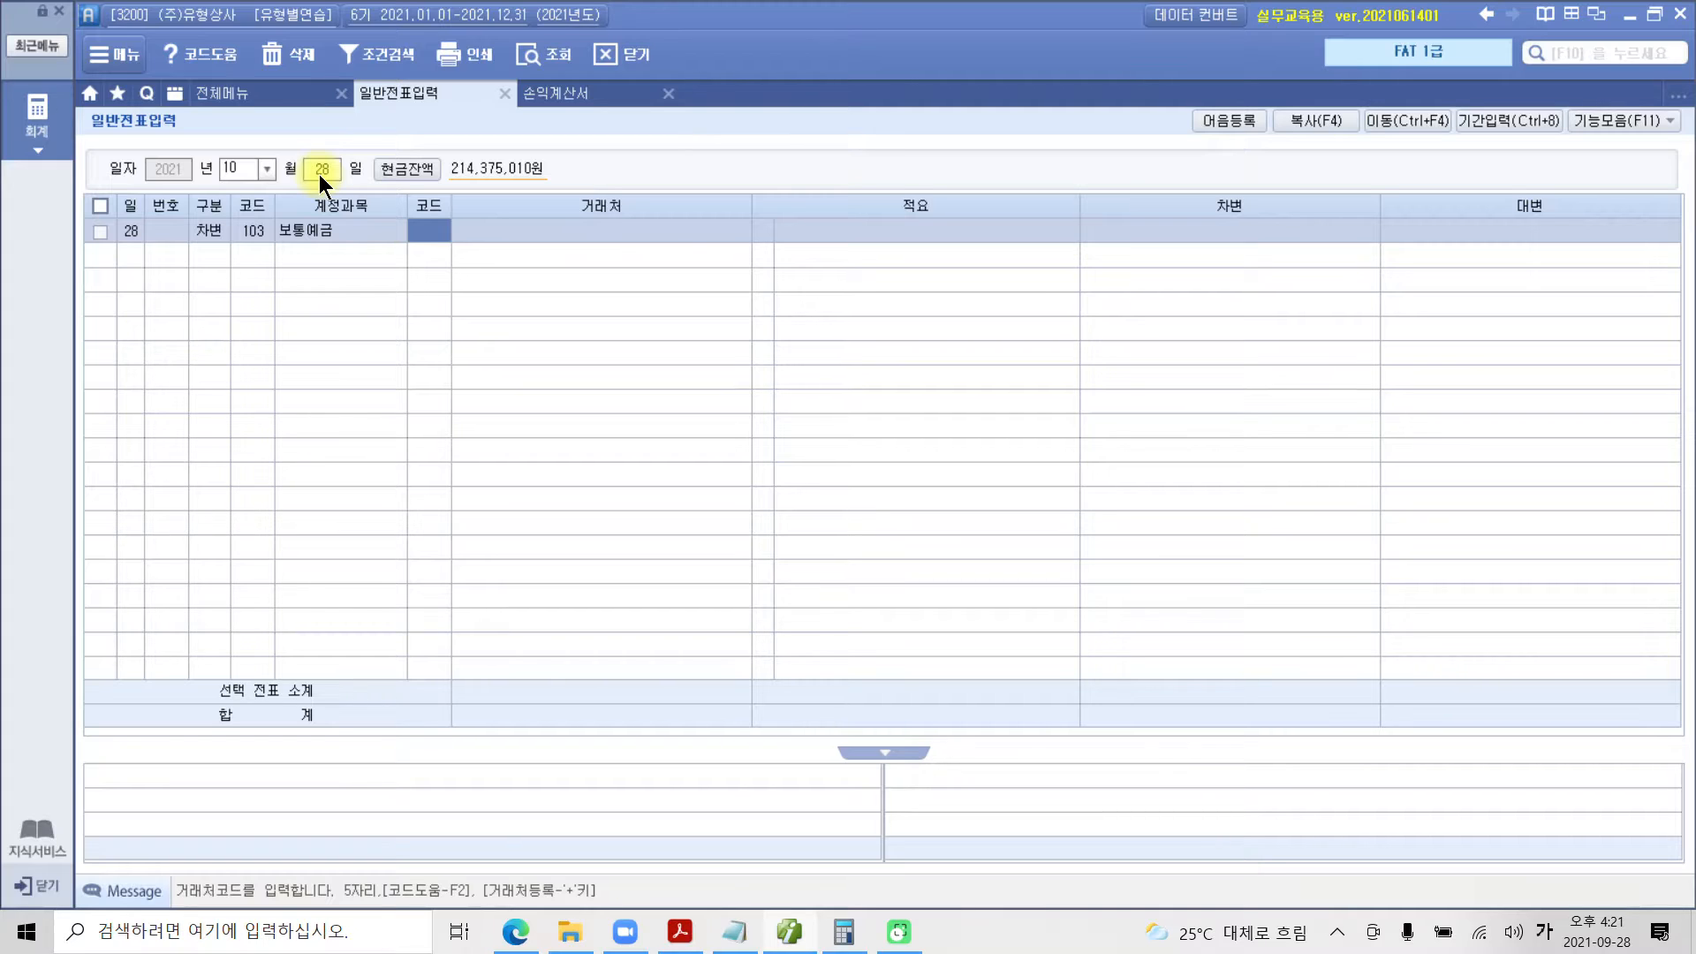
text(성우)
key(BackSpace)
key(BackSpace)
key(BackSpace)
text(서우)
key(Return)
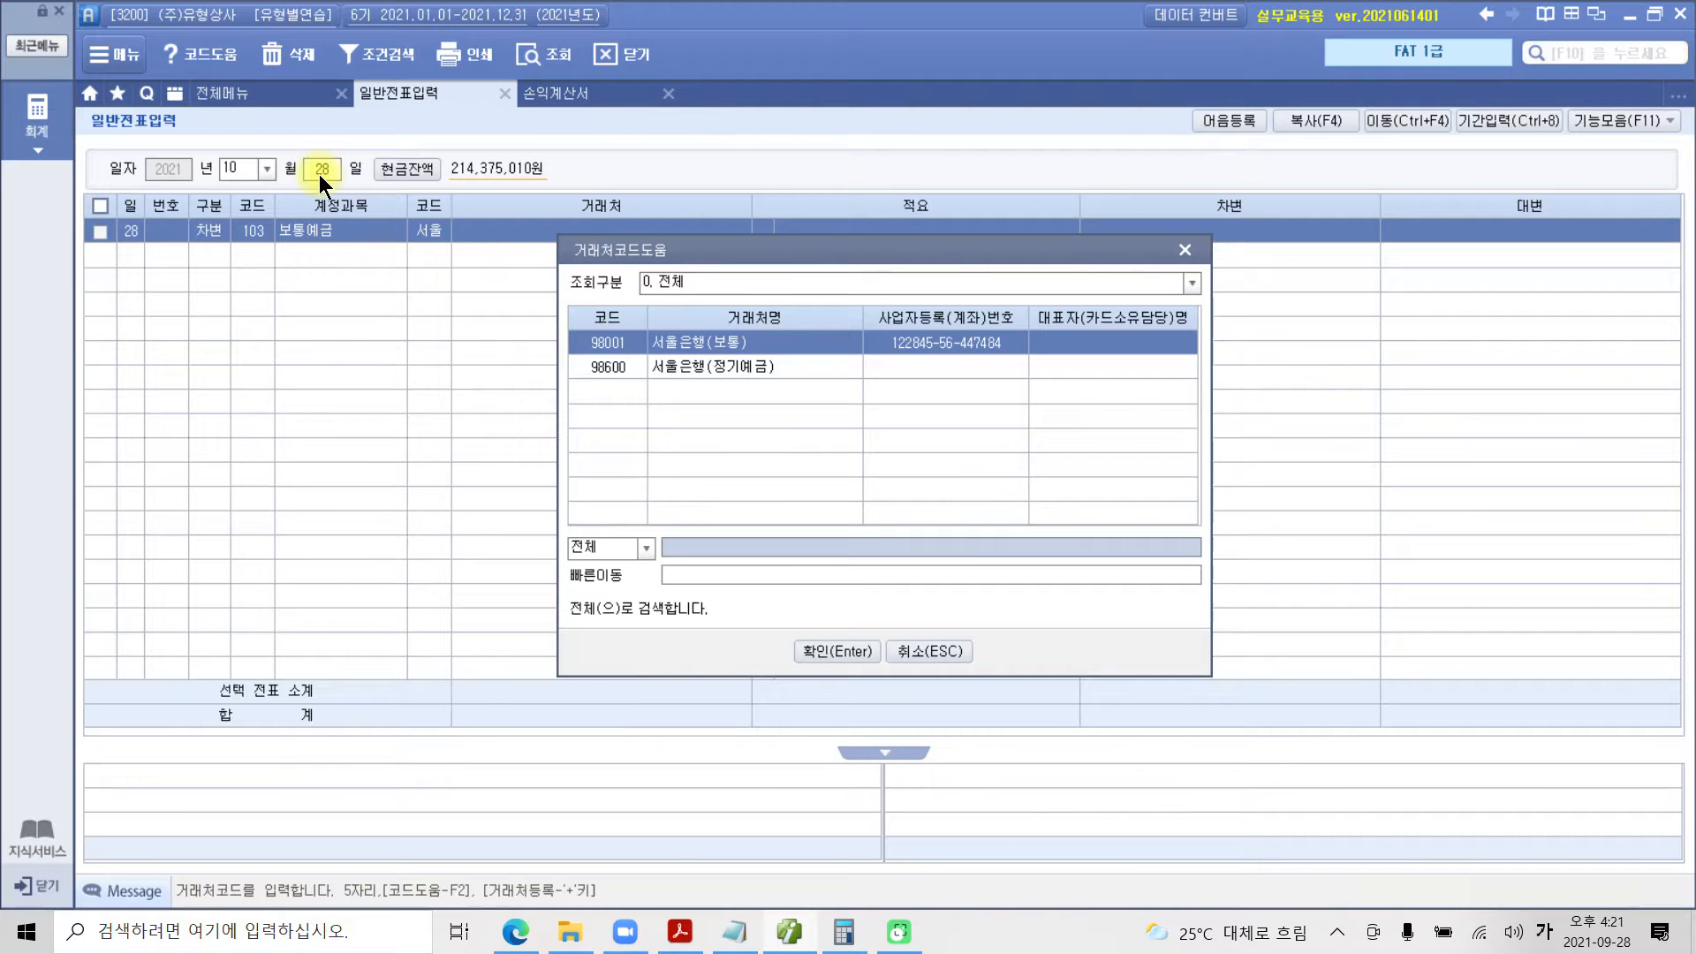
key(Return)
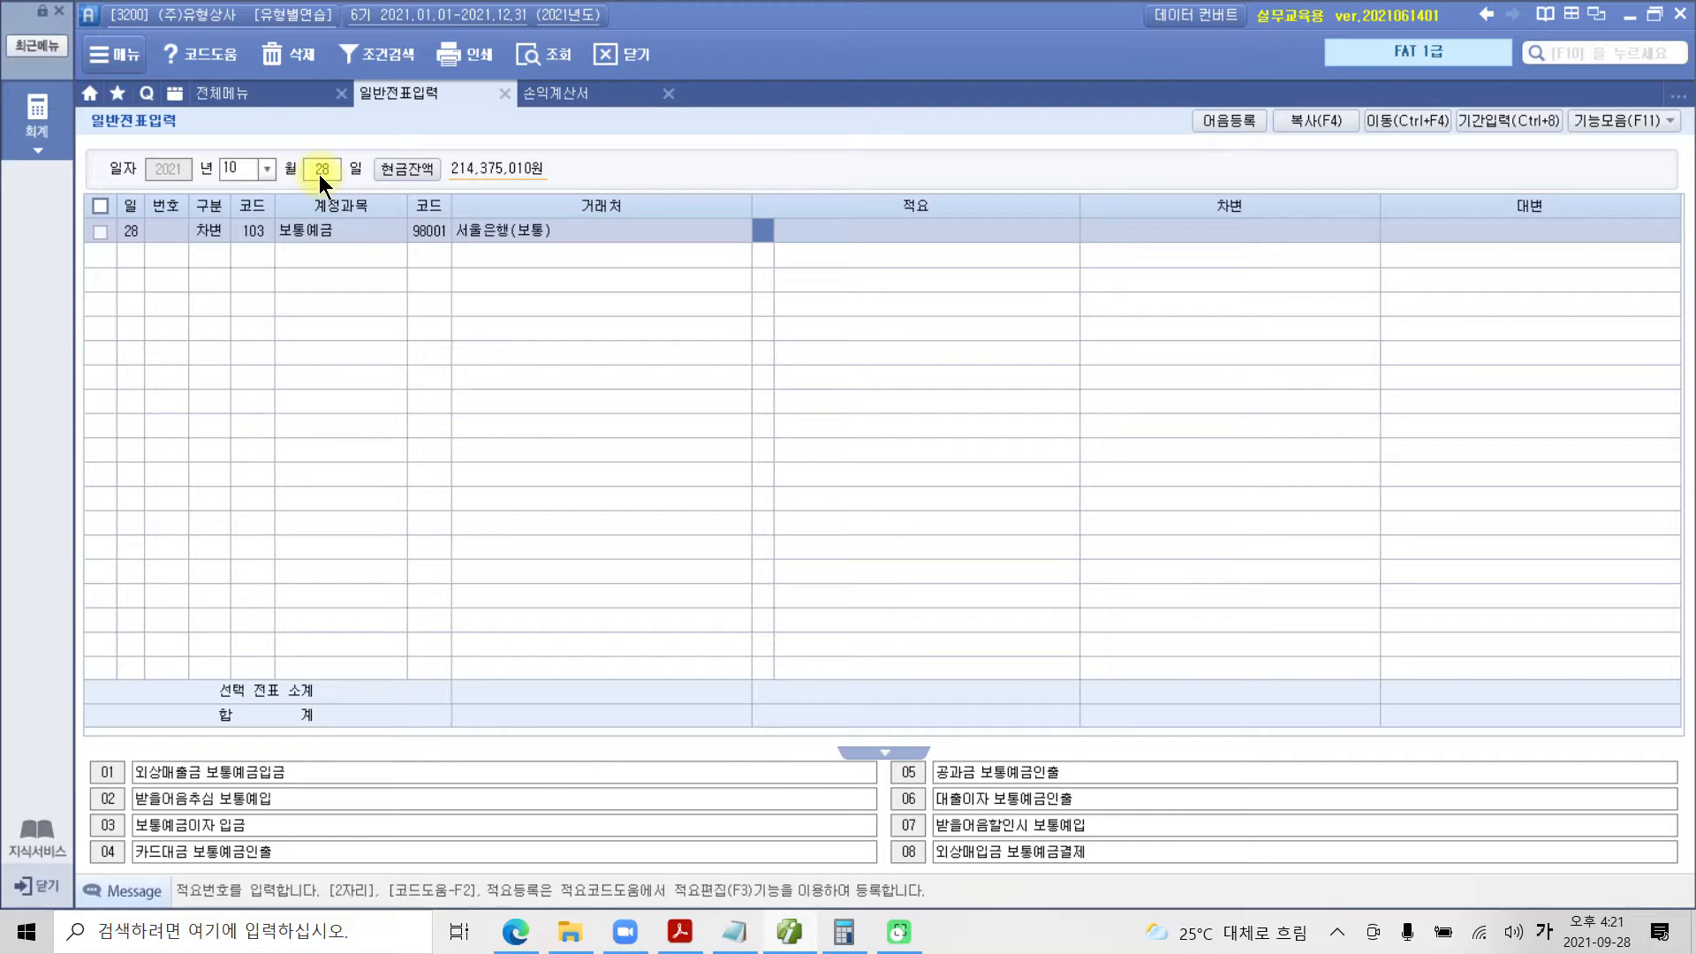
Leave the 보통예금 line's description blank and enter a debit amount of 5,250,000.
key(Return)
key(Return)
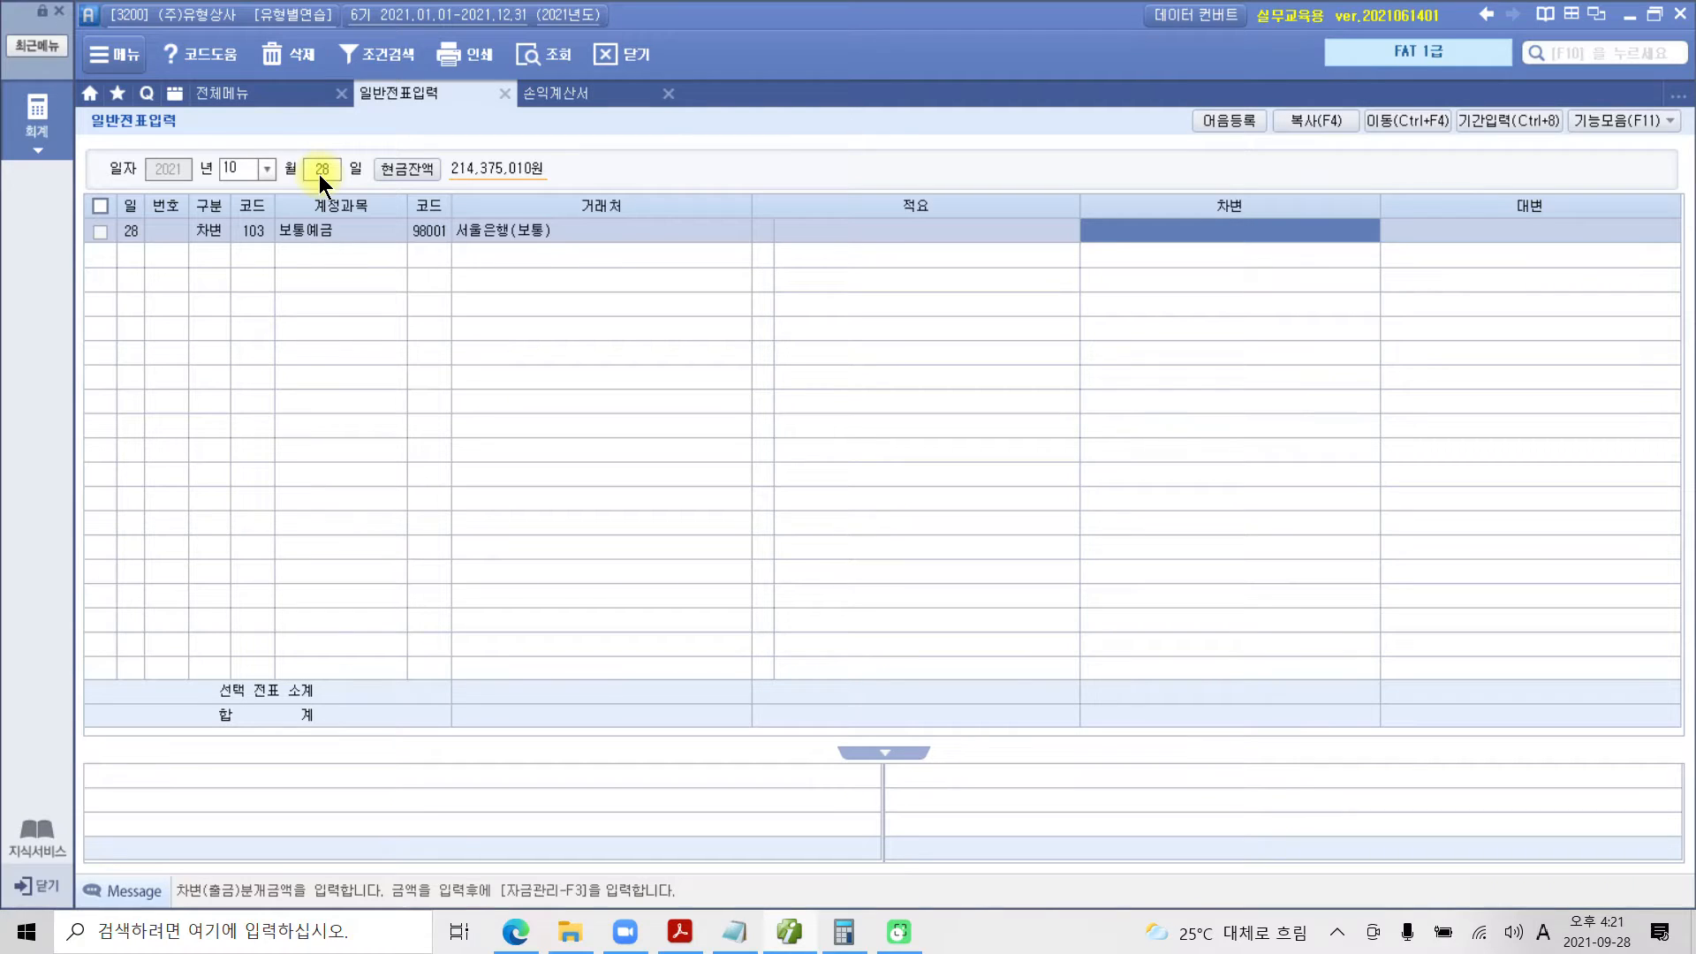
text(5250000)
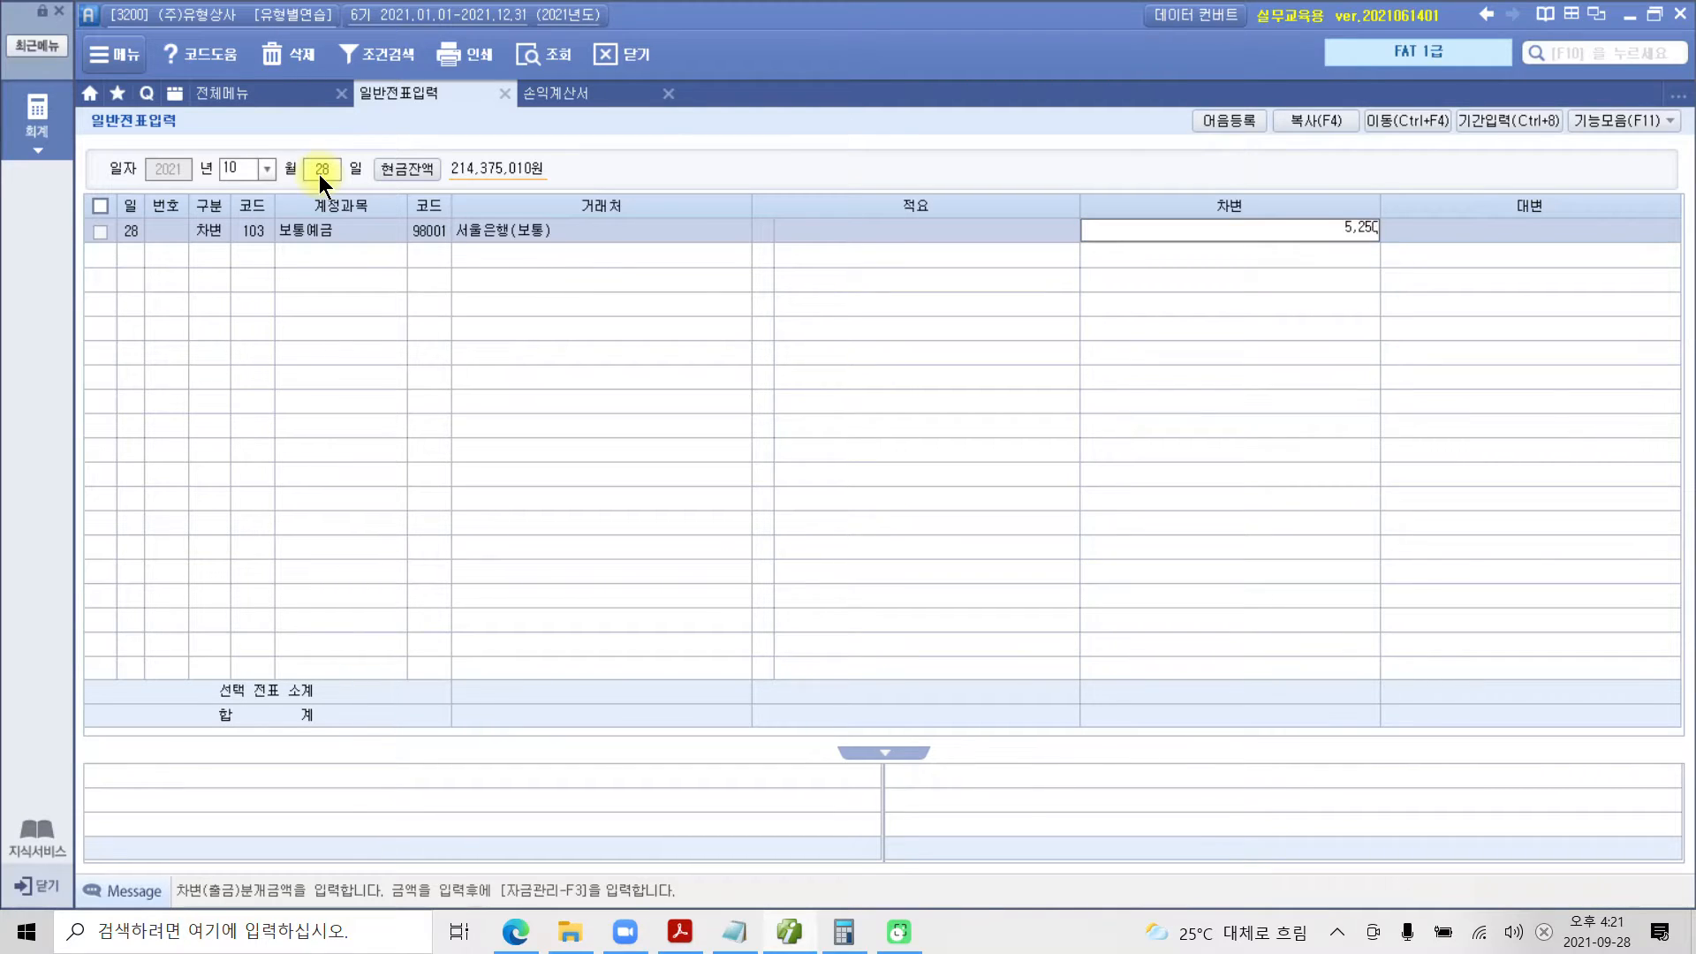
key(Return)
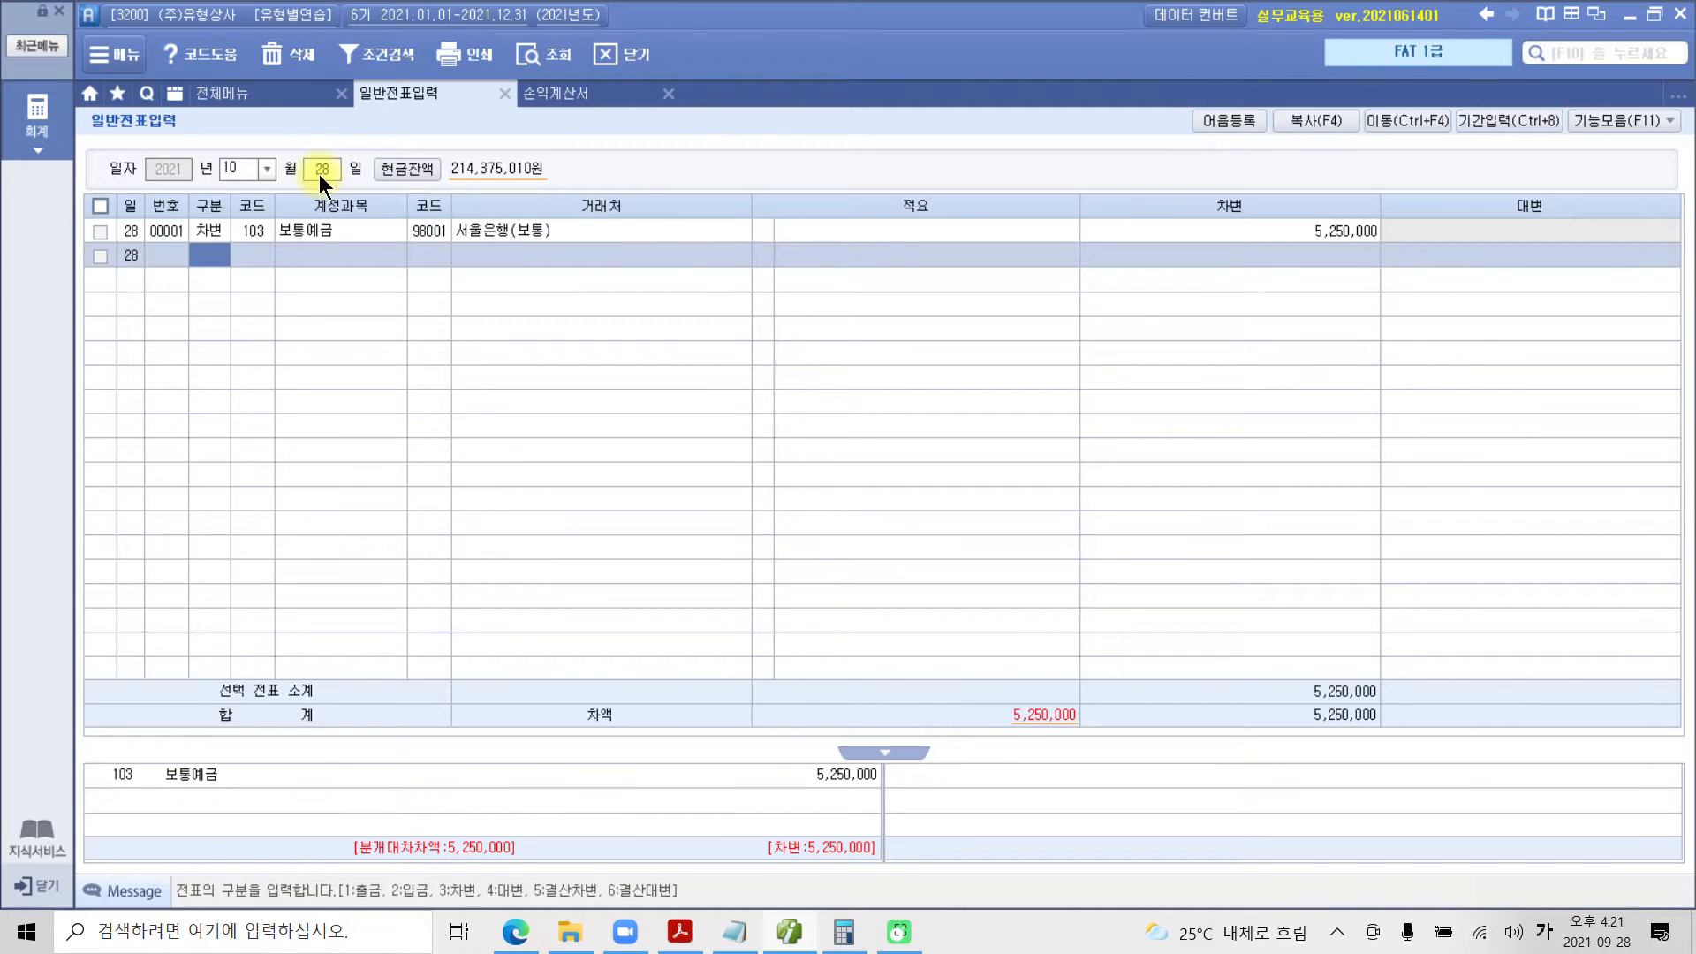
Add a credit line and look up "단기" to assign account 114 단기대여금.
text(4)
key(Return)
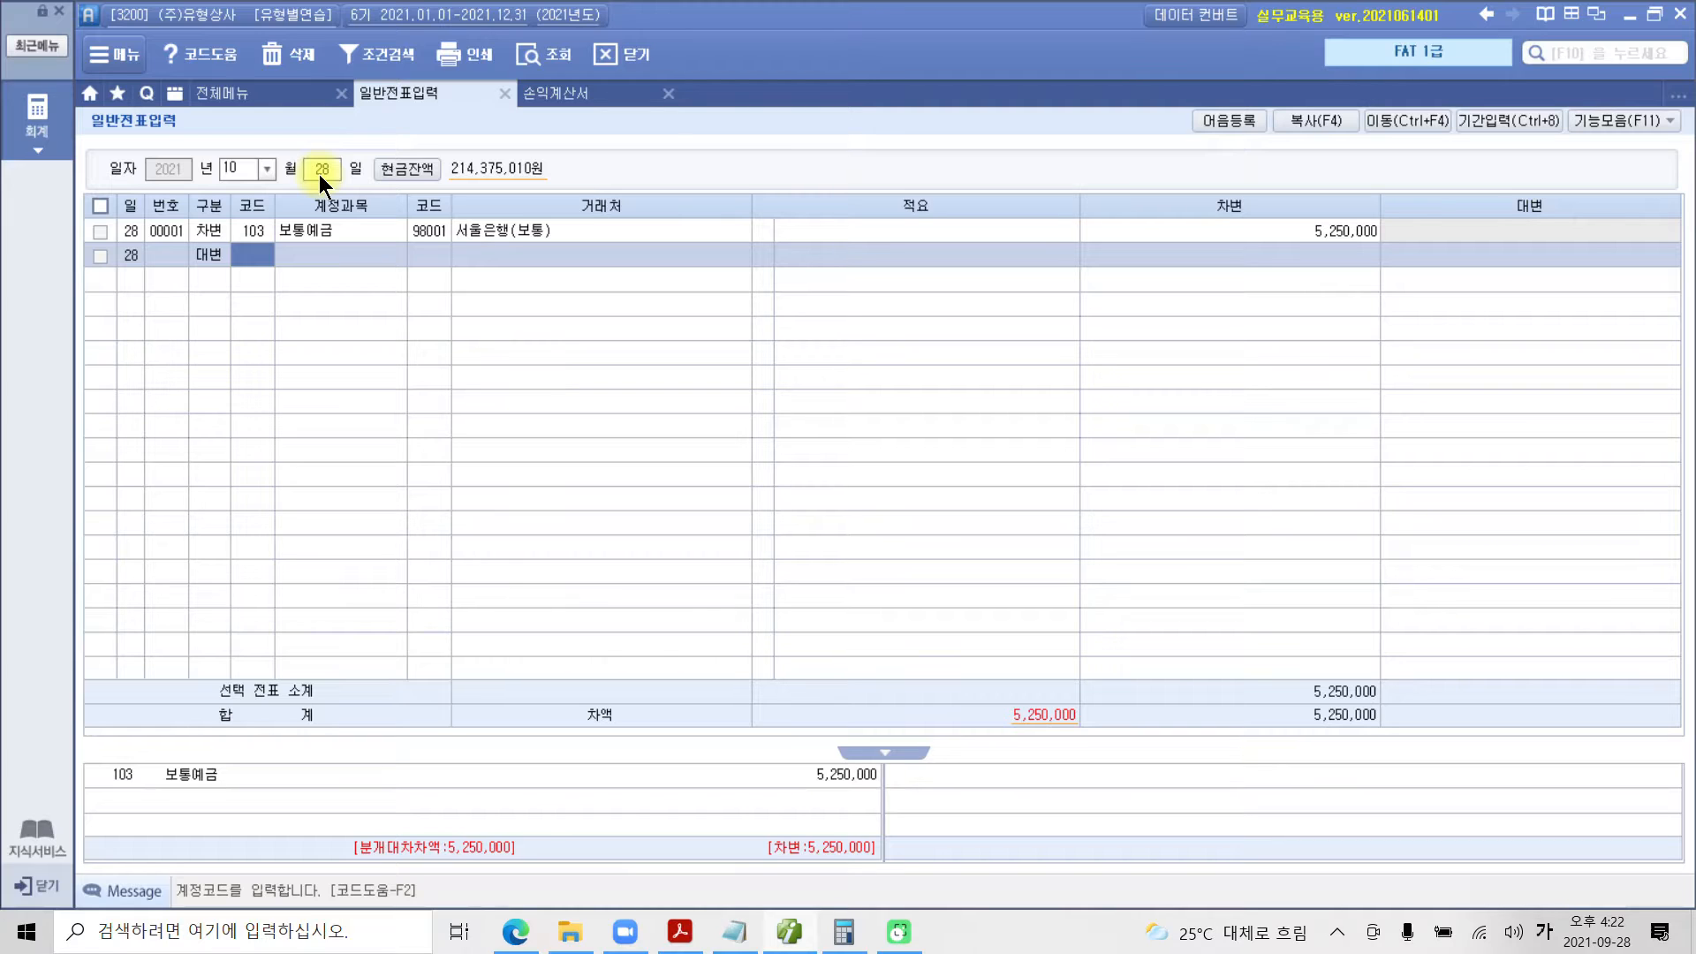
text(단기)
key(Return)
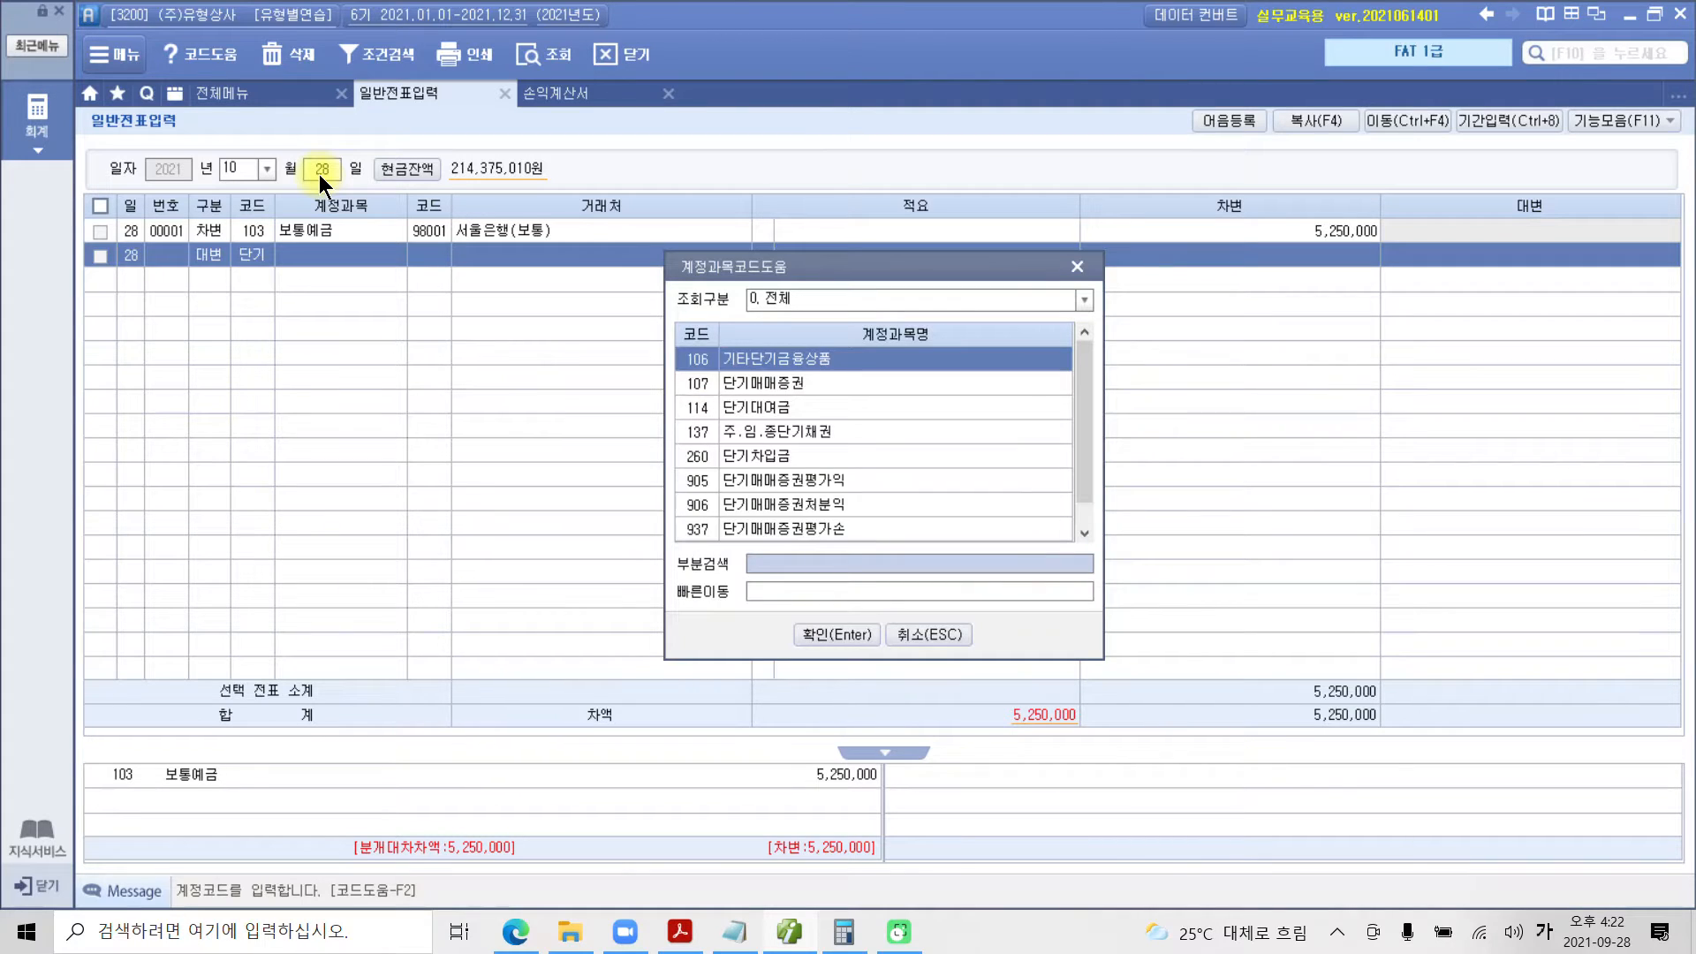
key(Down)
key(Down)
key(Return)
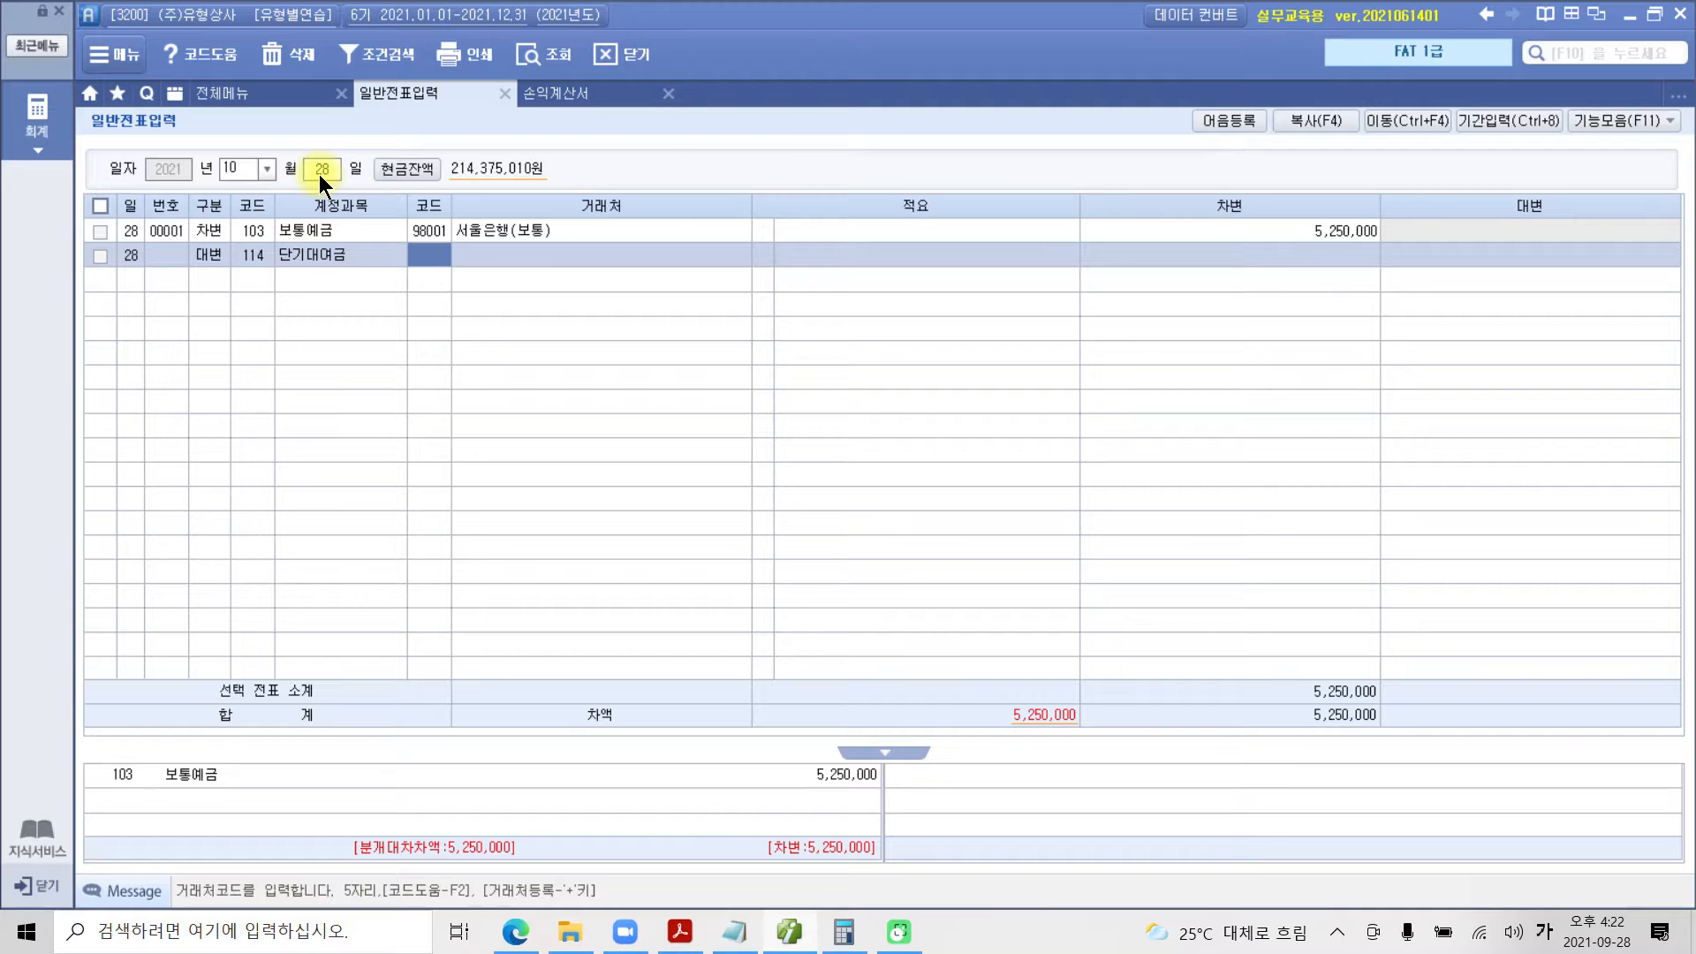
Assign trading partner 00102 안동상사 to the 단기대여금 line and enter a credit amount of 5,000,000.
text(안동)
key(Return)
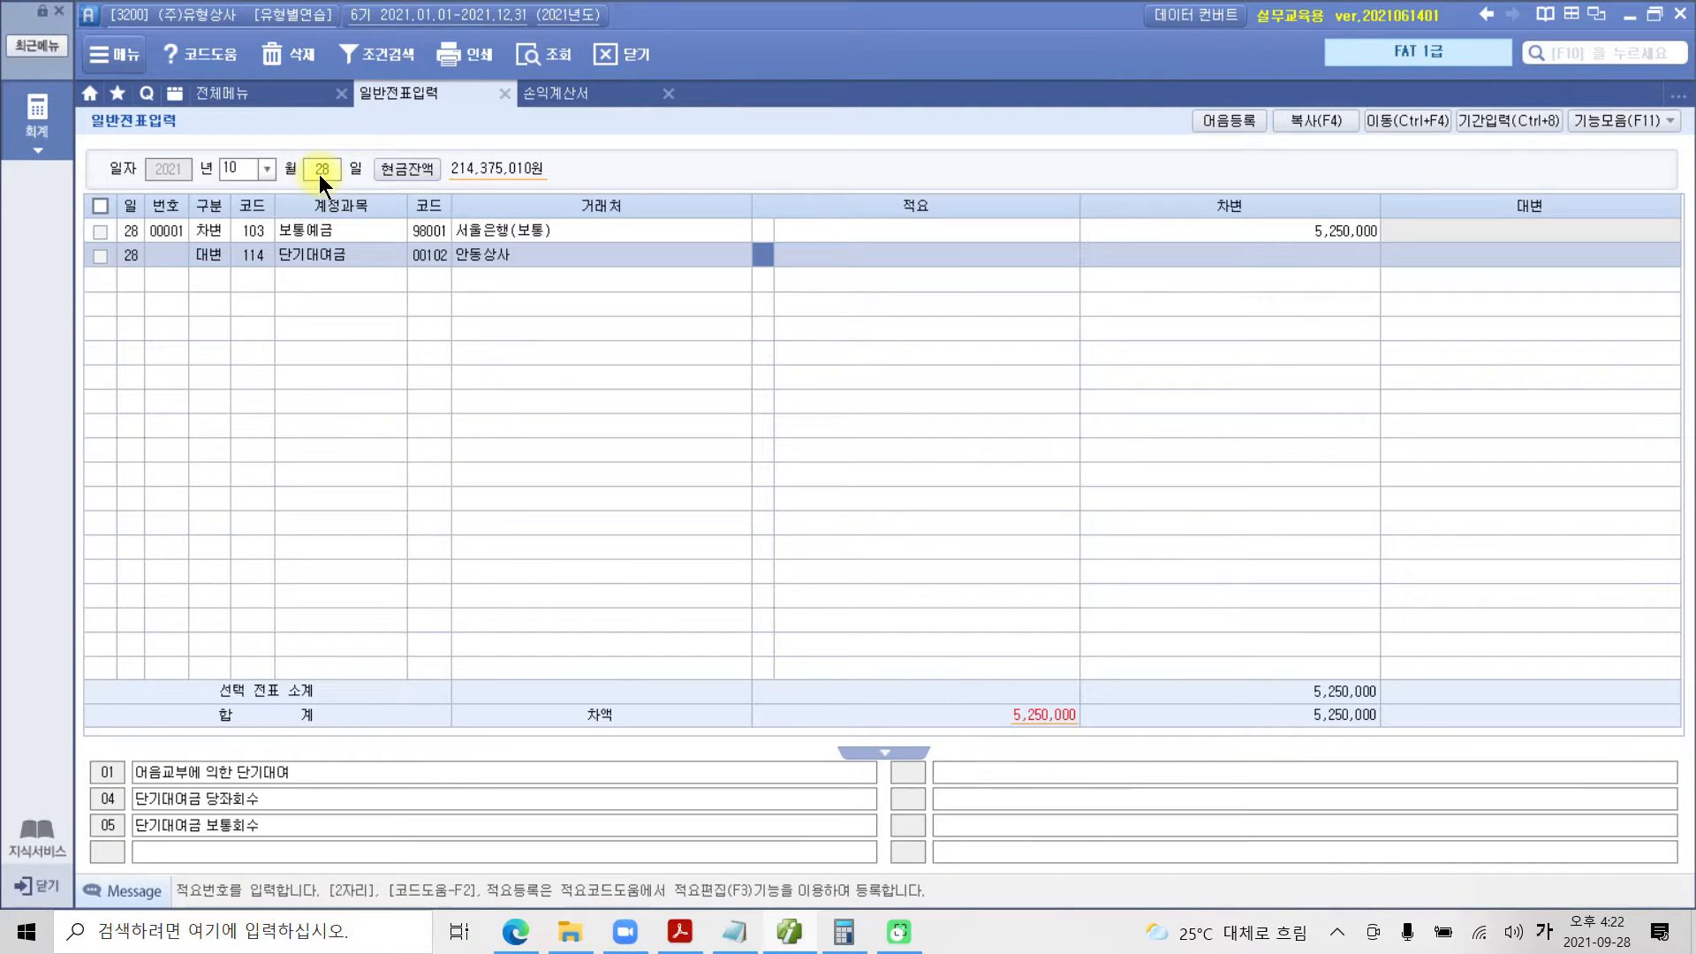
key(Return)
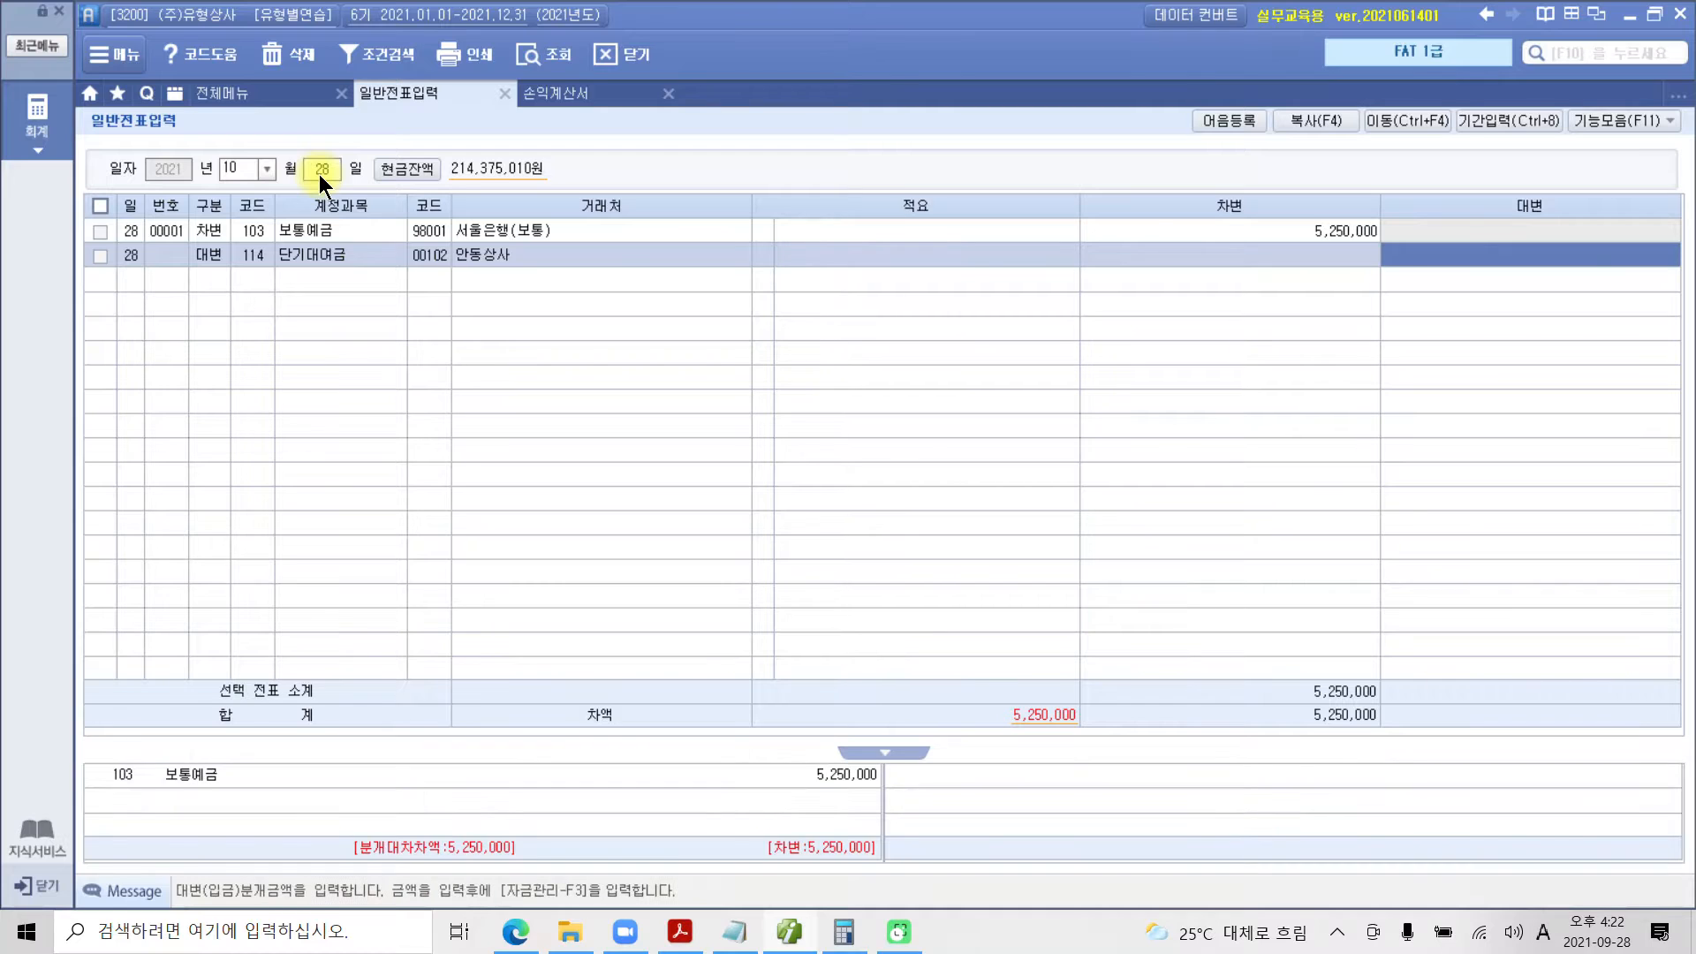
text(5000000)
key(Return)
Add another credit line and look up "이자" to assign account 901 이자수익.
text(4)
key(Return)
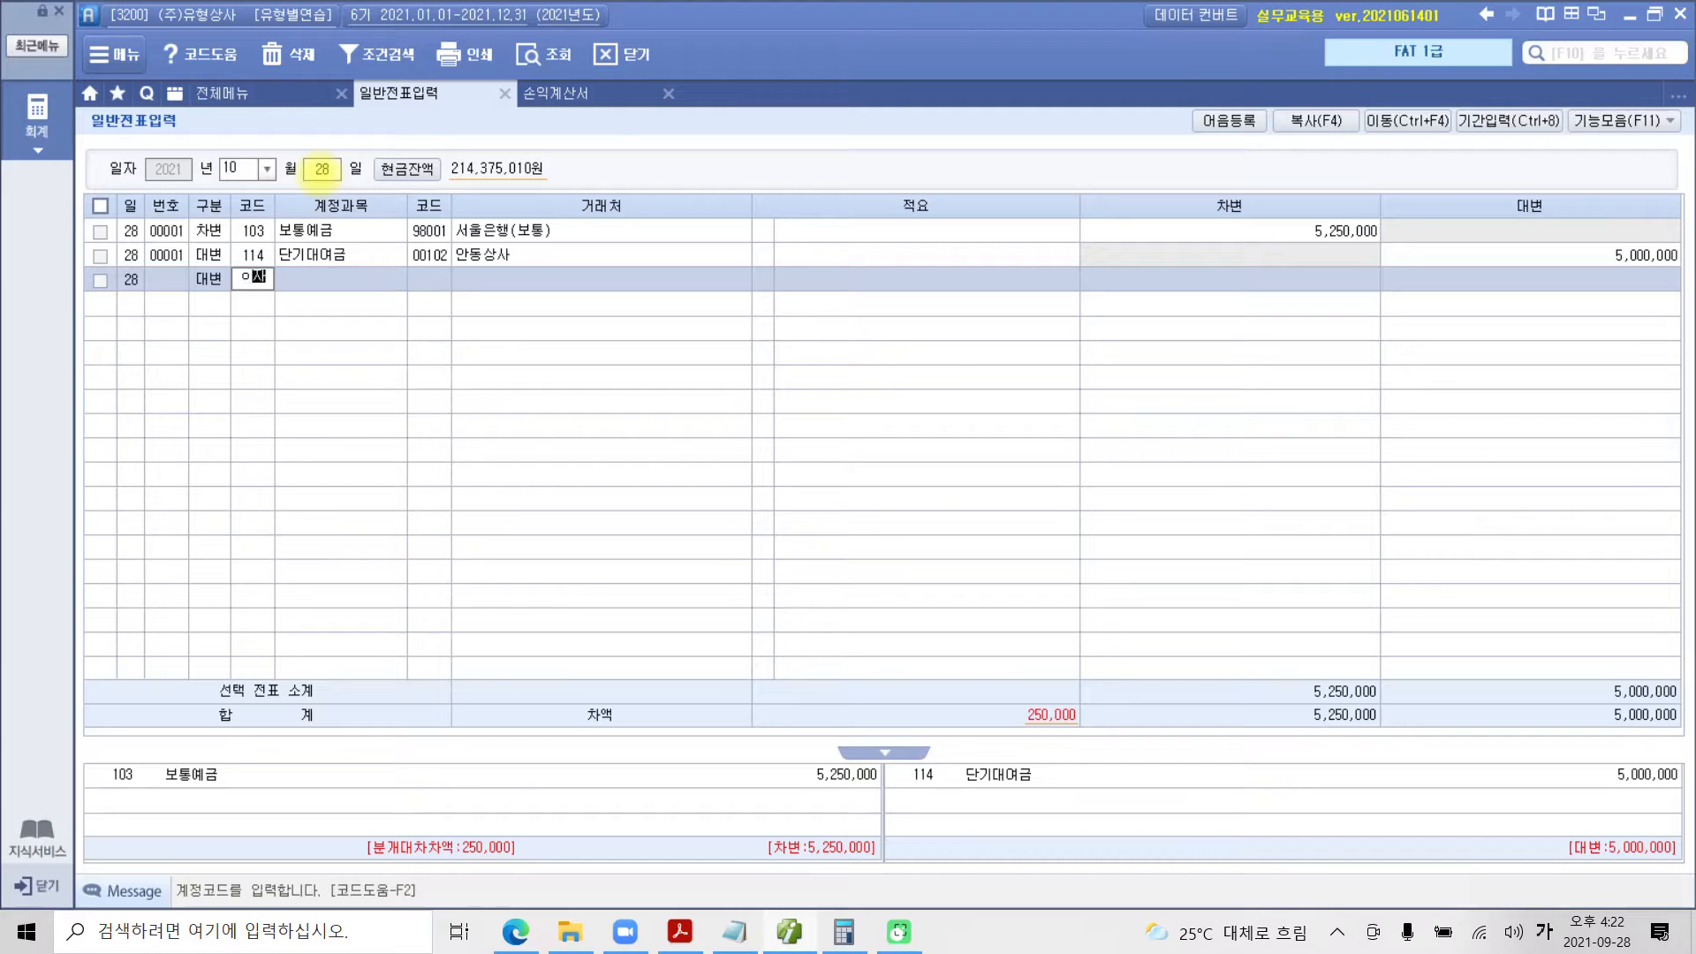
text(이자)
key(Return)
key(Down)
key(Down)
key(Down)
key(Up)
key(Return)
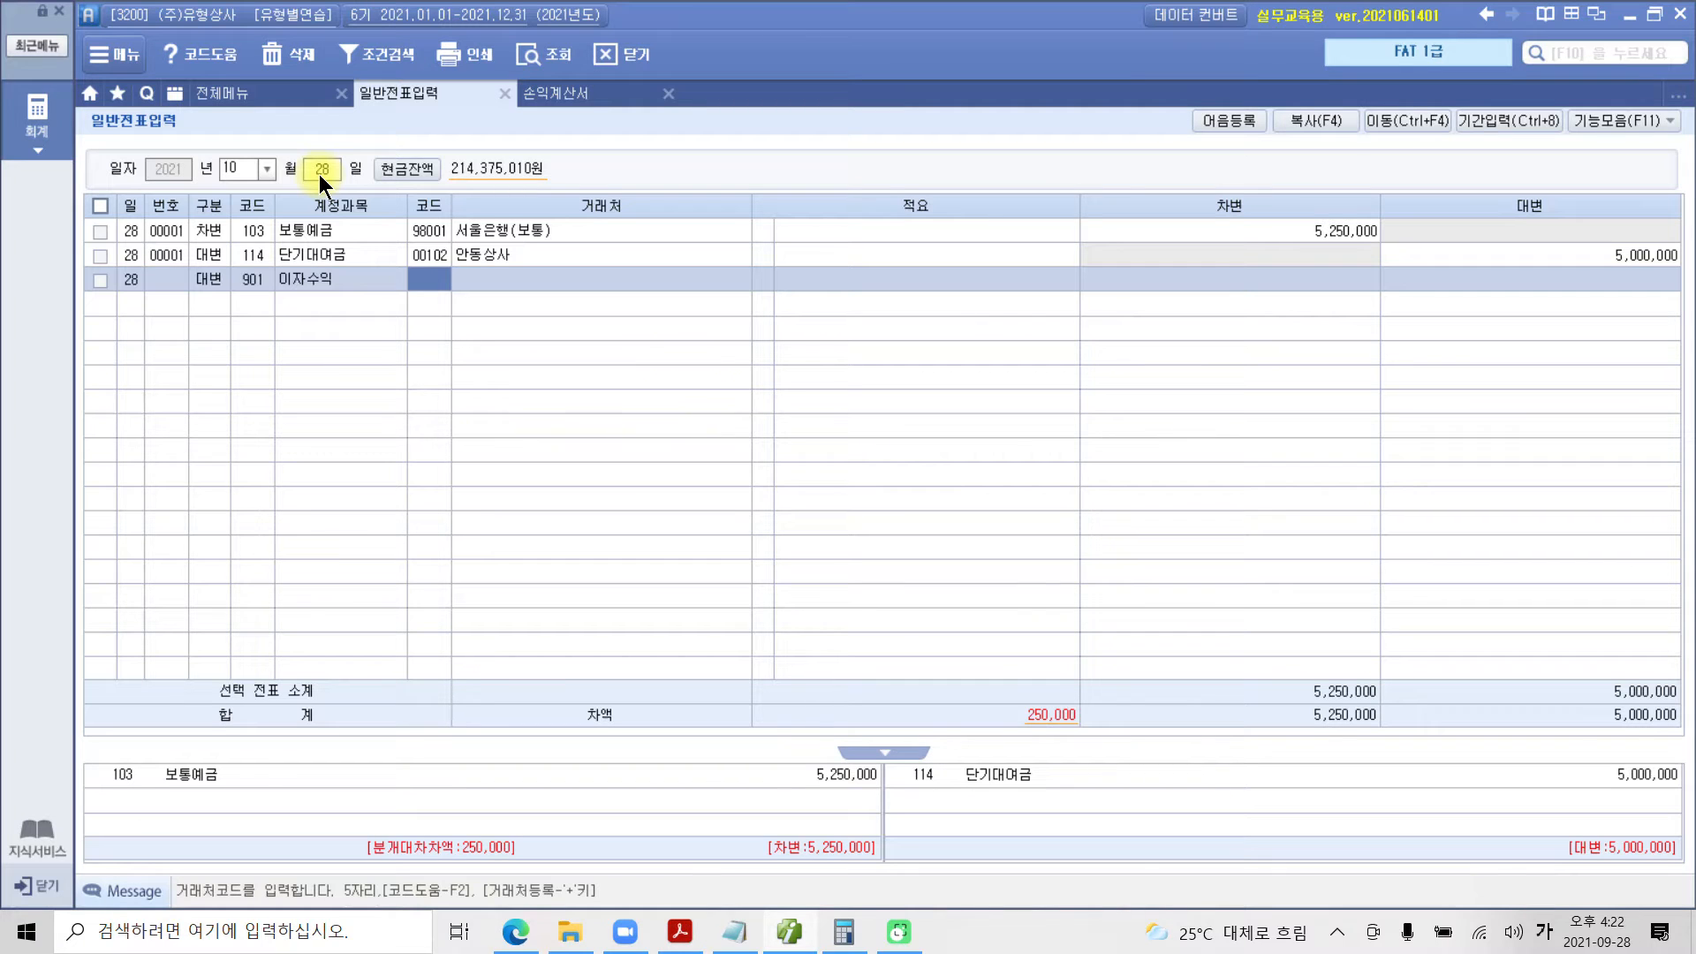
Leave the 이자수익 line's trading partner and description blank and enter a credit amount of 250,000.
key(Return)
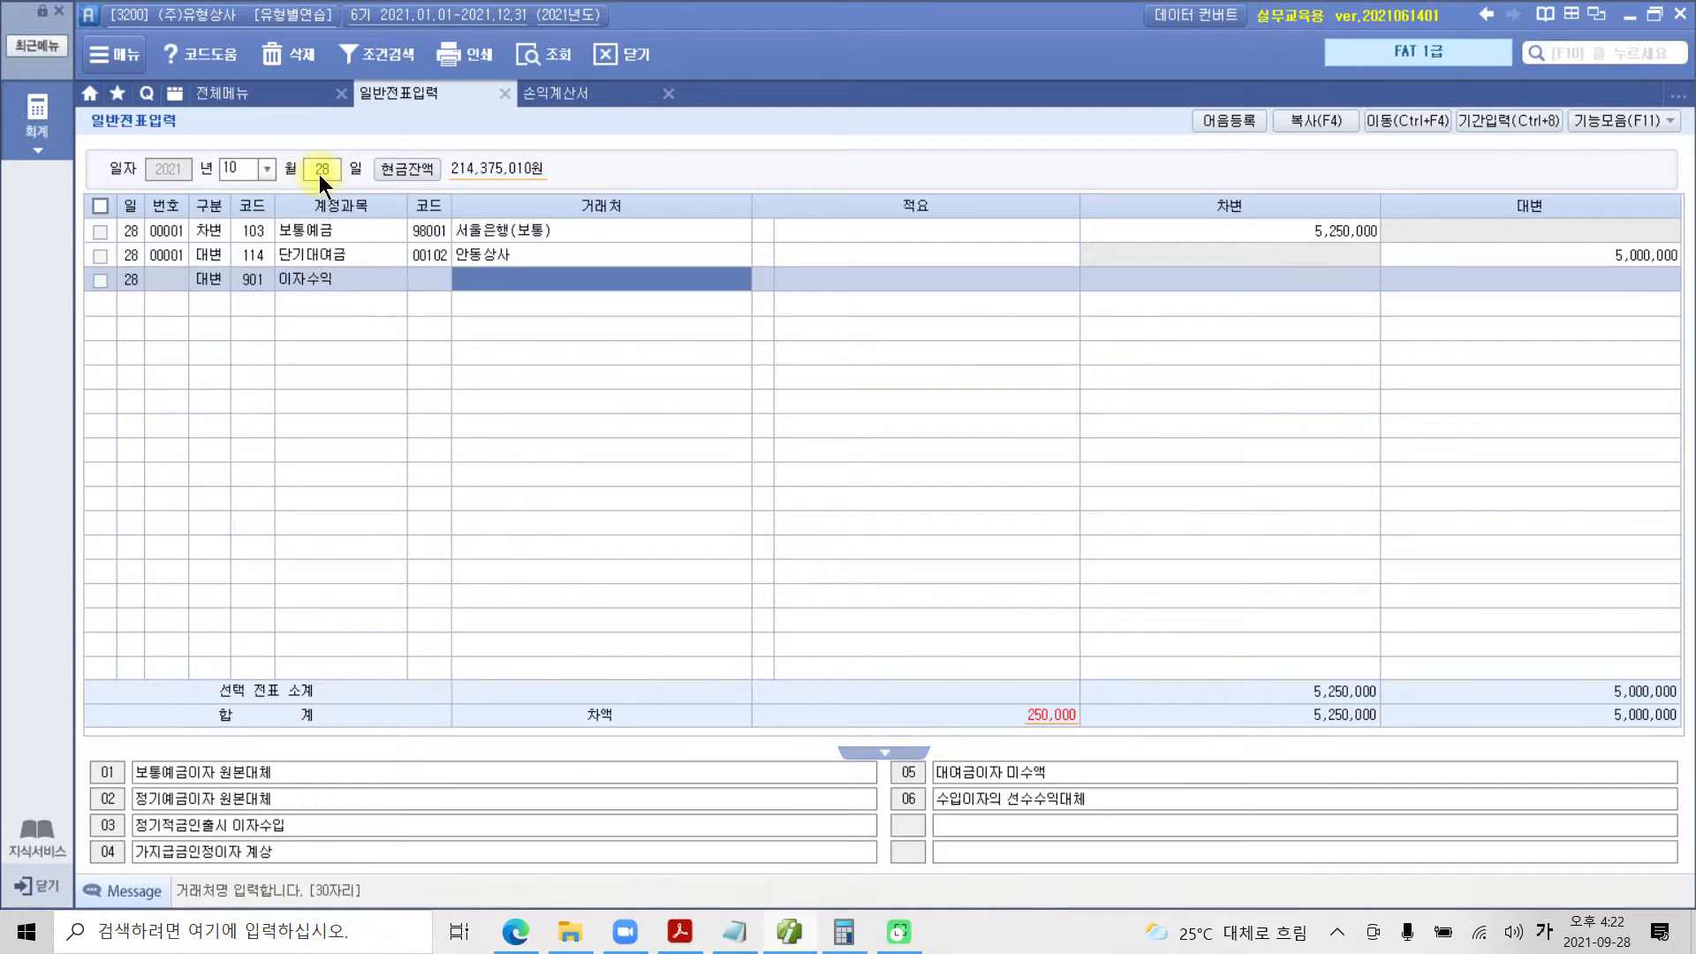
key(Return)
key(Return)
text(250,000)
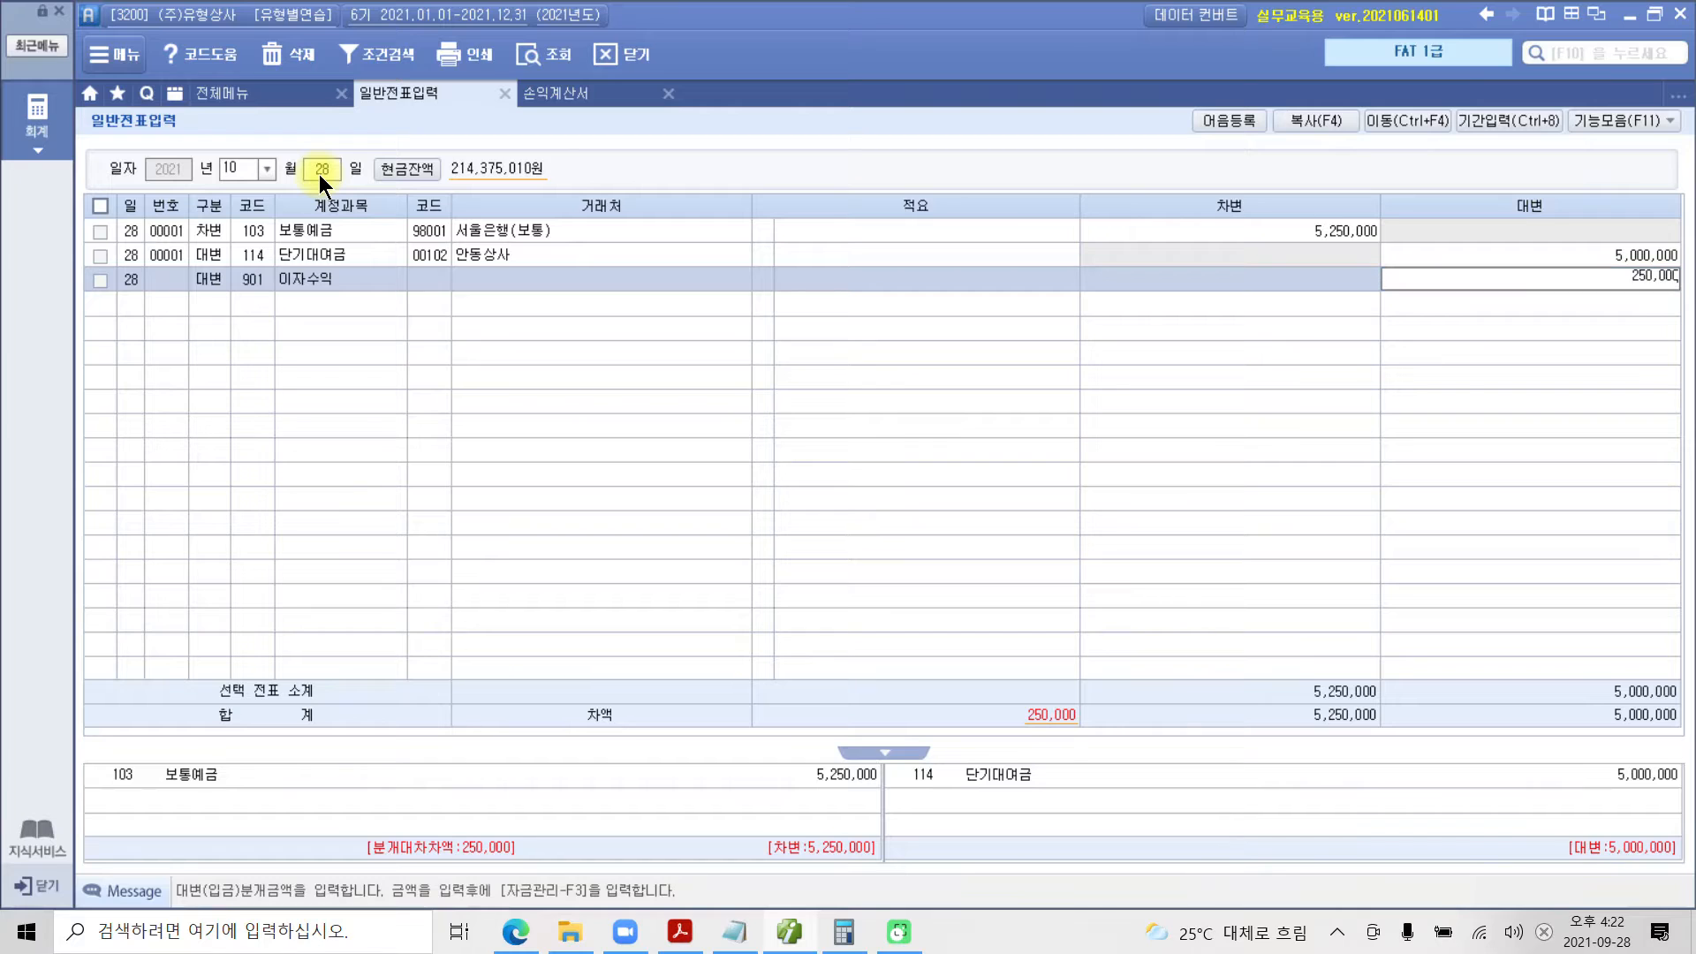
key(Return)
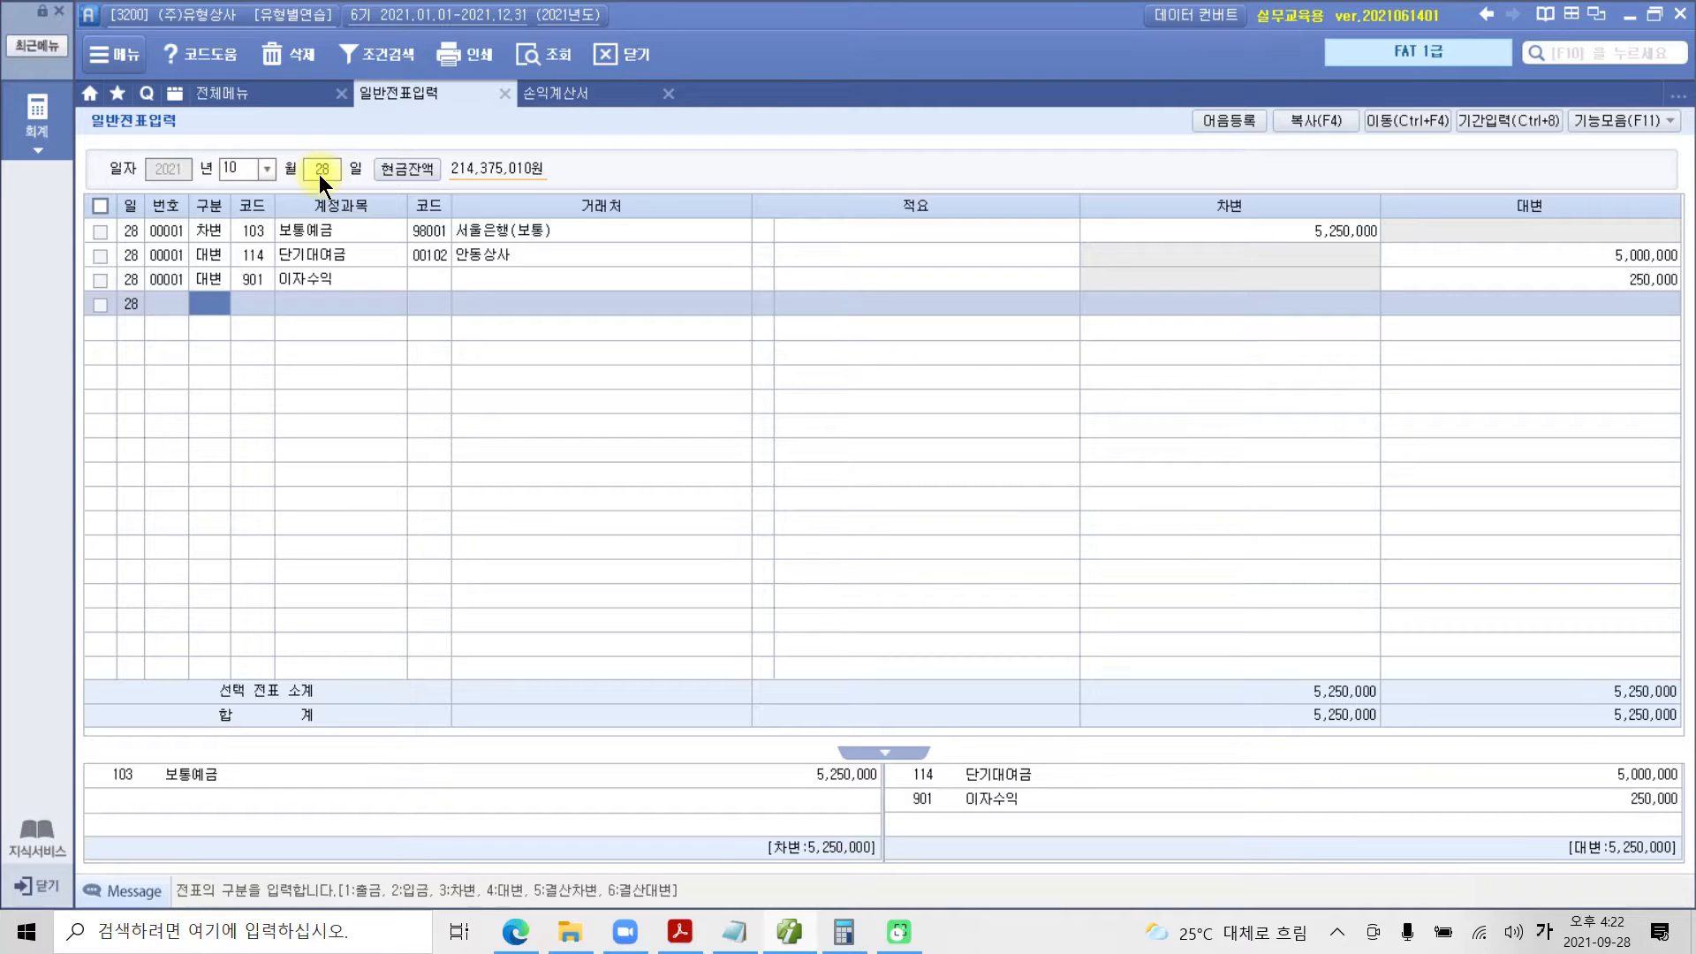
Return to the PDF in Adobe Acrobat Reader and highlight "10월 29" and "정기예금 10,000,000원을 해지하고" in problem 29.
click(793, 938)
scroll(558, 622, down, 2)
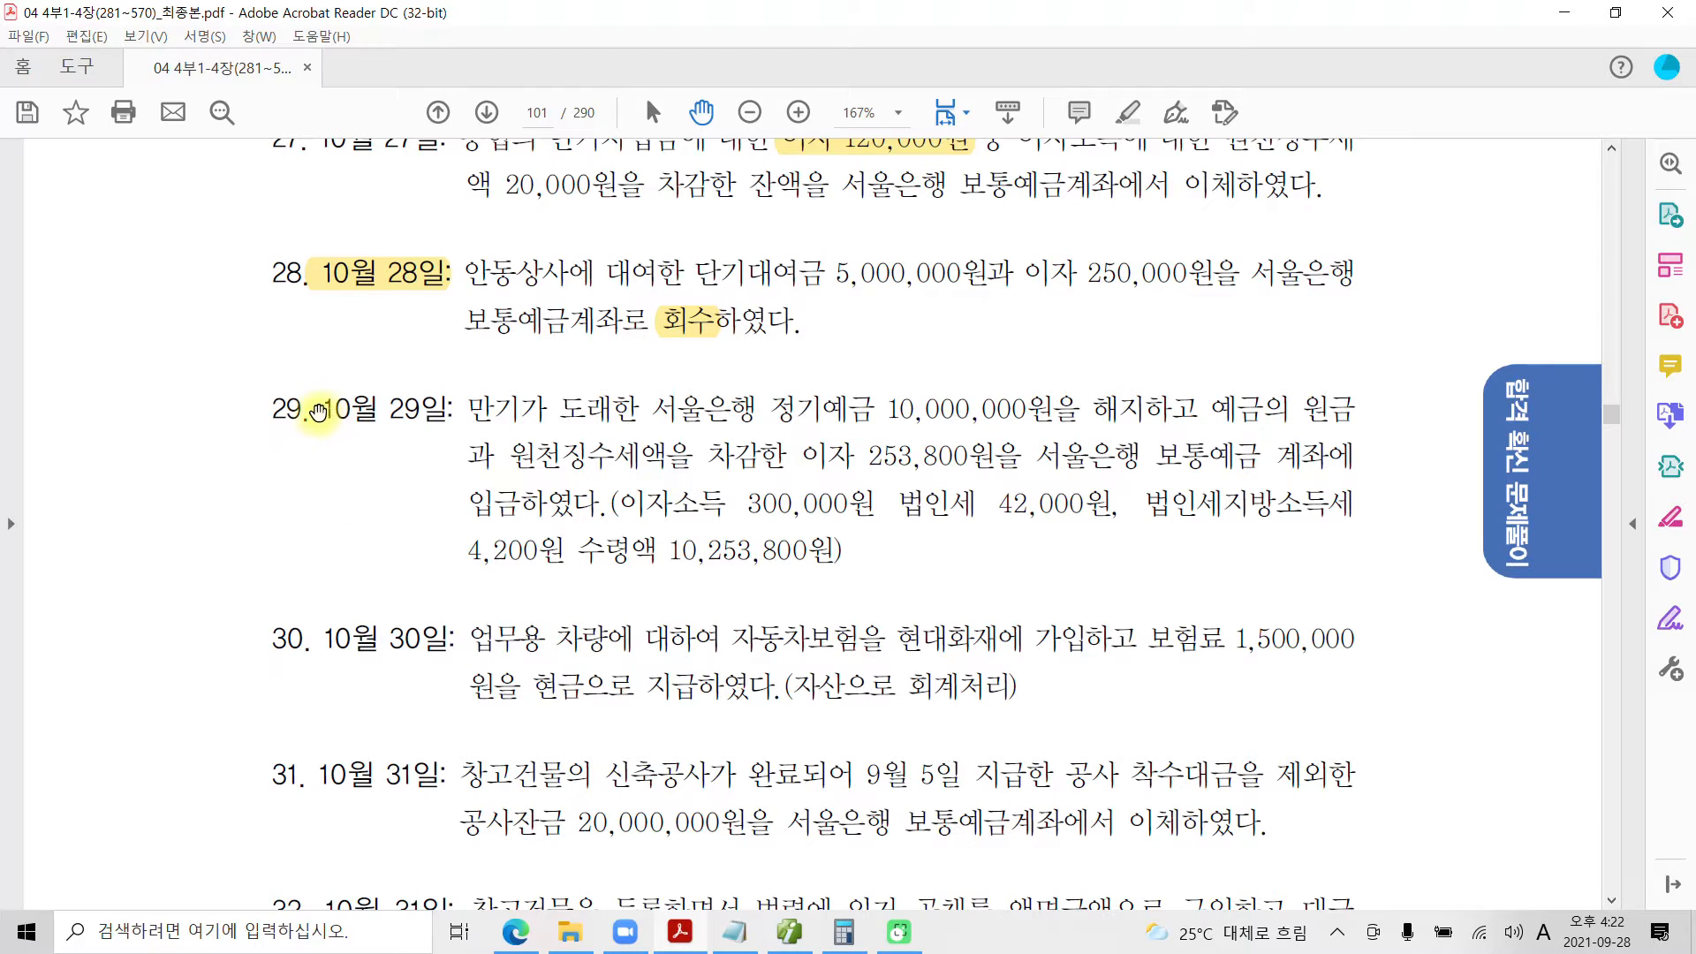
drag(313, 412, 424, 414)
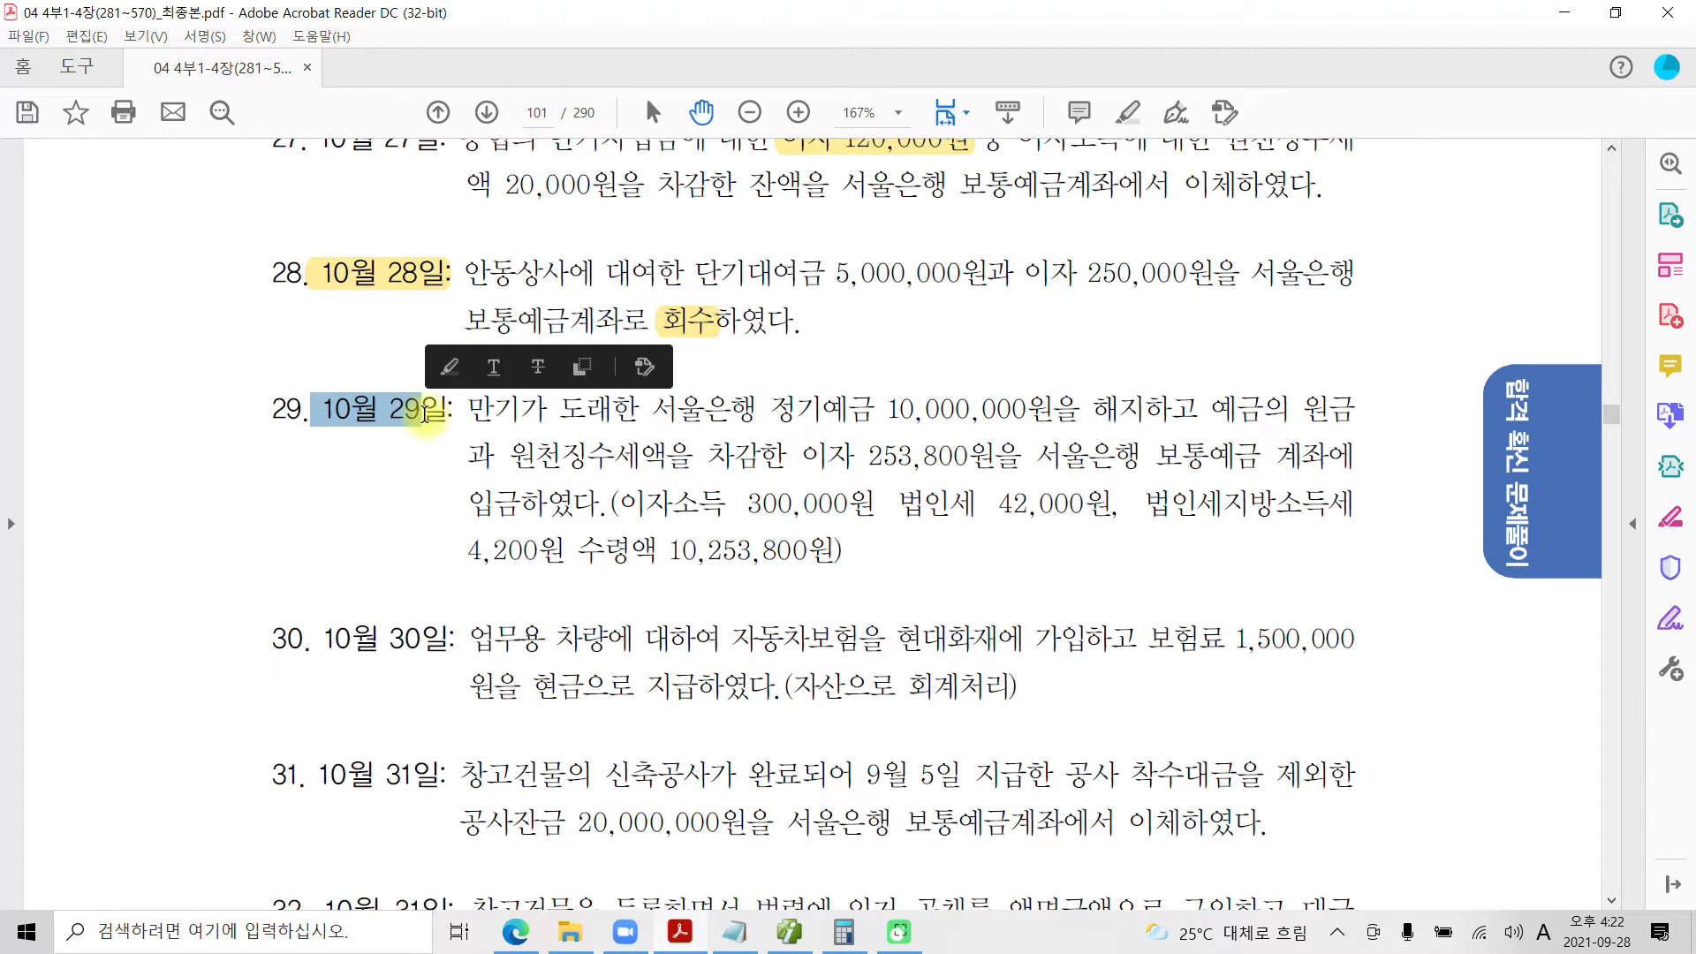
right_click(424, 413)
click(453, 484)
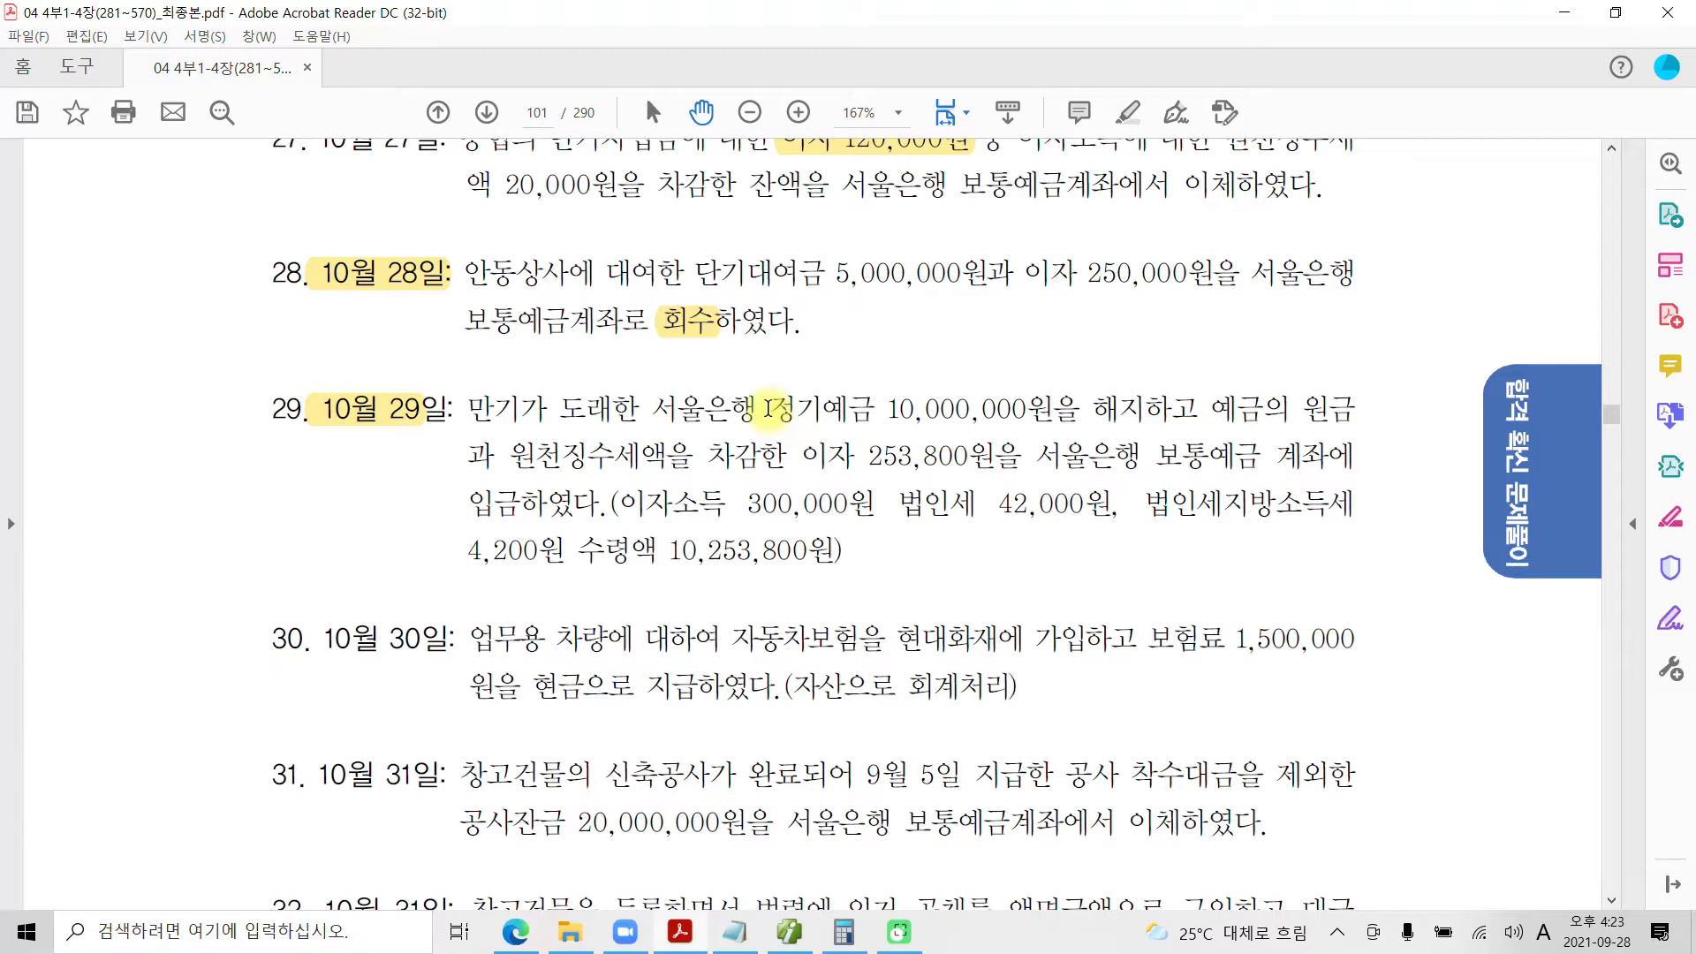
drag(767, 409, 1099, 423)
right_click(1097, 416)
click(1153, 477)
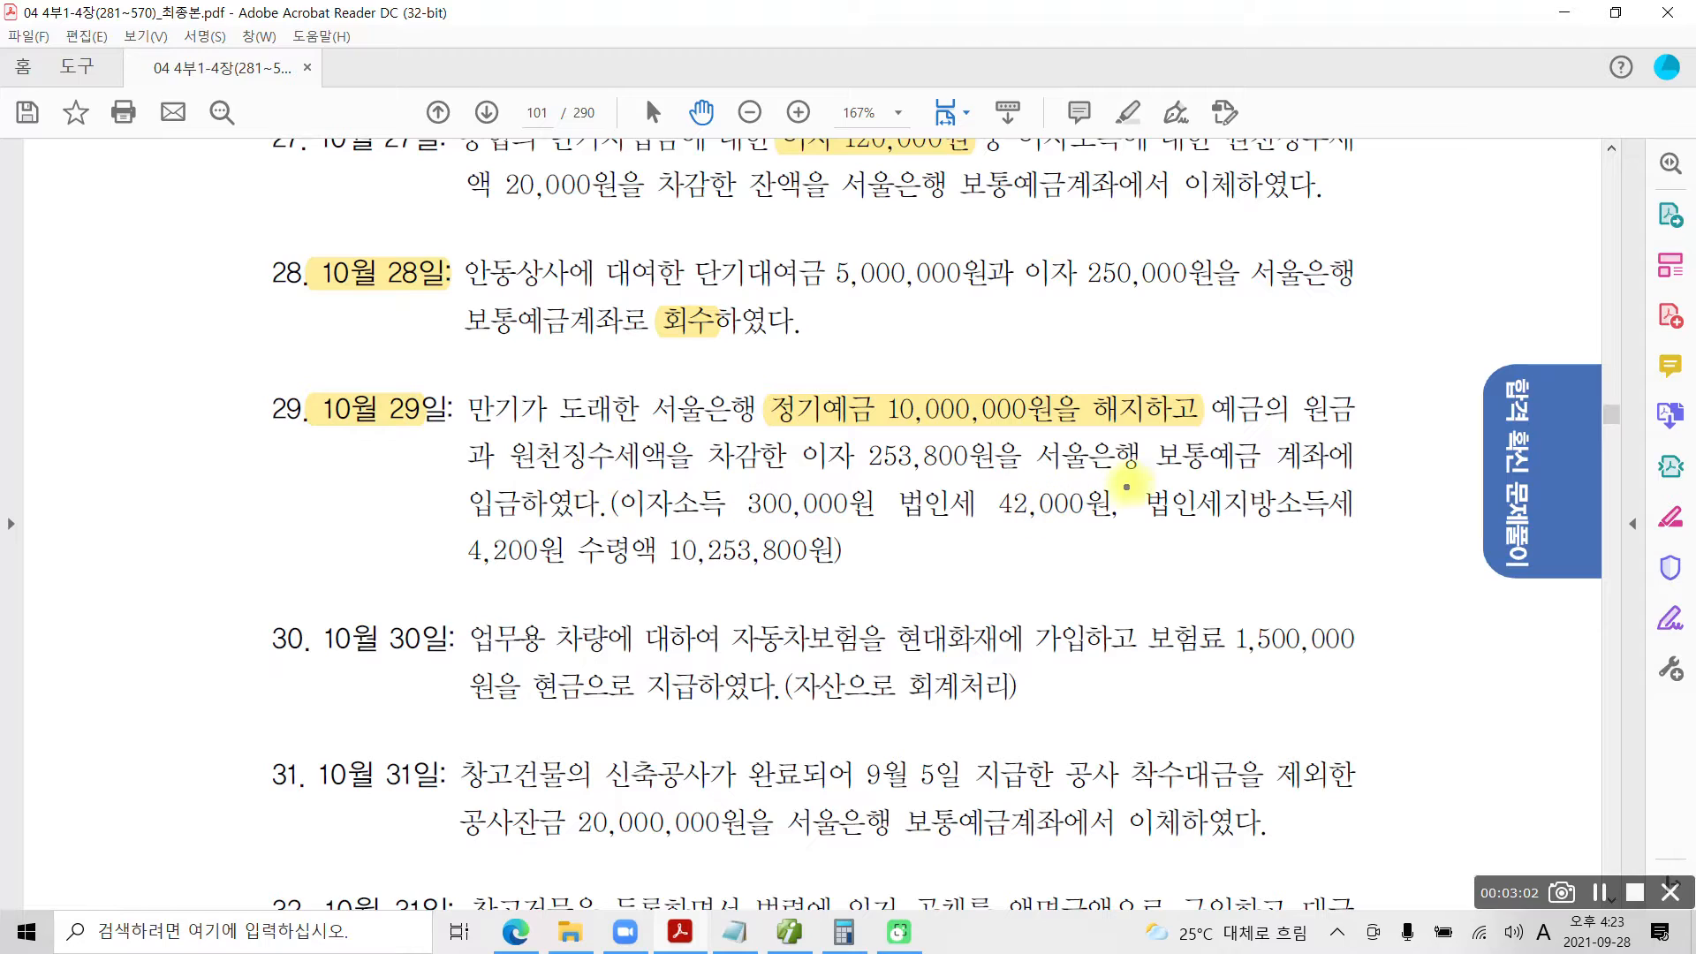
With the screen pen, box "보통예금" in problem 29, write "차" above it, and underline "입금", "10,000,000" and "253,800원".
drag(1150, 433, 1266, 478)
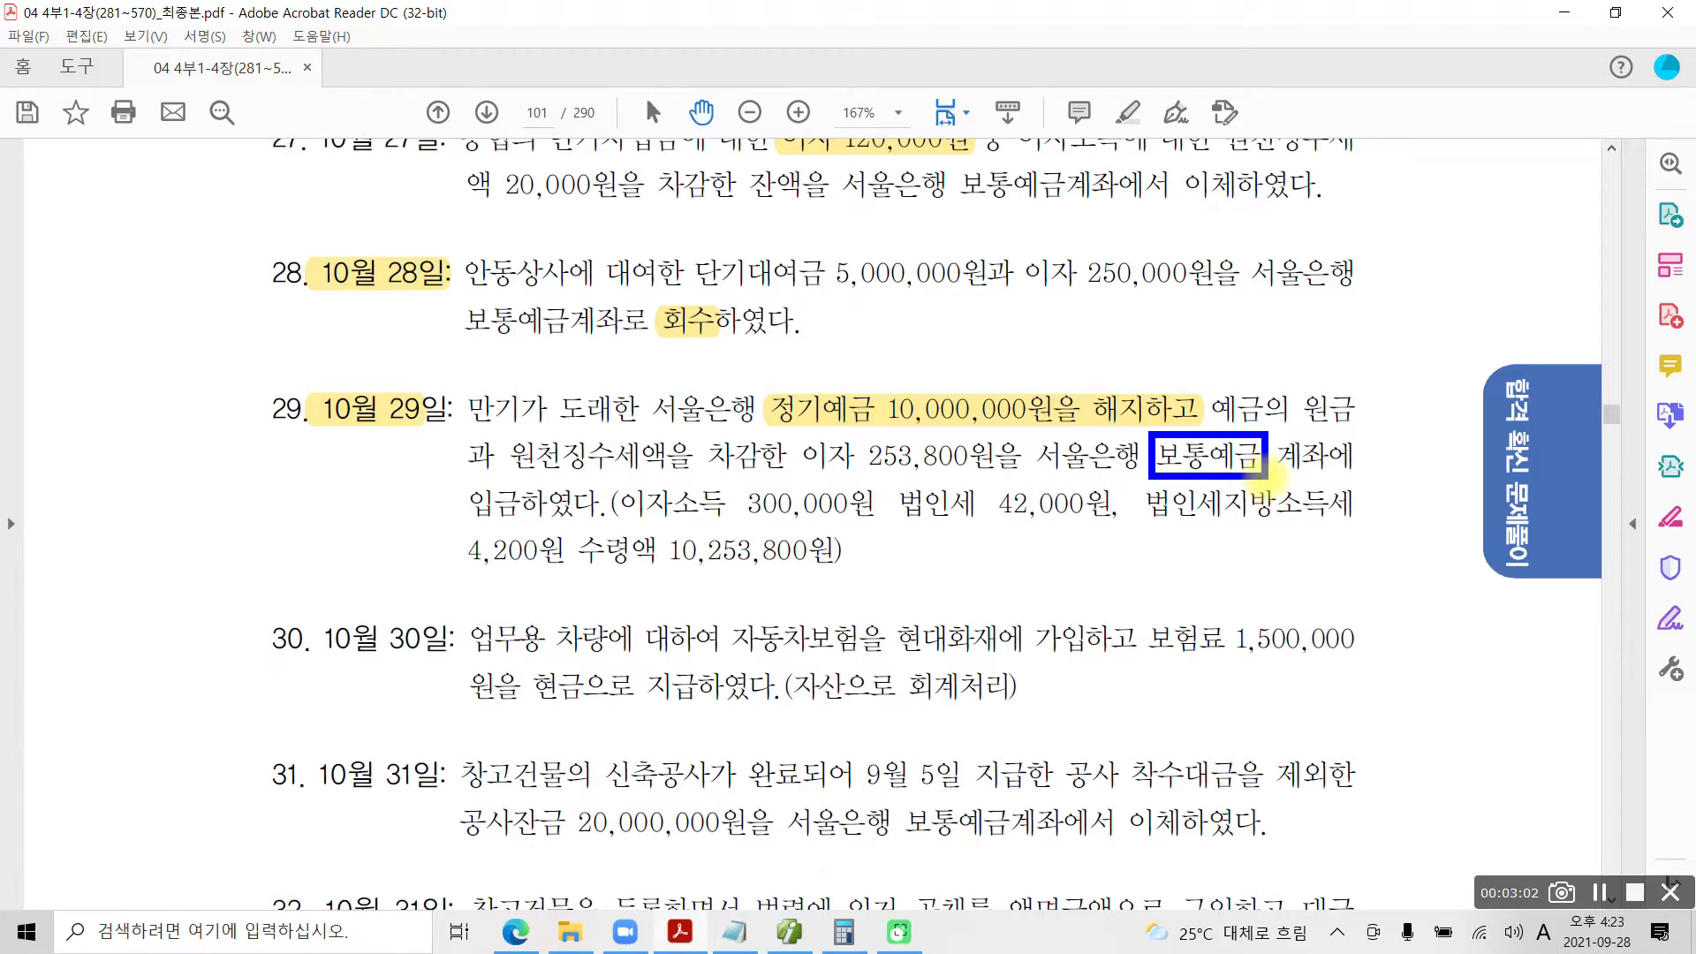
drag(466, 525, 535, 525)
drag(874, 426, 1023, 427)
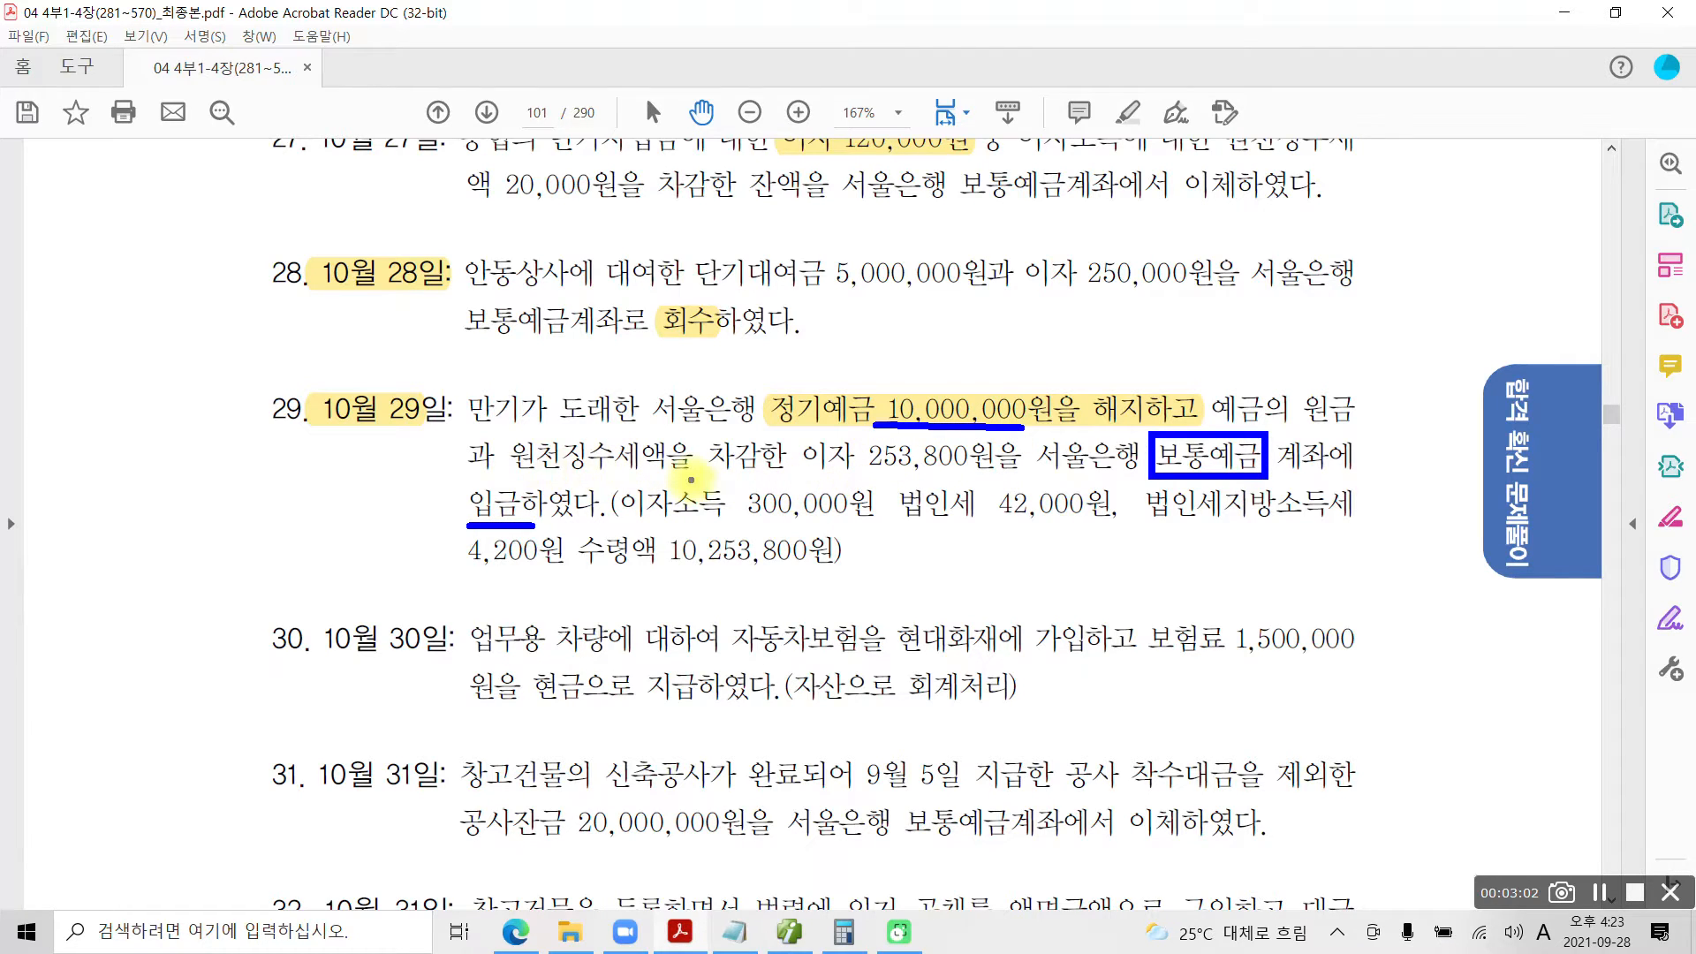
drag(844, 470, 985, 476)
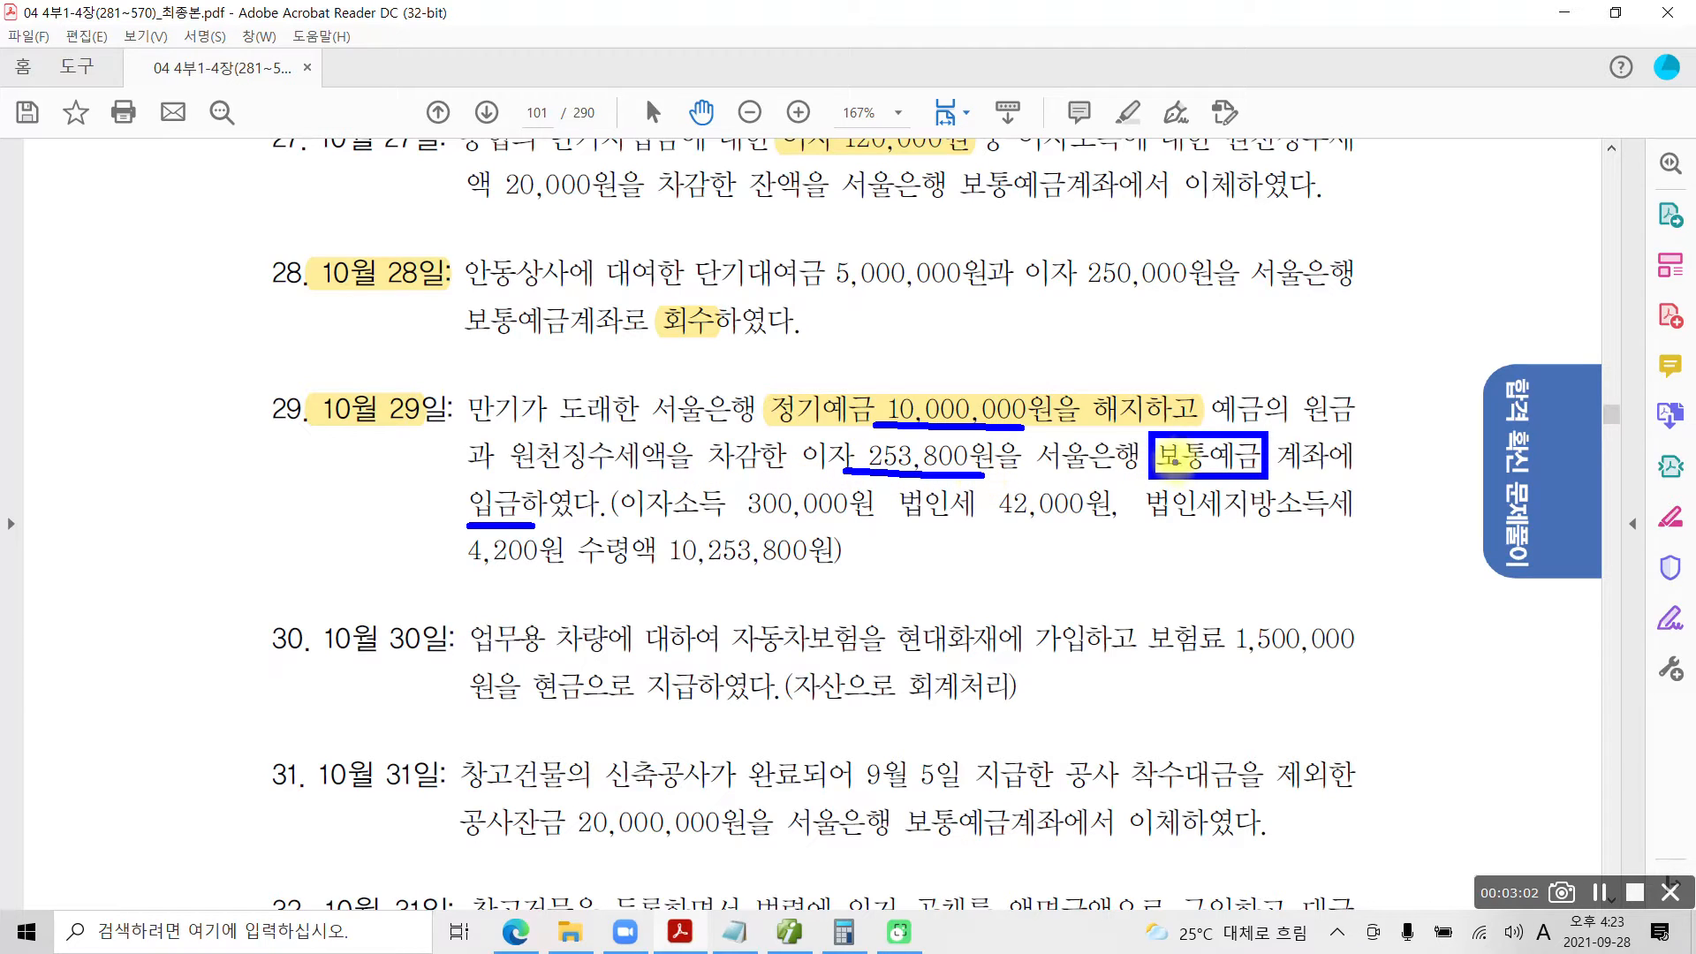
mouse_move(1196, 395)
mouse_down()
mouse_move(1200, 433)
mouse_move(1211, 407)
mouse_move(1219, 431)
mouse_move(1242, 422)
mouse_move(1220, 446)
mouse_up()
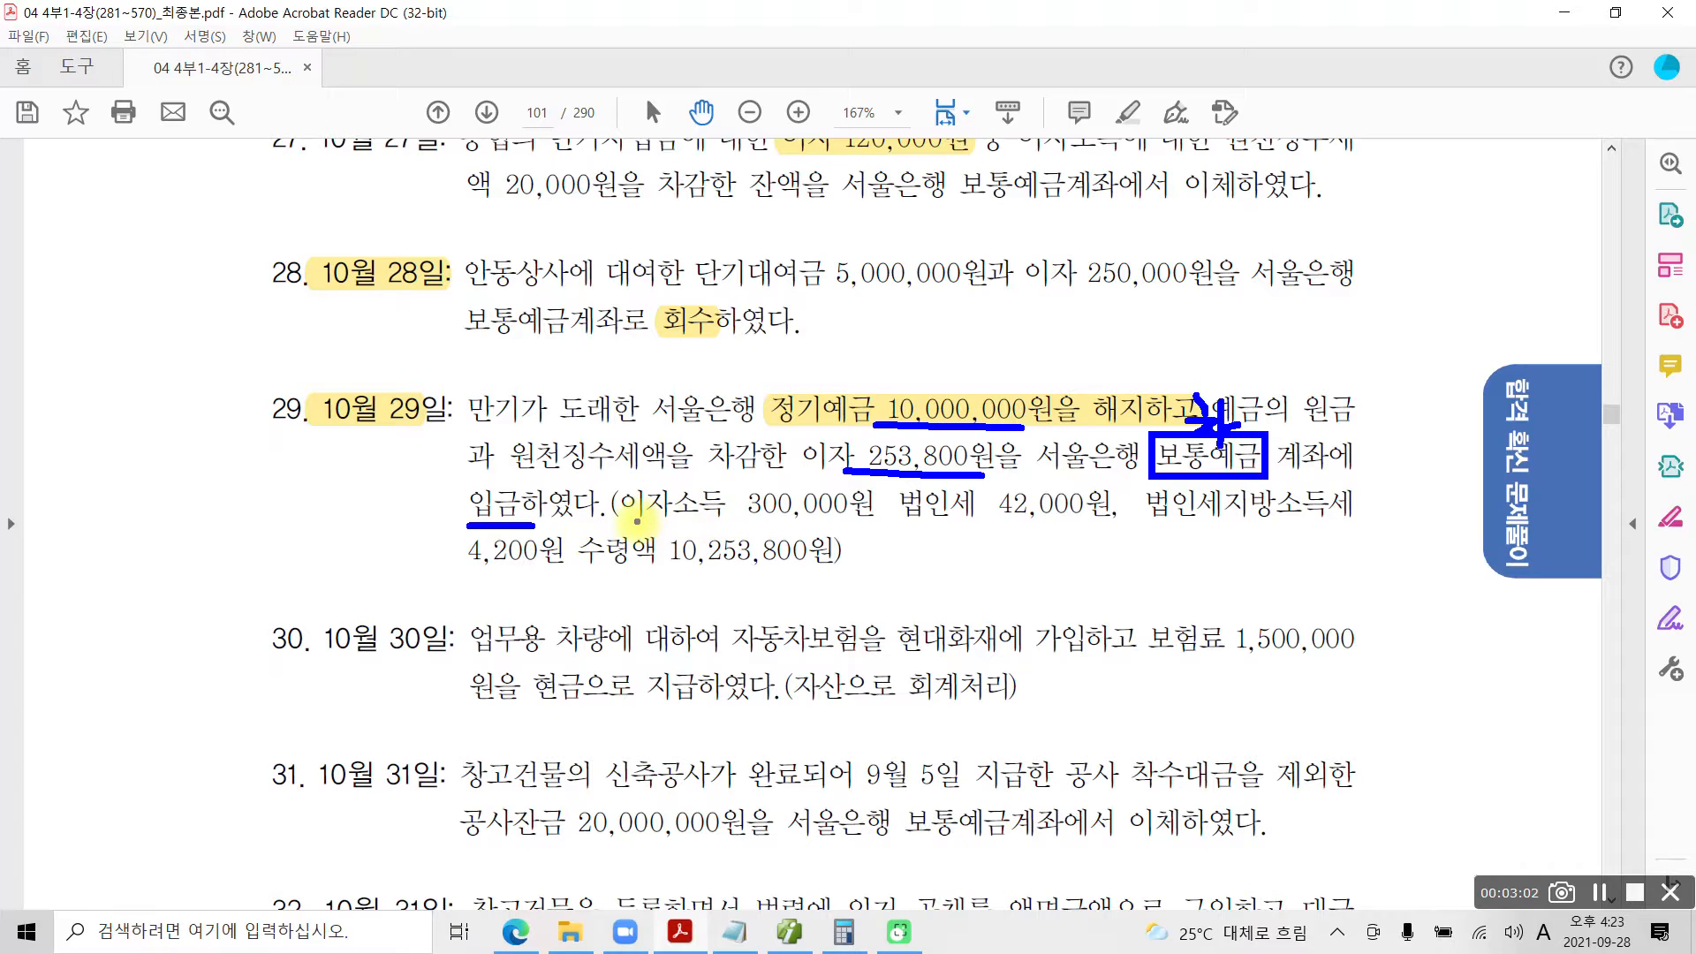
Underline "이자소득 300,000" in problem 29 and write "대)" above it, then underline "법인세 42,000원, 법인세지방소득세 4,200원".
drag(629, 520, 855, 523)
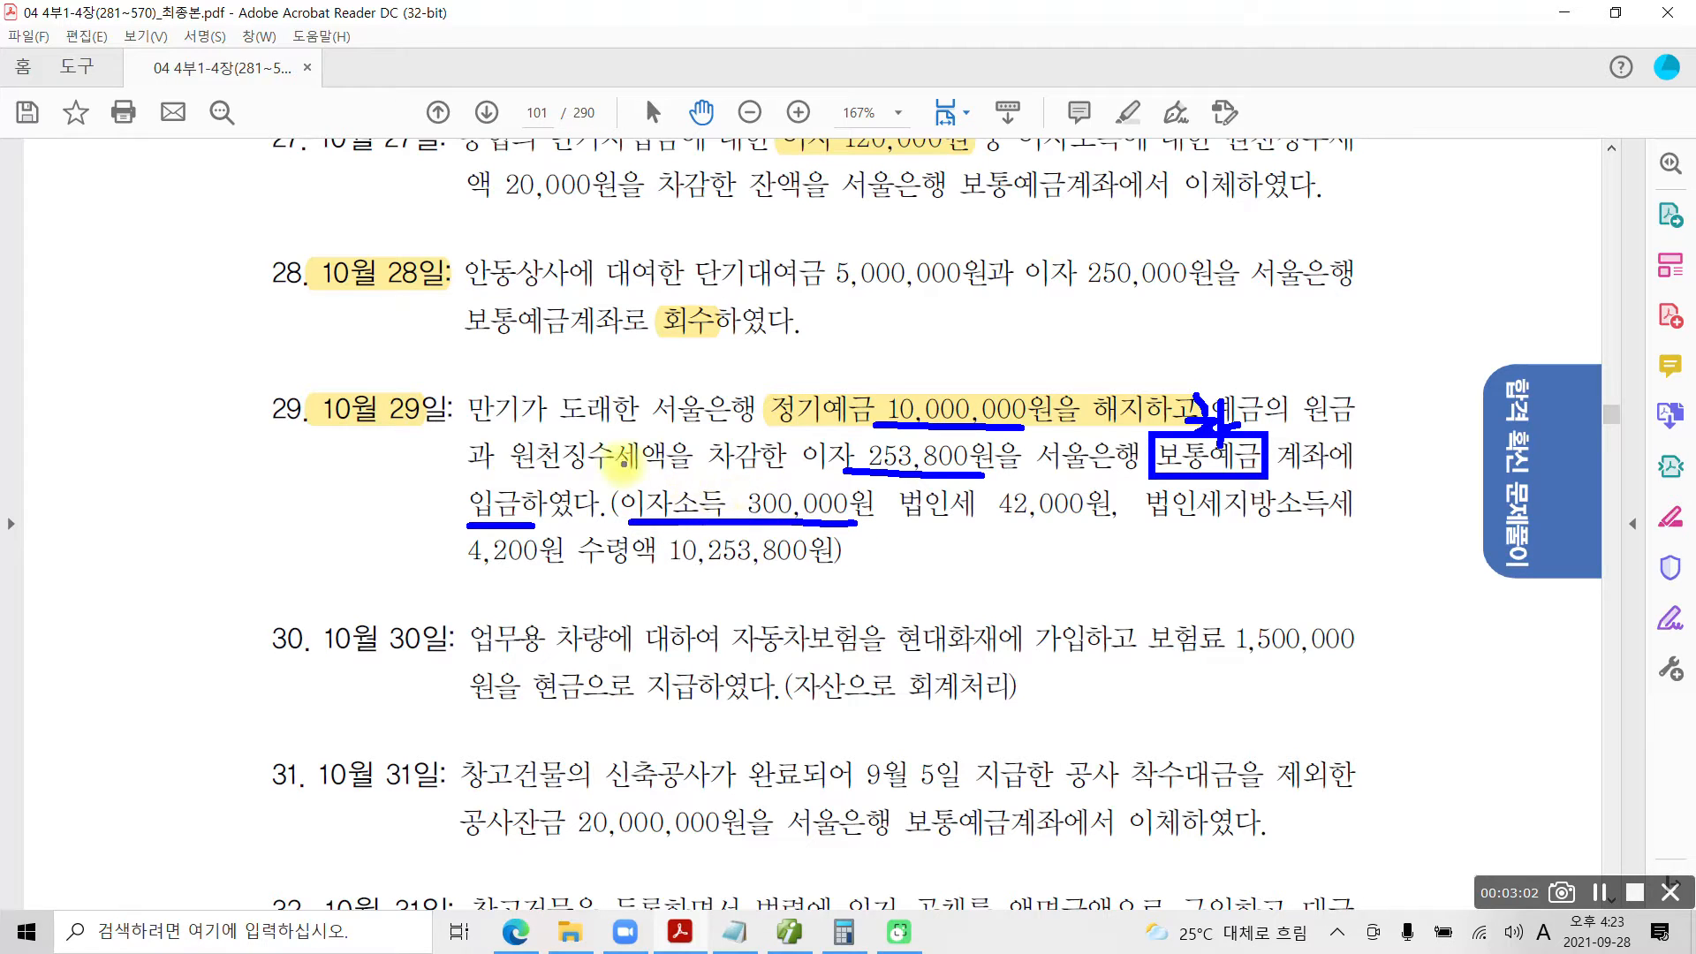
drag(632, 474, 590, 477)
mouse_move(606, 487)
mouse_down()
mouse_move(642, 501)
mouse_move(652, 481)
mouse_move(671, 507)
mouse_up()
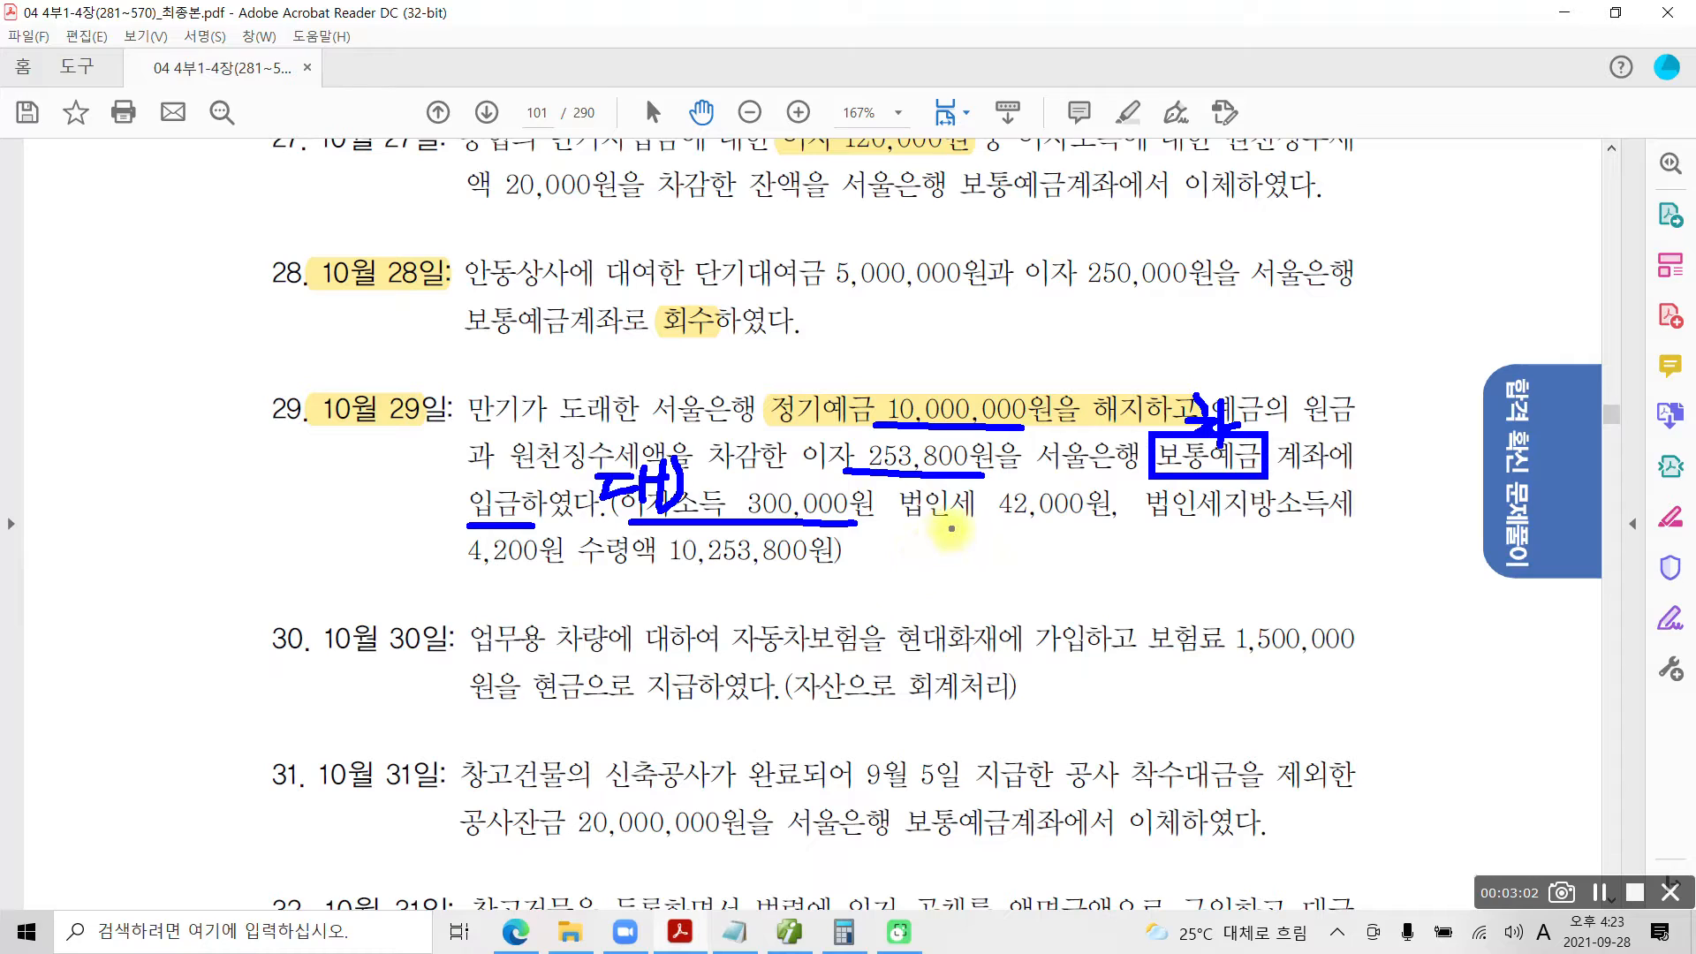
drag(908, 520, 1351, 520)
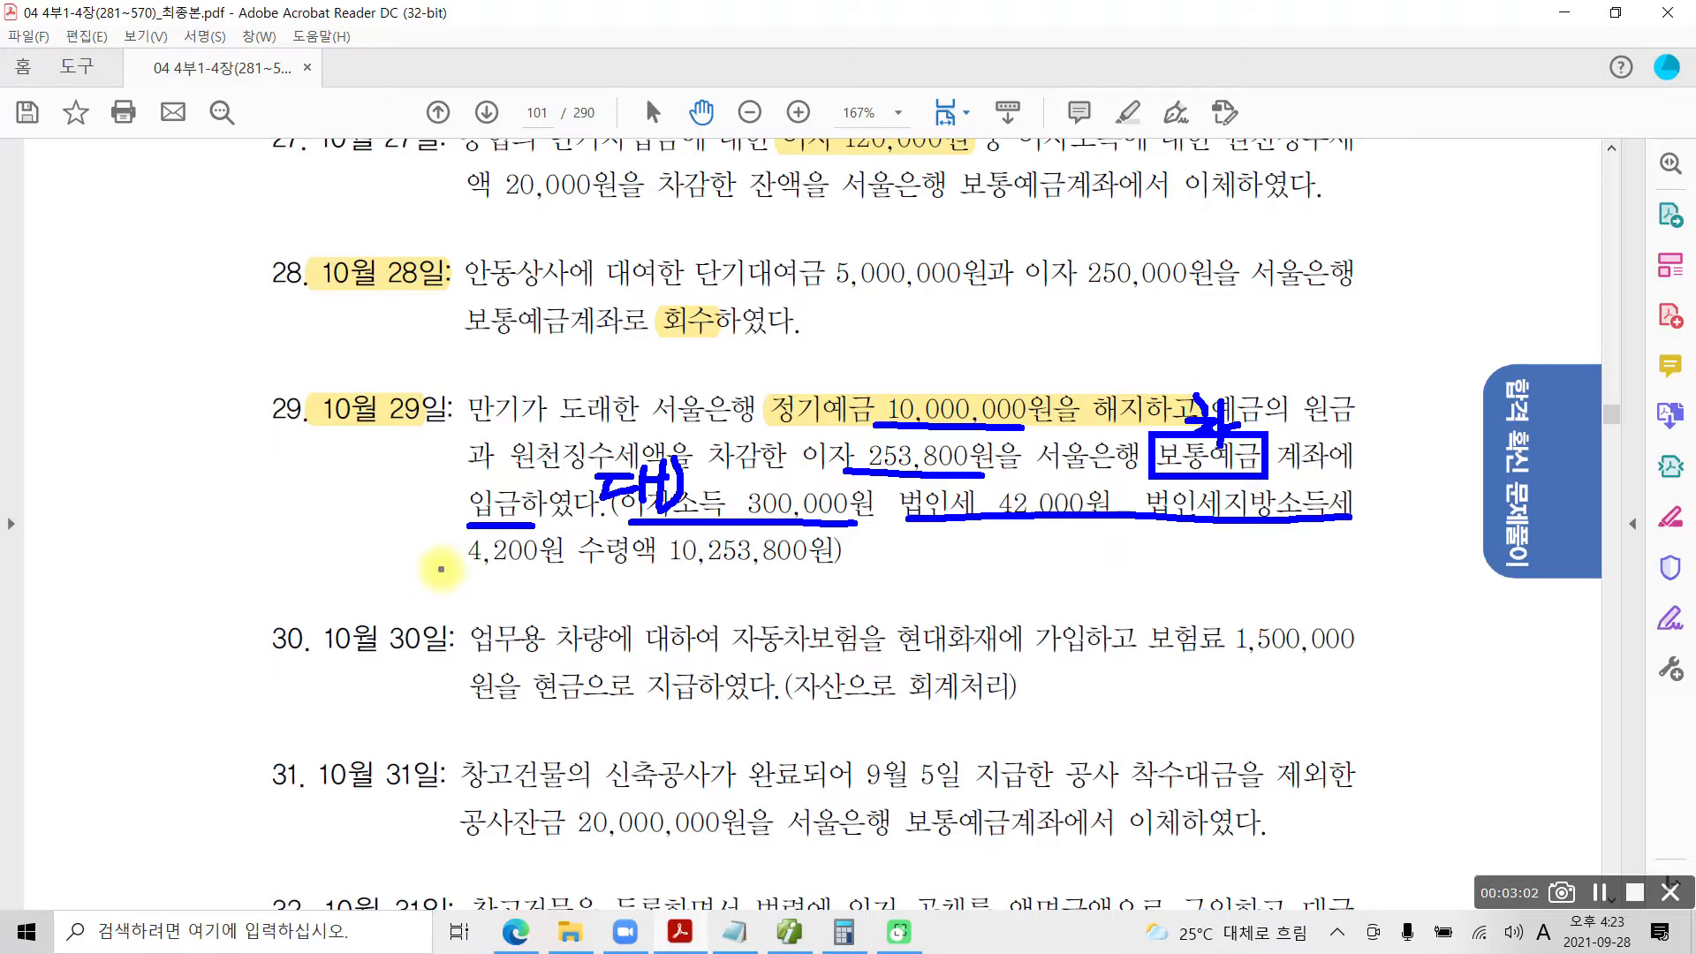
drag(447, 571, 557, 572)
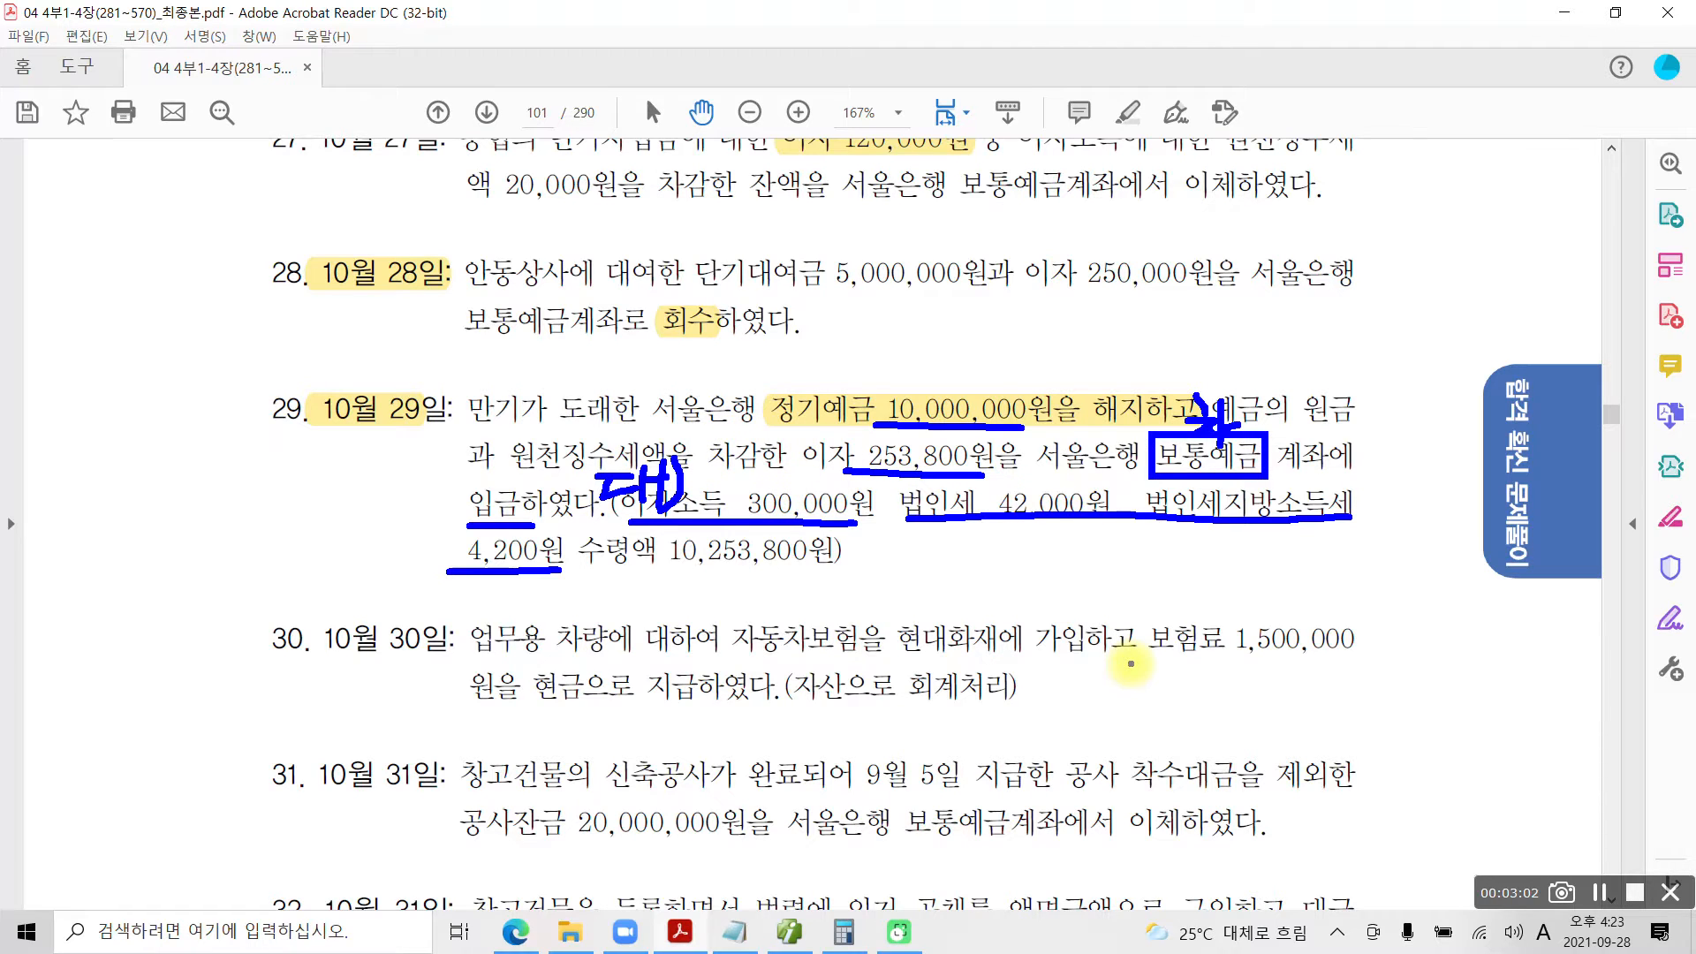
Handwrite "선납세금(자산)" beneath the underlined 법인세 and 법인세지방소득세 text of problem 29.
mouse_move(1005, 537)
mouse_down()
mouse_move(973, 583)
mouse_move(1031, 581)
mouse_up()
mouse_move(1023, 566)
mouse_down()
mouse_move(1053, 550)
mouse_move(1065, 590)
mouse_move(1121, 590)
mouse_up()
drag(1115, 523, 1117, 603)
mouse_move(1120, 566)
mouse_down()
mouse_move(1152, 555)
mouse_move(1115, 619)
mouse_move(1123, 597)
mouse_move(1144, 608)
mouse_up()
mouse_move(1174, 558)
mouse_down()
mouse_move(1159, 601)
mouse_move(1217, 609)
mouse_up()
mouse_move(1235, 546)
mouse_down()
mouse_move(1227, 619)
mouse_move(1307, 572)
mouse_move(1254, 629)
mouse_move(1300, 625)
mouse_move(1281, 629)
mouse_up()
mouse_move(1370, 555)
mouse_down()
mouse_move(1336, 654)
mouse_move(1411, 631)
mouse_up()
drag(1410, 556, 1407, 658)
mouse_move(1418, 601)
mouse_down()
mouse_move(1447, 598)
mouse_move(1427, 623)
mouse_up()
drag(1448, 590, 1493, 629)
mouse_move(1502, 552)
mouse_down()
mouse_move(1506, 636)
mouse_move(1532, 590)
mouse_up()
drag(1474, 628, 1519, 671)
drag(1539, 561, 1520, 662)
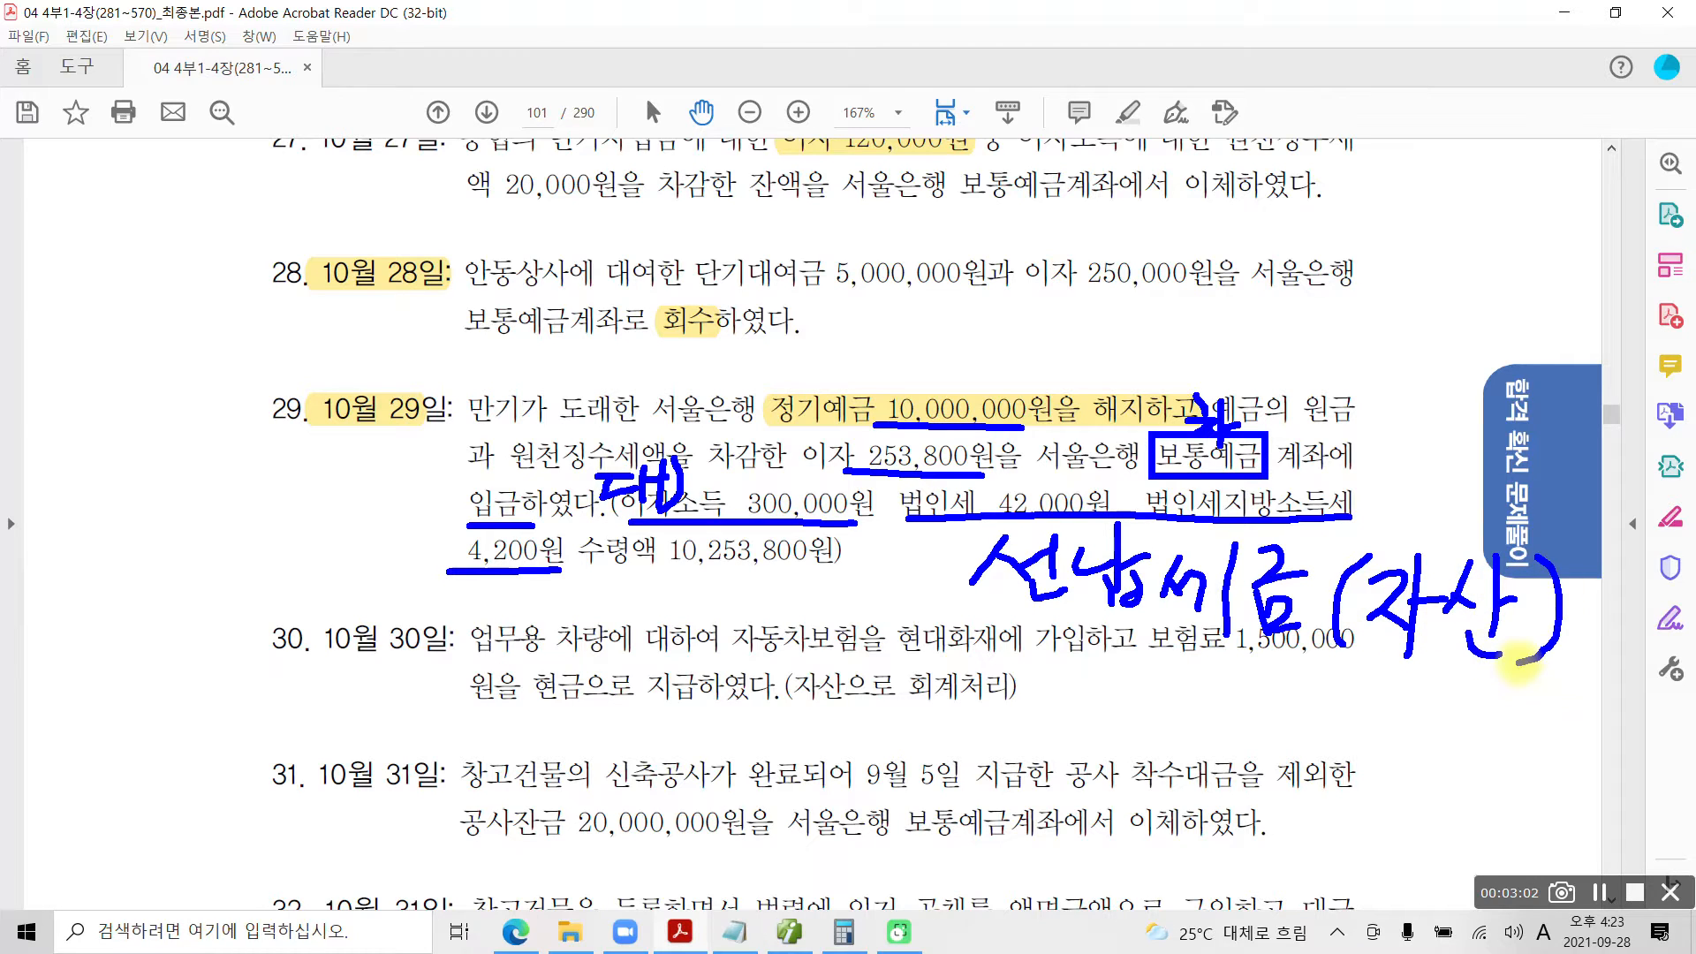
Handwrite "차)" in front of the "선납세금(자산)" note.
drag(852, 526, 891, 597)
mouse_move(829, 588)
mouse_down()
mouse_move(861, 586)
mouse_move(824, 634)
mouse_up()
drag(850, 604, 885, 636)
mouse_move(892, 555)
mouse_down()
mouse_move(897, 650)
mouse_move(923, 601)
mouse_move(912, 658)
mouse_up()
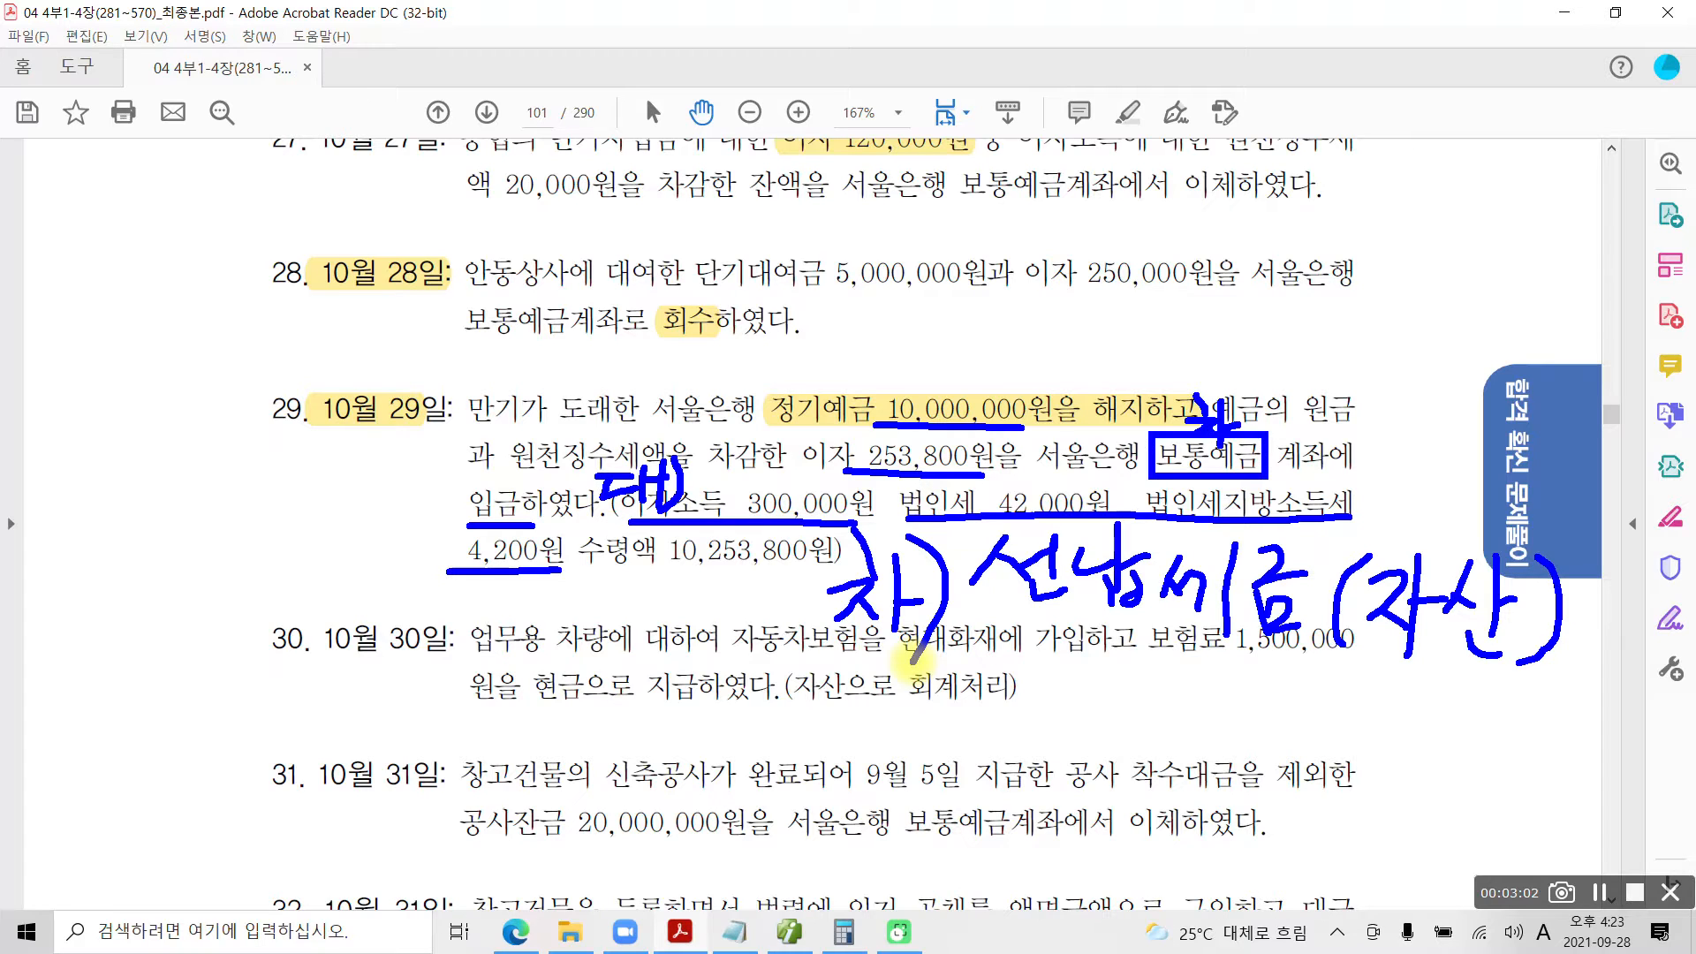
mouse_move(817, 600)
mouse_down()
mouse_move(629, 601)
mouse_move(778, 537)
mouse_move(822, 558)
mouse_move(811, 594)
mouse_up()
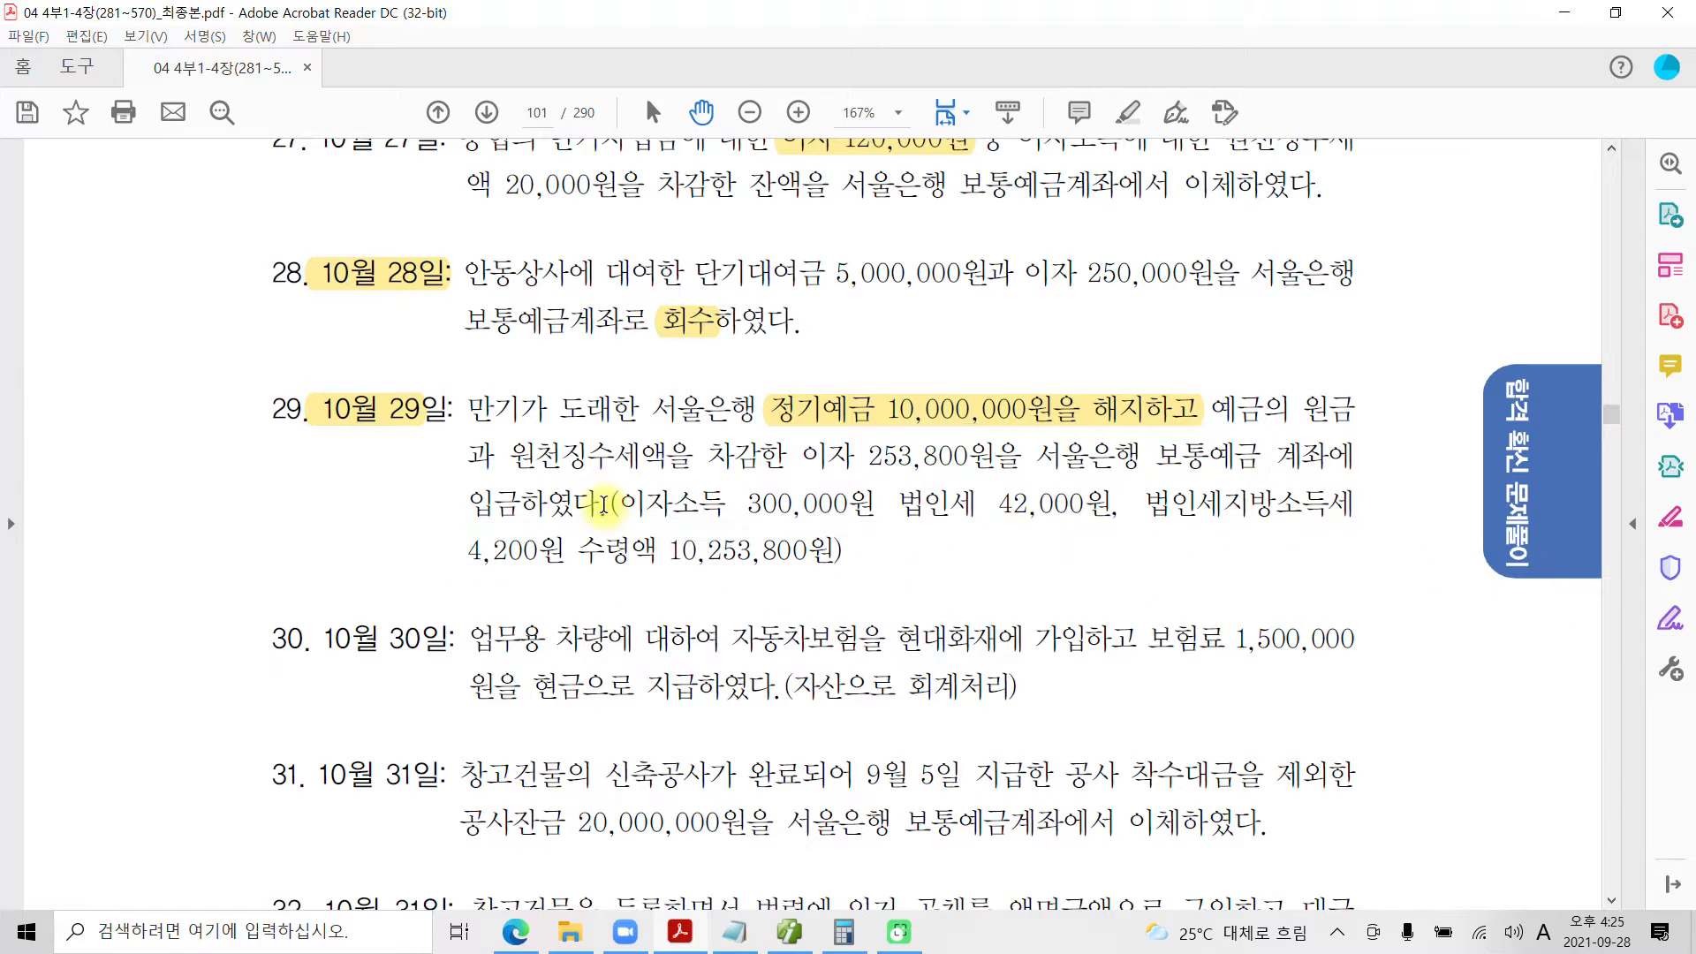
Switch to the accounting program, set the voucher date to 10월 29일 and start a debit line with account 103 보통예금.
click(777, 937)
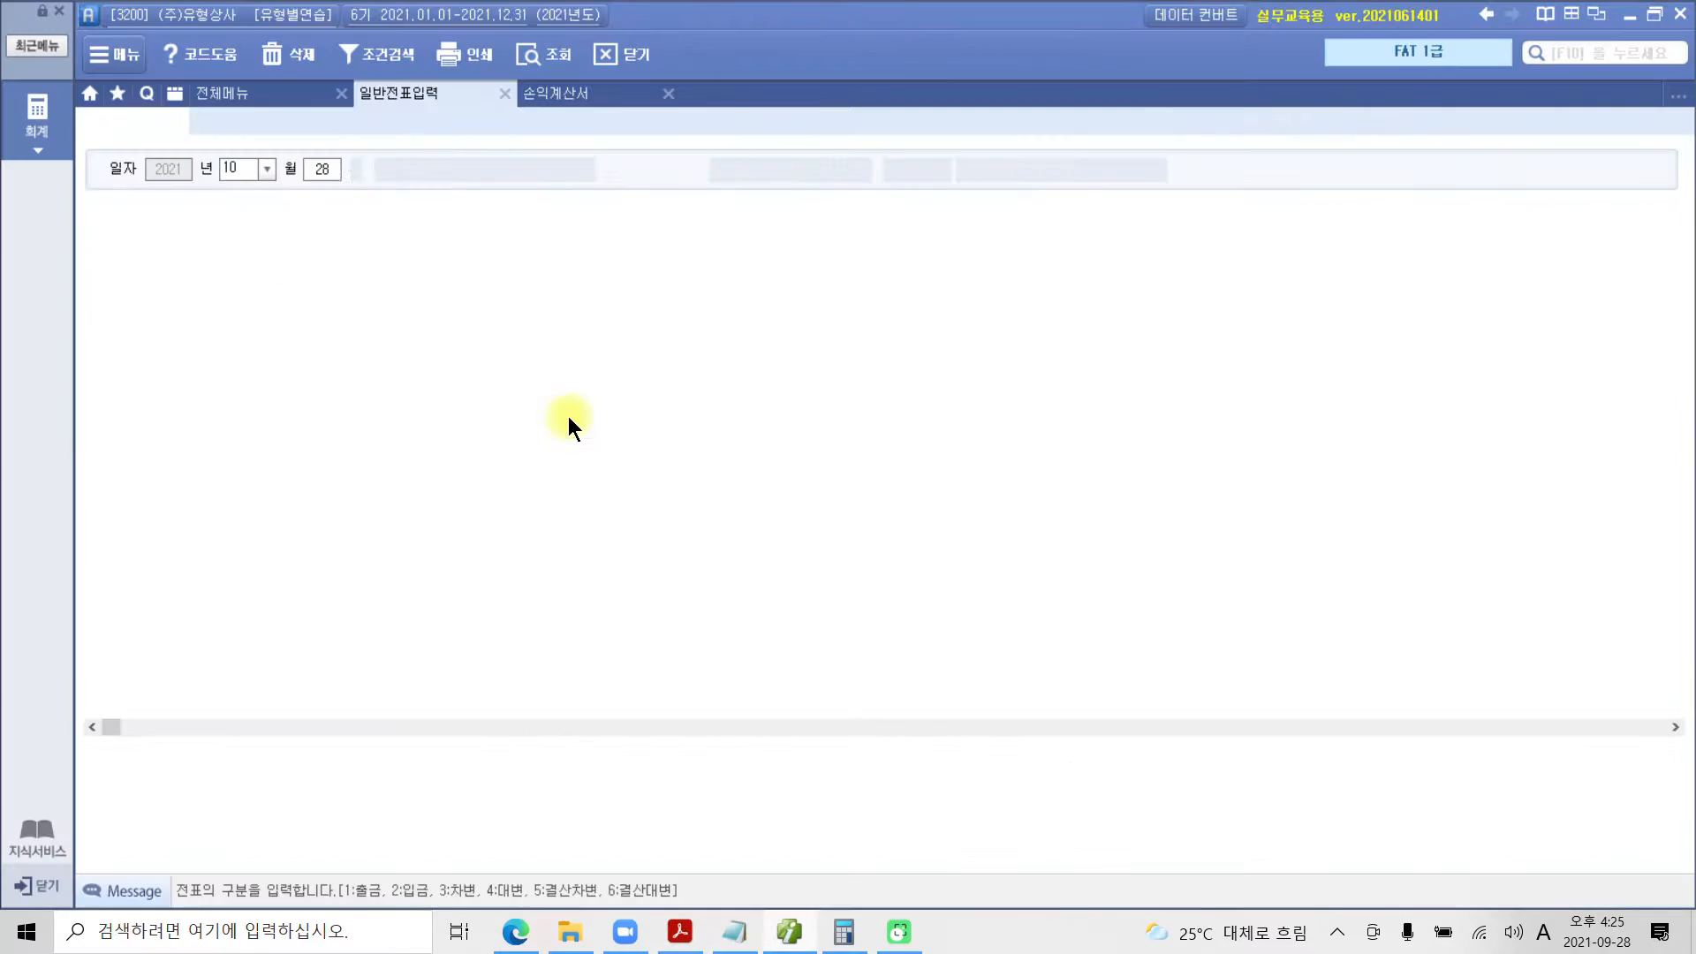
click(331, 166)
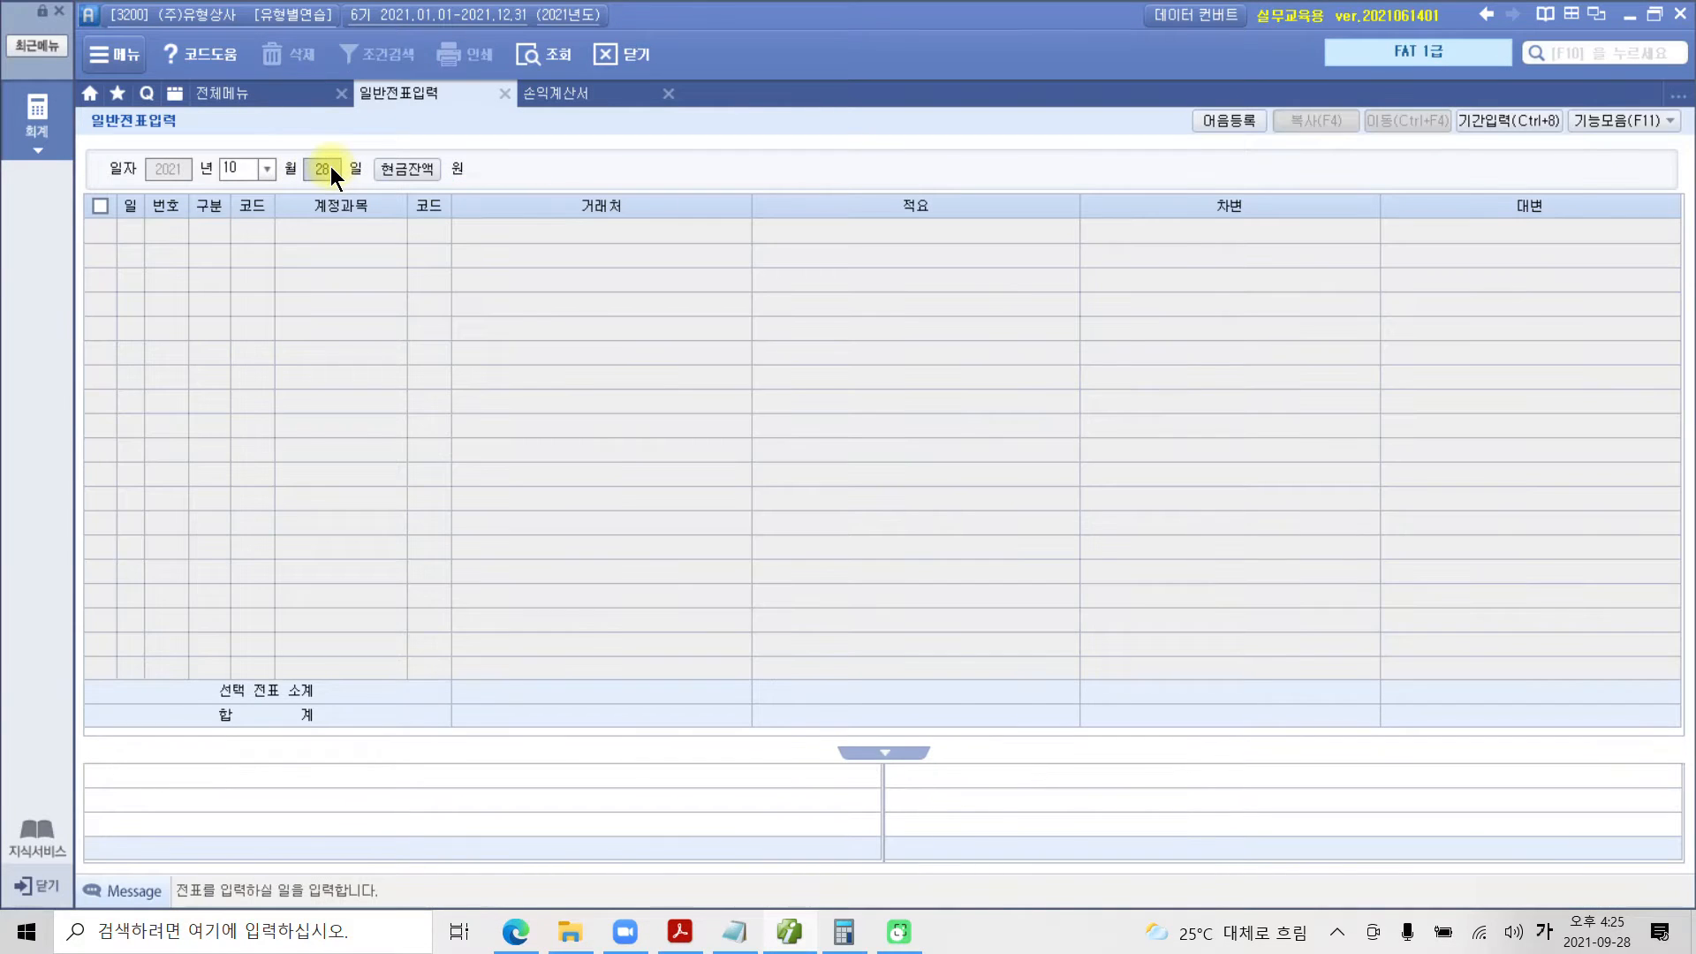
key(Return)
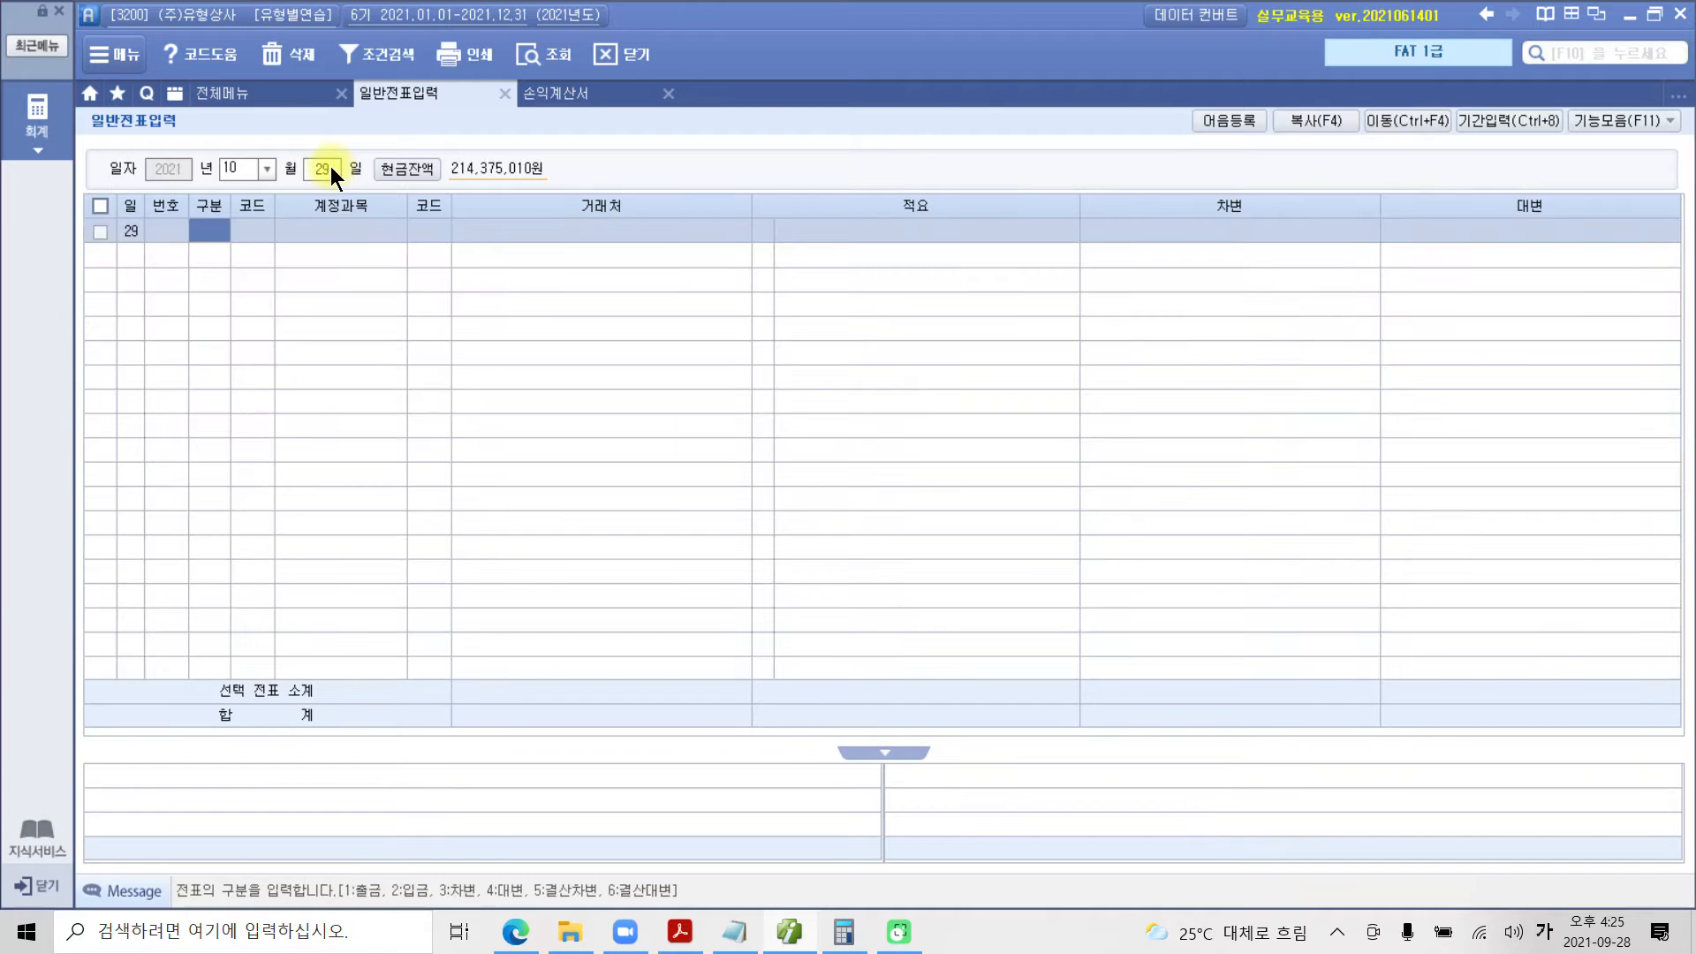
text(3)
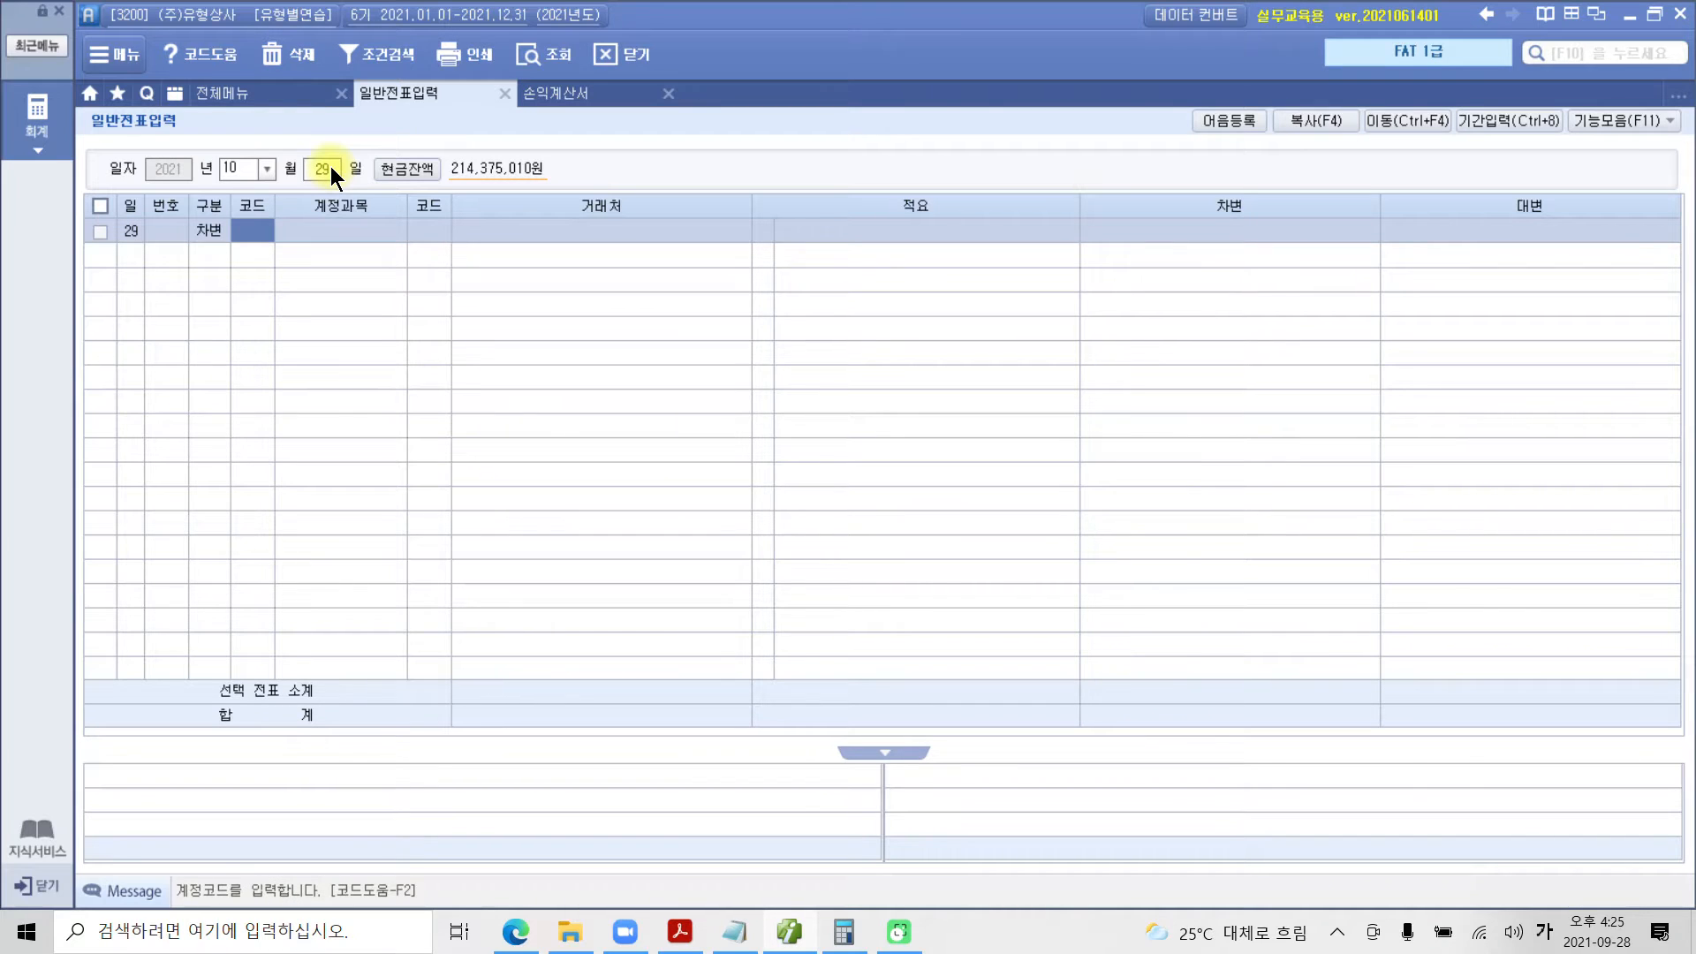
text(103)
key(Return)
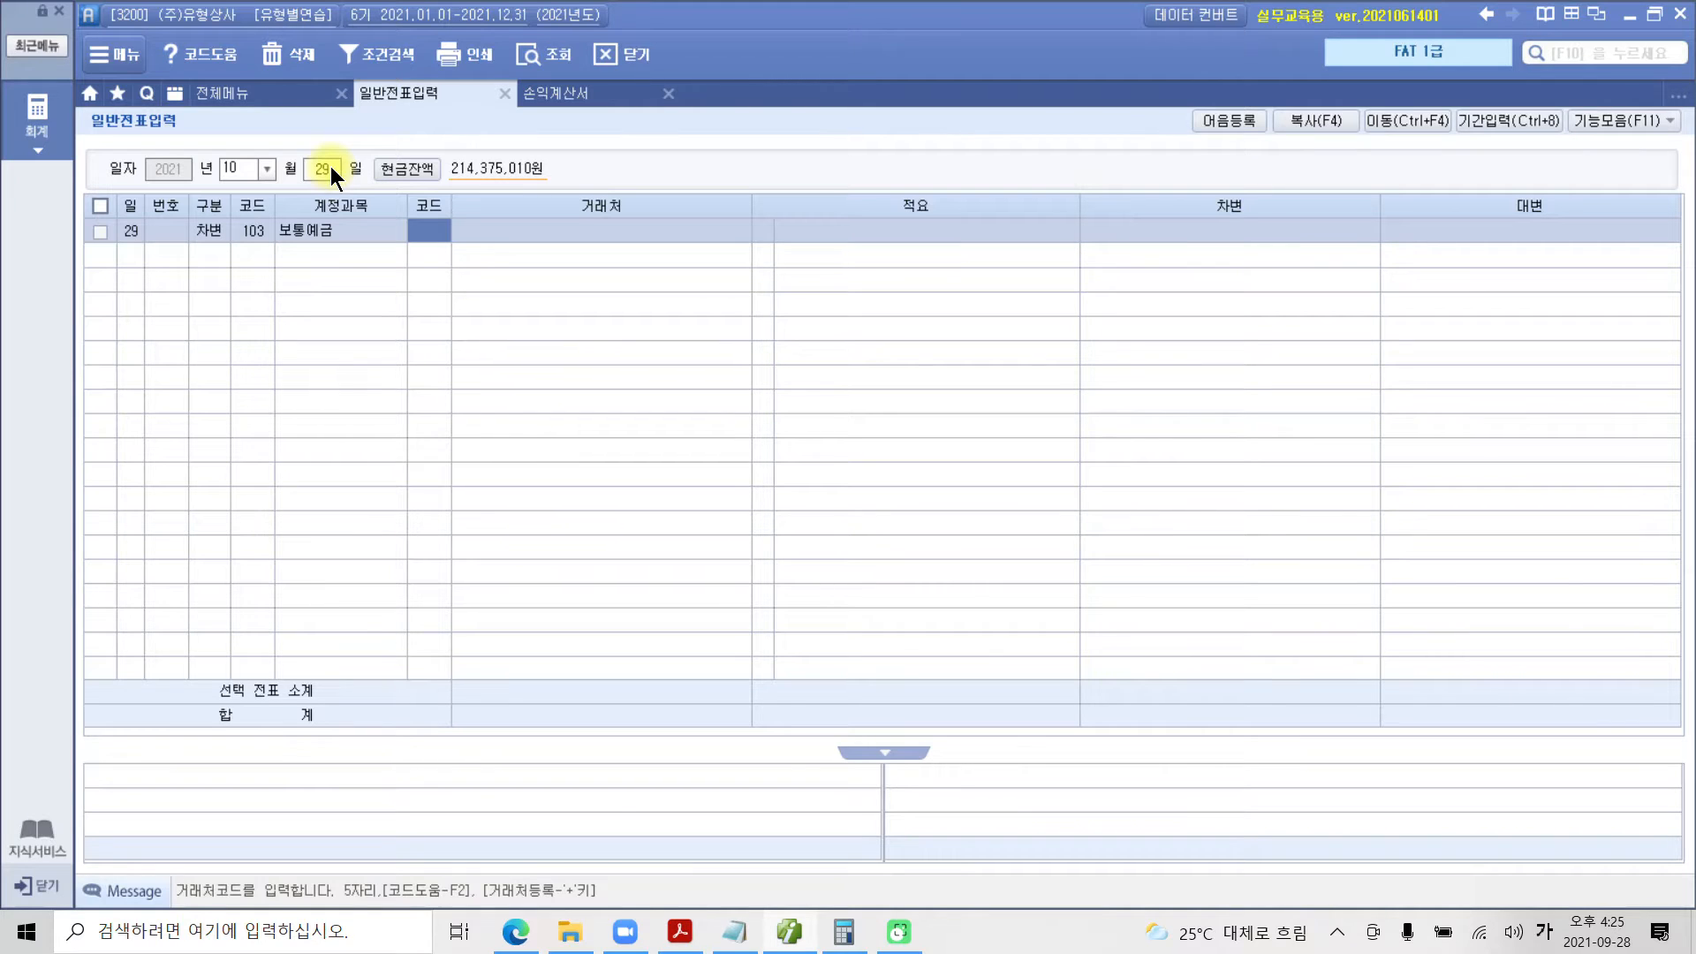
Look up "서울" to assign trading partner 서울은행(보통) to the 보통예금 line, and enter a debit amount of 10,253,800.
text(시)
text(울)
key(Return)
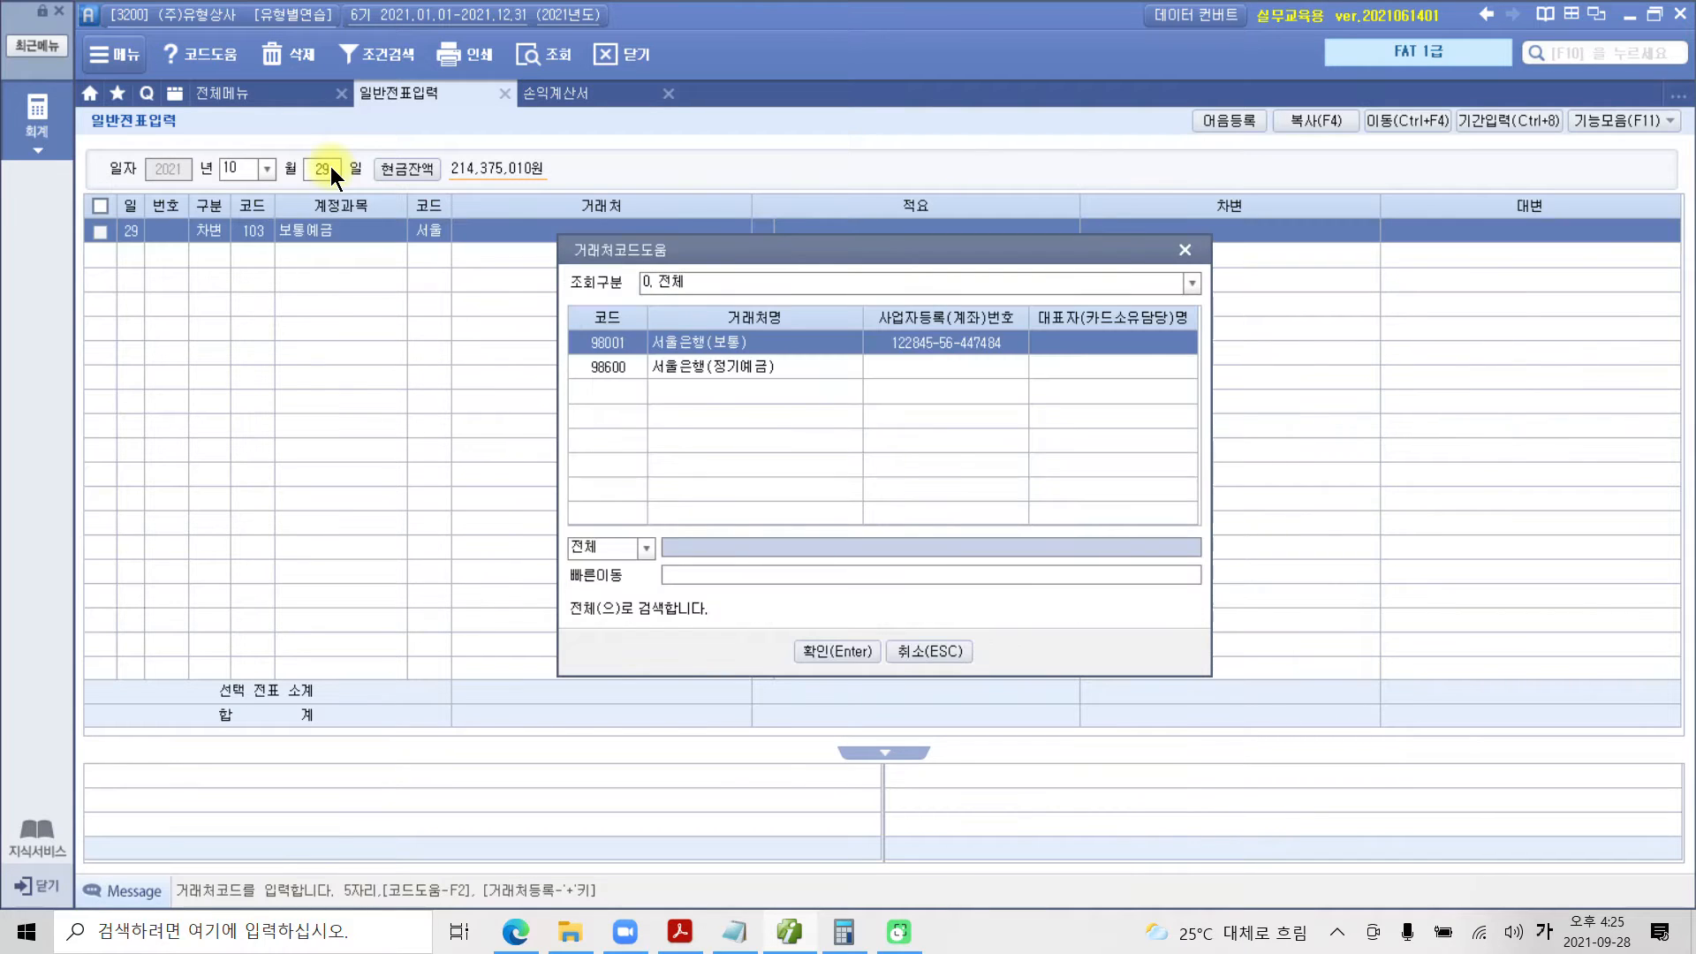
key(Return)
key(Return)
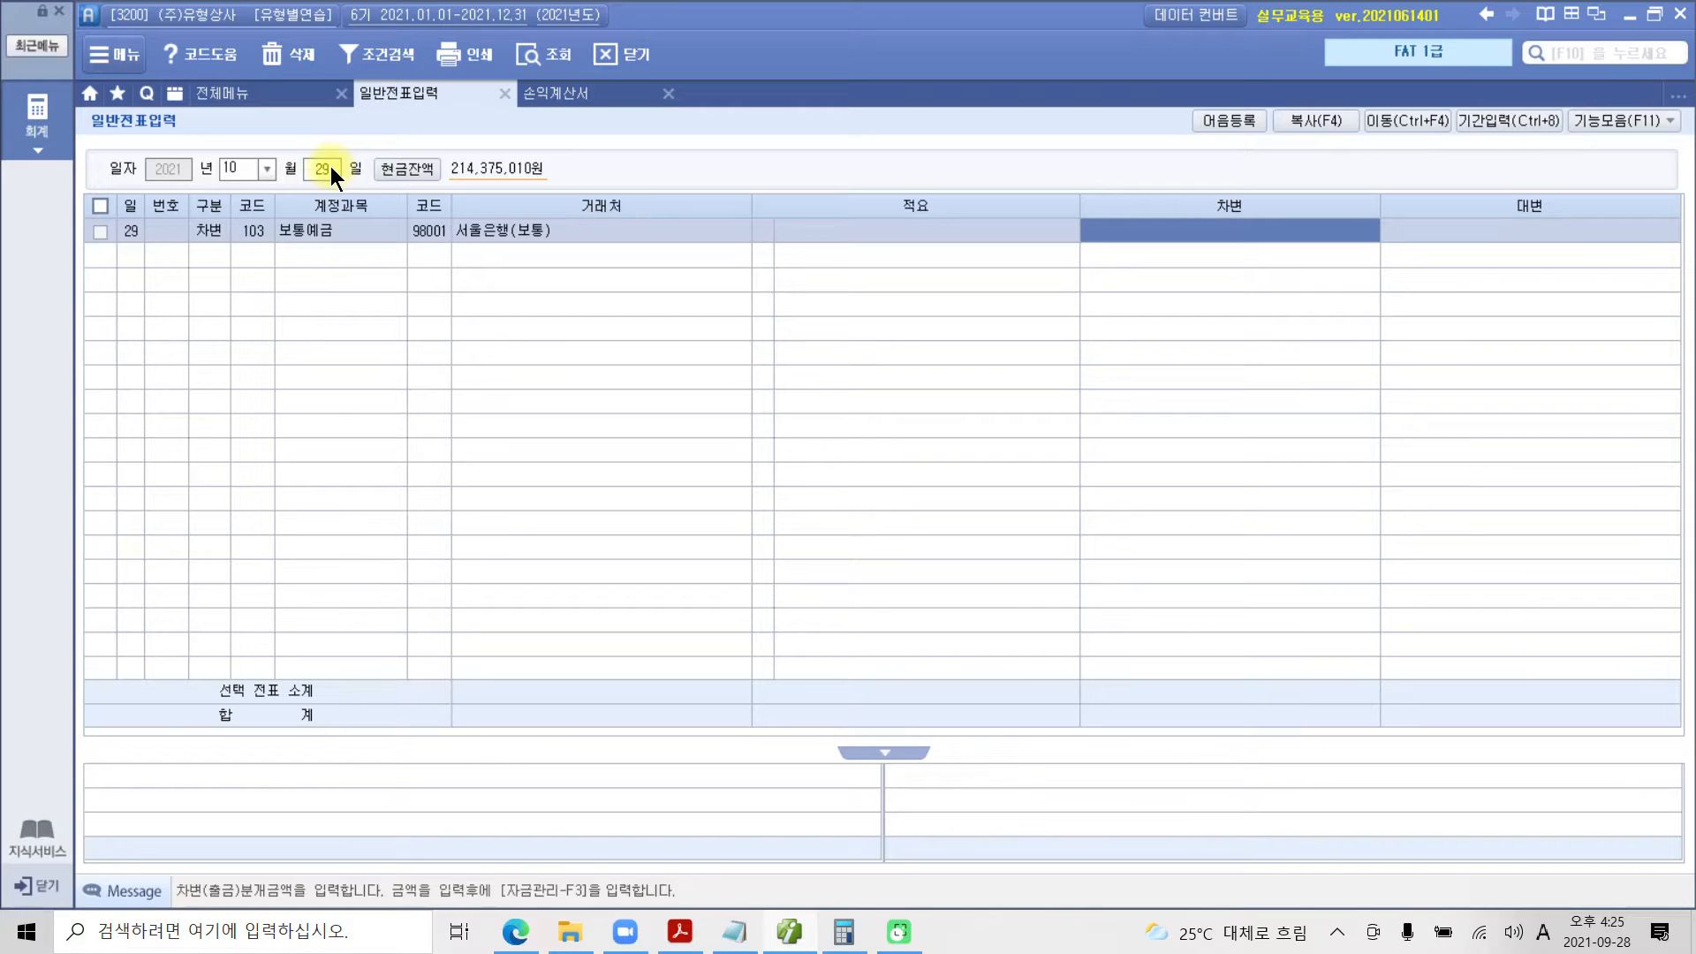
text(10,253)
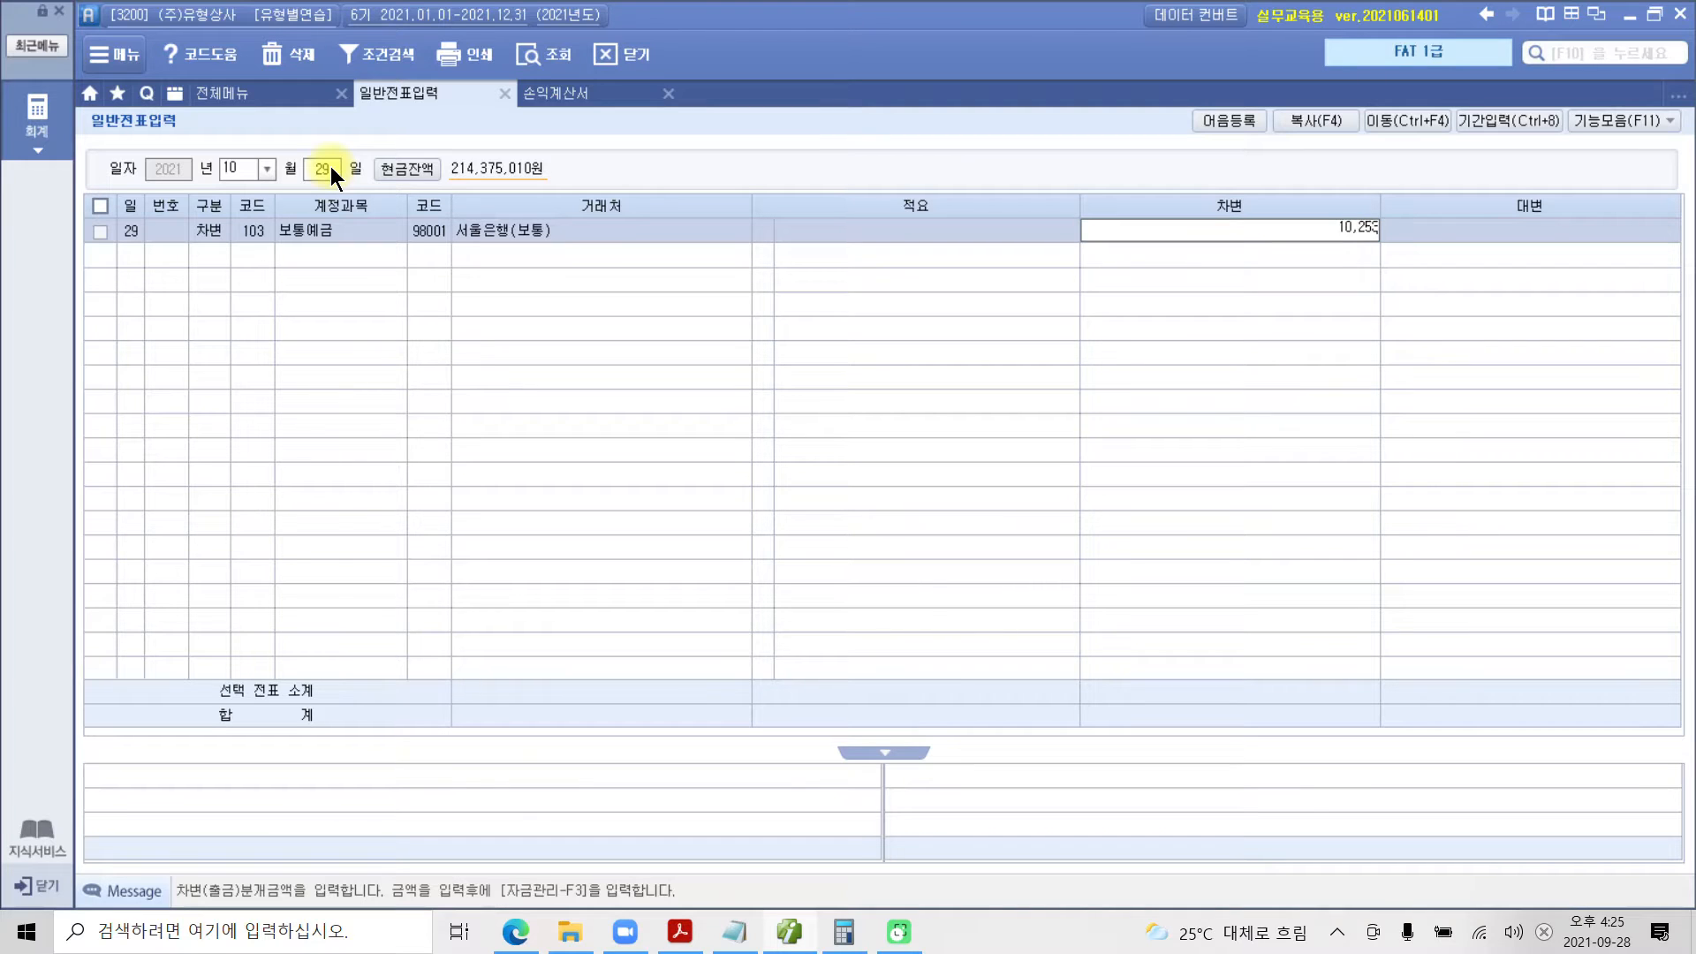
text(,800)
key(Return)
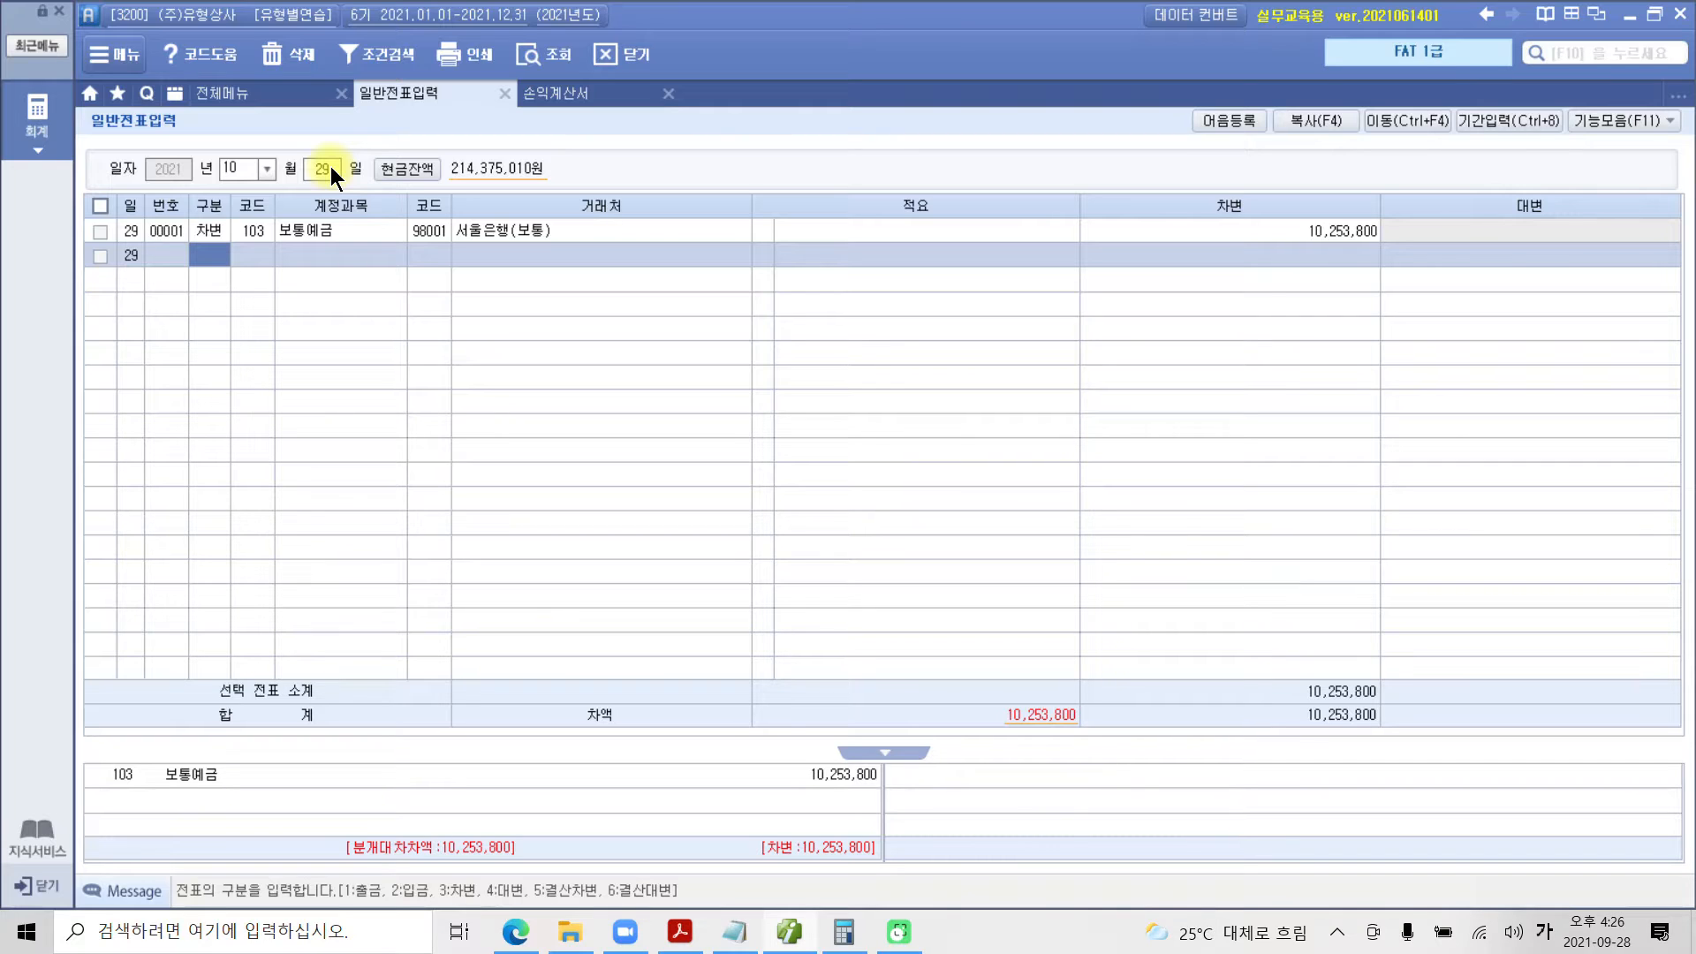
Add a credit line and look up "정기" to assign account 104 정기예금.
text(4)
key(Return)
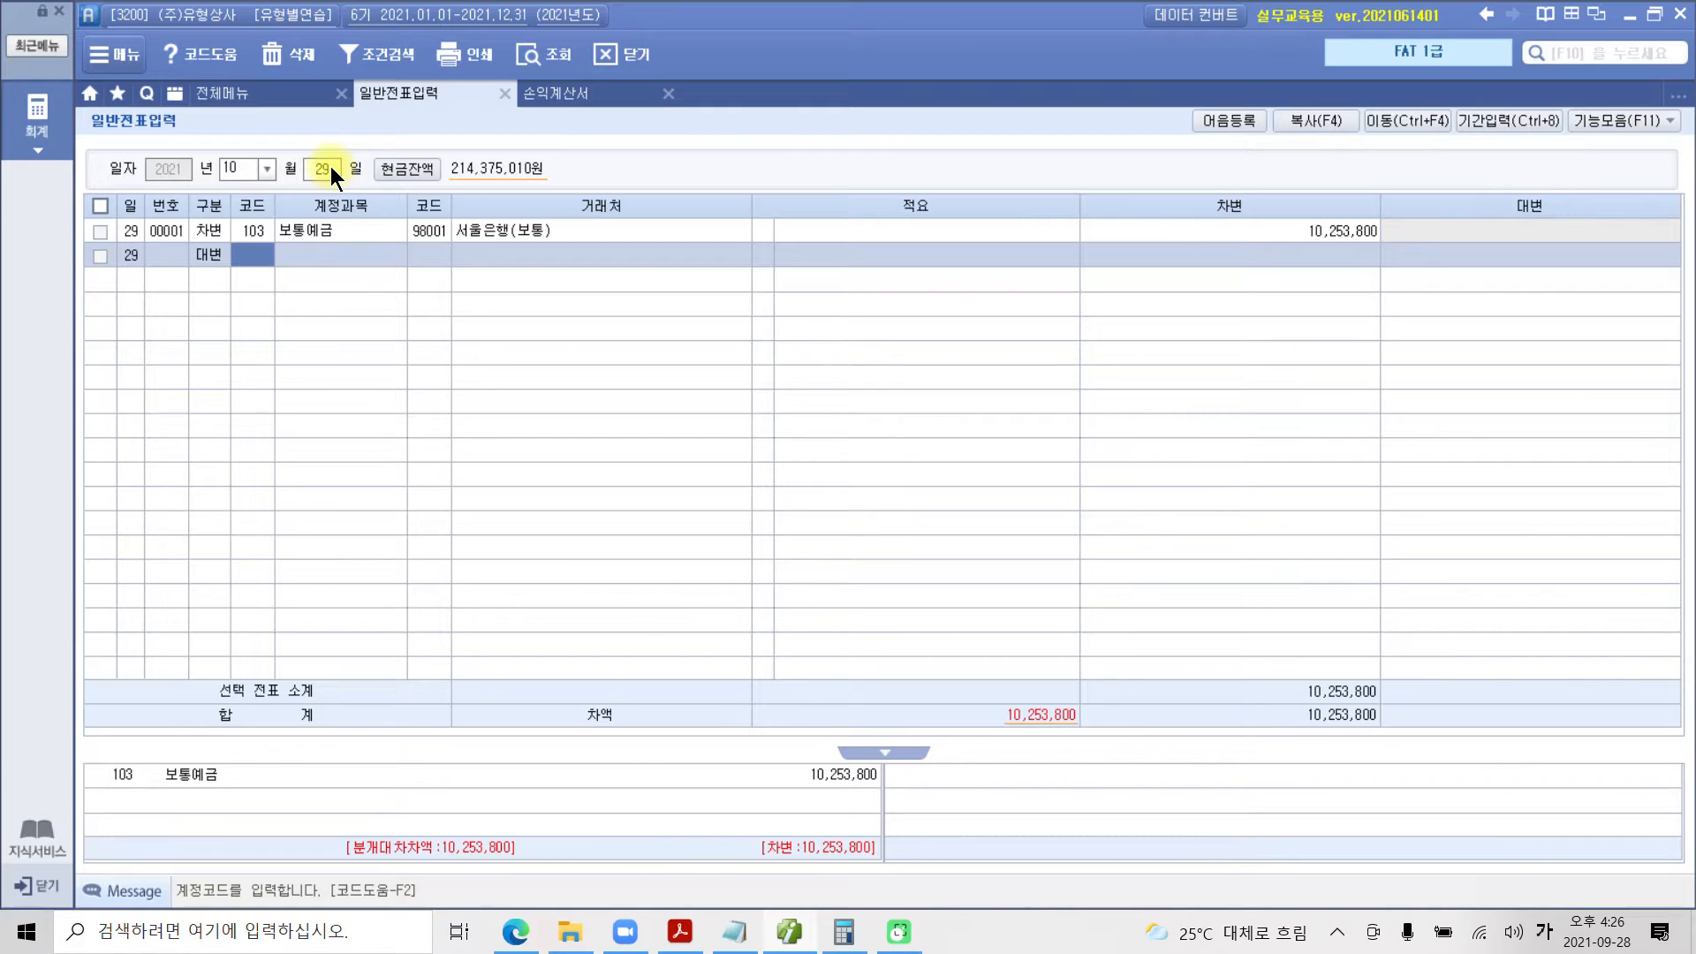
text(정기)
key(Return)
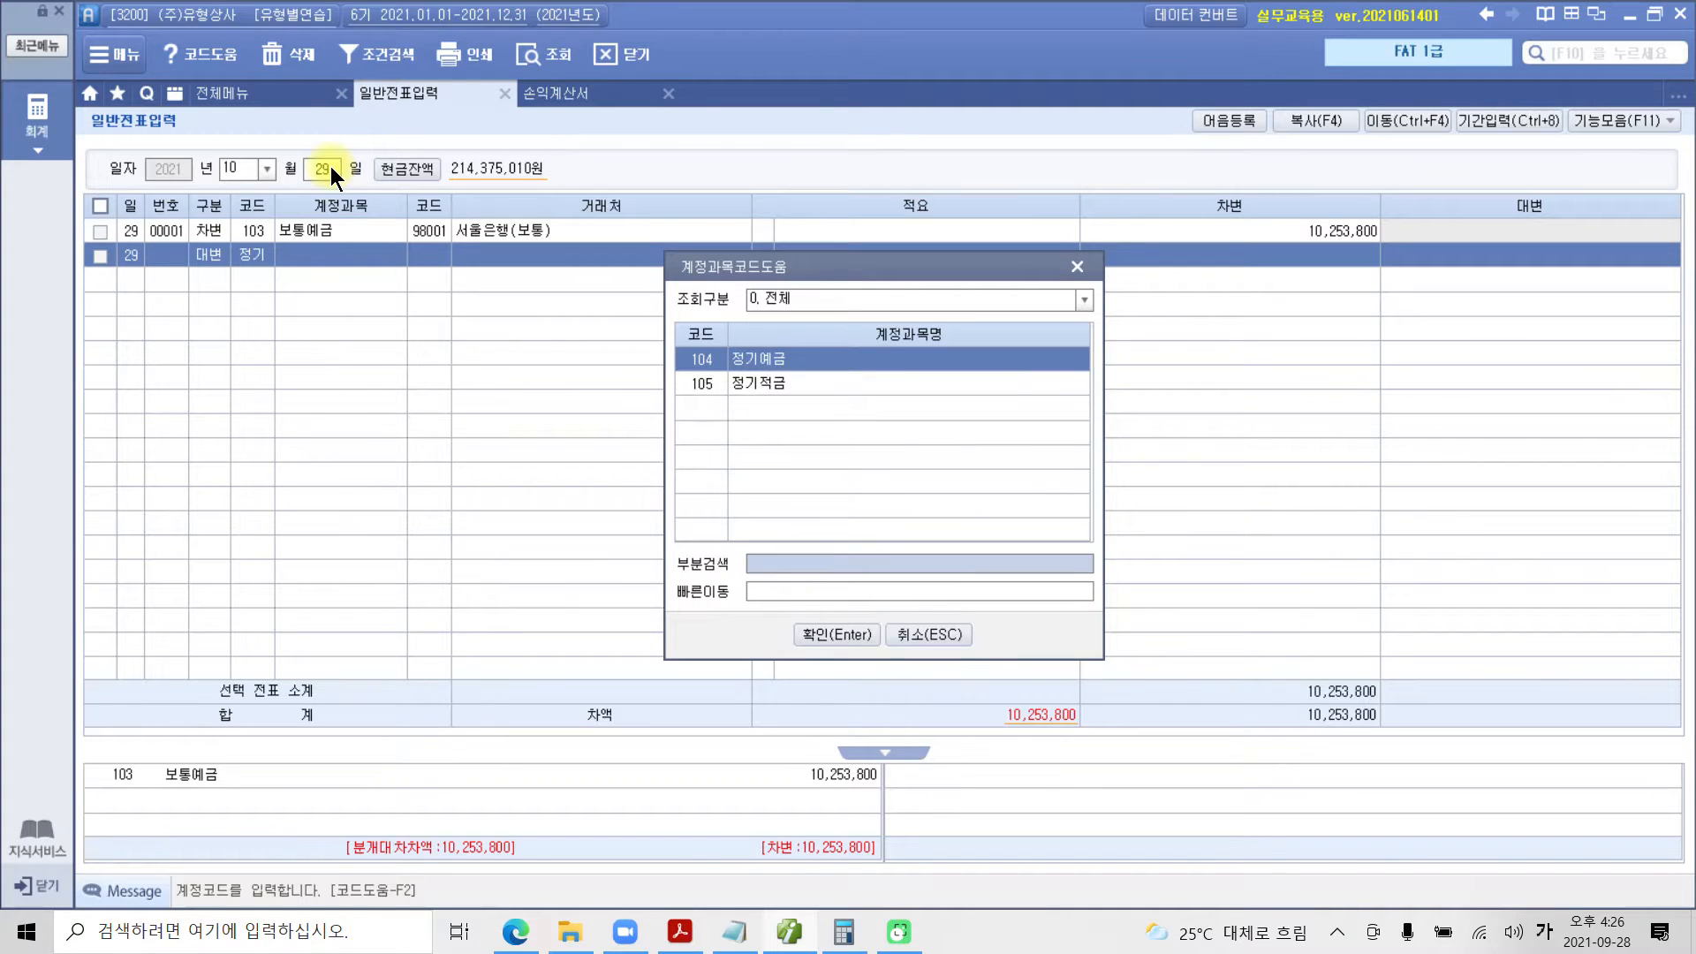
key(Return)
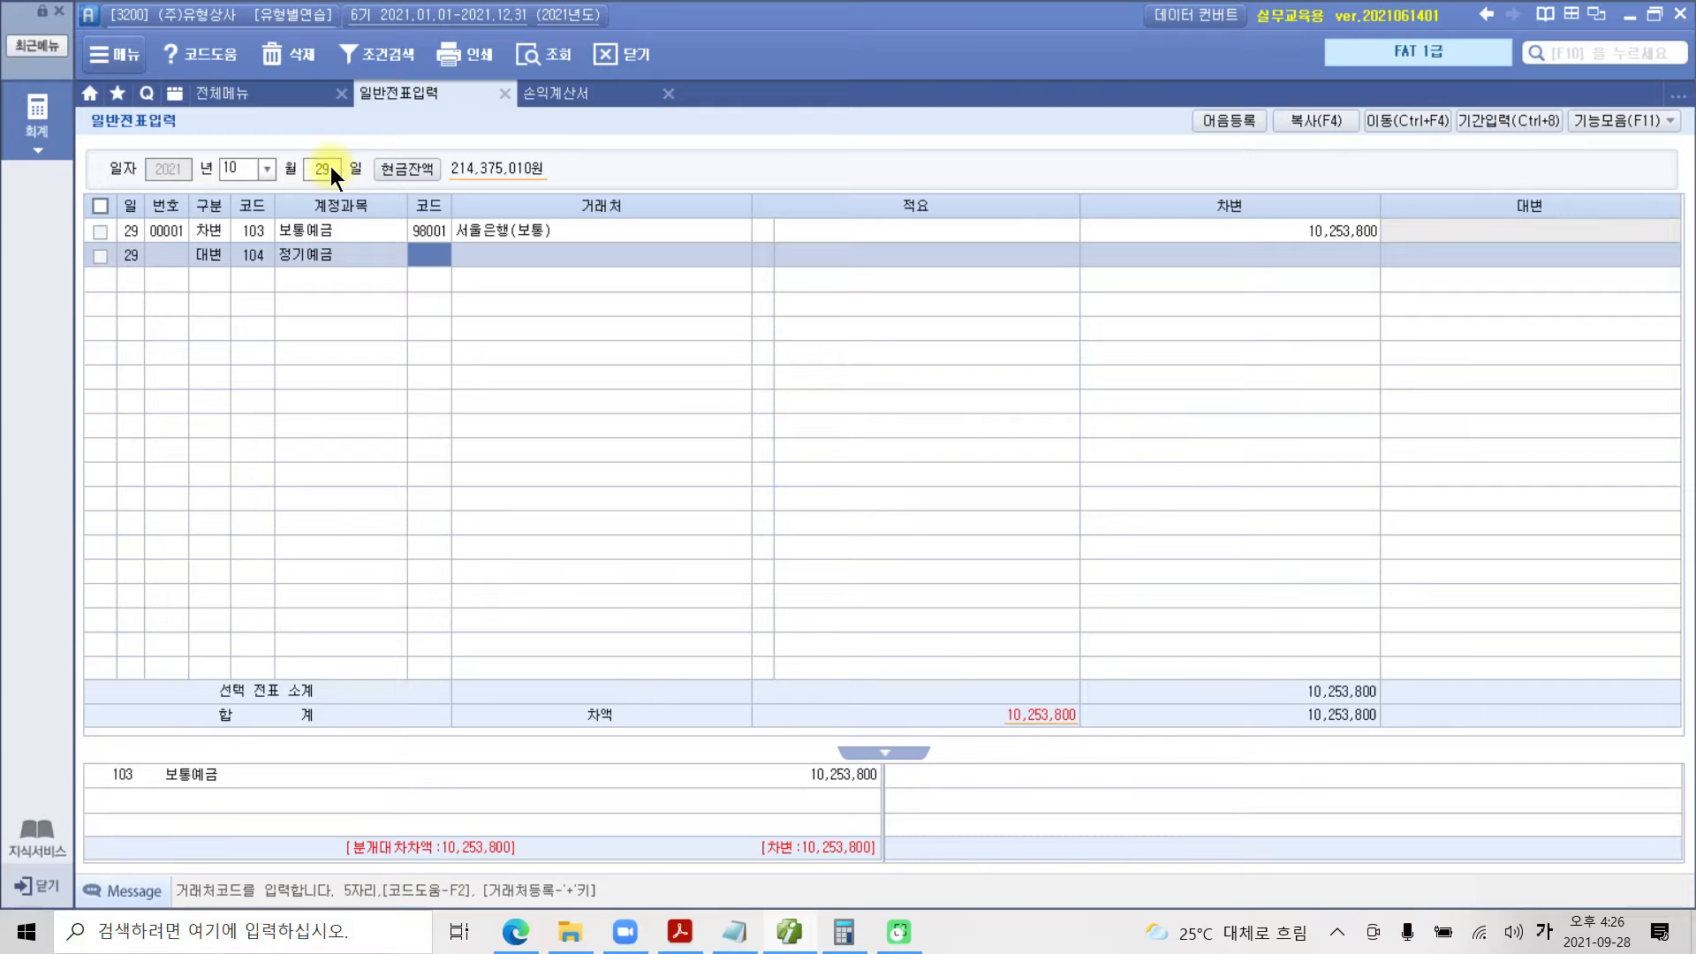
Assign trading partner 서울은행(정기예금) to the 정기예금 line, leave its description blank, and enter a credit amount of 10,000,000.
text(서울)
key(Return)
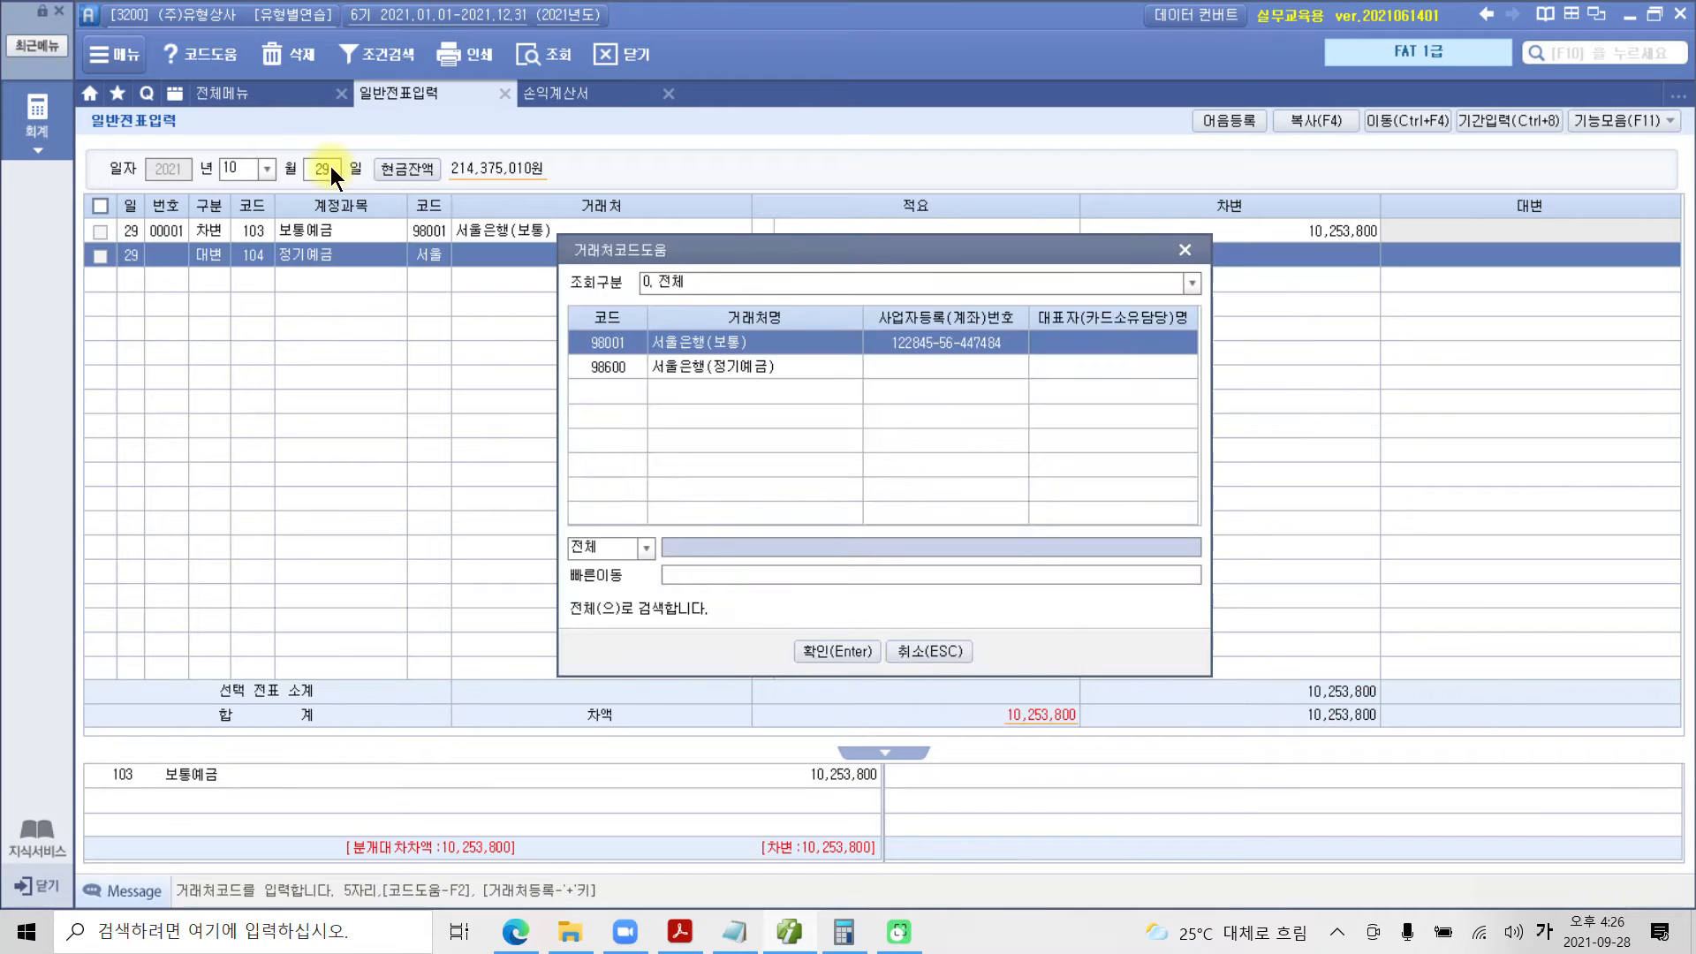
key(Down)
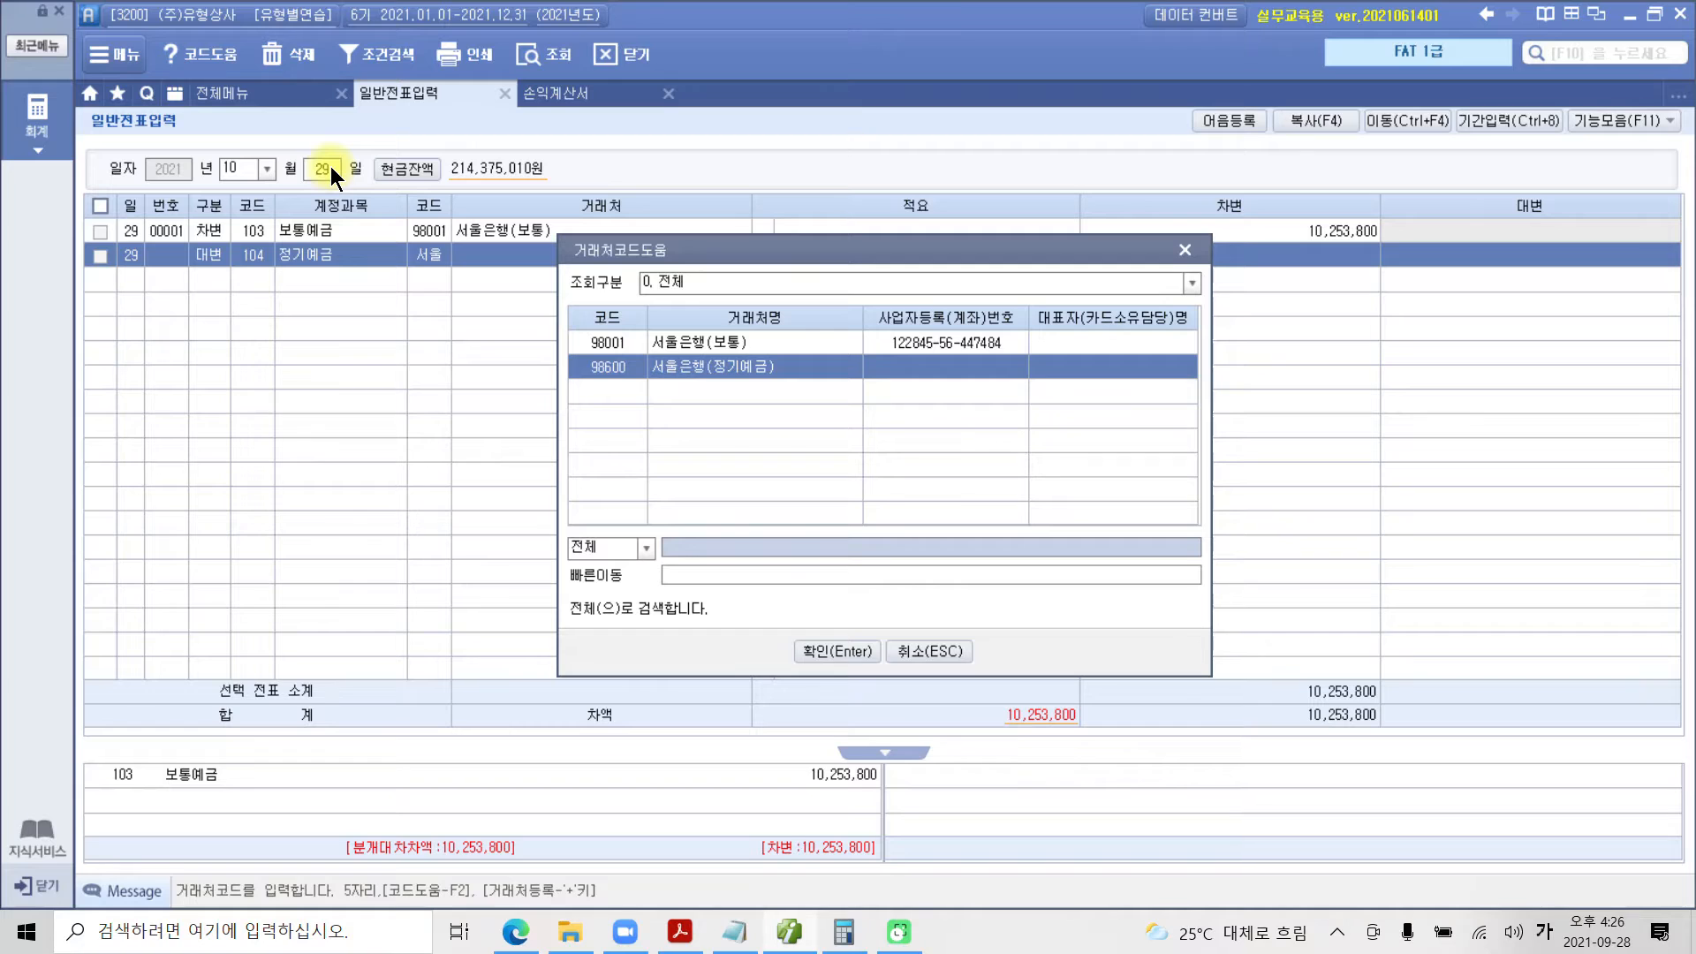
key(Return)
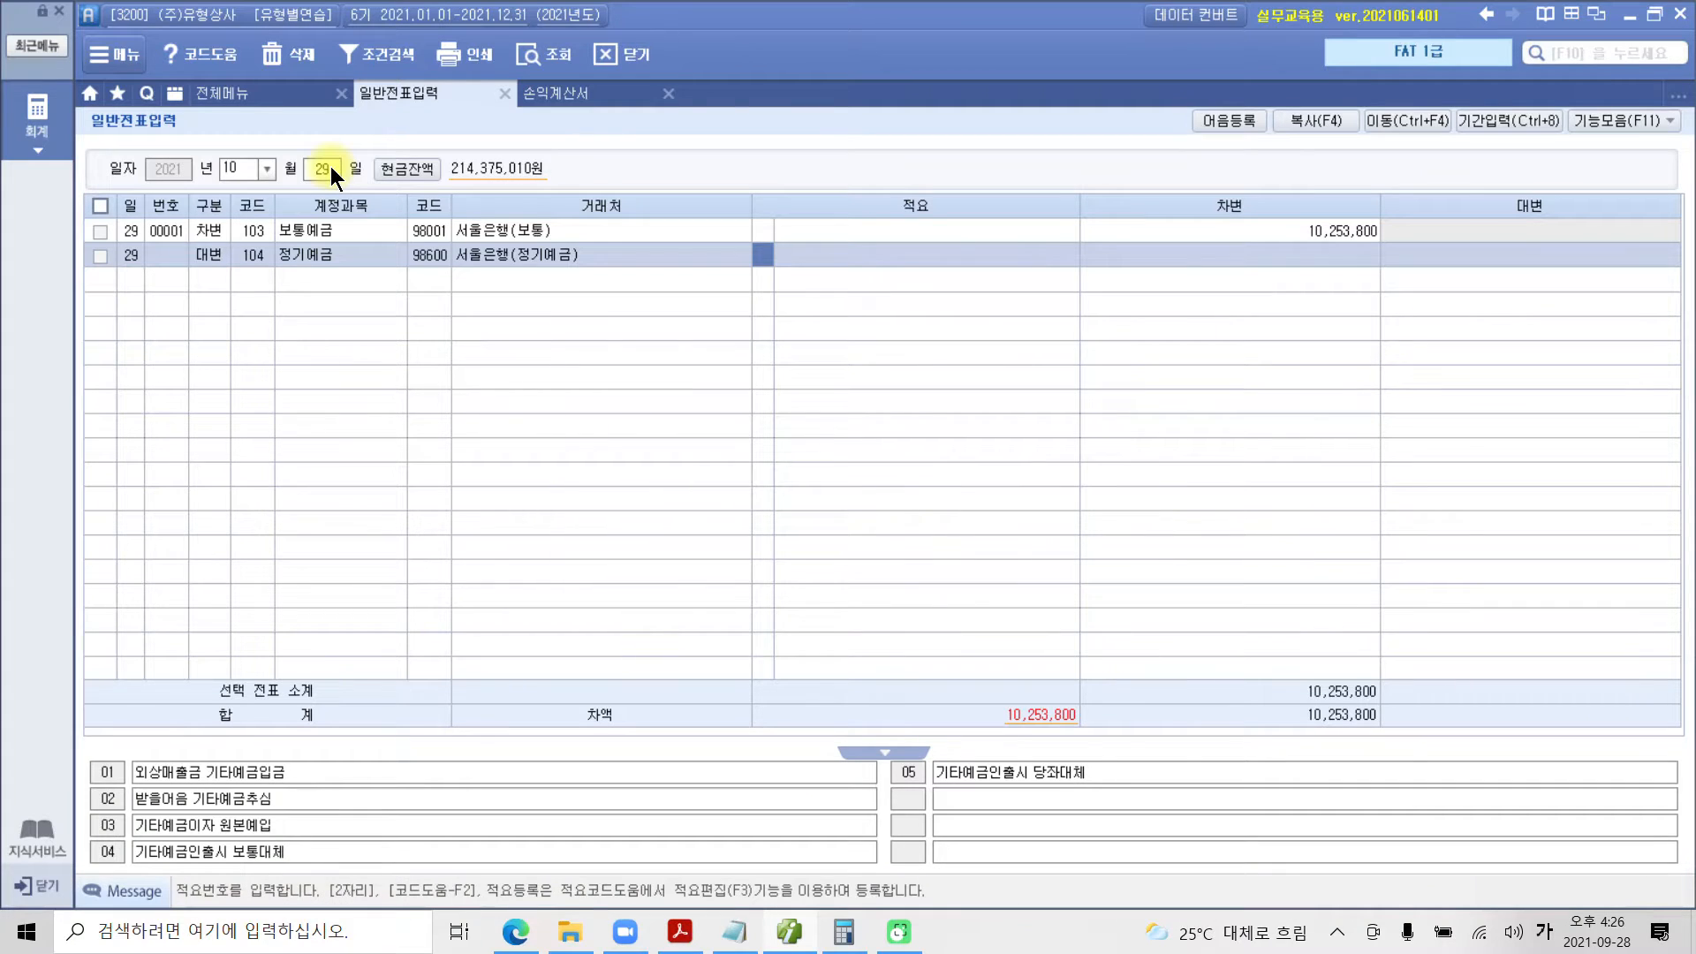
key(Return)
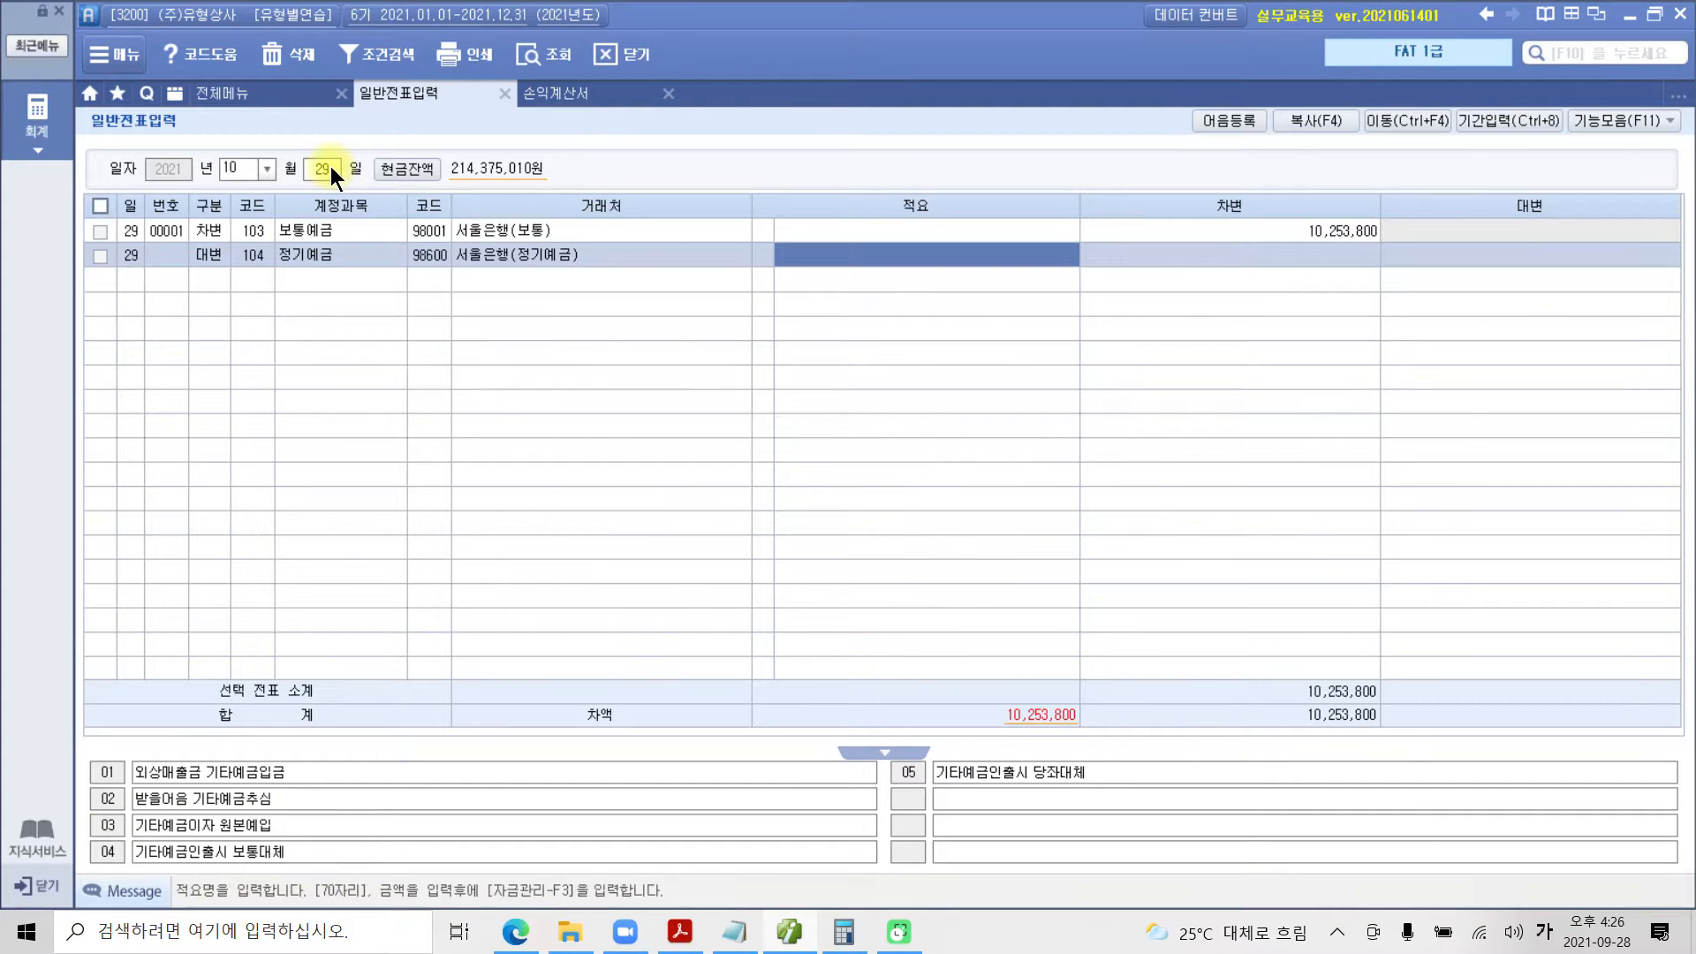
key(Return)
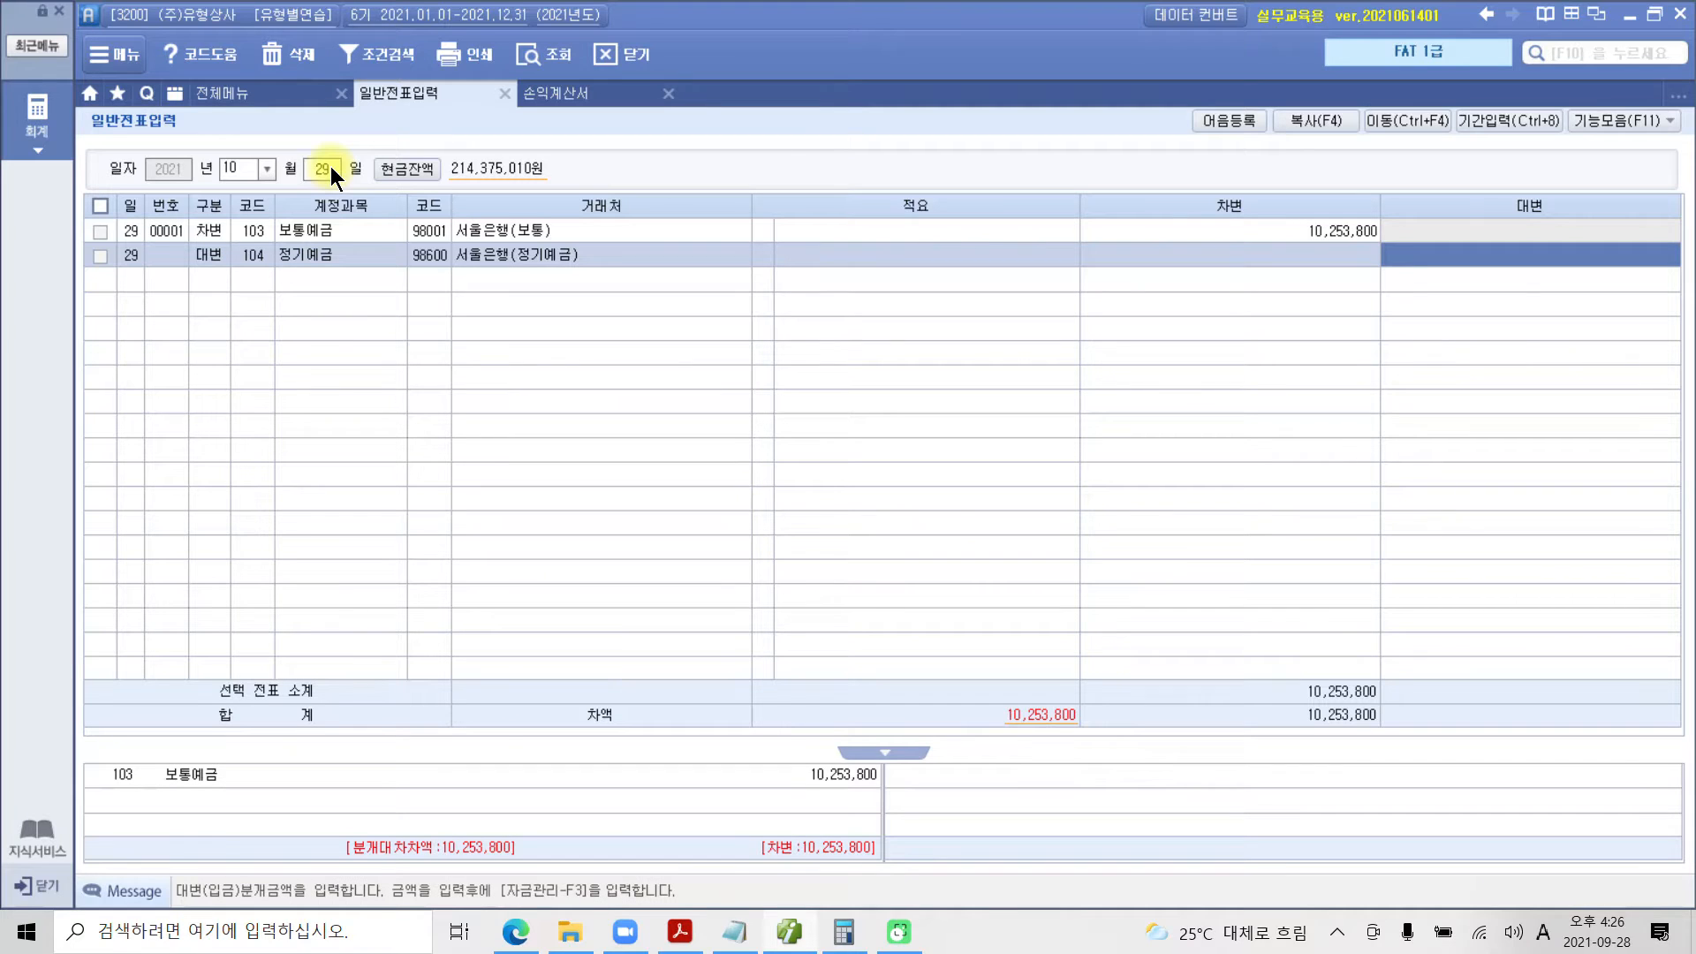
text(10000000)
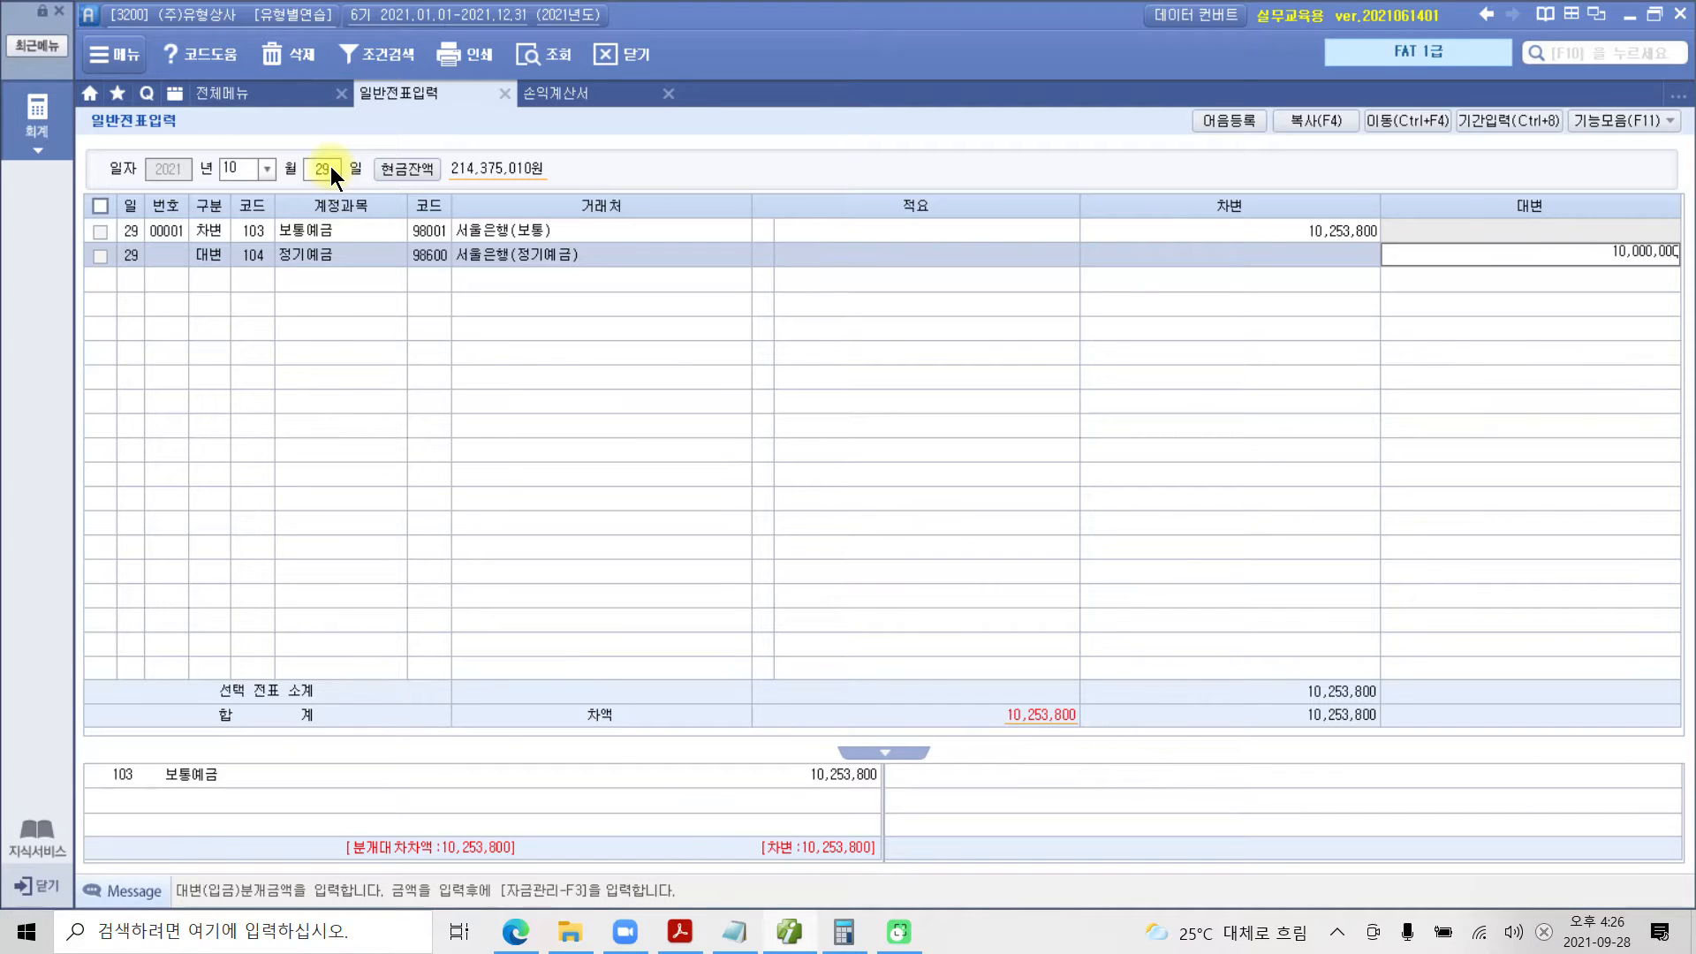
key(Return)
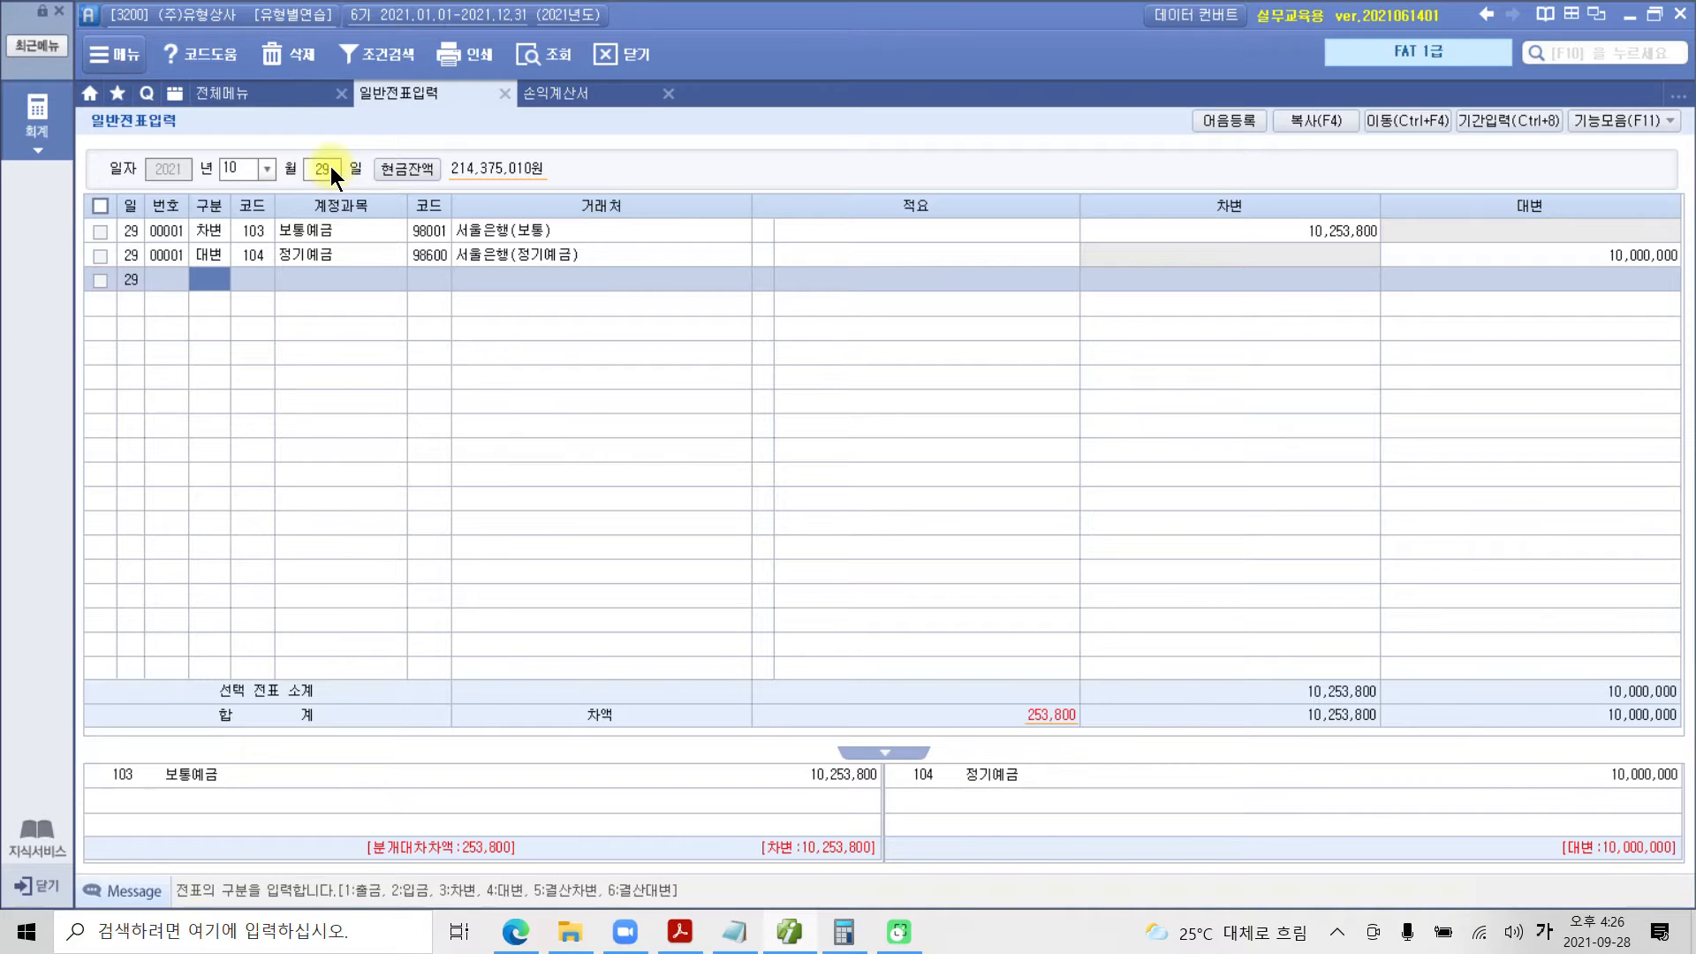
Add a second credit line to the 10월 29일 voucher and look up "이자" to assign account 901 이자수익.
text(4)
key(Return)
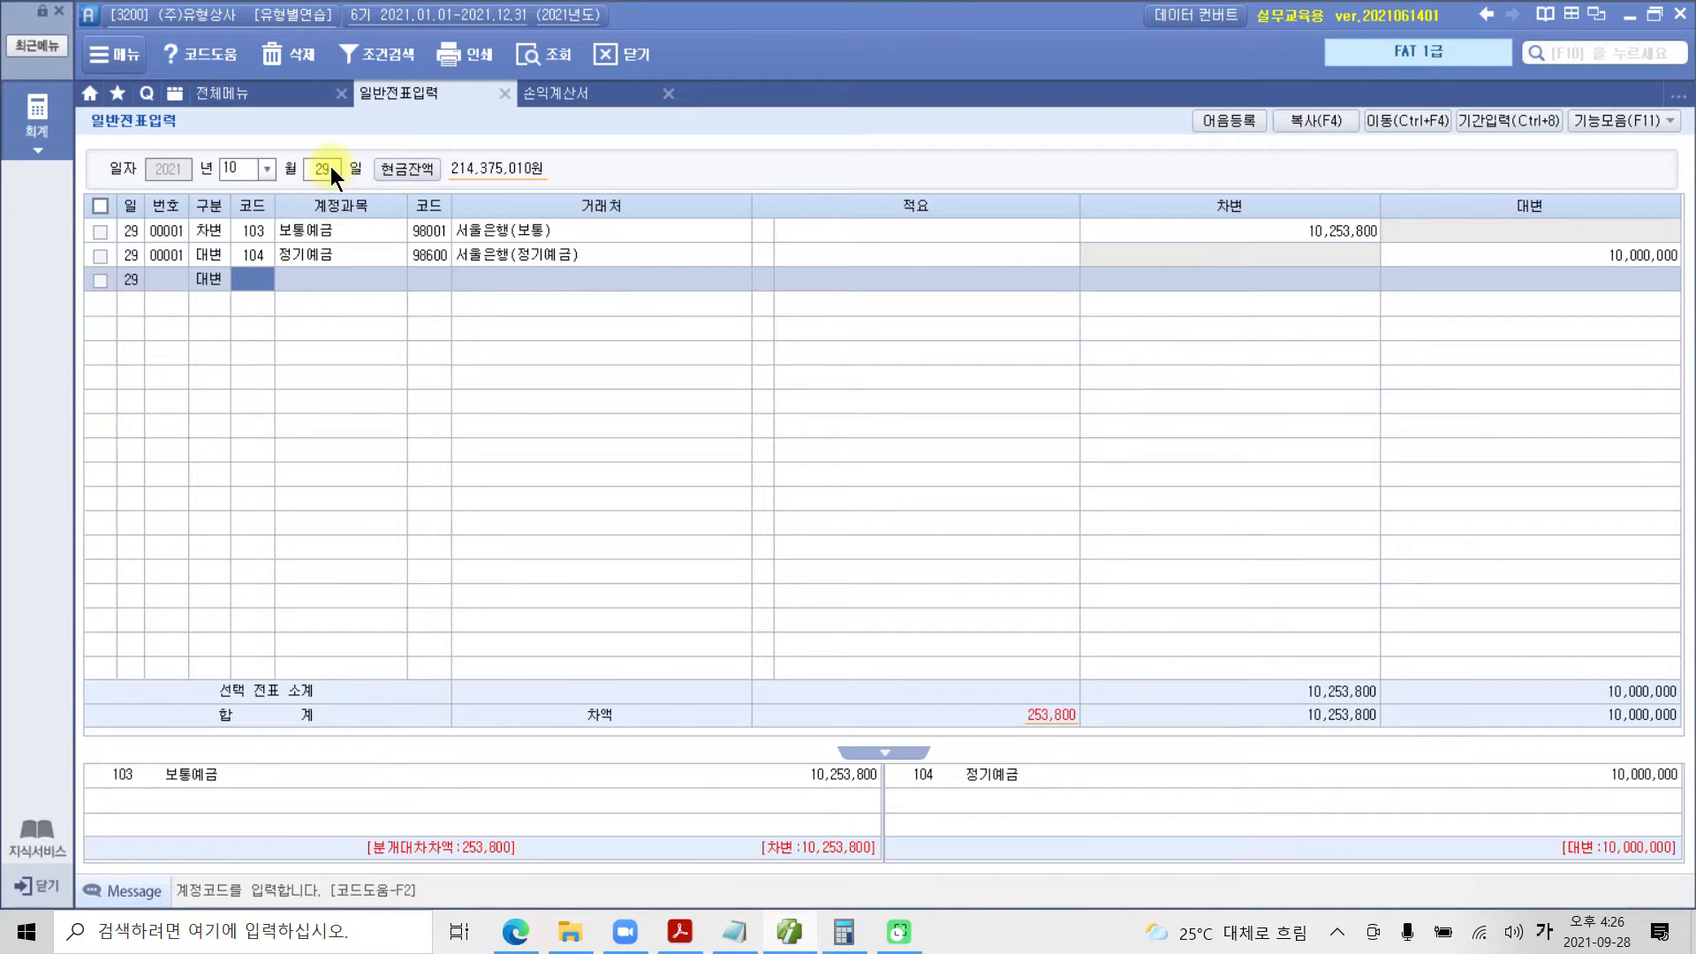
text(이자)
key(Return)
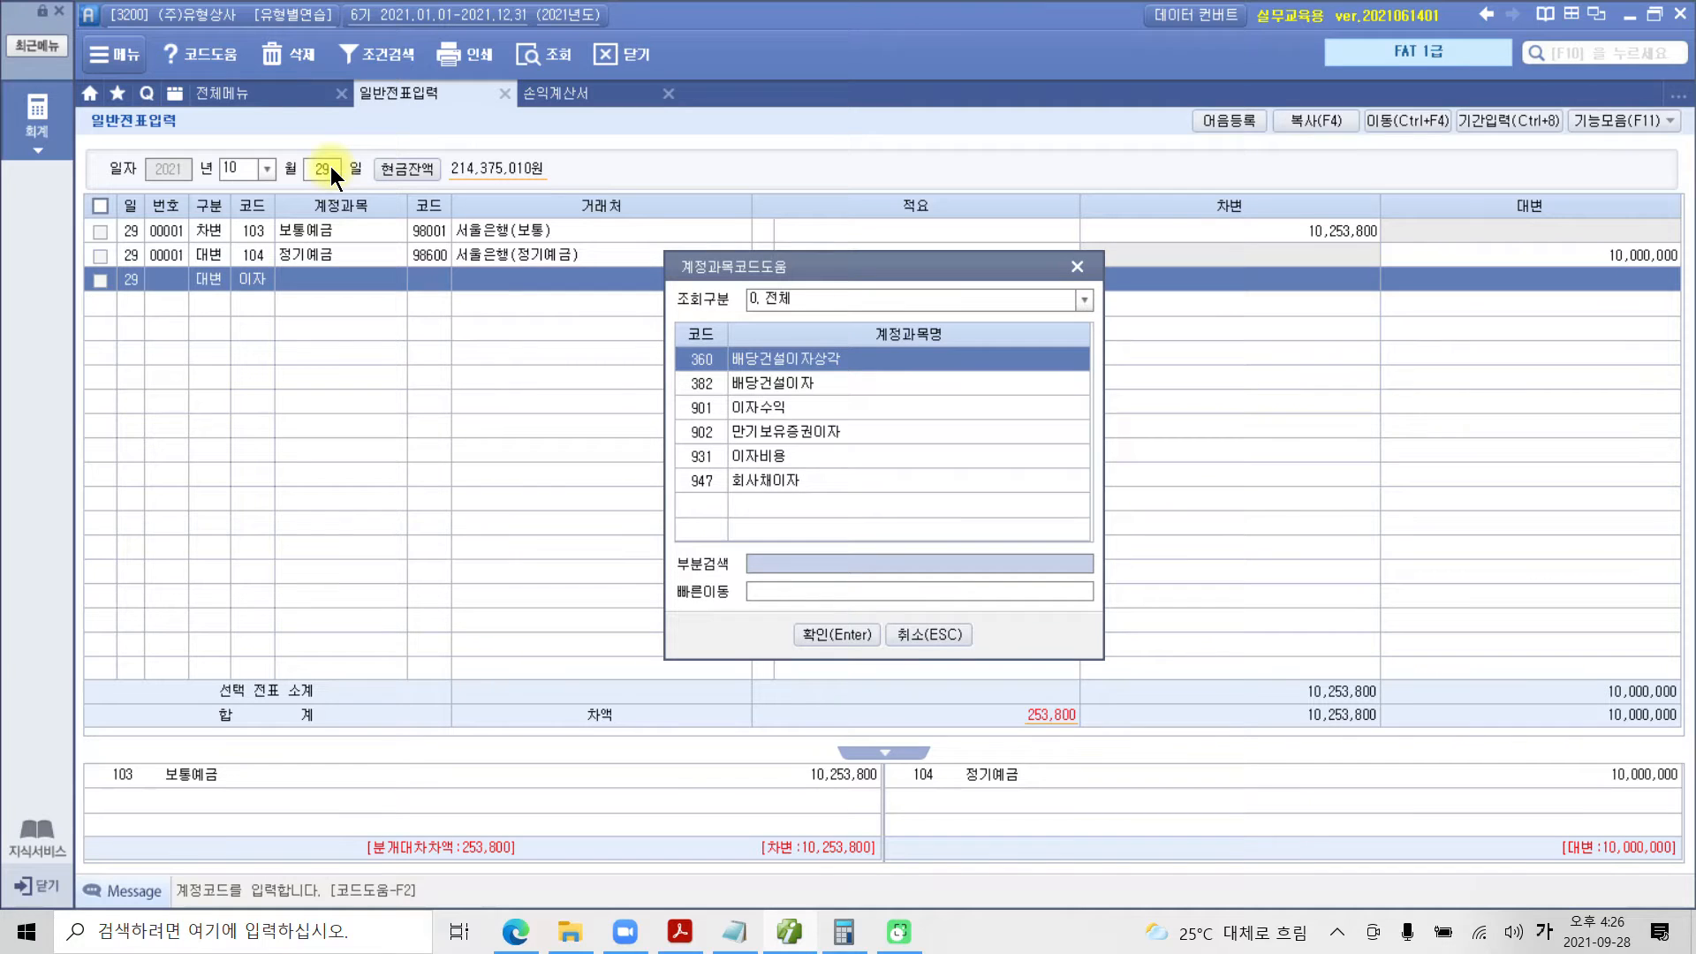
key(Down)
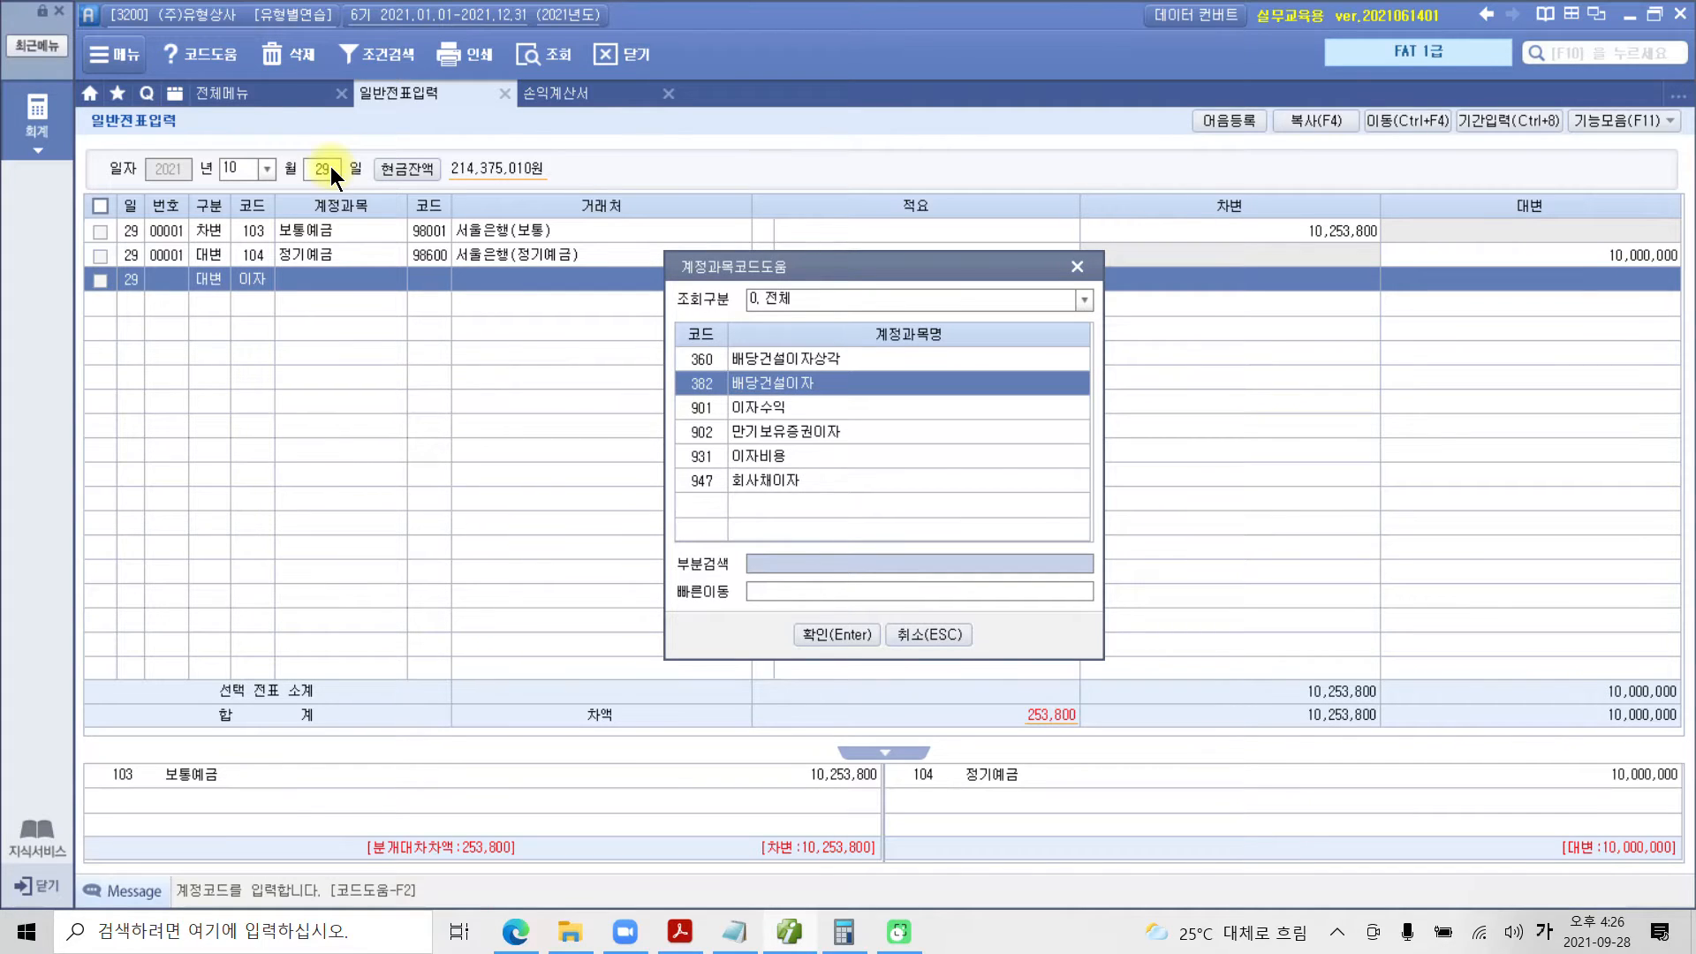
key(Down)
key(Return)
Leave the 이자수익 line's trading partner and description blank and enter a credit amount of 300,000.
key(Return)
key(Return)
key(Return)
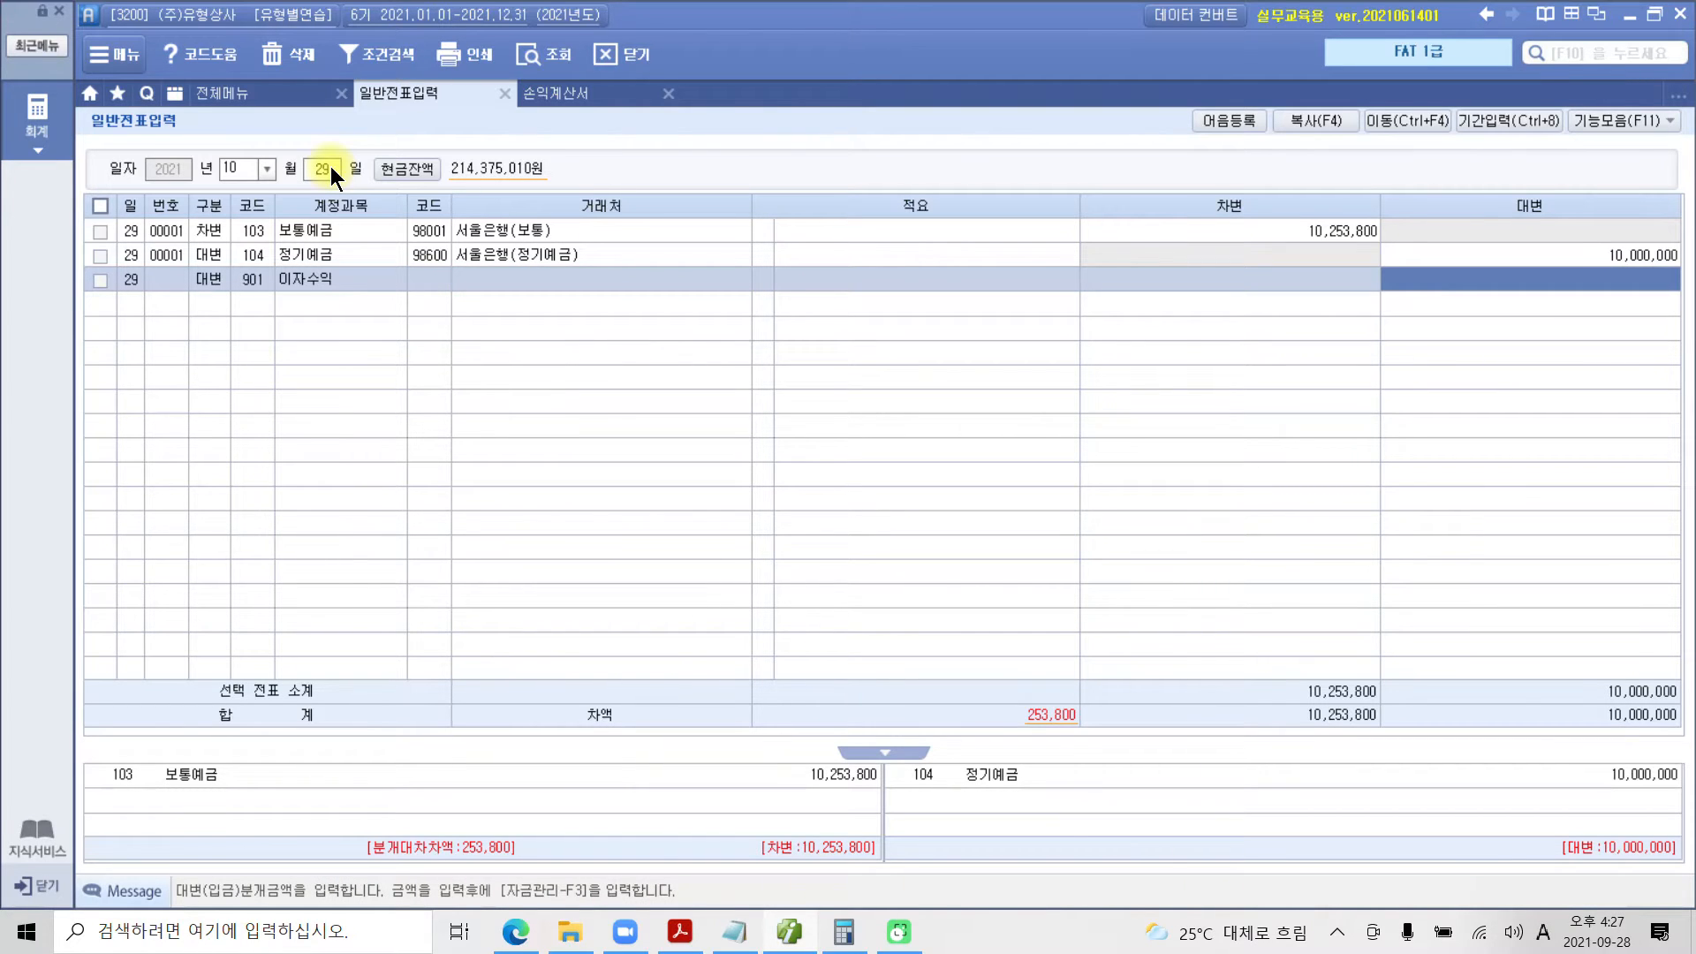
text(3000000)
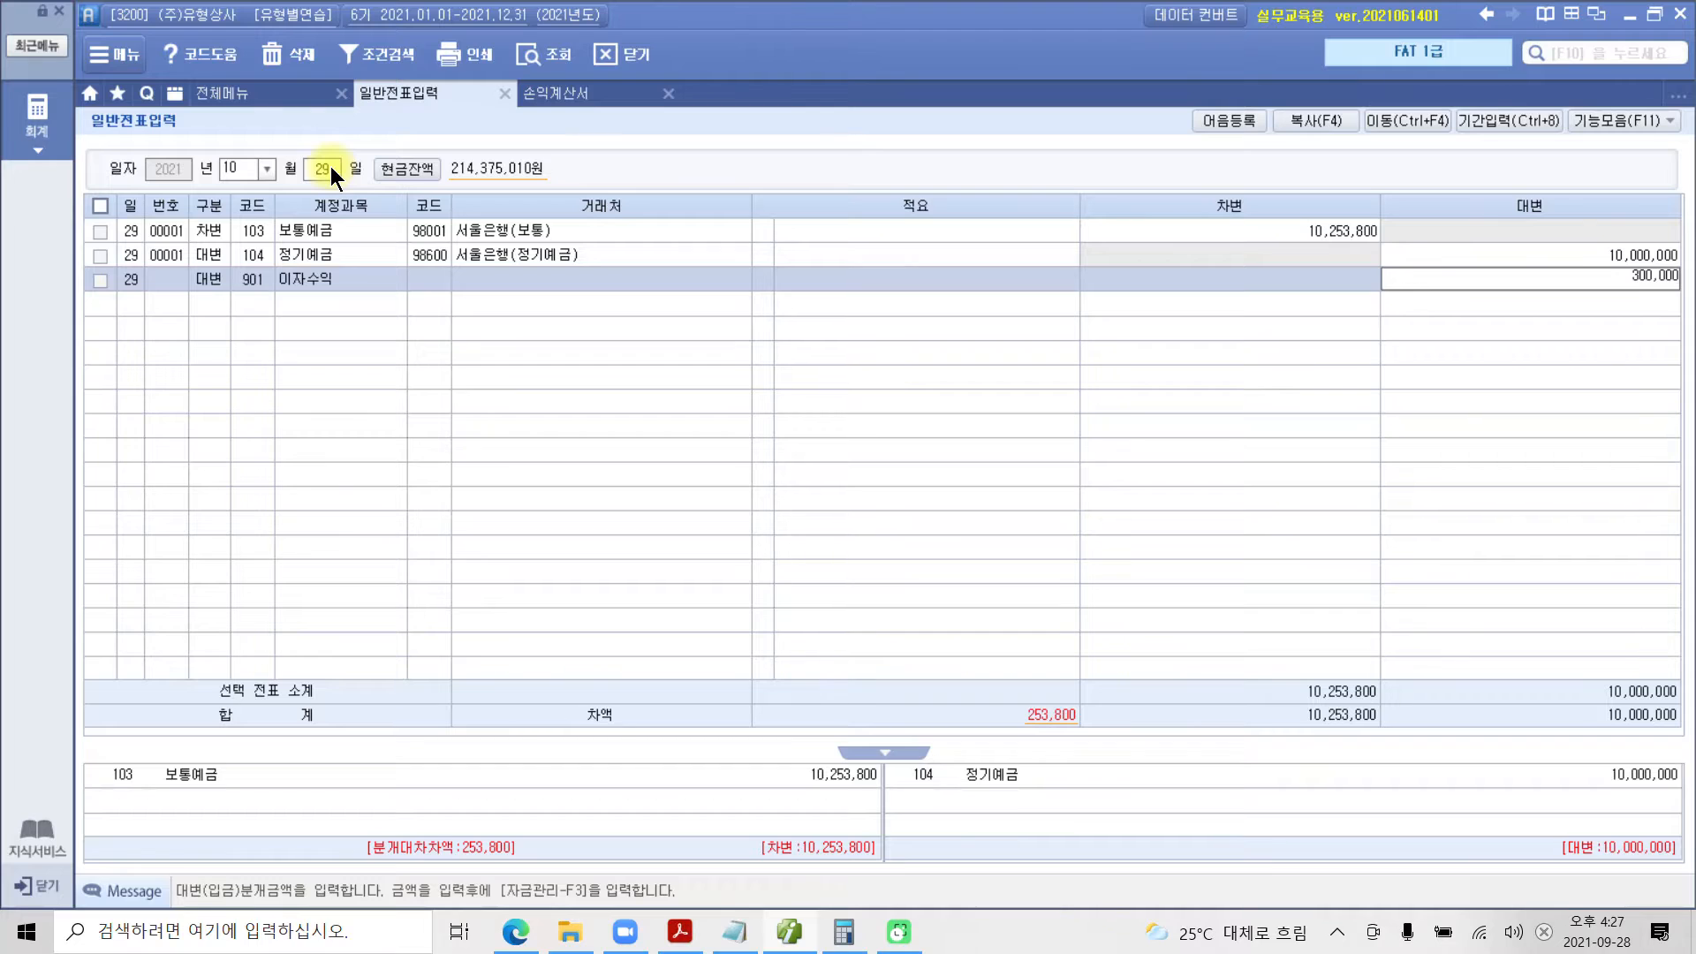
key(Return)
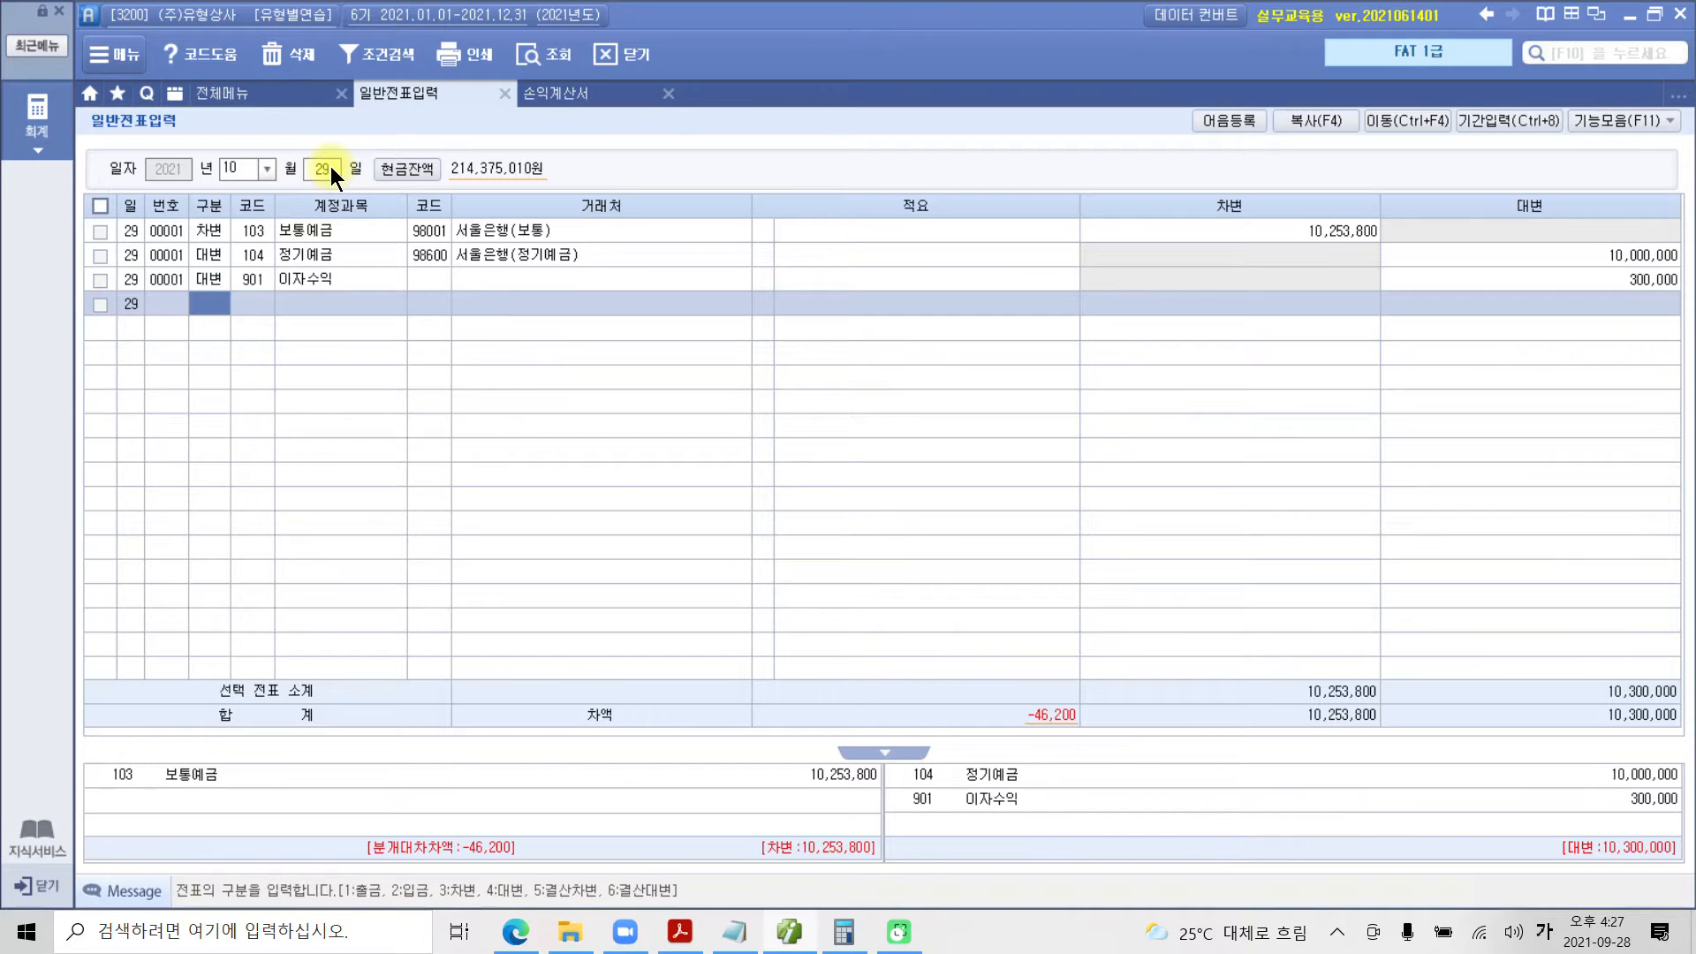
Add a debit line, look up "선납" to assign account 136 선납세금, and leave its trading partner and description blank.
text(3)
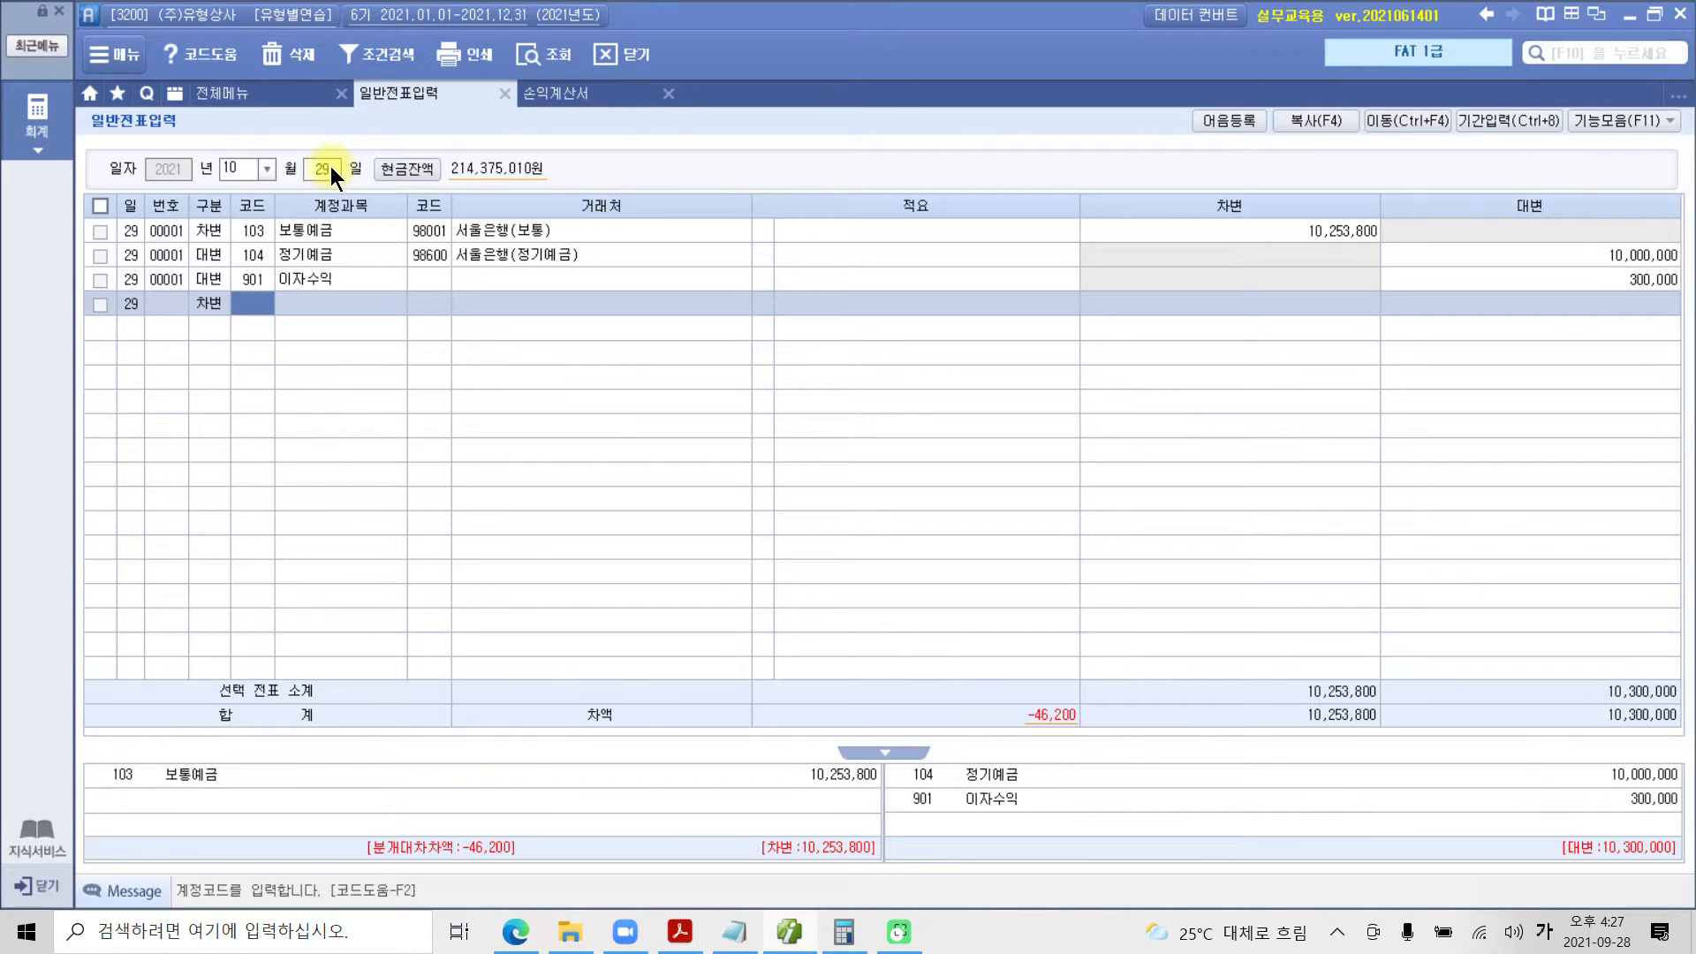
text(서)
key(BackSpace)
text(선납)
key(Return)
key(Return)
key(Return)
key(Return)
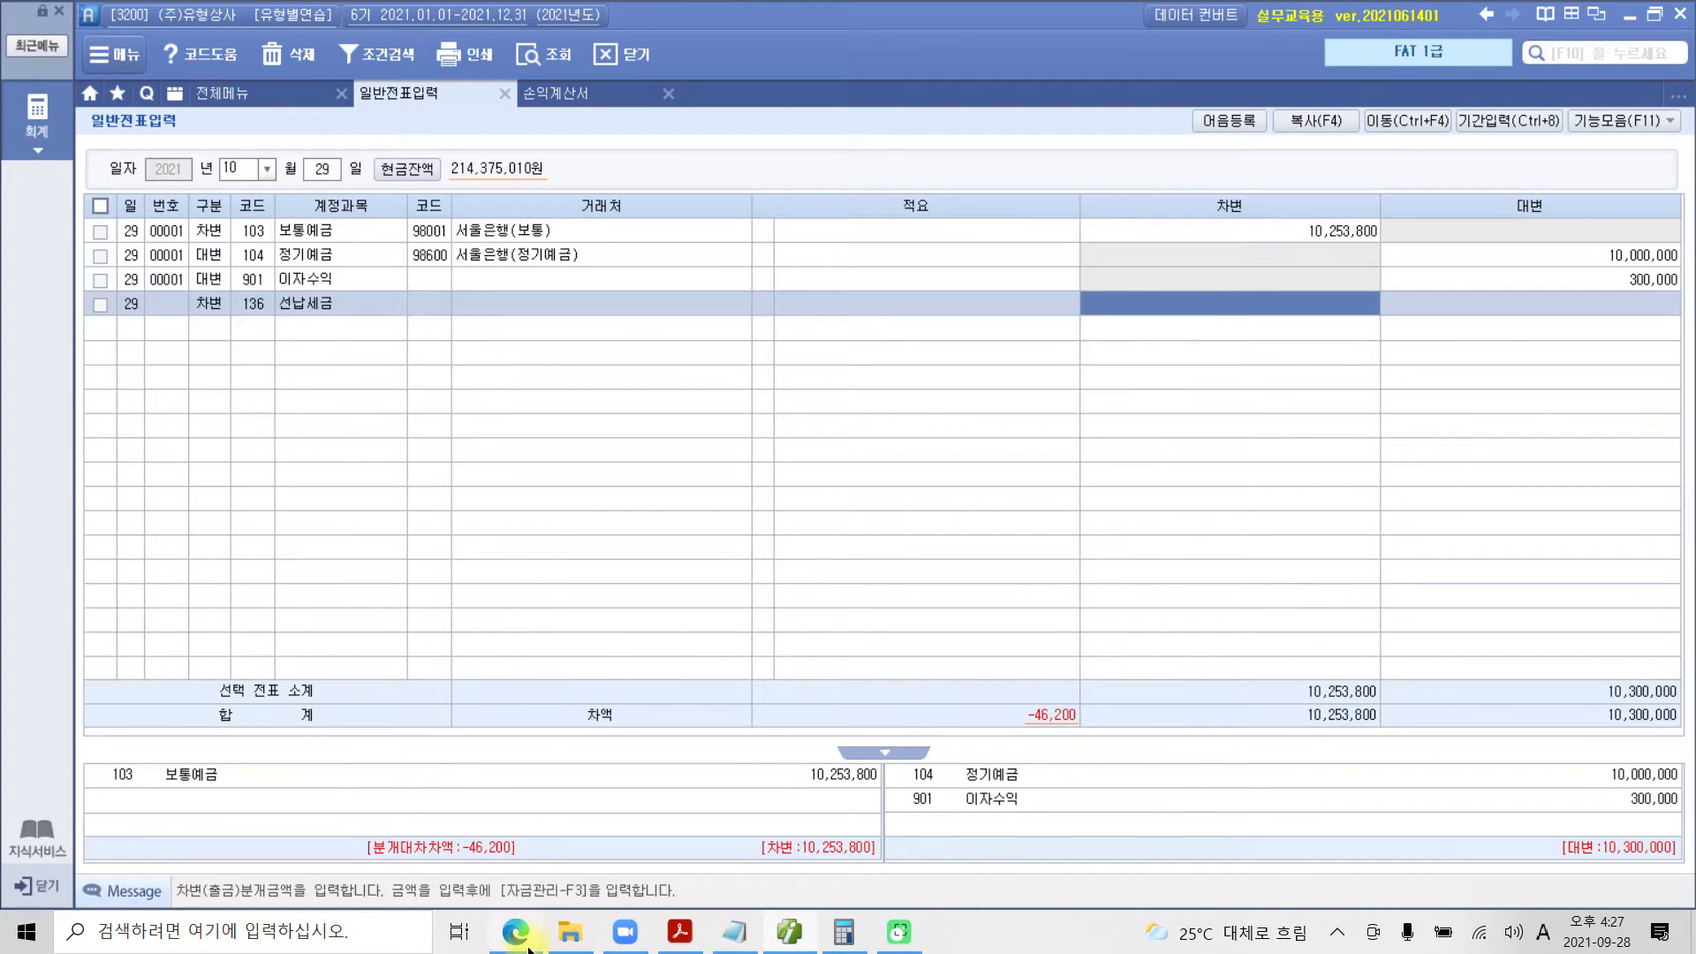
Switch to the PDF and temporarily circle 법인세 42,000원 and underline 법인세지방소득세 4,200 in problem 29, clearing the marks after reading them.
click(679, 931)
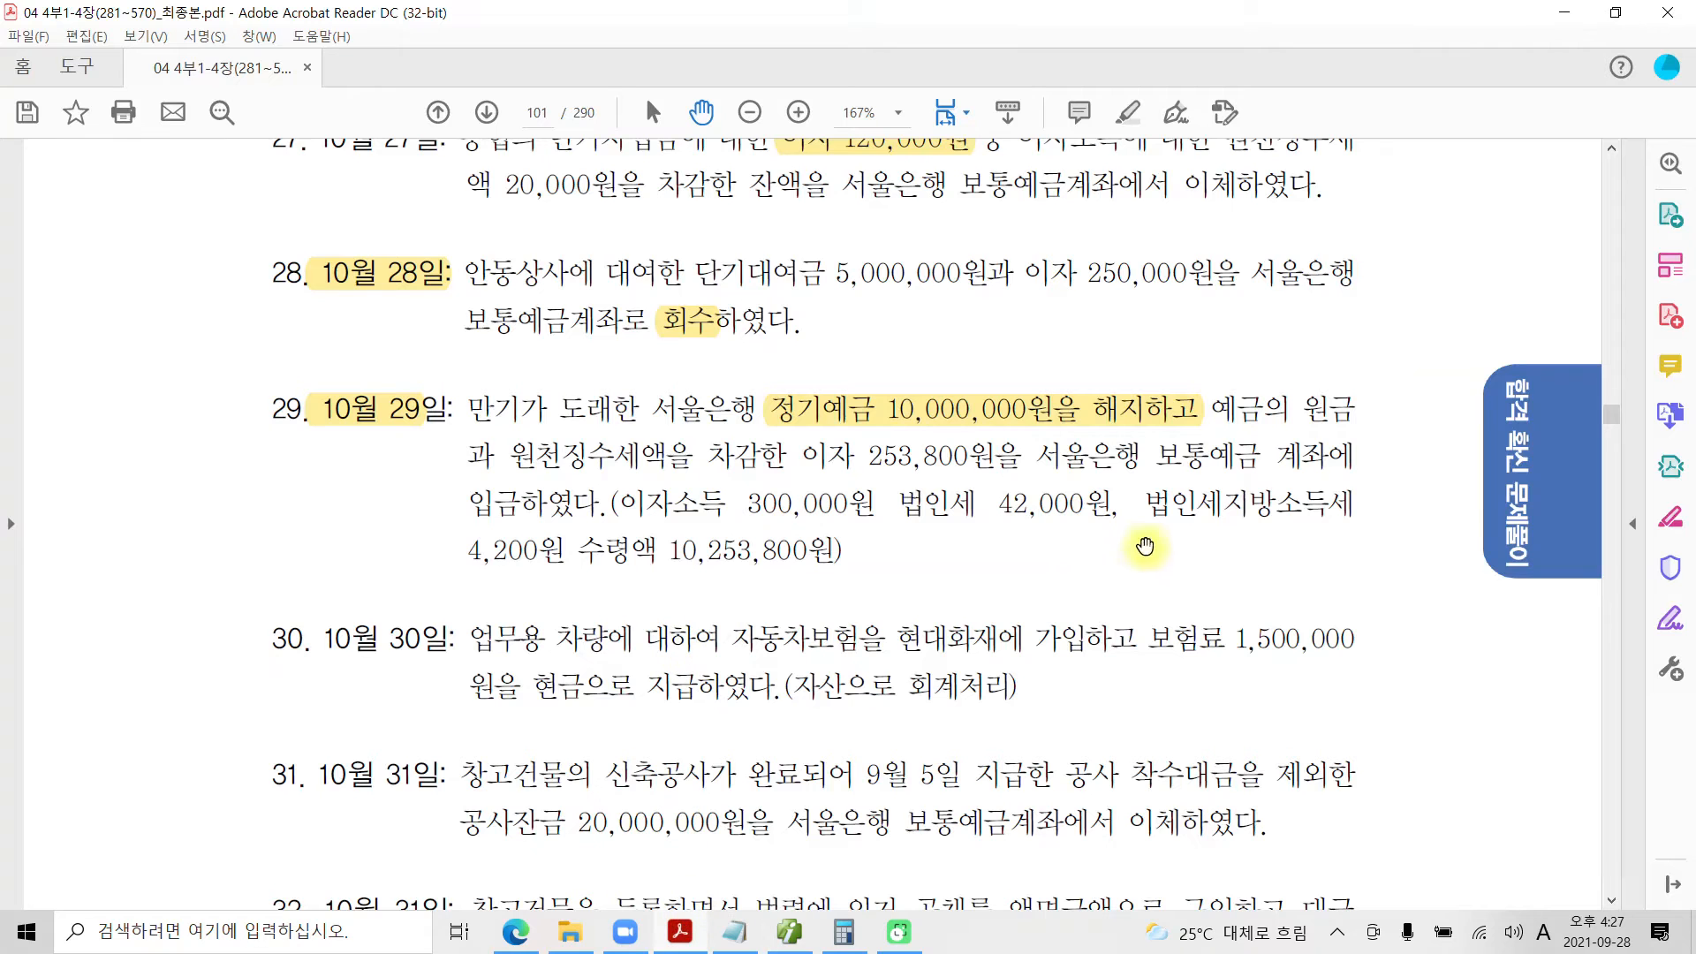
mouse_move(995, 530)
mouse_down()
mouse_move(1105, 528)
mouse_move(1106, 472)
mouse_move(985, 508)
mouse_move(995, 530)
mouse_up()
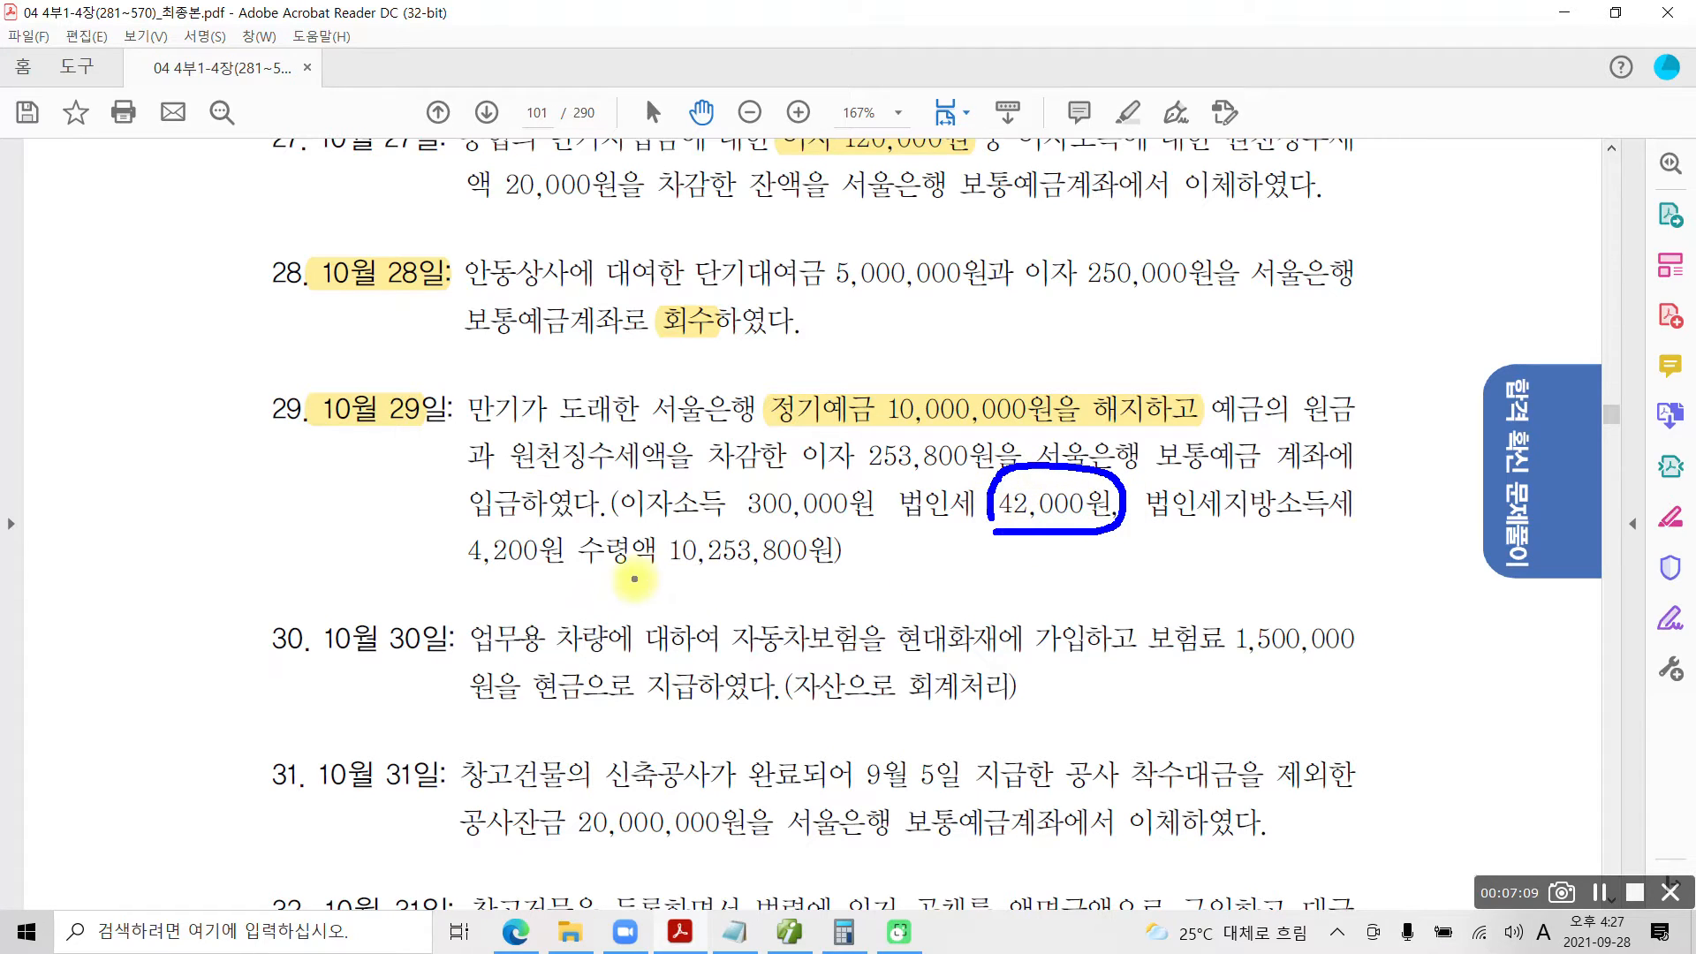
drag(459, 577, 541, 578)
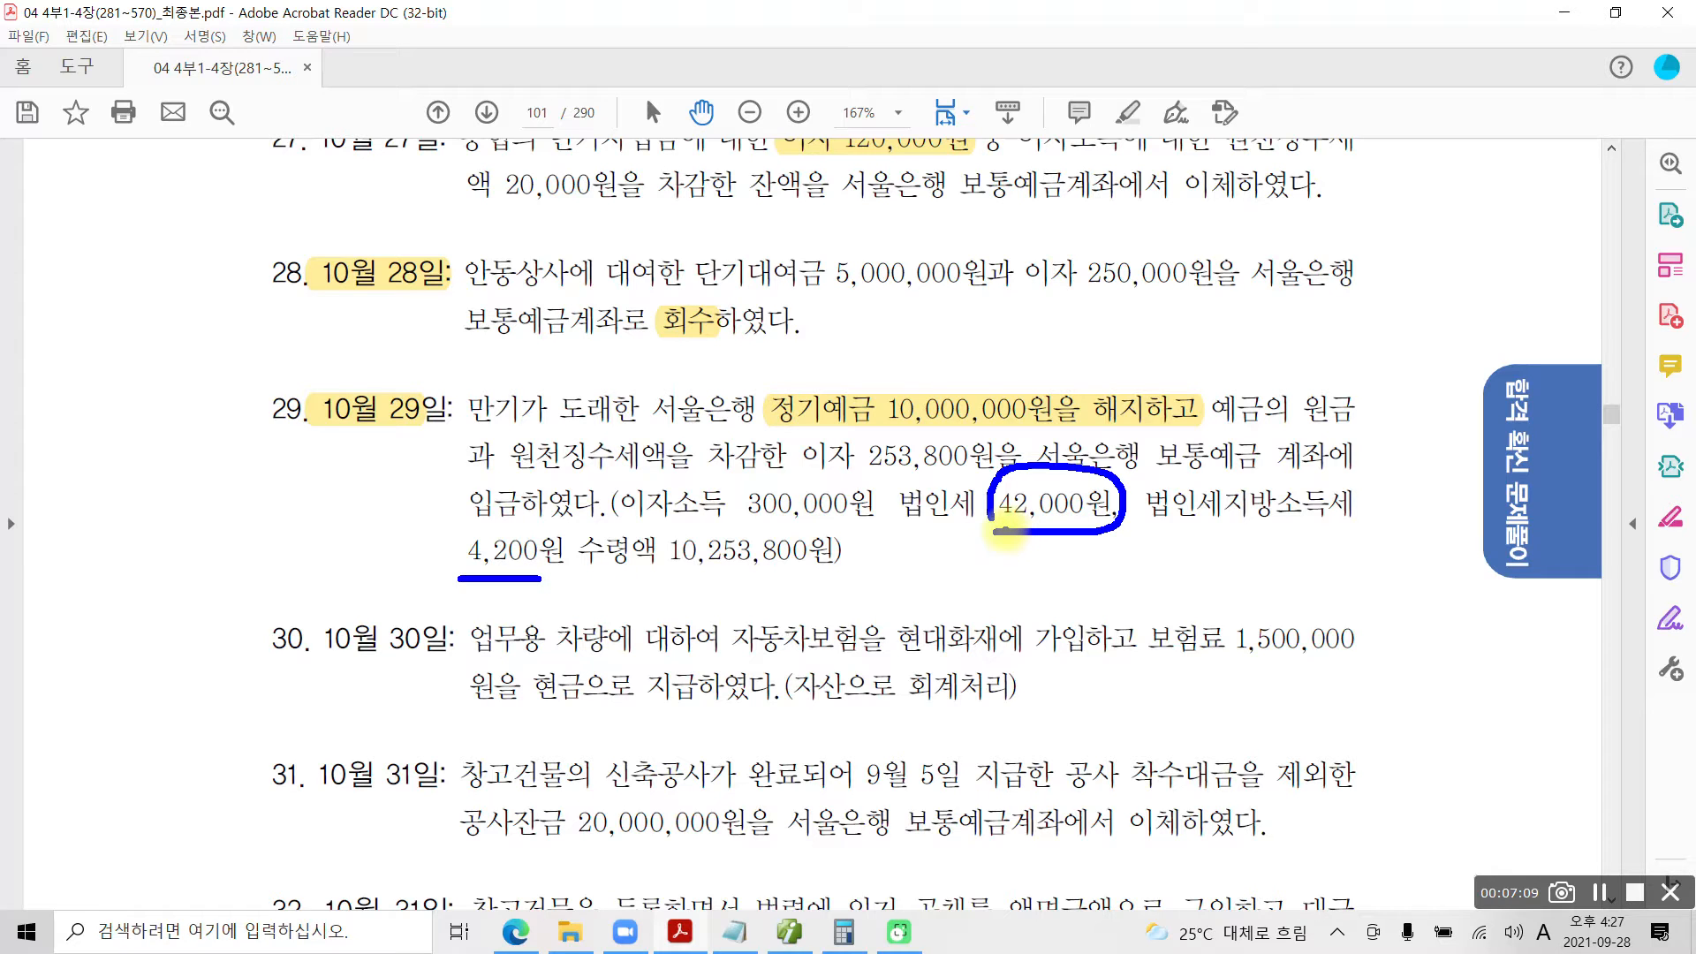
key(Escape)
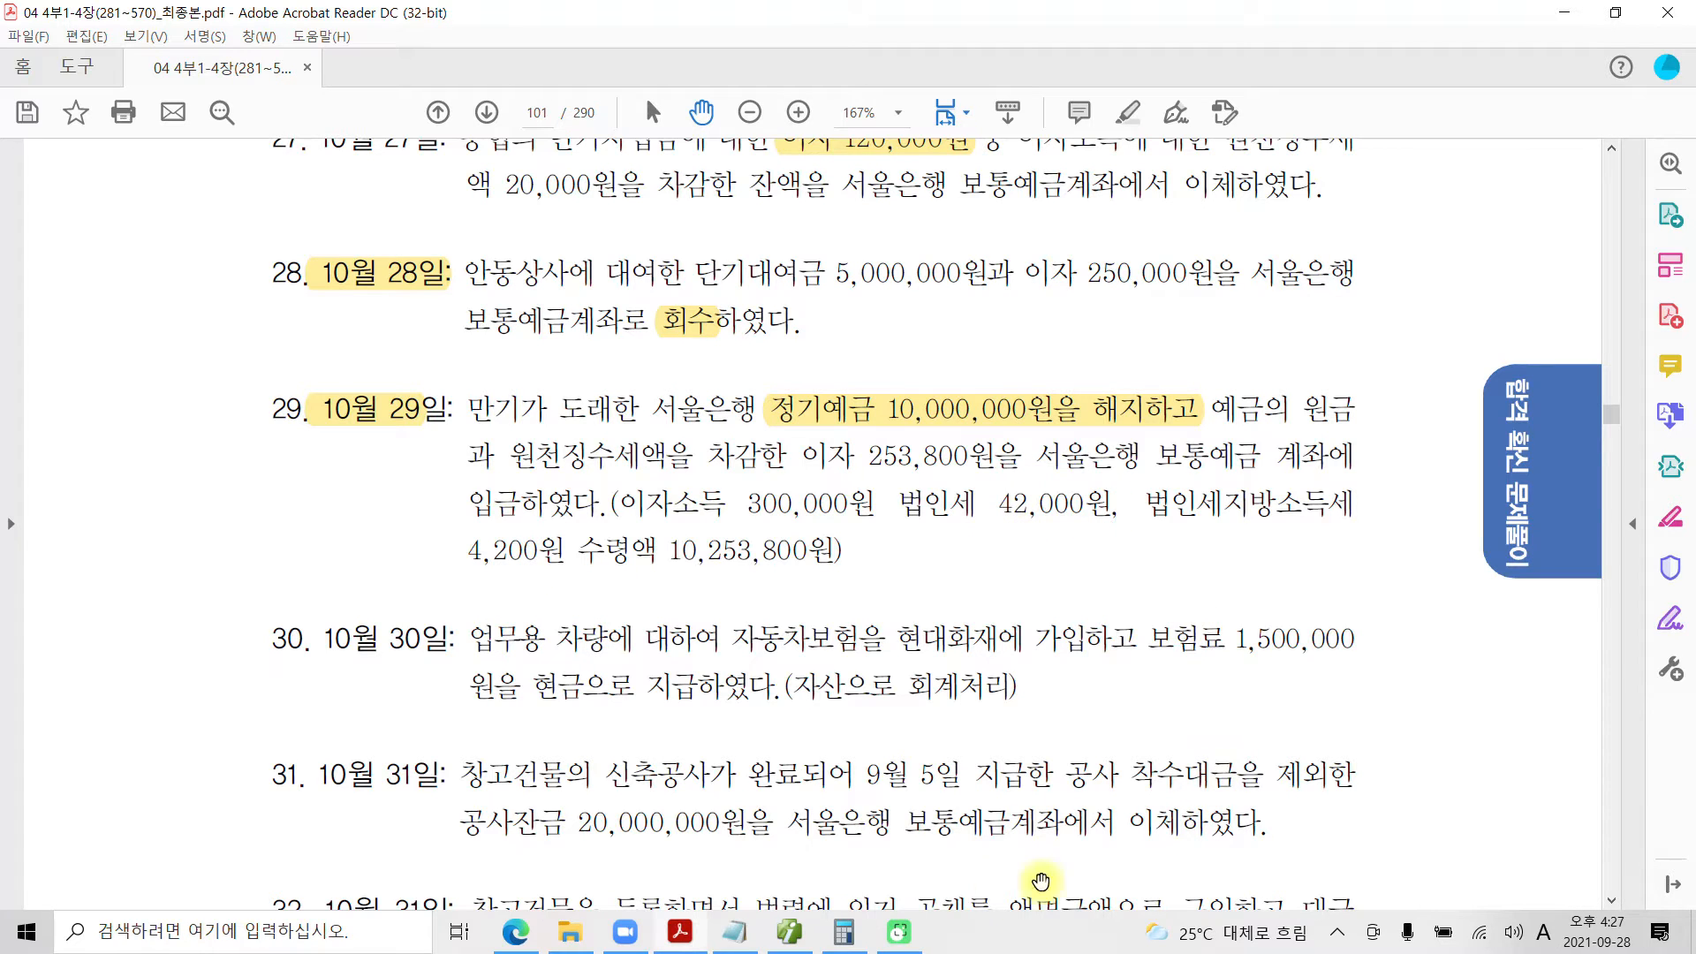
Return to the 10월 29일 voucher in the accounting program and enter a debit amount of 46,200 for the 선납세금 line.
click(806, 934)
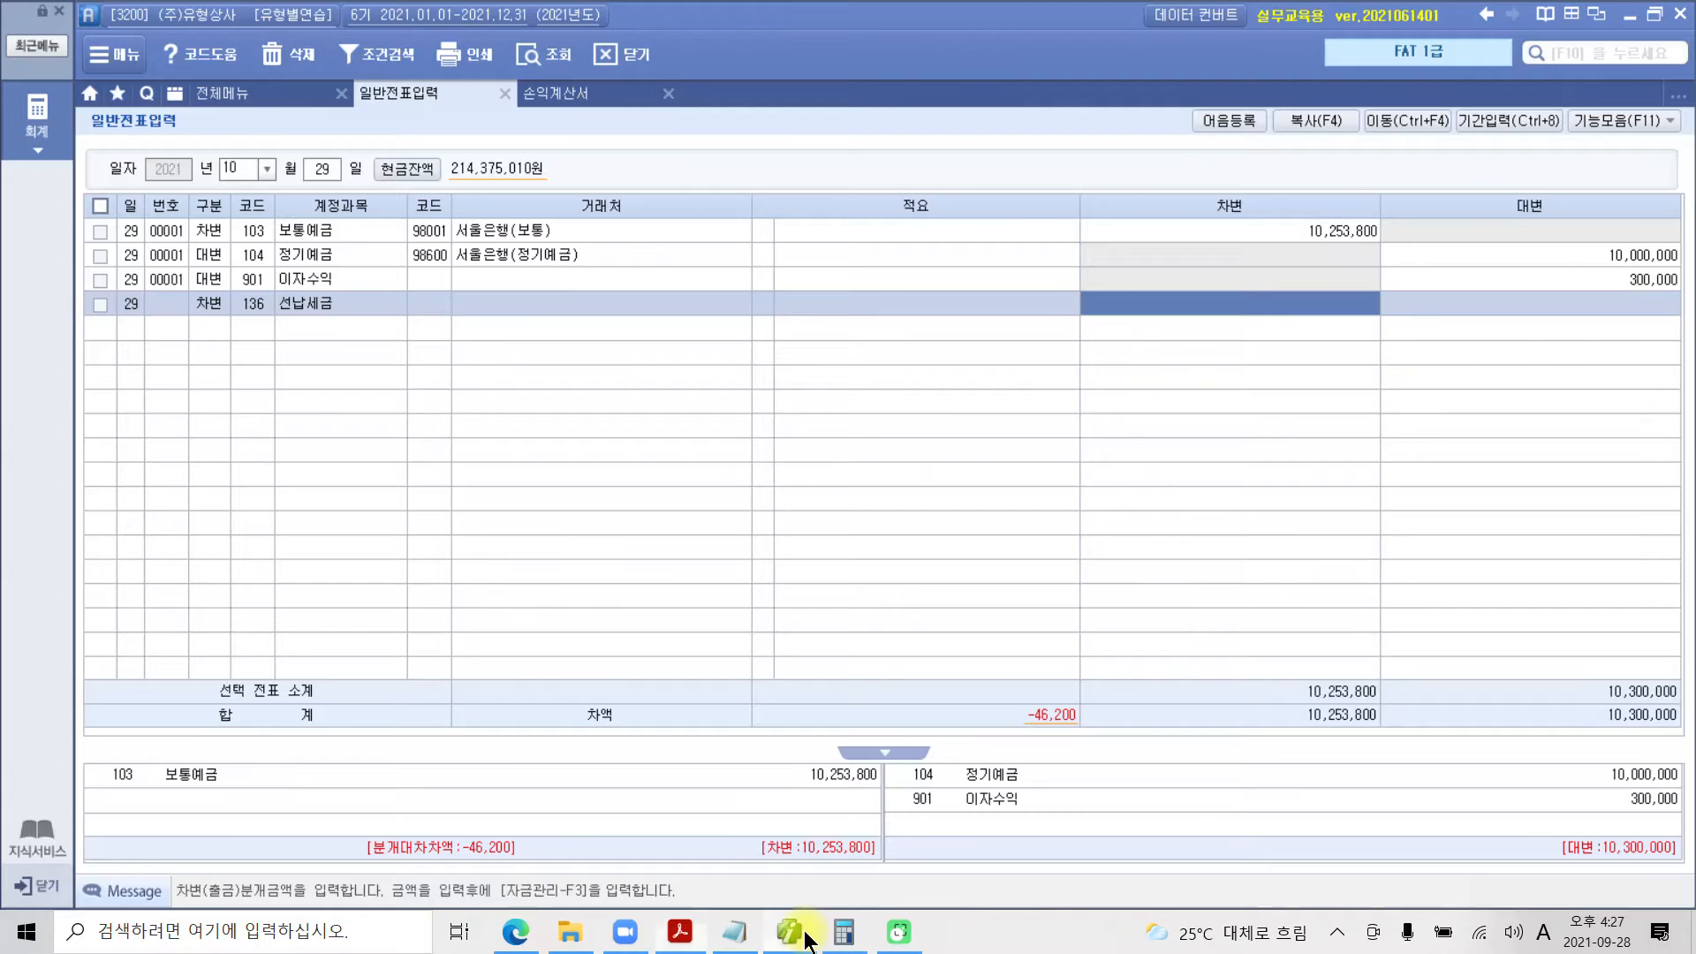
click(1321, 309)
text(46,200)
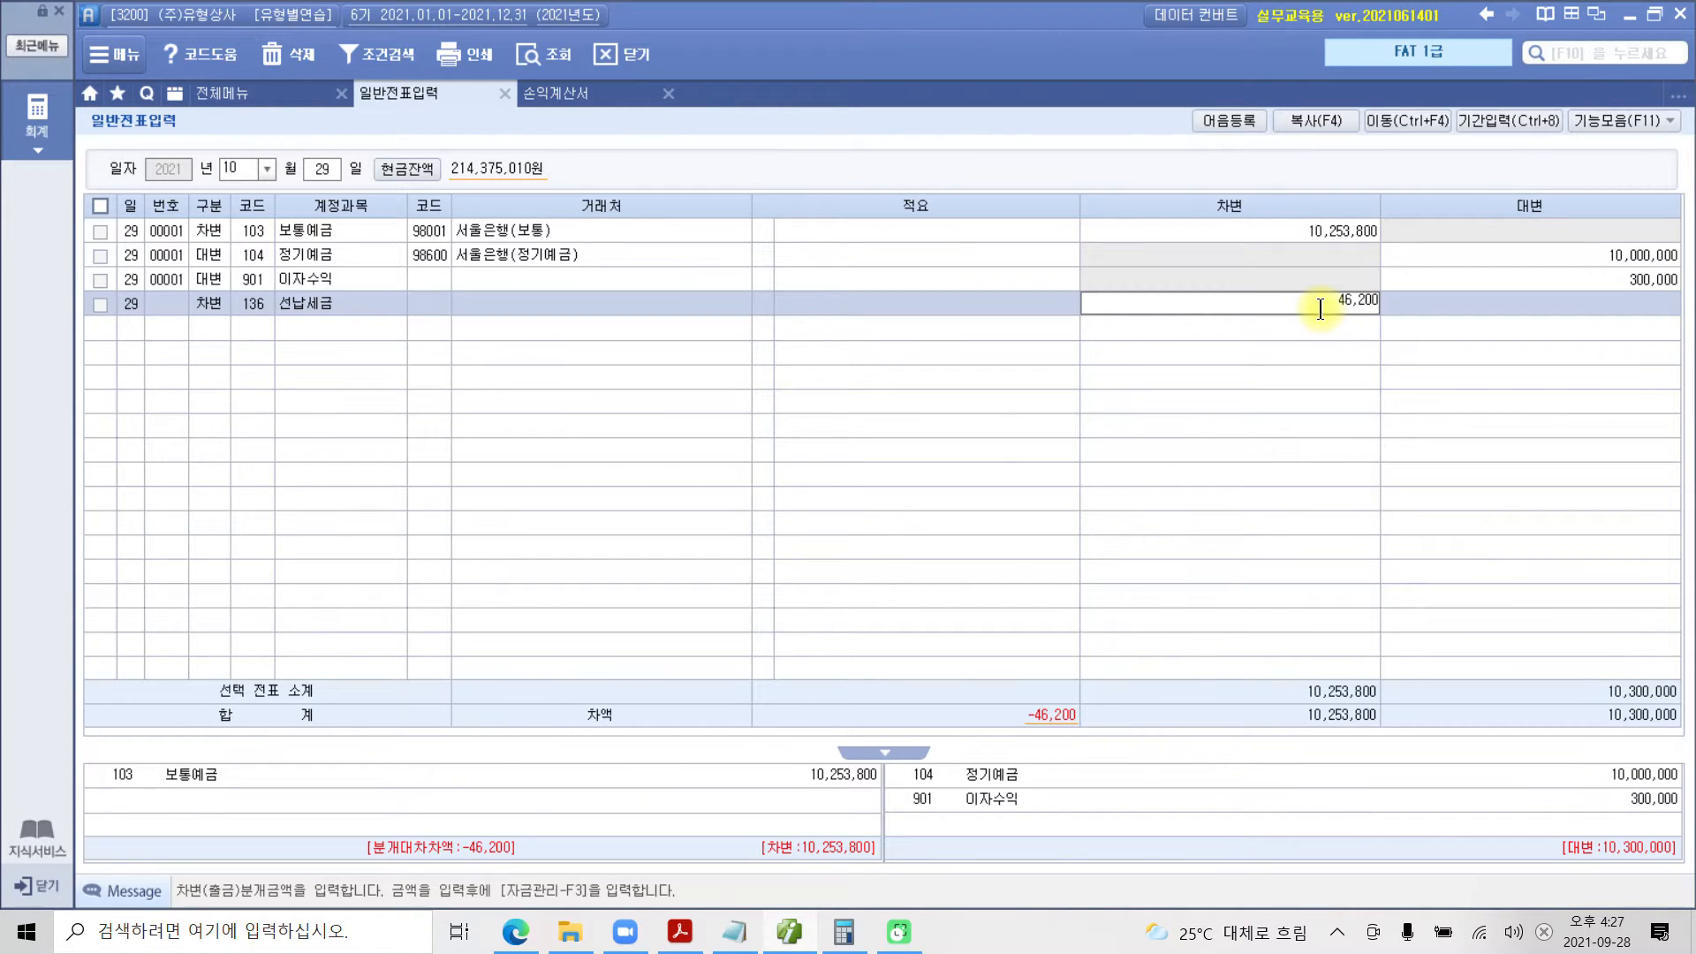
key(Return)
click(1315, 304)
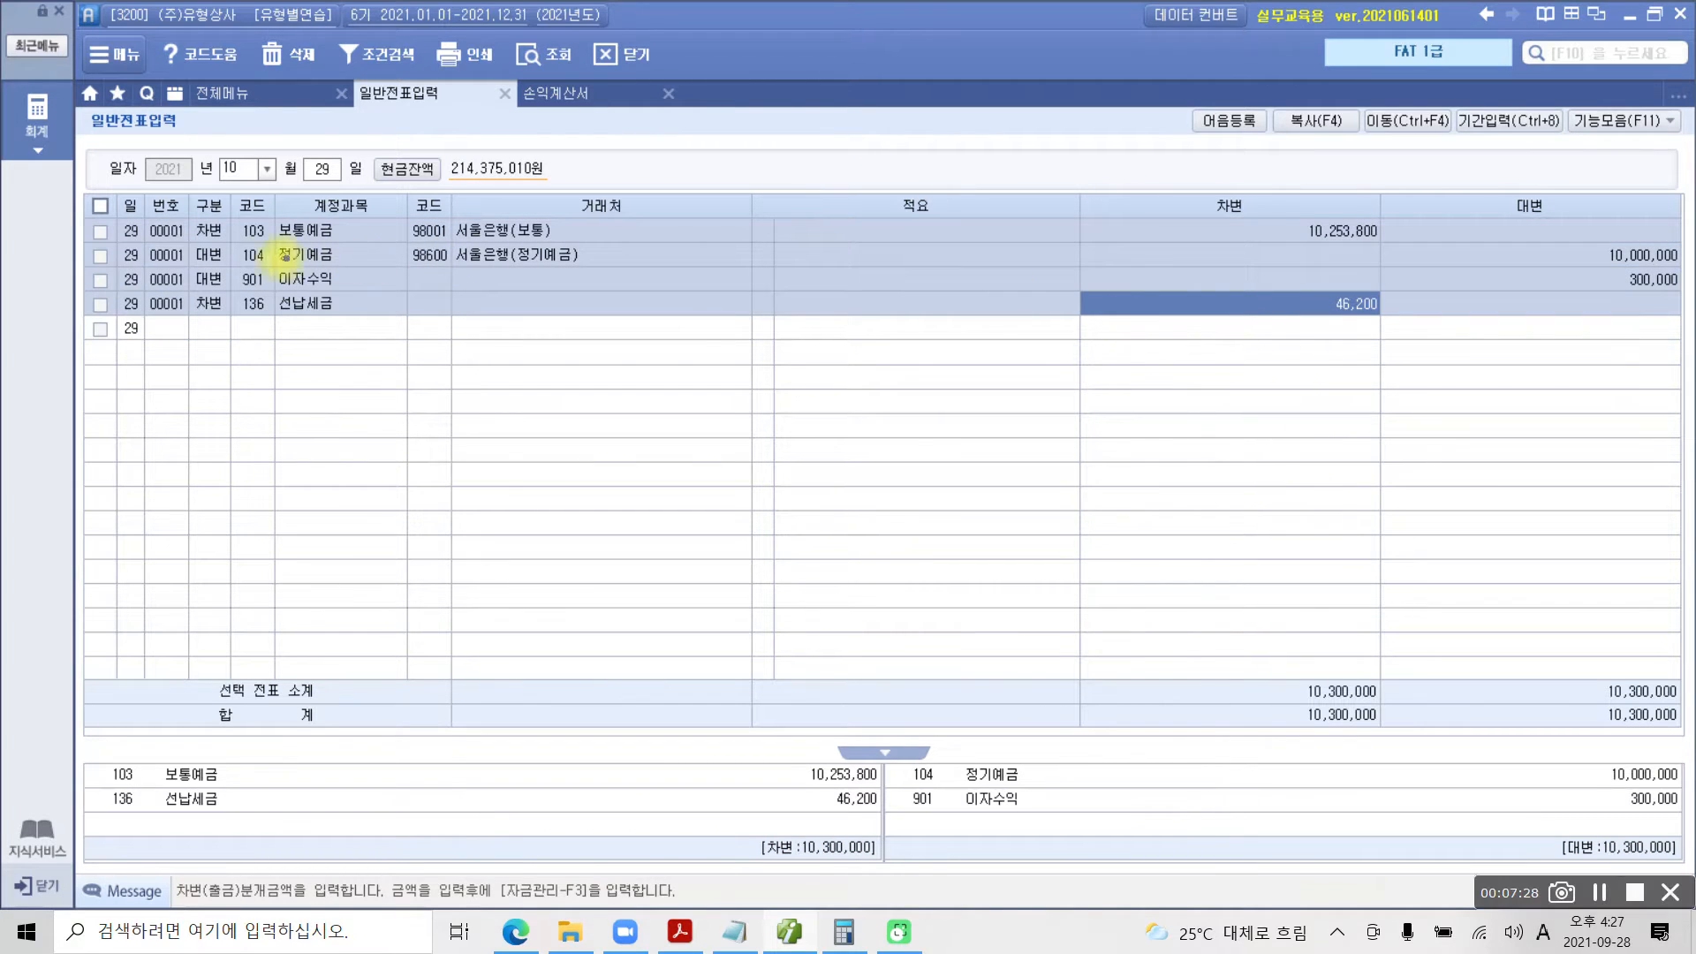
Frame the four lines of the 10월 29일 voucher with a pen box and handwrite a circled 1 beside the 선납세금 line.
drag(77, 212, 593, 276)
mouse_move(849, 305)
mouse_down()
mouse_move(1608, 368)
mouse_move(1617, 341)
mouse_move(1683, 340)
mouse_up()
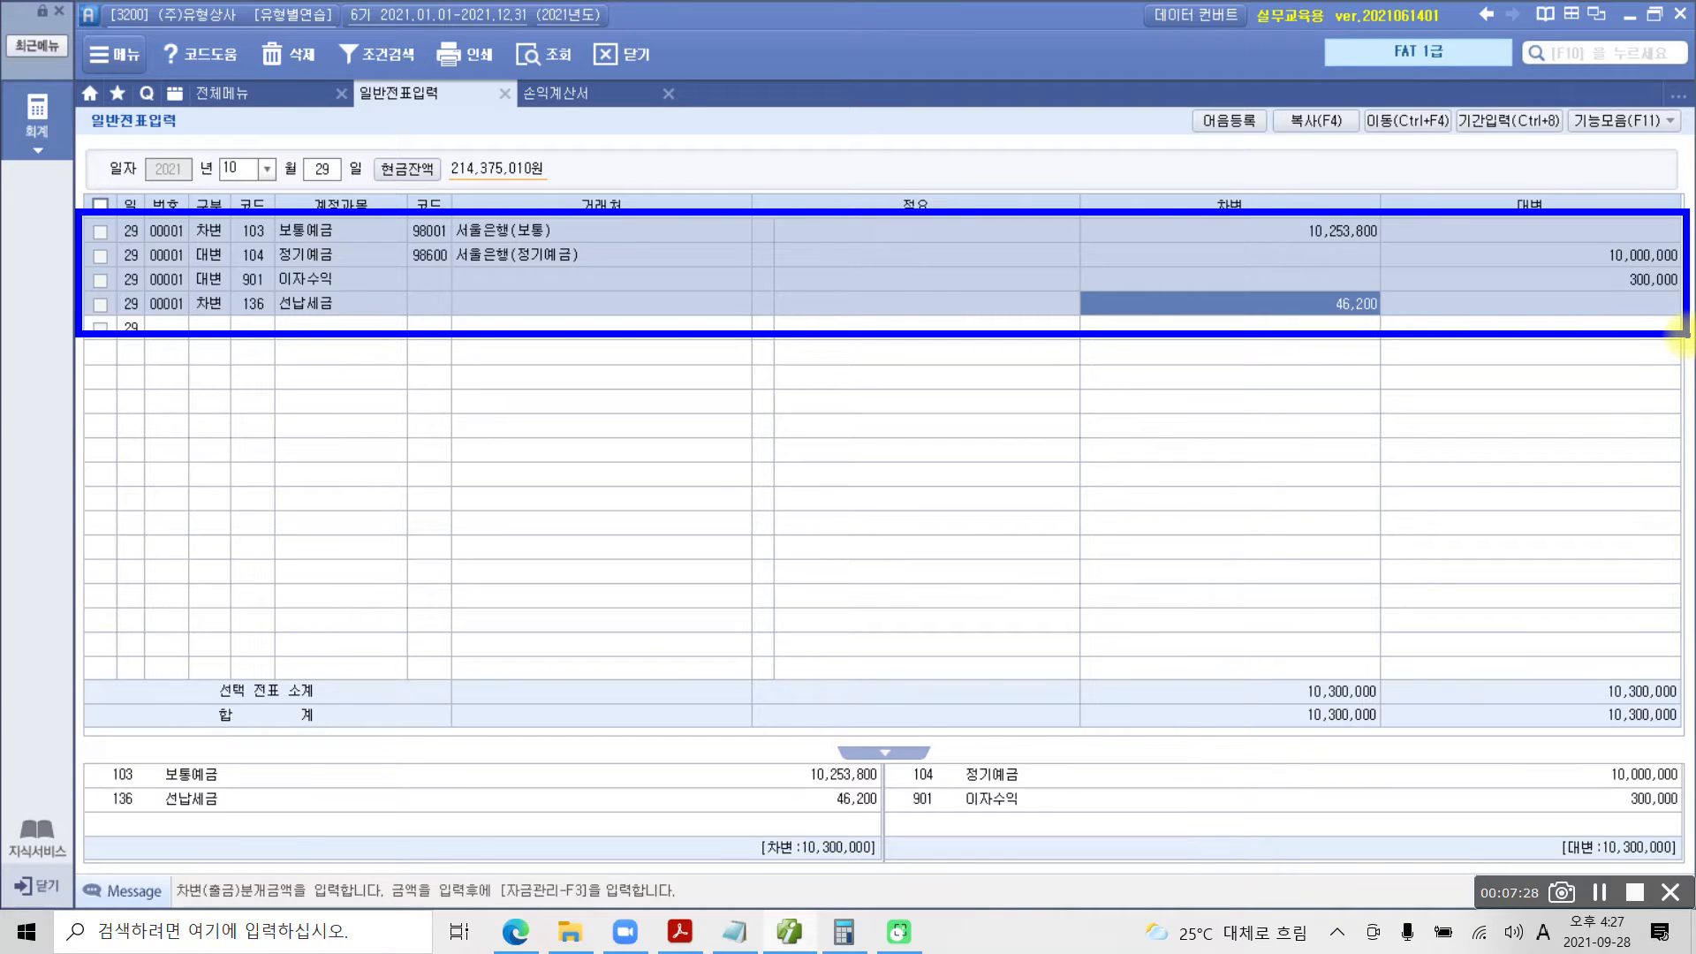
mouse_move(417, 282)
mouse_down()
mouse_move(388, 331)
mouse_move(428, 260)
mouse_move(394, 389)
mouse_up()
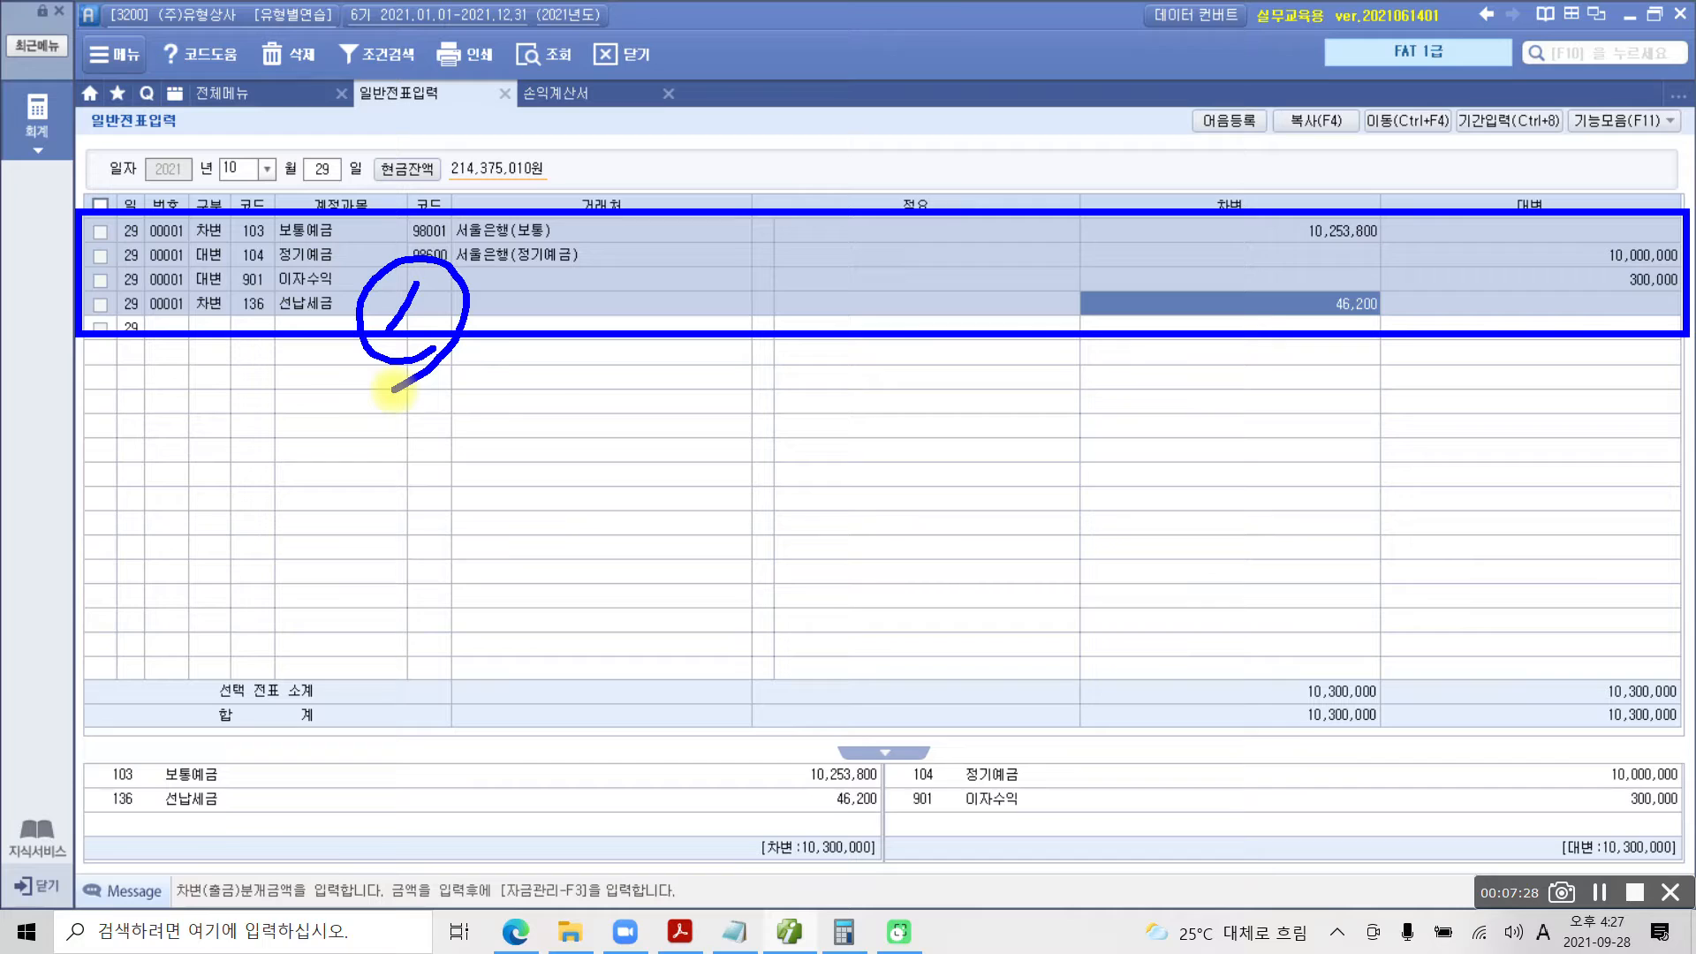
Handwrite a circled 2 with the note 법인세 중간예납 under the voucher lines and underline 중간예납 twice.
mouse_move(350, 430)
mouse_down()
mouse_move(392, 468)
mouse_move(334, 404)
mouse_move(403, 487)
mouse_up()
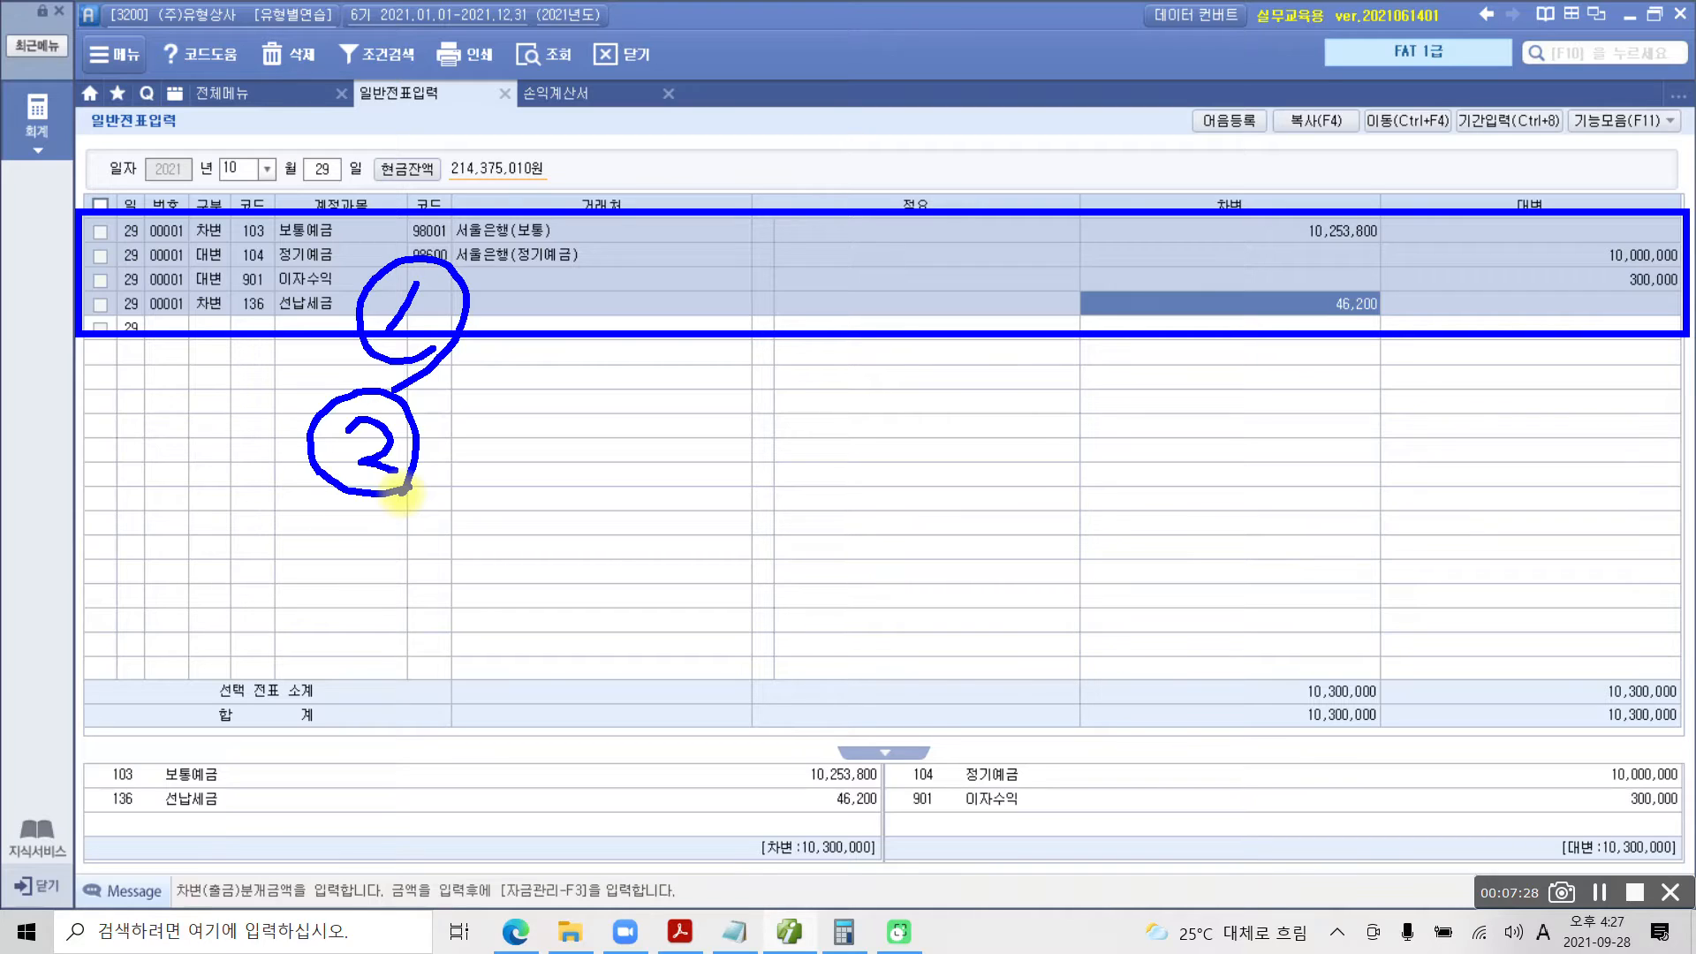
mouse_move(504, 385)
mouse_down()
mouse_move(478, 459)
mouse_move(576, 399)
mouse_up()
mouse_move(602, 364)
mouse_down()
mouse_move(577, 444)
mouse_move(533, 492)
mouse_up()
mouse_move(576, 445)
mouse_down()
mouse_move(592, 471)
mouse_move(644, 442)
mouse_move(685, 480)
mouse_move(765, 433)
mouse_move(806, 462)
mouse_move(913, 379)
mouse_move(969, 443)
mouse_move(939, 489)
mouse_move(919, 481)
mouse_move(1095, 428)
mouse_move(1051, 508)
mouse_move(1157, 415)
mouse_move(1215, 504)
mouse_move(1307, 415)
mouse_move(1360, 407)
mouse_move(1280, 518)
mouse_move(1338, 484)
mouse_up()
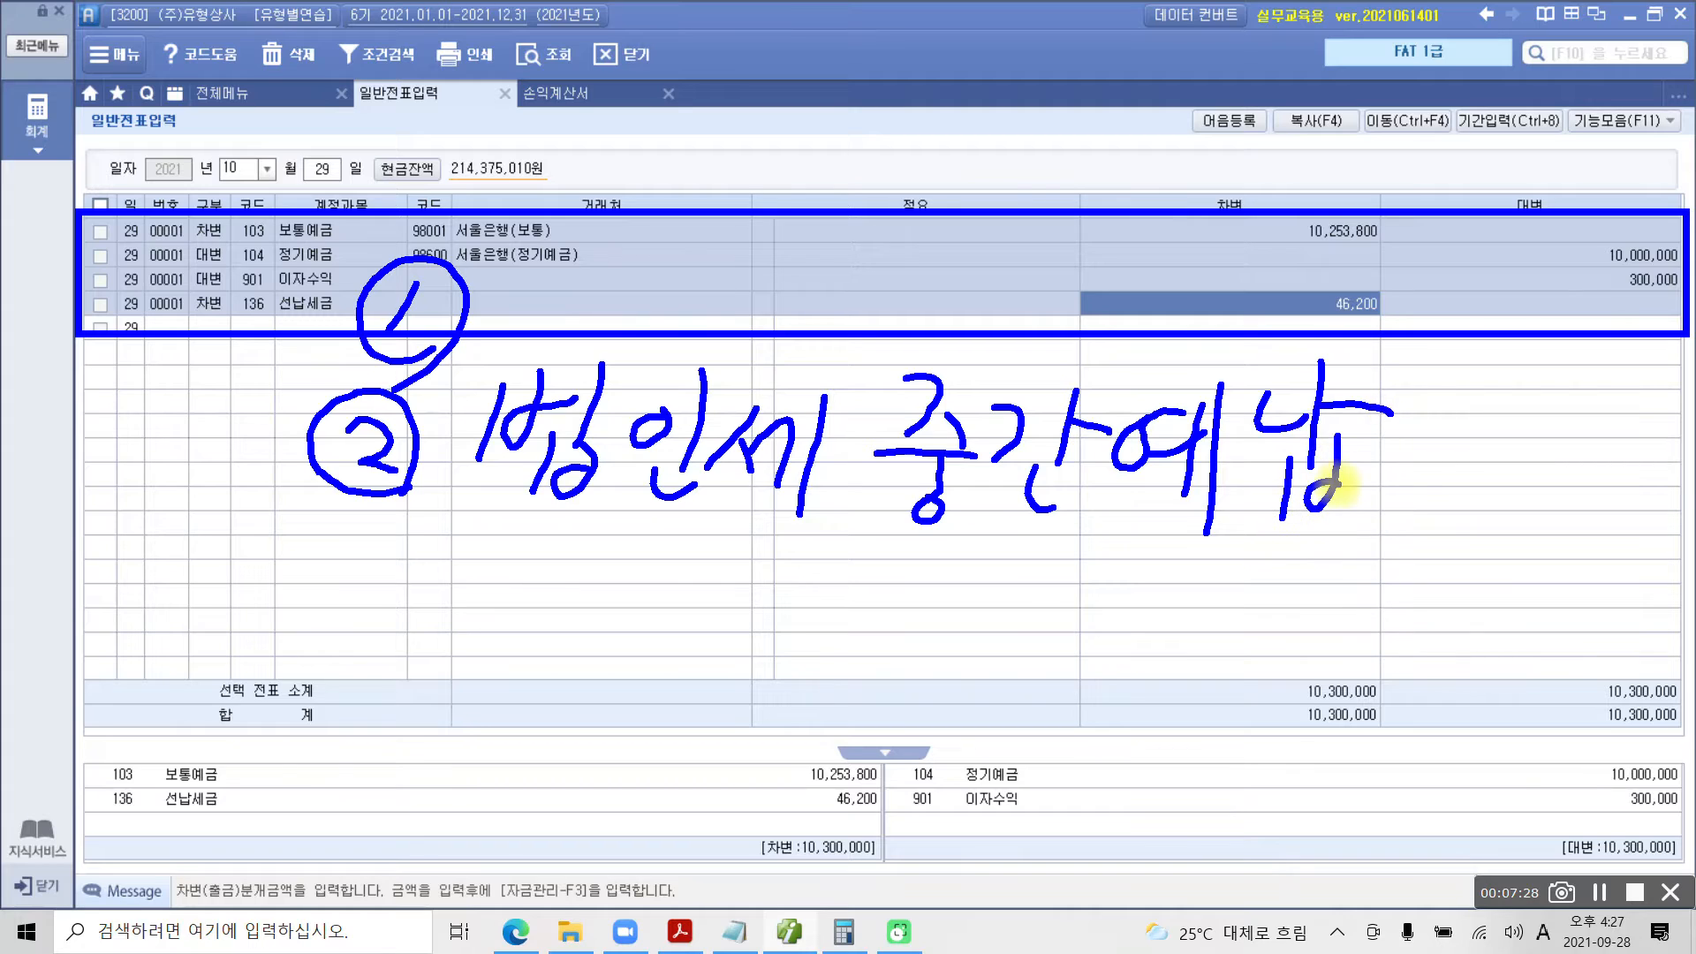
drag(879, 541, 1392, 510)
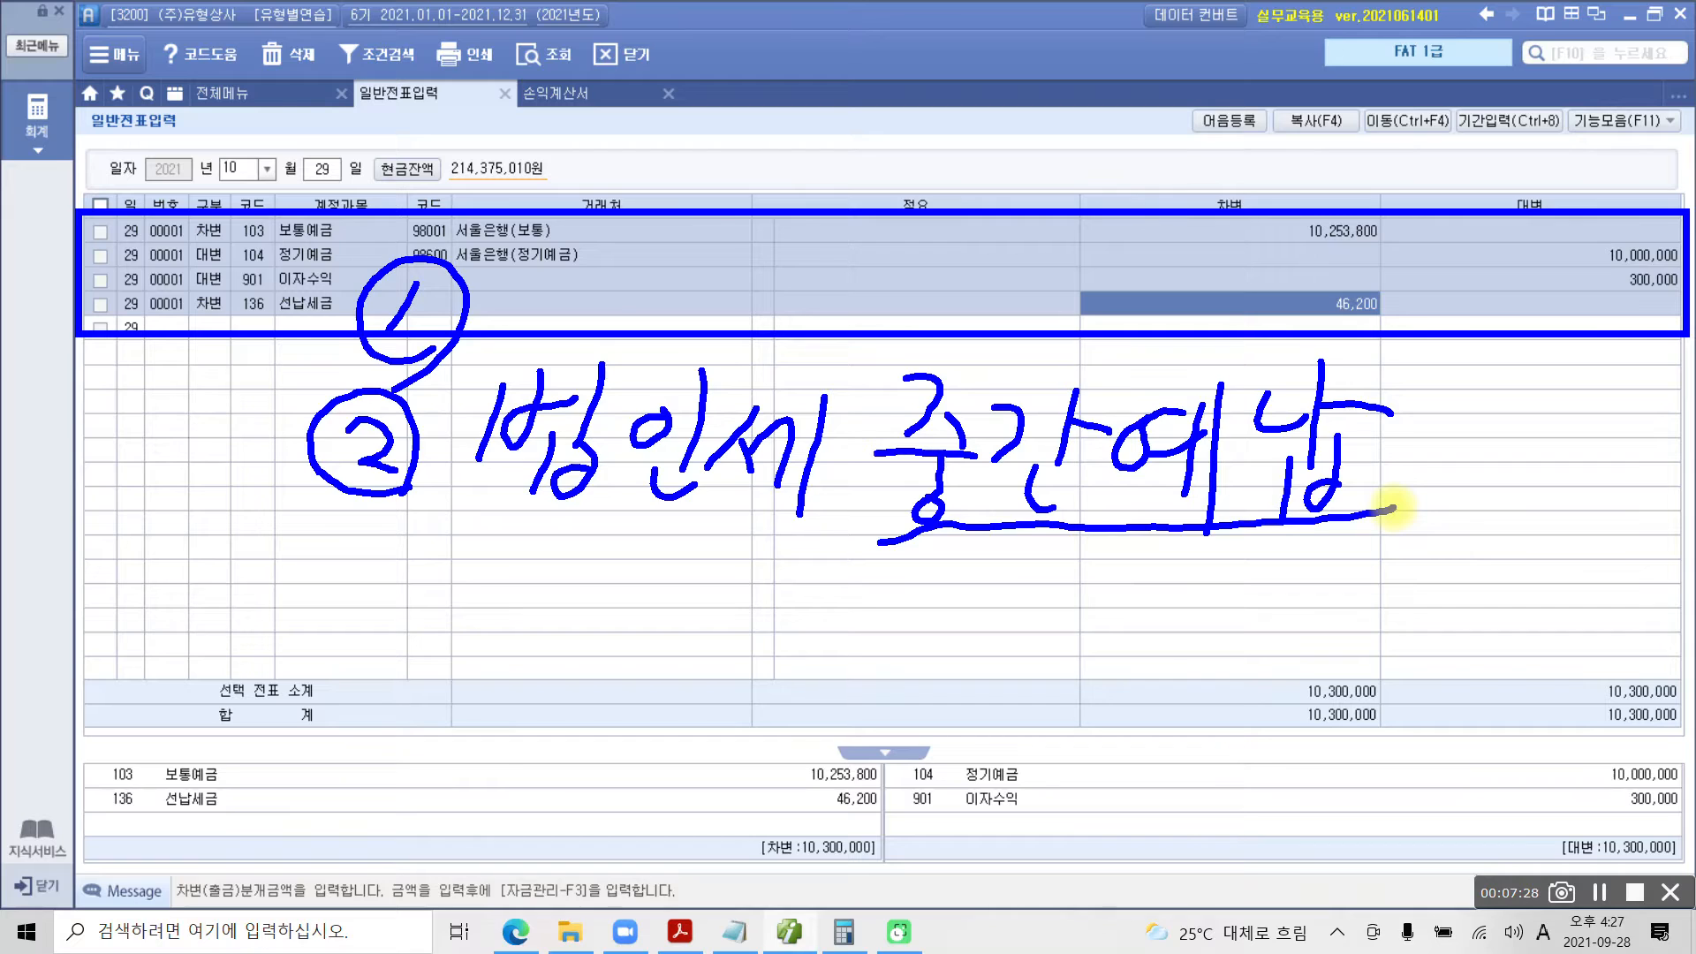
drag(875, 530, 1330, 536)
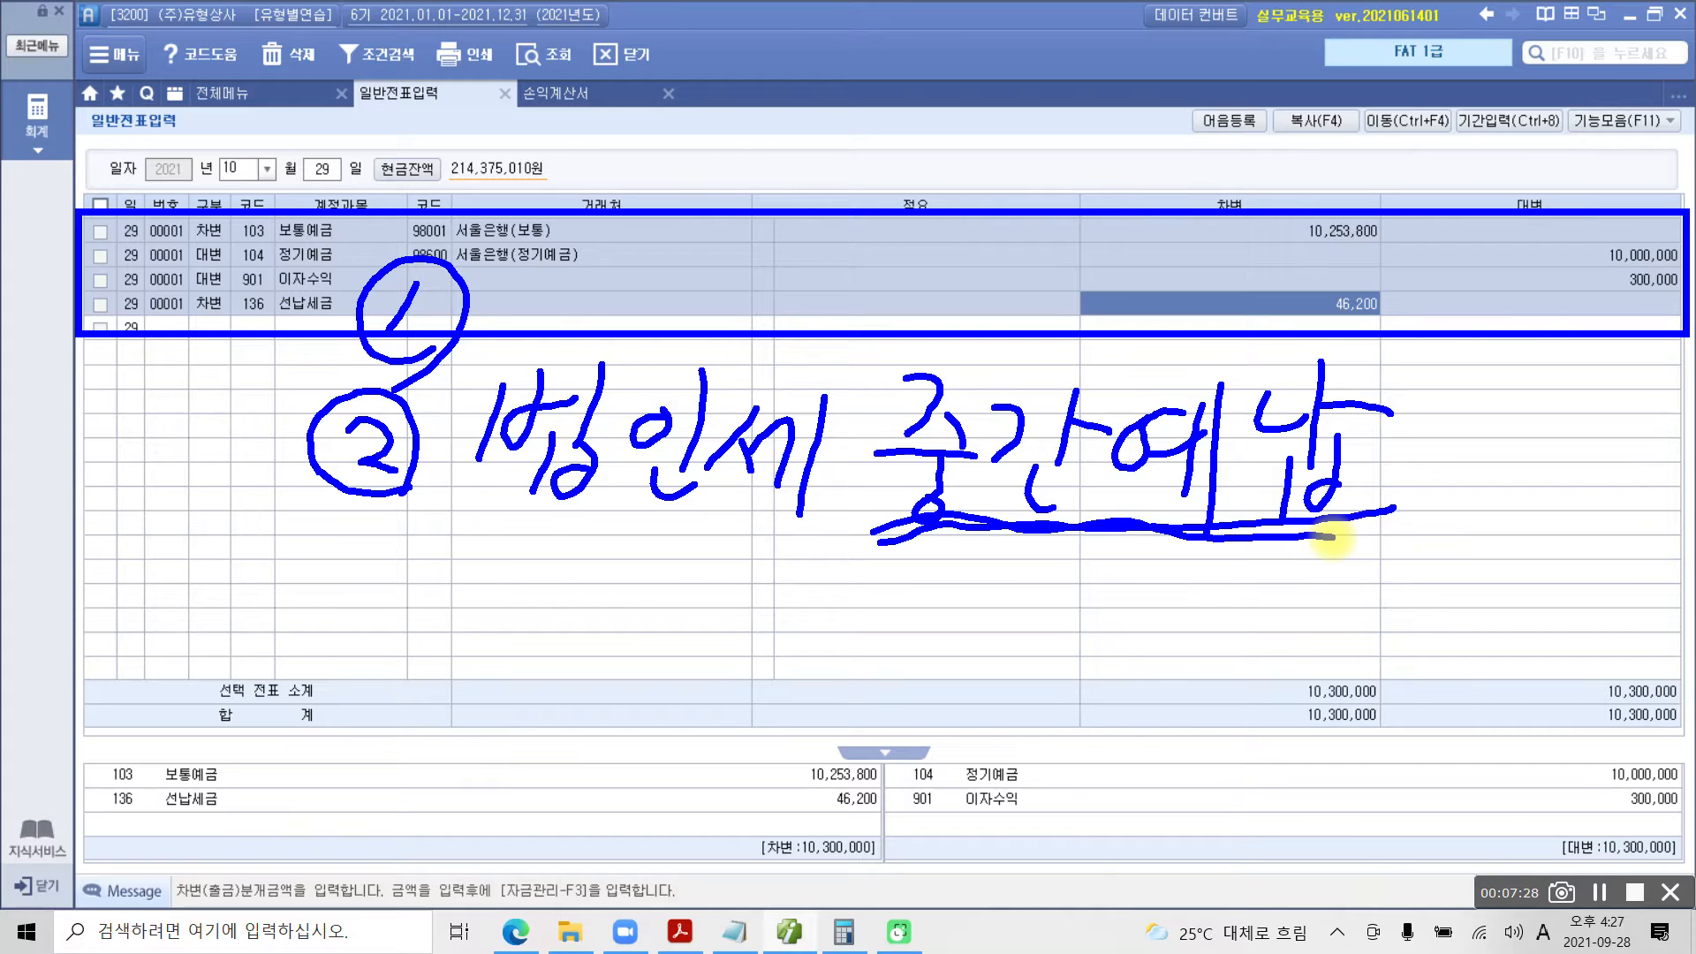
Draw a vertical debit/credit divider below the note and handwrite 선납세금 5백 on its debit side.
drag(789, 537, 786, 749)
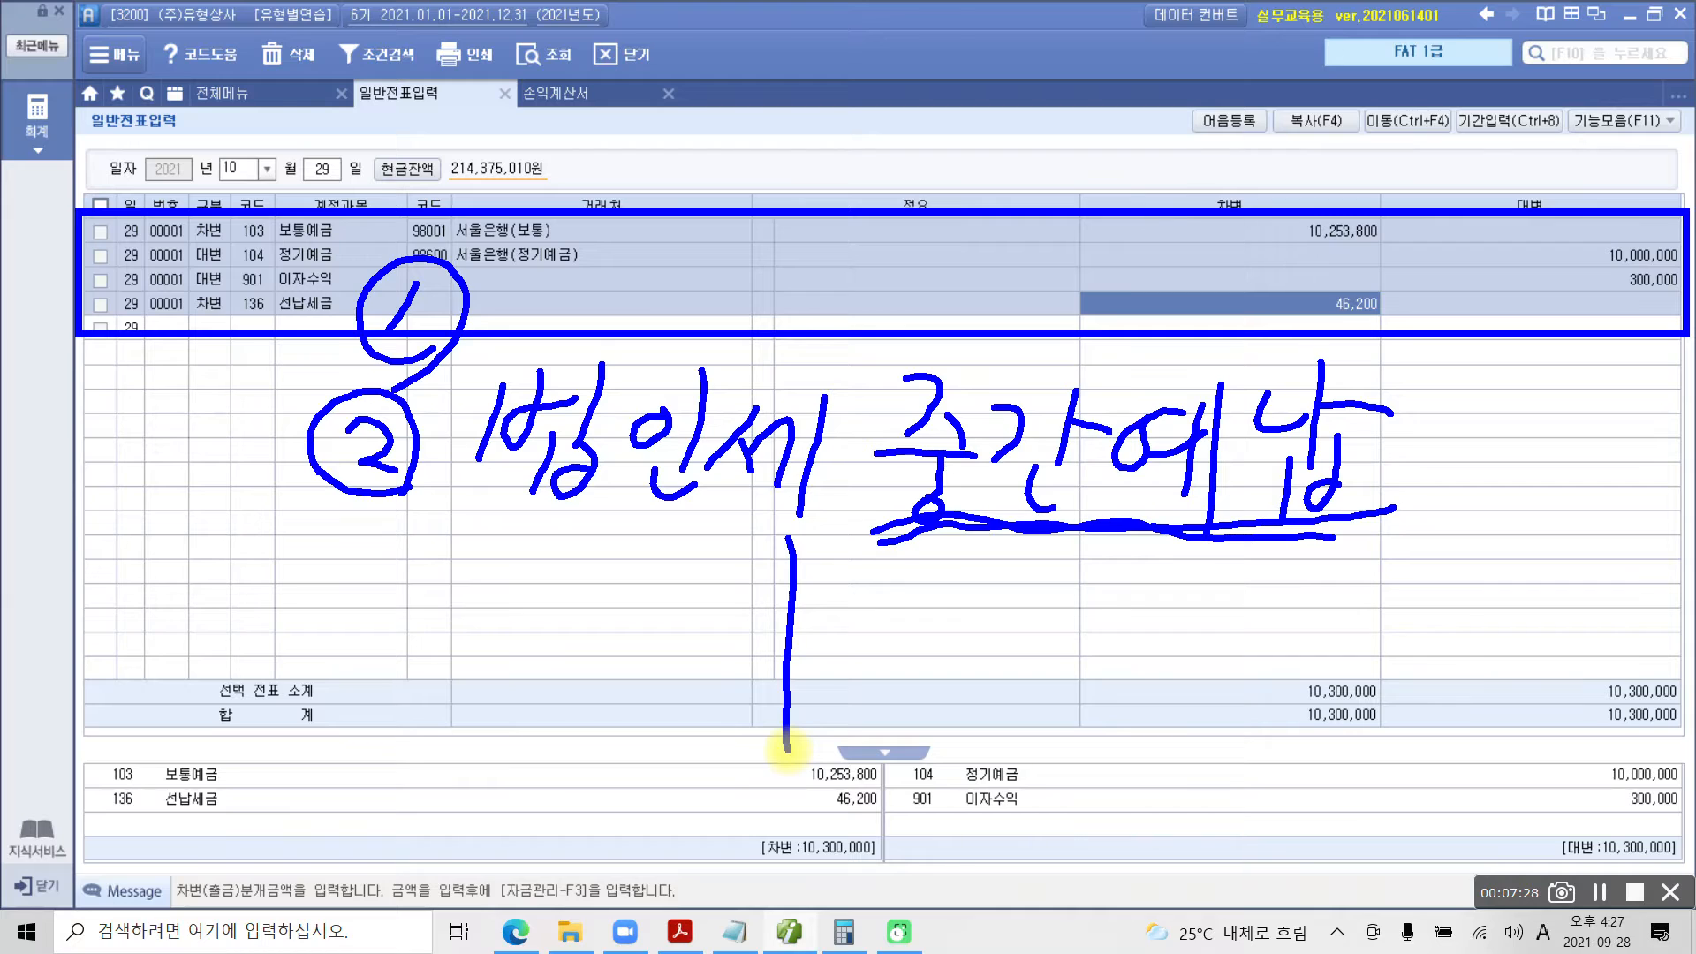
drag(203, 558, 161, 622)
mouse_move(195, 578)
mouse_down()
mouse_move(217, 604)
mouse_move(260, 571)
mouse_up()
mouse_move(262, 554)
mouse_down()
mouse_move(257, 603)
mouse_move(283, 607)
mouse_up()
mouse_move(304, 546)
mouse_down()
mouse_move(312, 584)
mouse_move(344, 557)
mouse_up()
mouse_move(359, 527)
mouse_down()
mouse_move(350, 589)
mouse_move(386, 563)
mouse_up()
mouse_move(333, 603)
mouse_down()
mouse_move(322, 632)
mouse_move(347, 609)
mouse_up()
drag(412, 559, 370, 609)
drag(383, 581, 412, 612)
mouse_move(434, 564)
mouse_down()
mouse_move(429, 641)
mouse_move(443, 590)
mouse_up()
mouse_move(444, 590)
mouse_down()
mouse_move(511, 575)
mouse_move(462, 640)
mouse_up()
mouse_move(457, 608)
mouse_down()
mouse_move(487, 616)
mouse_move(494, 645)
mouse_up()
mouse_move(613, 558)
mouse_down()
mouse_move(621, 627)
mouse_move(590, 643)
mouse_up()
mouse_move(649, 578)
mouse_down()
mouse_move(656, 609)
mouse_move(742, 603)
mouse_move(713, 680)
mouse_up()
Handwrite the matching 보통예금 entry on the credit side of the divider, undoing and redrawing the stray strokes.
drag(873, 570, 876, 640)
mouse_move(909, 572)
mouse_down()
mouse_move(902, 629)
mouse_move(956, 639)
mouse_up()
mouse_move(944, 578)
mouse_down()
mouse_move(994, 557)
mouse_move(978, 578)
mouse_up()
mouse_move(976, 579)
mouse_down()
mouse_move(950, 632)
mouse_move(1002, 624)
mouse_up()
drag(980, 639, 972, 662)
drag(1035, 607, 1047, 670)
drag(1077, 562, 1102, 588)
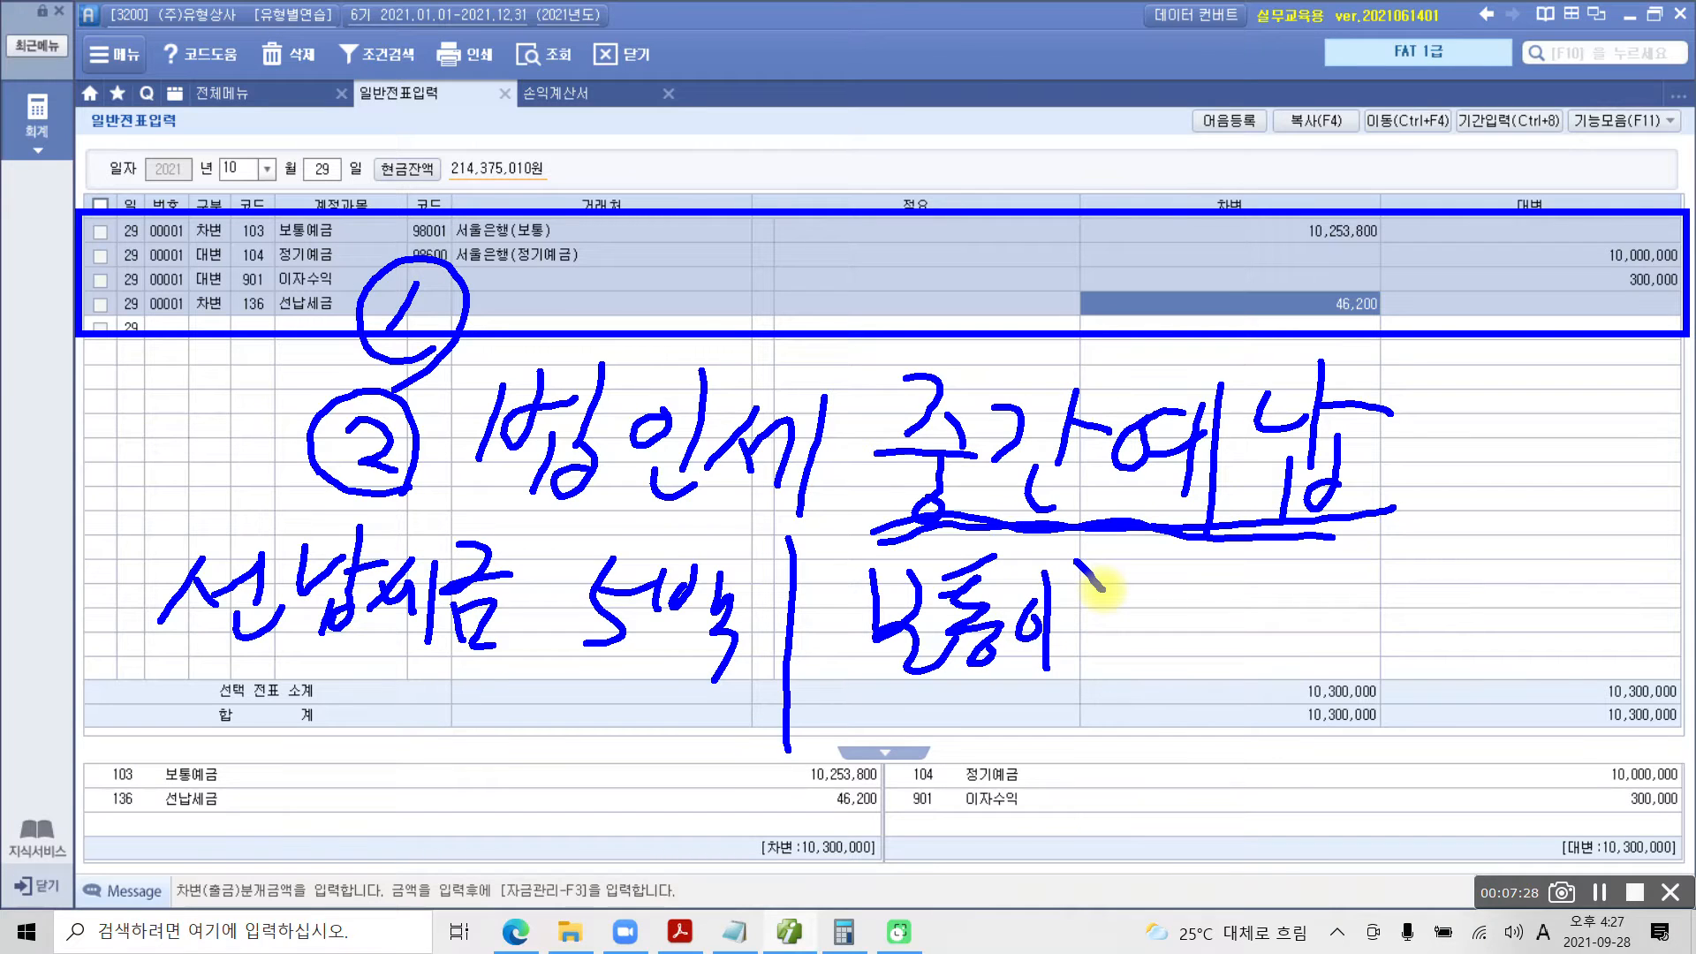
key(ctrl+z)
key(ctrl+z)
mouse_move(1051, 611)
mouse_down()
mouse_move(1096, 623)
mouse_move(1104, 658)
mouse_up()
mouse_move(1127, 575)
mouse_down()
mouse_move(1133, 691)
mouse_move(1203, 604)
mouse_move(1196, 651)
mouse_move(1254, 654)
mouse_up()
drag(1378, 552, 1370, 643)
drag(1382, 576, 1453, 573)
drag(1456, 552, 1460, 601)
drag(1487, 552, 1487, 599)
mouse_move(1502, 554)
mouse_down()
mouse_move(1506, 610)
mouse_move(1537, 576)
mouse_up()
drag(1558, 561, 1528, 689)
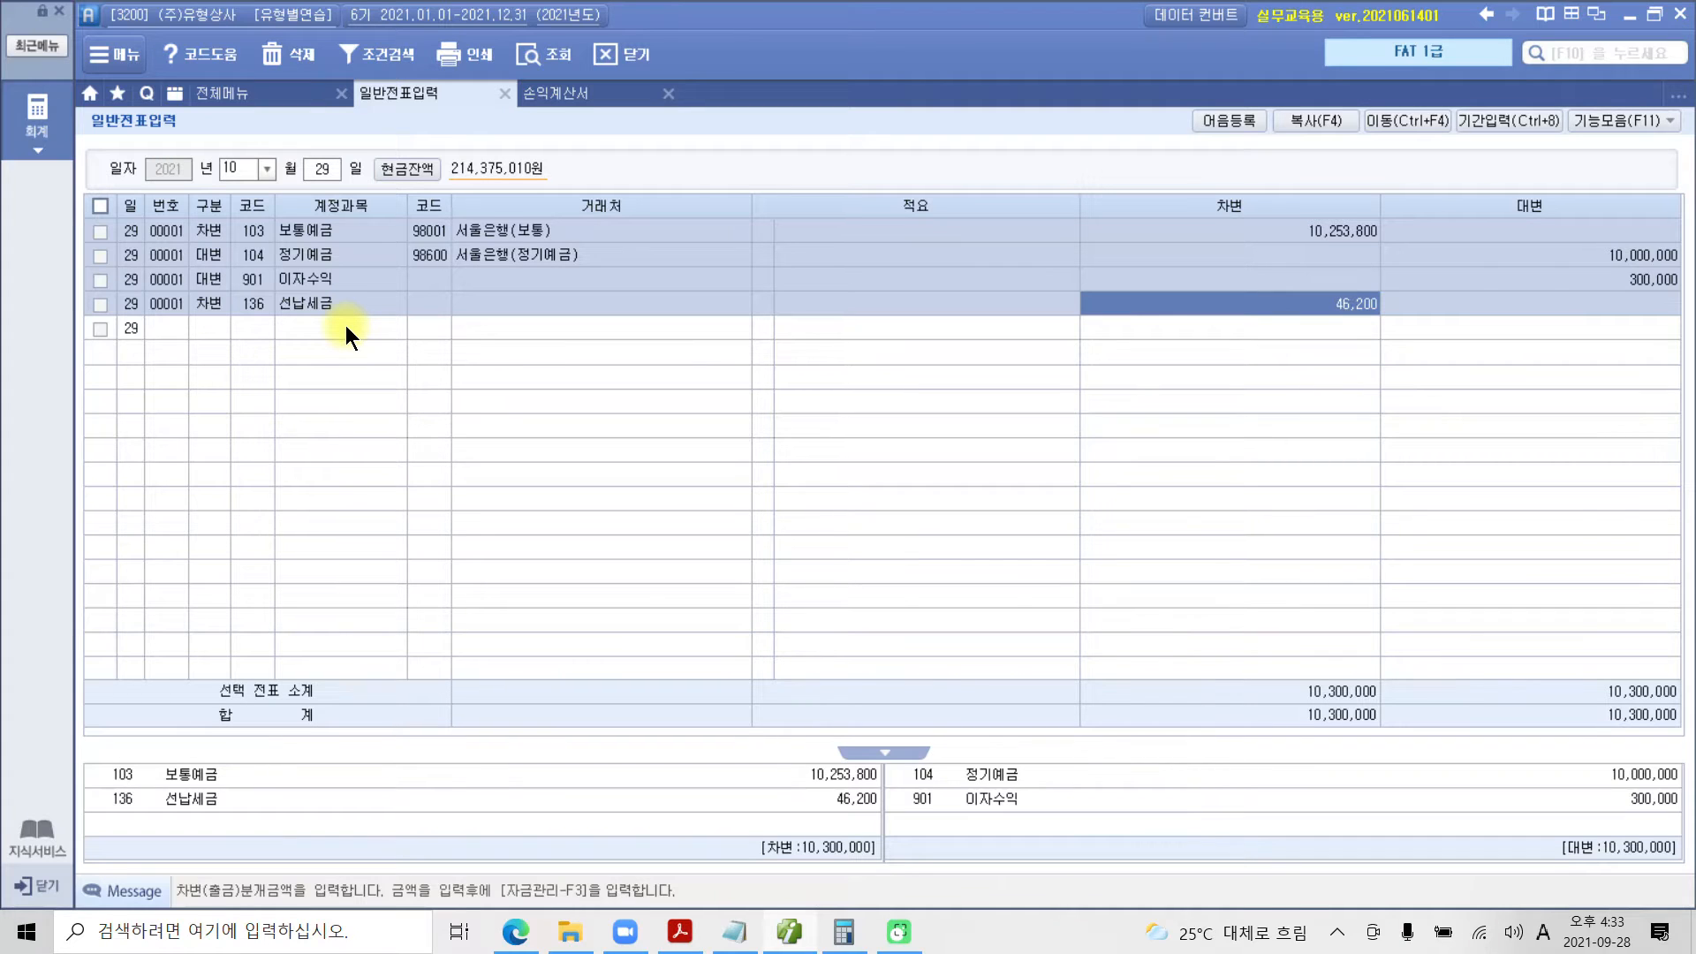
Temporarily box the 선납세금 account in the voucher, clear the mark, and select that line's account code.
drag(254, 293, 379, 323)
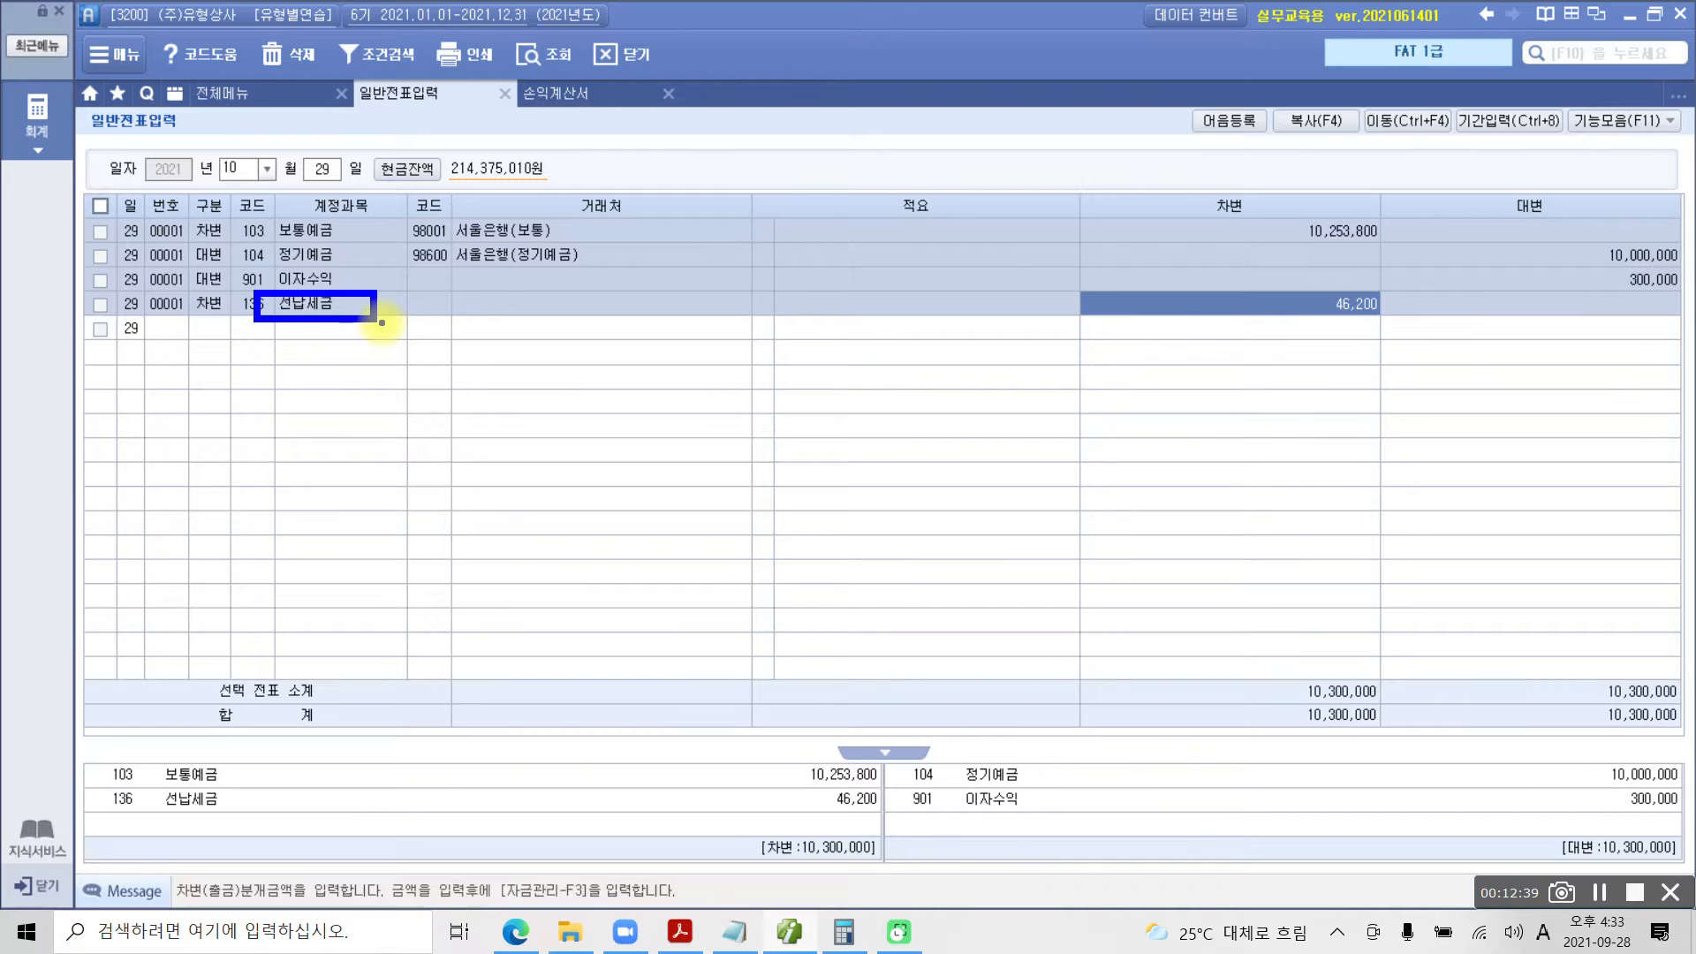
key(Escape)
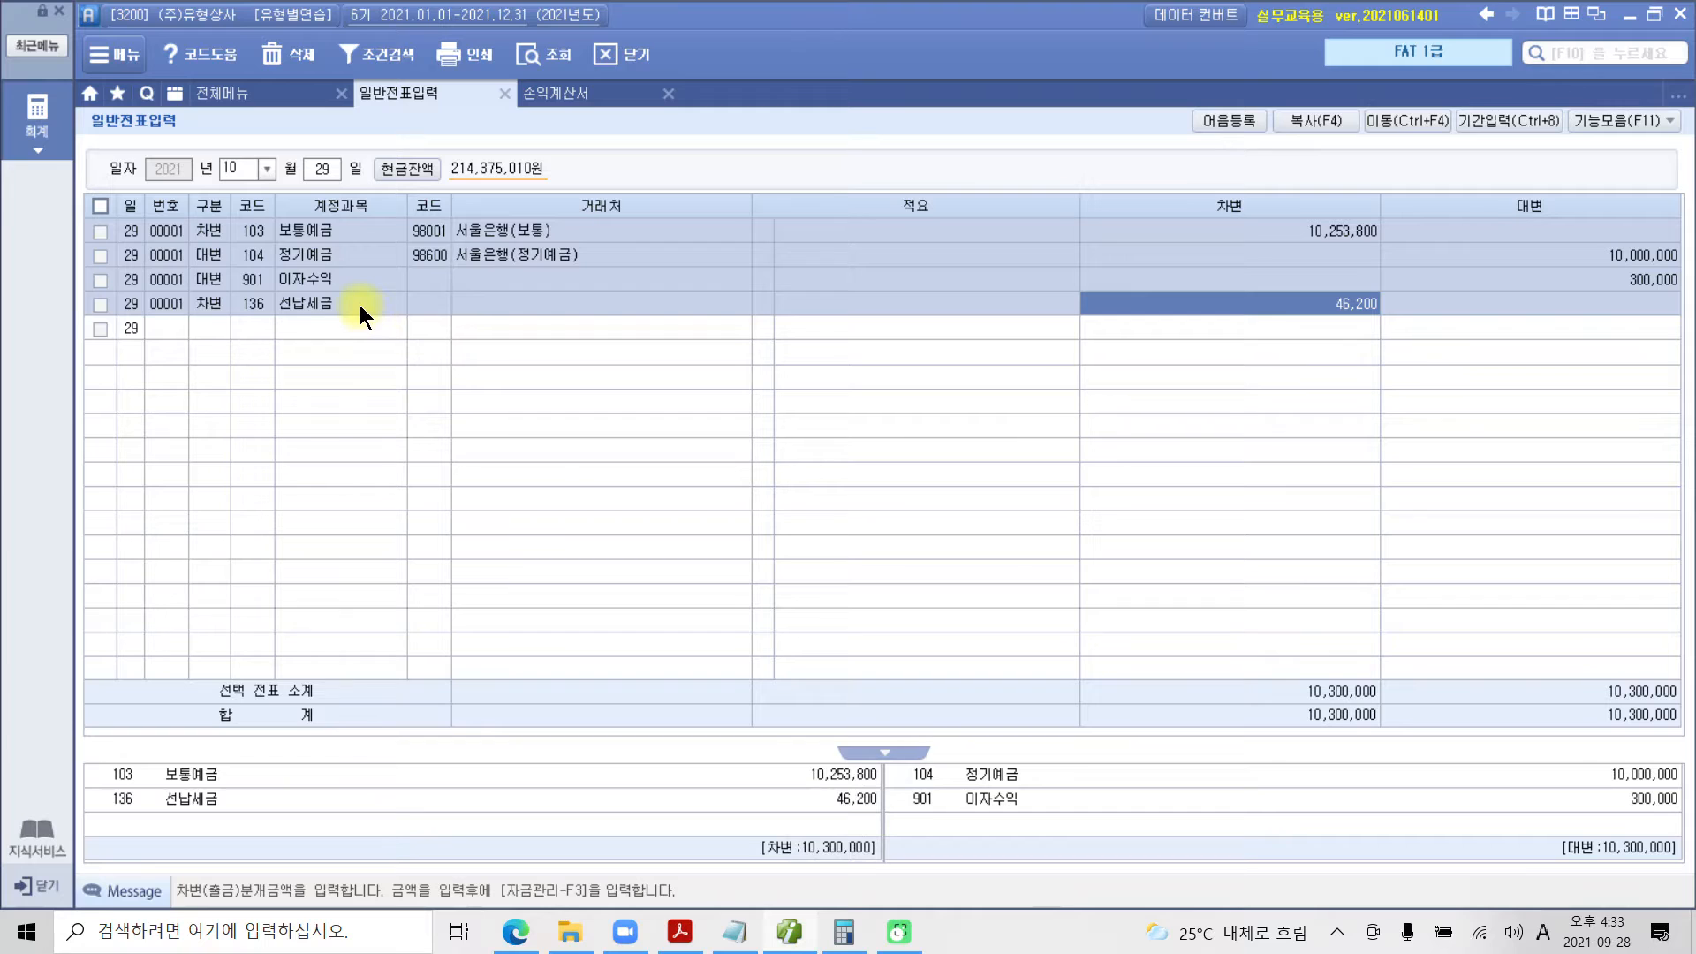
click(263, 303)
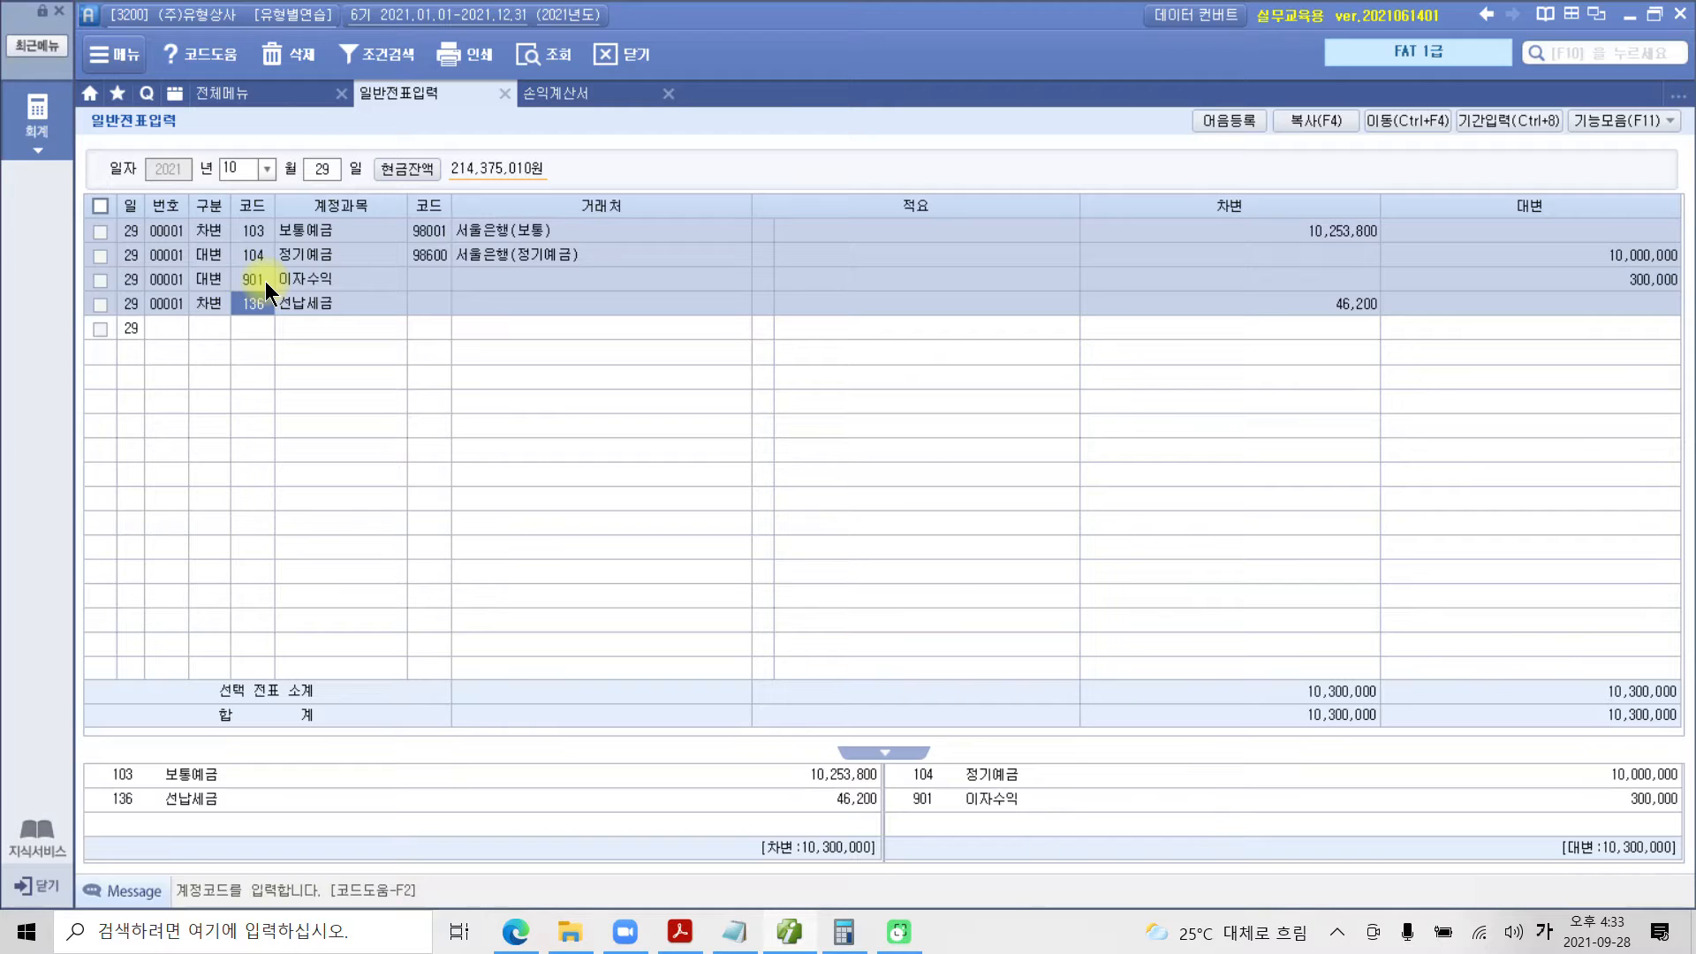
Switch to the PDF and highlight the date 10월 30일 of problem 30.
click(797, 932)
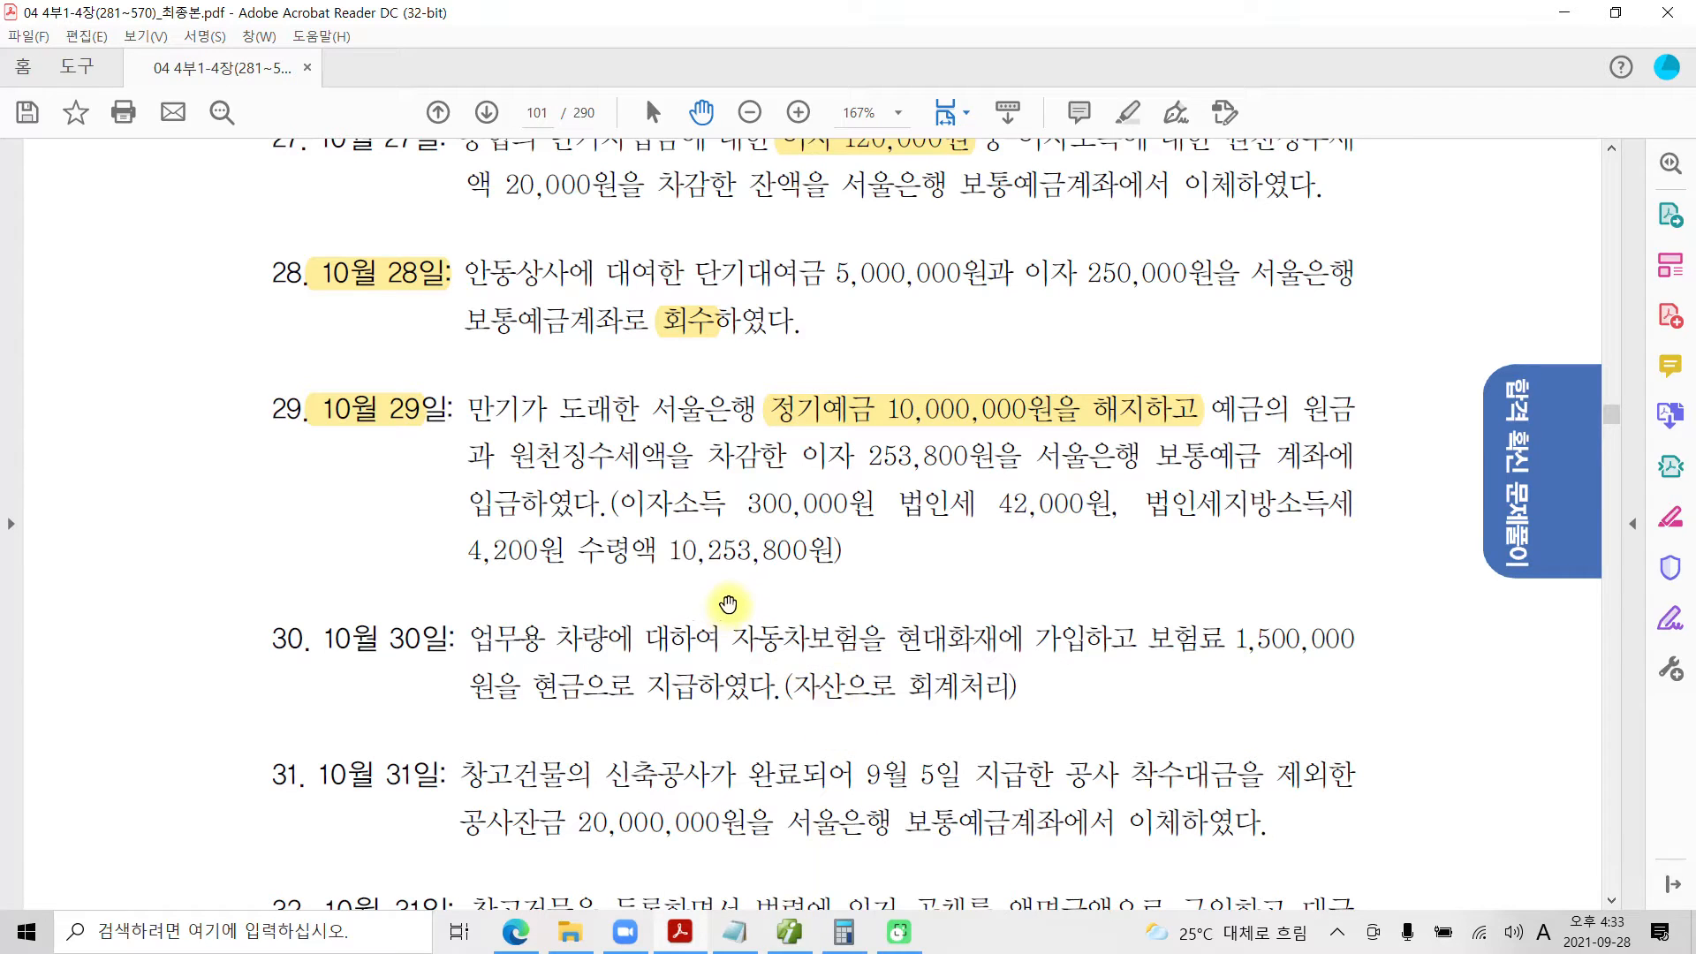
scroll(732, 603, down, 2)
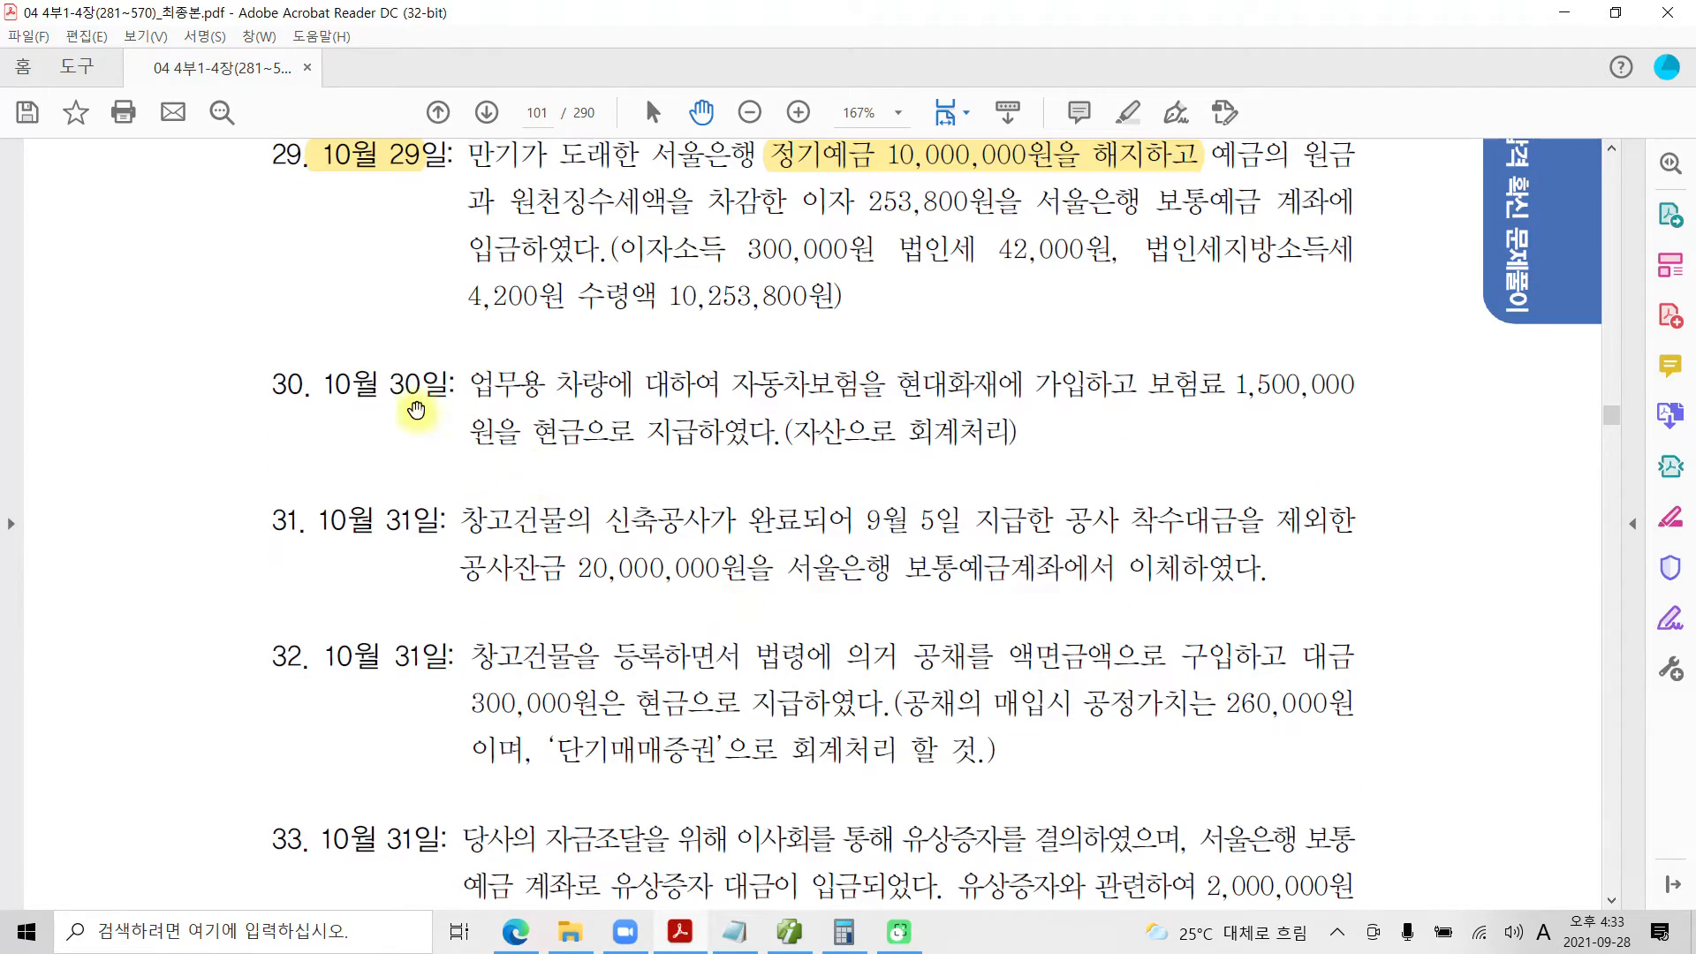
drag(328, 384, 449, 389)
right_click(411, 392)
click(462, 448)
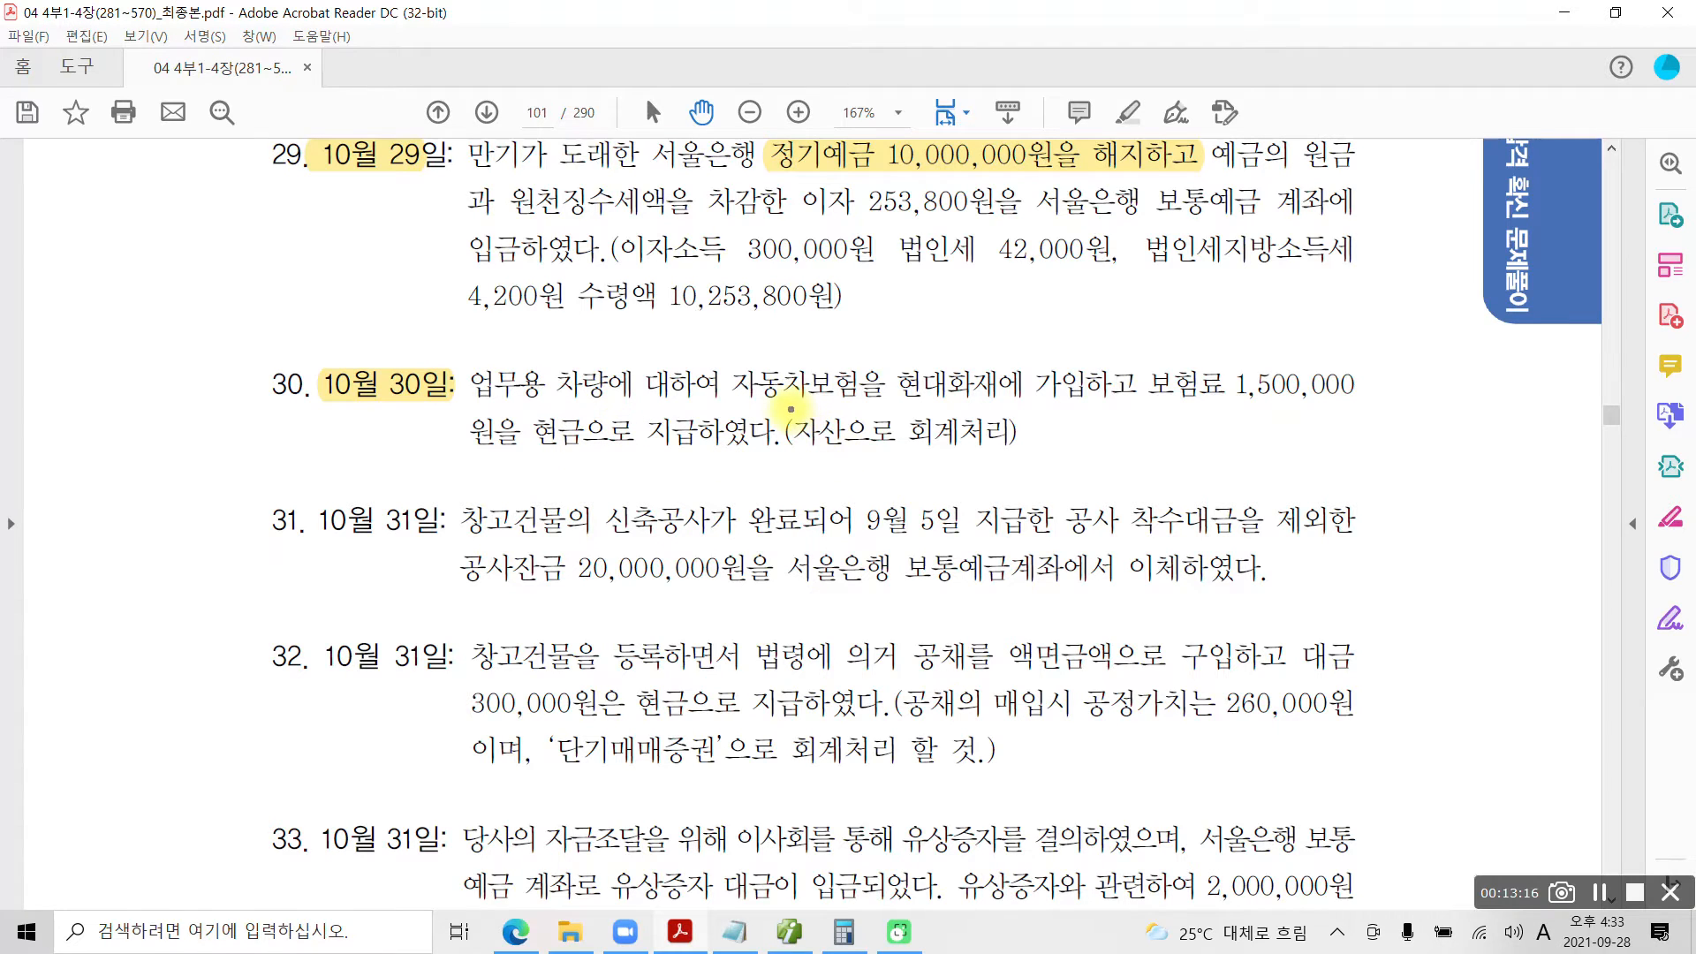
Box 자산으로 and circle 10월 30일 in problem 30, and handwrite the insurance period 10/30 ~ 10/29 above it.
drag(785, 404, 901, 457)
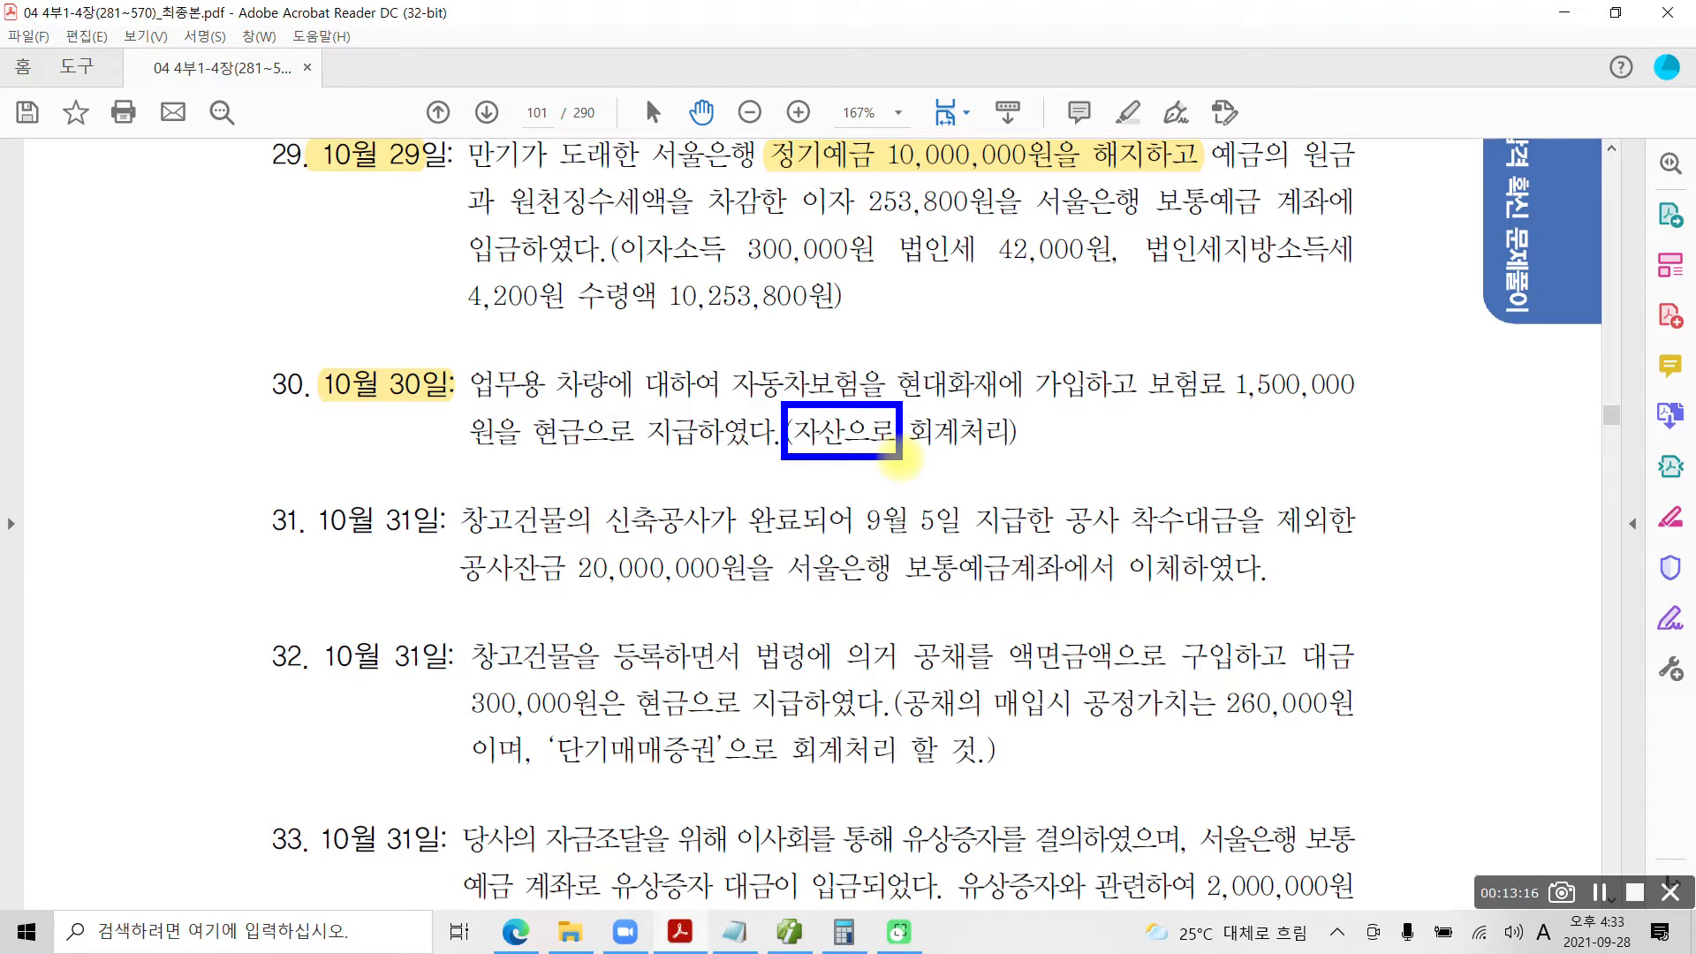
mouse_move(428, 420)
mouse_down()
mouse_move(296, 389)
mouse_move(442, 402)
mouse_move(415, 446)
mouse_up()
drag(137, 251, 133, 325)
mouse_move(181, 269)
mouse_down()
mouse_move(190, 305)
mouse_move(199, 265)
mouse_up()
drag(242, 234, 165, 366)
drag(231, 282, 252, 336)
drag(305, 295, 296, 299)
drag(386, 319, 487, 275)
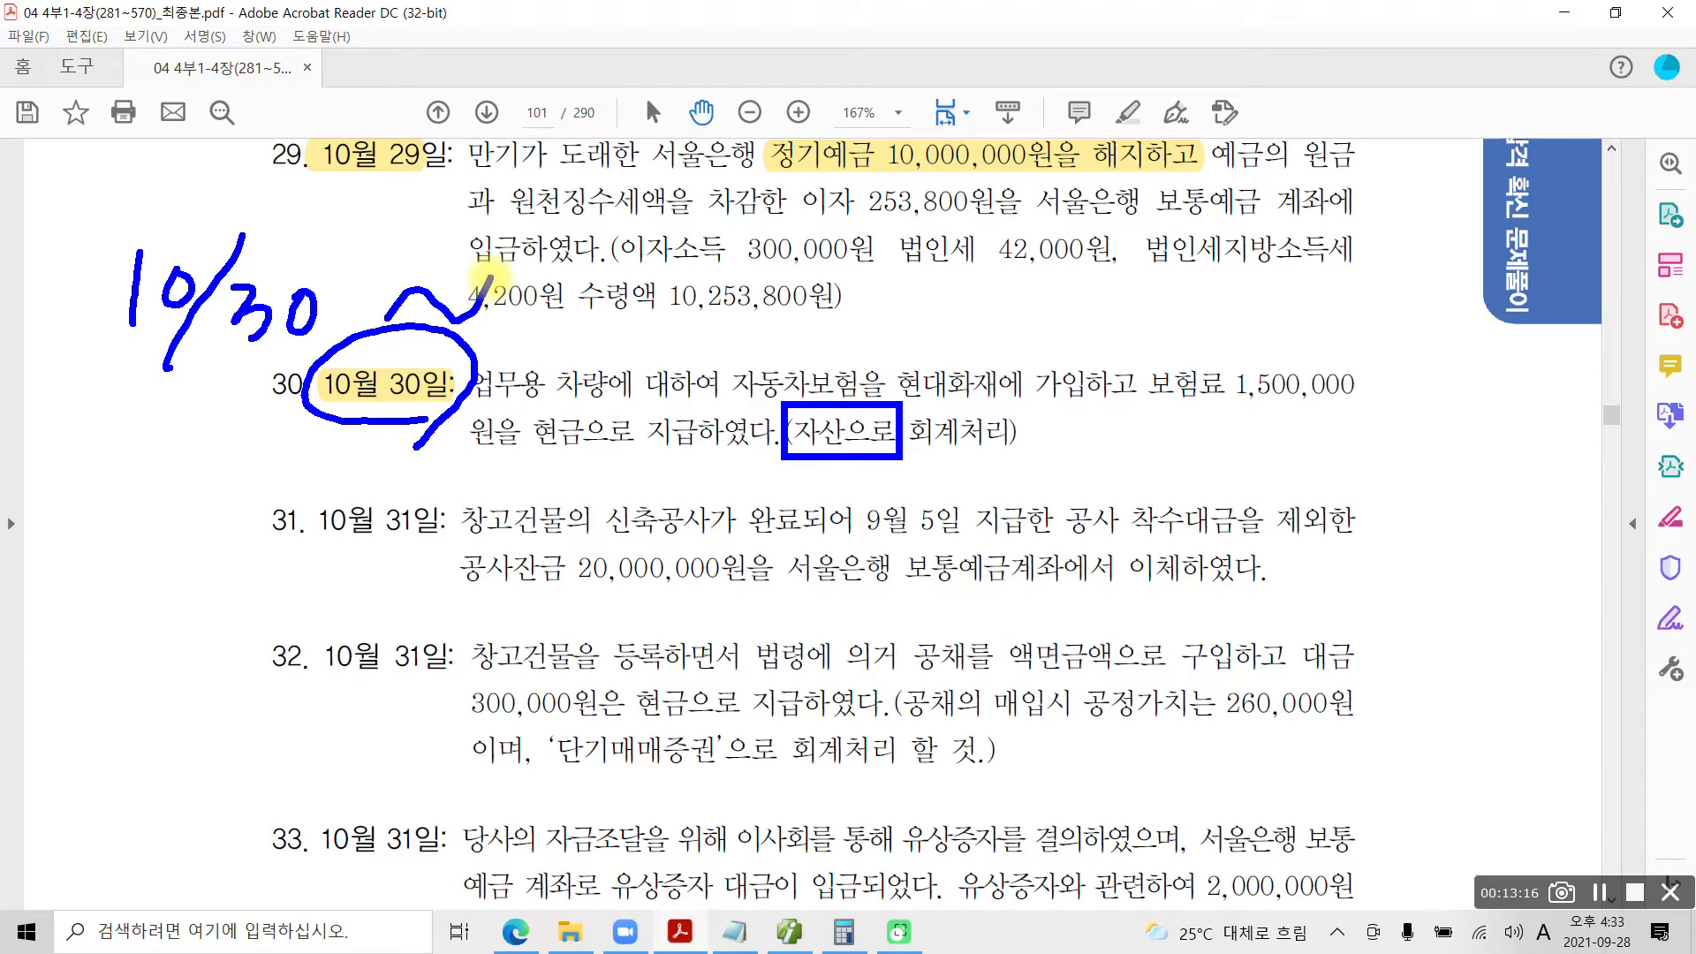
drag(586, 271, 563, 314)
drag(609, 283, 622, 284)
drag(699, 244, 623, 371)
mouse_move(695, 302)
mouse_down()
mouse_move(729, 327)
mouse_move(751, 311)
mouse_move(746, 358)
mouse_up()
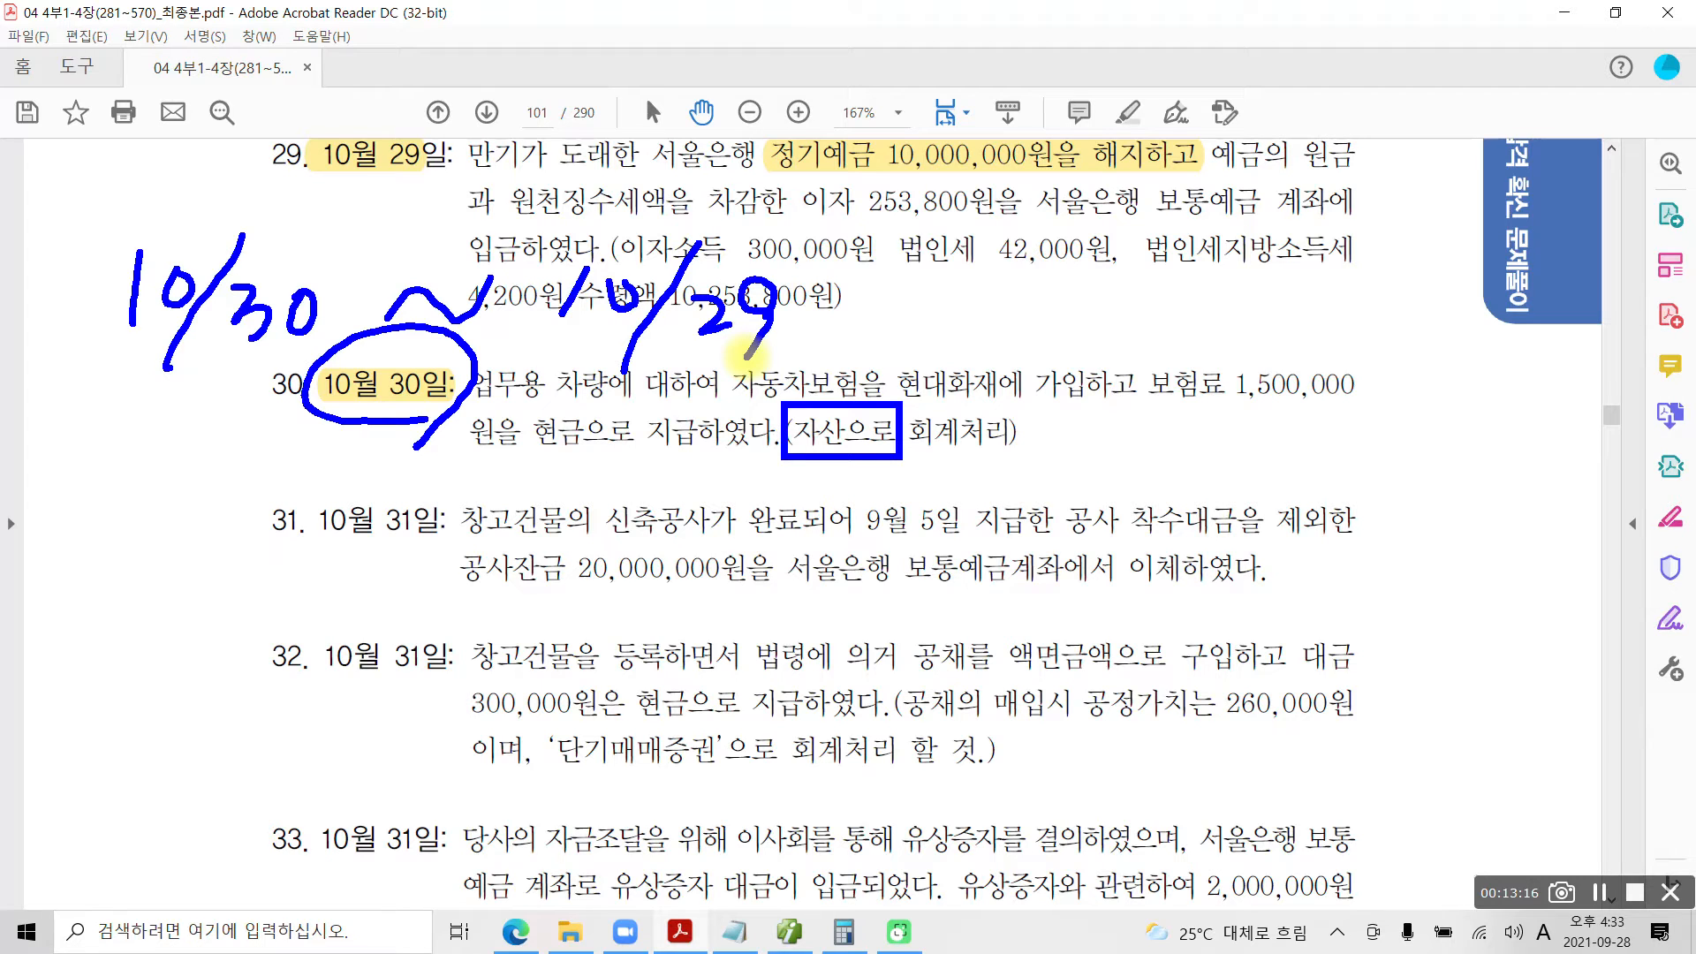
Handwrite the current-period share 당기 2달 below the insurance period note.
drag(149, 422, 205, 461)
mouse_move(219, 403)
mouse_down()
mouse_move(212, 463)
mouse_move(252, 437)
mouse_up()
drag(196, 484, 265, 491)
drag(308, 421, 290, 529)
mouse_move(381, 461)
mouse_down()
mouse_move(416, 441)
mouse_move(470, 511)
mouse_up()
drag(517, 431, 516, 470)
mouse_move(530, 430)
mouse_down()
mouse_move(527, 487)
mouse_move(574, 440)
mouse_up()
drag(504, 496, 557, 512)
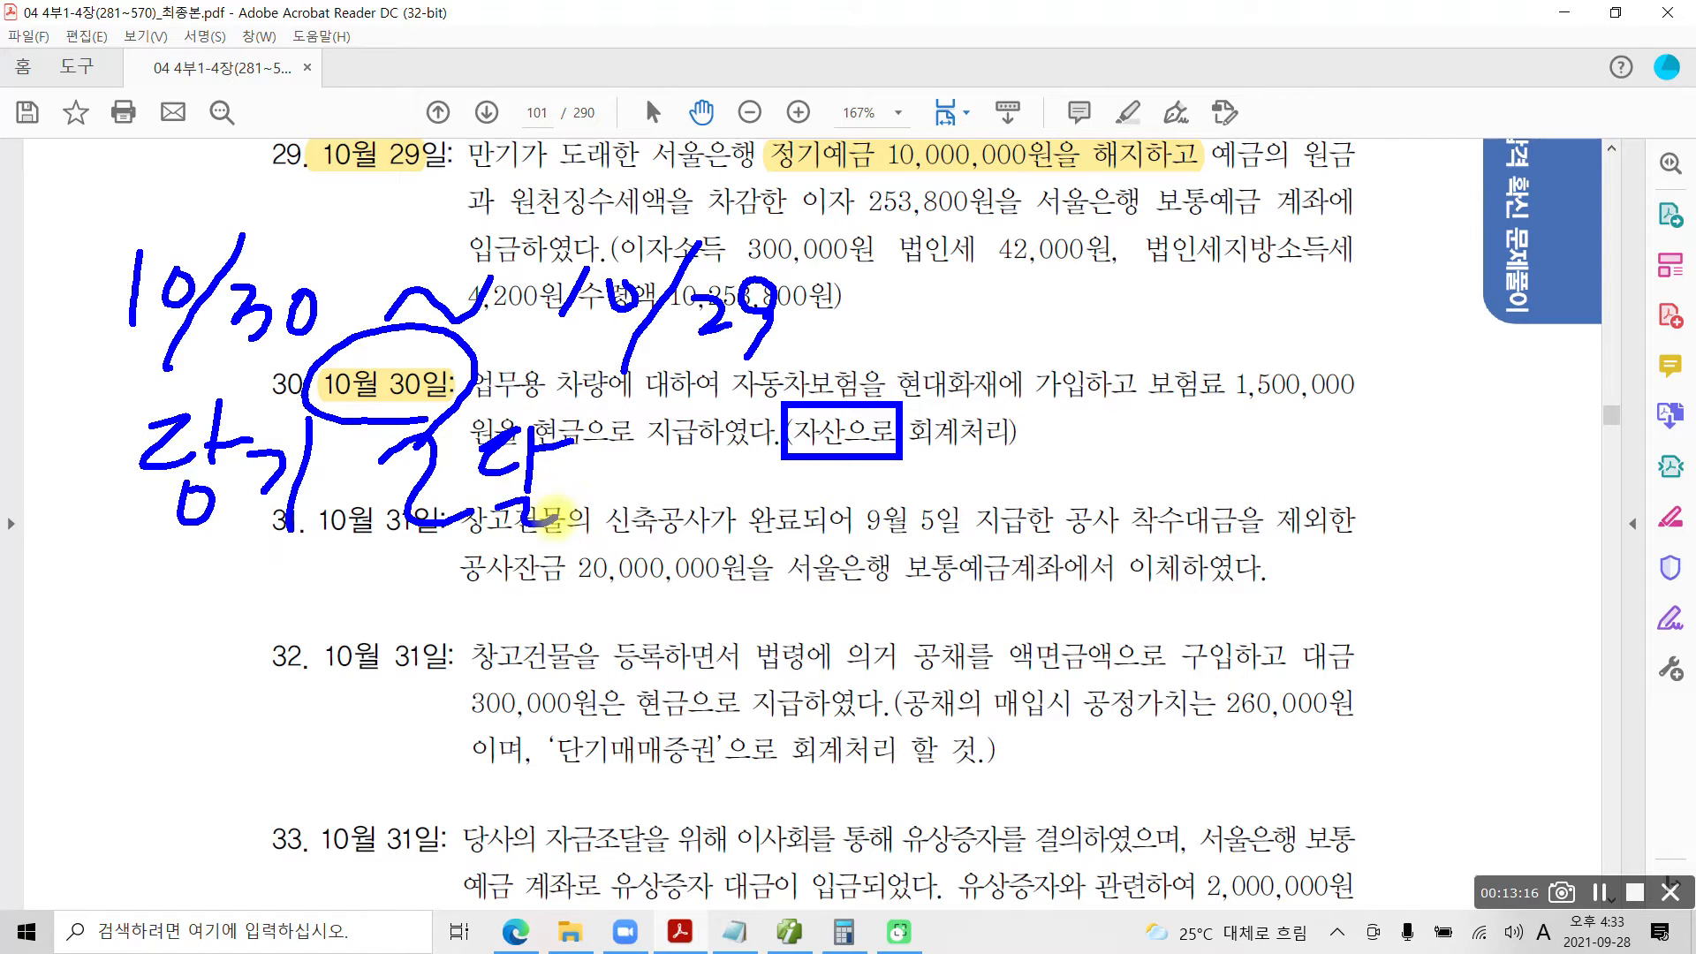
Handwrite the next-period share 차기 10달 below the 당기 2달 note.
drag(137, 549, 187, 568)
mouse_move(123, 604)
mouse_down()
mouse_move(168, 654)
mouse_move(212, 663)
mouse_up()
mouse_move(216, 570)
mouse_down()
mouse_move(212, 649)
mouse_move(265, 610)
mouse_move(283, 650)
mouse_up()
drag(307, 583, 303, 675)
drag(412, 603, 402, 673)
drag(464, 608, 468, 611)
mouse_move(514, 602)
mouse_down()
mouse_move(548, 590)
mouse_move(581, 632)
mouse_up()
drag(601, 596, 623, 594)
drag(554, 648, 598, 682)
Circle the insurance period and 차기 10달, tick 자산으로 and the start date, cross the notes out, and clear all pen marks.
mouse_move(95, 378)
mouse_down()
mouse_move(817, 371)
mouse_move(477, 210)
mouse_move(102, 289)
mouse_move(108, 357)
mouse_up()
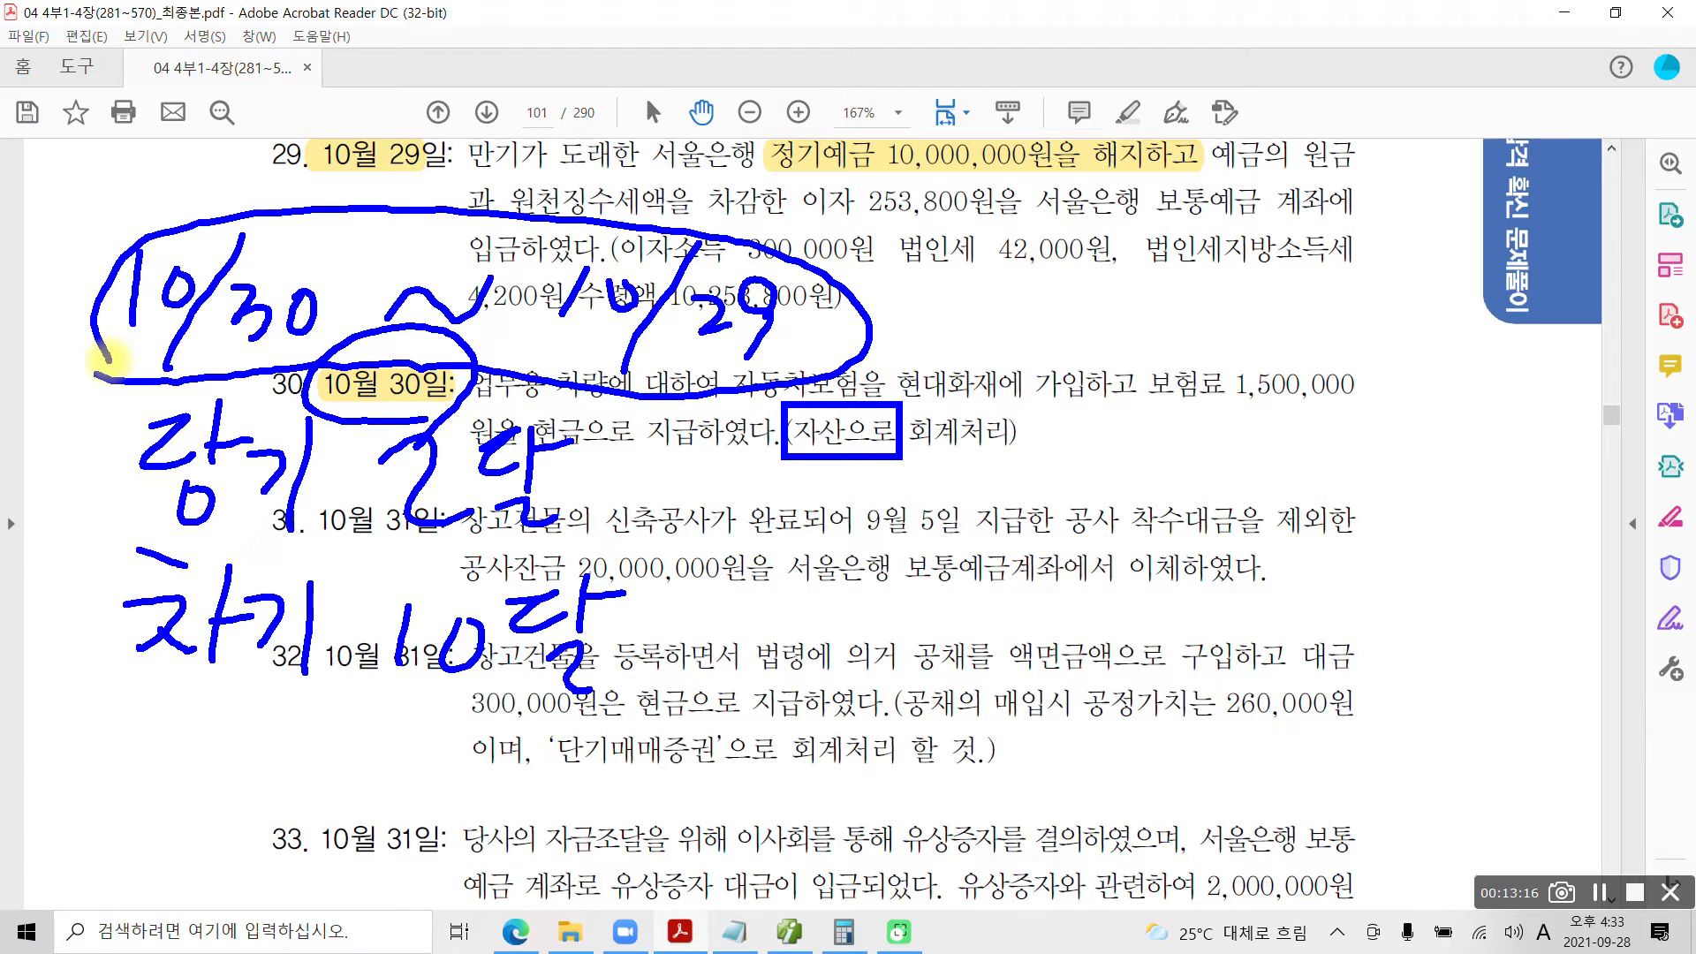
mouse_move(137, 698)
mouse_down()
mouse_move(698, 658)
mouse_move(256, 546)
mouse_move(142, 693)
mouse_up()
mouse_move(829, 471)
mouse_down()
mouse_move(848, 494)
mouse_move(888, 451)
mouse_up()
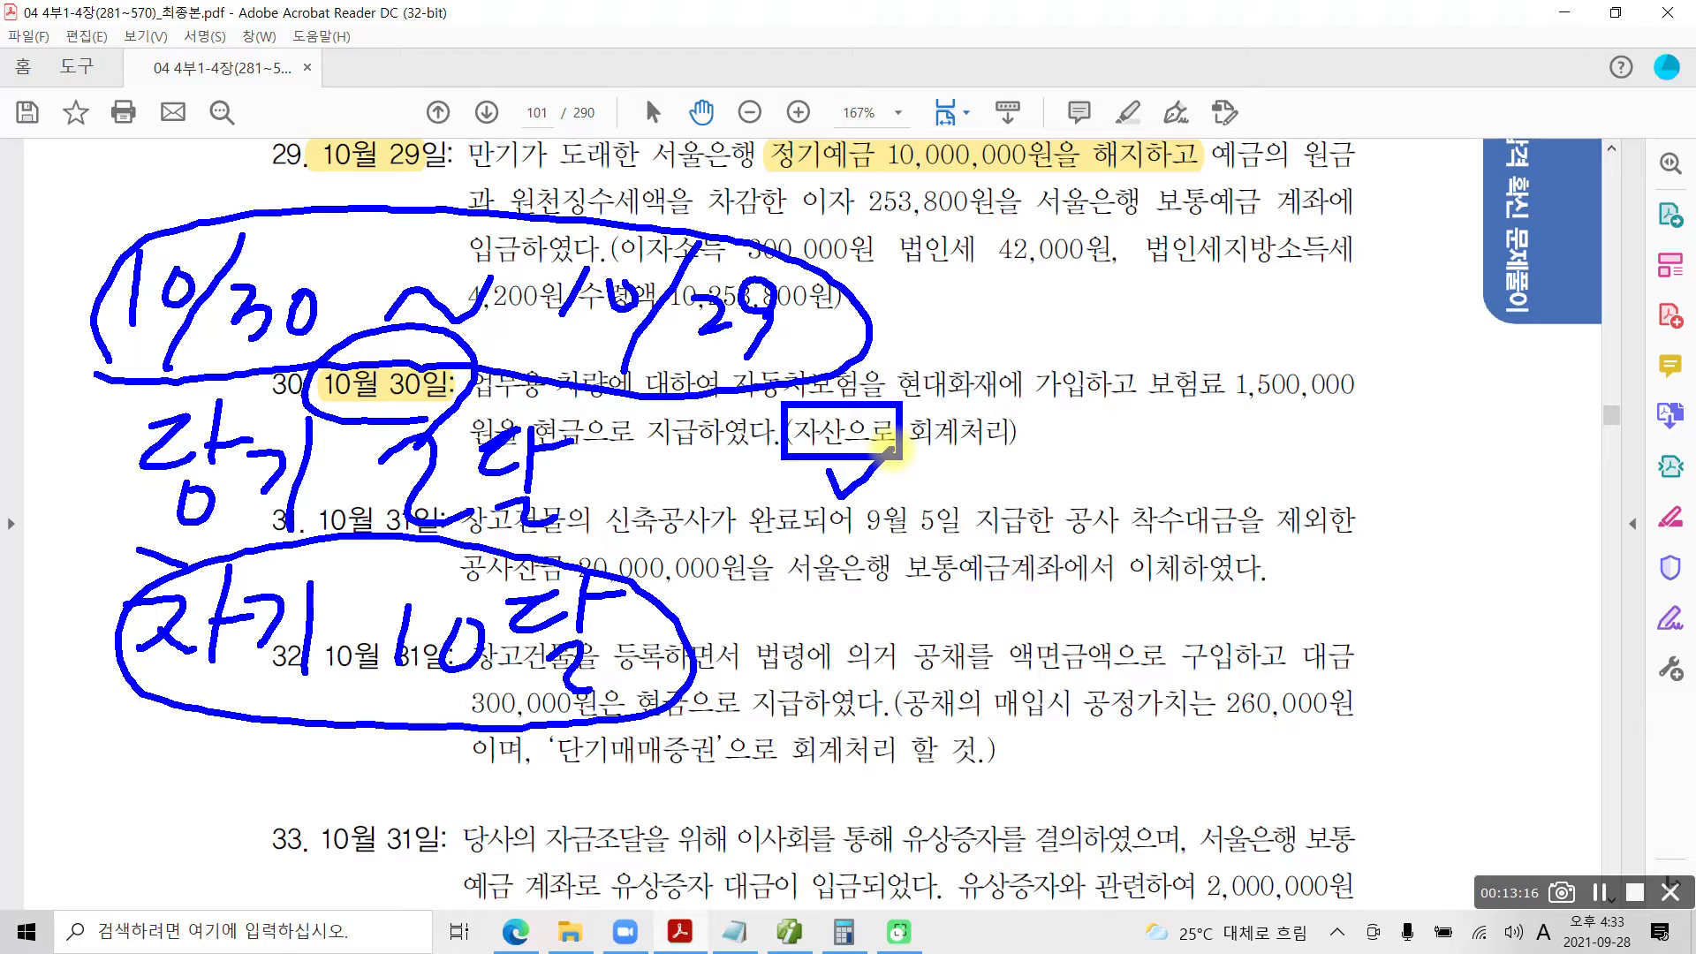
drag(170, 219, 227, 194)
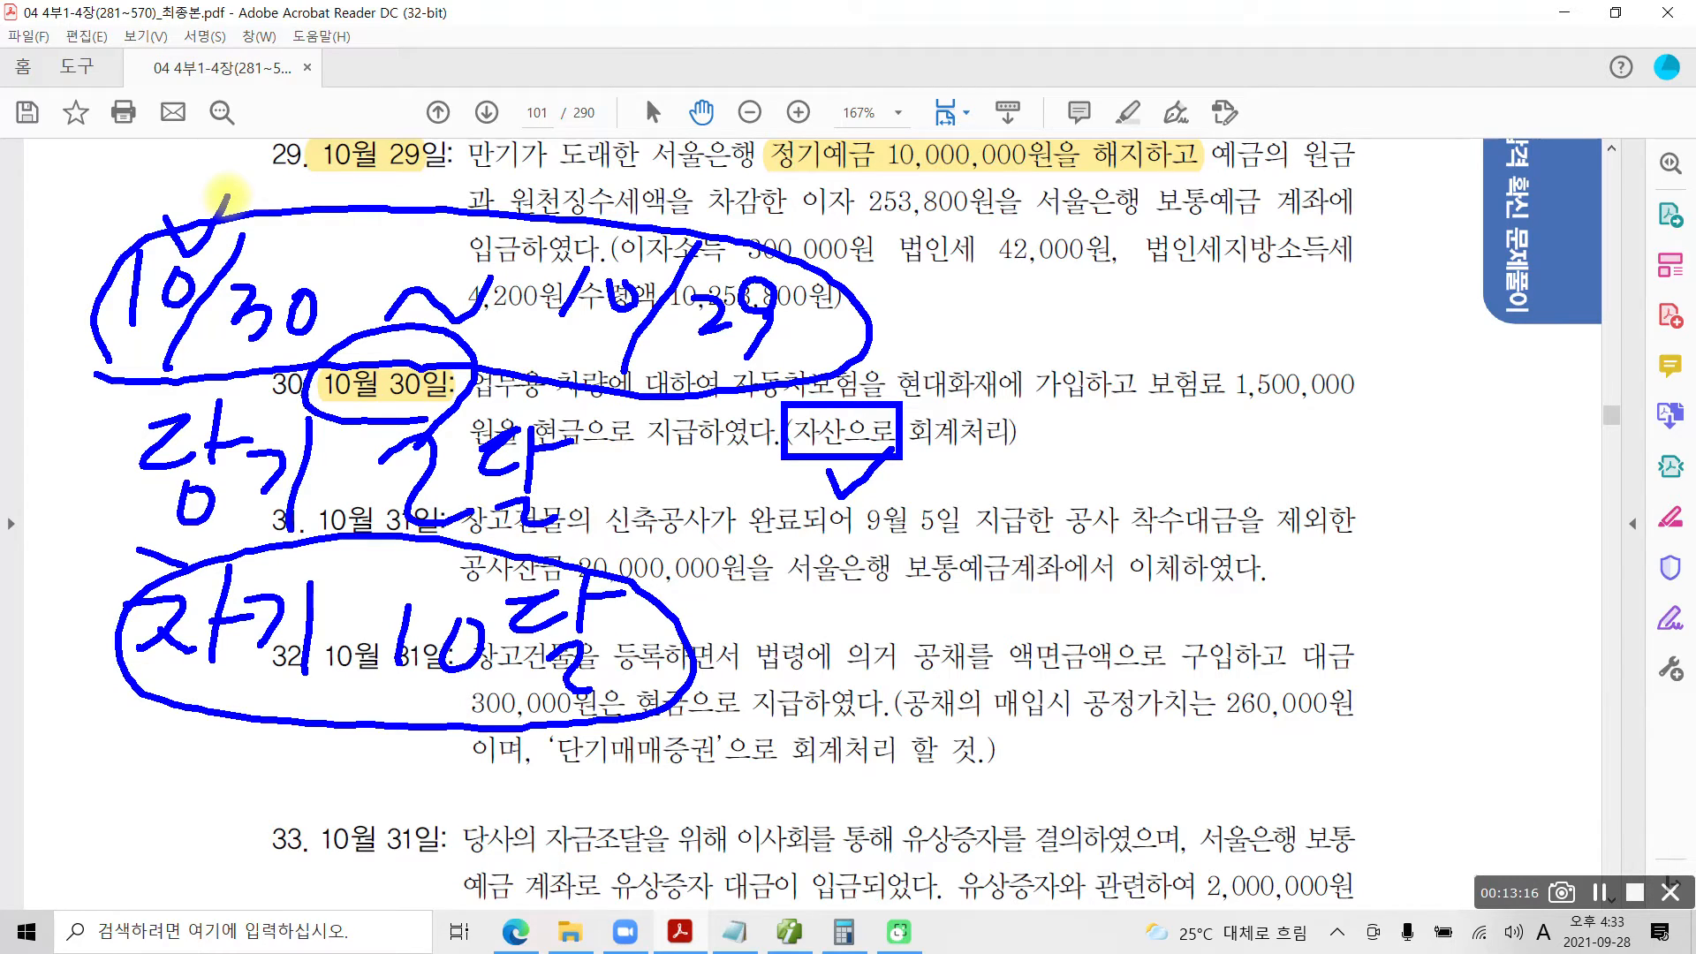
mouse_move(588, 274)
mouse_down()
mouse_move(508, 428)
mouse_move(323, 650)
mouse_up()
drag(404, 240, 658, 672)
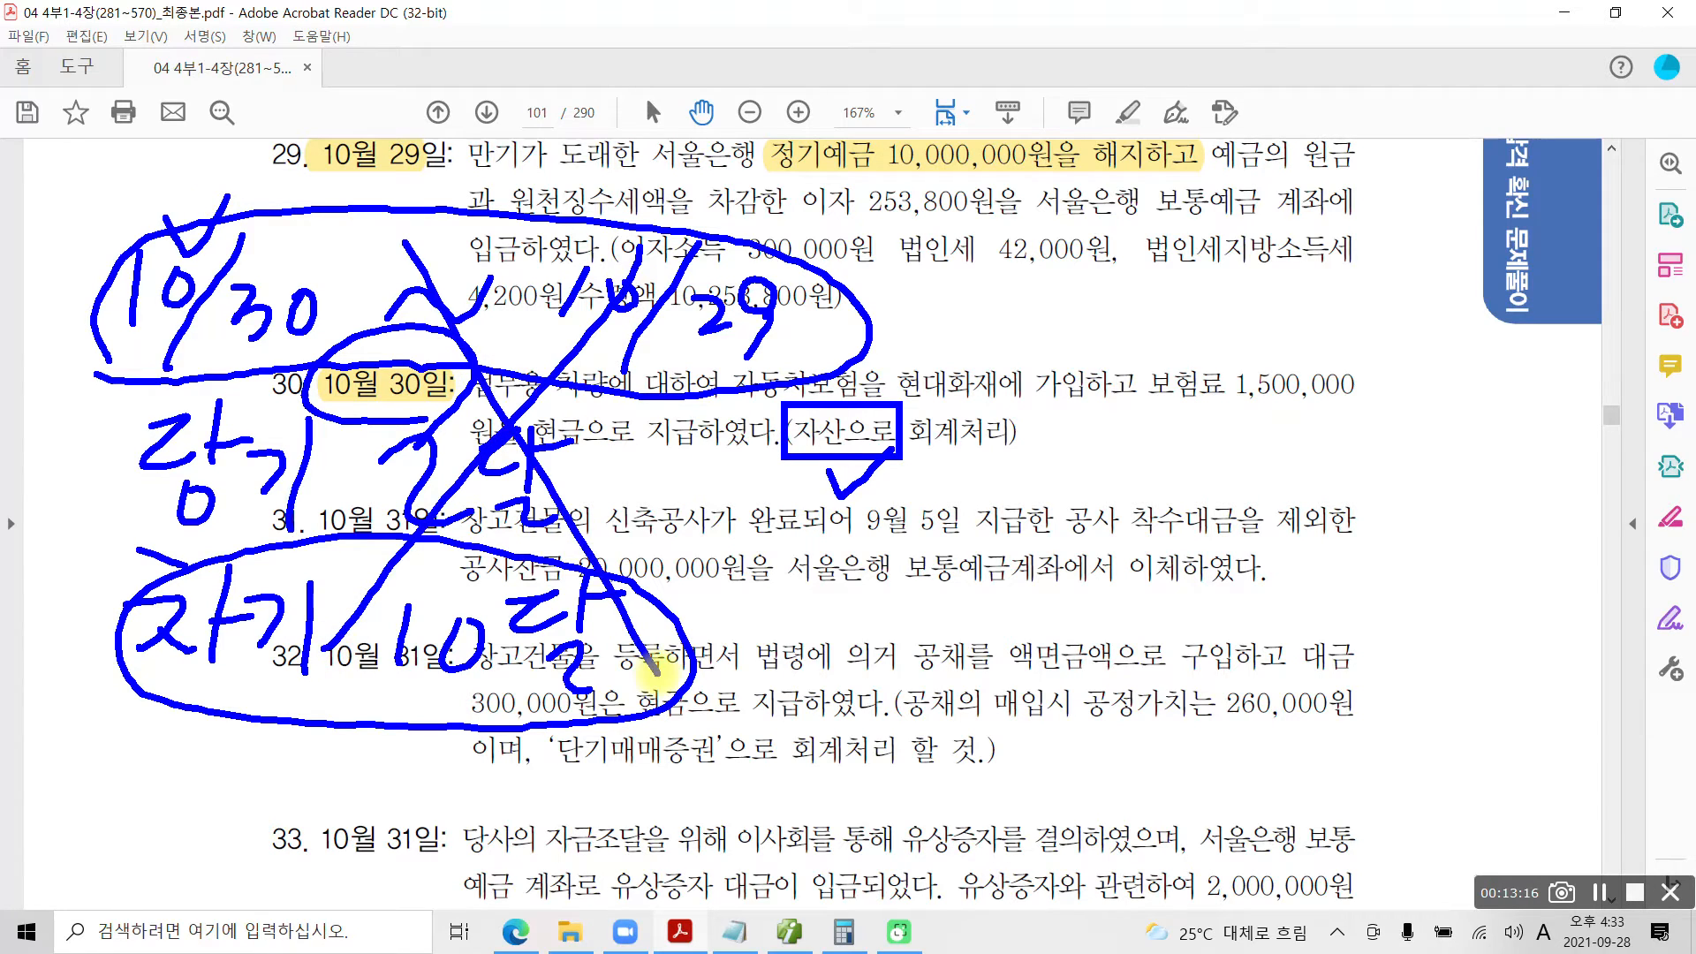
key(Escape)
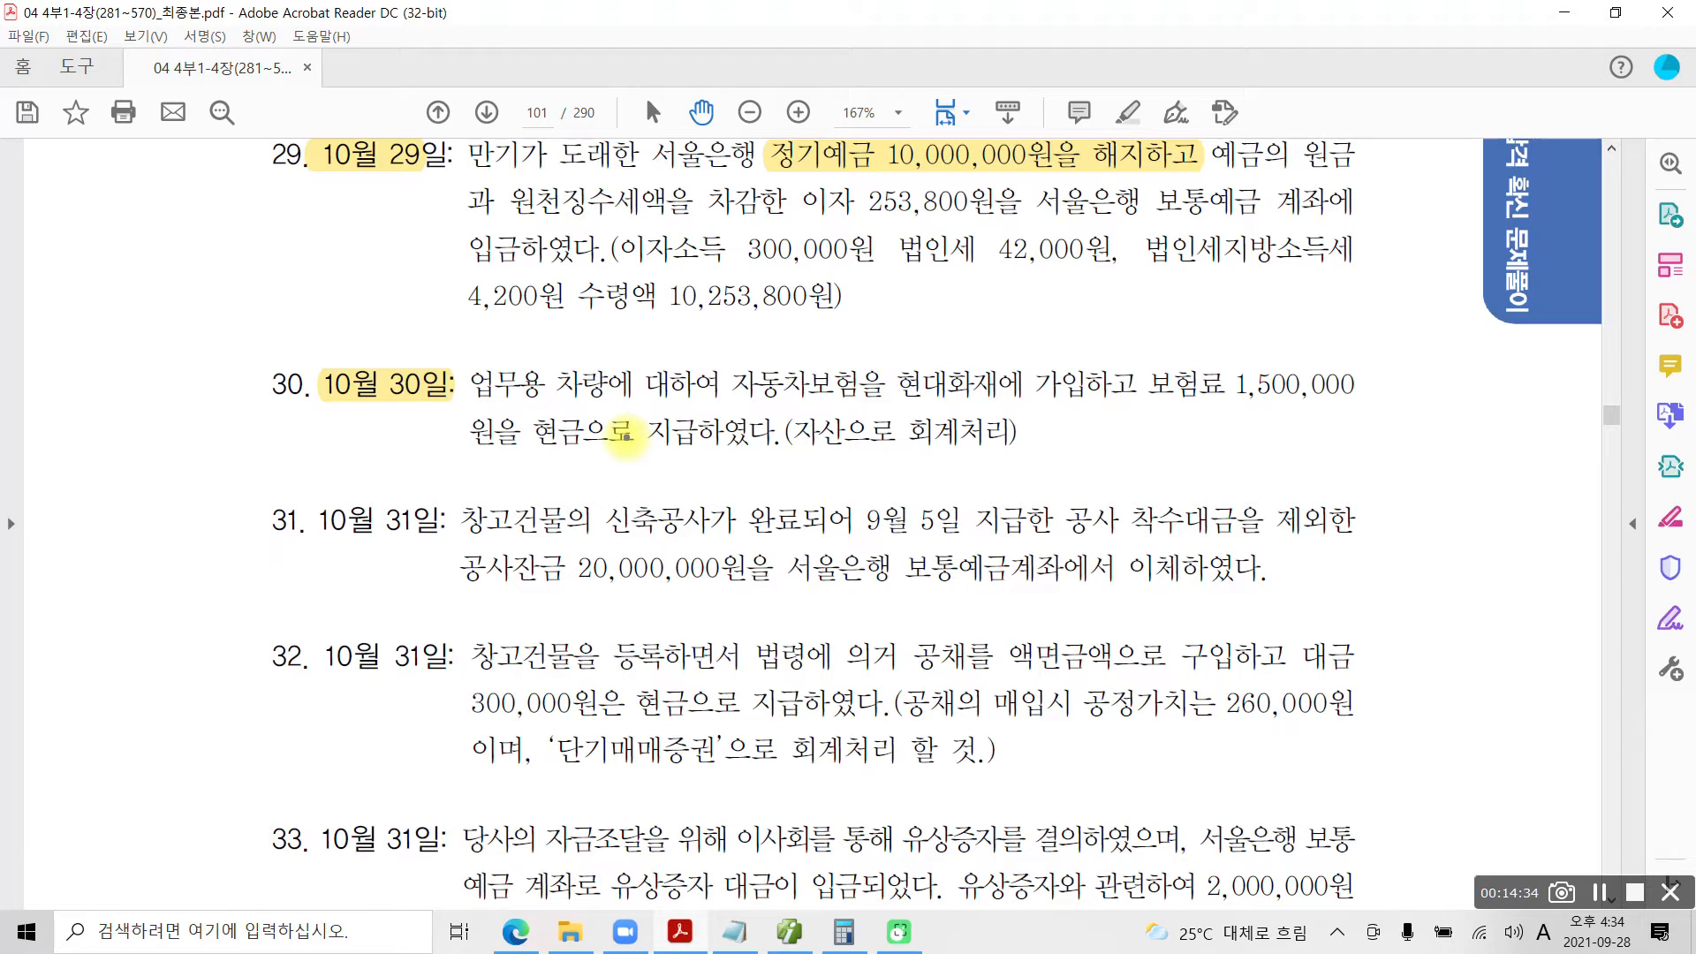
Circle 보험료 and underline 자산으로 in problem 30, handwrite 선급비용 below, and clear the pen marks.
mouse_move(1209, 424)
mouse_down()
mouse_move(1148, 333)
mouse_move(1230, 415)
mouse_up()
drag(769, 452, 875, 456)
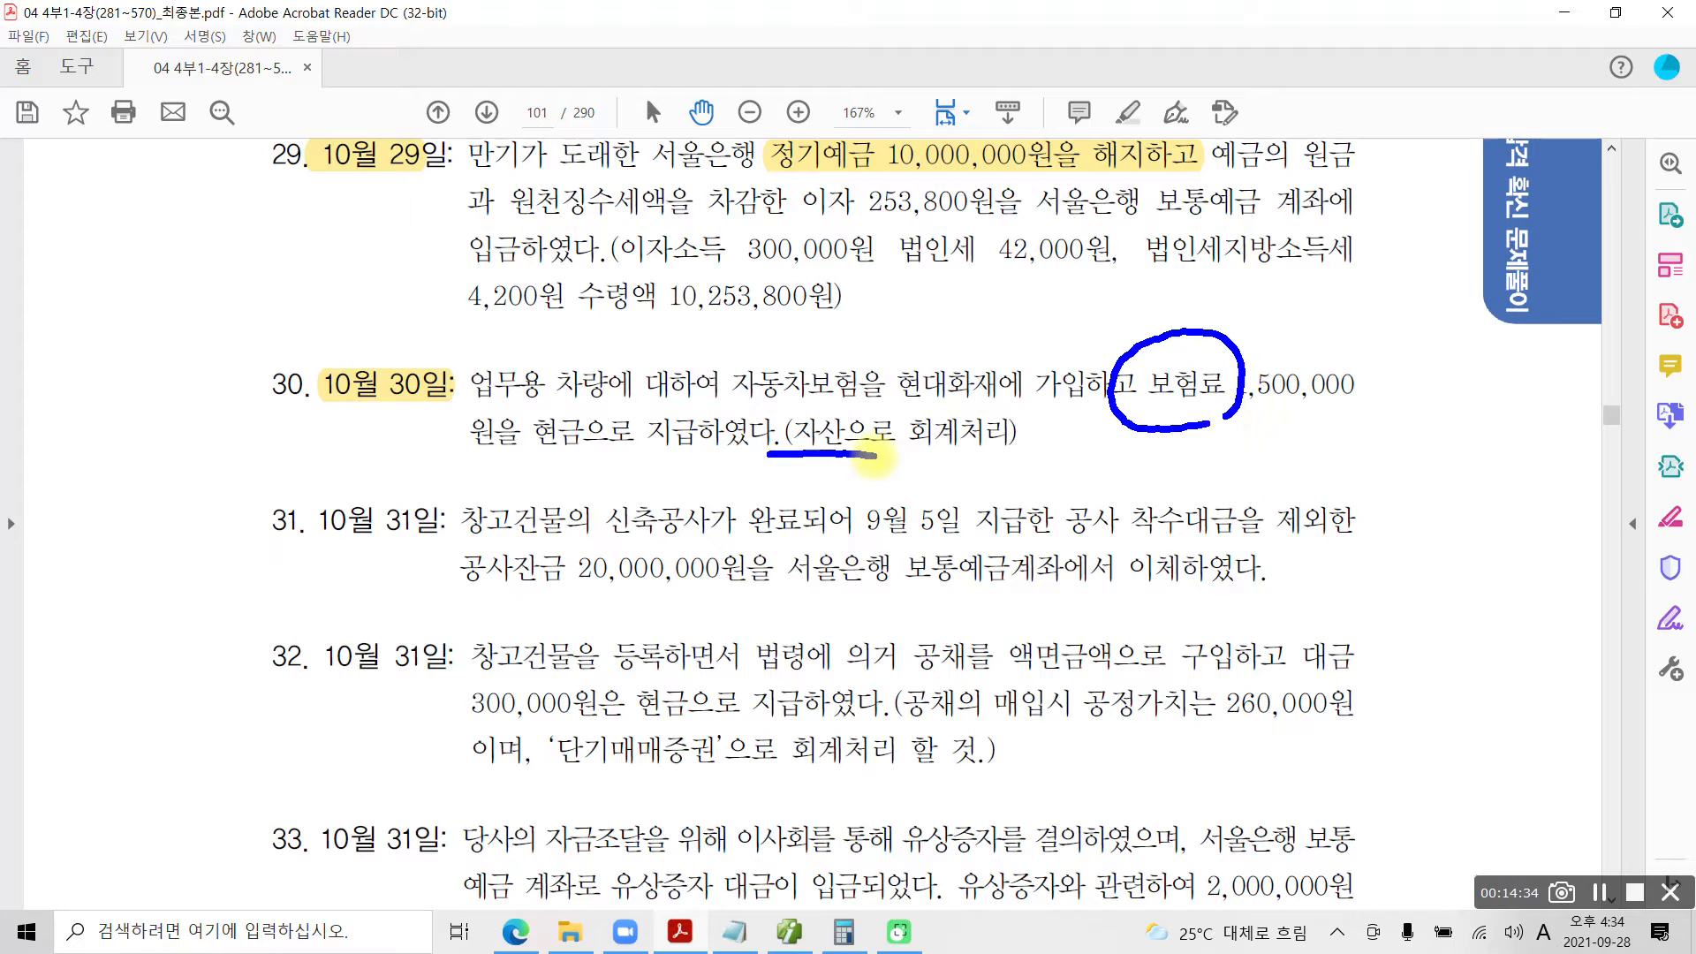
mouse_move(579, 445)
mouse_down()
mouse_move(526, 499)
mouse_move(609, 477)
mouse_move(623, 530)
mouse_move(680, 486)
mouse_move(636, 548)
mouse_move(733, 489)
mouse_move(768, 522)
mouse_move(848, 433)
mouse_move(835, 523)
mouse_move(853, 517)
mouse_up()
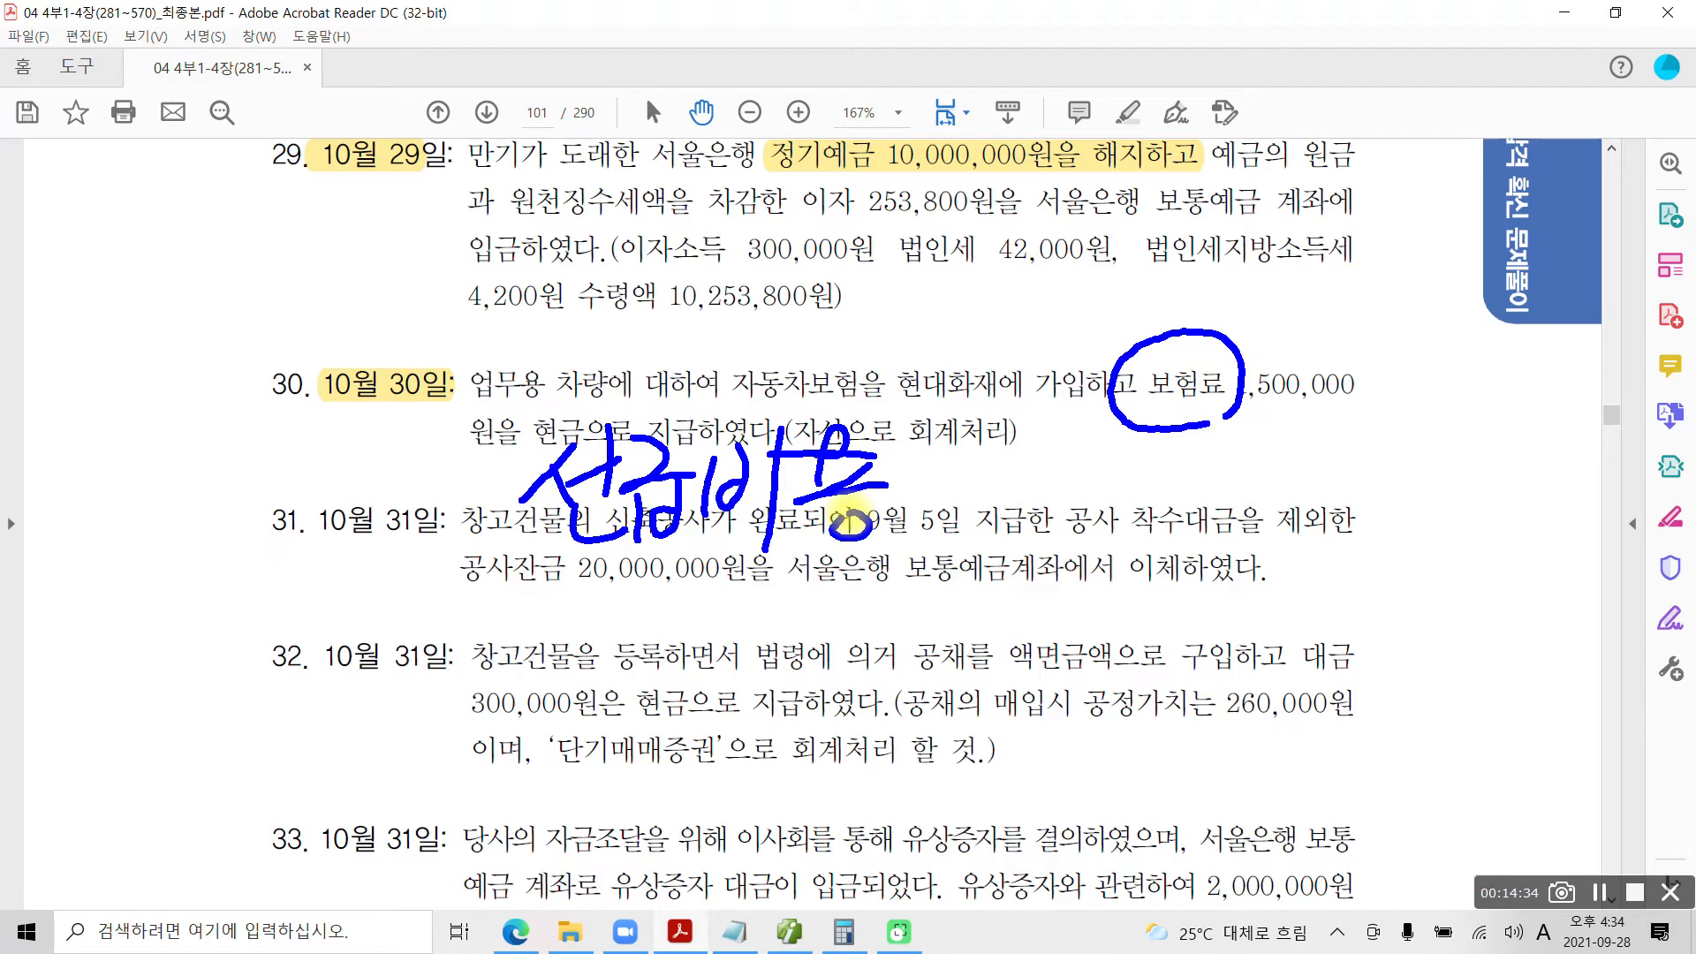
key(Escape)
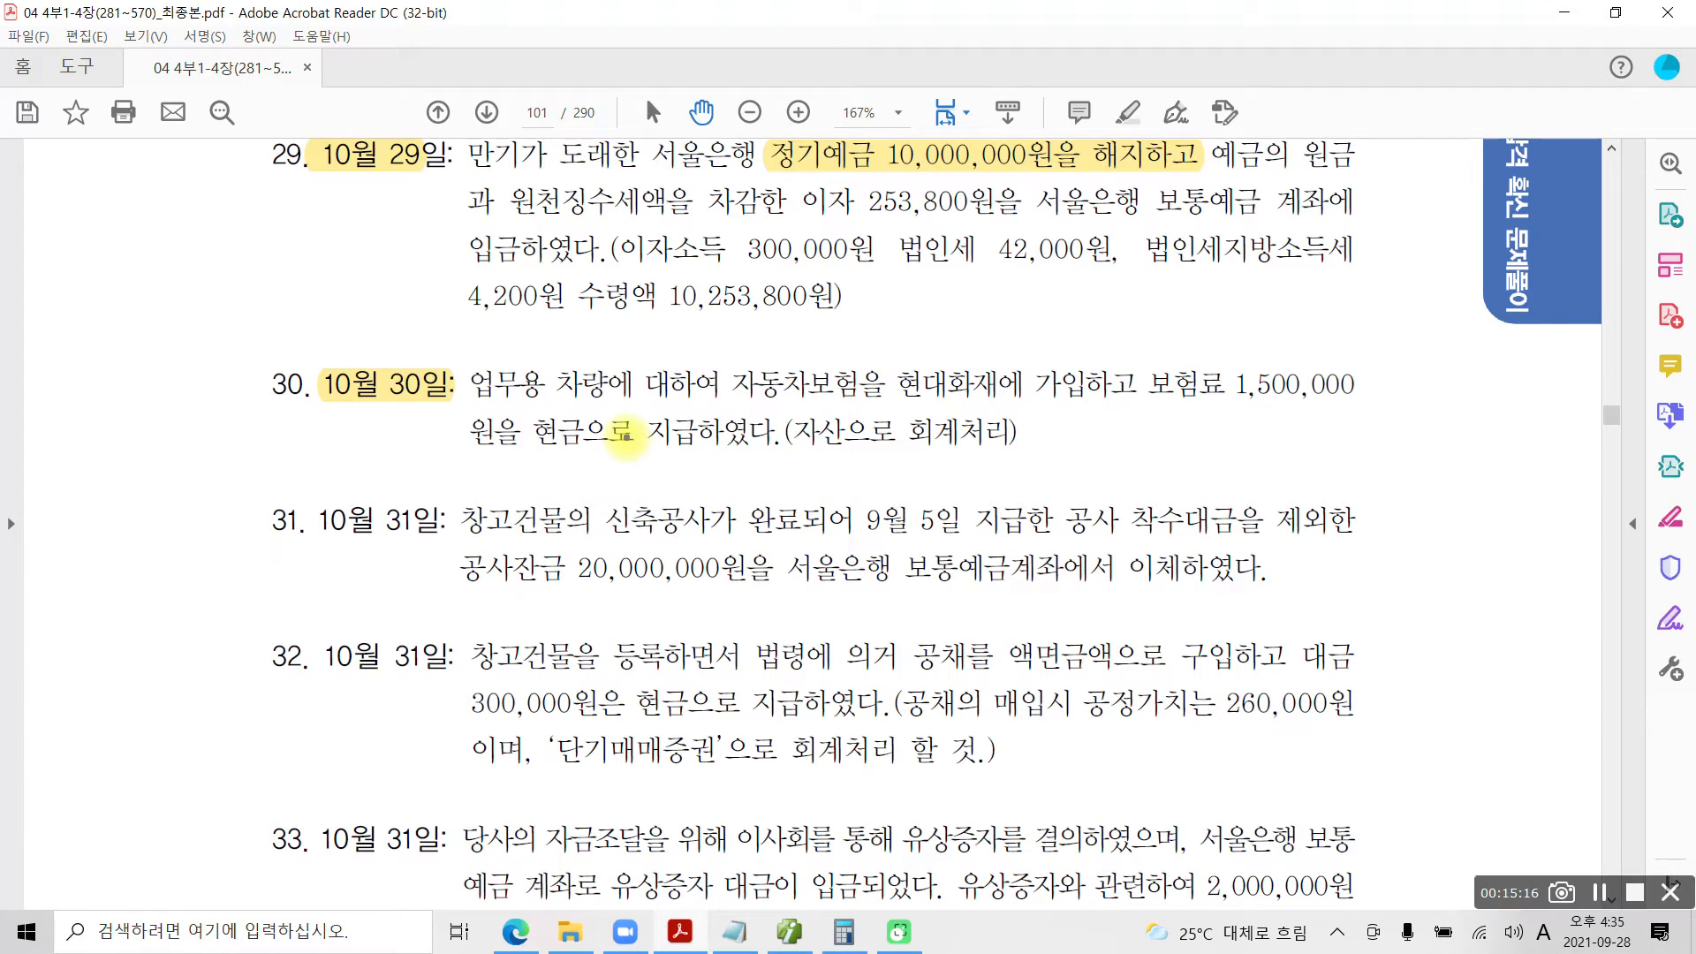
Box 자산으로 in problem 30, underline 자동차보험 and 보험료, handwrite 선급비용 beside the box, and clear the pen marks.
mouse_move(788, 395)
mouse_down()
mouse_move(795, 484)
mouse_move(730, 389)
mouse_move(716, 395)
mouse_up()
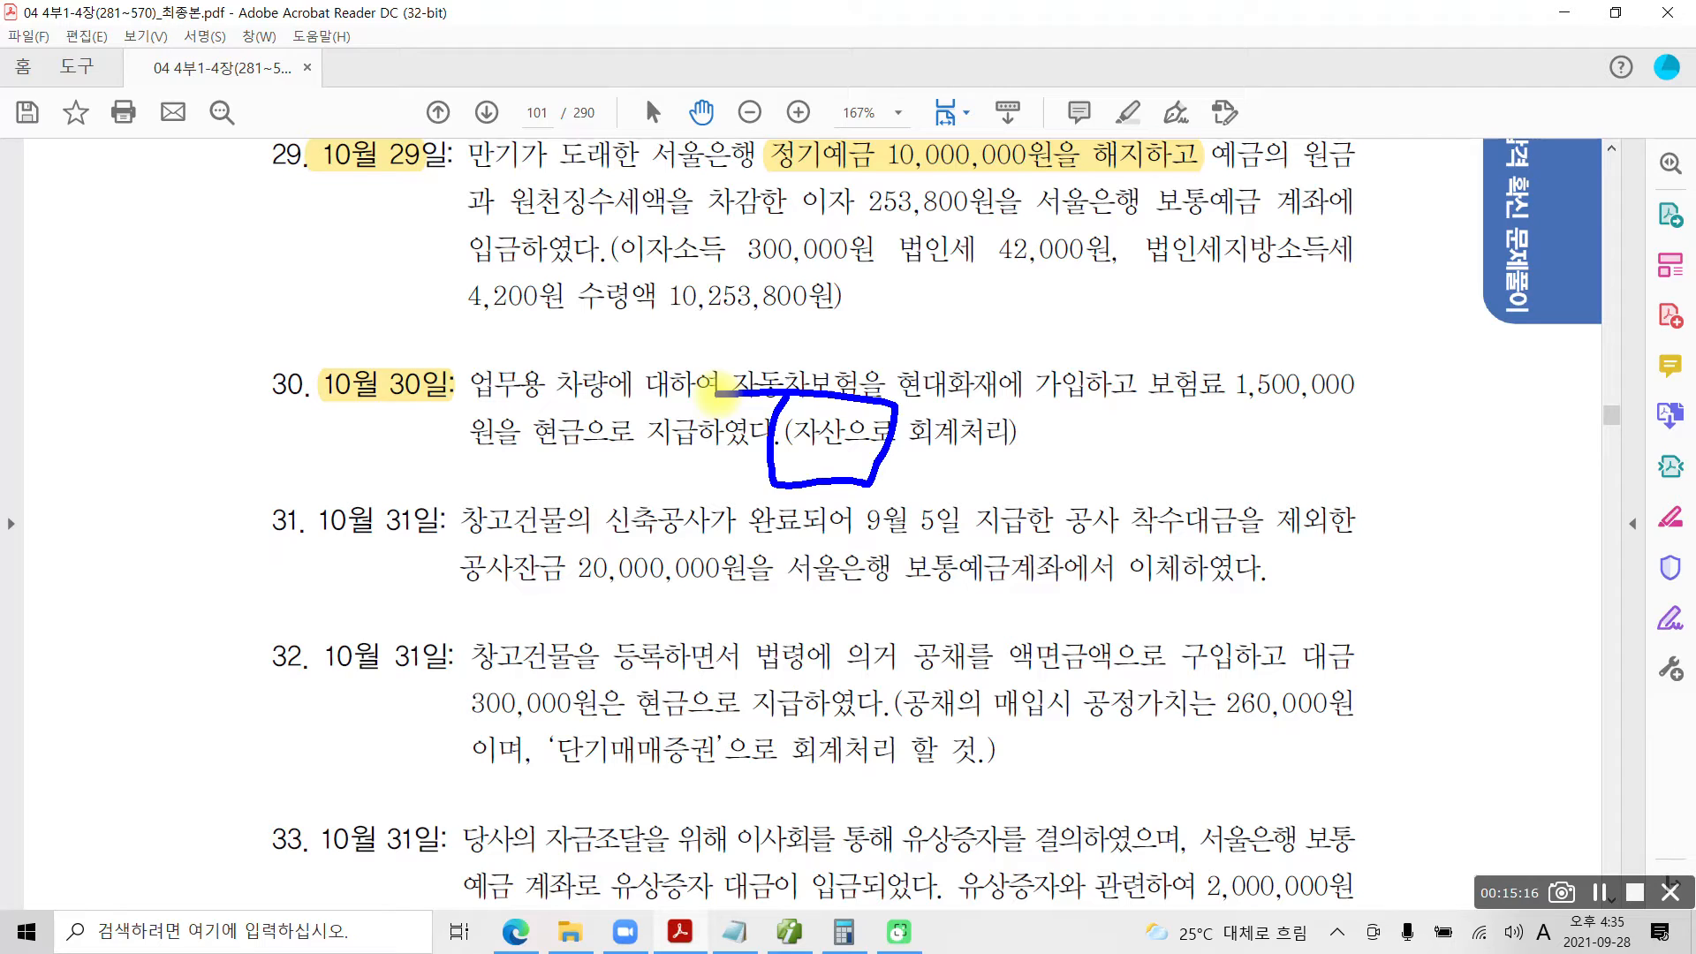
drag(1064, 418, 1013, 473)
mouse_move(1041, 453)
mouse_down()
mouse_move(1072, 476)
mouse_move(1102, 435)
mouse_up()
drag(1105, 408, 1094, 510)
mouse_move(1120, 415)
mouse_down()
mouse_move(1182, 460)
mouse_move(1173, 529)
mouse_move(1219, 517)
mouse_up()
mouse_move(1206, 460)
mouse_down()
mouse_move(1263, 437)
mouse_move(1250, 556)
mouse_up()
mouse_move(1307, 415)
mouse_down()
mouse_move(1332, 432)
mouse_move(1301, 461)
mouse_up()
mouse_move(1276, 484)
mouse_down()
mouse_move(1372, 475)
mouse_move(1337, 500)
mouse_up()
drag(1148, 406, 1241, 411)
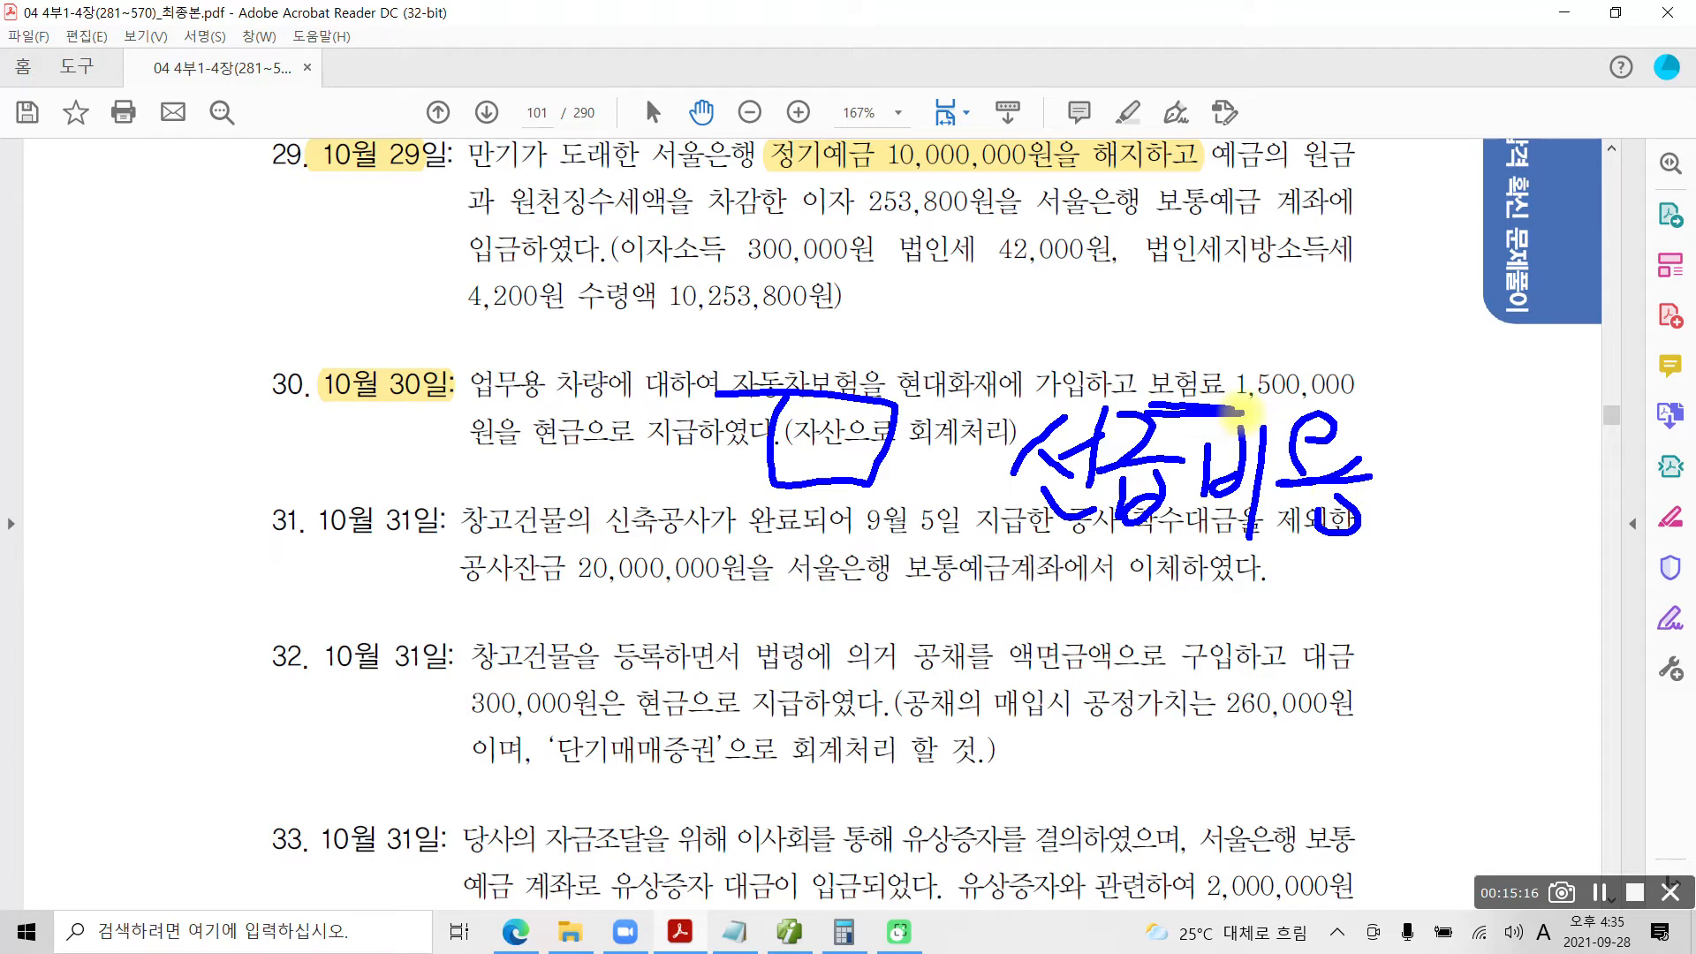
key(Escape)
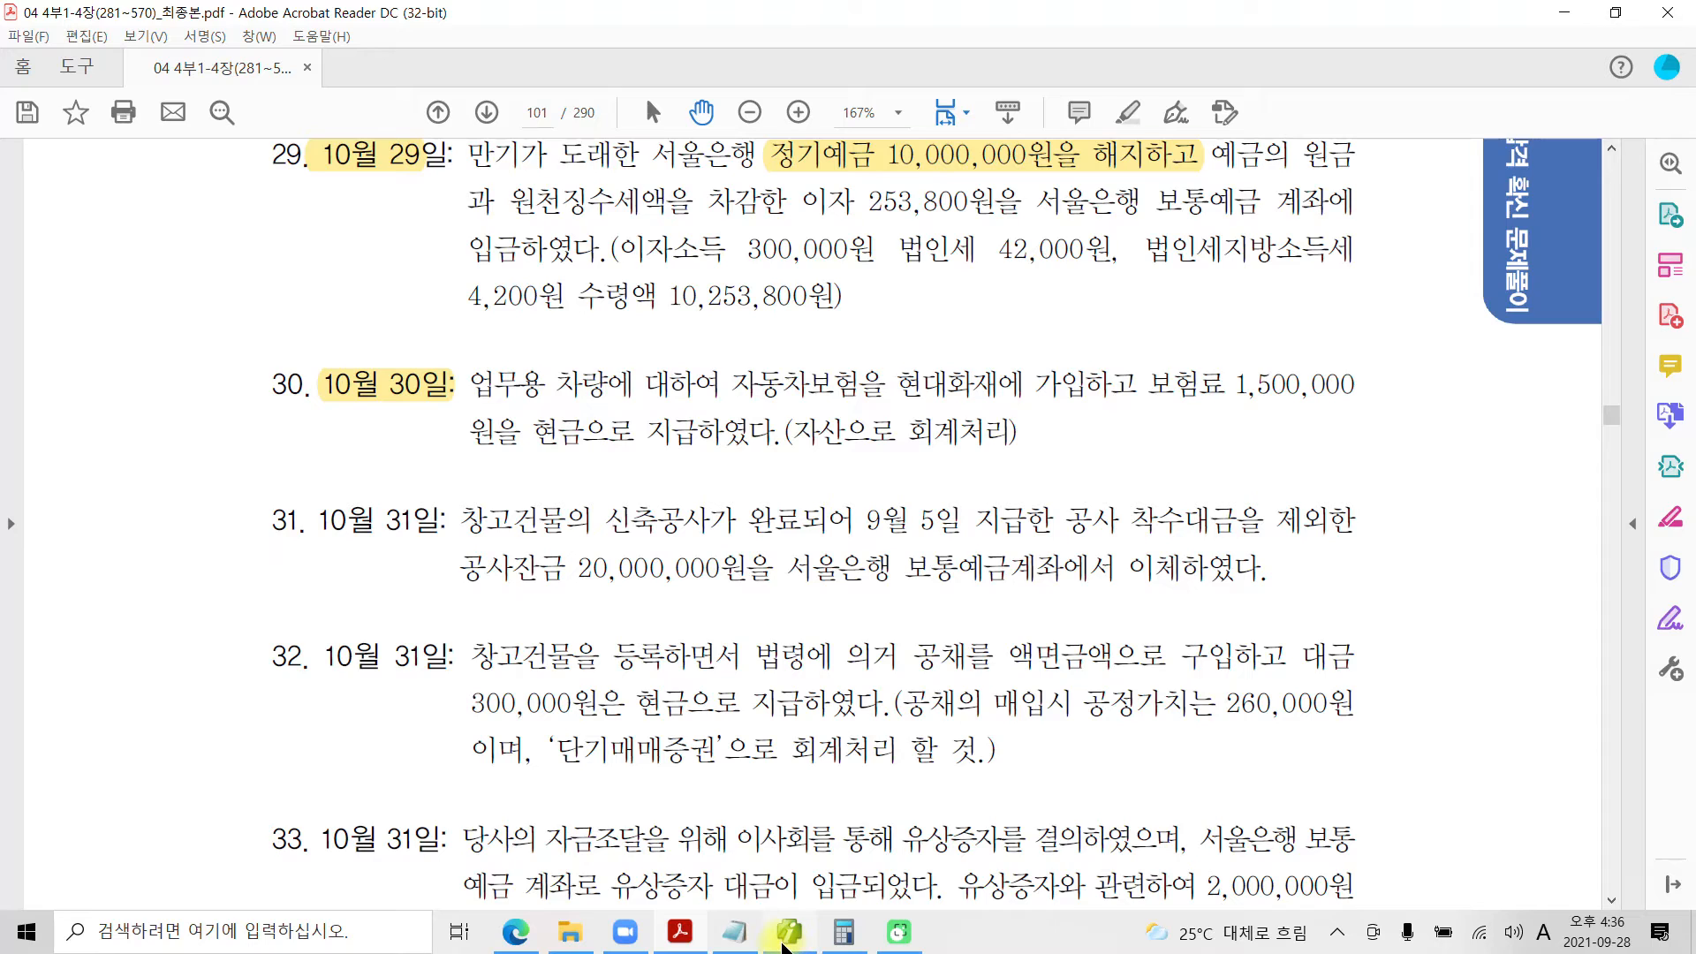
Switch to the 일반전표입력 voucher program and load the vouchers for 30 October.
click(733, 934)
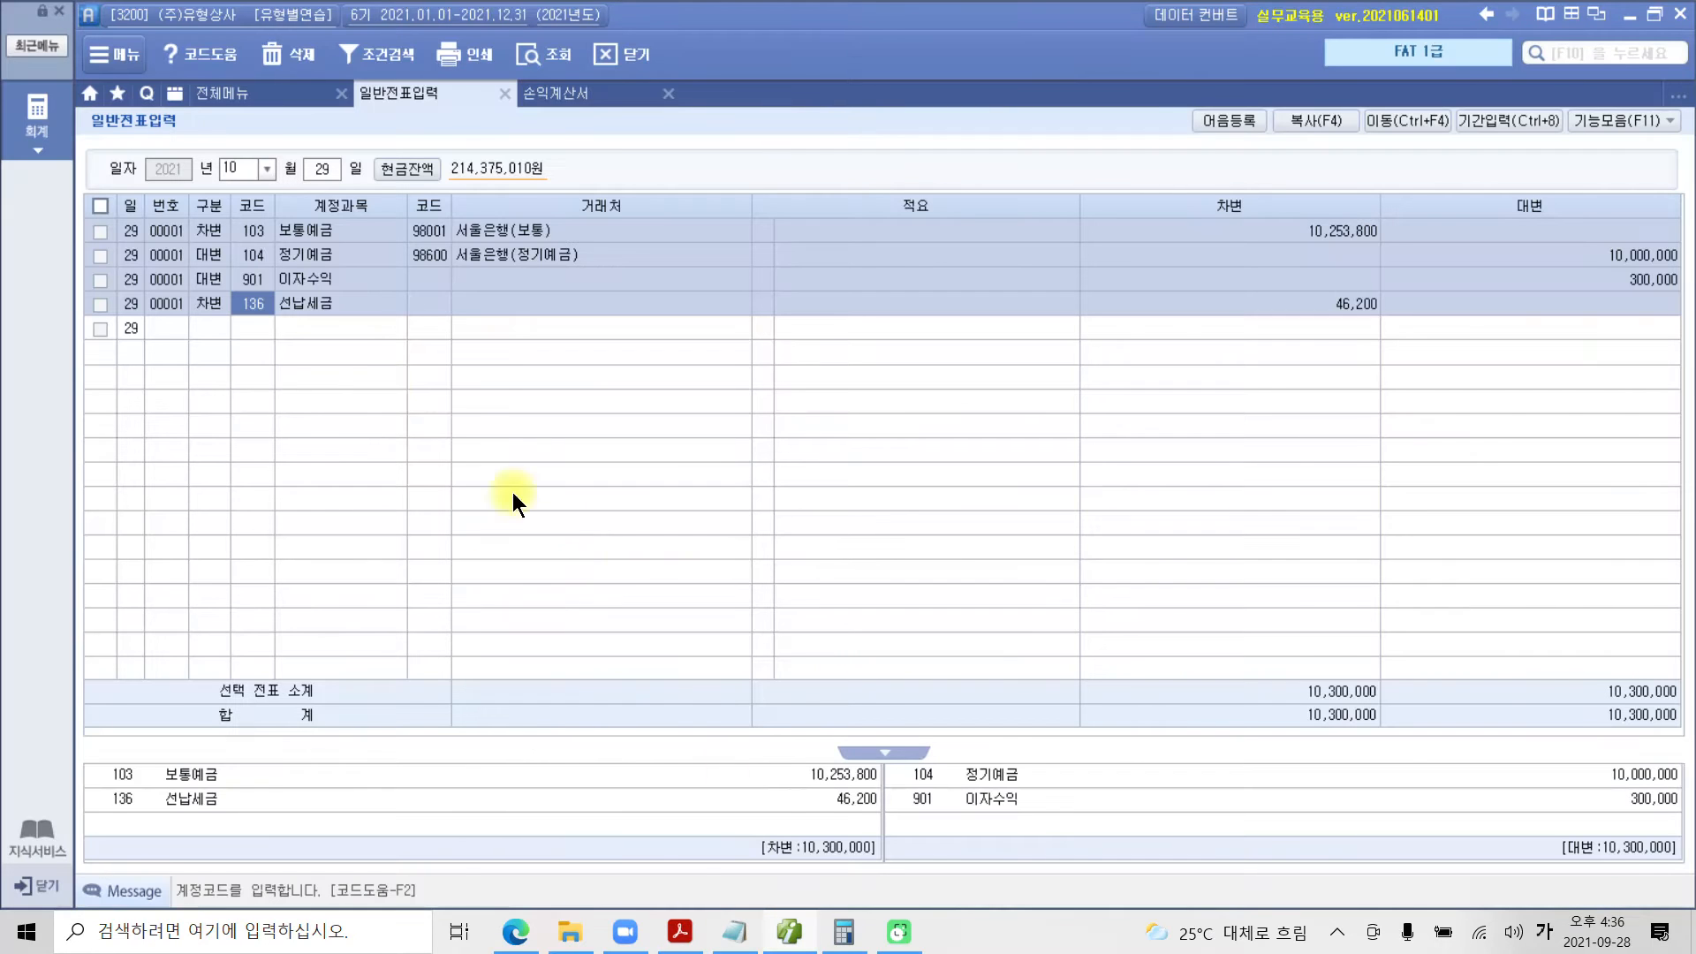
click(336, 169)
text(30)
key(Return)
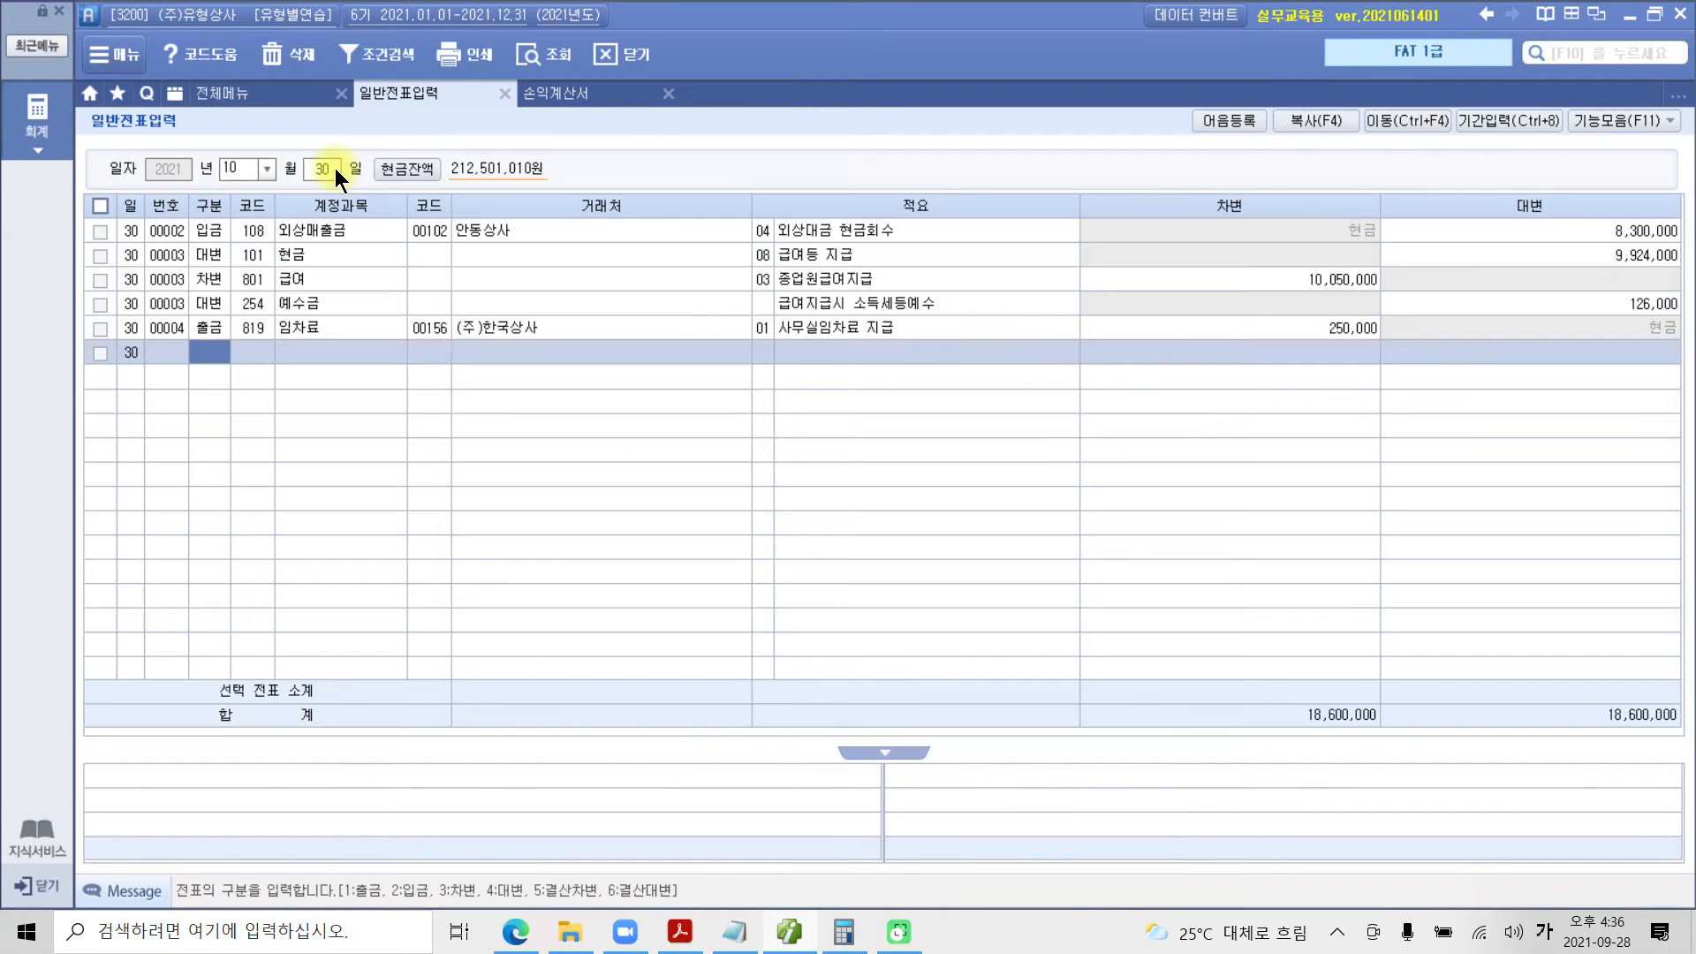
Add a 차변 line on a new row with account 133 선급비용 and amount 1,500,000.
text(ㅂ)
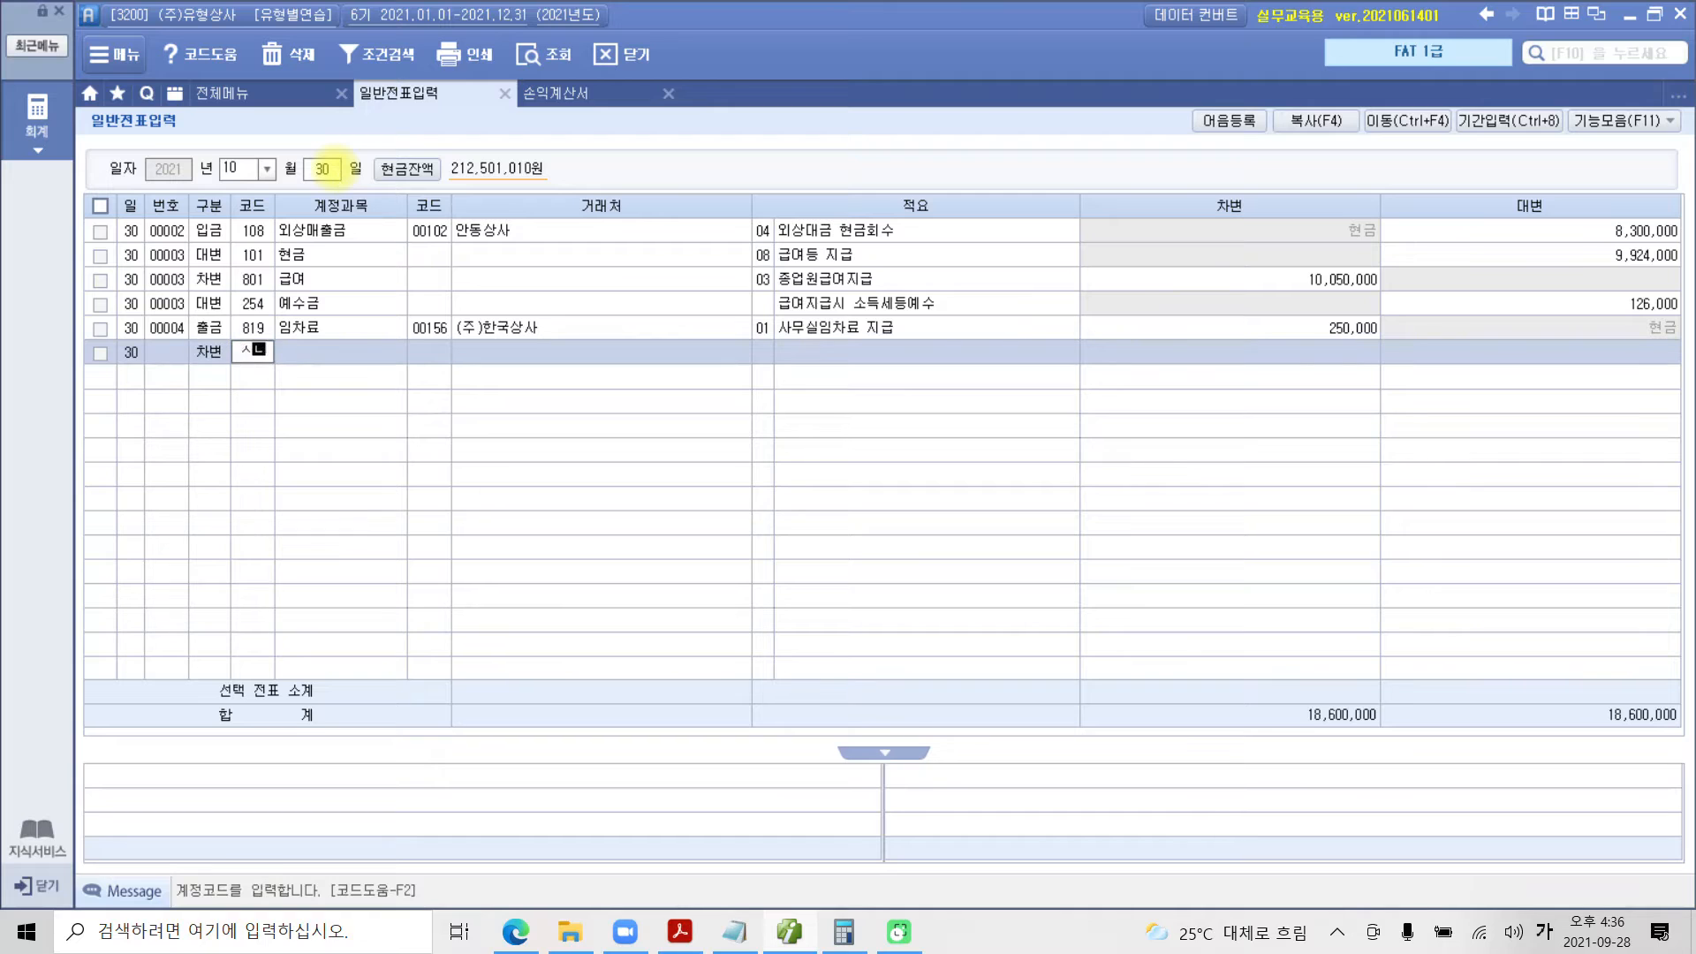
key(BackSpace)
text(선급)
key(Return)
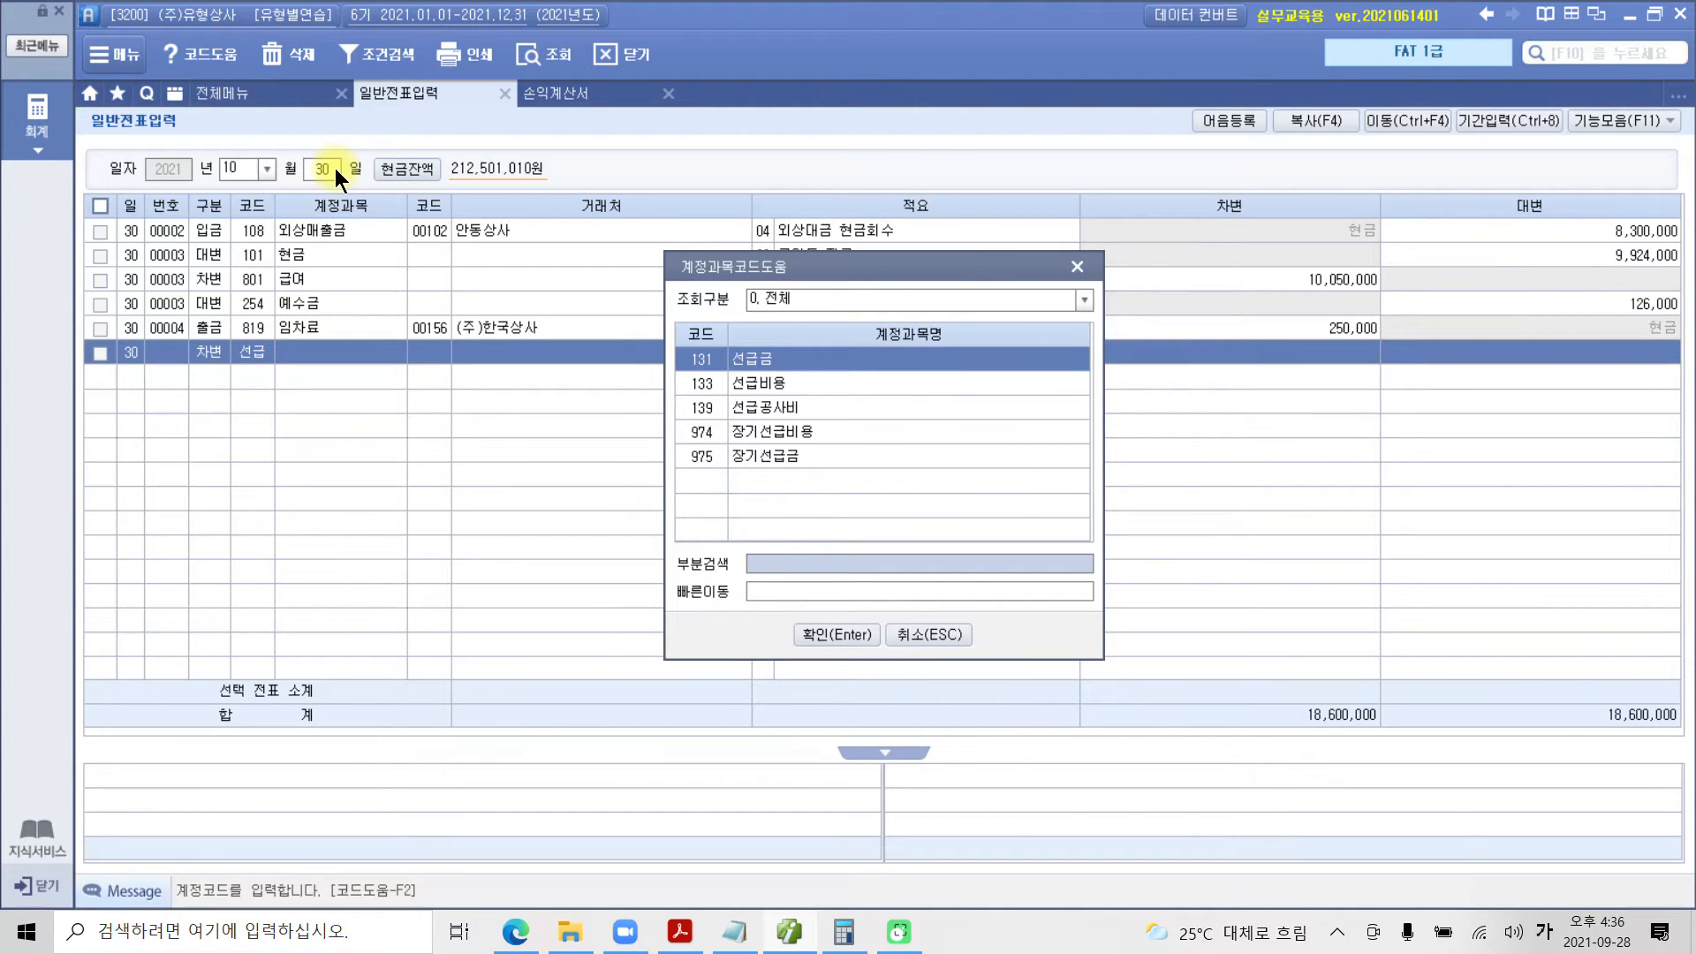
key(Down)
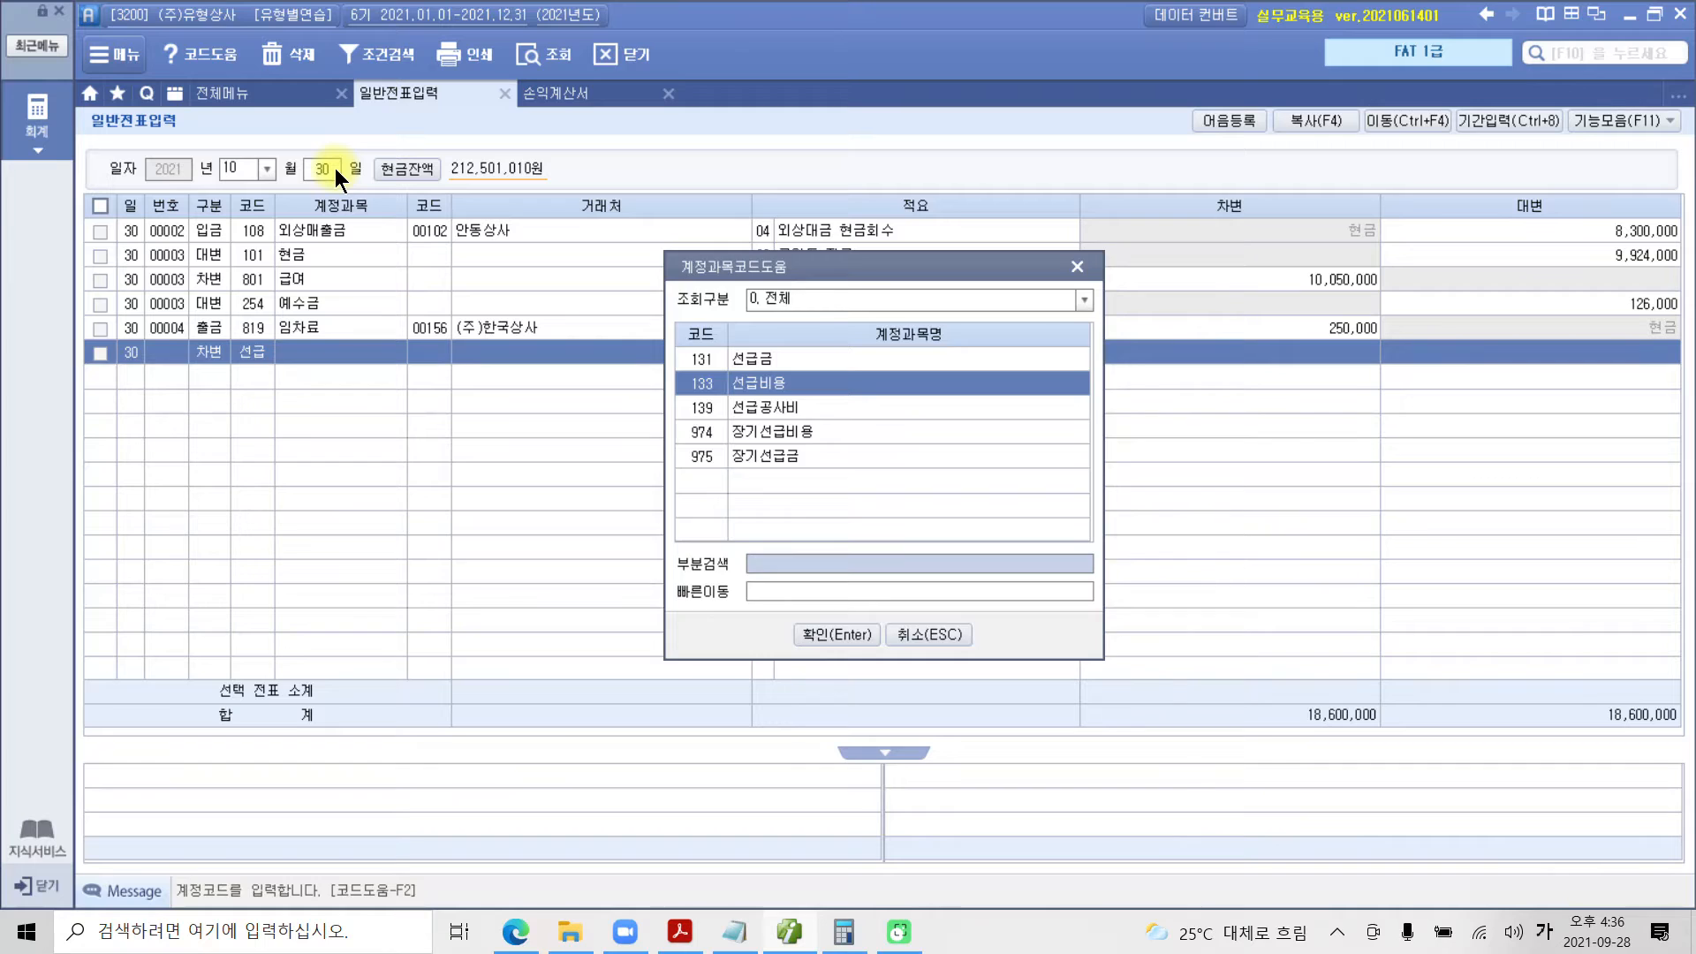
key(Return)
key(Return)
key(Return)
key(Return)
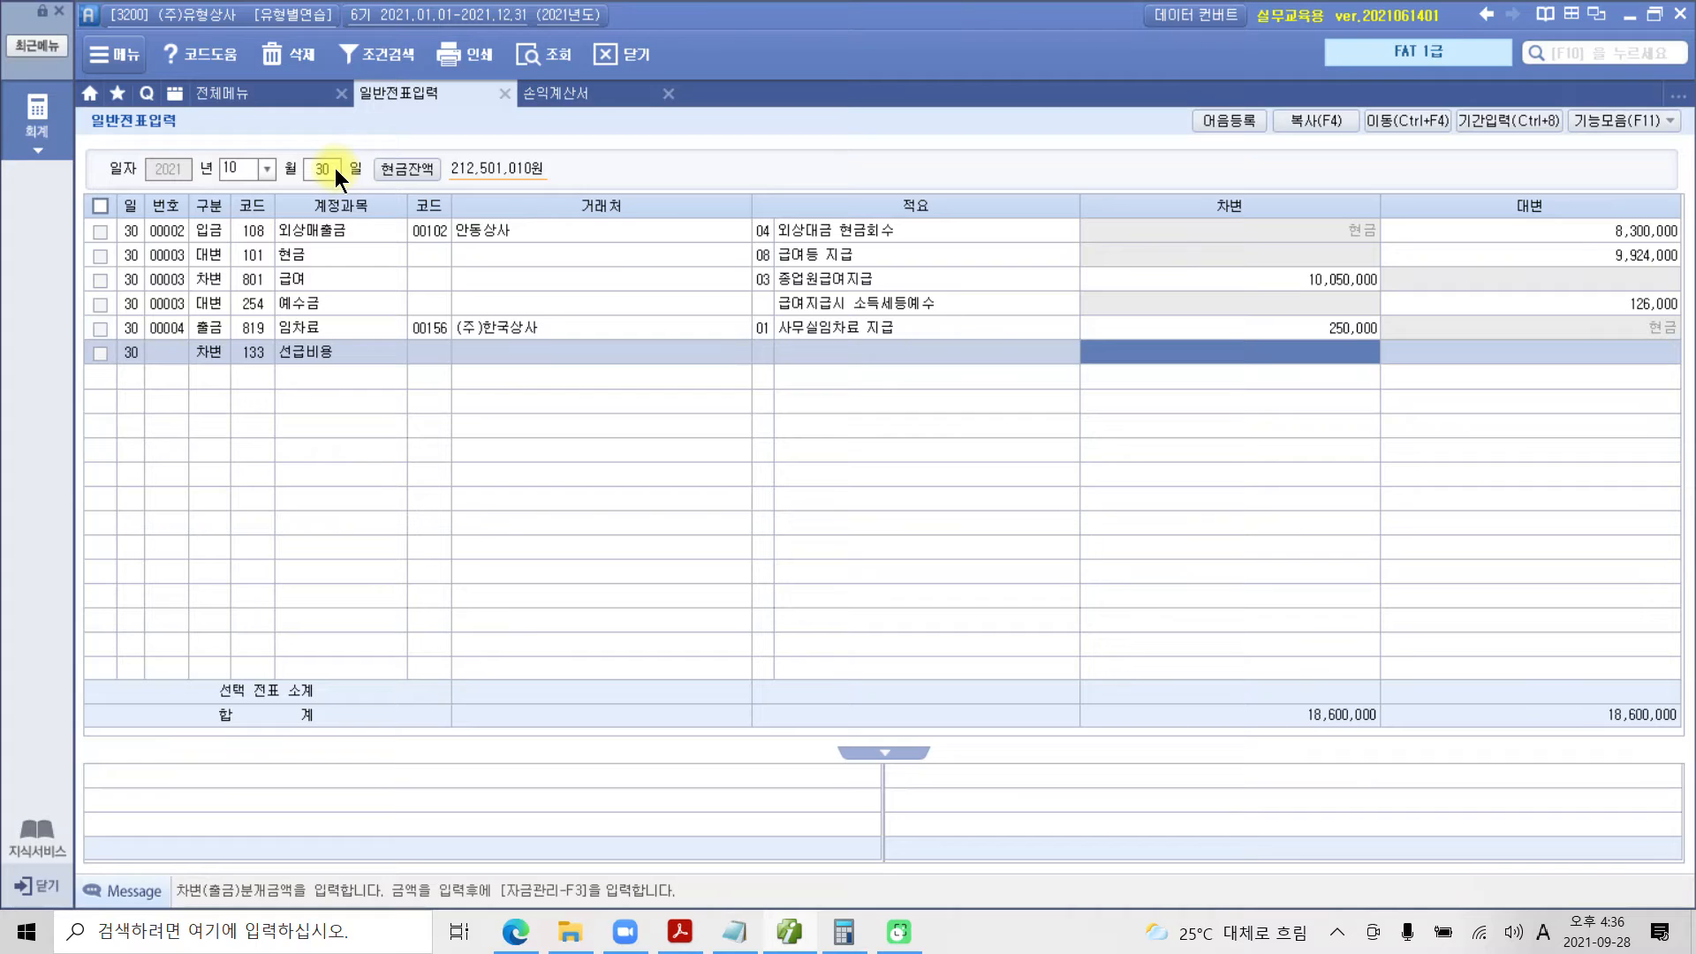
text(1500000)
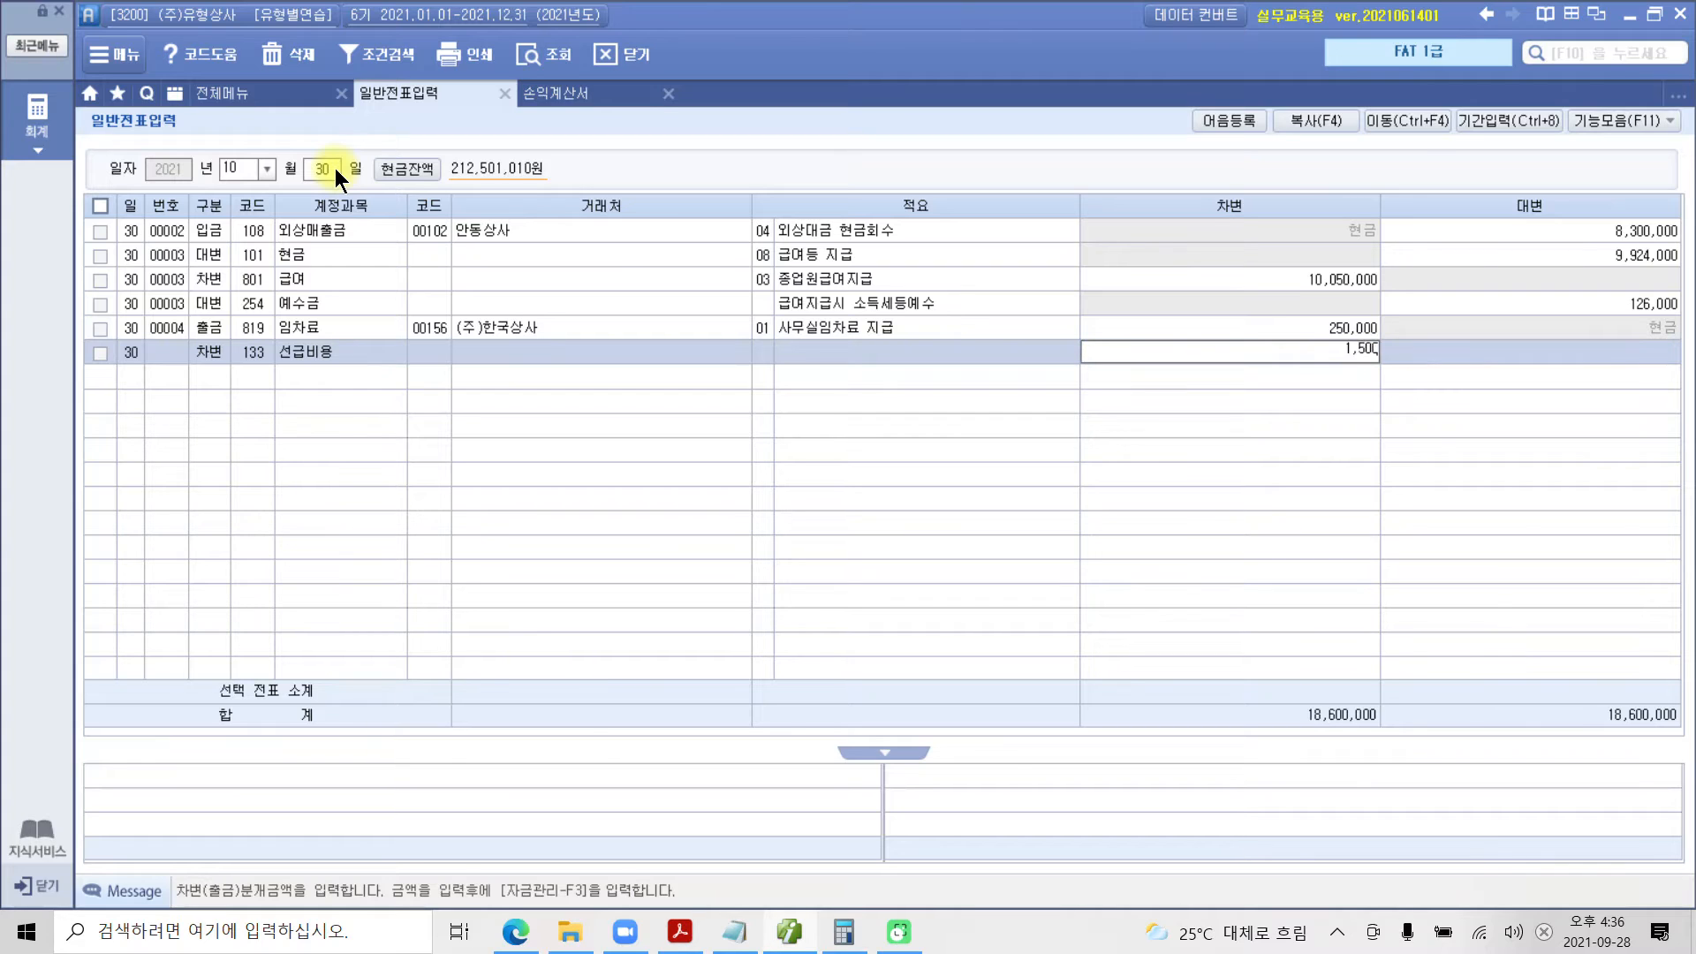
key(Return)
Add the balancing 대변 line with account 101 현금 and amount 1,500,000.
text(4)
key(Return)
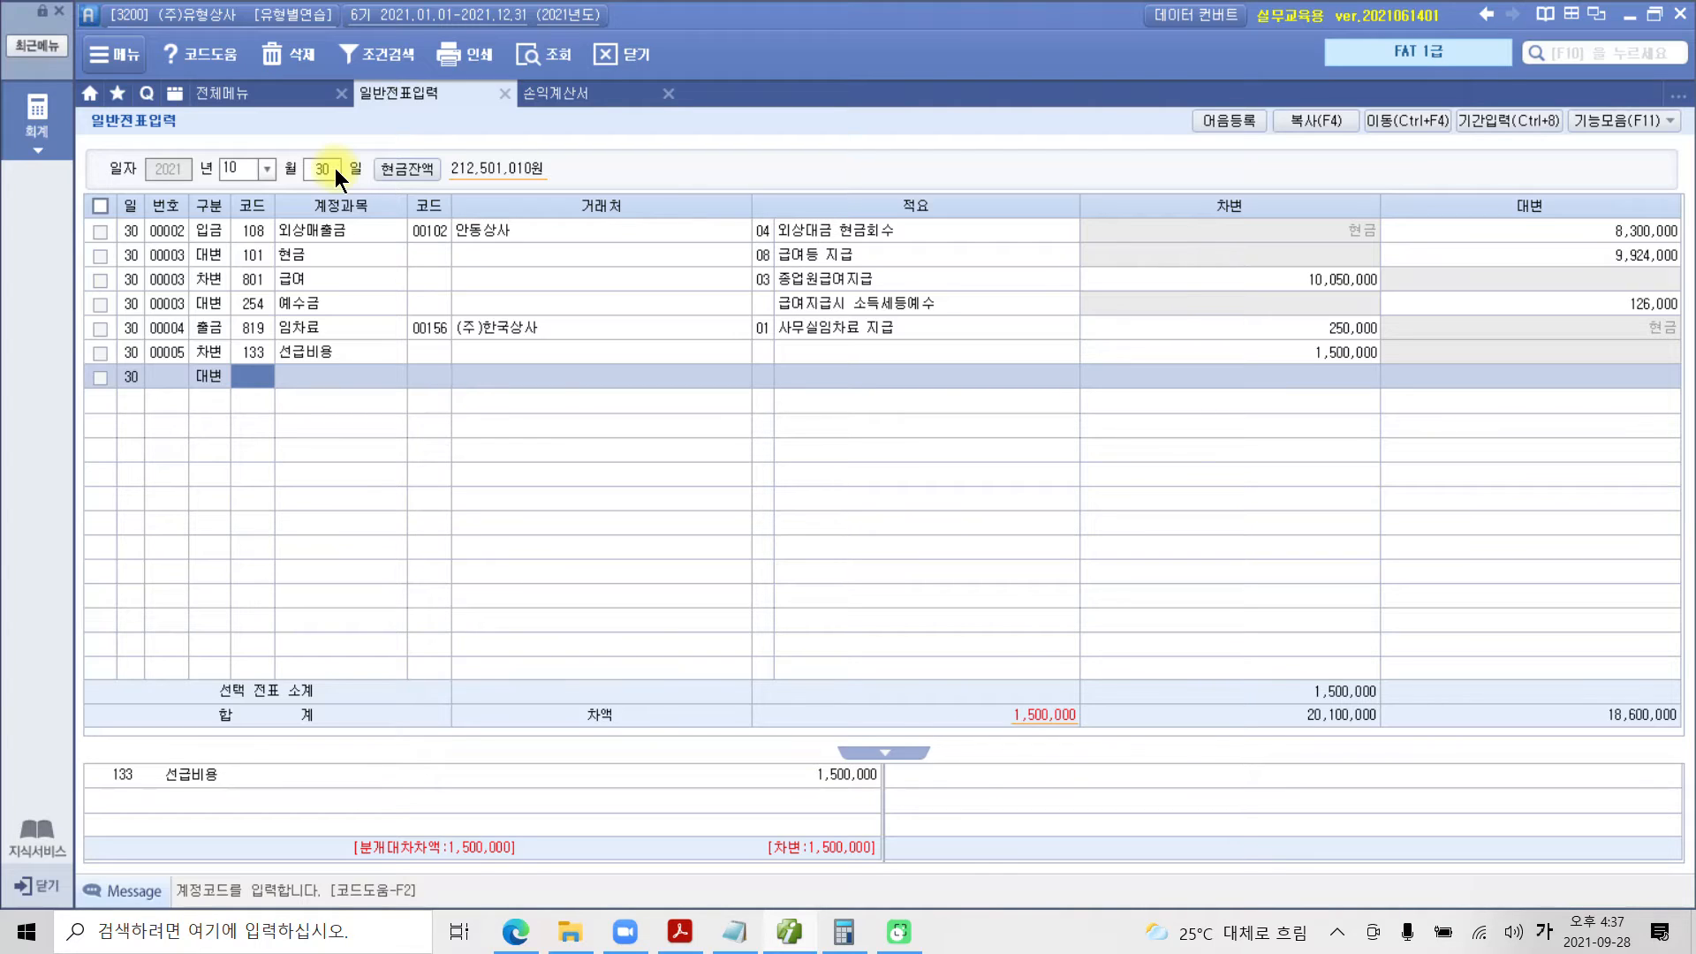
text(101)
key(Return)
key(Return)
key(Return)
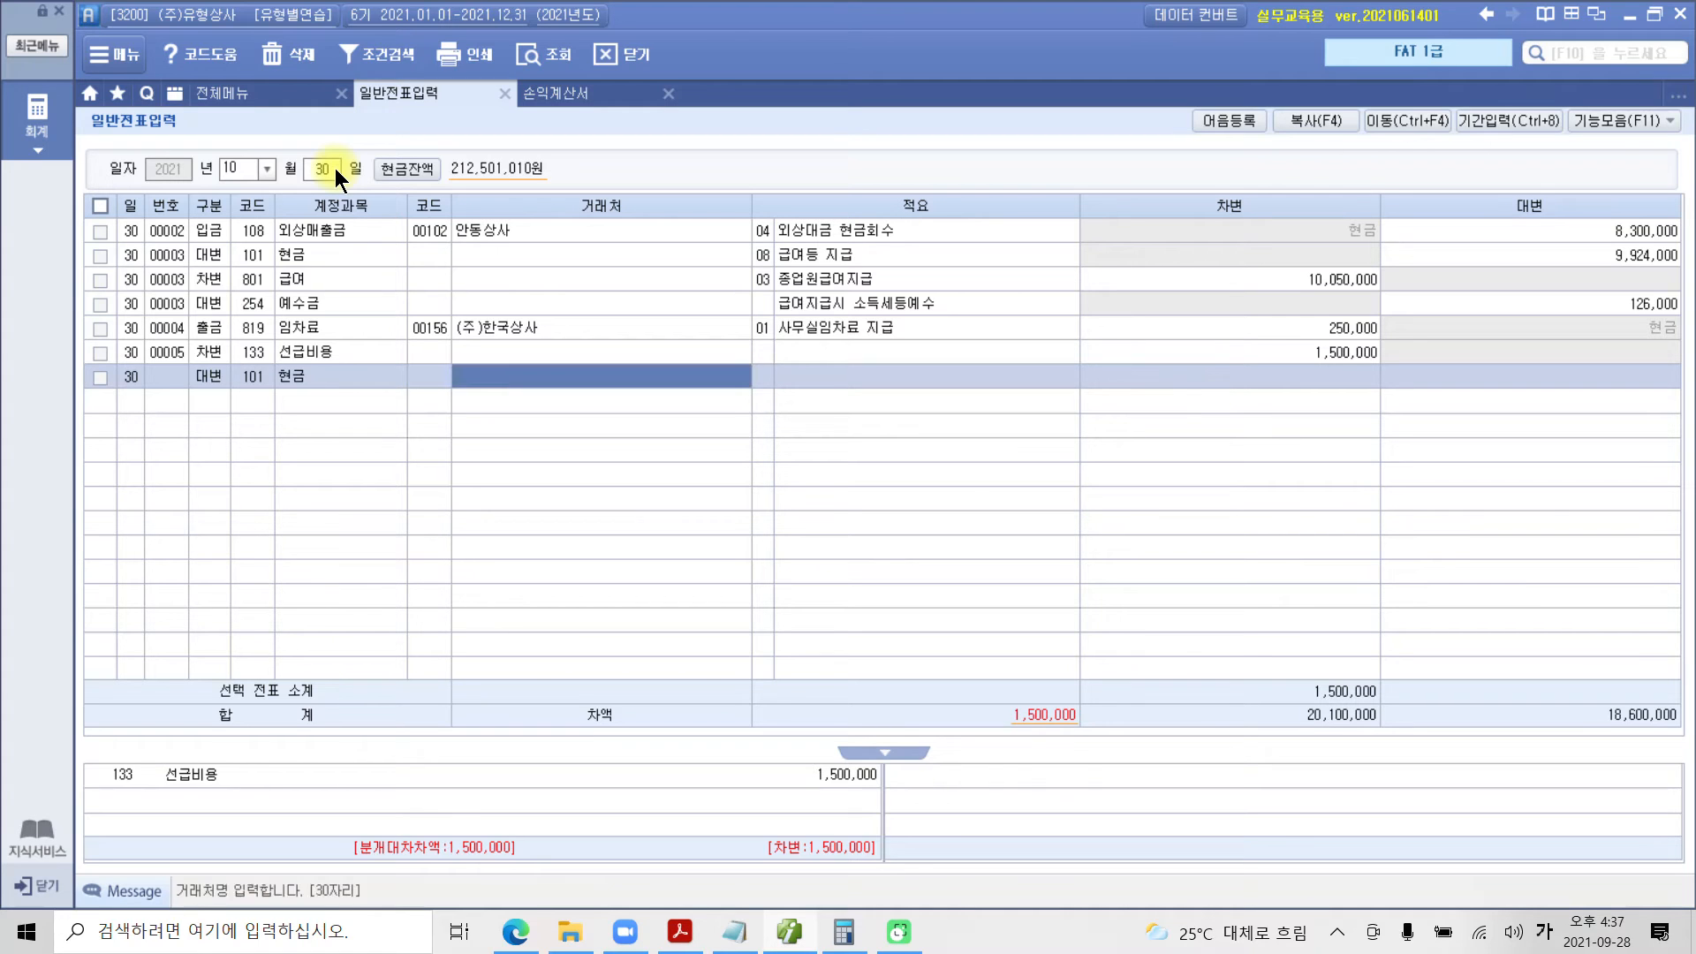
text(1,500,000)
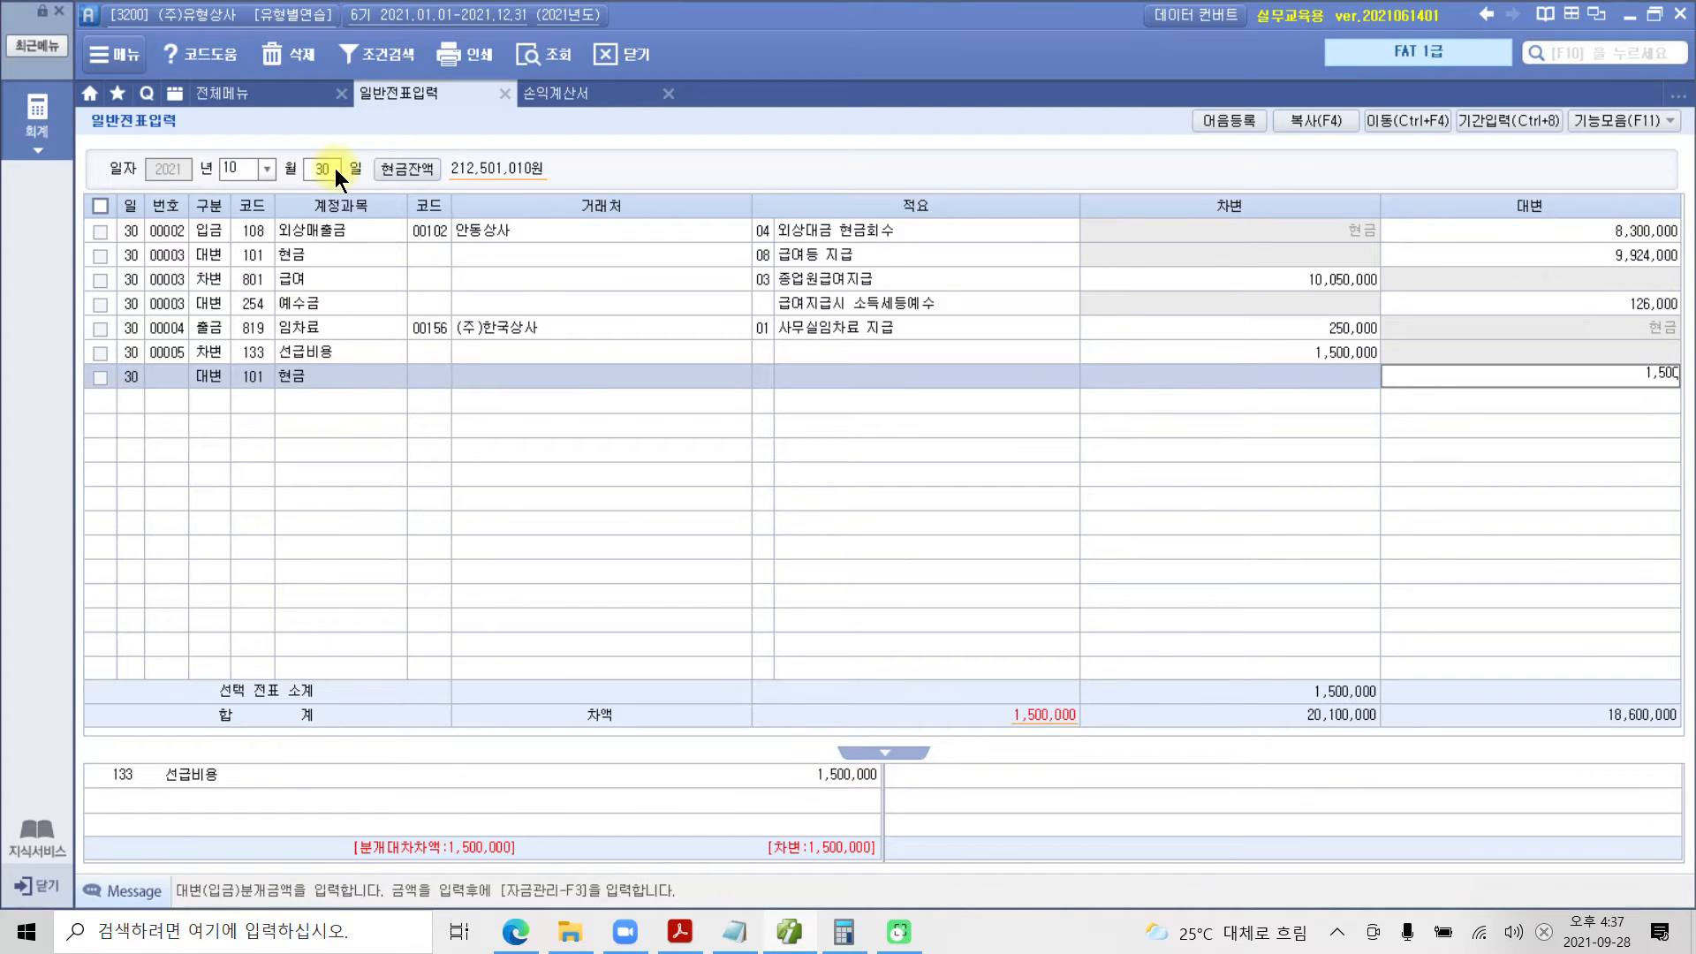
key(Return)
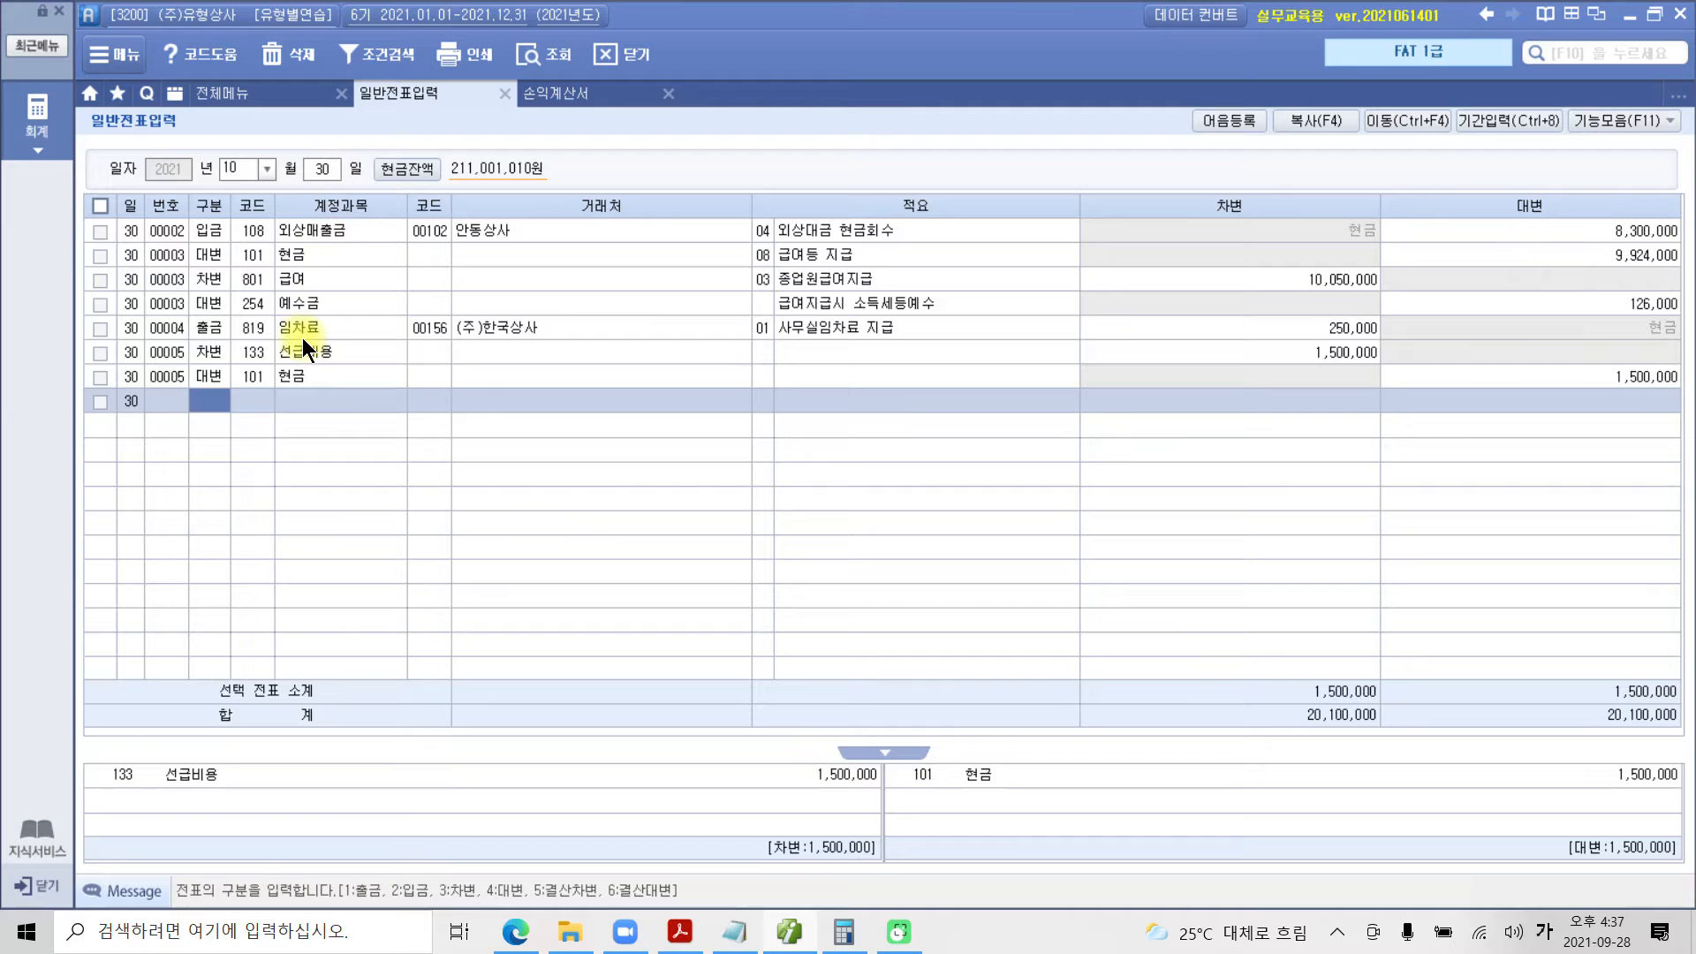
Enter 현재화재 as the 거래처 name on the 선급비용 line, leaving its partner code blank.
drag(303, 347, 311, 380)
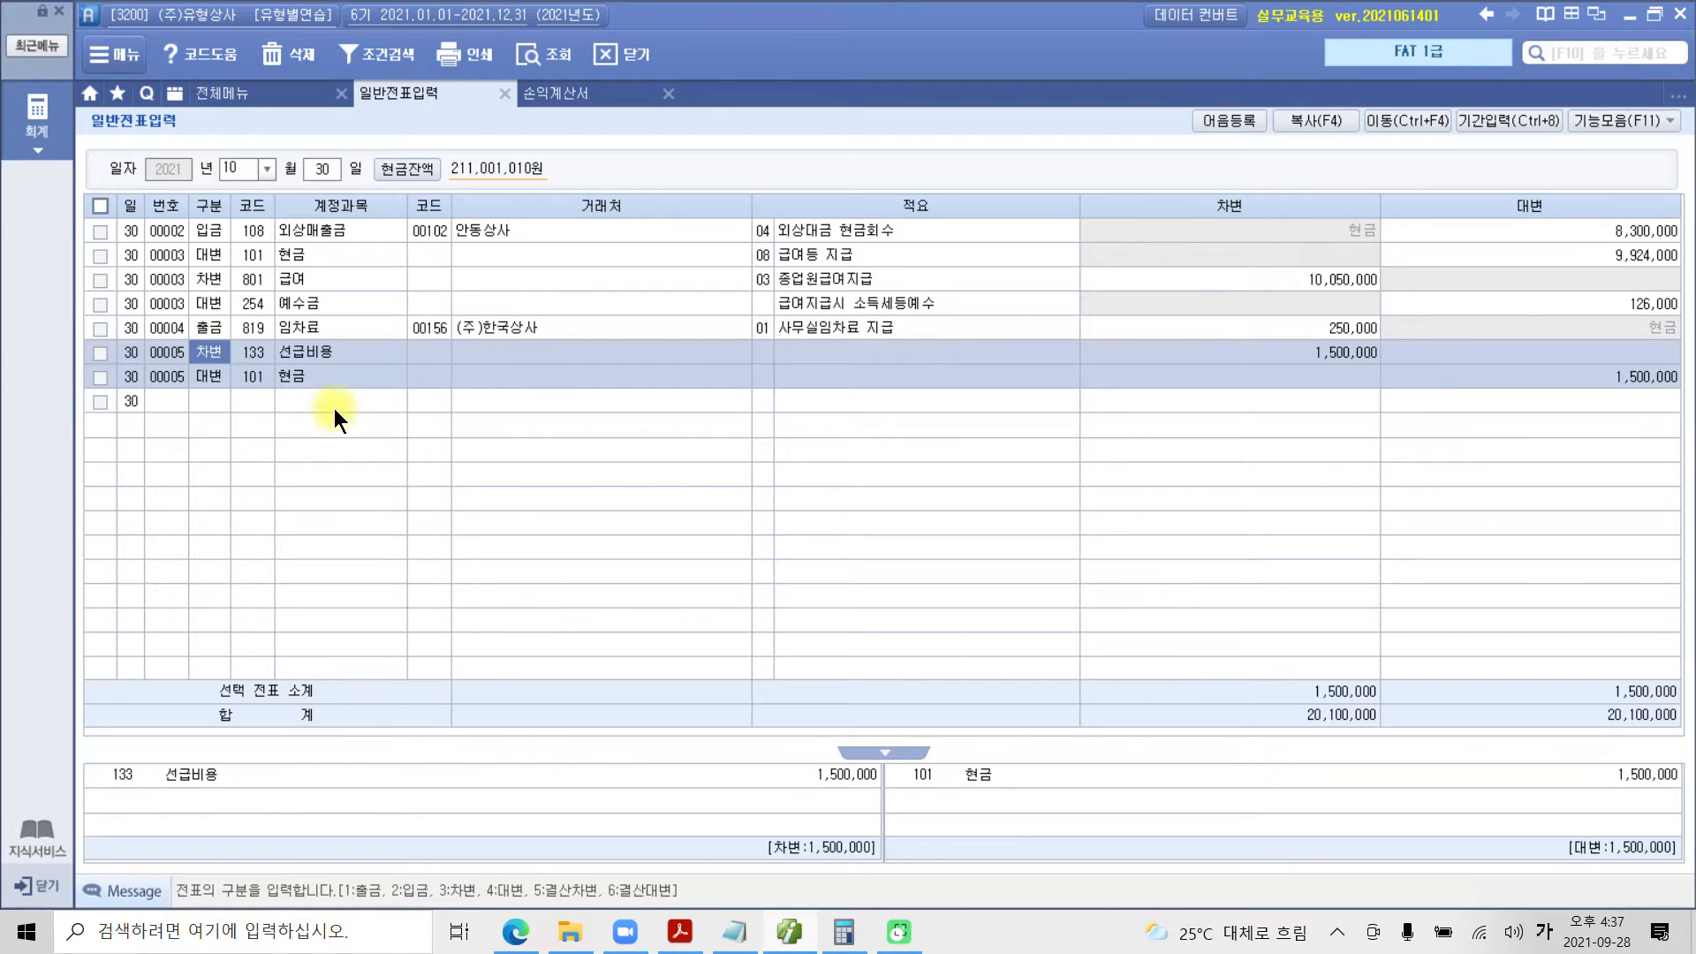
click(427, 349)
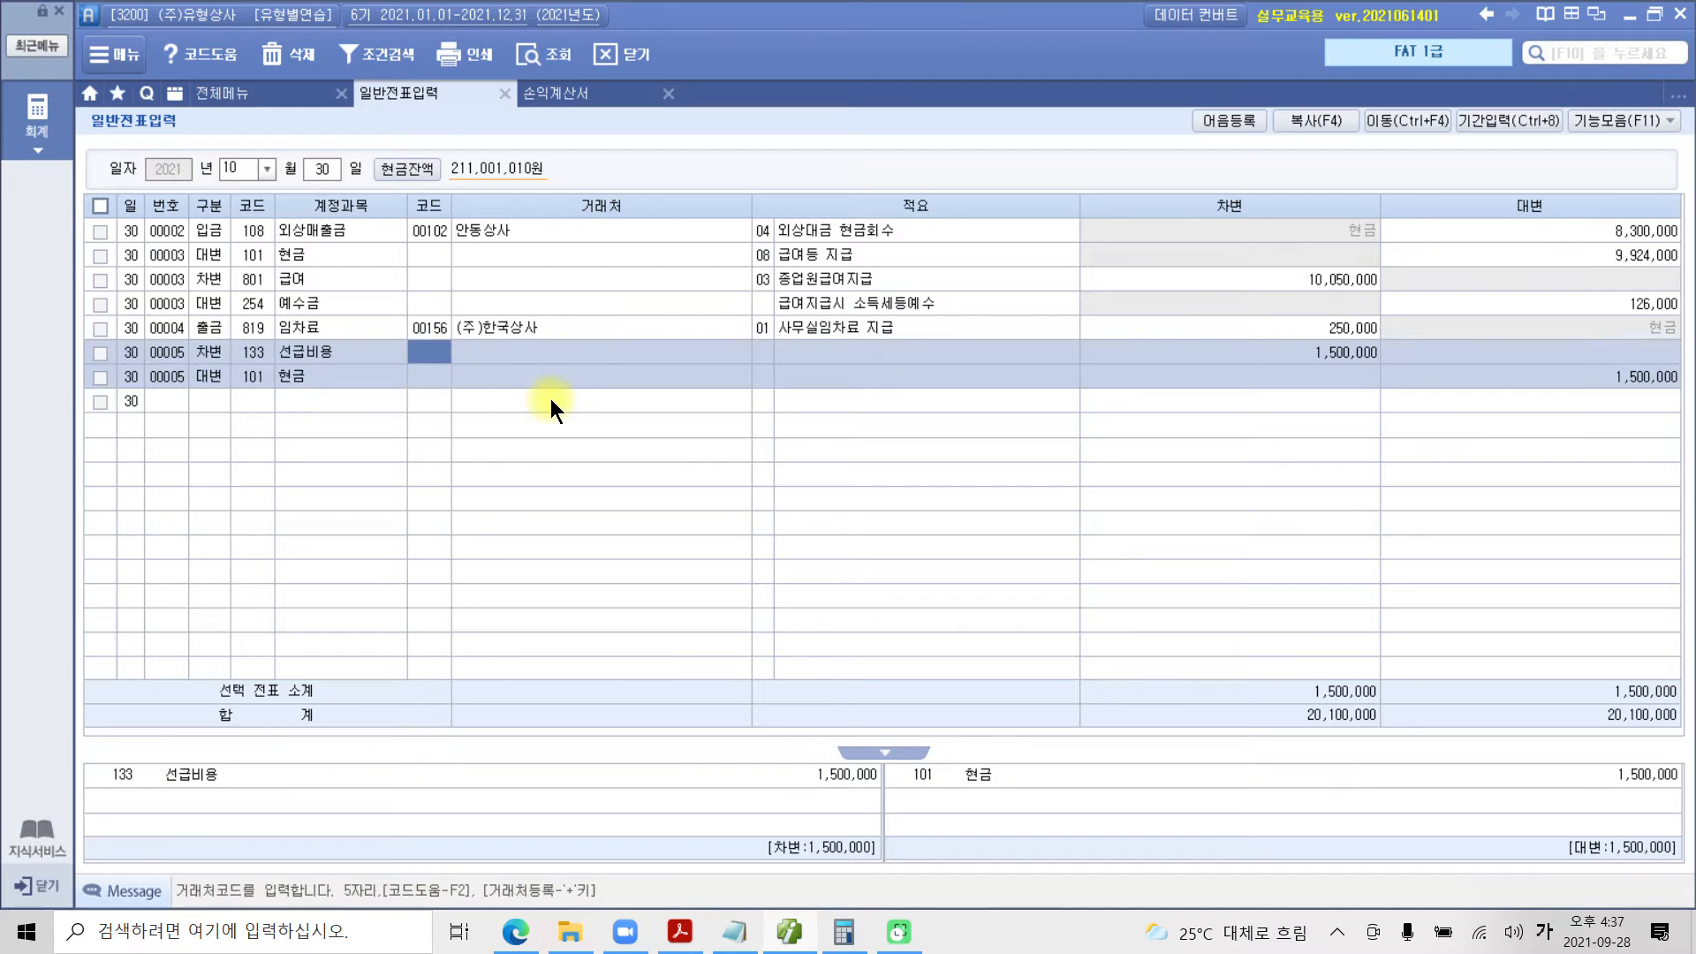
key(Return)
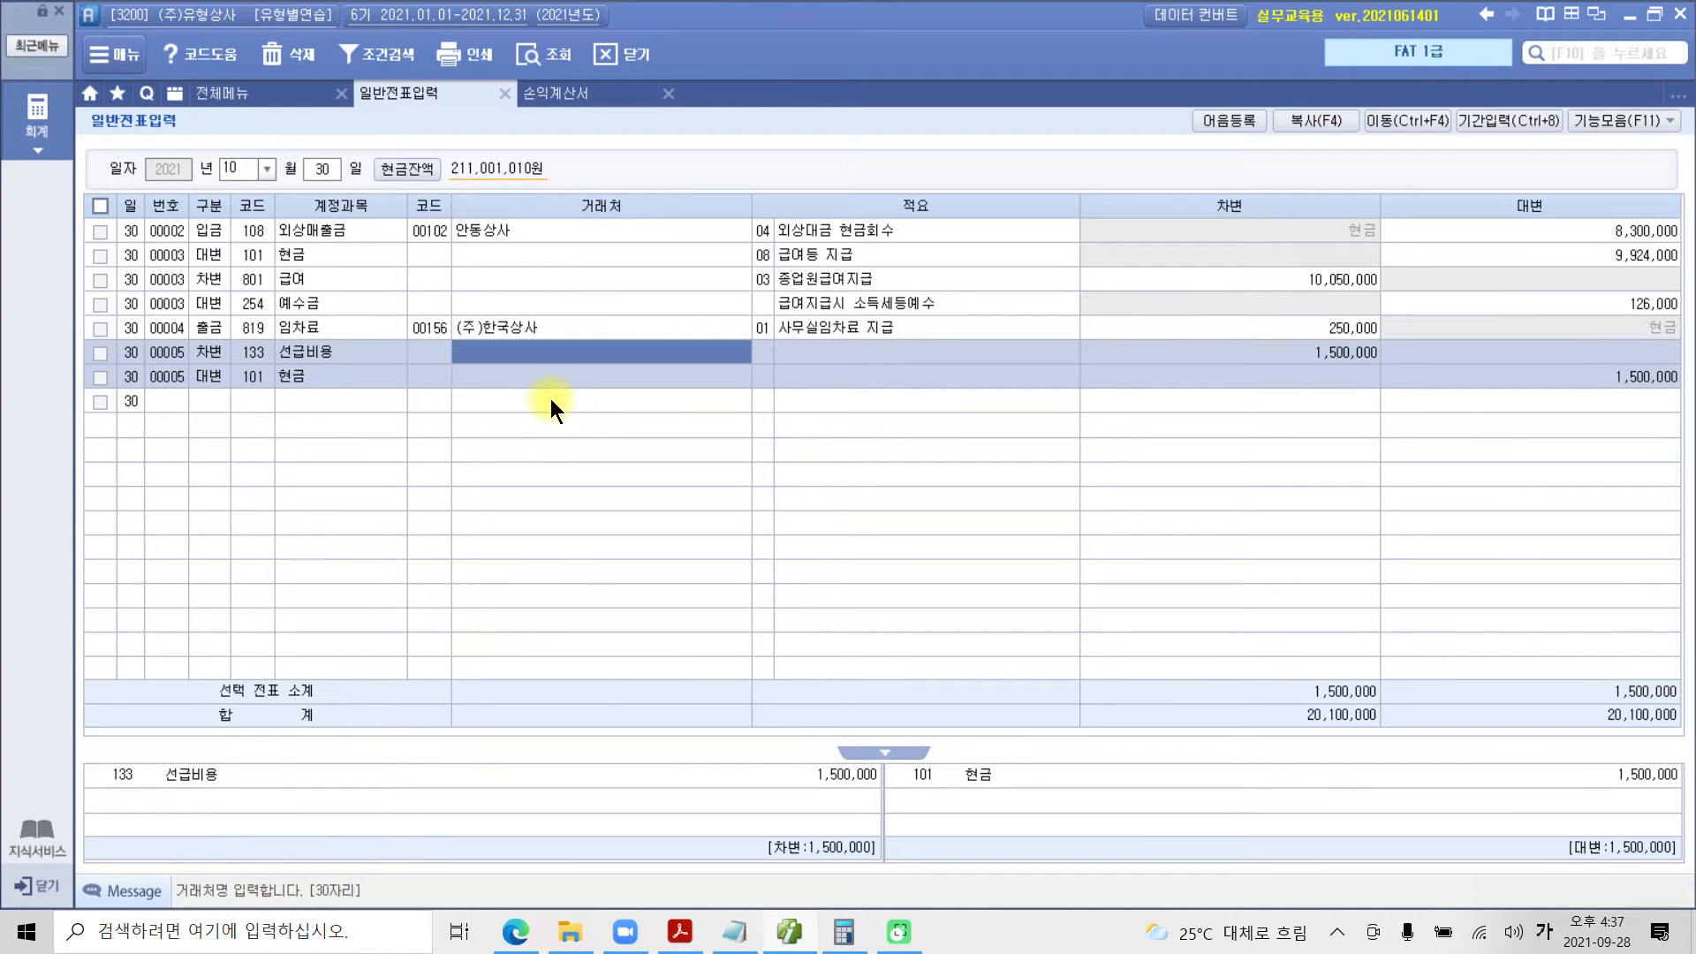
text(현재)
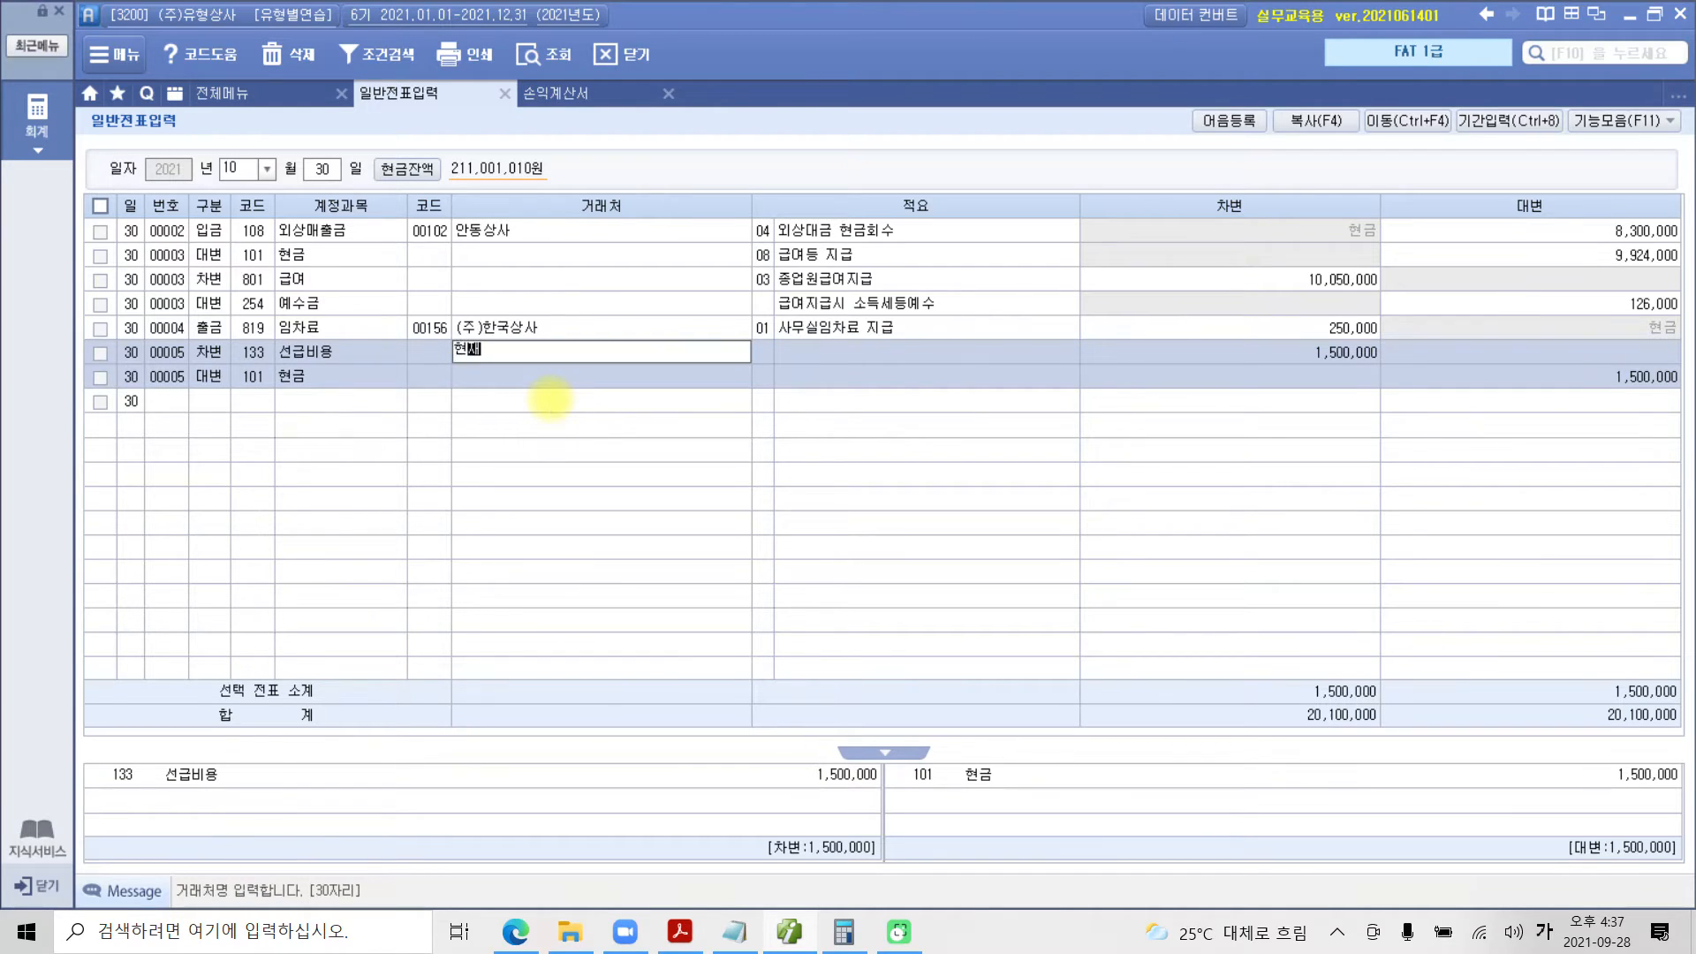
text(화재)
key(Return)
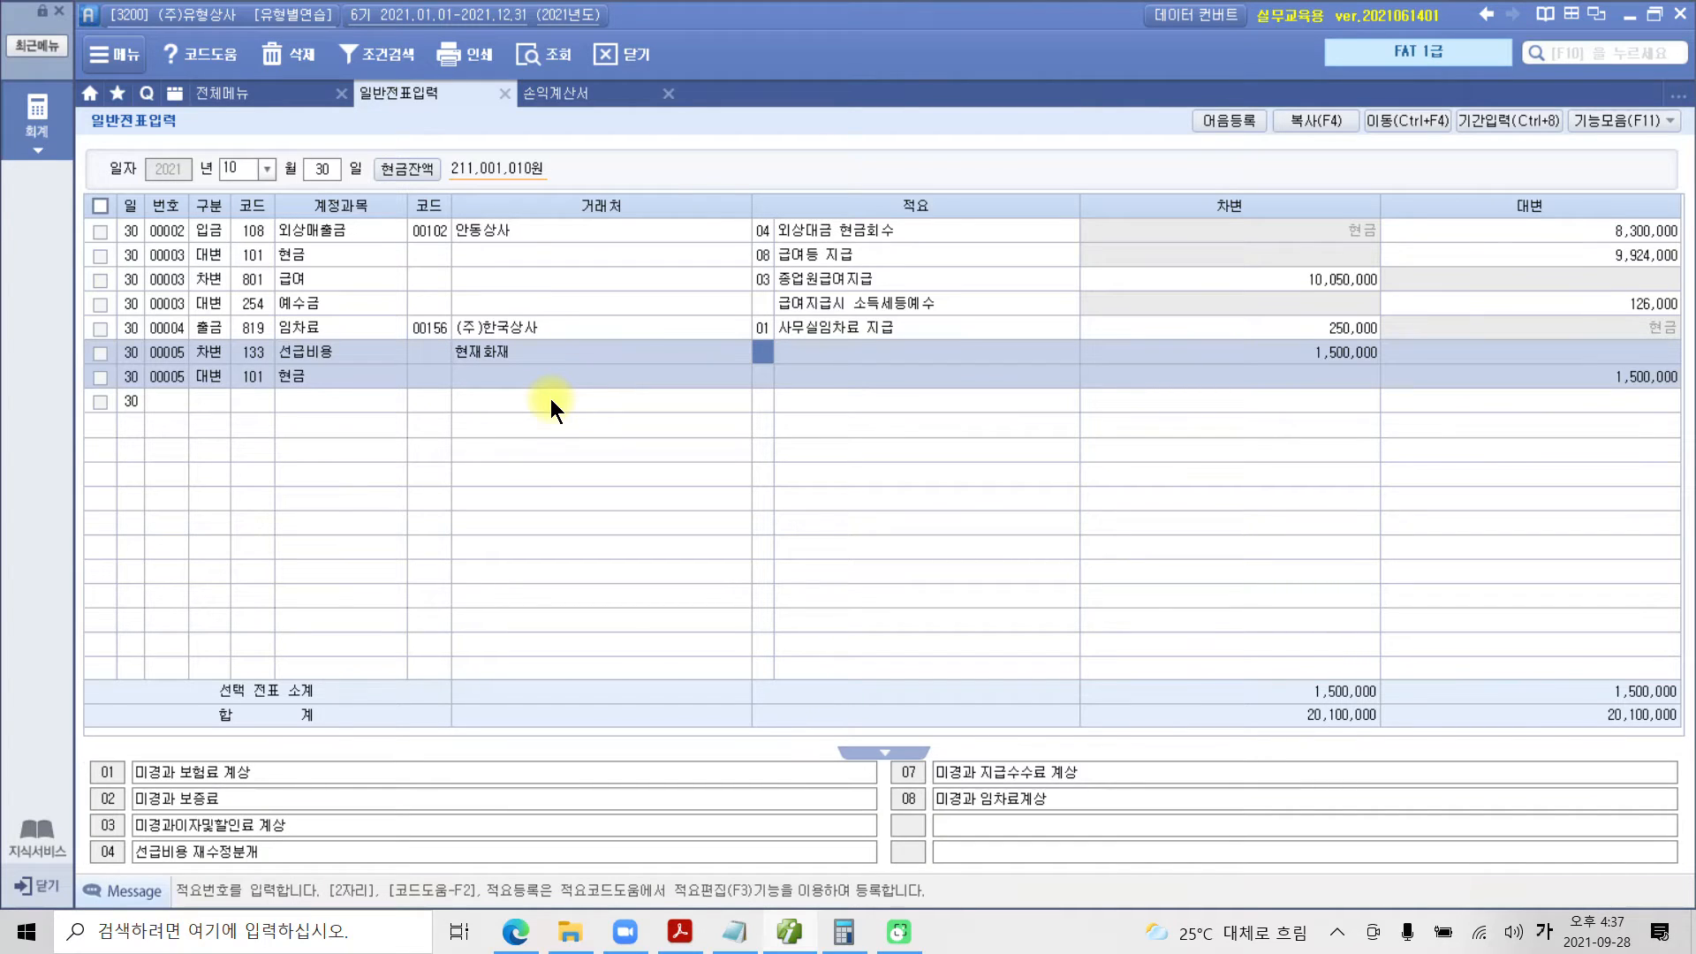
Correct the 거래처 name on the 선급비용 line to 현대화재 without a partner code.
key(Left)
key(Left)
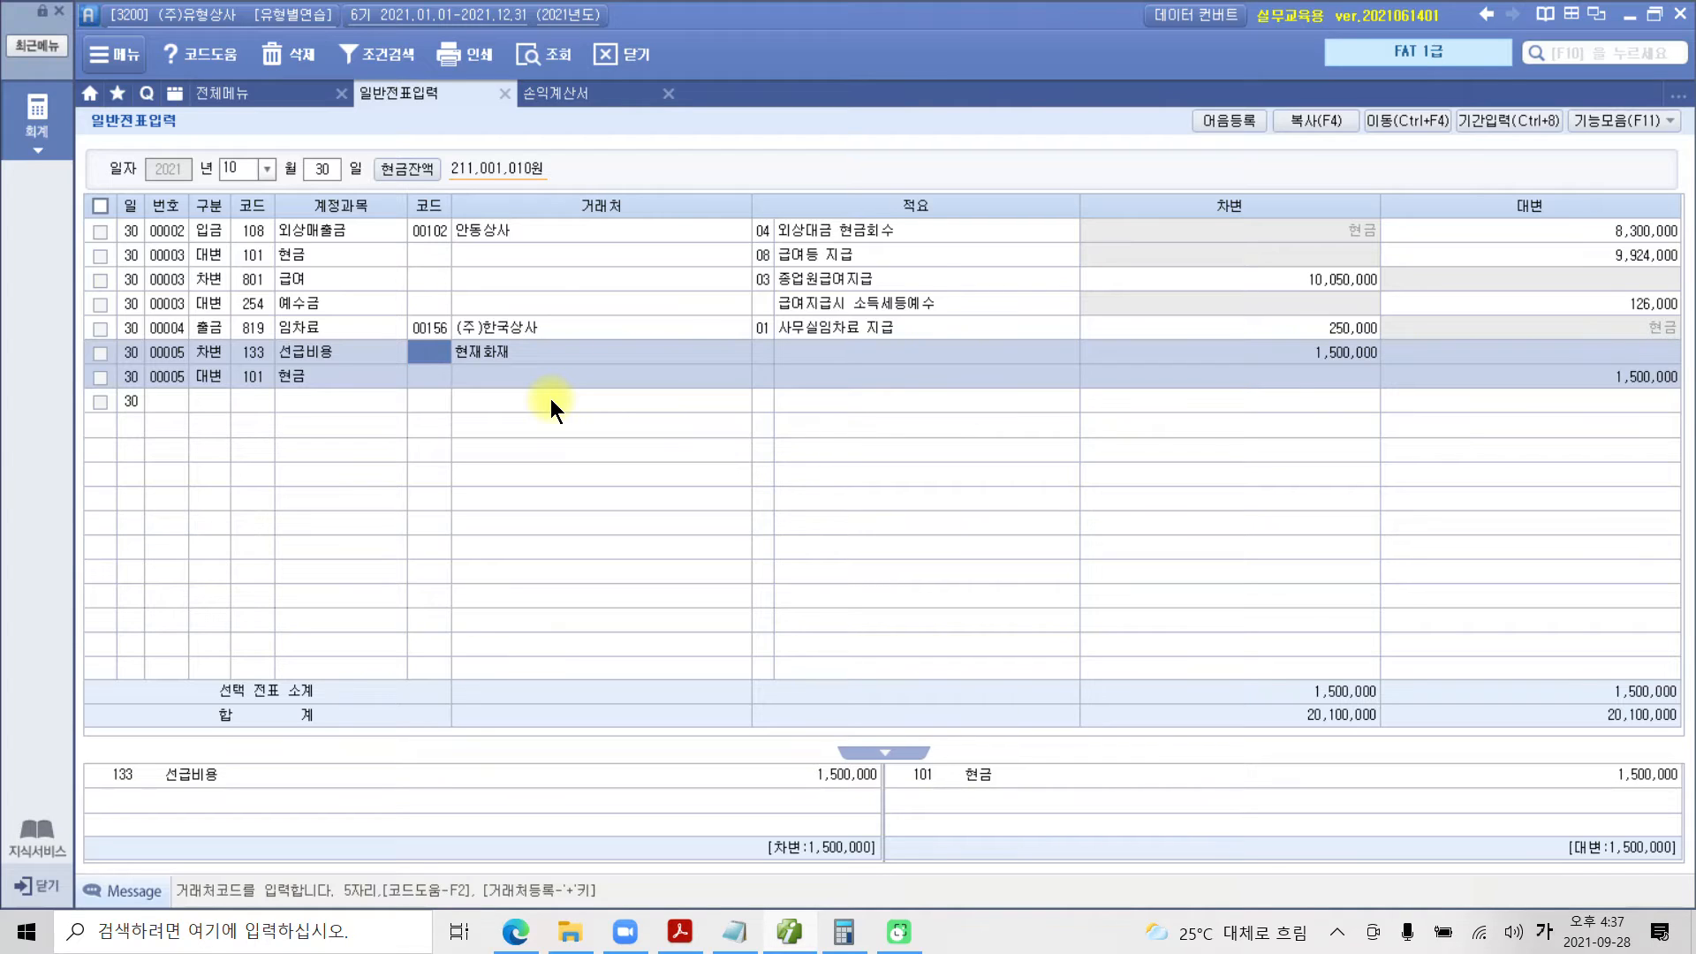
text(현재)
key(Return)
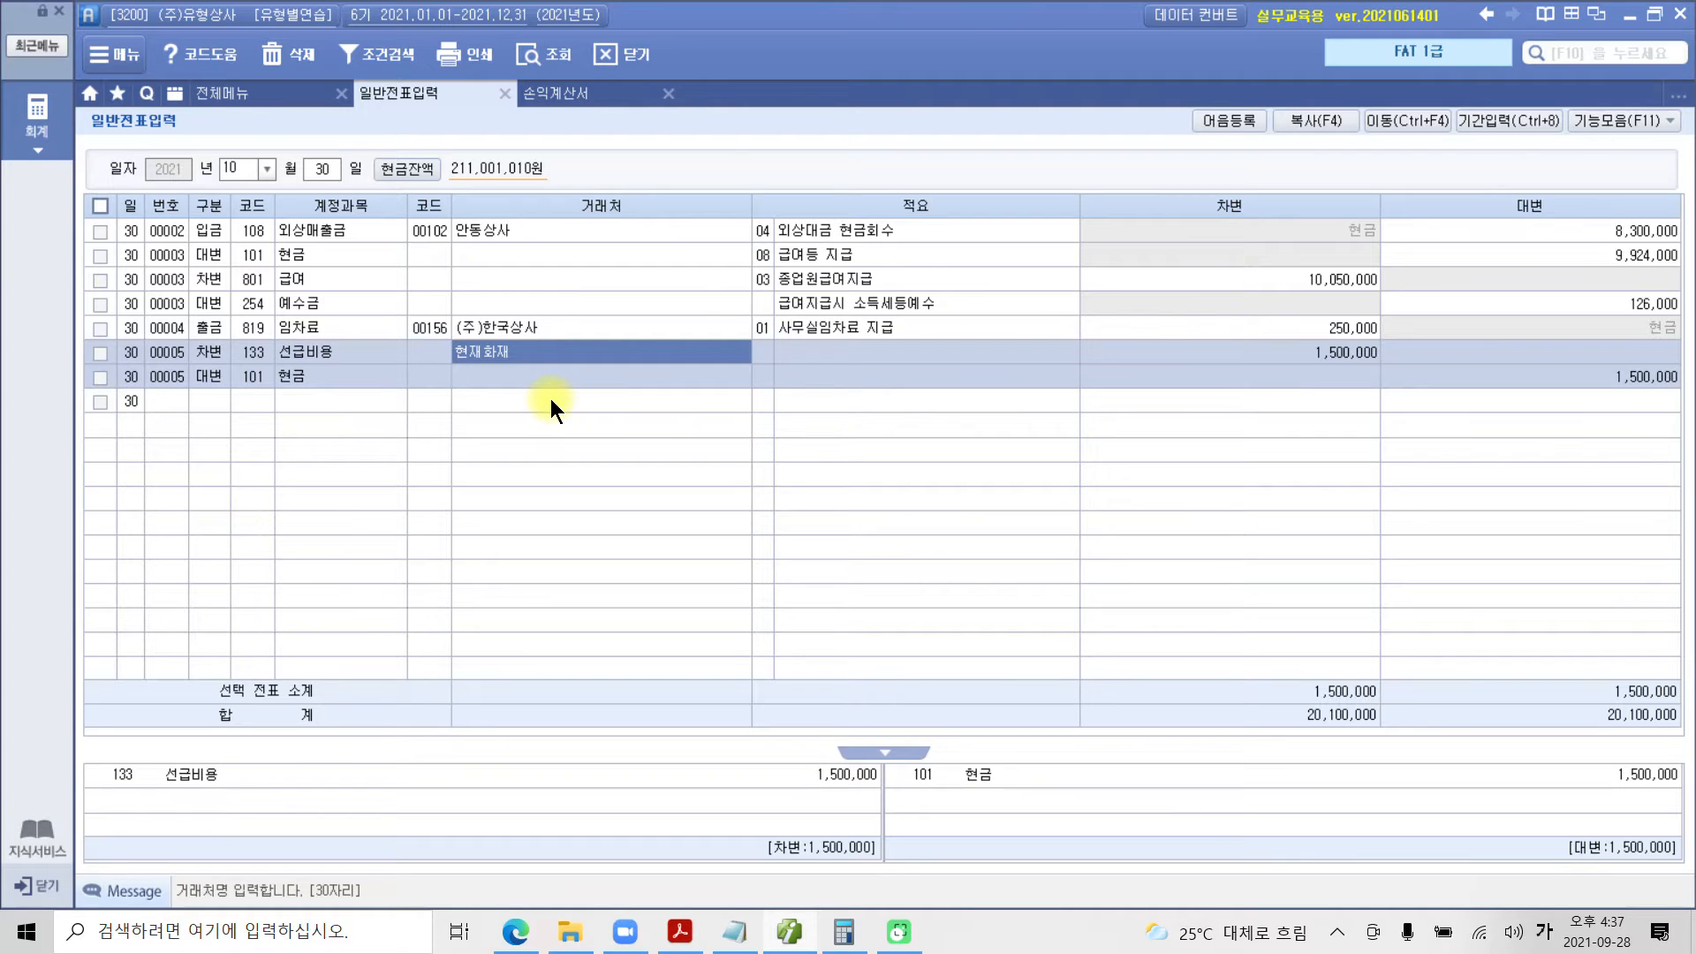
key(Left)
text(화재)
key(BackSpace)
key(BackSpace)
key(BackSpace)
text(화재)
key(Return)
text(현대화재)
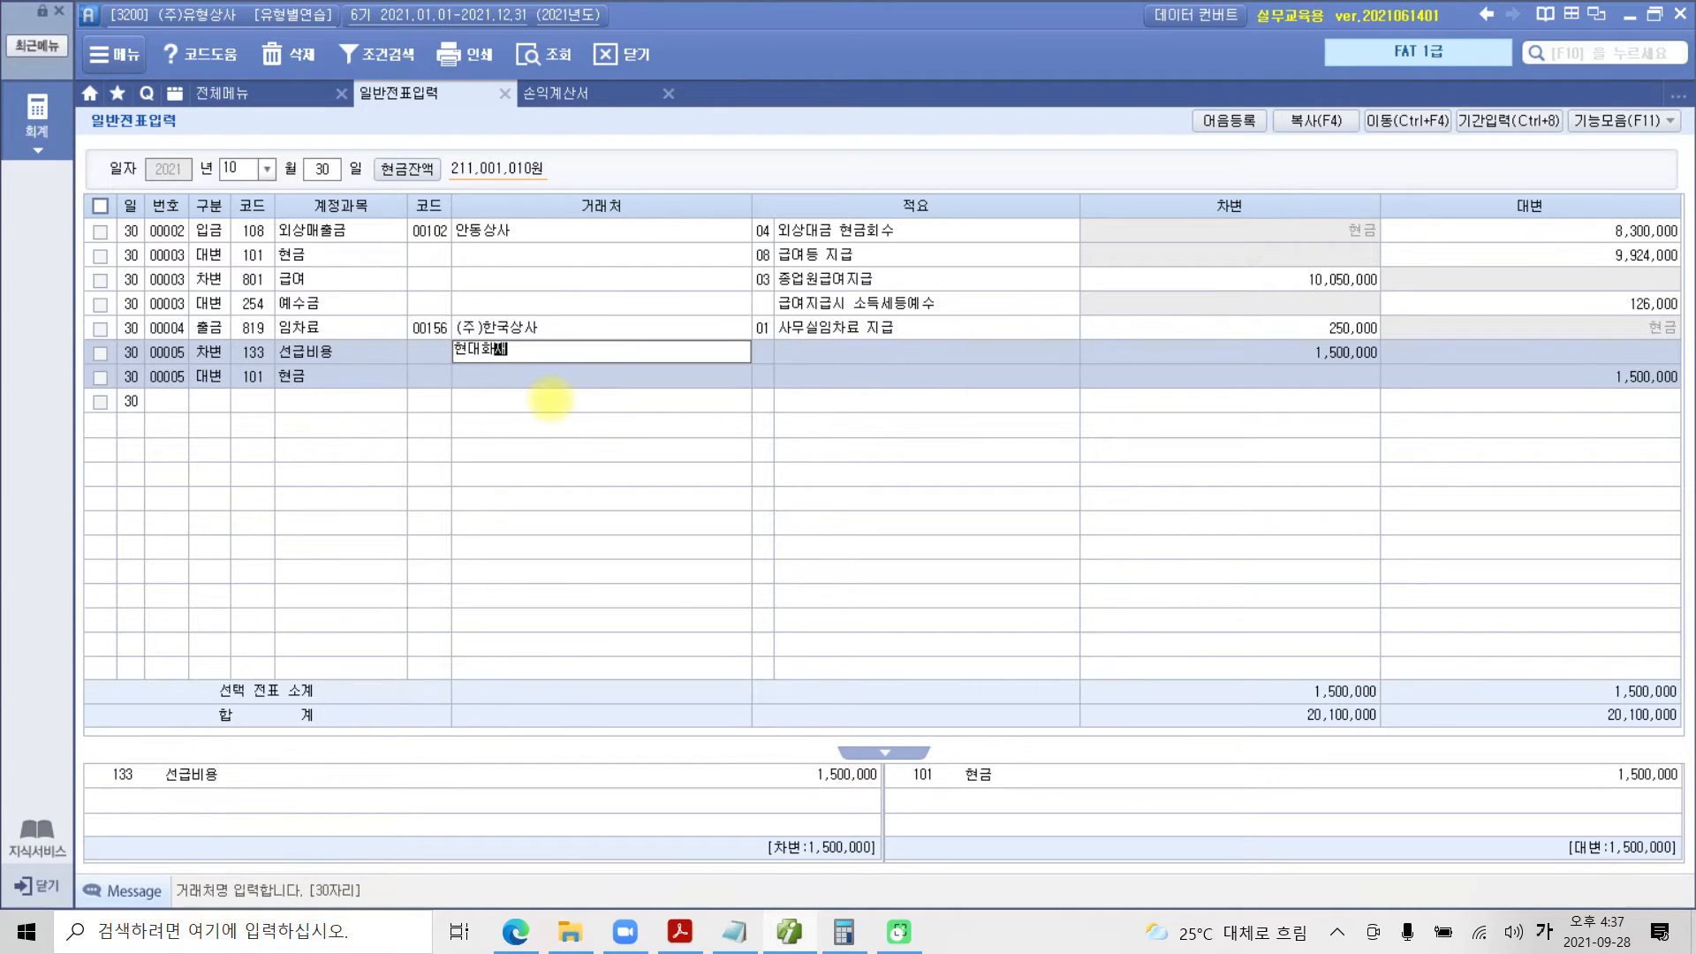
key(Return)
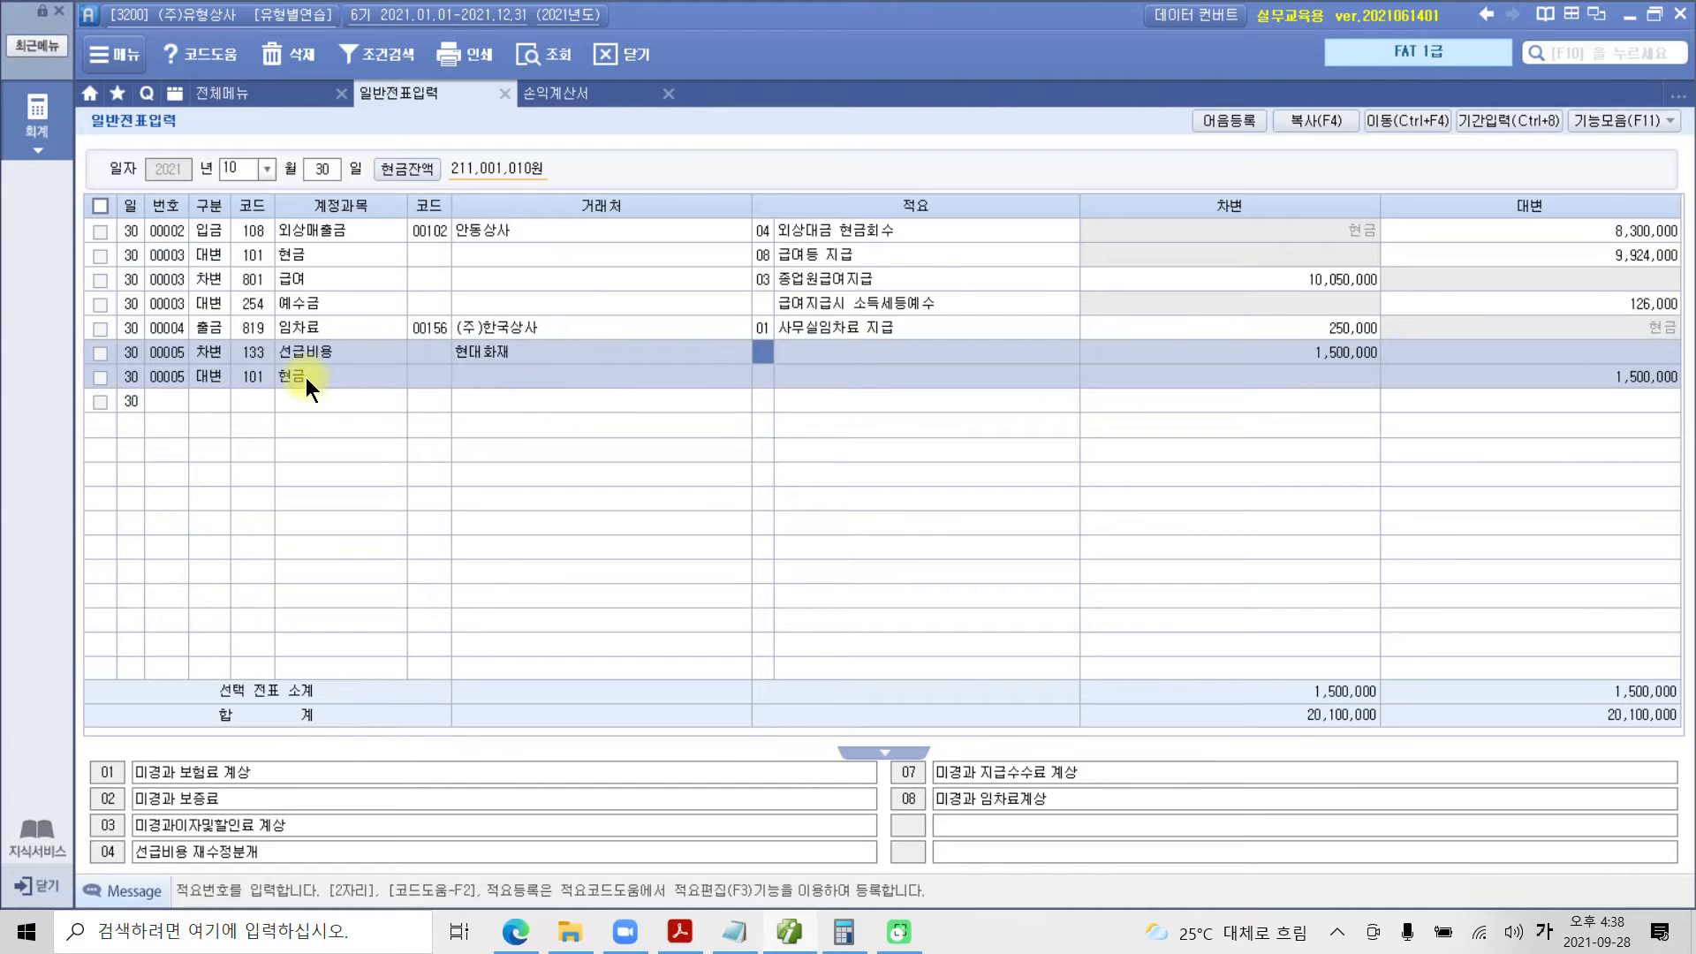
Switch back to the PDF in Acrobat Reader, box 자산 and underline 보험료 in problem 30, and clear the pen marks.
click(777, 935)
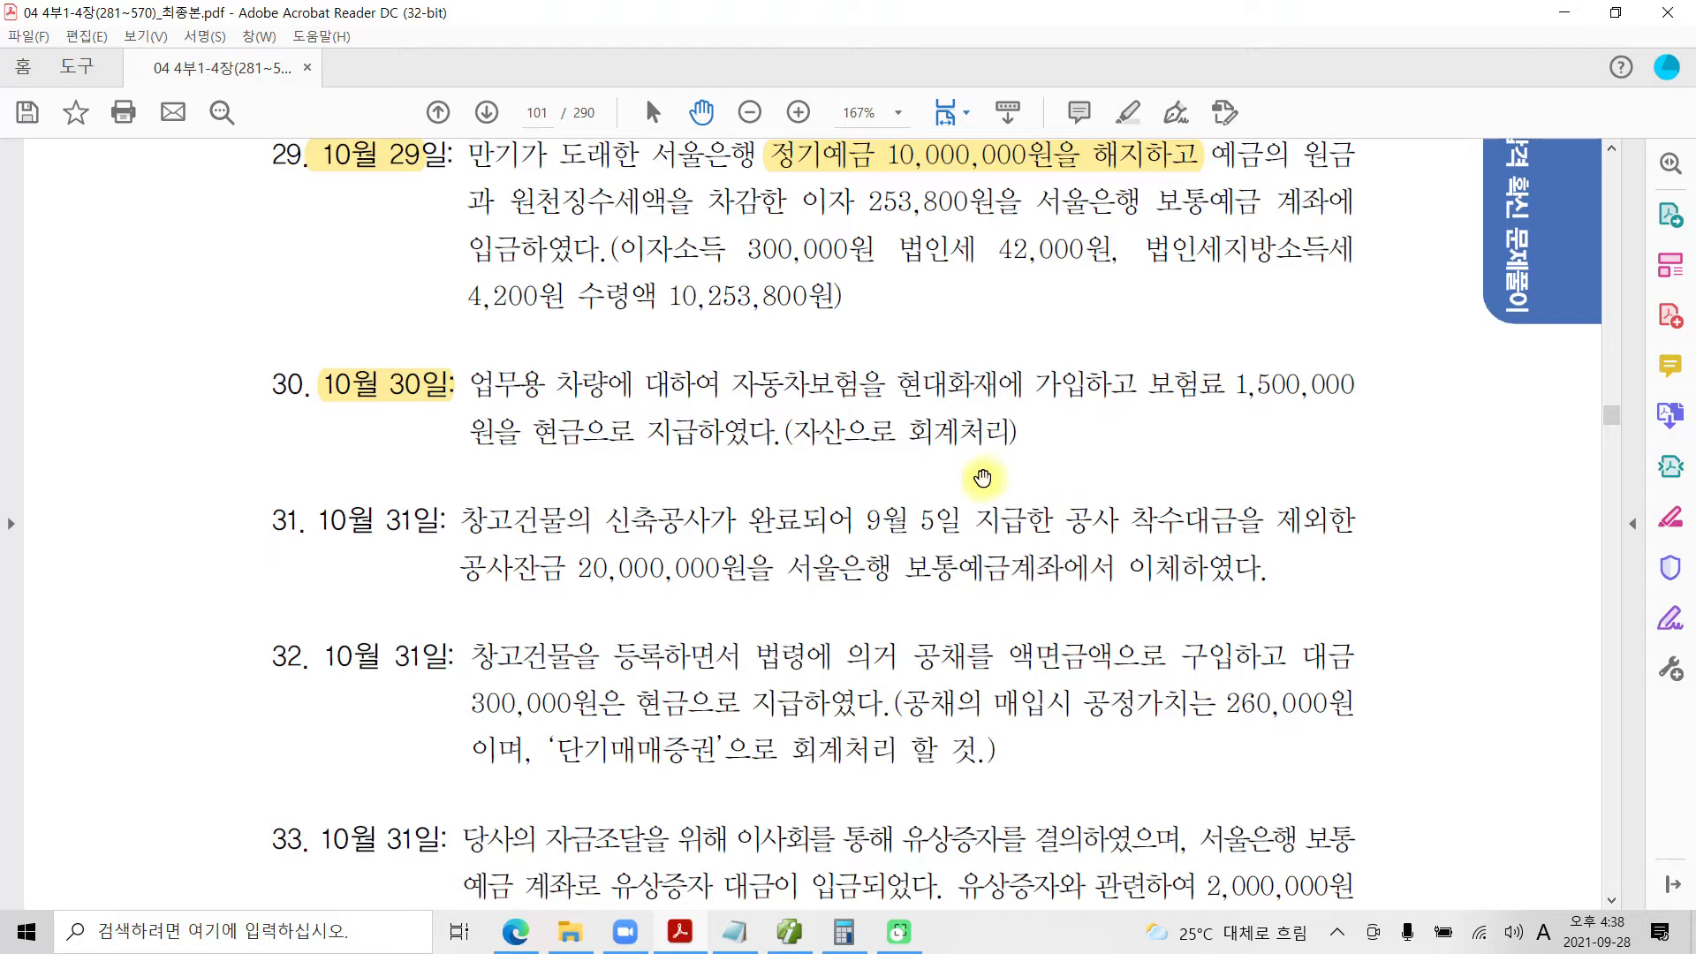
drag(790, 415, 849, 458)
drag(1141, 408, 1241, 405)
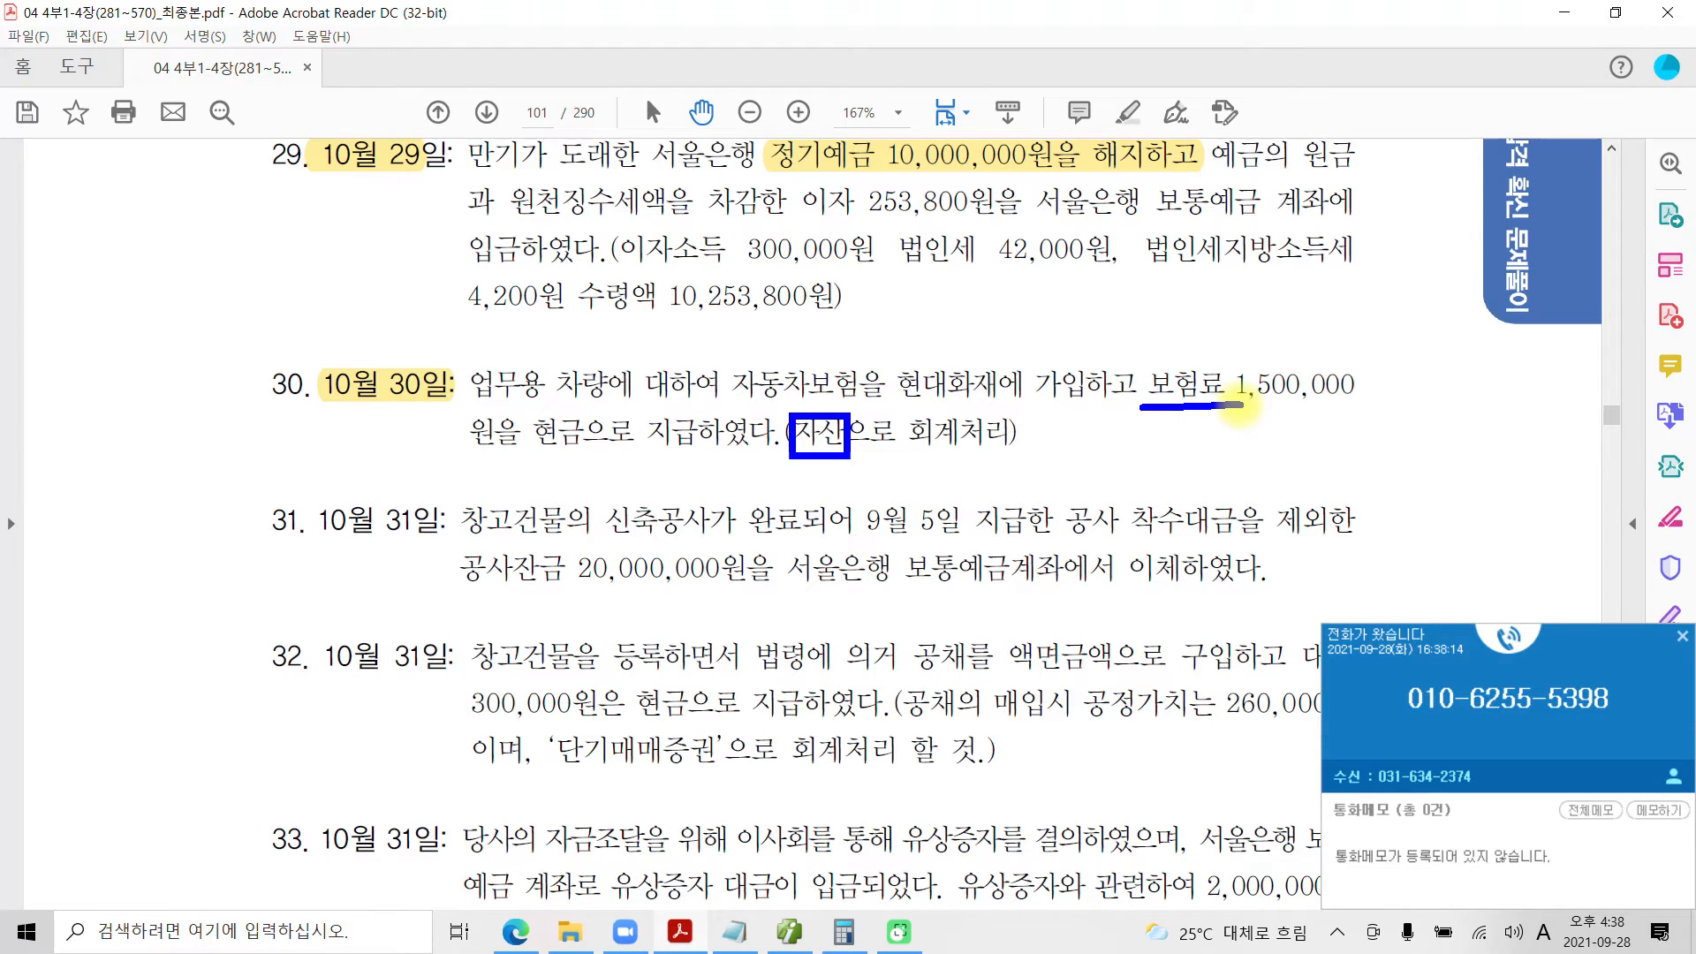
key(Escape)
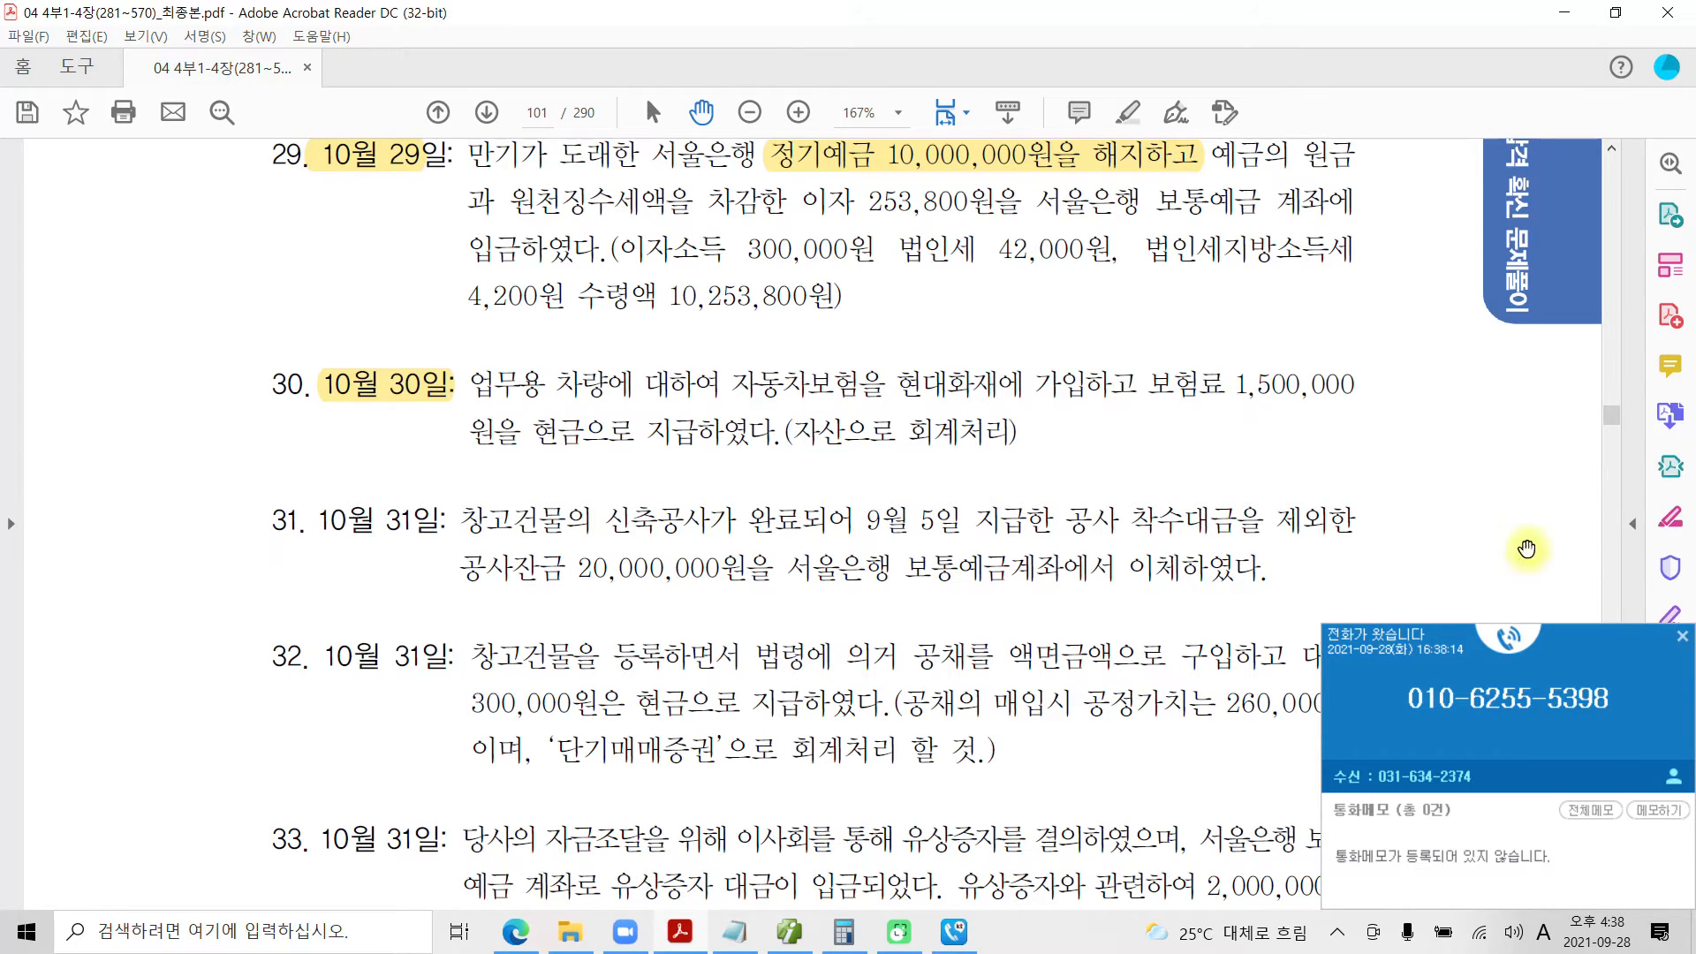
Dismiss the incoming-call notification covering the PDF.
click(1682, 636)
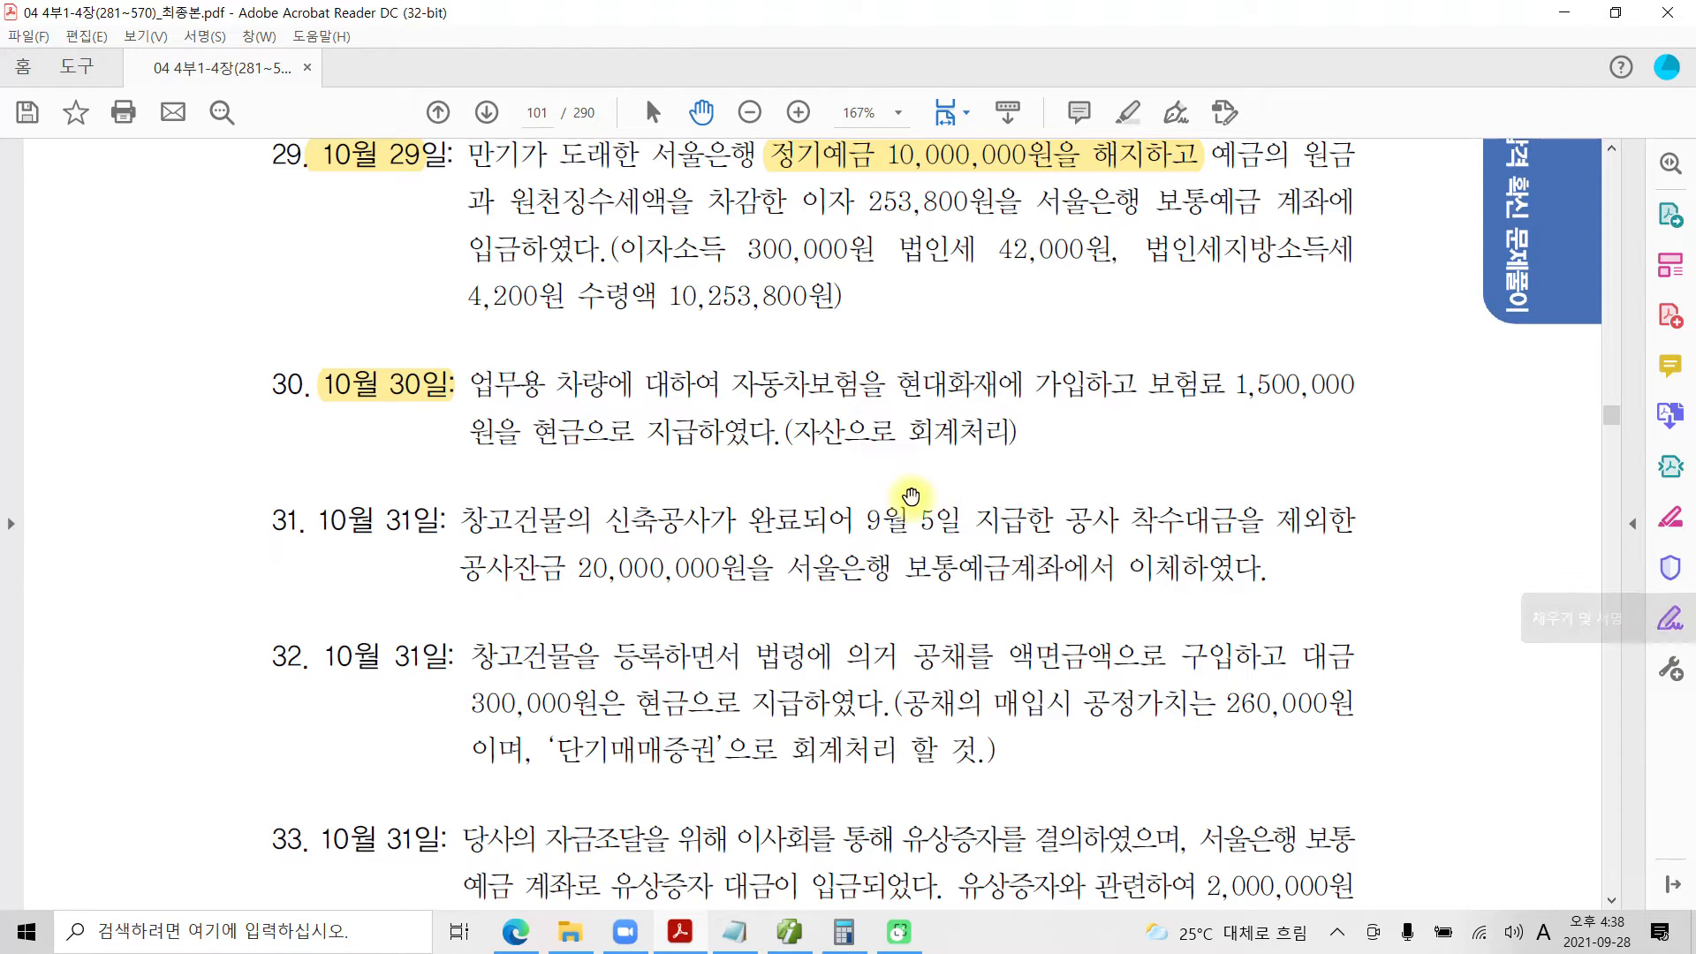
click(1339, 933)
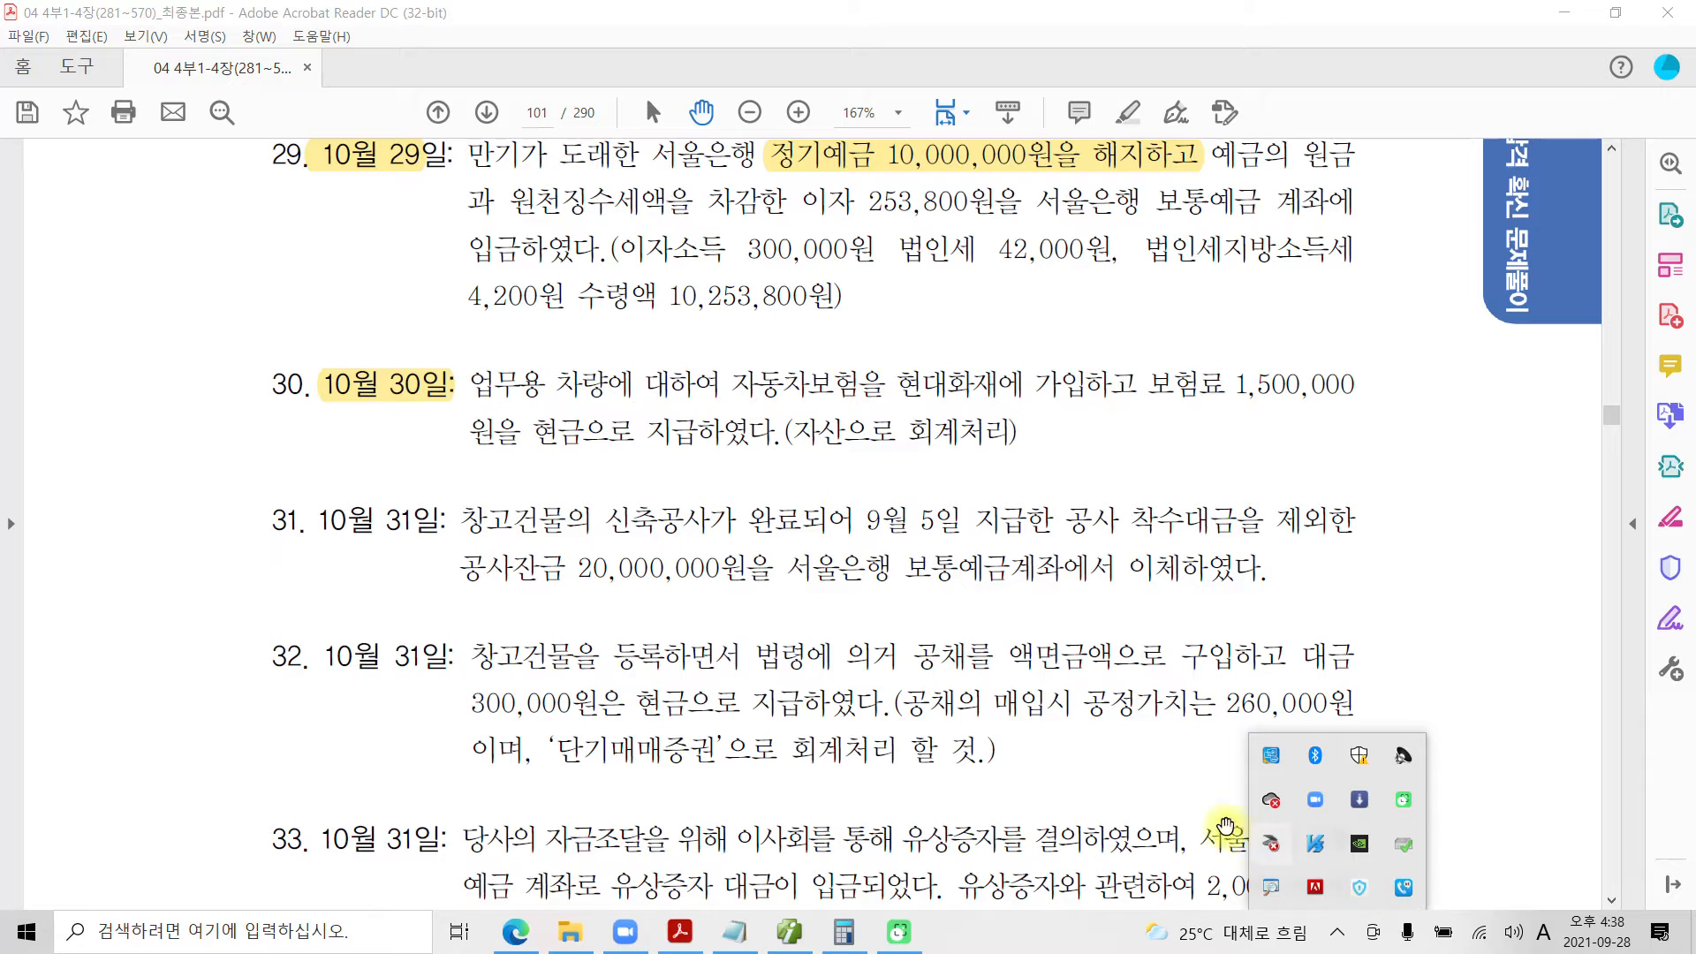
click(842, 600)
Highlight the date 10월 31일 of problem 31 in yellow.
scroll(824, 623, down, 3)
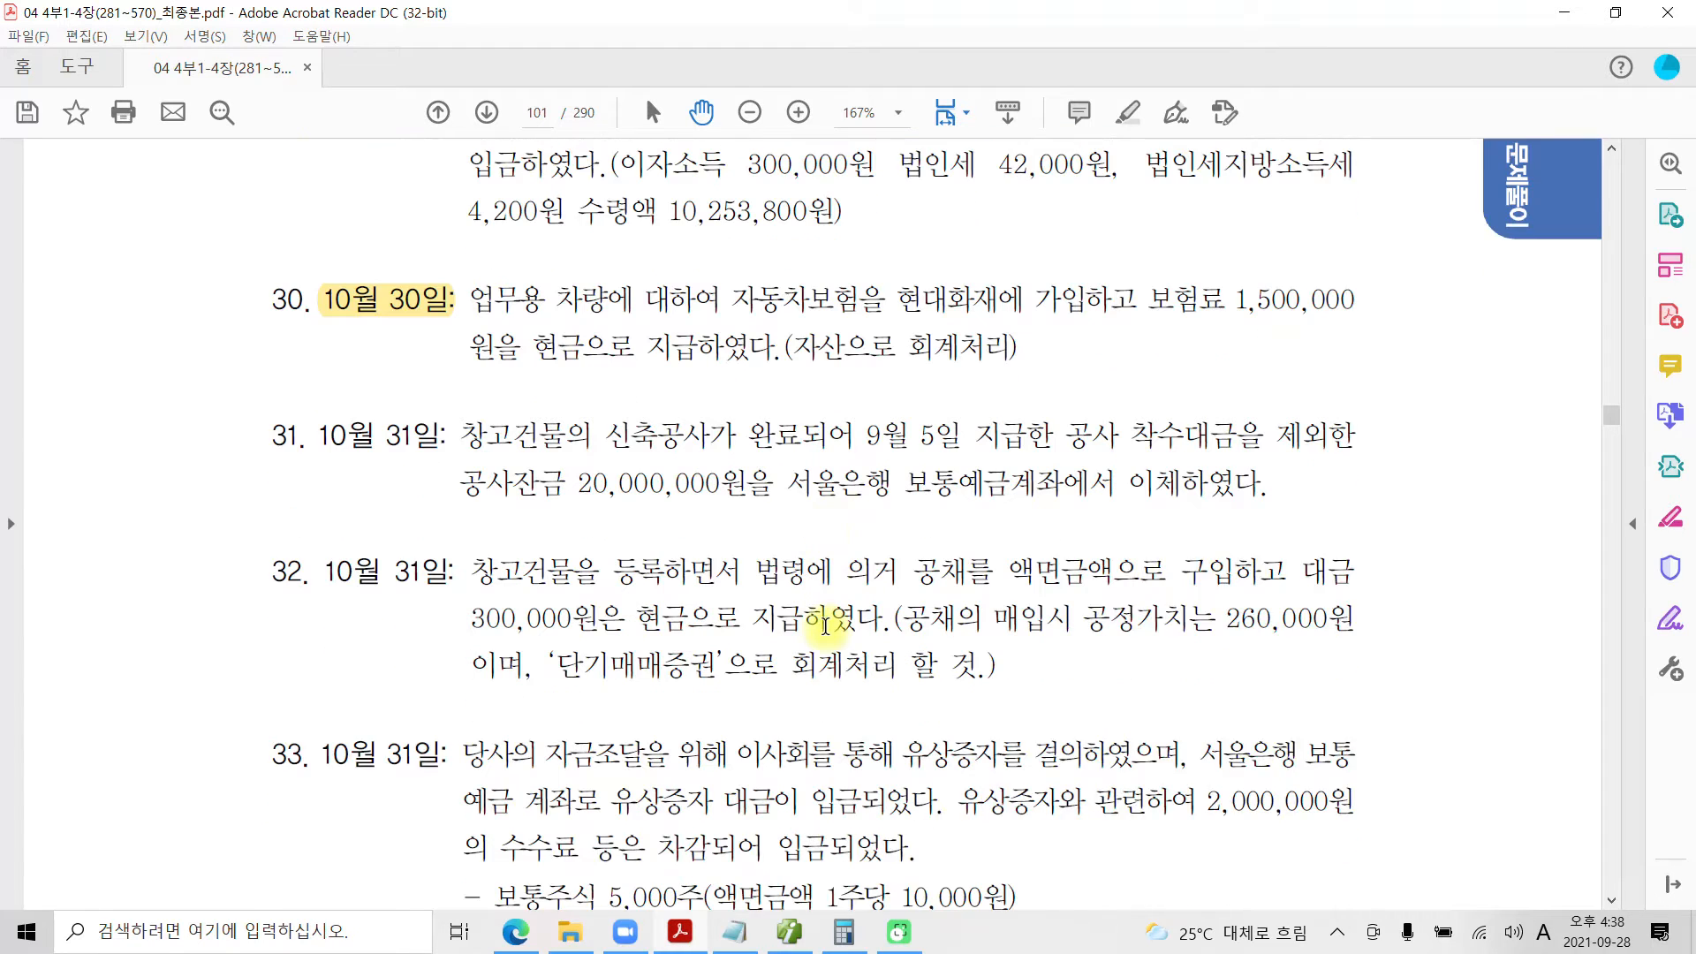
scroll(824, 624, down, 1)
scroll(824, 627, down, 1)
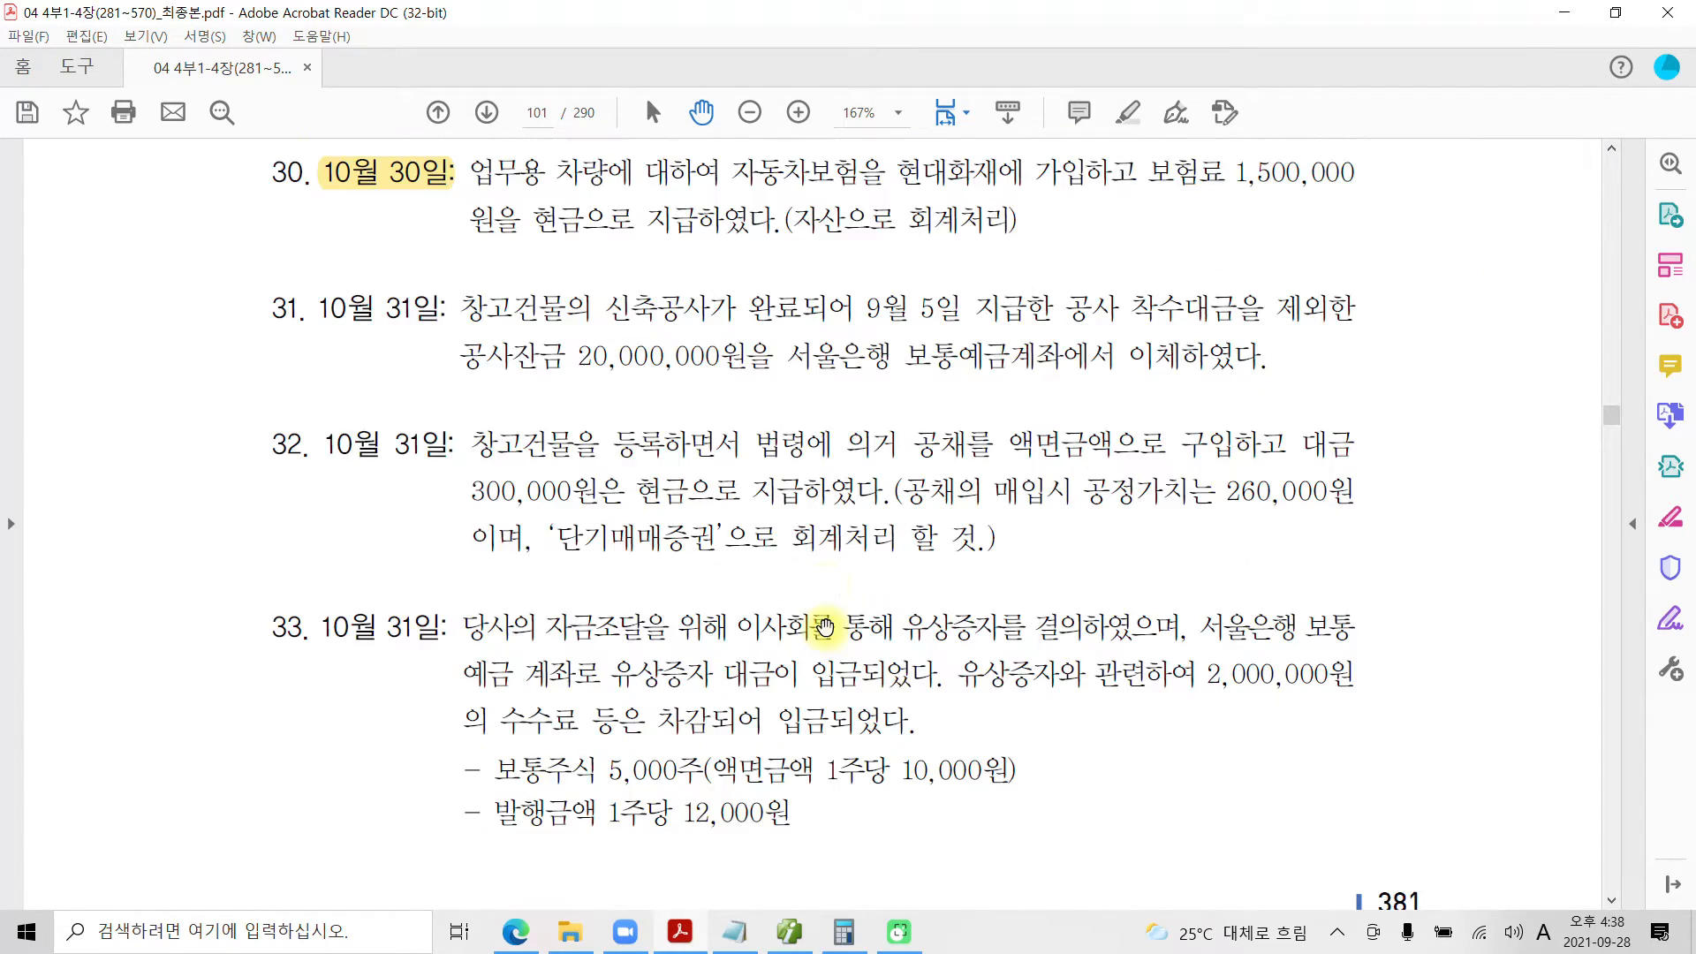
drag(313, 309, 445, 309)
right_click(408, 308)
click(451, 372)
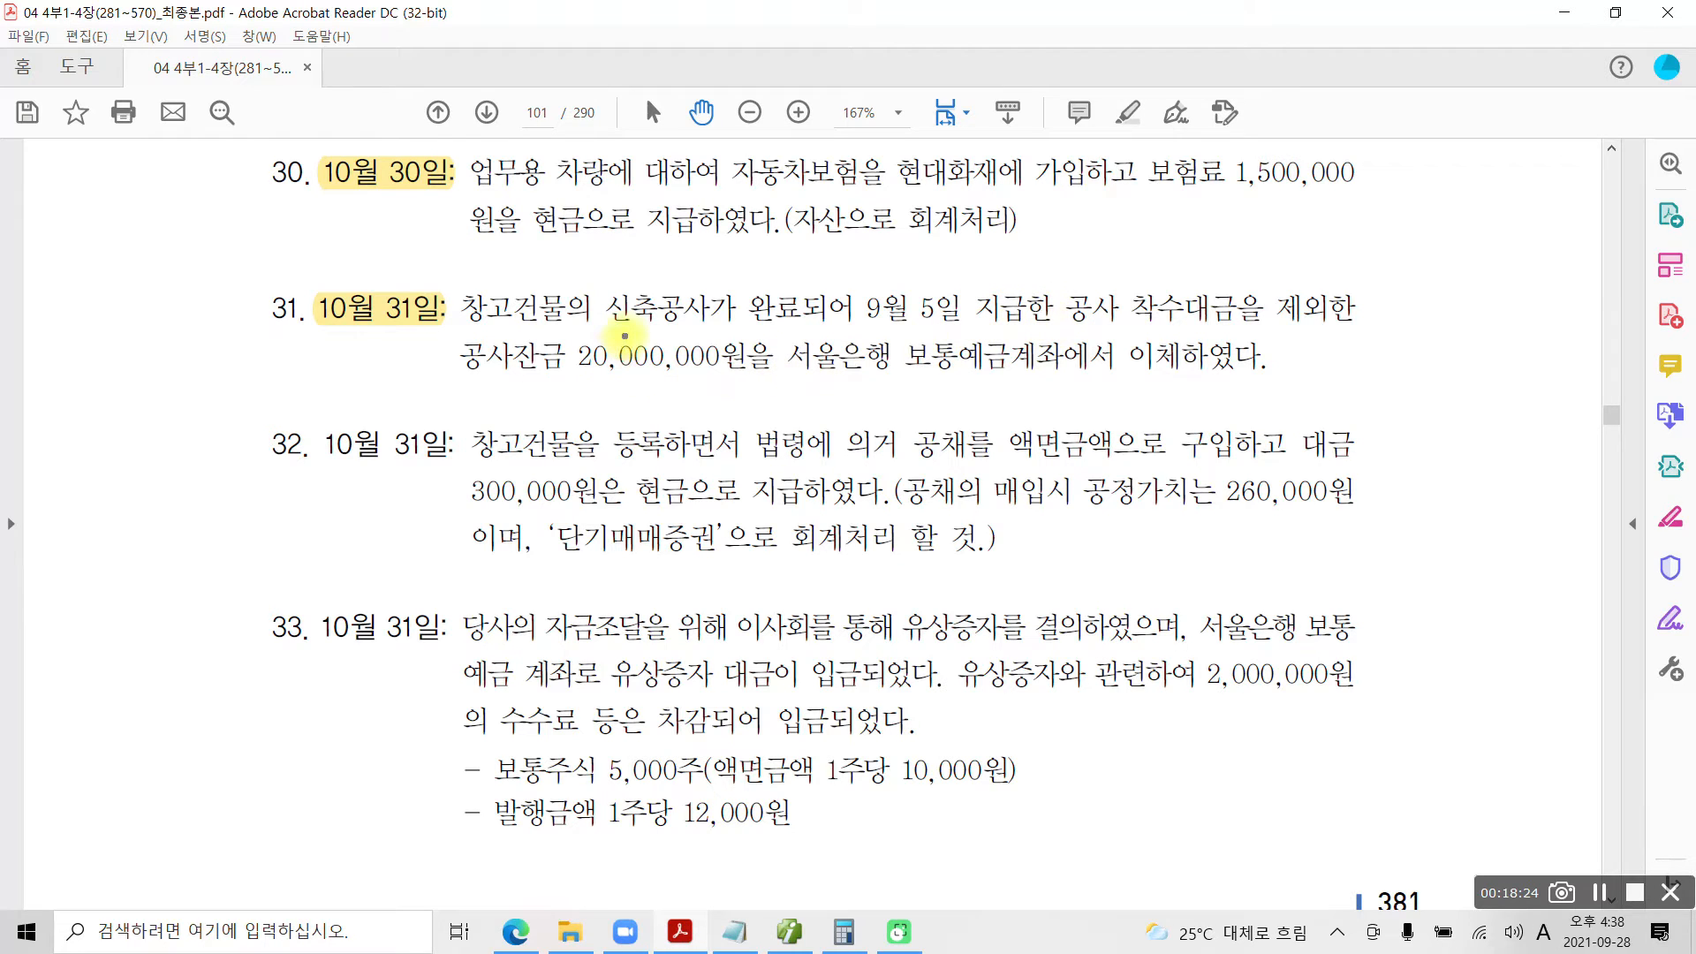
Box 신축공사가 완료, underline 9월 5일, 착수대금 and 20,000,000 in problem 31, and clear the pen marks.
mouse_move(614, 334)
mouse_down()
mouse_move(840, 331)
mouse_move(872, 293)
mouse_move(636, 281)
mouse_move(612, 333)
mouse_up()
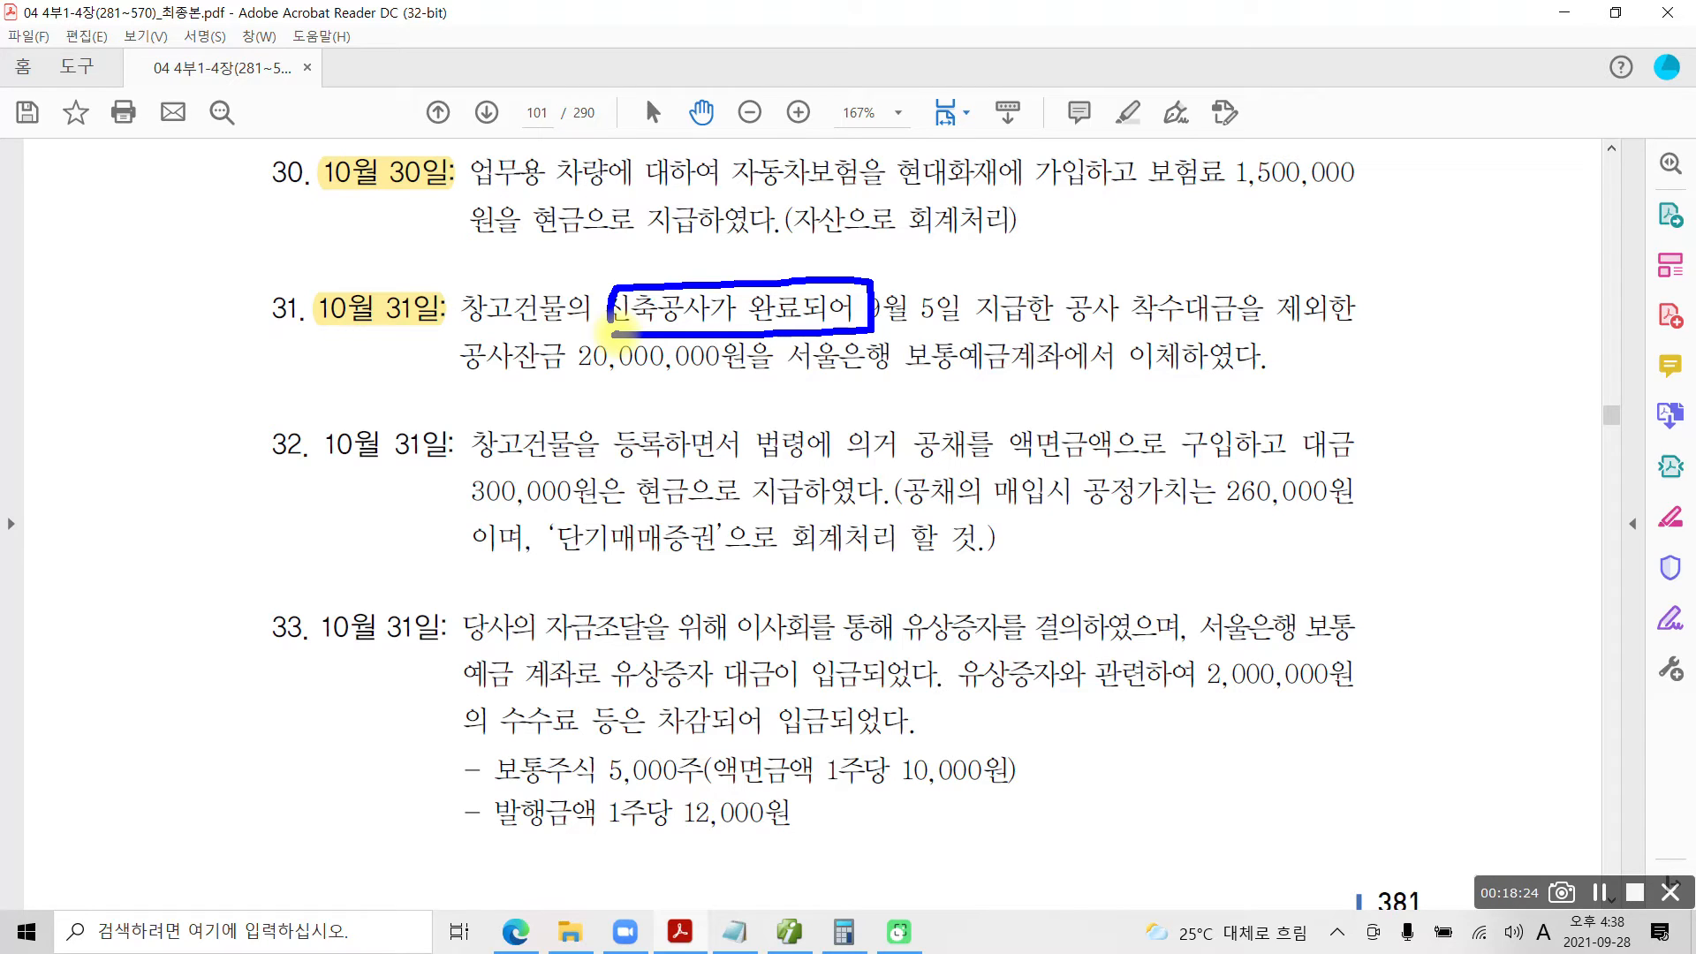
key(Escape)
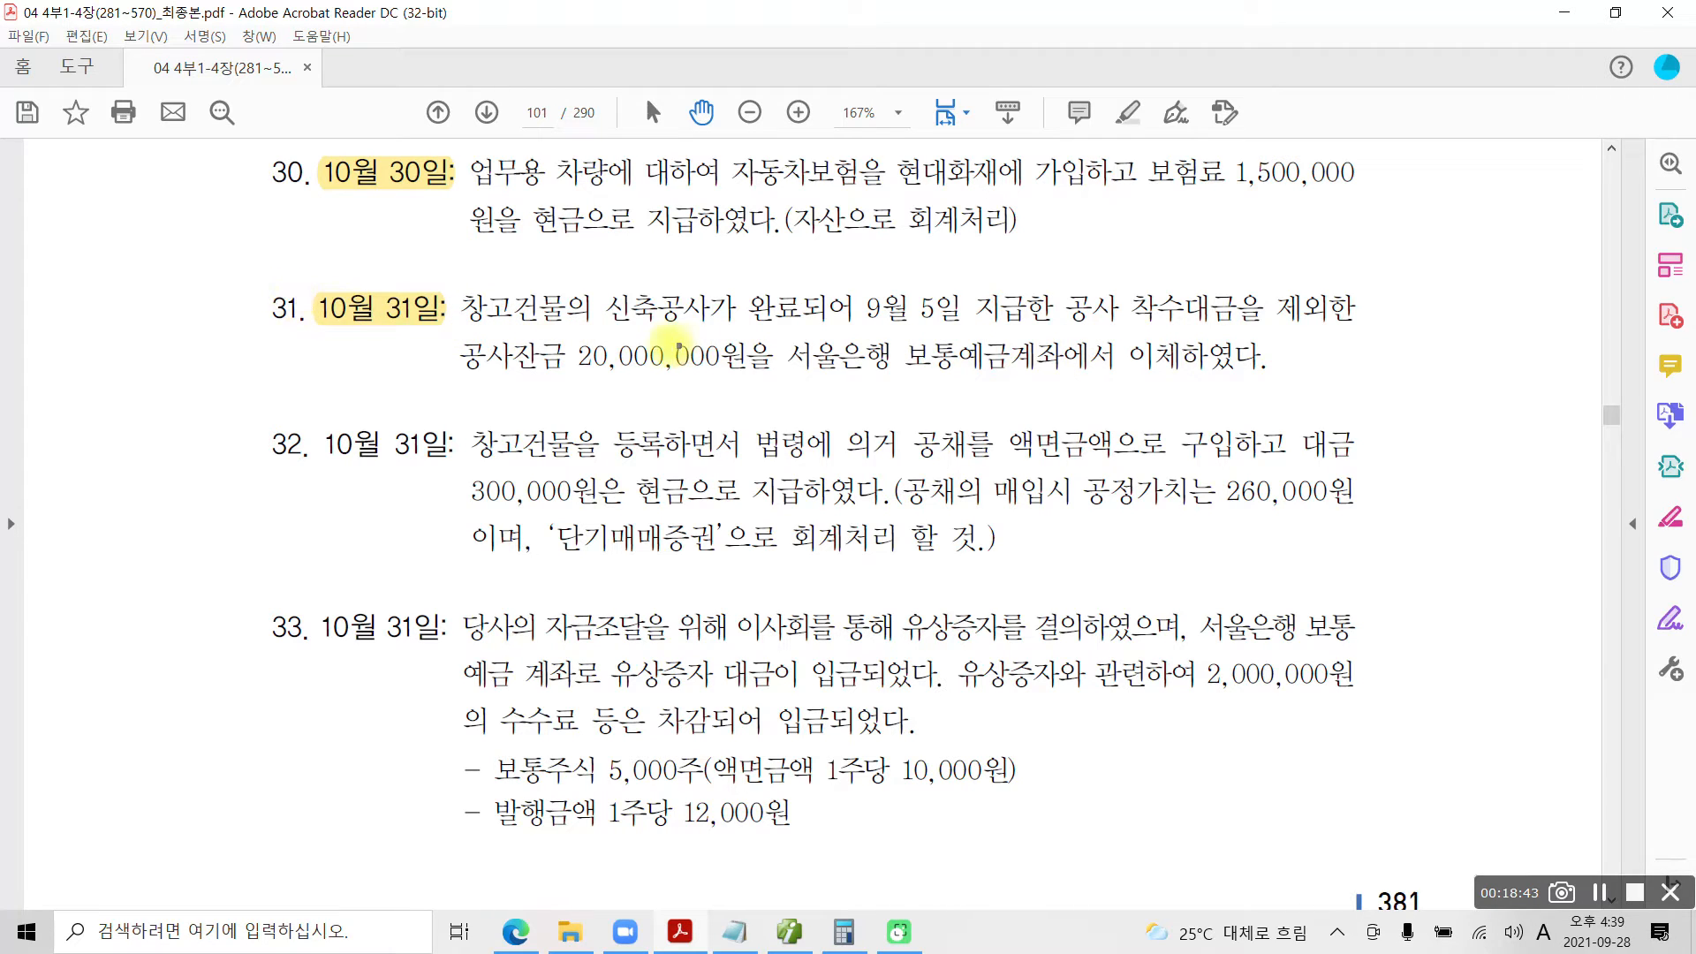
drag(606, 336, 811, 336)
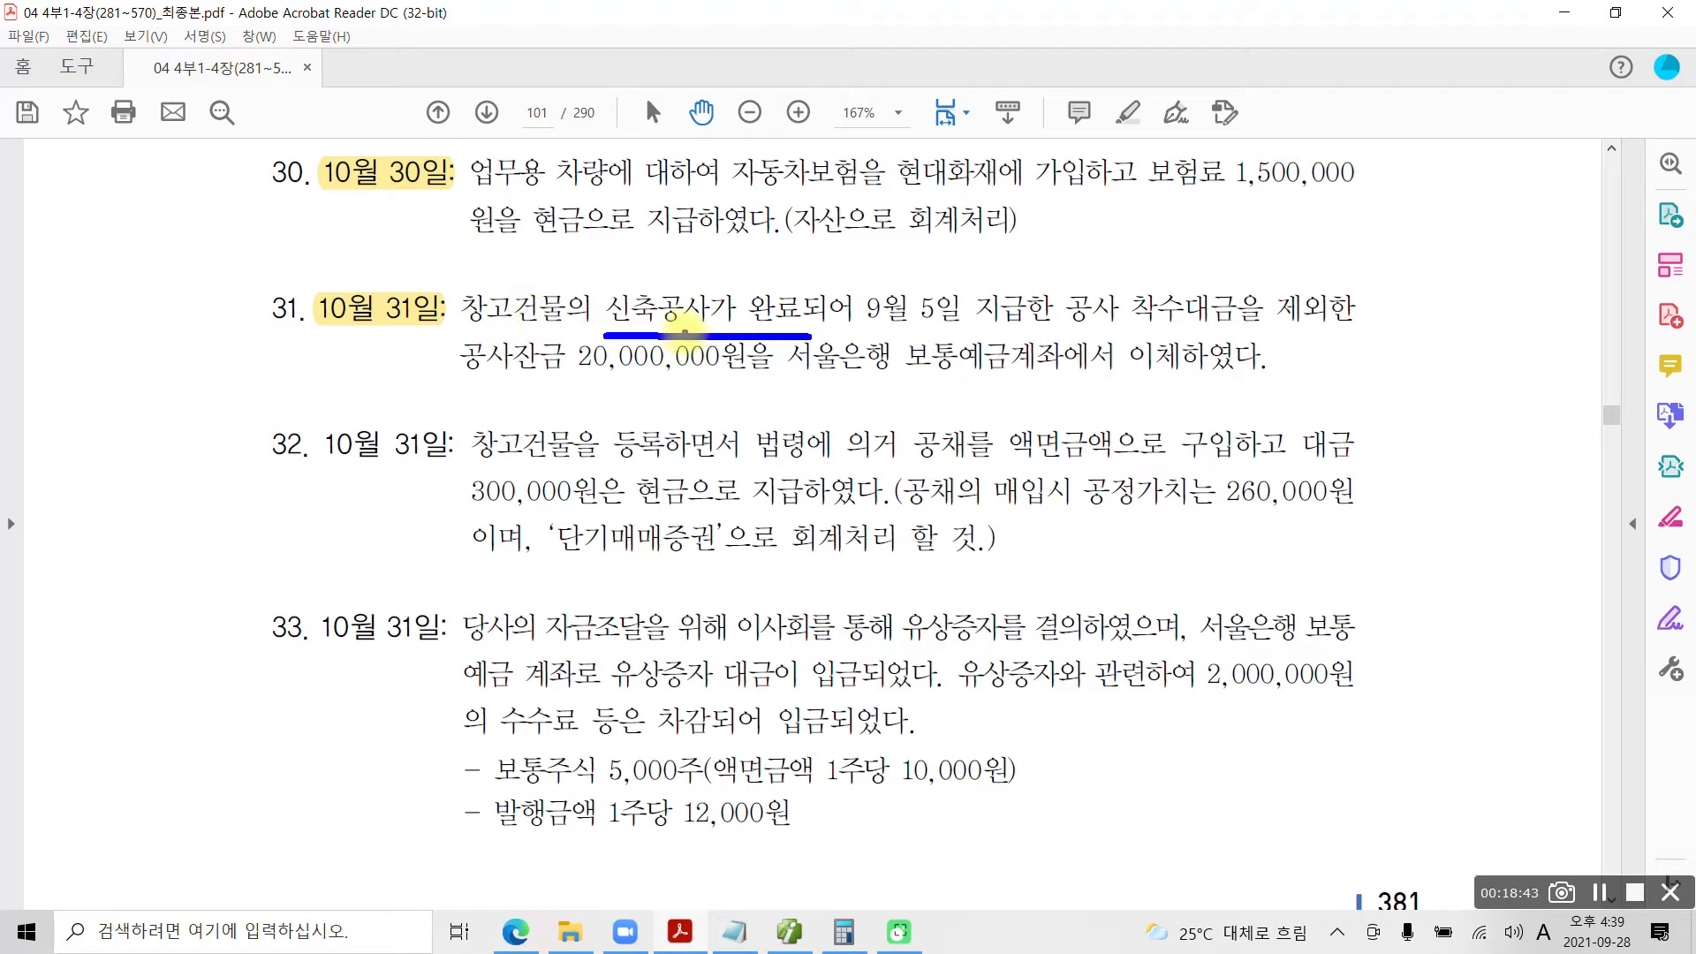
mouse_move(600, 280)
mouse_down()
mouse_move(787, 352)
mouse_move(809, 335)
mouse_move(962, 328)
mouse_up()
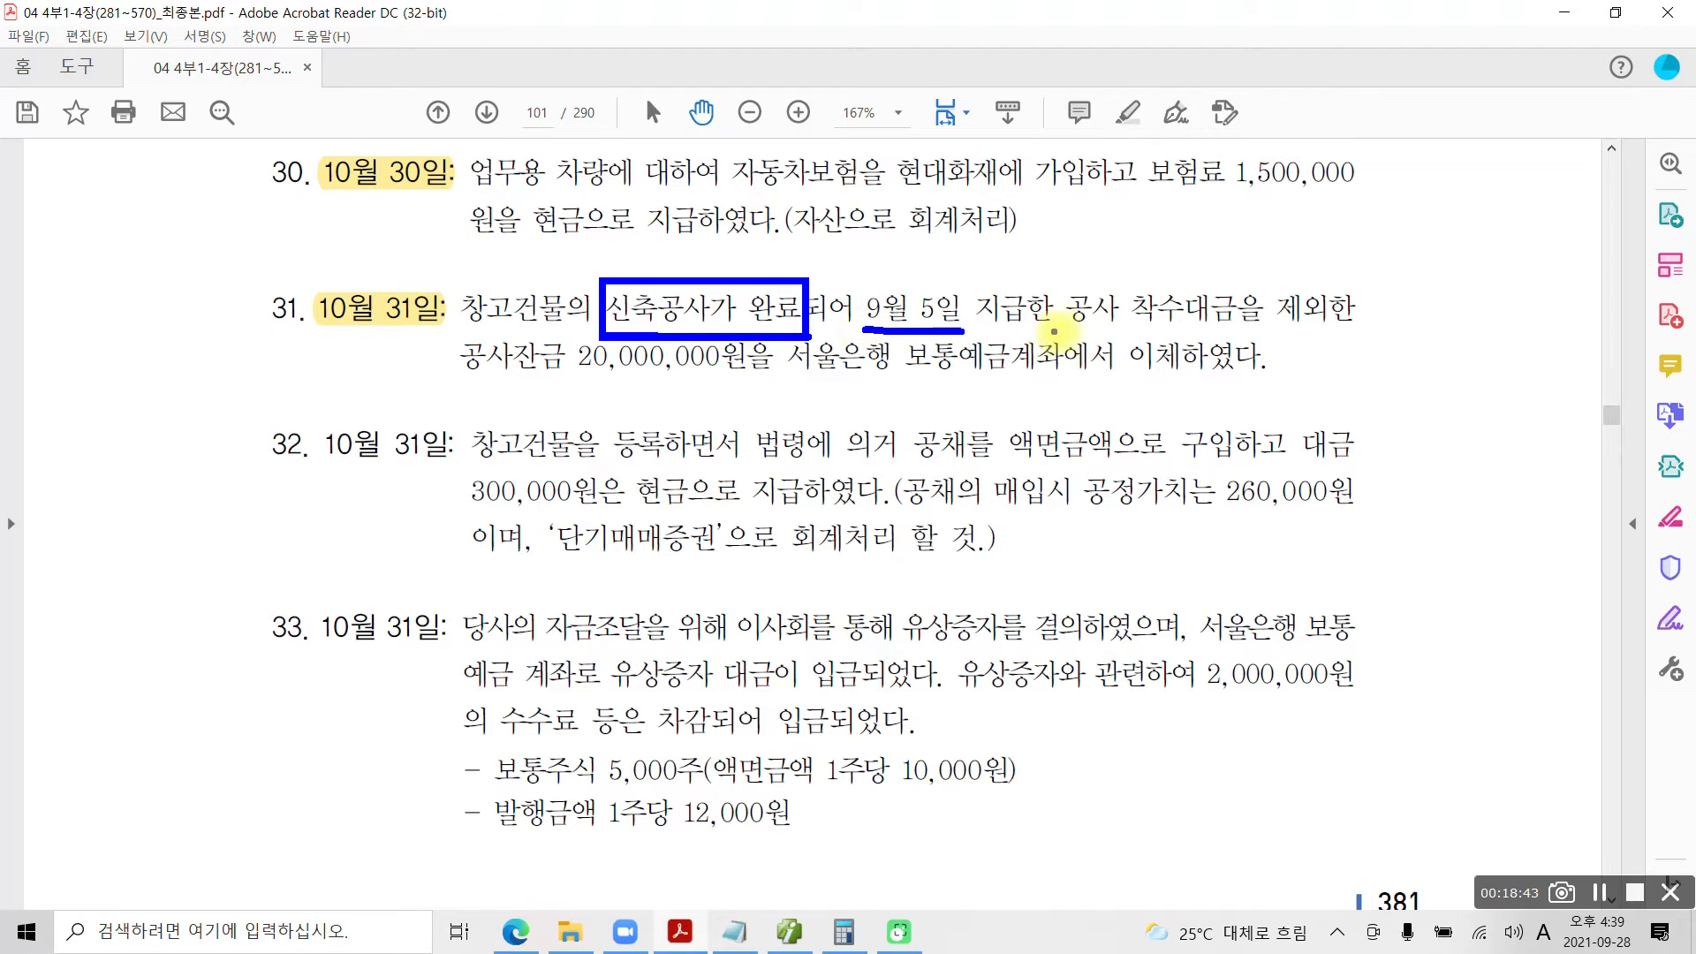
drag(1124, 328, 1280, 331)
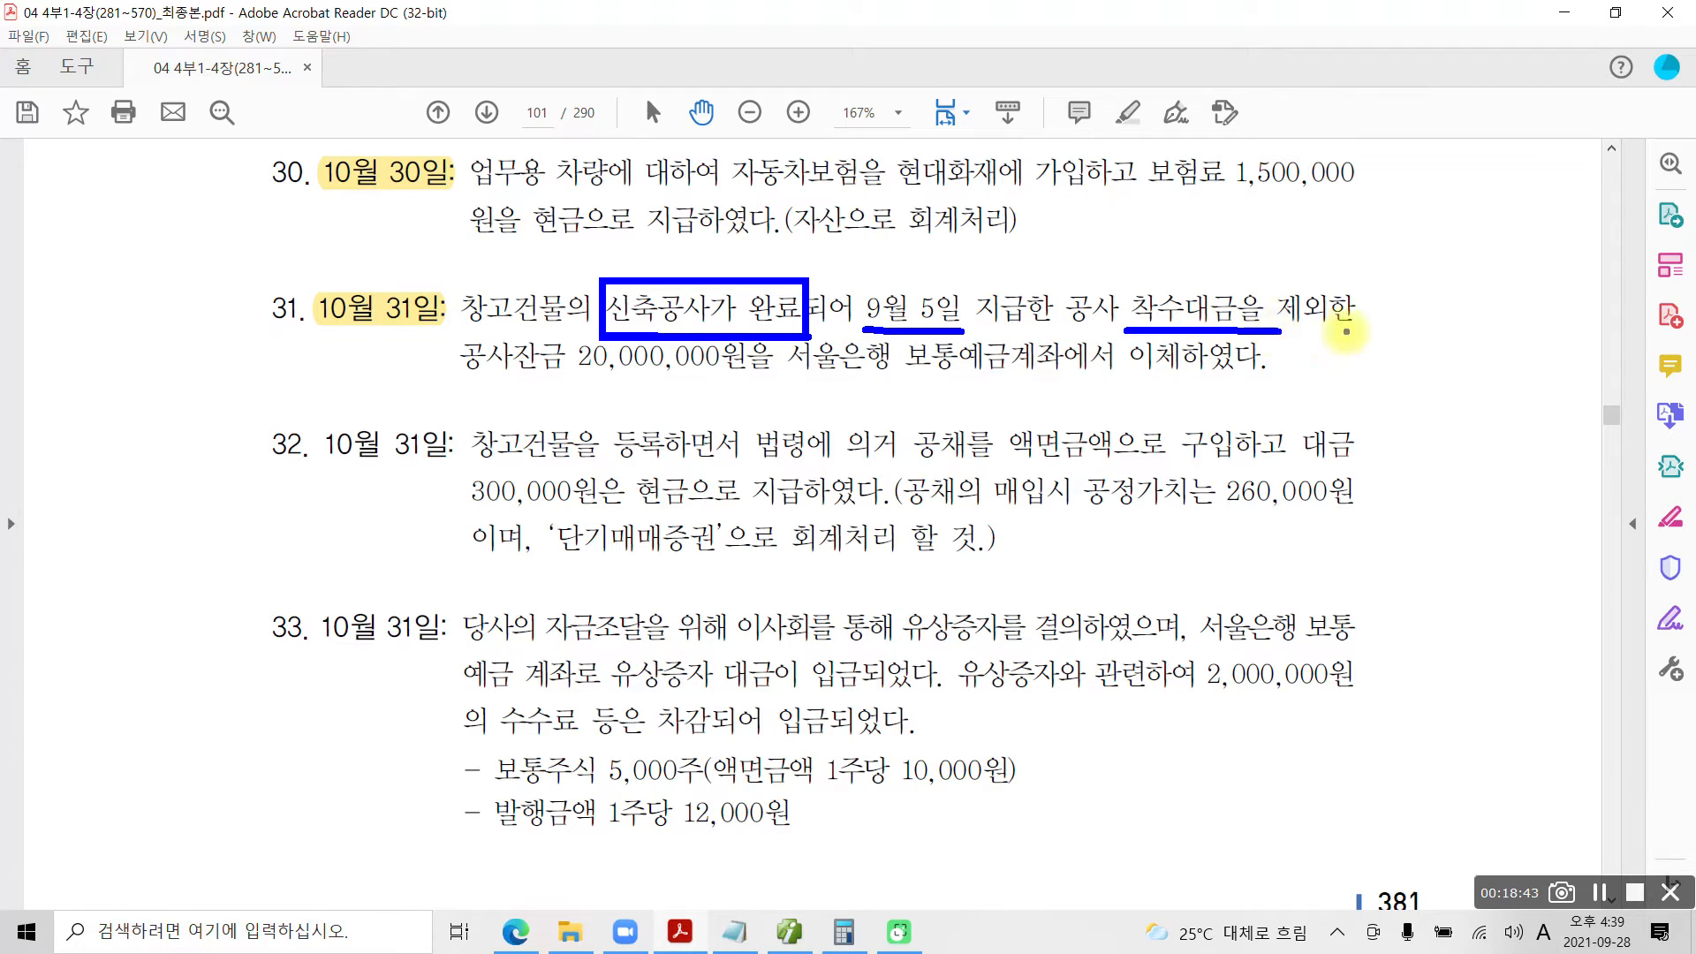
drag(568, 379, 708, 380)
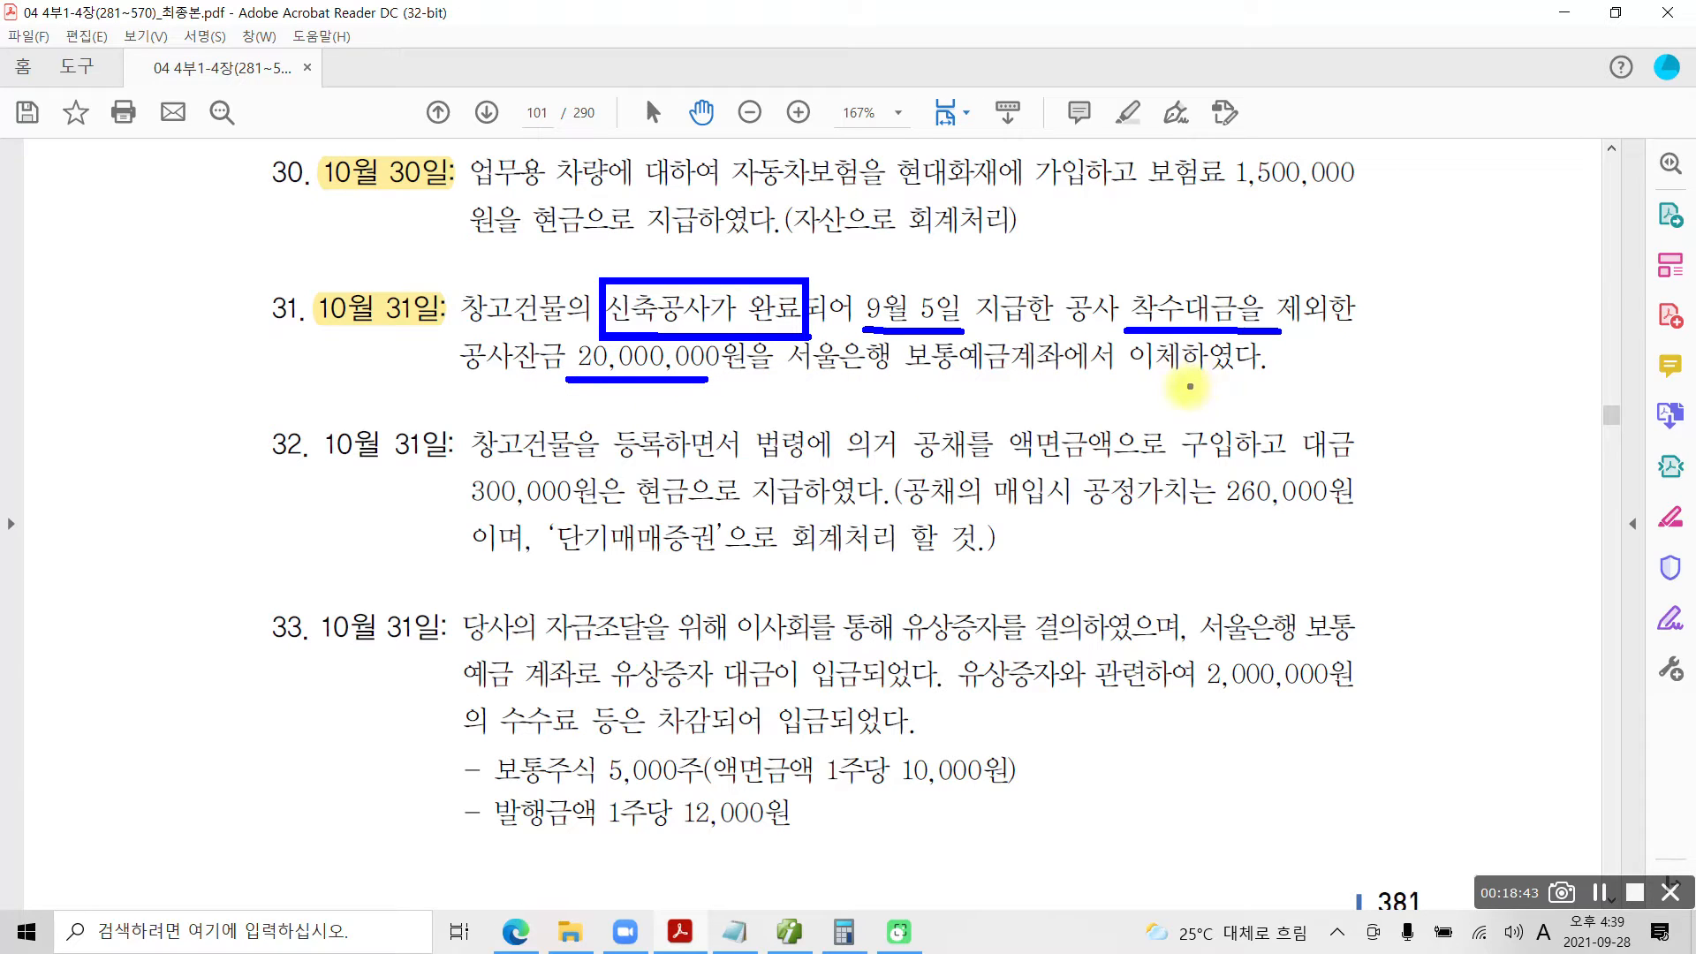
drag(530, 378, 561, 379)
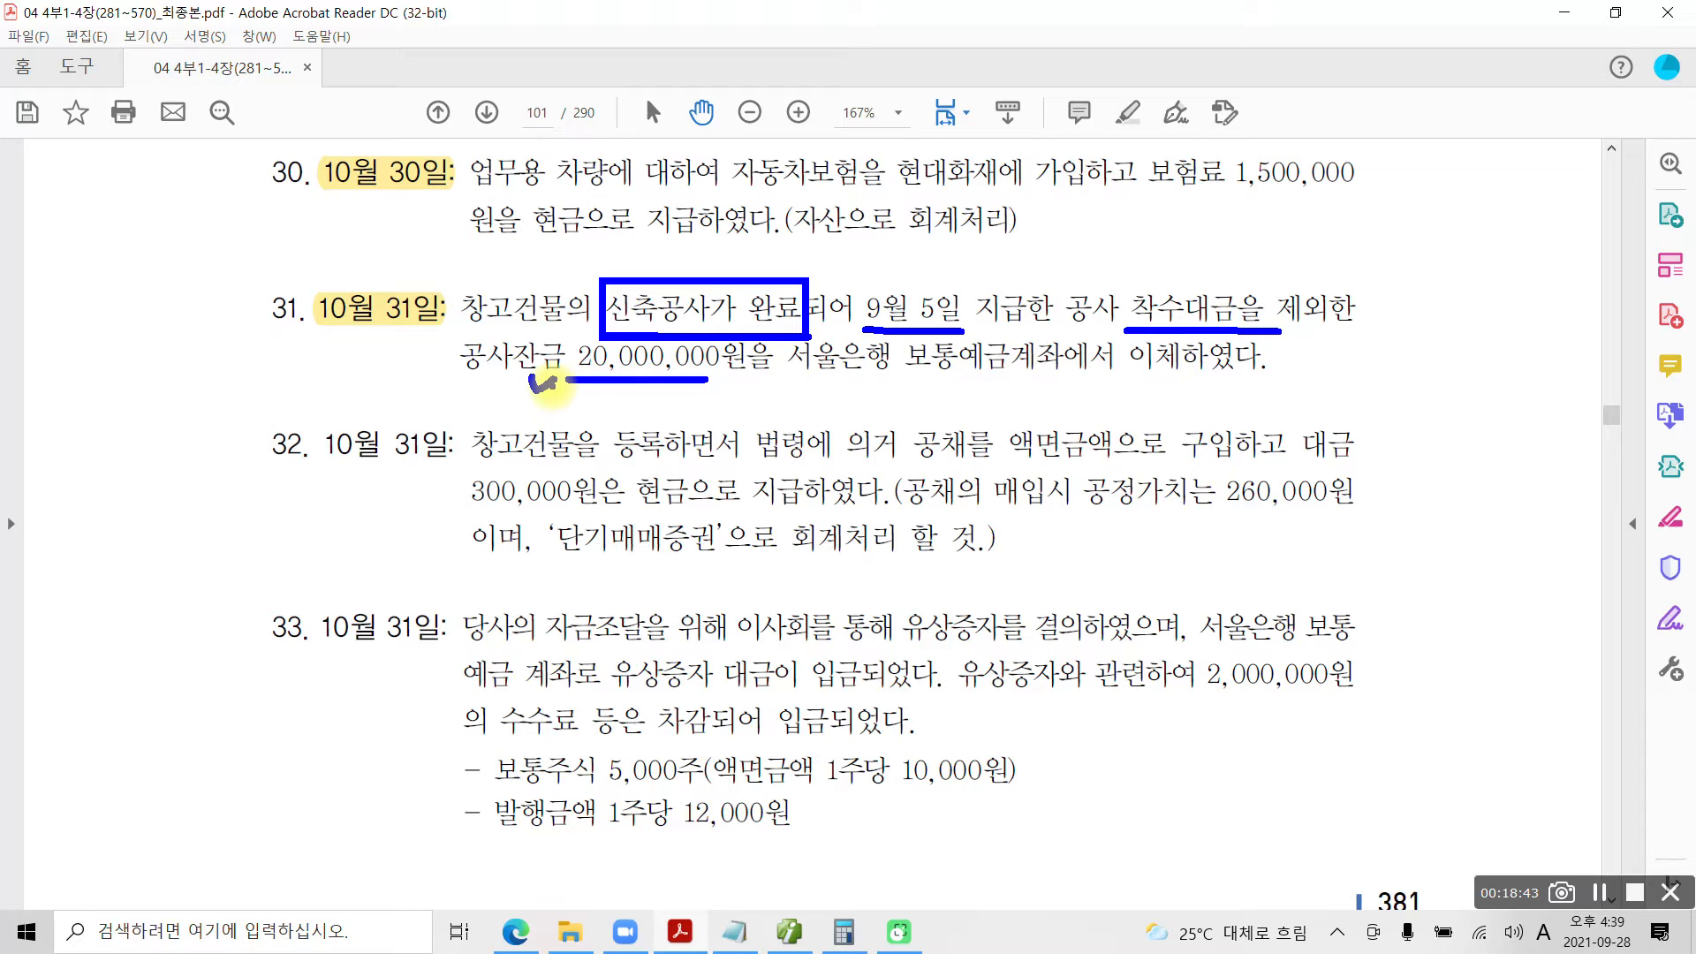
mouse_move(861, 323)
mouse_down()
mouse_move(883, 253)
mouse_move(941, 352)
mouse_up()
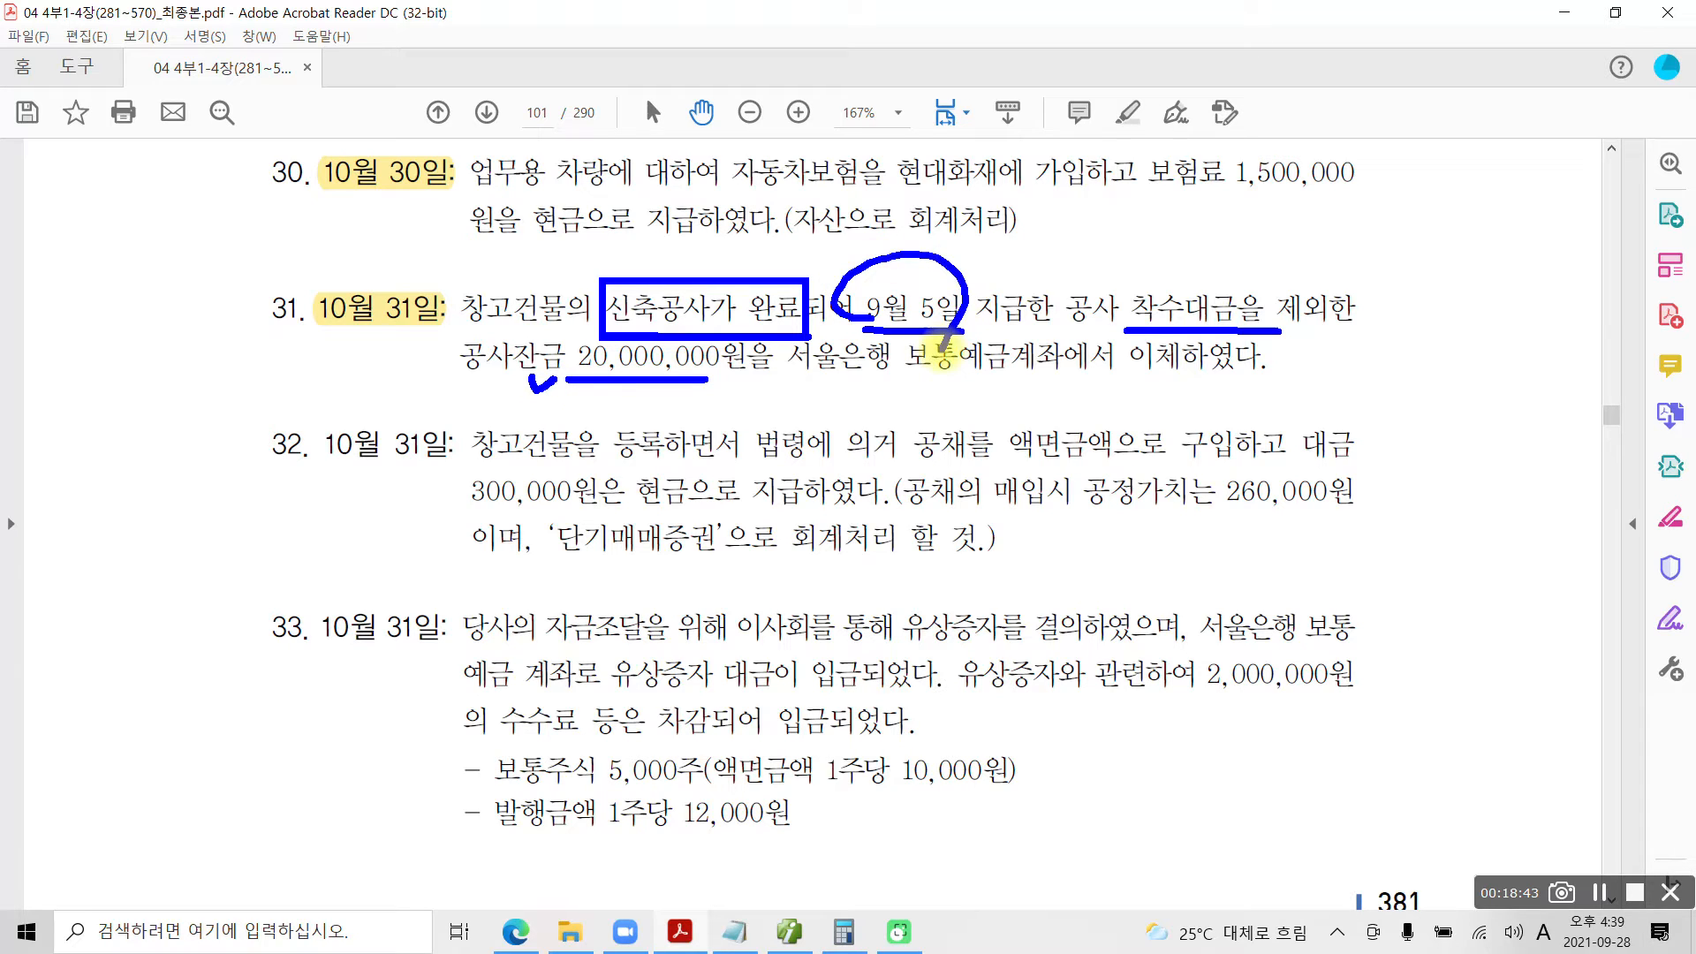
key(Escape)
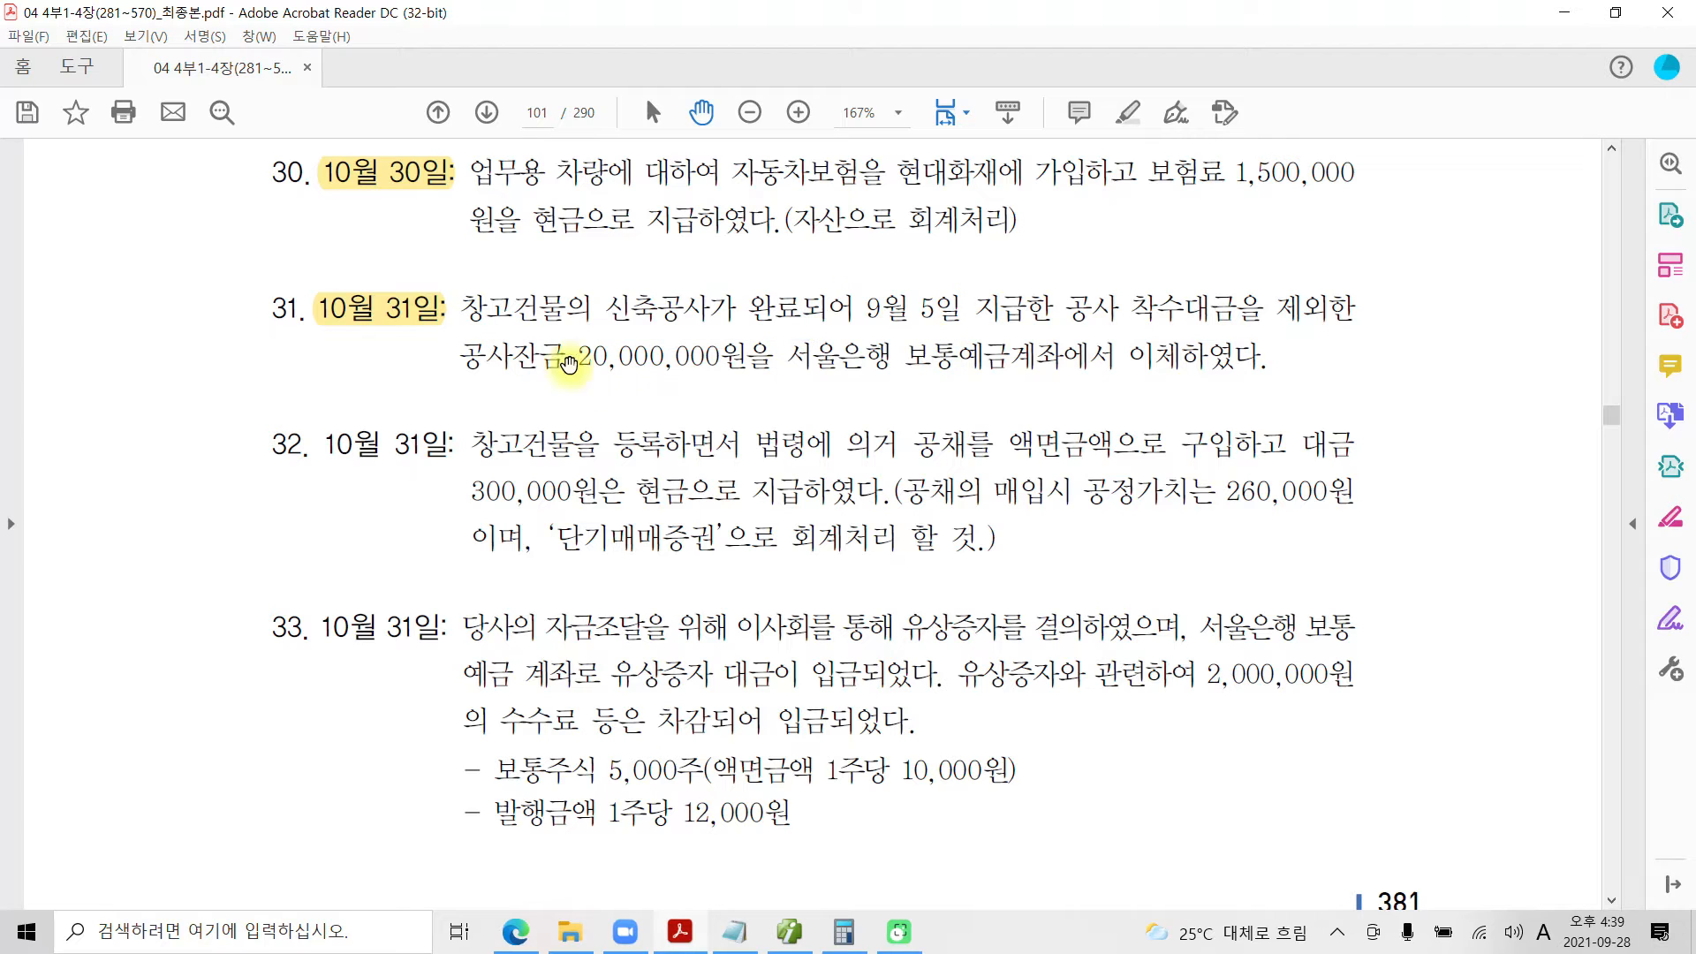
Switch to 일반전표입력 in the accounting program and look up the vouchers dated 5 September.
click(789, 932)
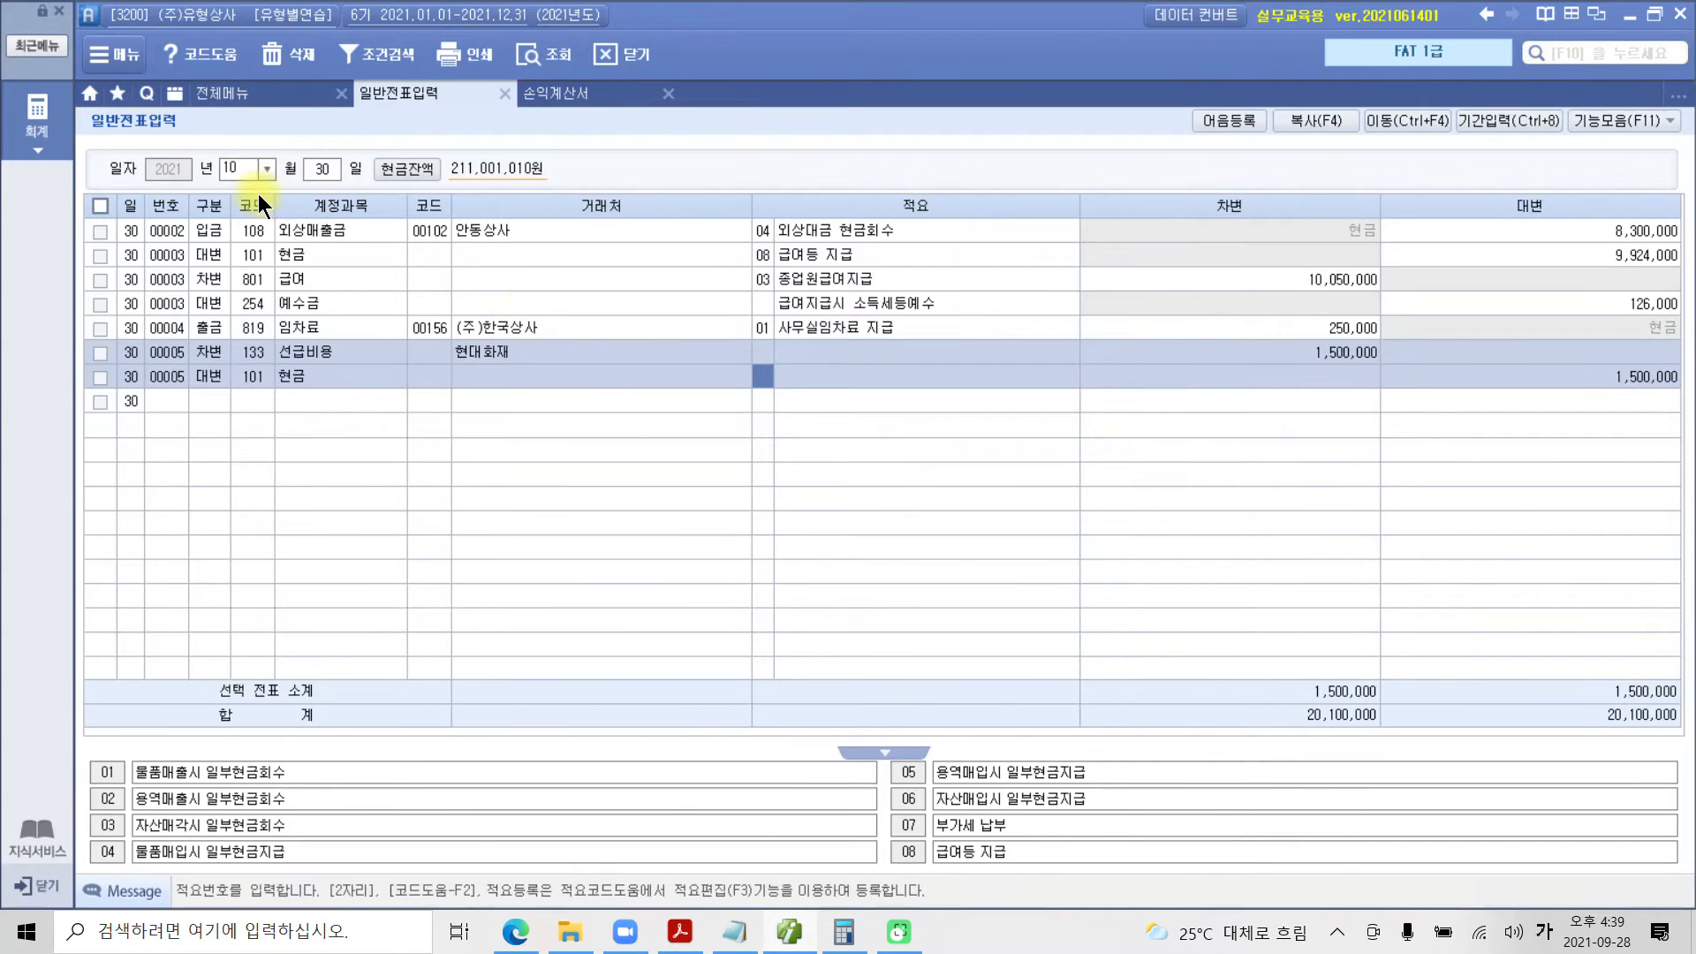
click(249, 169)
text(9)
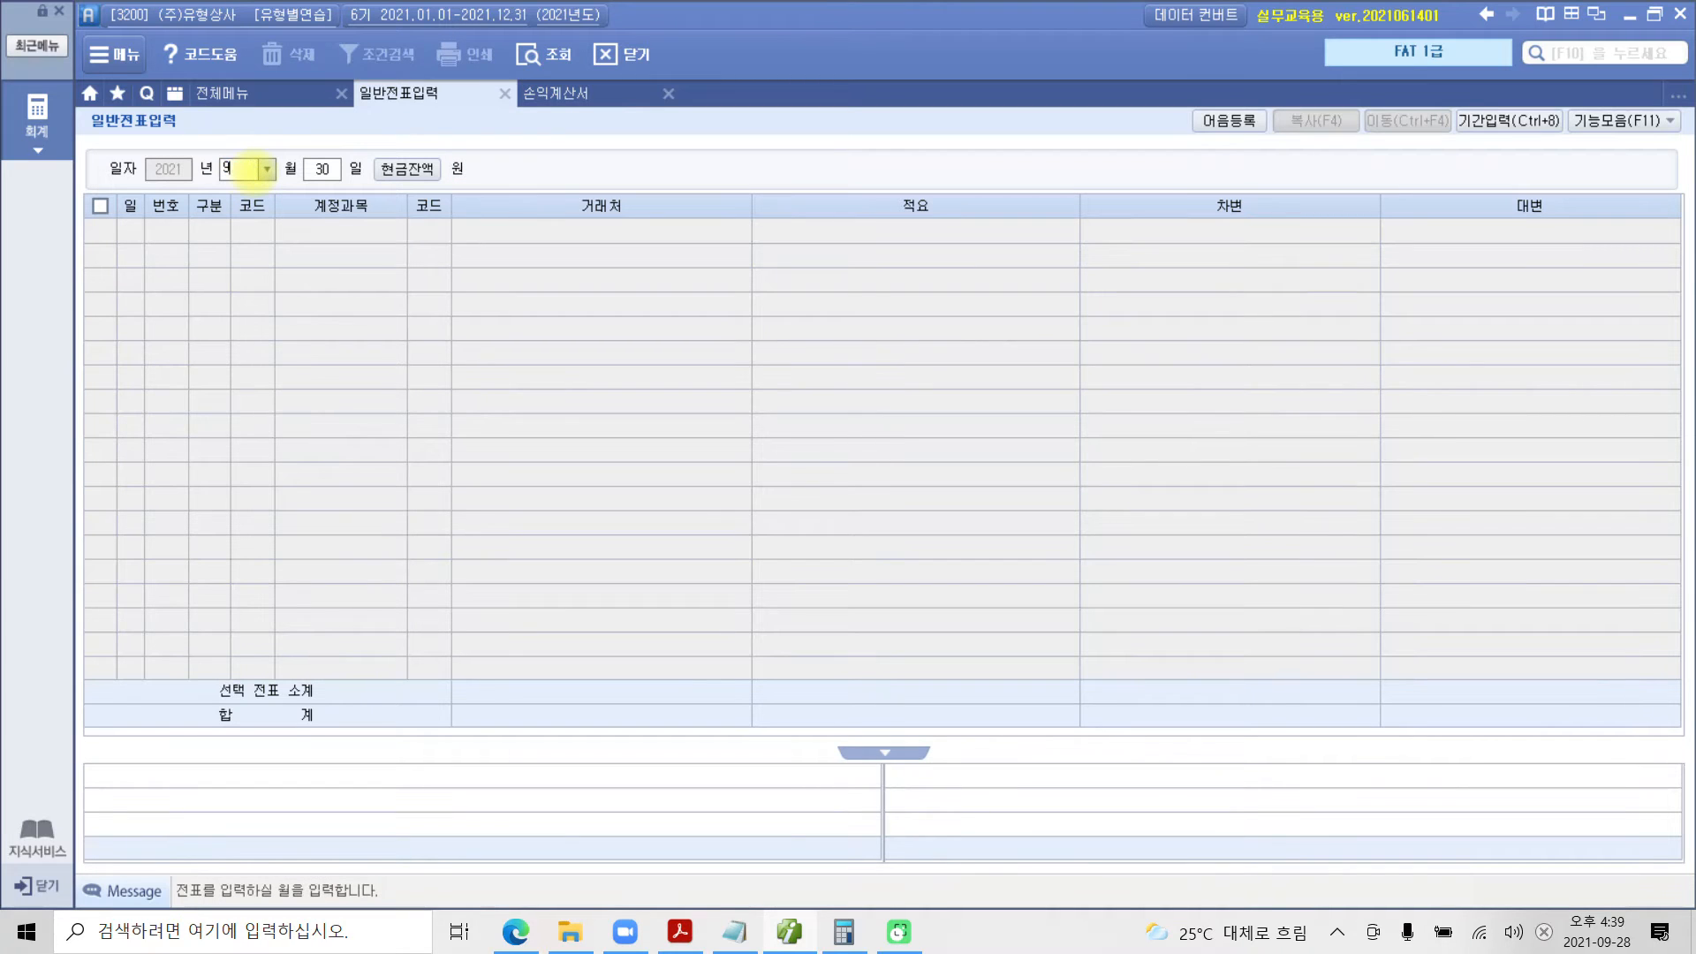
key(Return)
text(5)
key(Return)
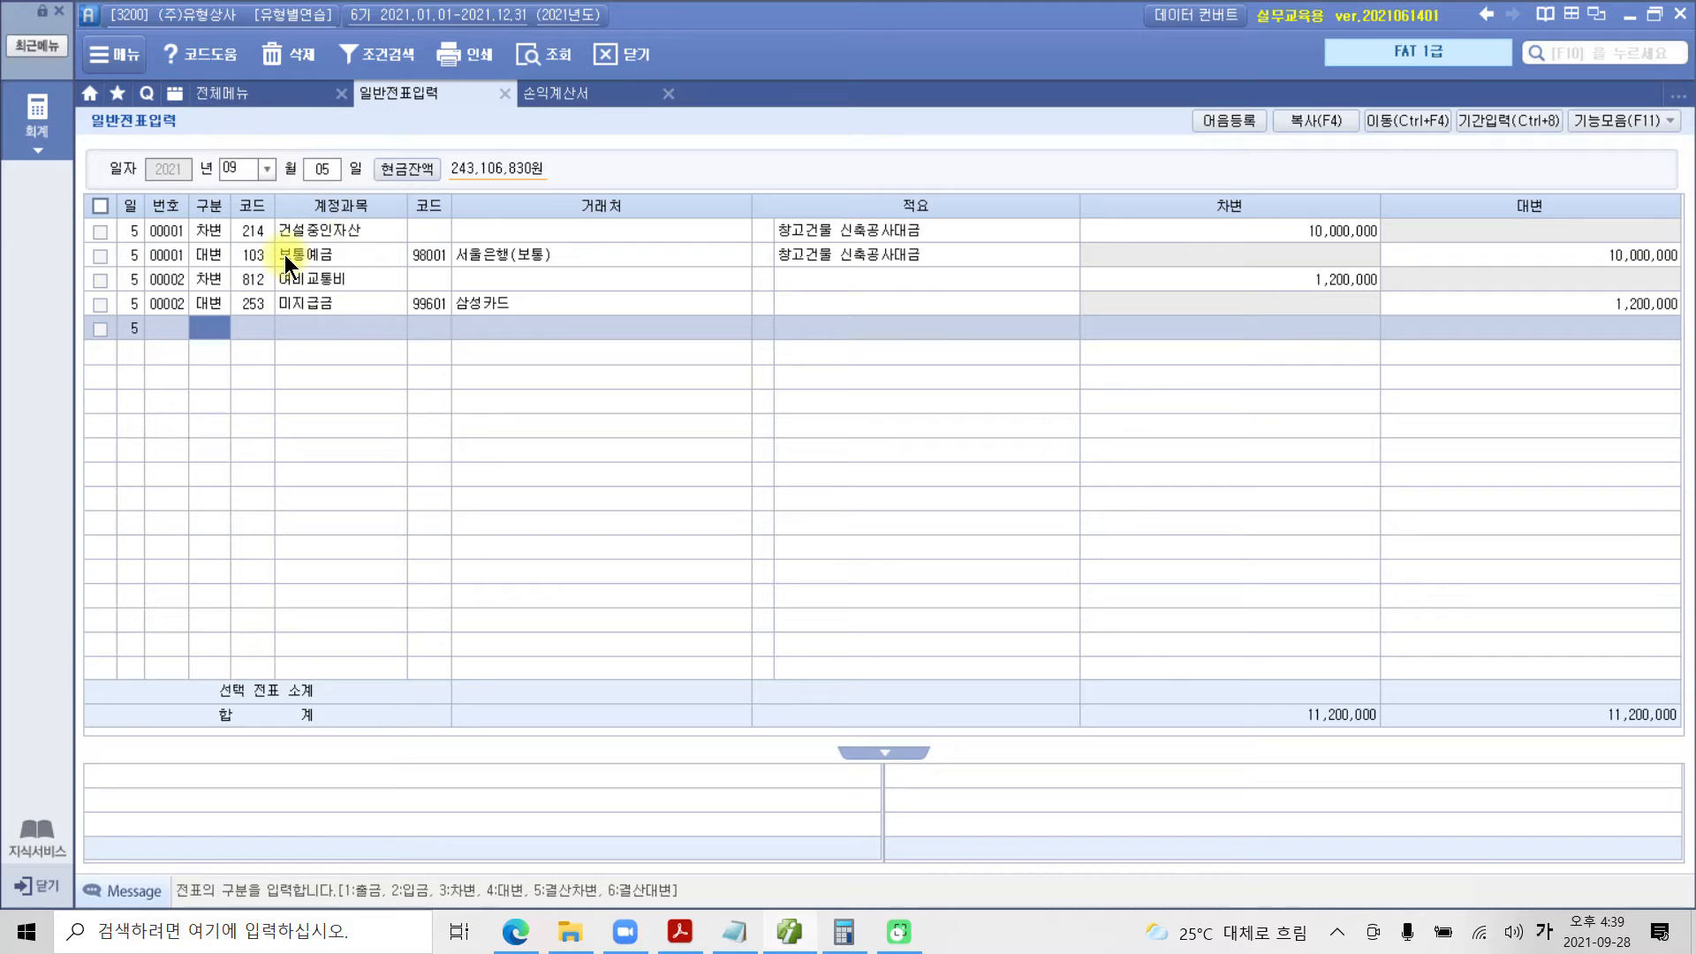
Examine the 창고건물 신축공사대금 voucher, marking its 건설중인자산 line and its debit and credit amounts, and clear the marks.
click(305, 231)
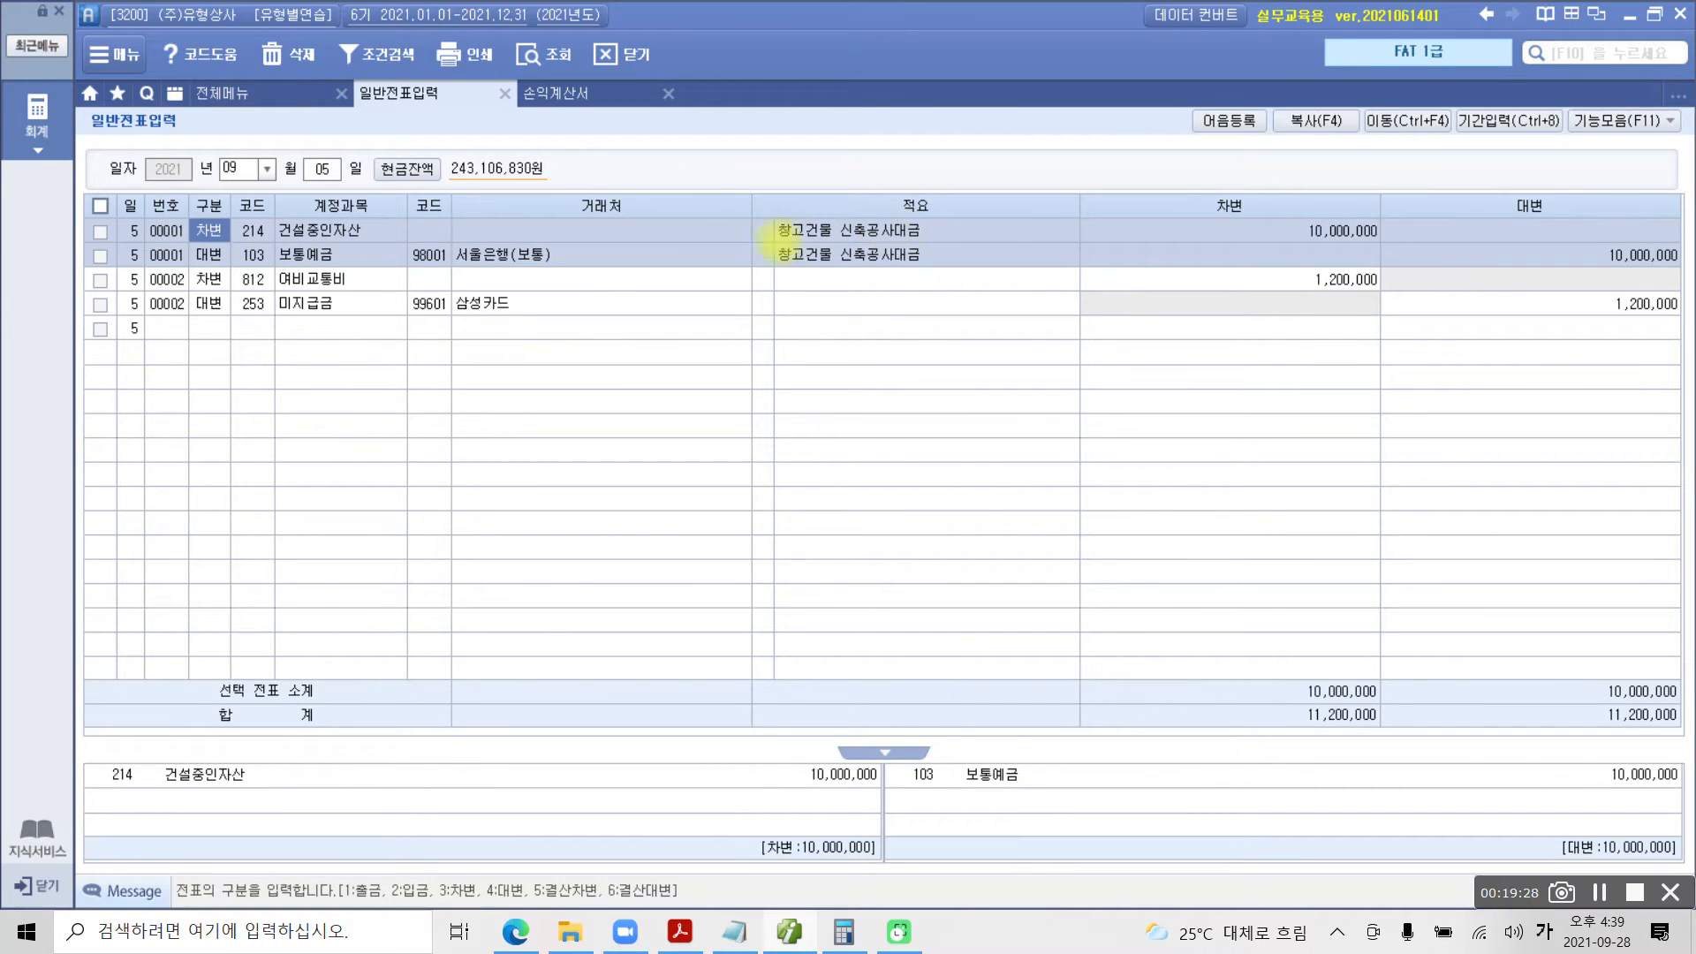
drag(1283, 242, 1396, 241)
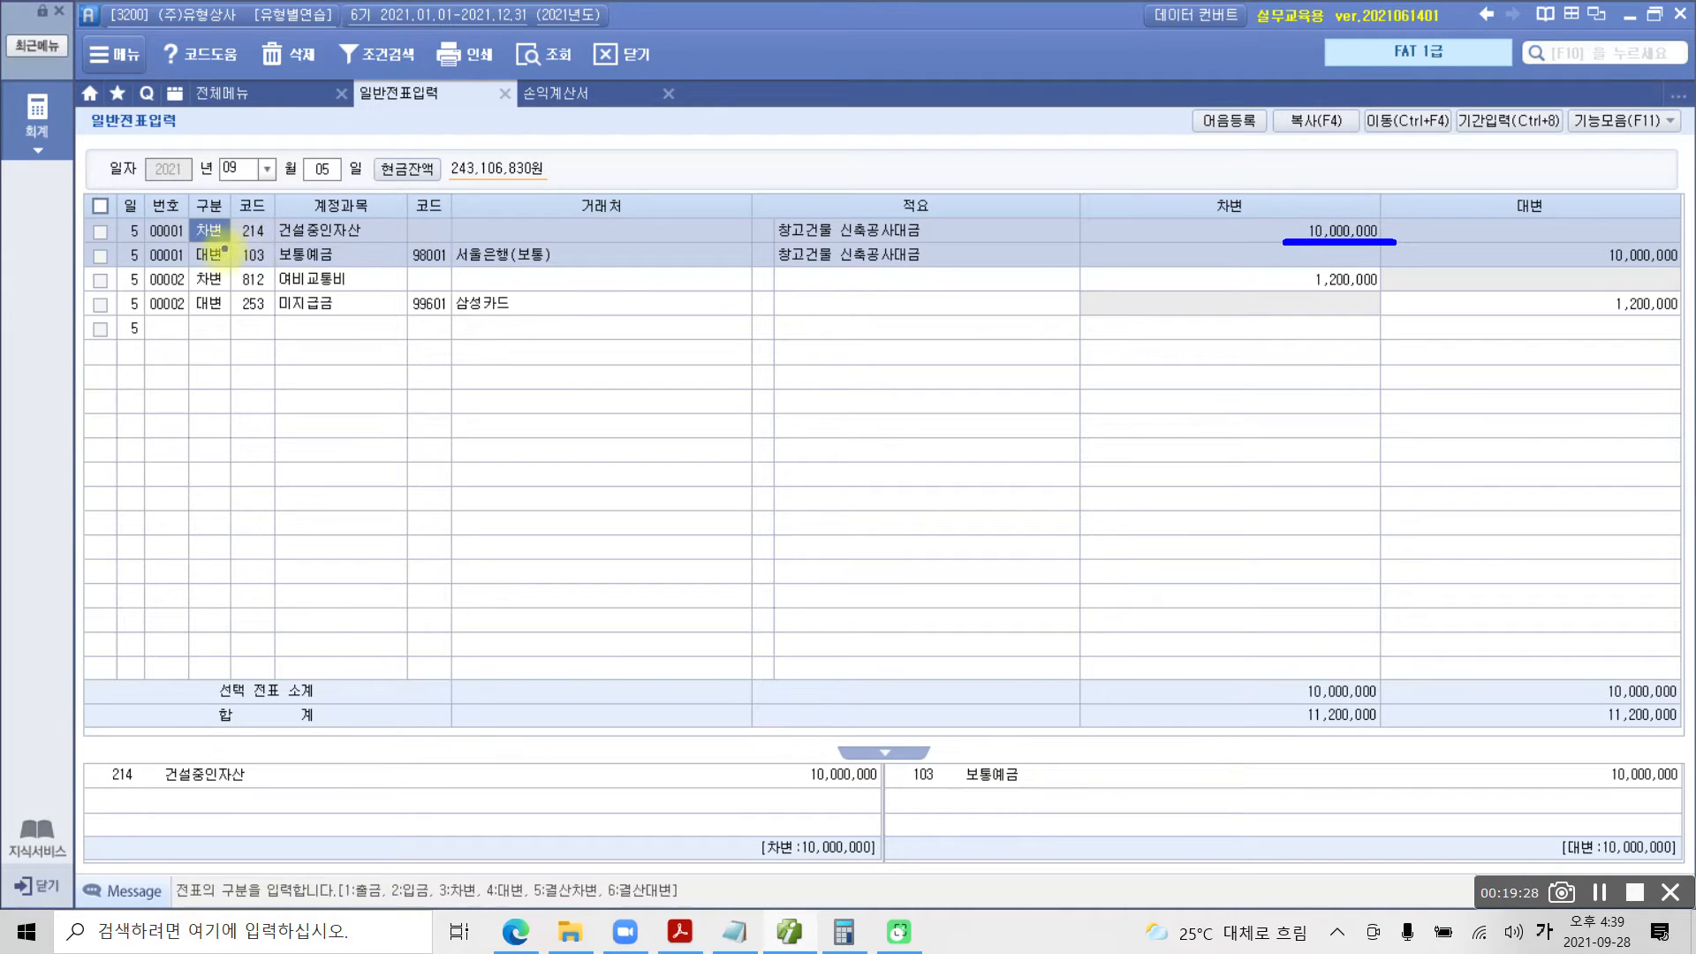
drag(1550, 265, 1674, 267)
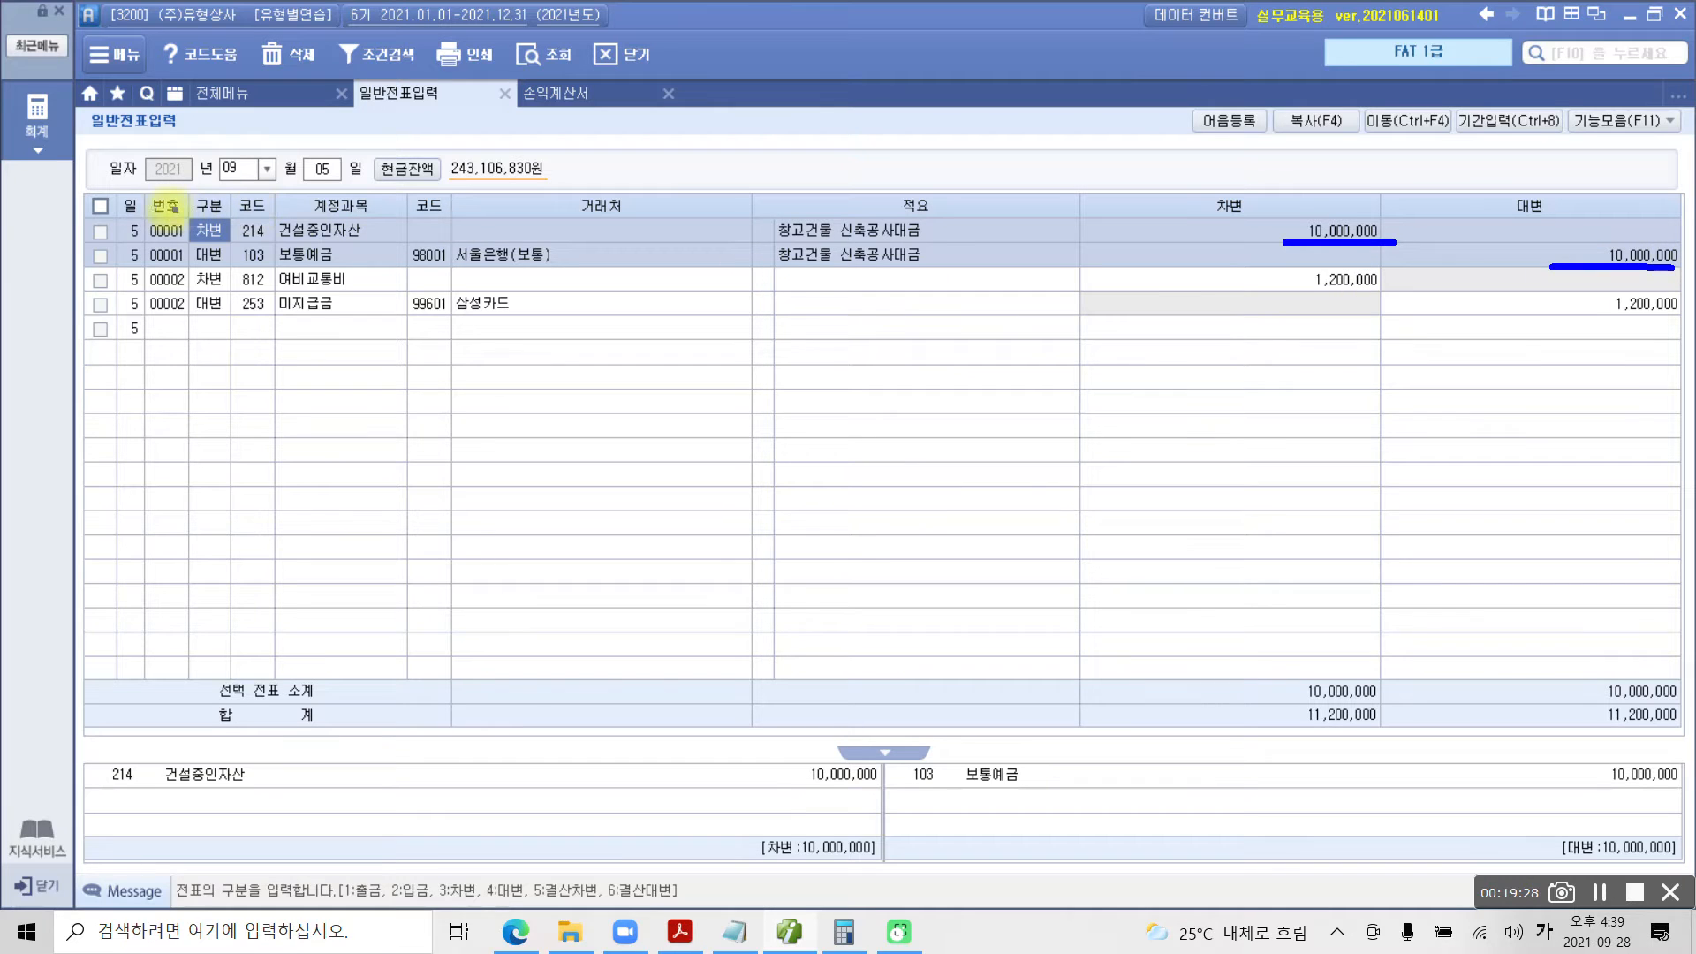
mouse_move(130, 205)
mouse_down()
mouse_move(435, 256)
mouse_move(439, 240)
mouse_up()
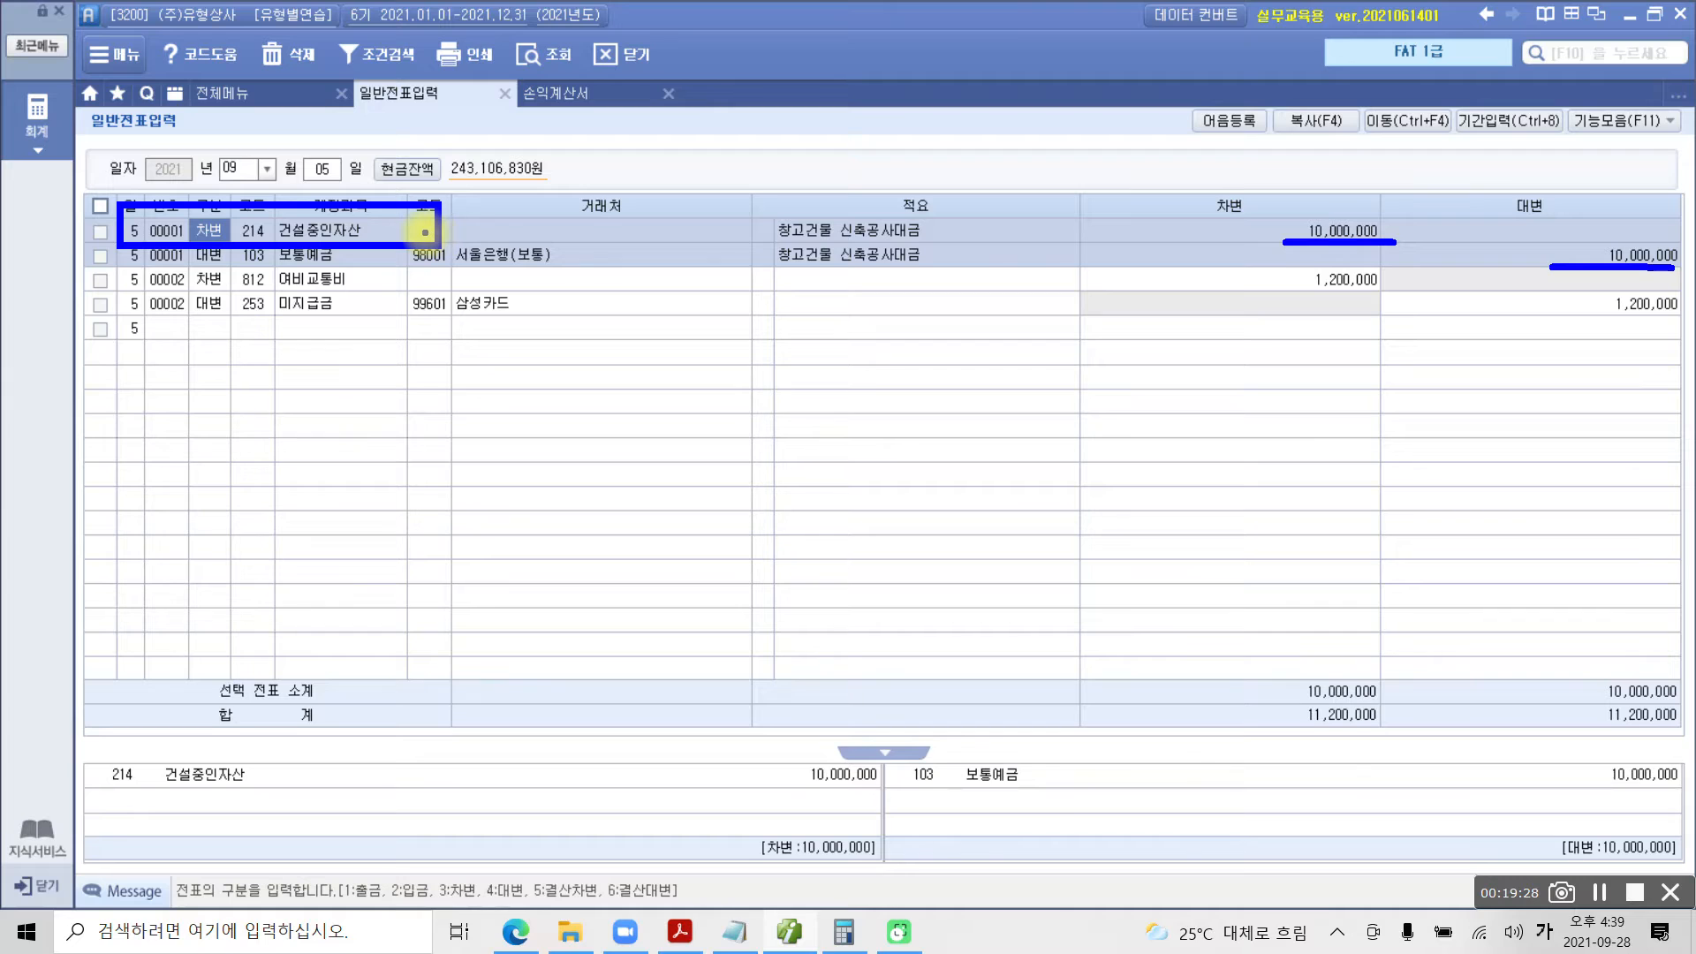
mouse_move(425, 232)
mouse_down()
mouse_move(1086, 196)
mouse_move(1205, 220)
mouse_move(1484, 223)
mouse_up()
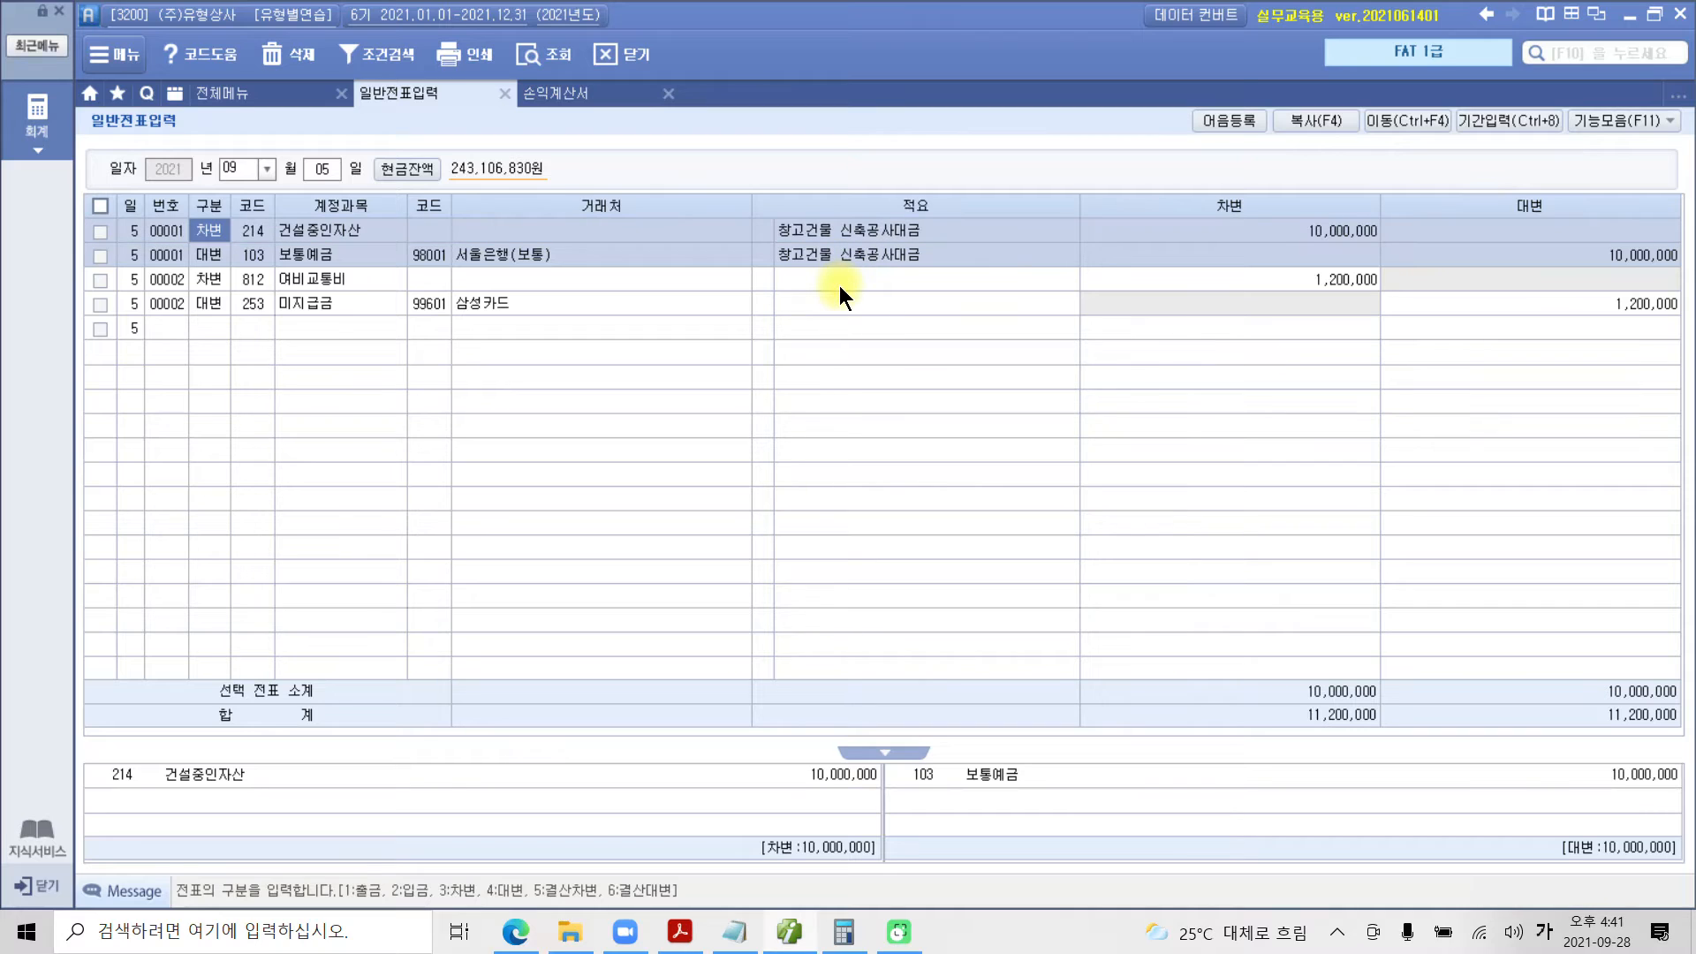
click(1316, 236)
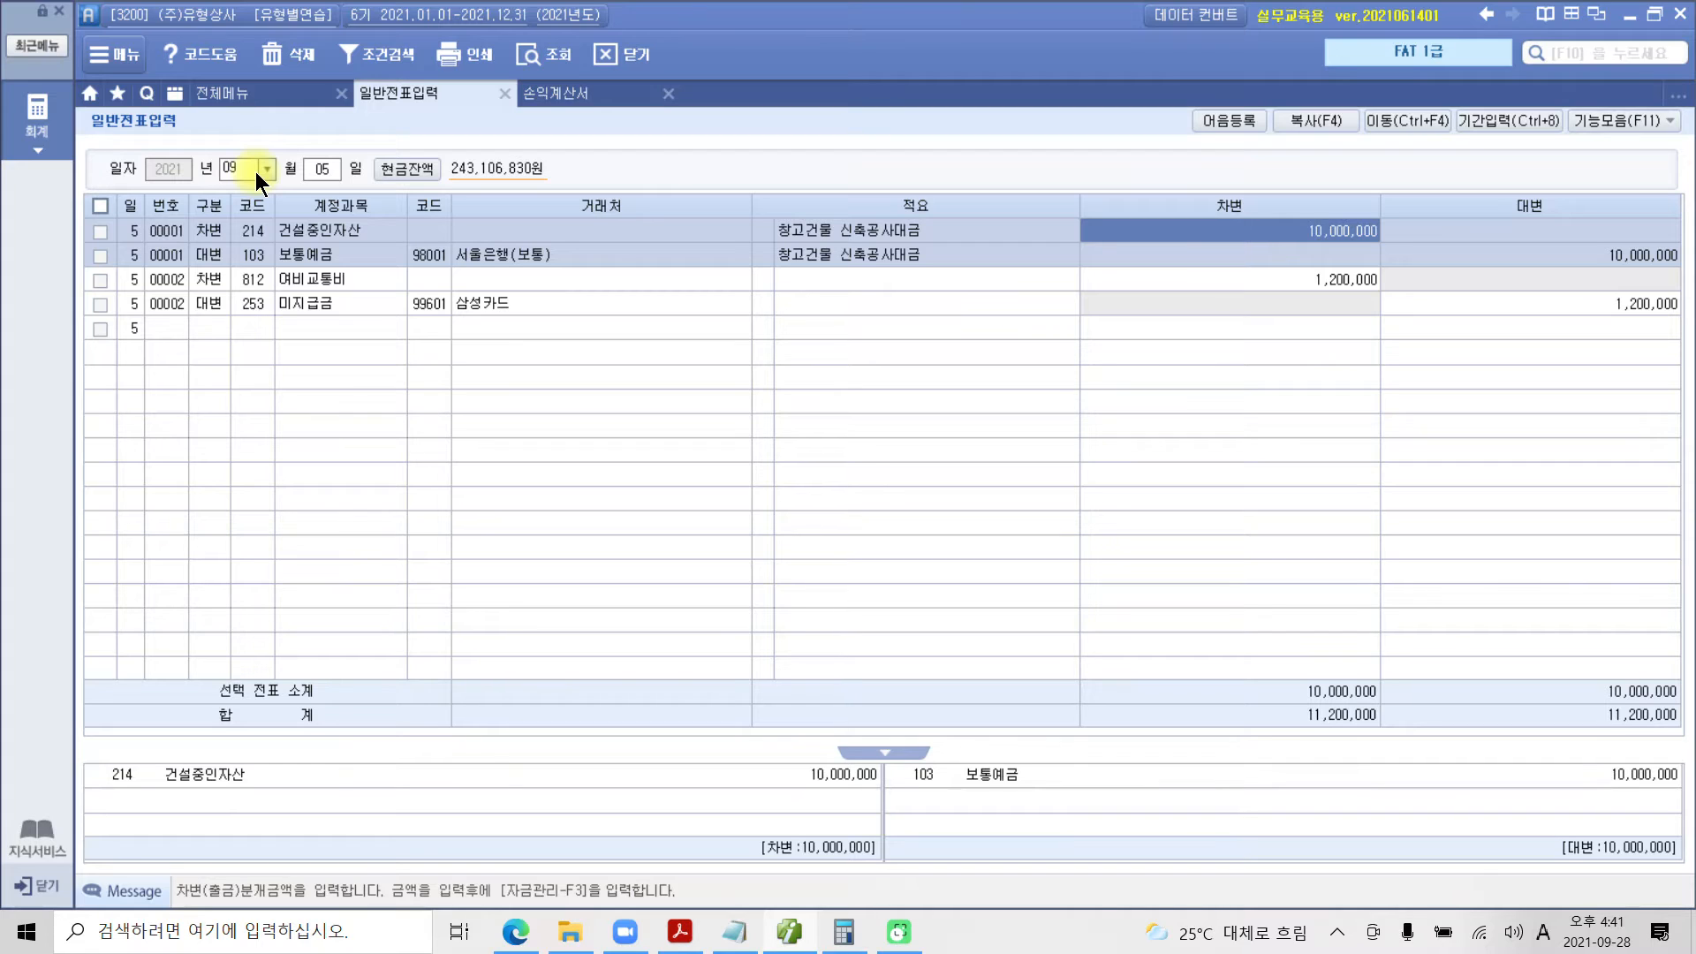
Set the voucher entry date to month 10, day 31.
click(227, 167)
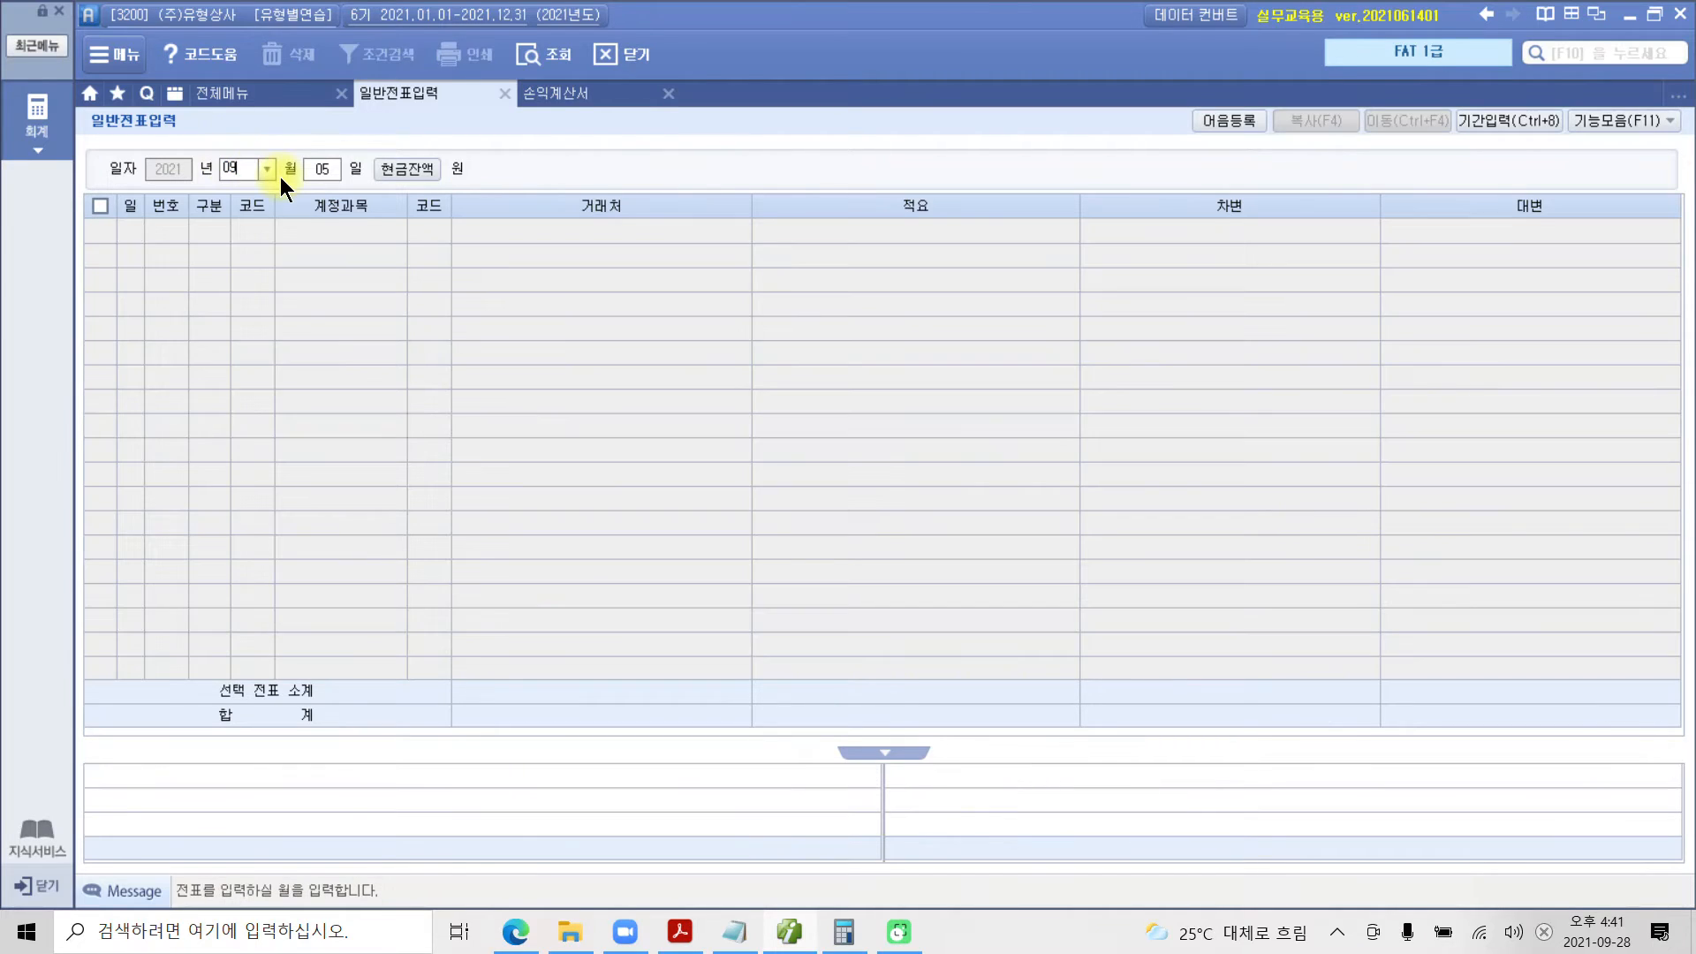
click(264, 172)
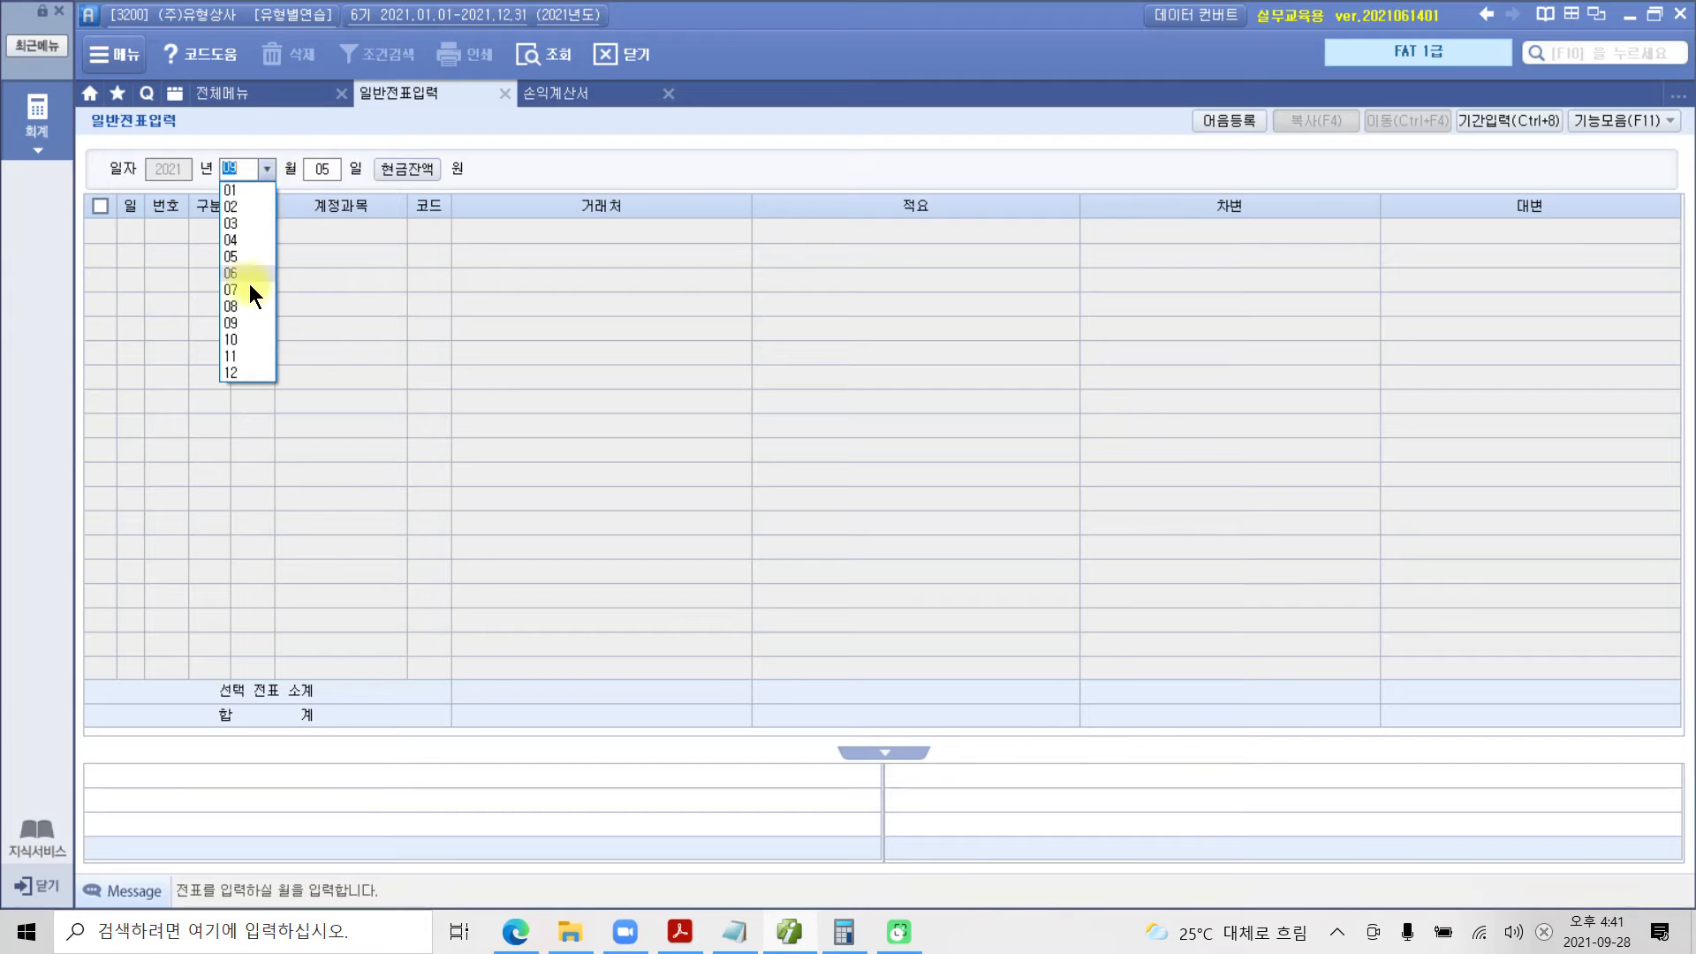
click(242, 346)
text(31)
key(Return)
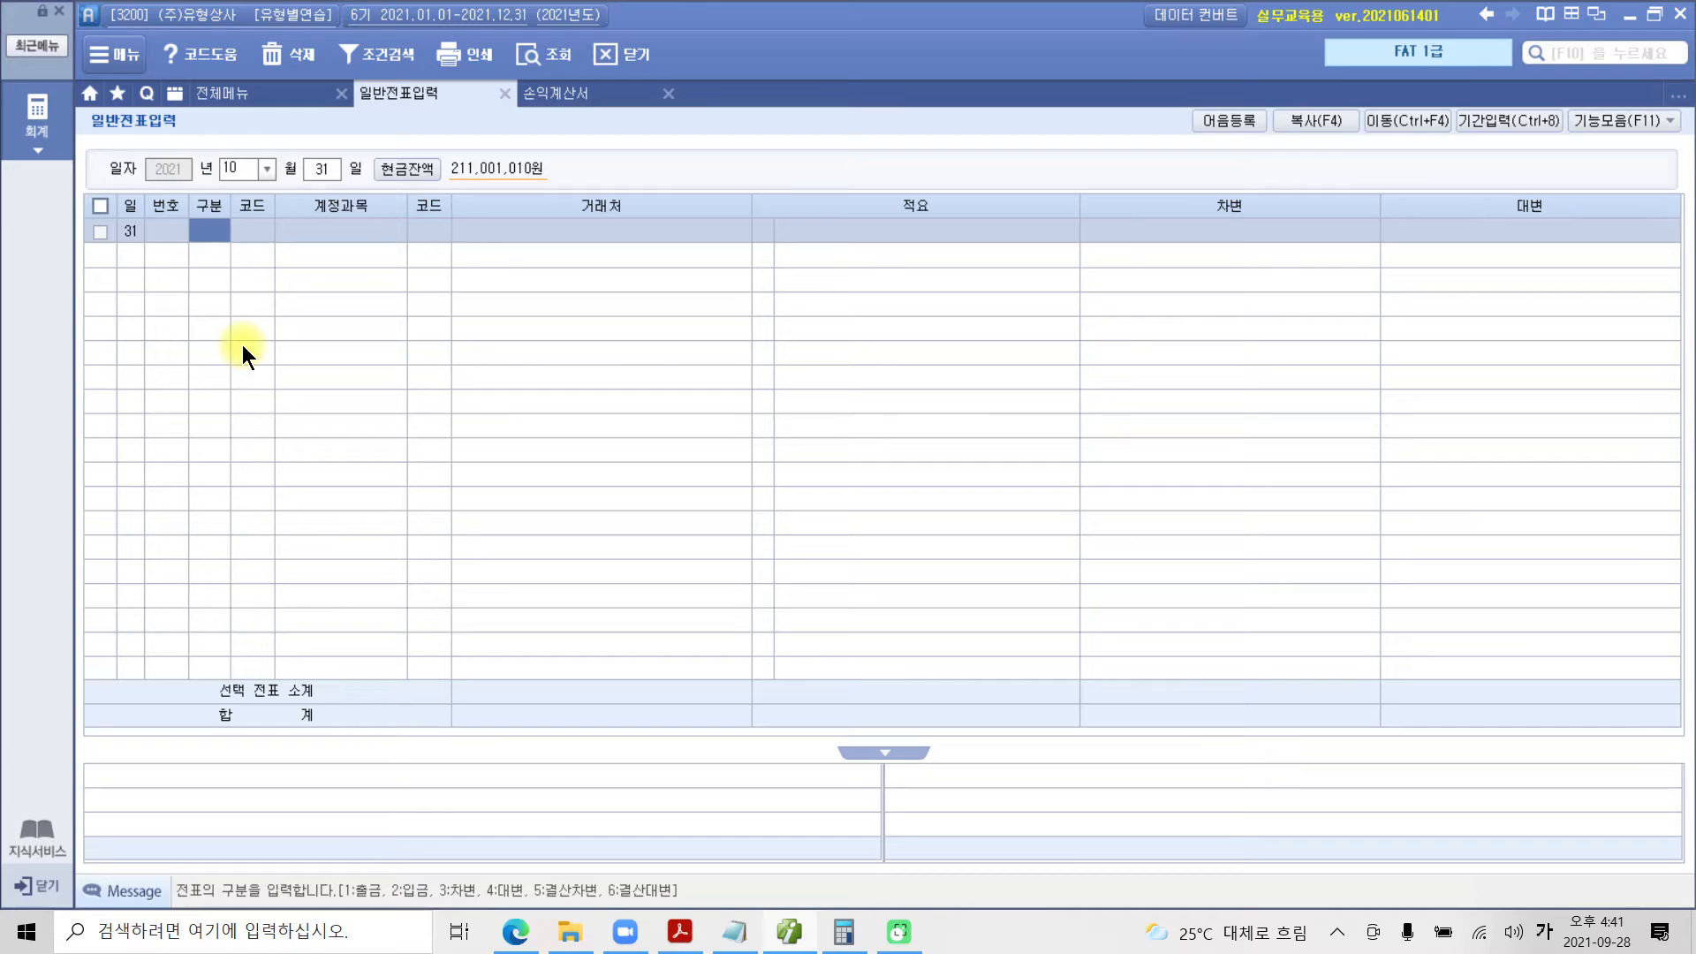
Enter a 차변 line for account 202 건물 with 30,000,000 and no 거래처.
text(3)
key(Return)
text(건물)
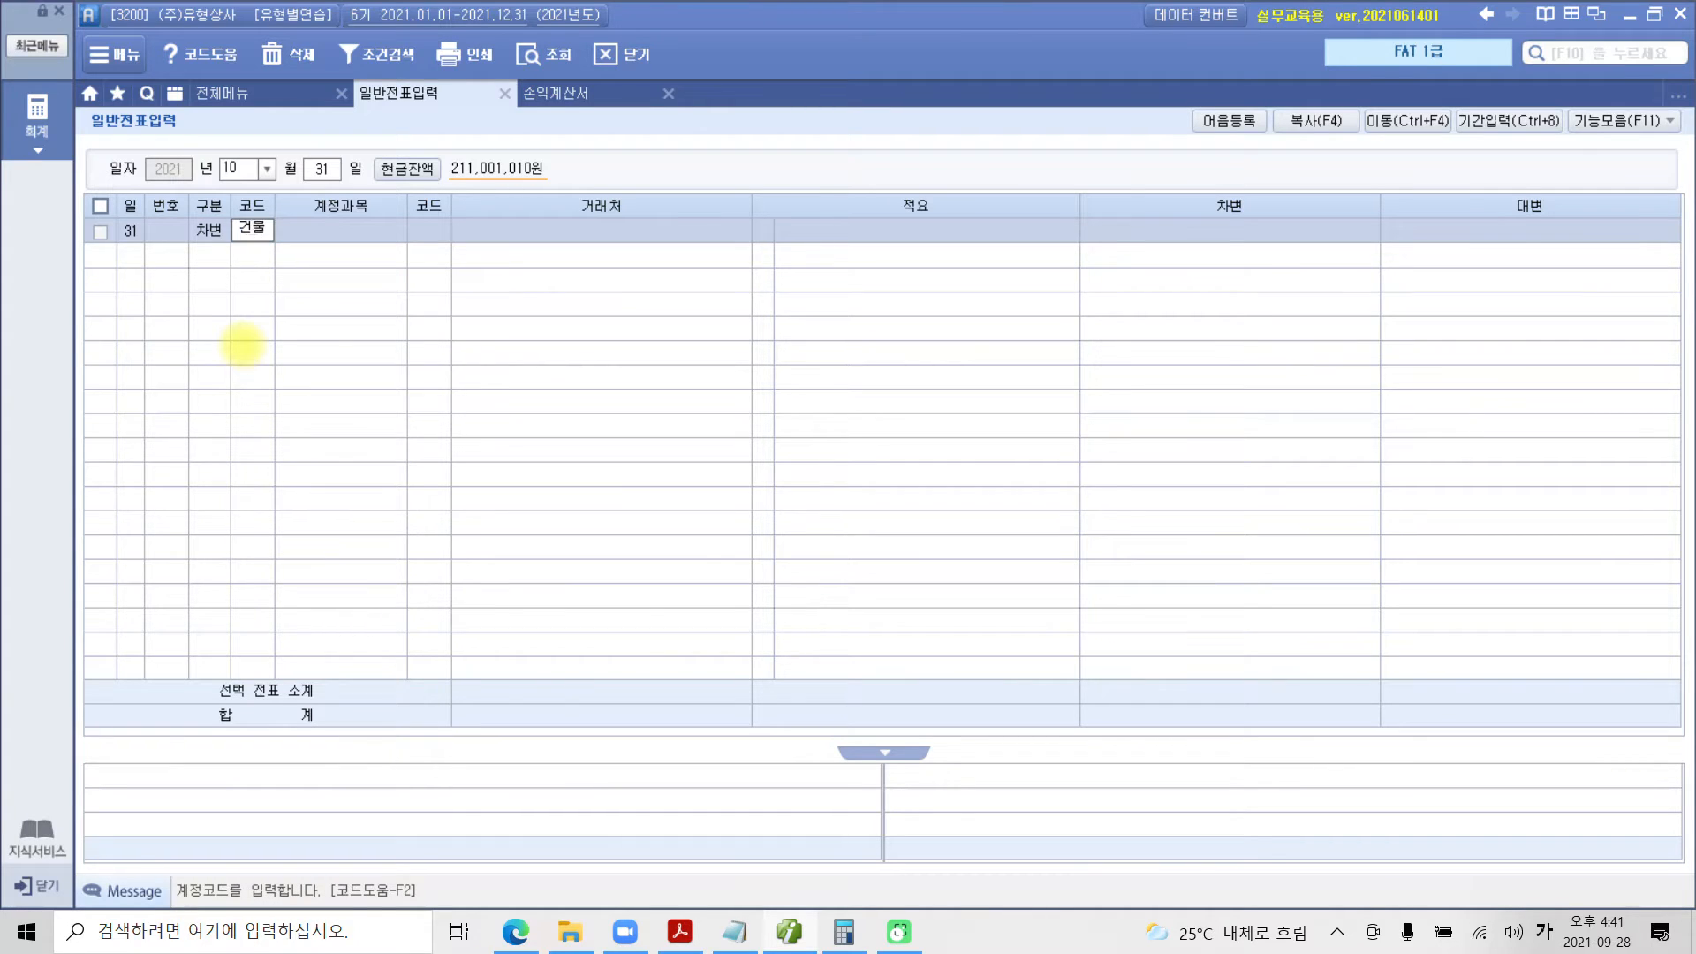
key(Return)
key(Down)
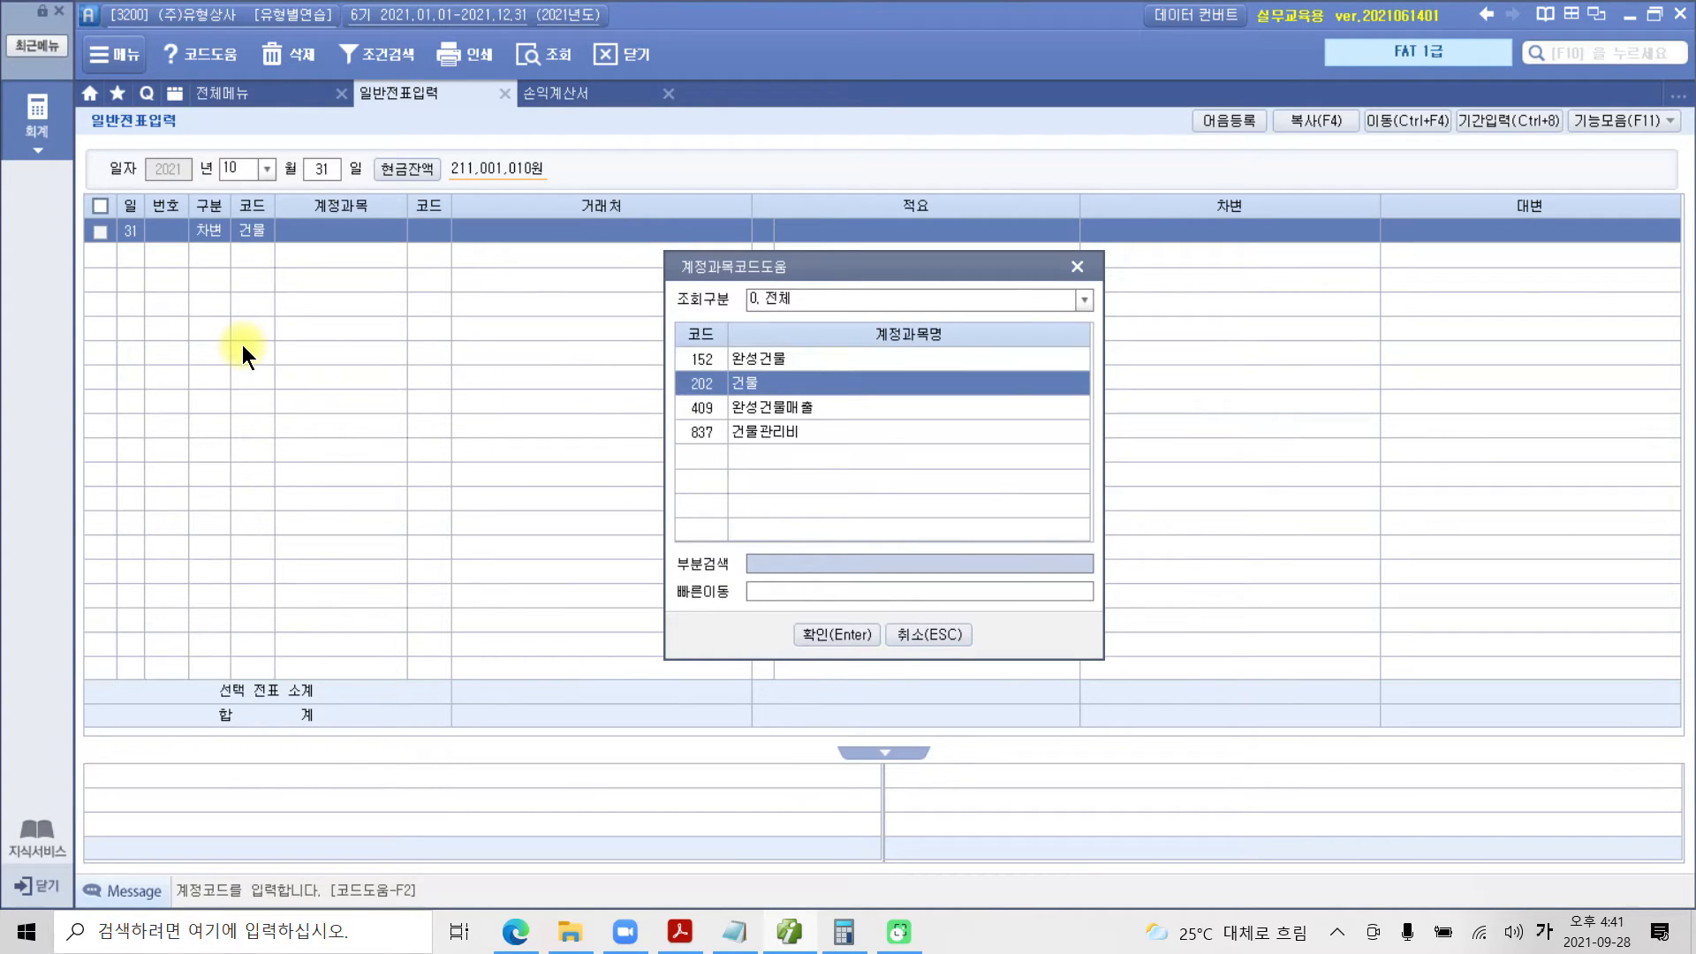
key(Return)
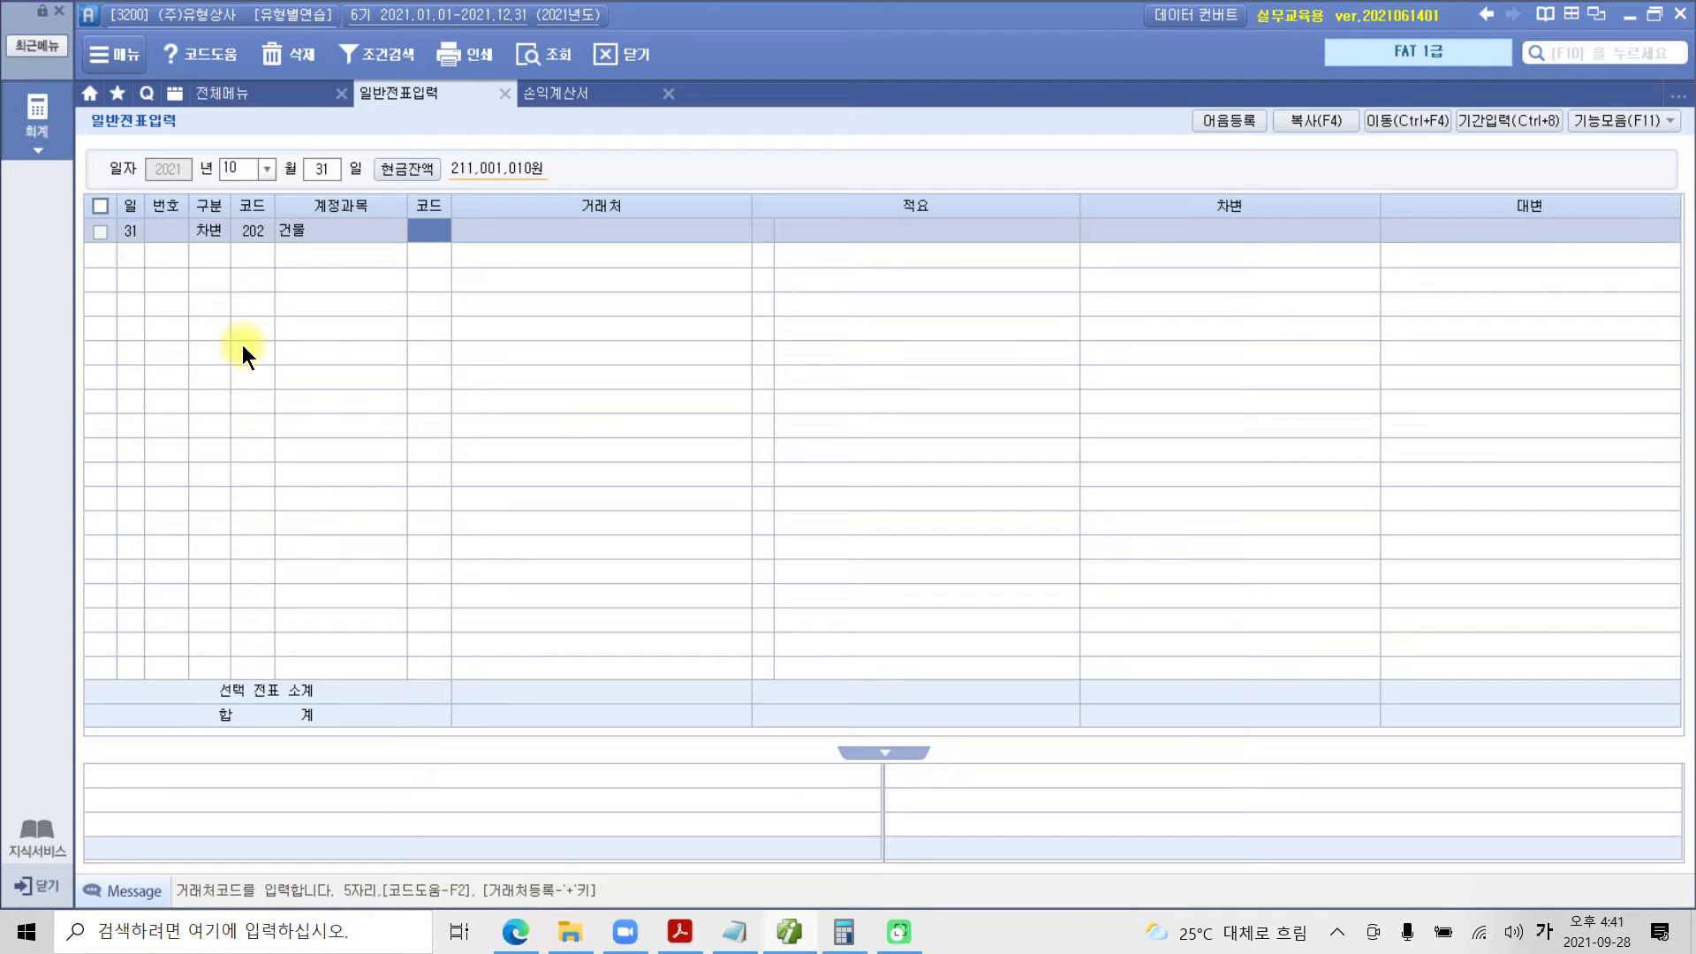
key(Return)
key(Return)
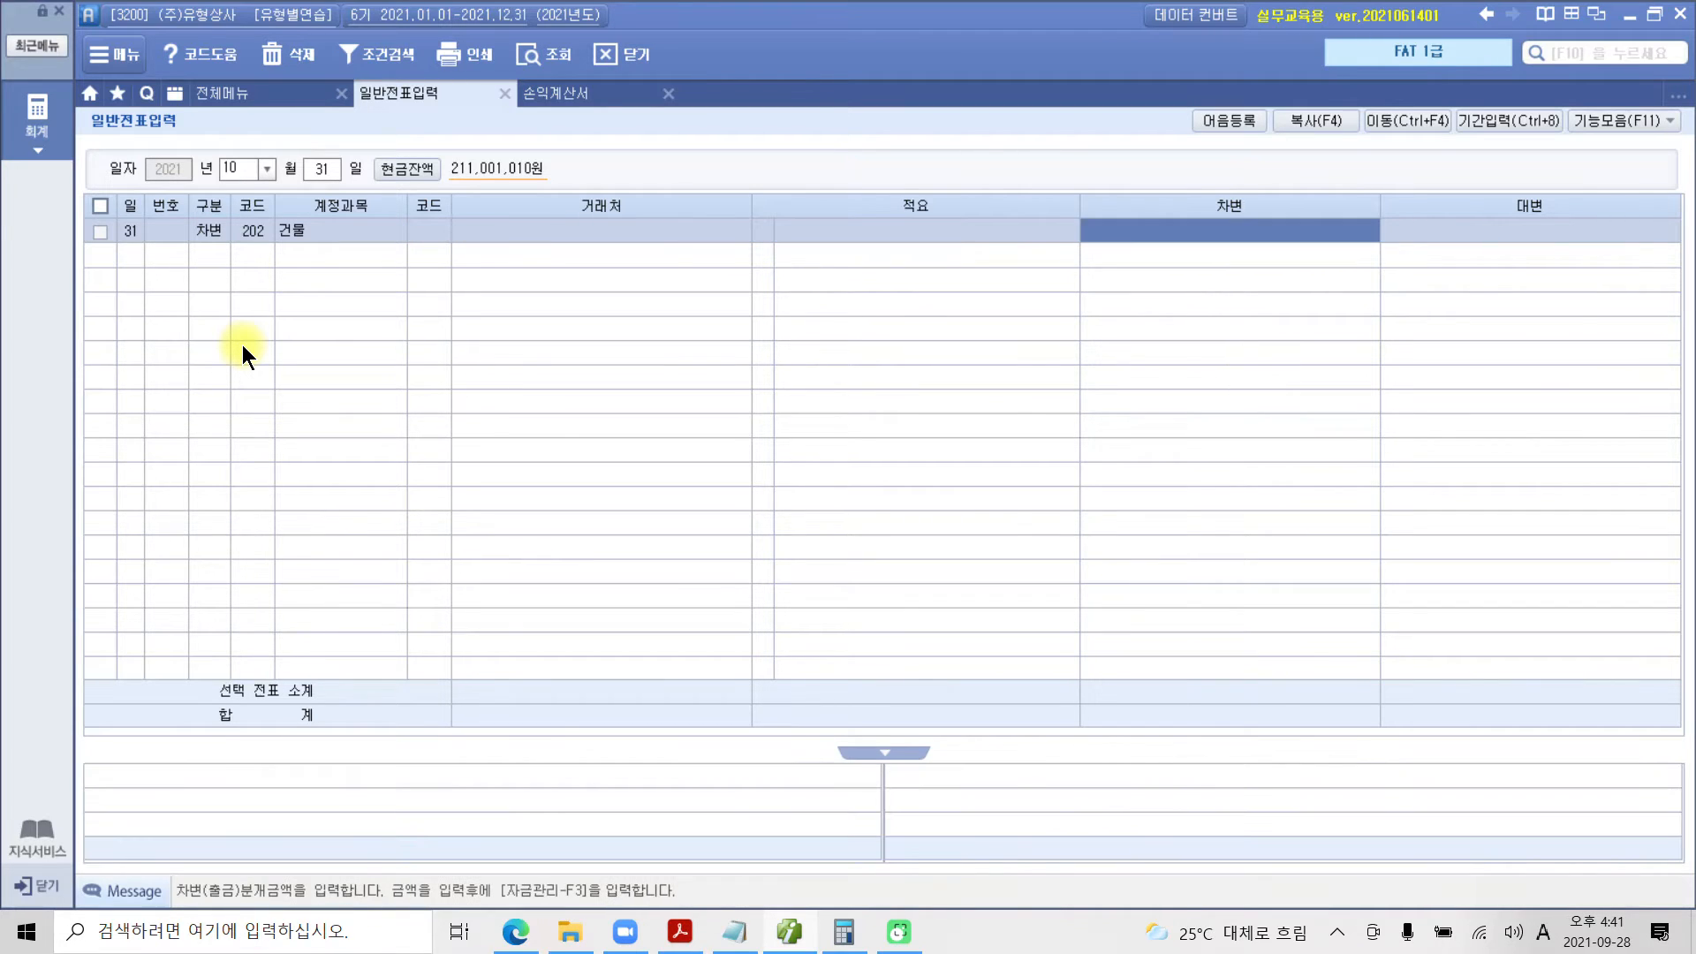
text(30000000)
key(Return)
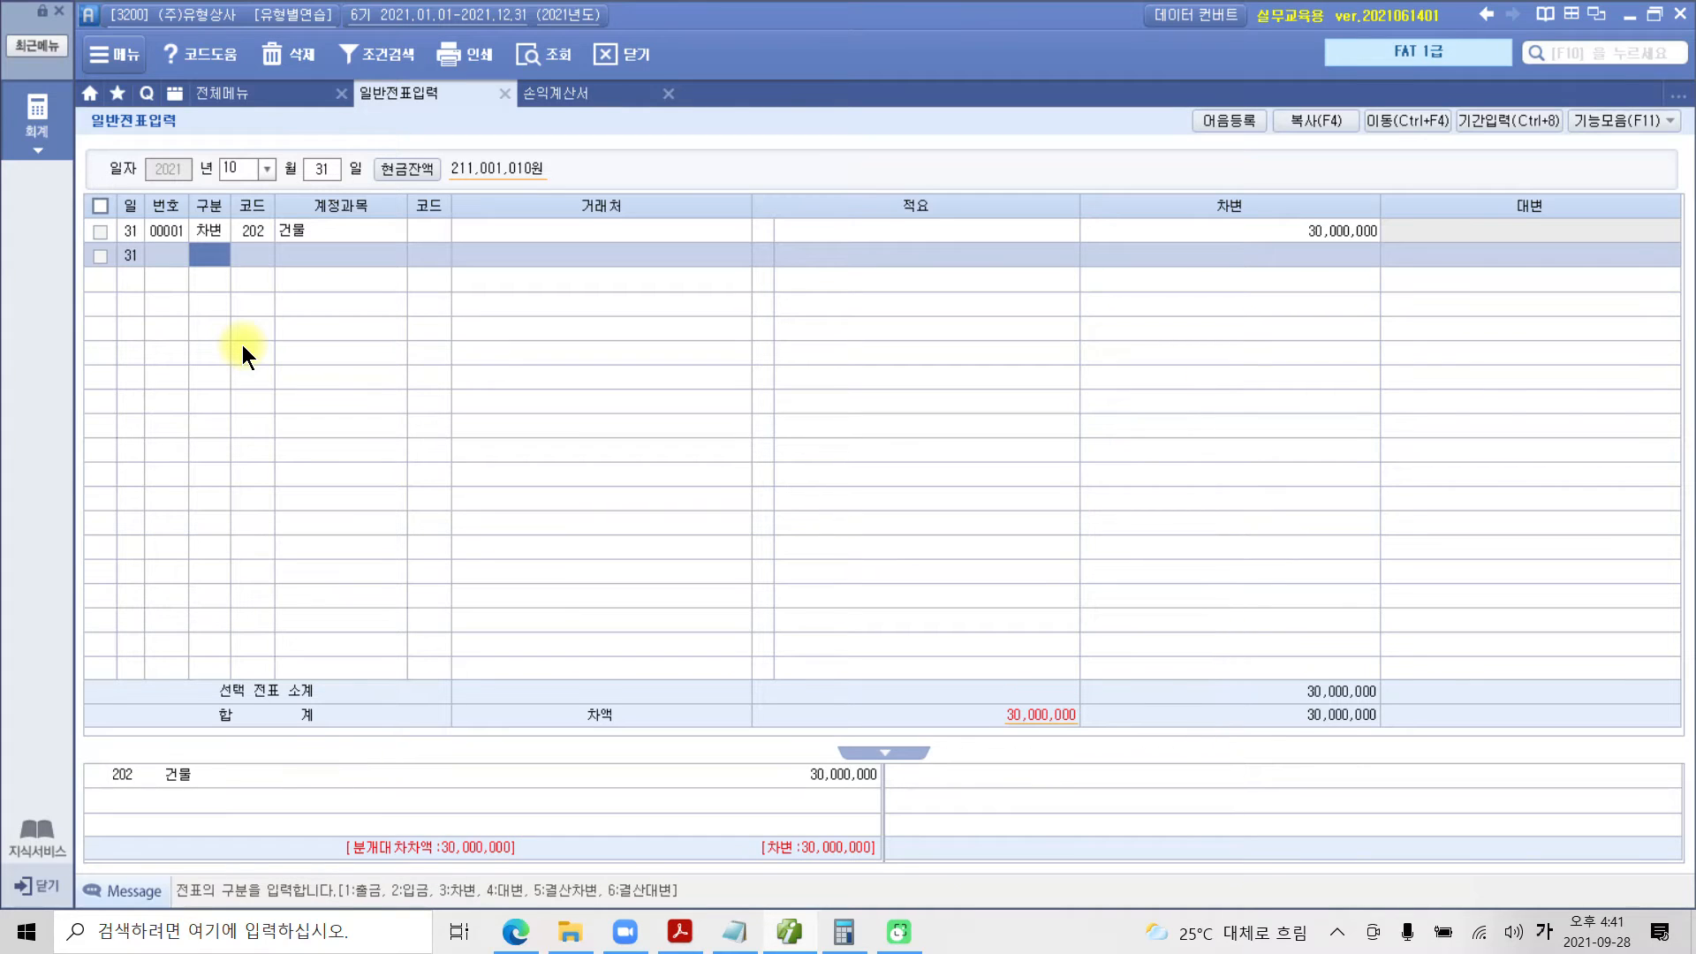
Enter a 대변 line for account 214 건설중인자산 with 10,000,000 and no 거래처.
key(4)
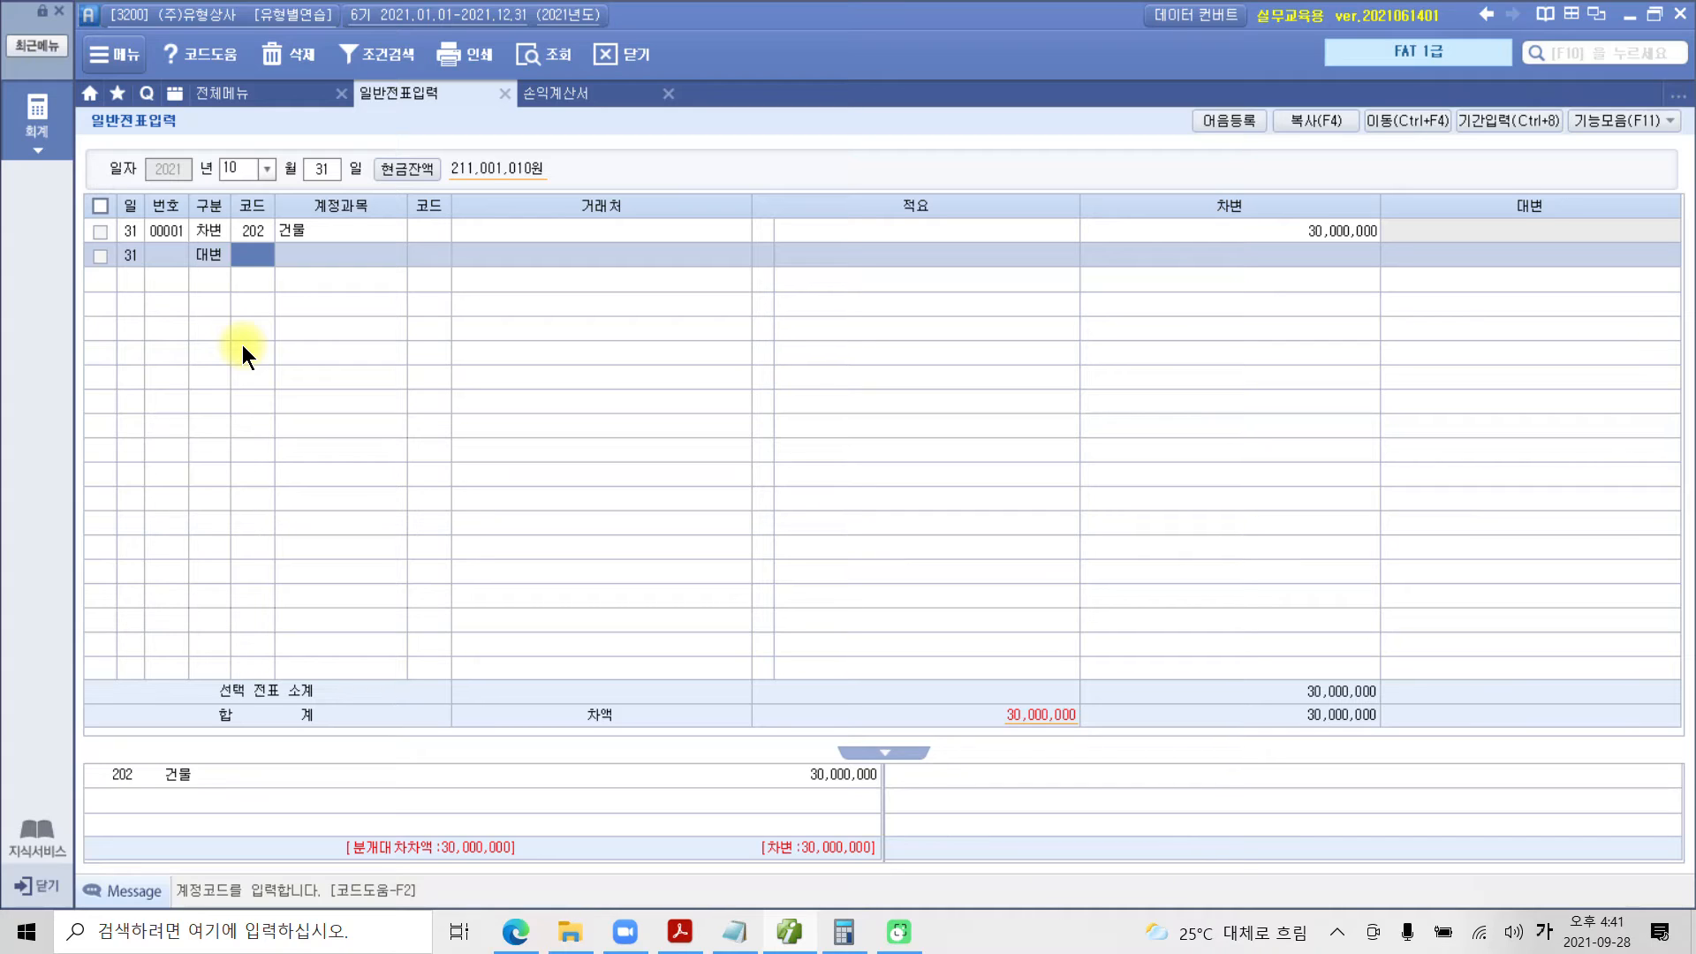
text(건설)
key(Return)
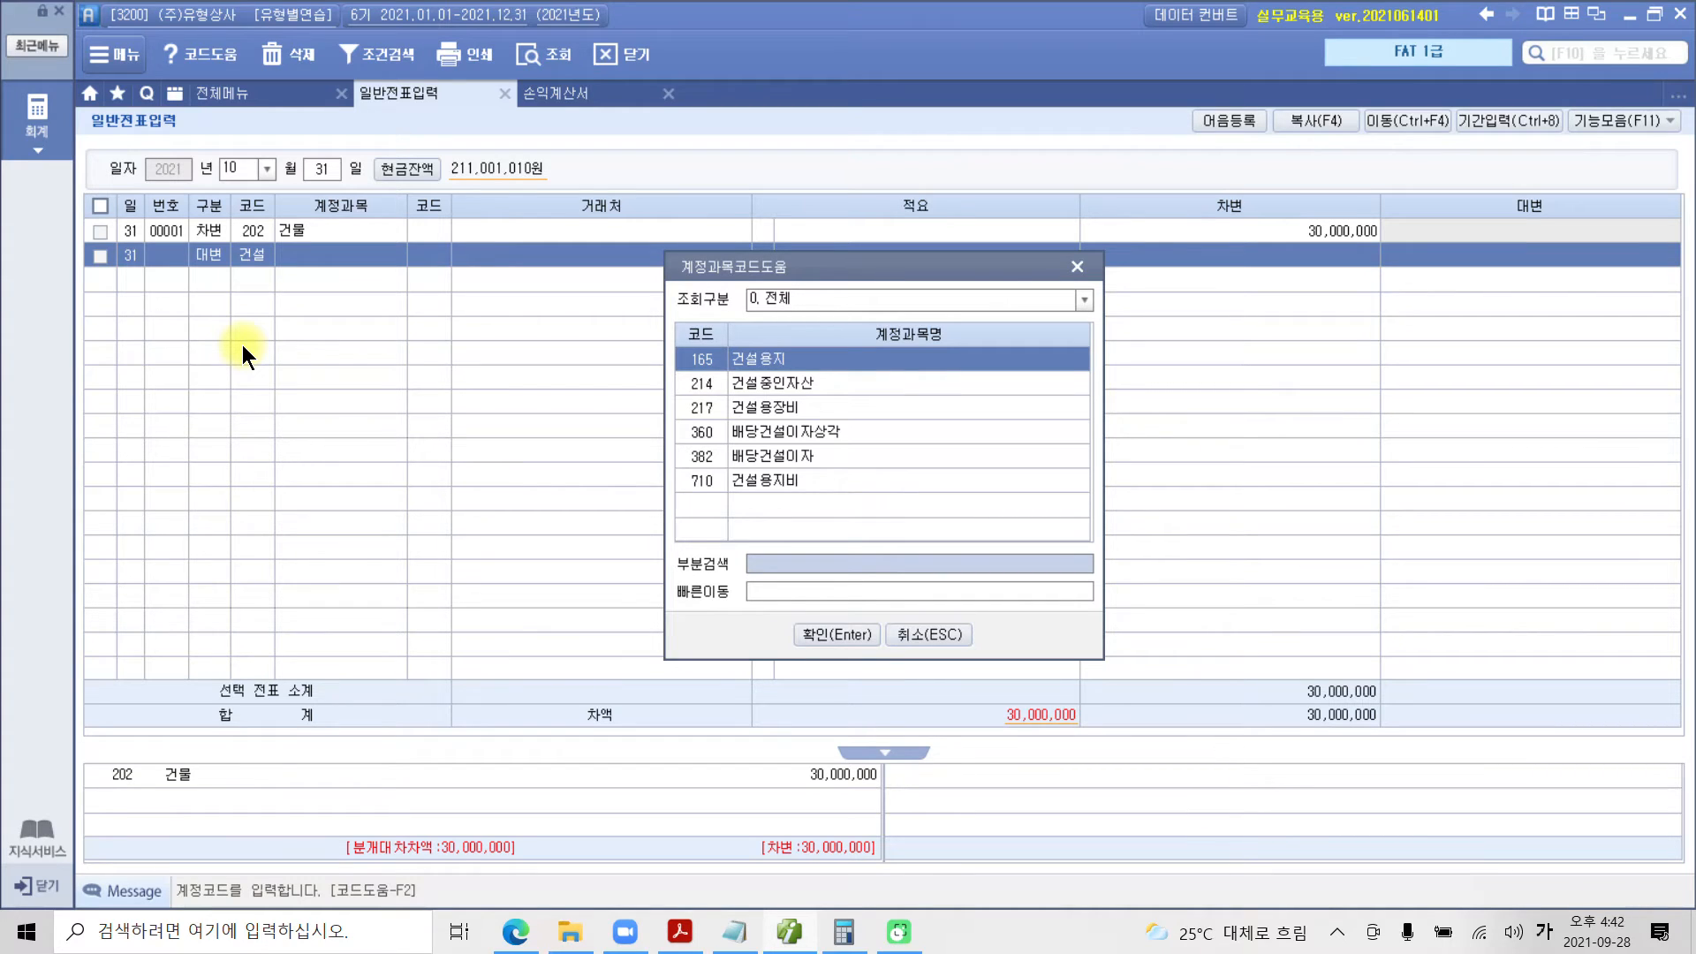
key(Down)
key(Return)
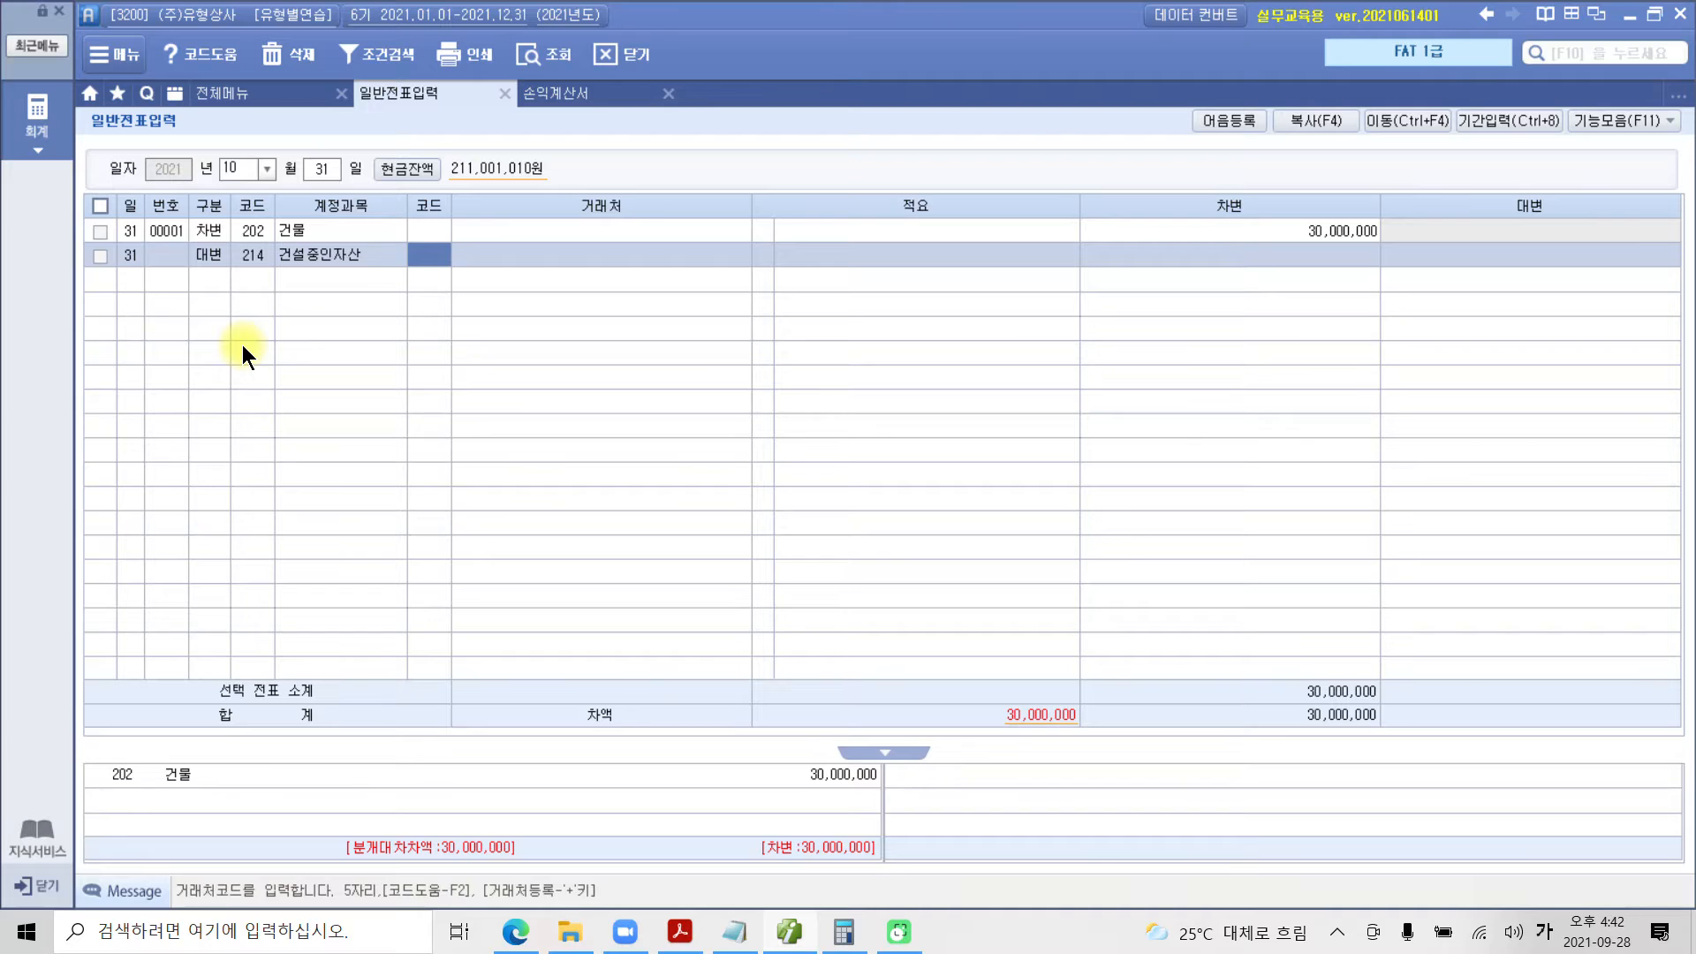
key(Return)
key(Return)
key(Return)
text(10000000)
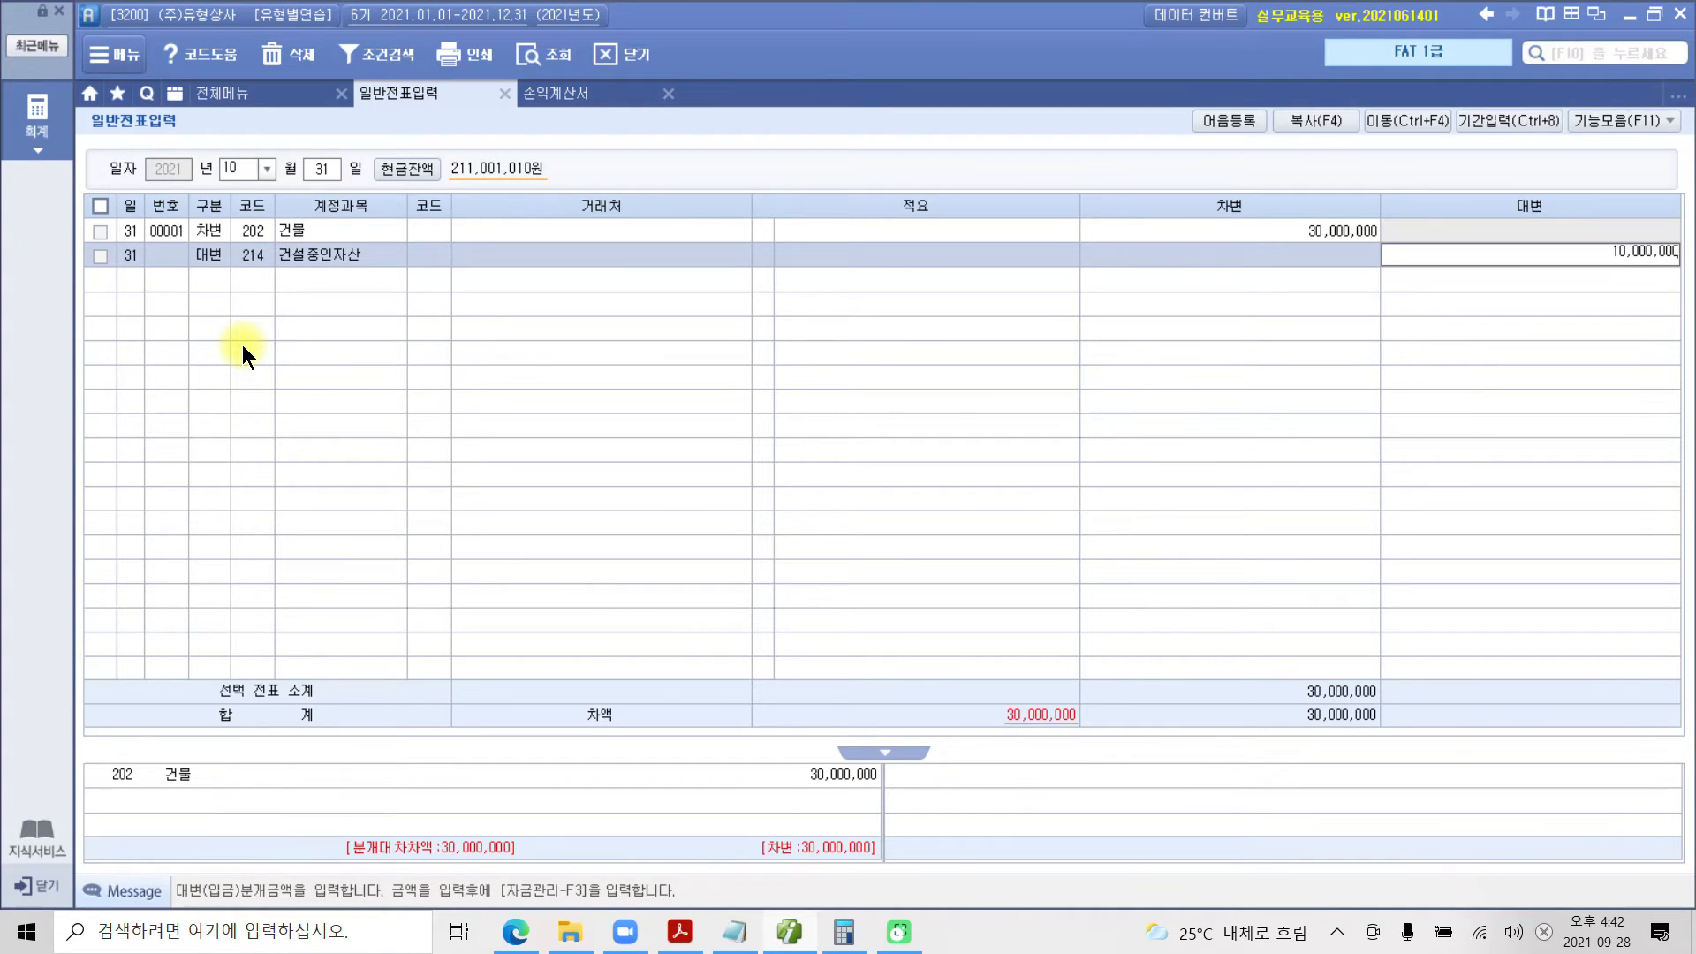
key(Return)
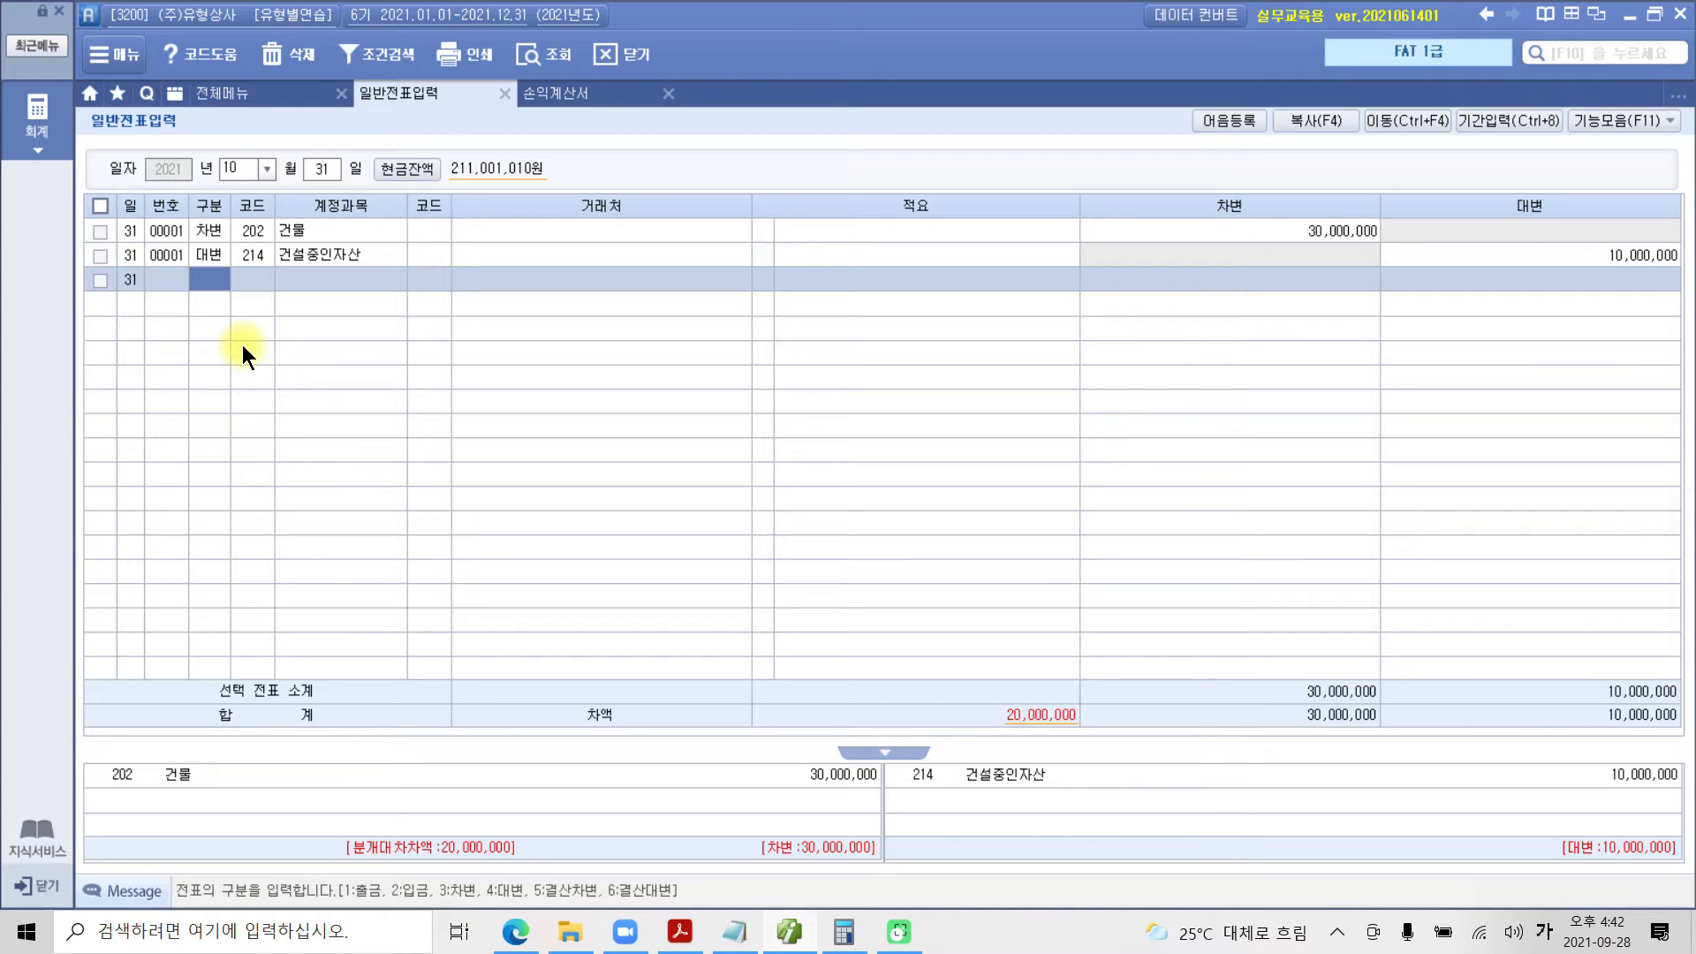
Enter a 대변 line for account 103 보통예금 with 거래처 서울은행(보통) and 20,000,000.
text(4103)
key(Return)
text(서울)
key(Return)
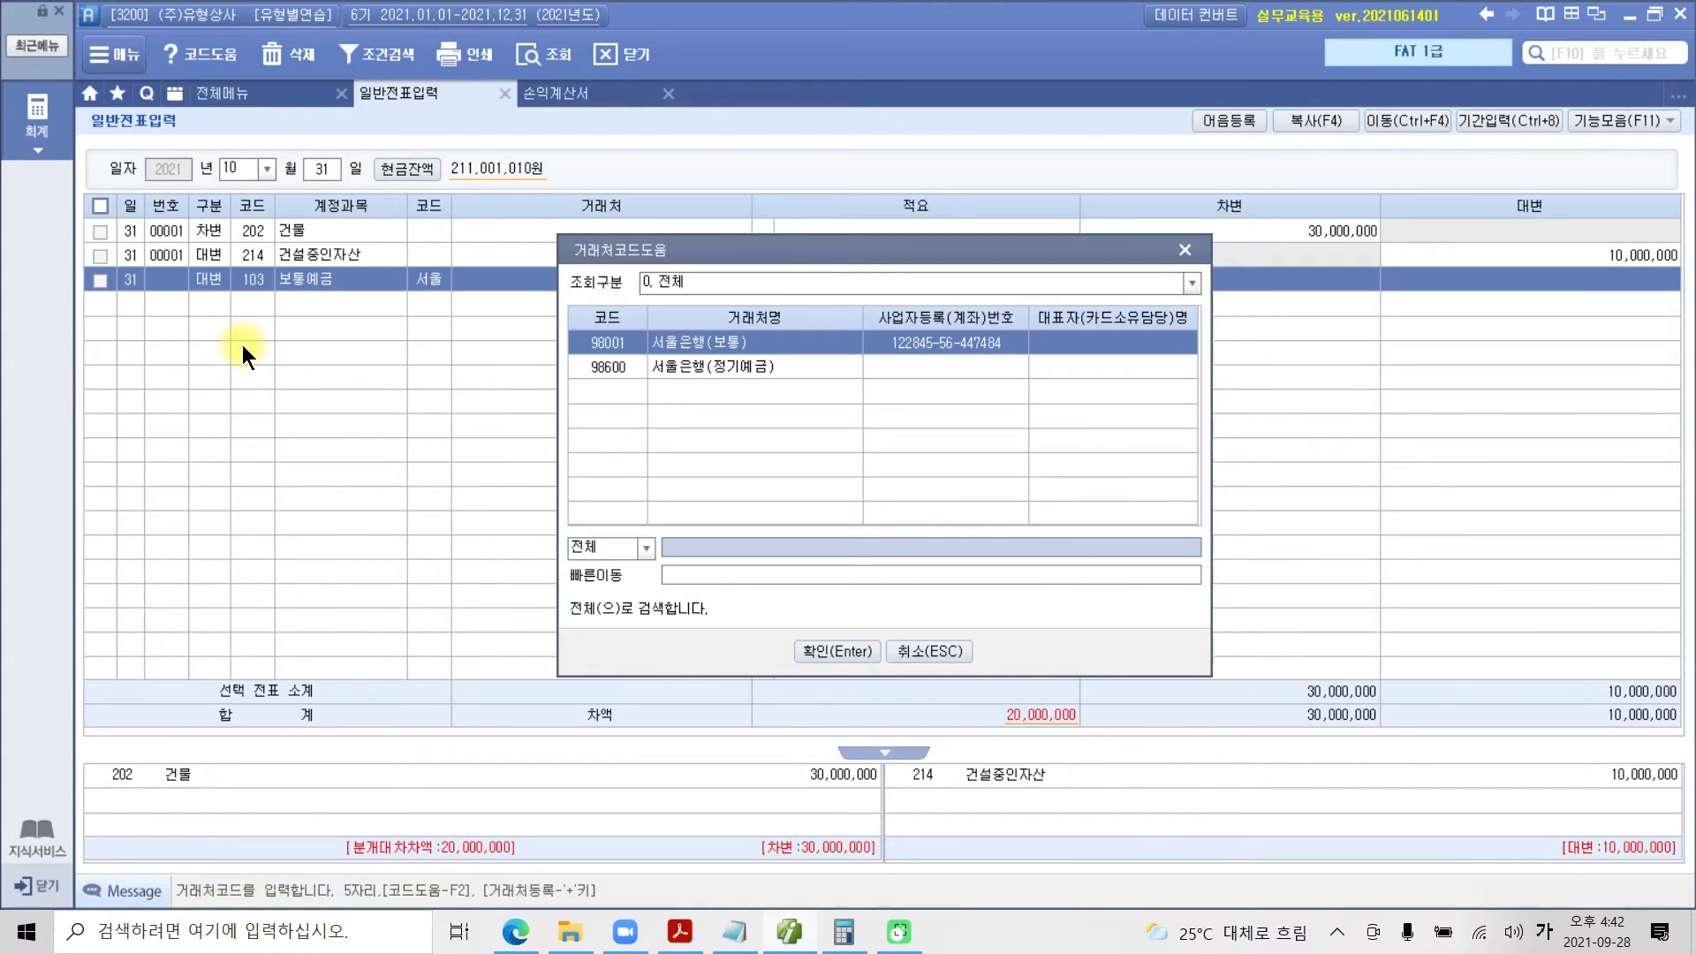
key(Return)
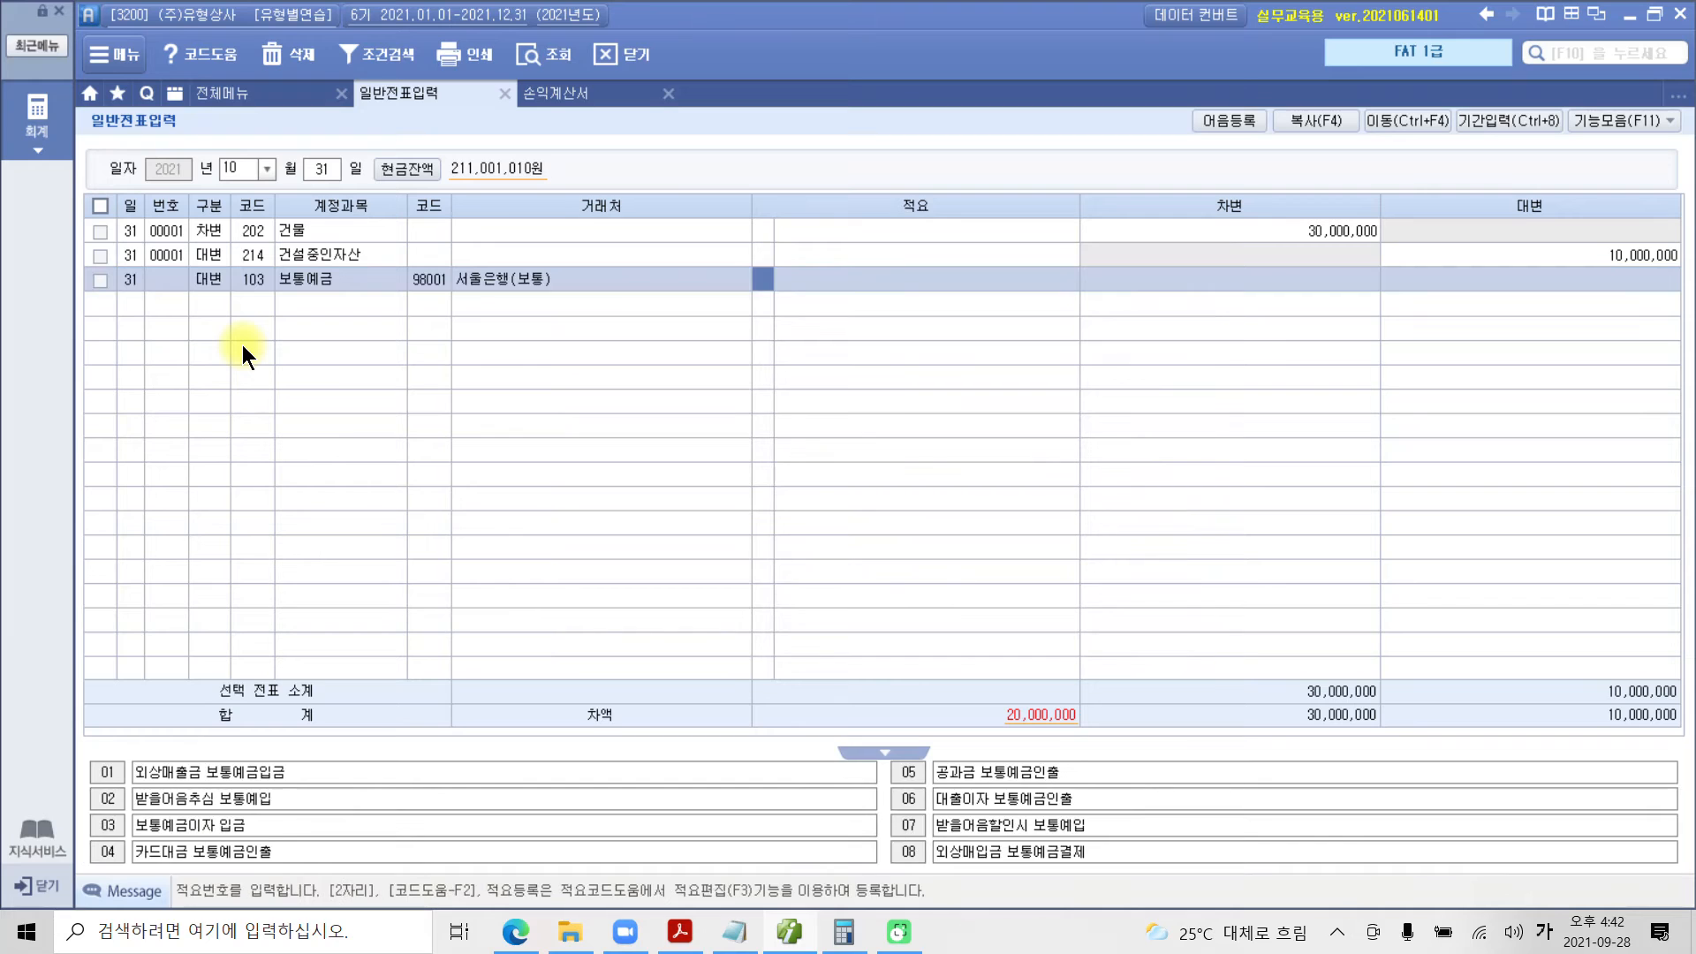
key(Return)
text(20,000,000)
key(Return)
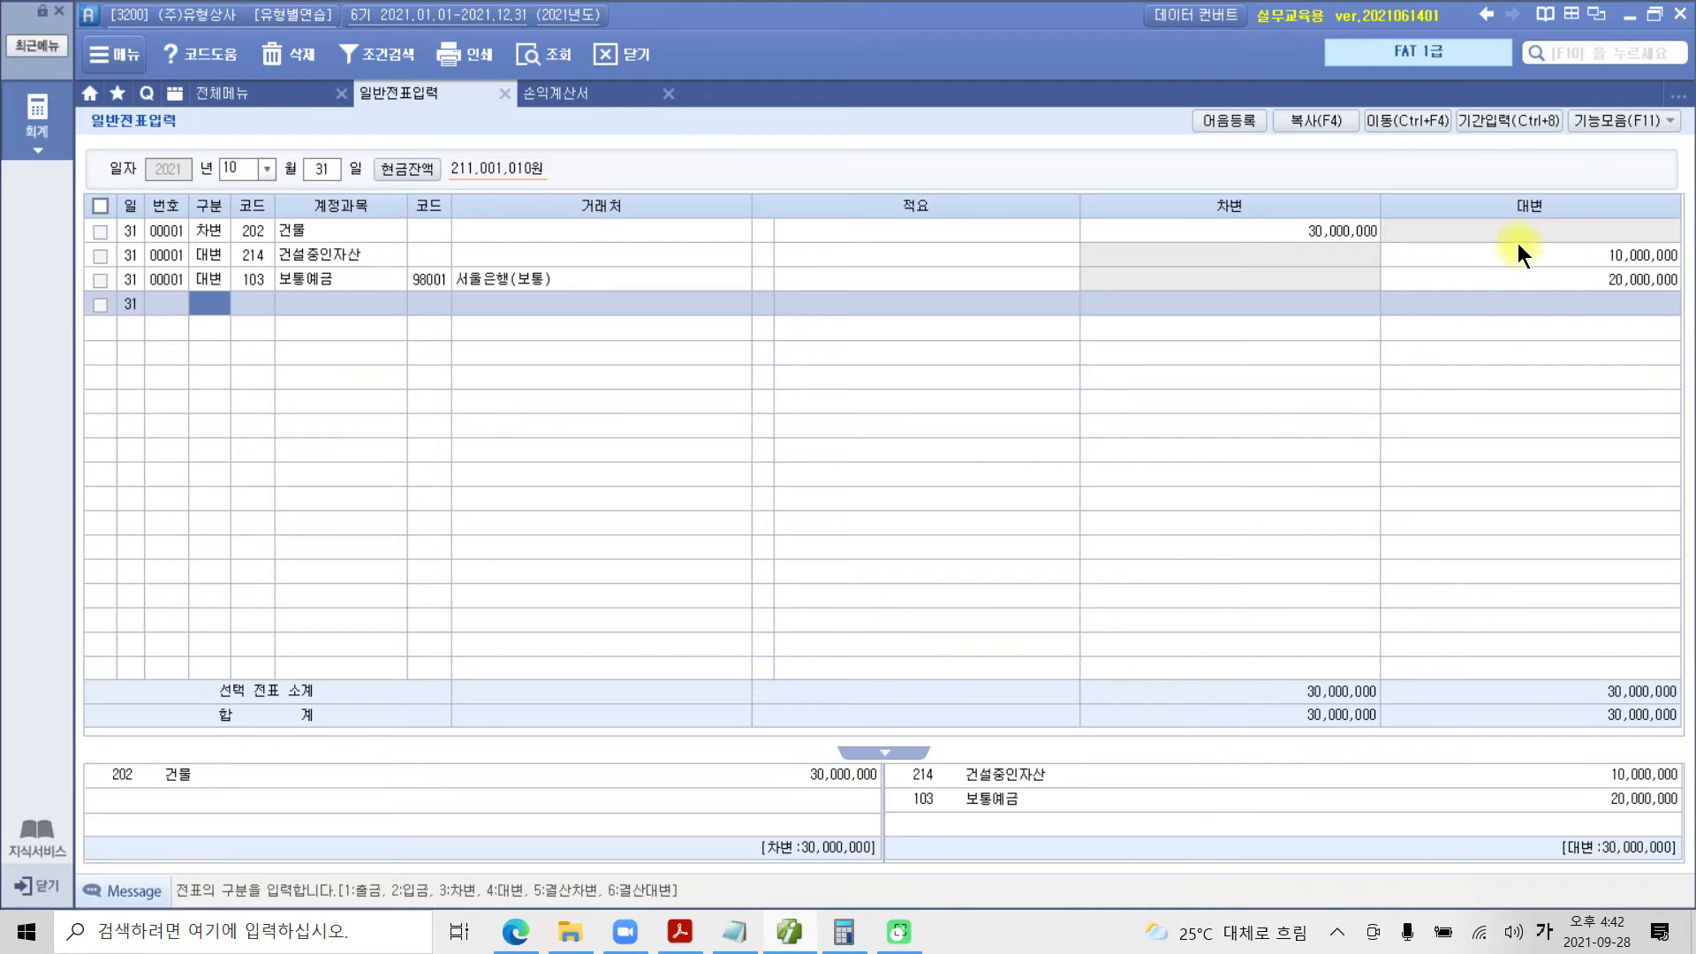
click(1462, 270)
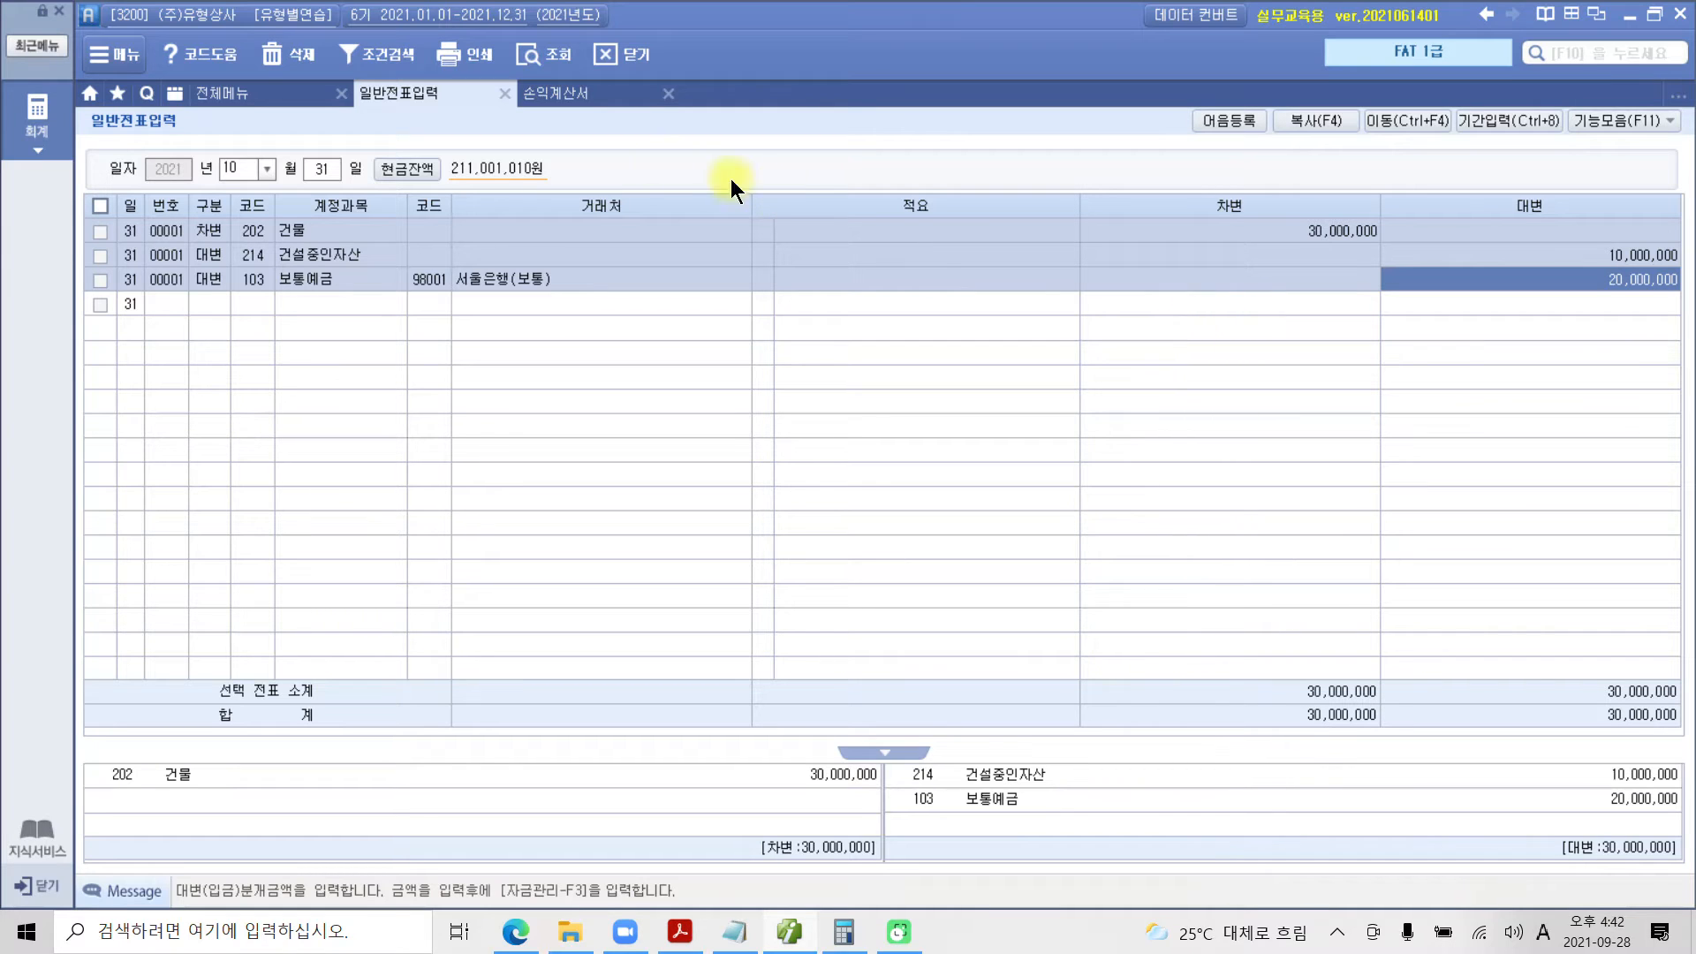
mouse_move(64, 177)
mouse_down()
mouse_move(1532, 265)
mouse_move(1683, 311)
mouse_up()
key(Escape)
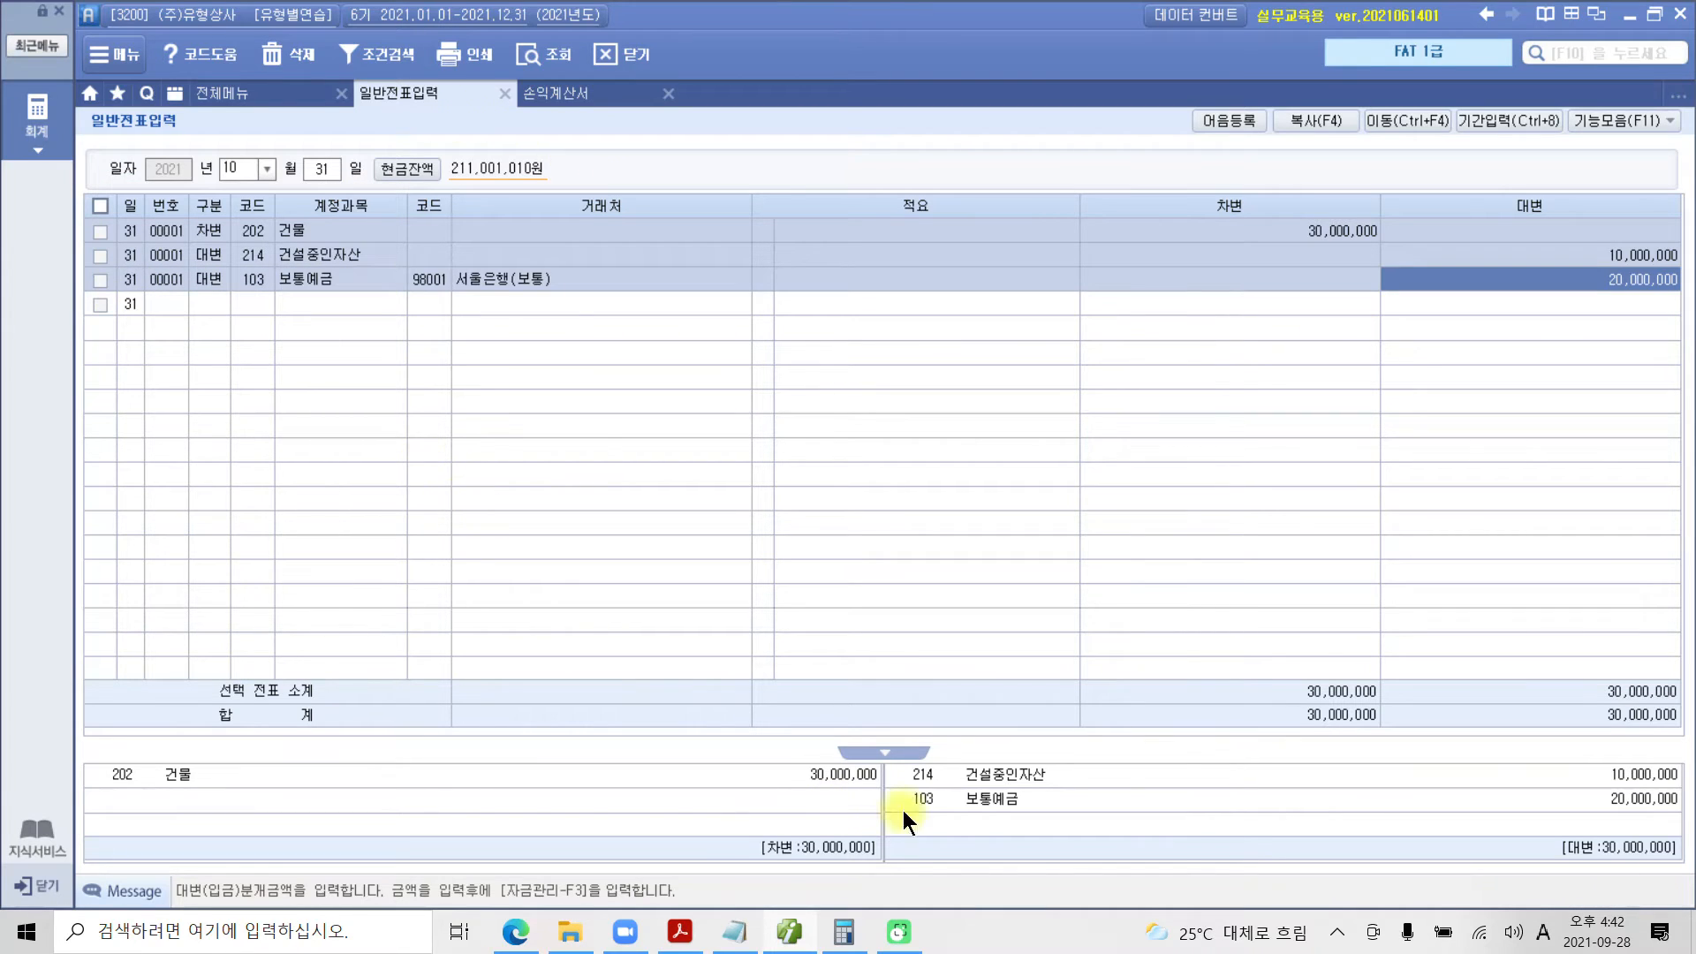
Switch to the textbook PDF in Acrobat Reader and highlight the problem number 32.
mouse_move(786, 933)
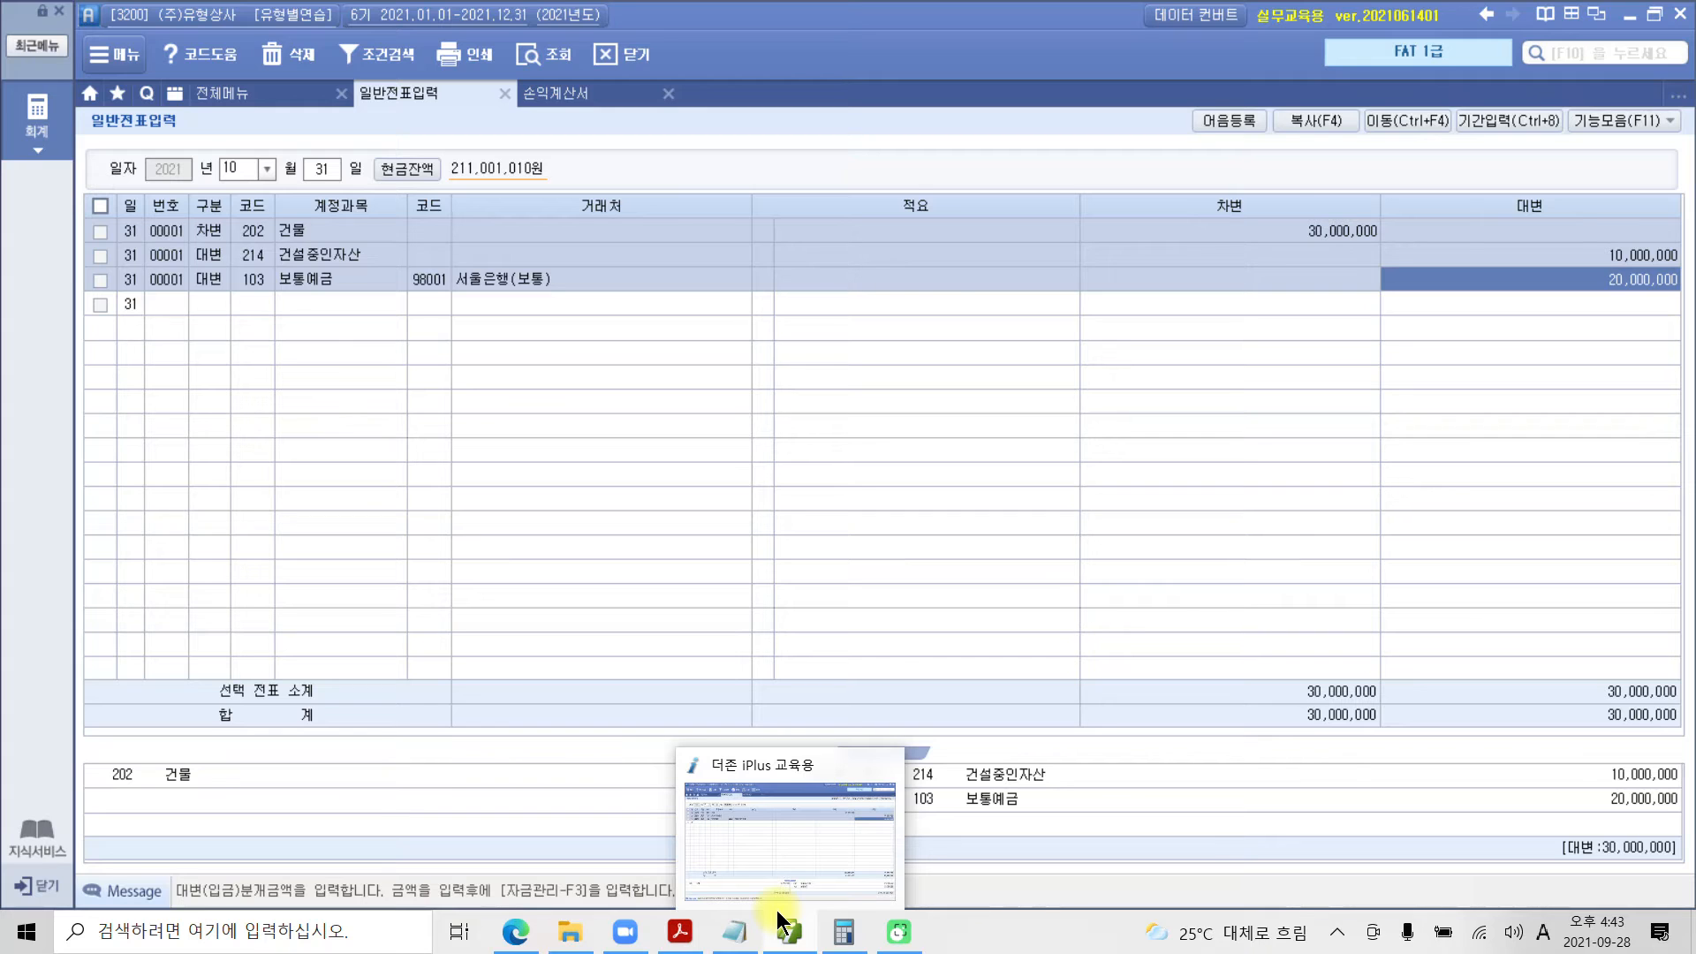
click(781, 923)
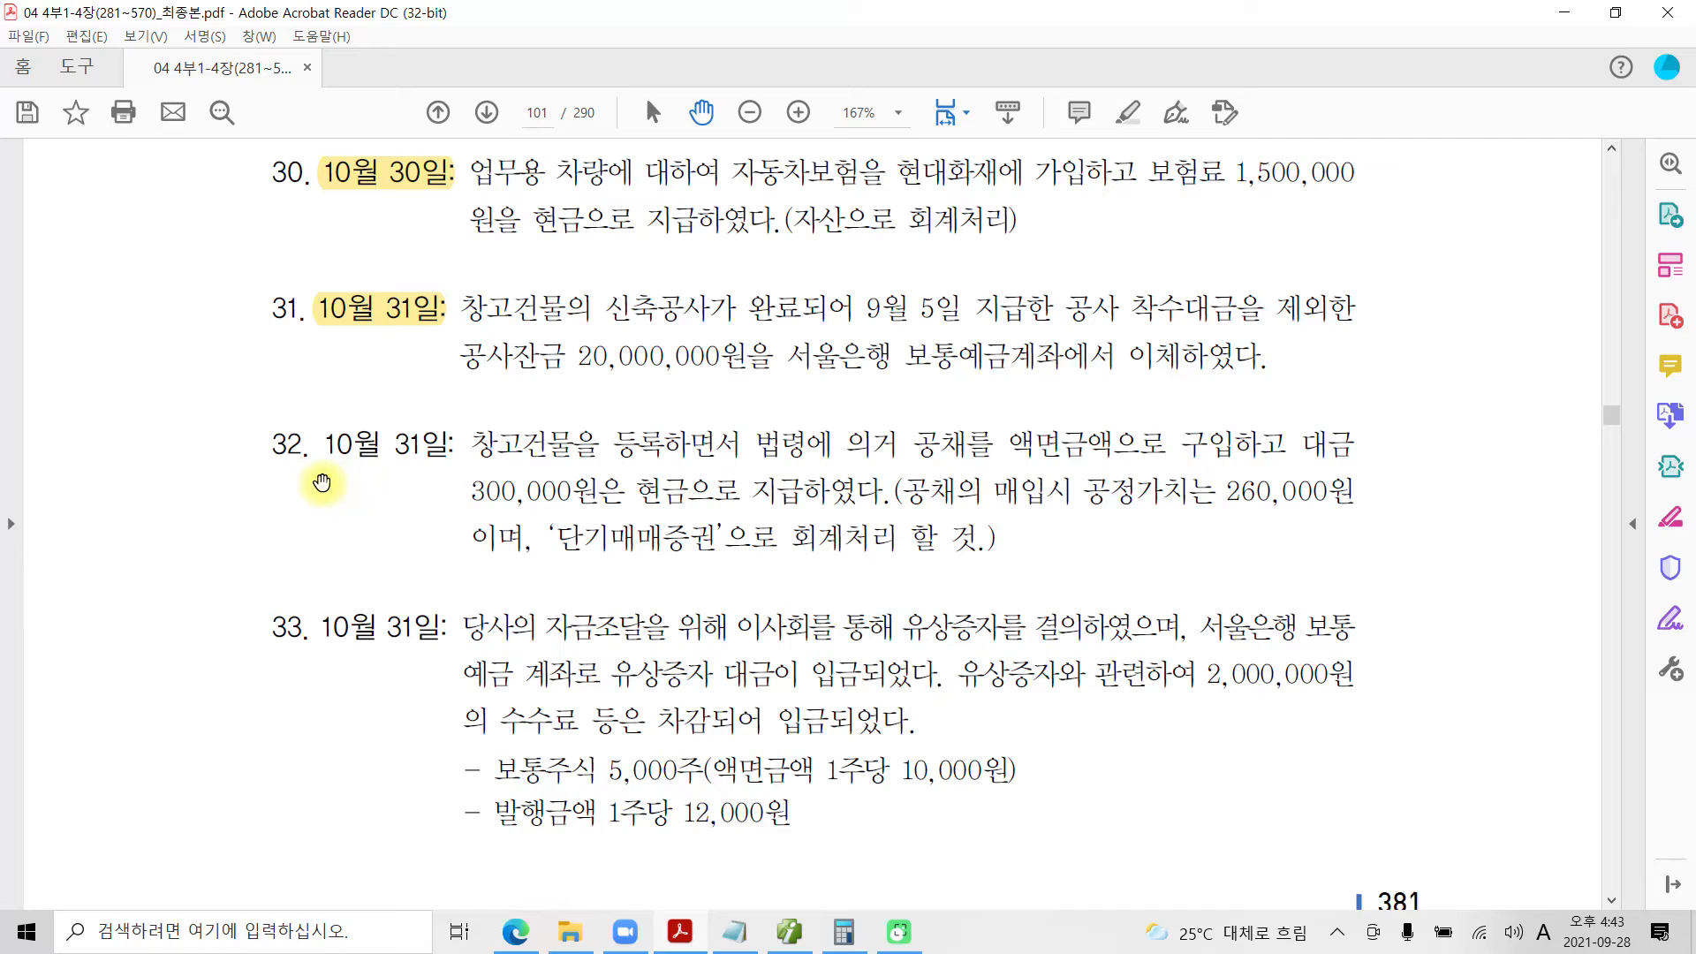
drag(302, 444, 251, 449)
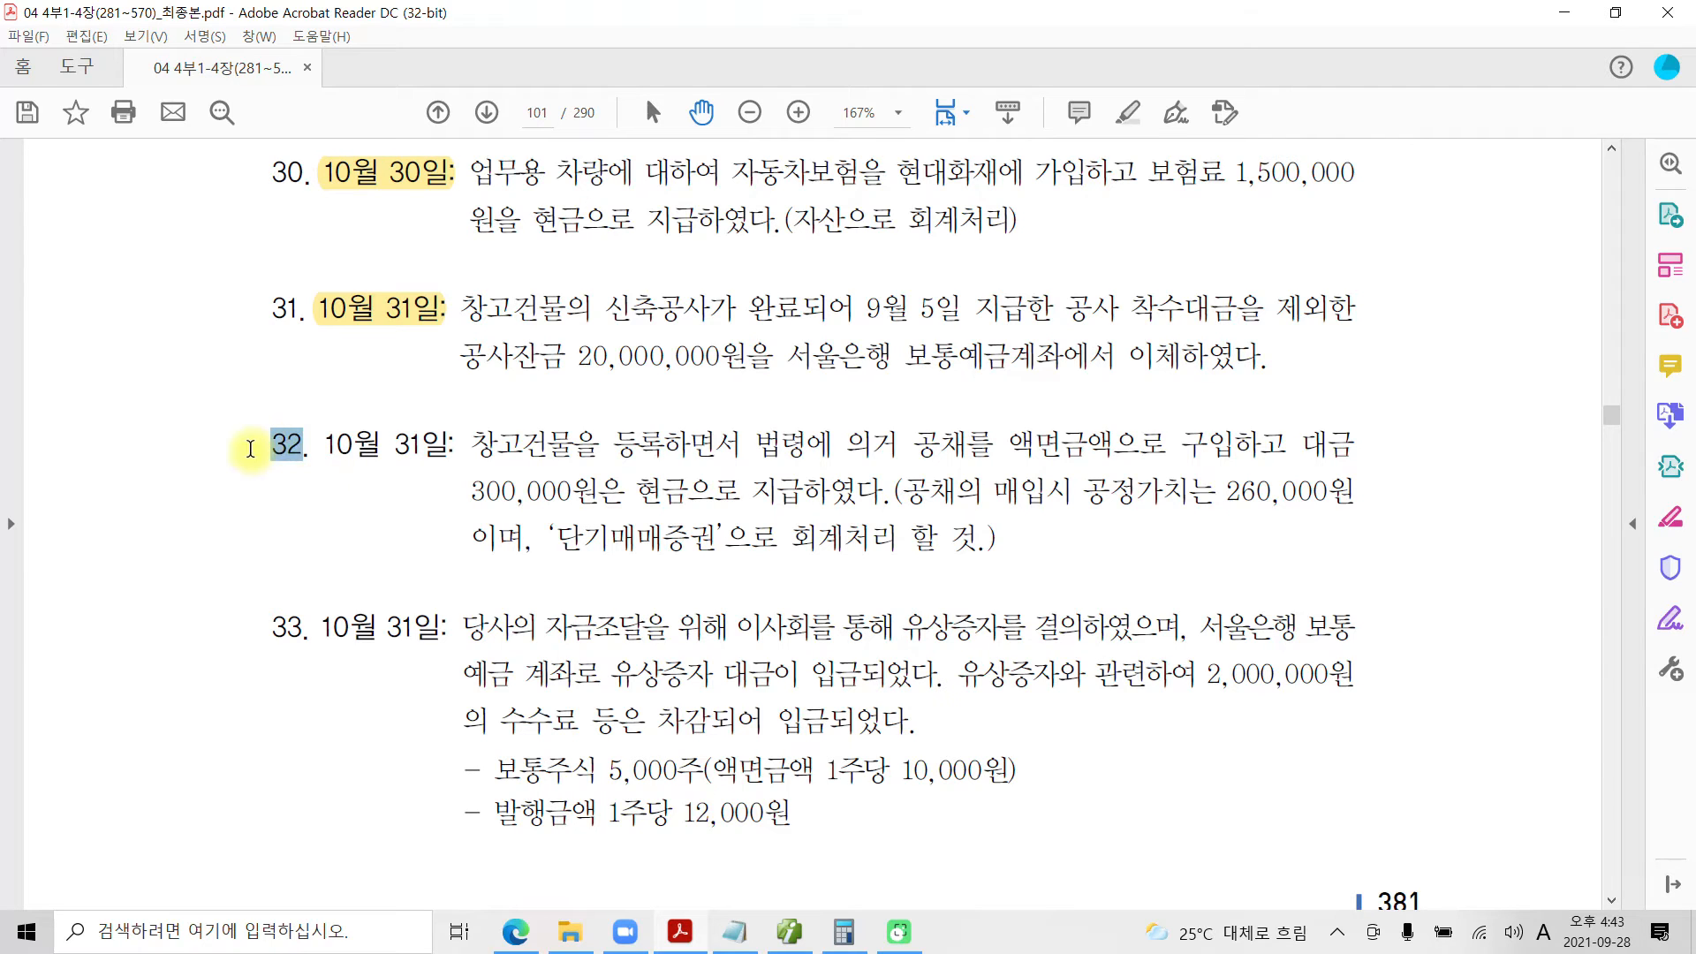
right_click(341, 446)
click(371, 499)
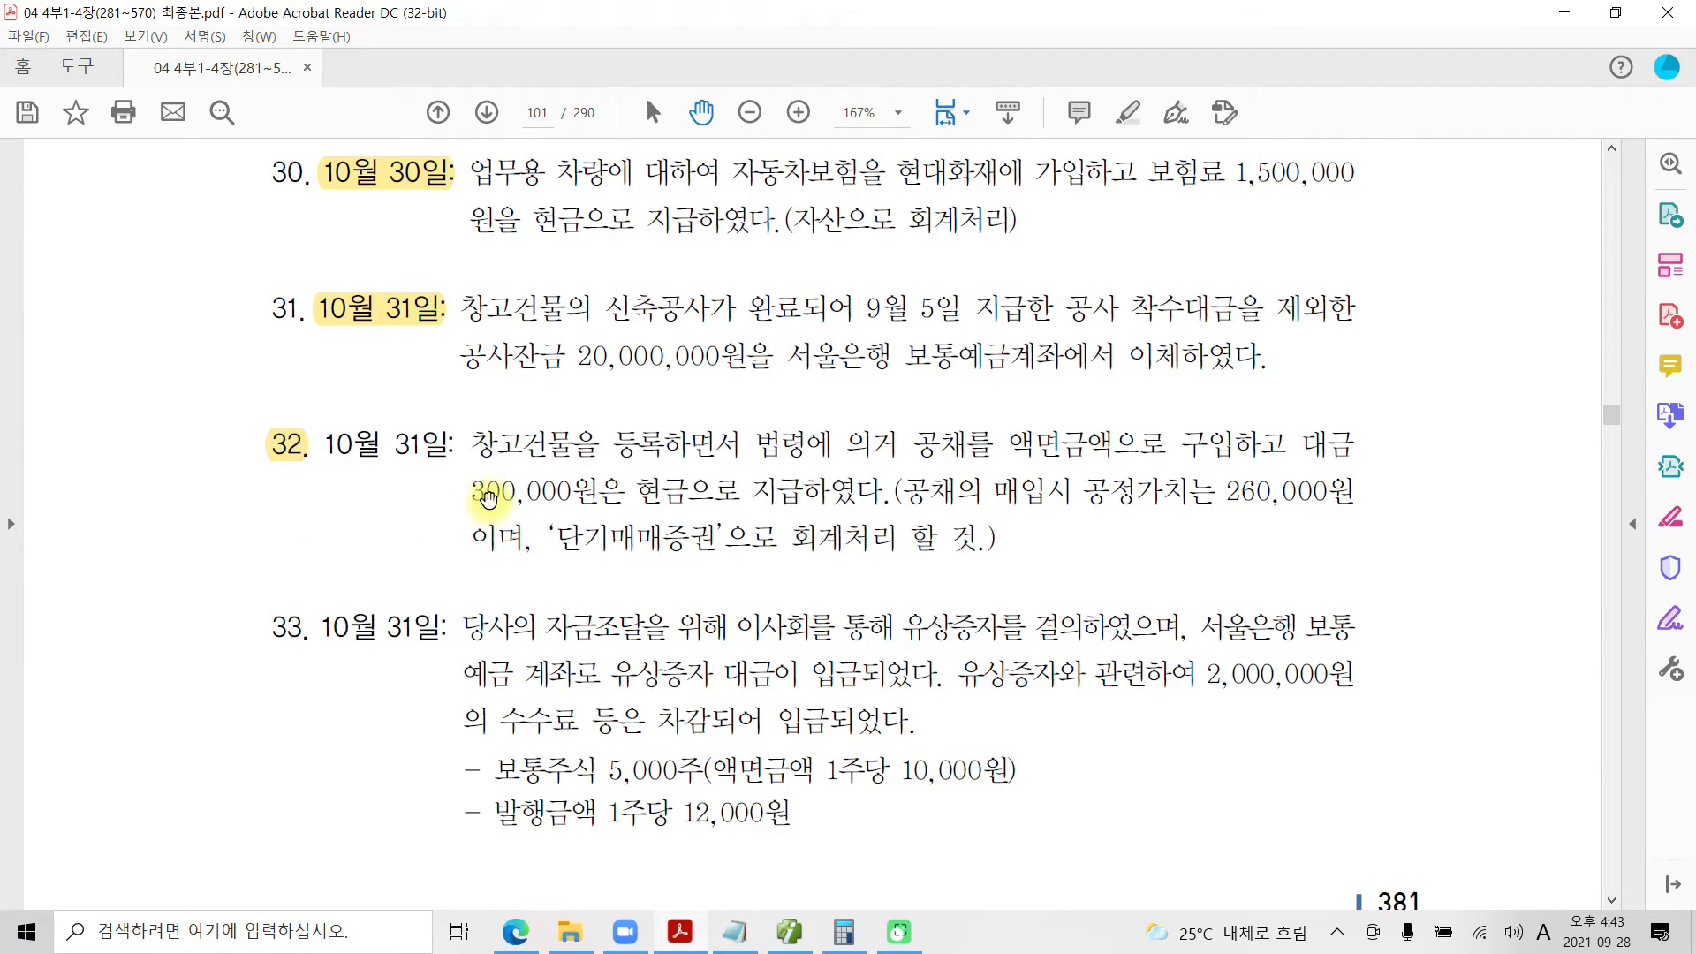
Highlight the phrases 공채를 액면금액으로 구입하고 and 공정가치는 260,000원 in problem 32.
scroll(489, 499, down, 1)
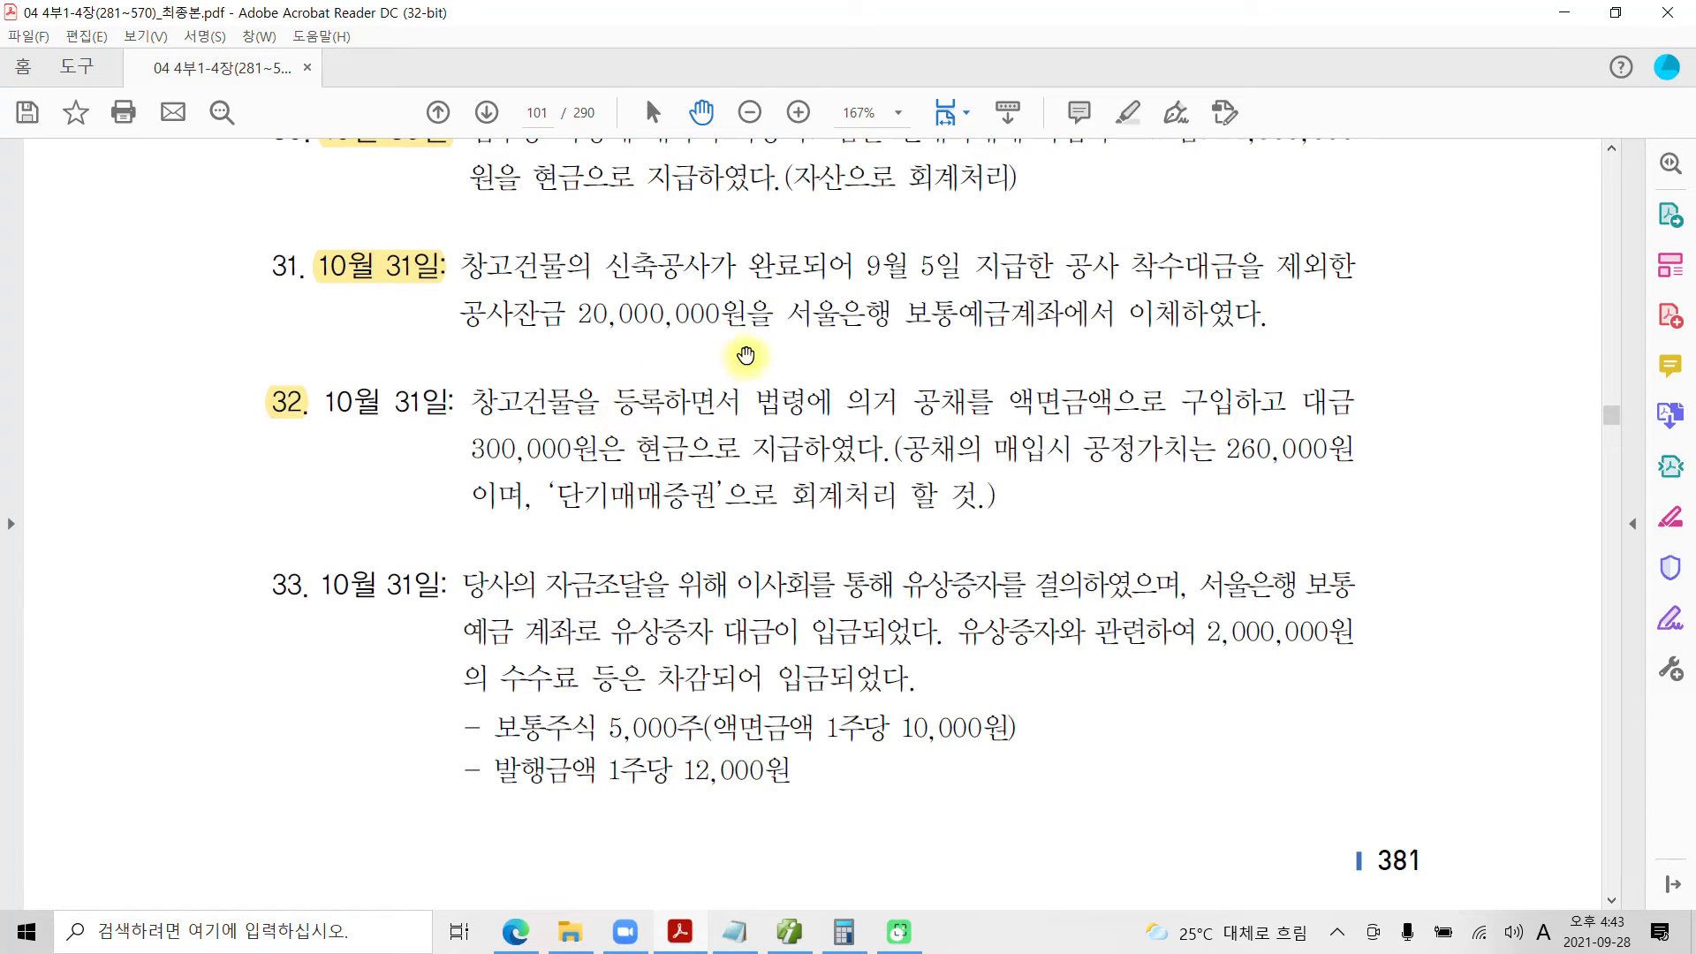
drag(916, 402, 1288, 404)
right_click(1188, 409)
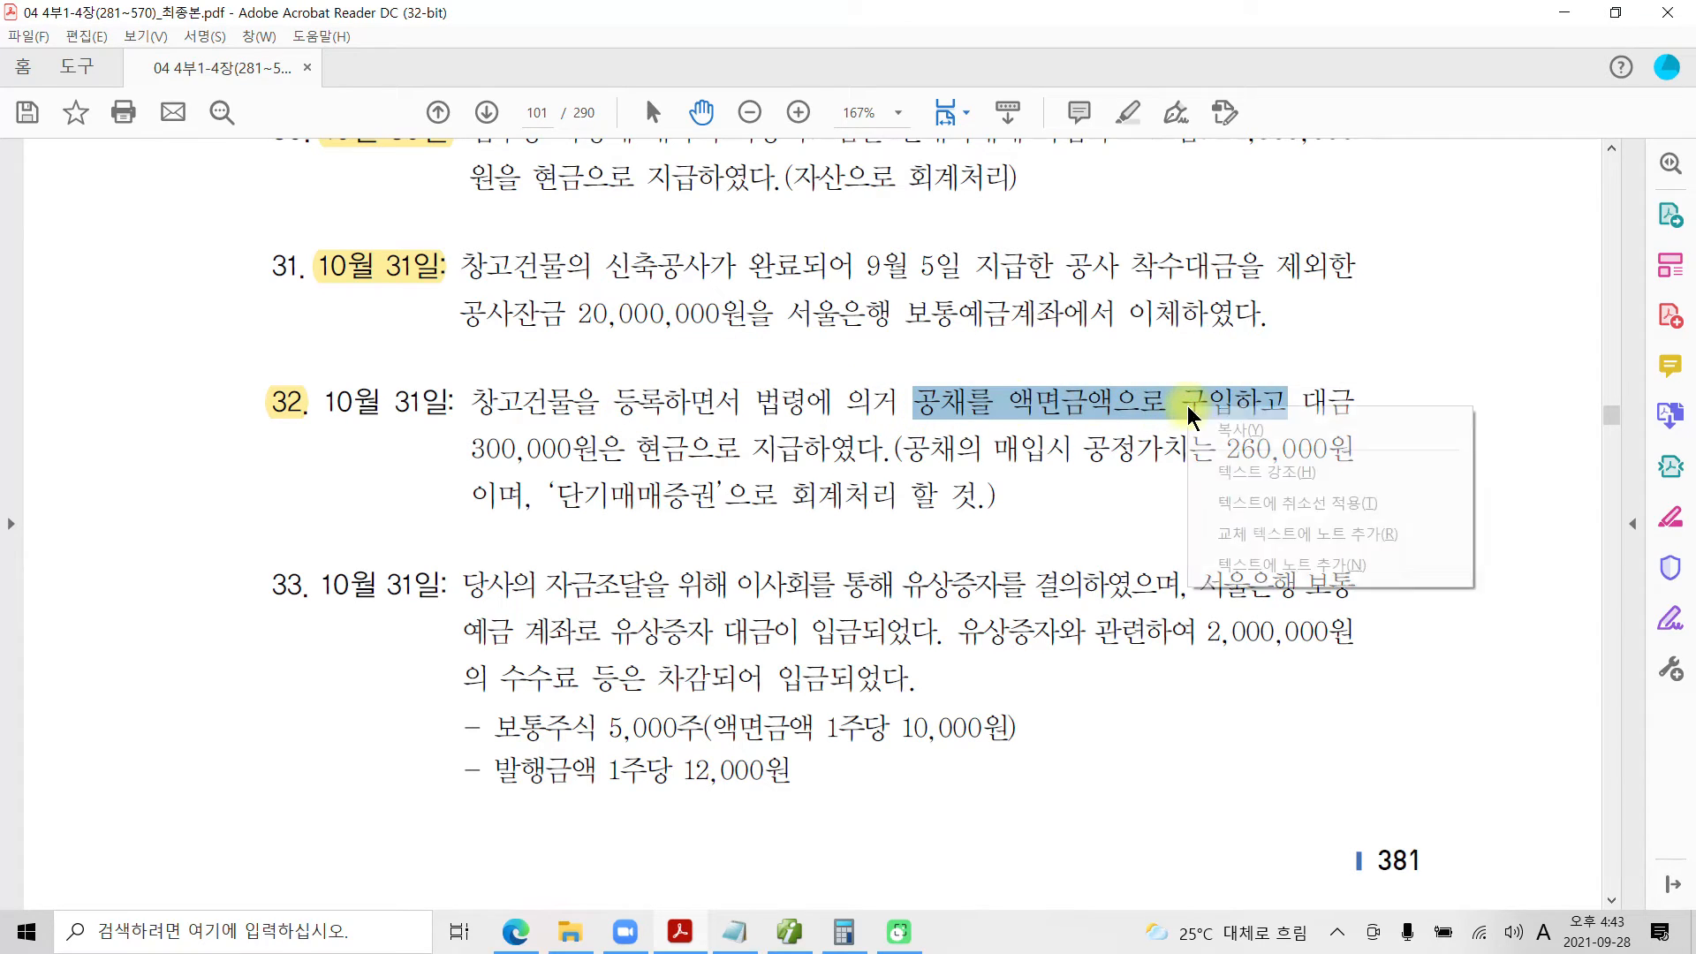
click(1265, 470)
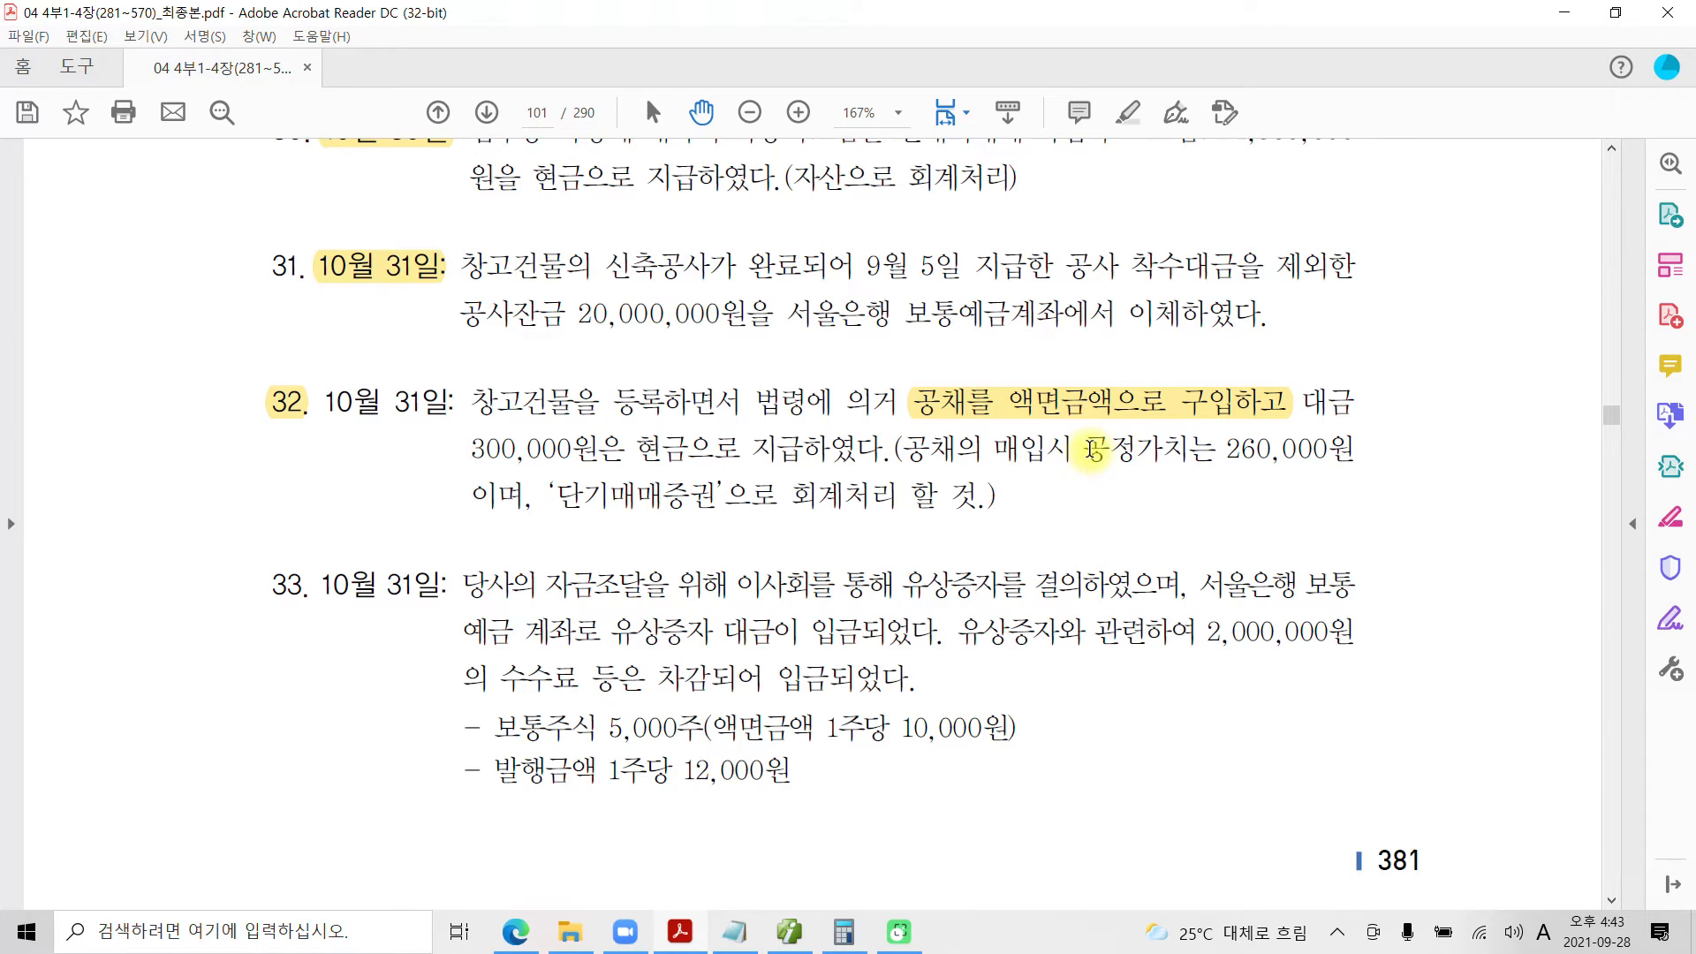
drag(1083, 450, 1265, 448)
right_click(1265, 449)
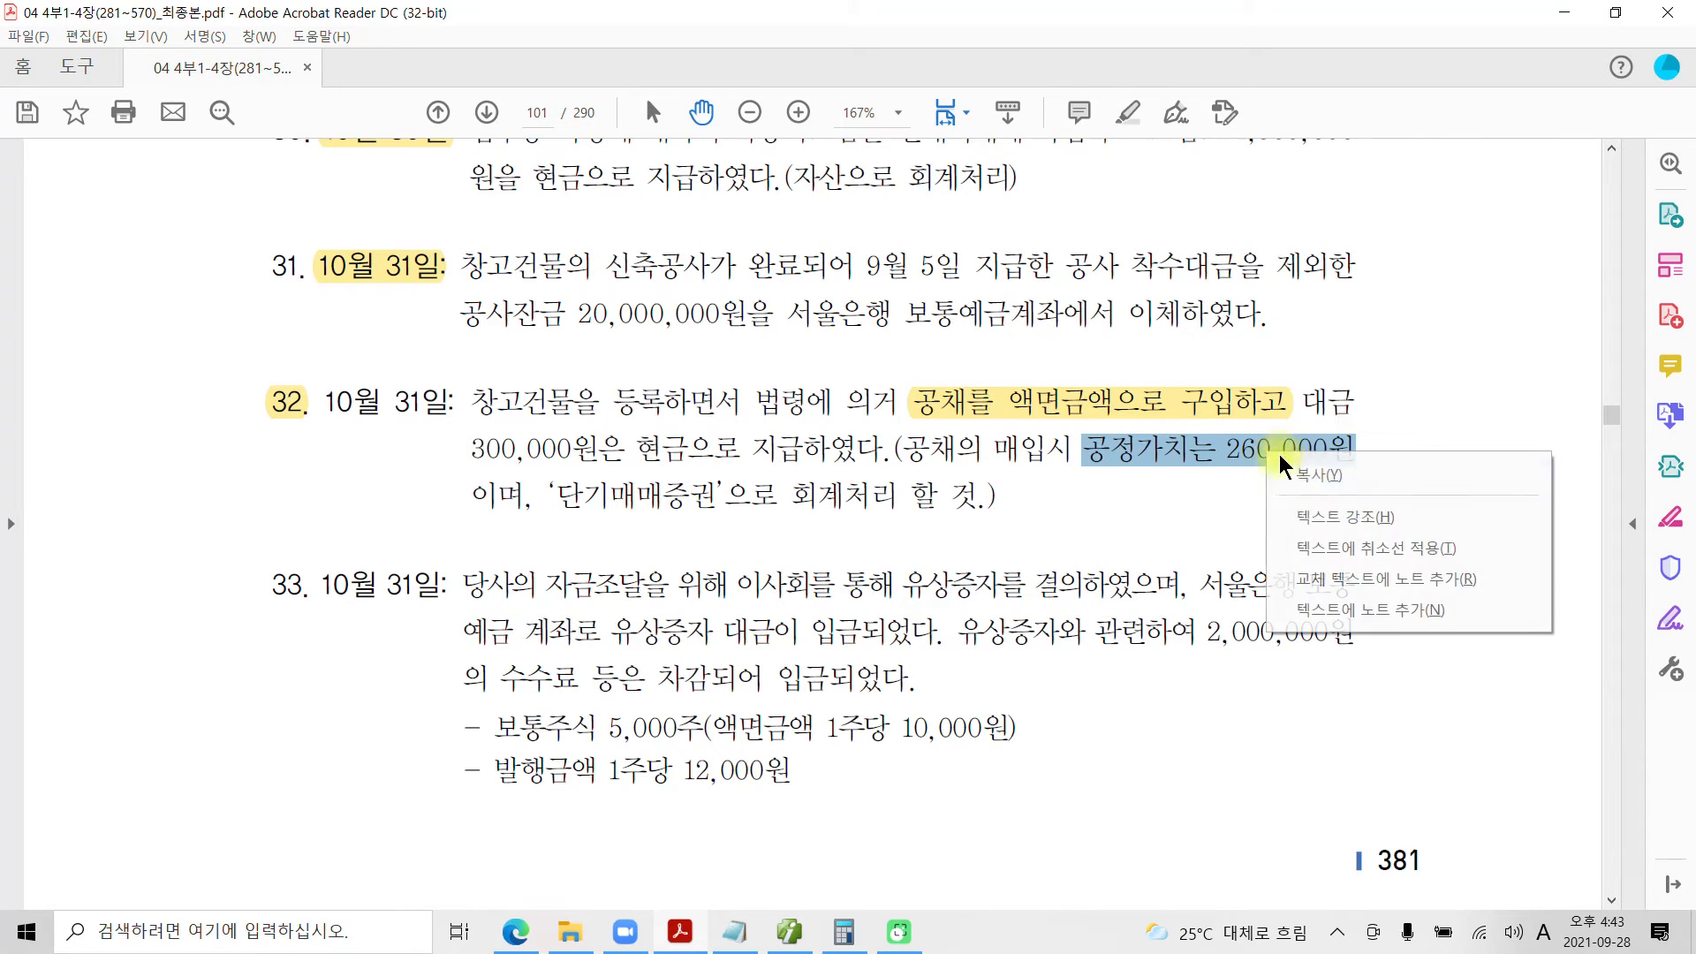
click(1312, 517)
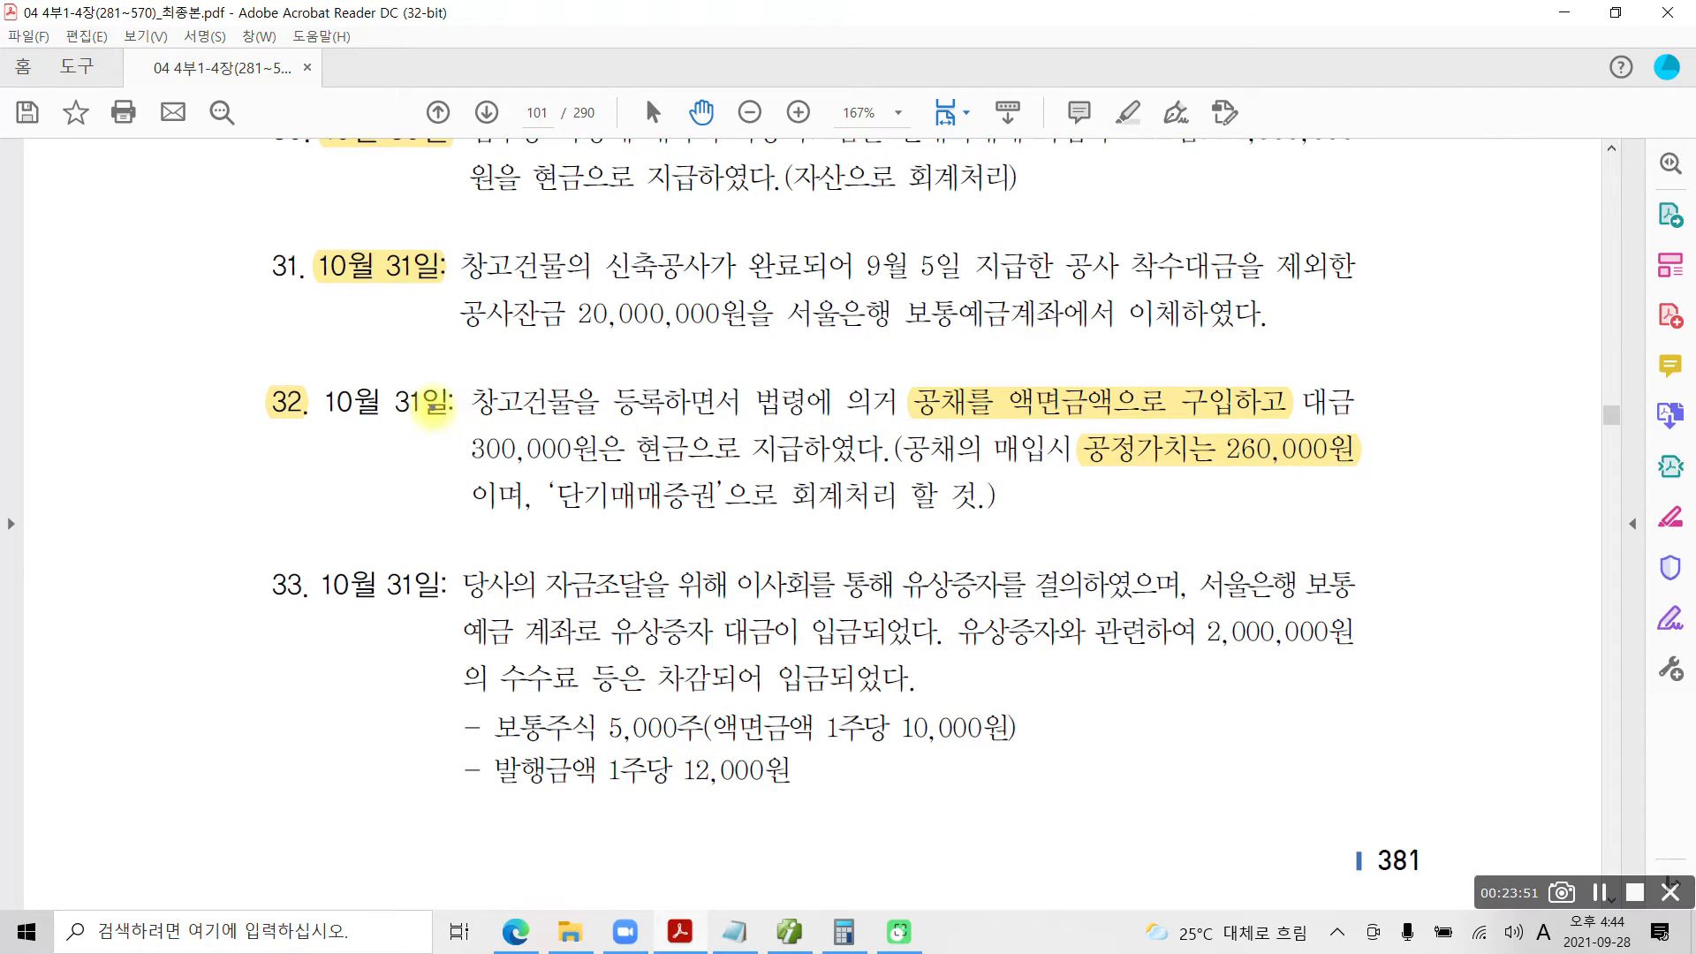
Mark 창고건물을, 등록, 공채, 300,000원, 공정가치는 260,000원 and 단기매매증권 in problem 32 with pen strokes and handwrite 40,000 below the fair value.
mouse_move(465, 419)
mouse_down()
mouse_move(615, 422)
mouse_move(618, 376)
mouse_move(676, 388)
mouse_move(667, 411)
mouse_up()
drag(915, 421, 977, 422)
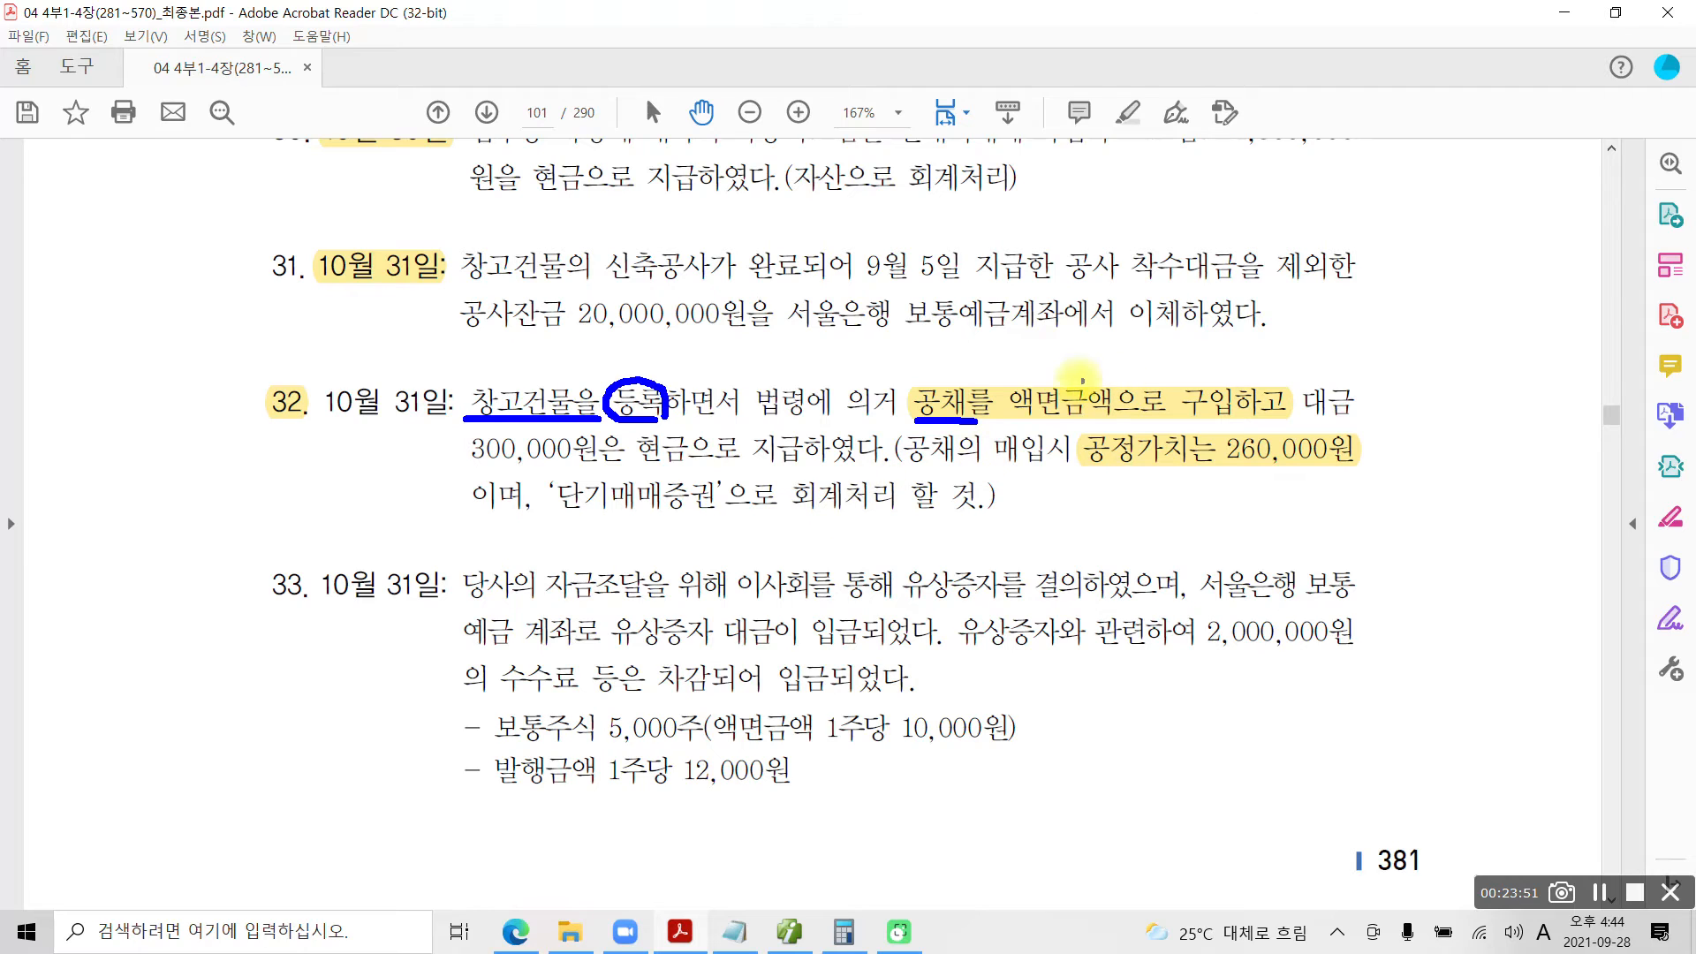
drag(451, 466, 621, 466)
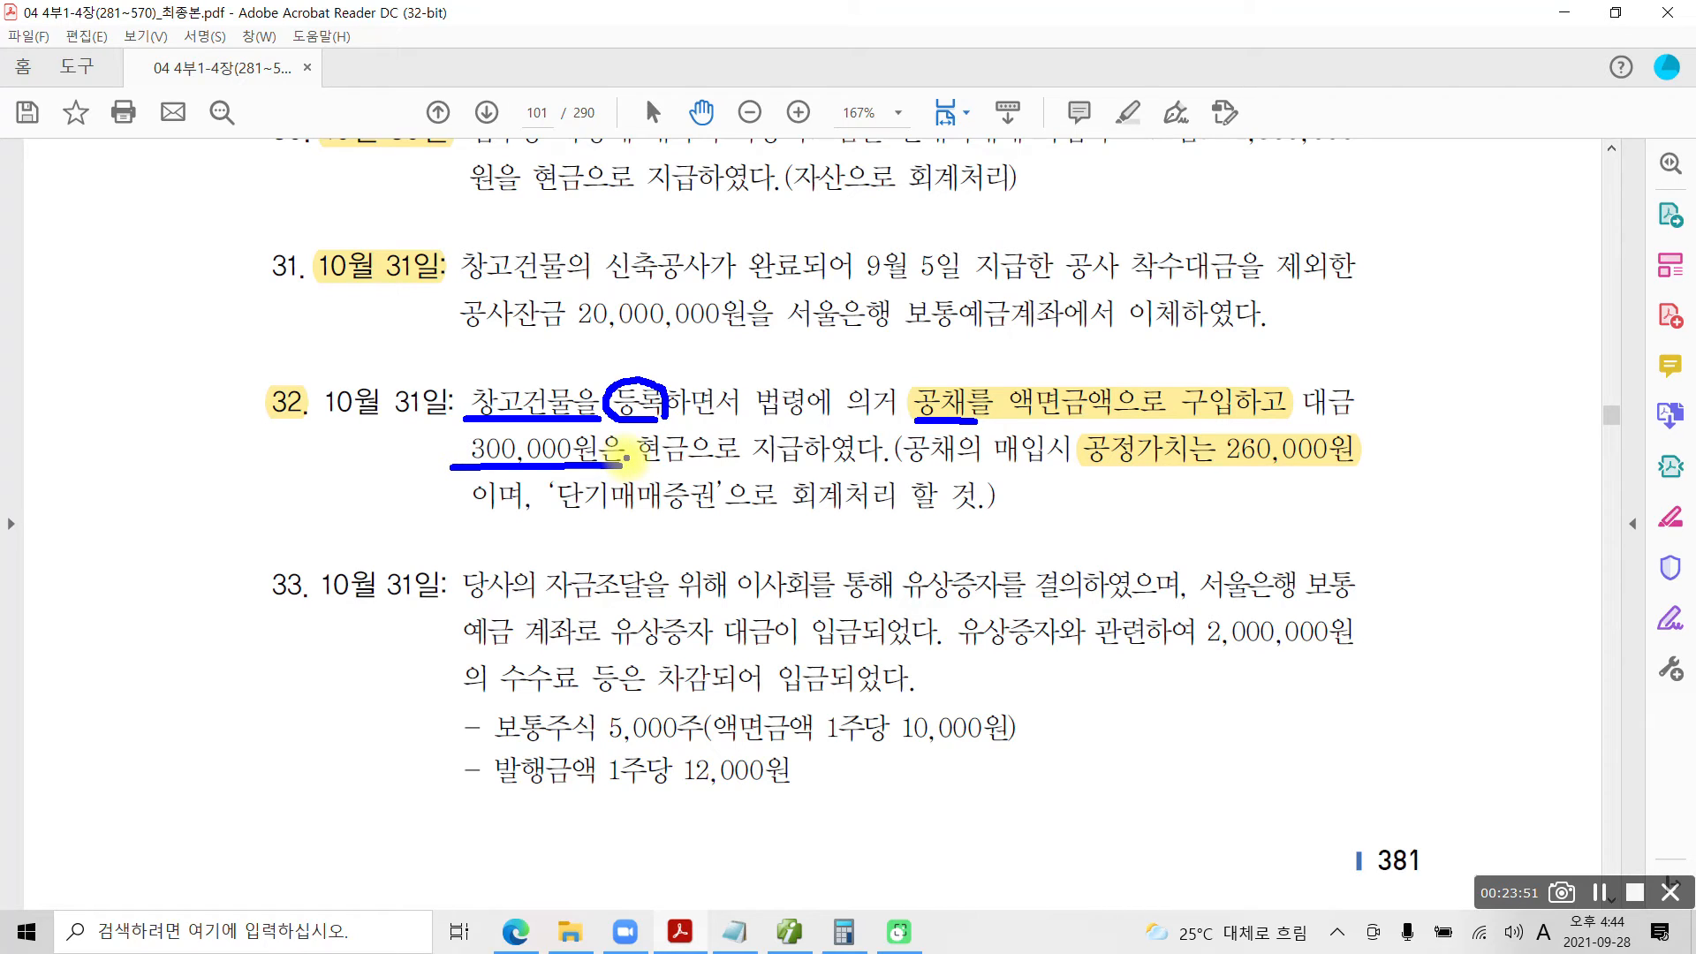
mouse_move(1093, 469)
mouse_down()
mouse_move(1351, 470)
mouse_move(1253, 530)
mouse_move(1306, 499)
mouse_move(1309, 529)
mouse_move(1374, 509)
mouse_up()
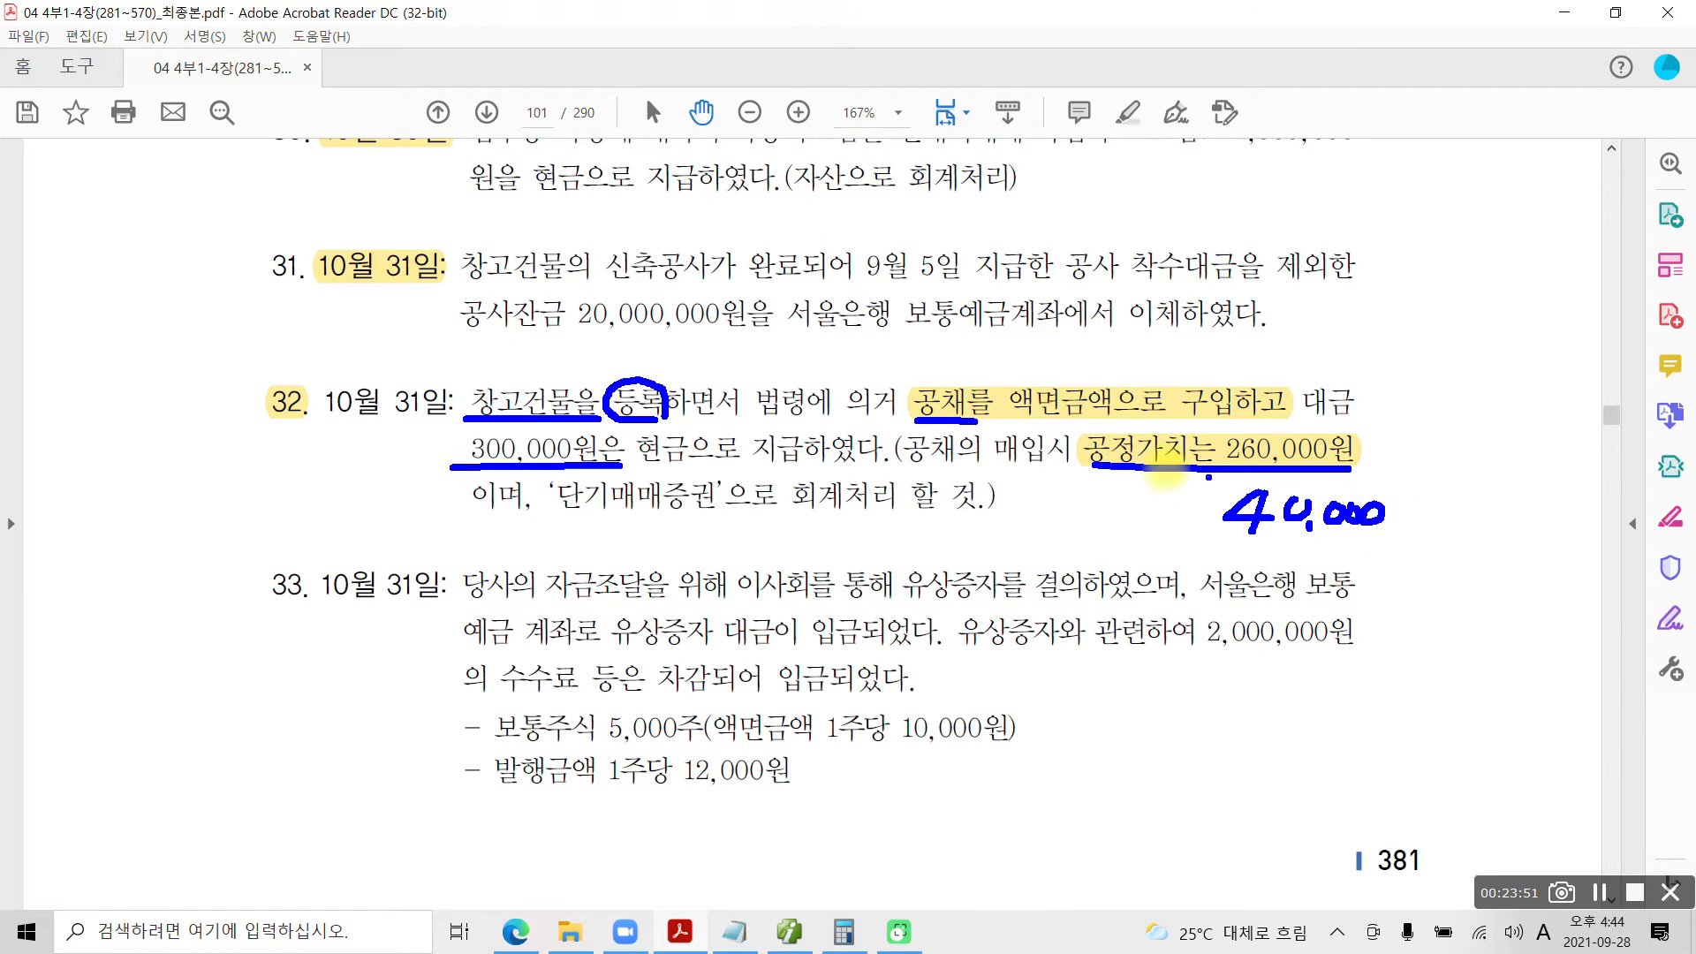
mouse_move(1109, 470)
mouse_down()
mouse_move(1076, 468)
mouse_move(1082, 433)
mouse_move(1254, 418)
mouse_move(1356, 441)
mouse_move(1358, 473)
mouse_up()
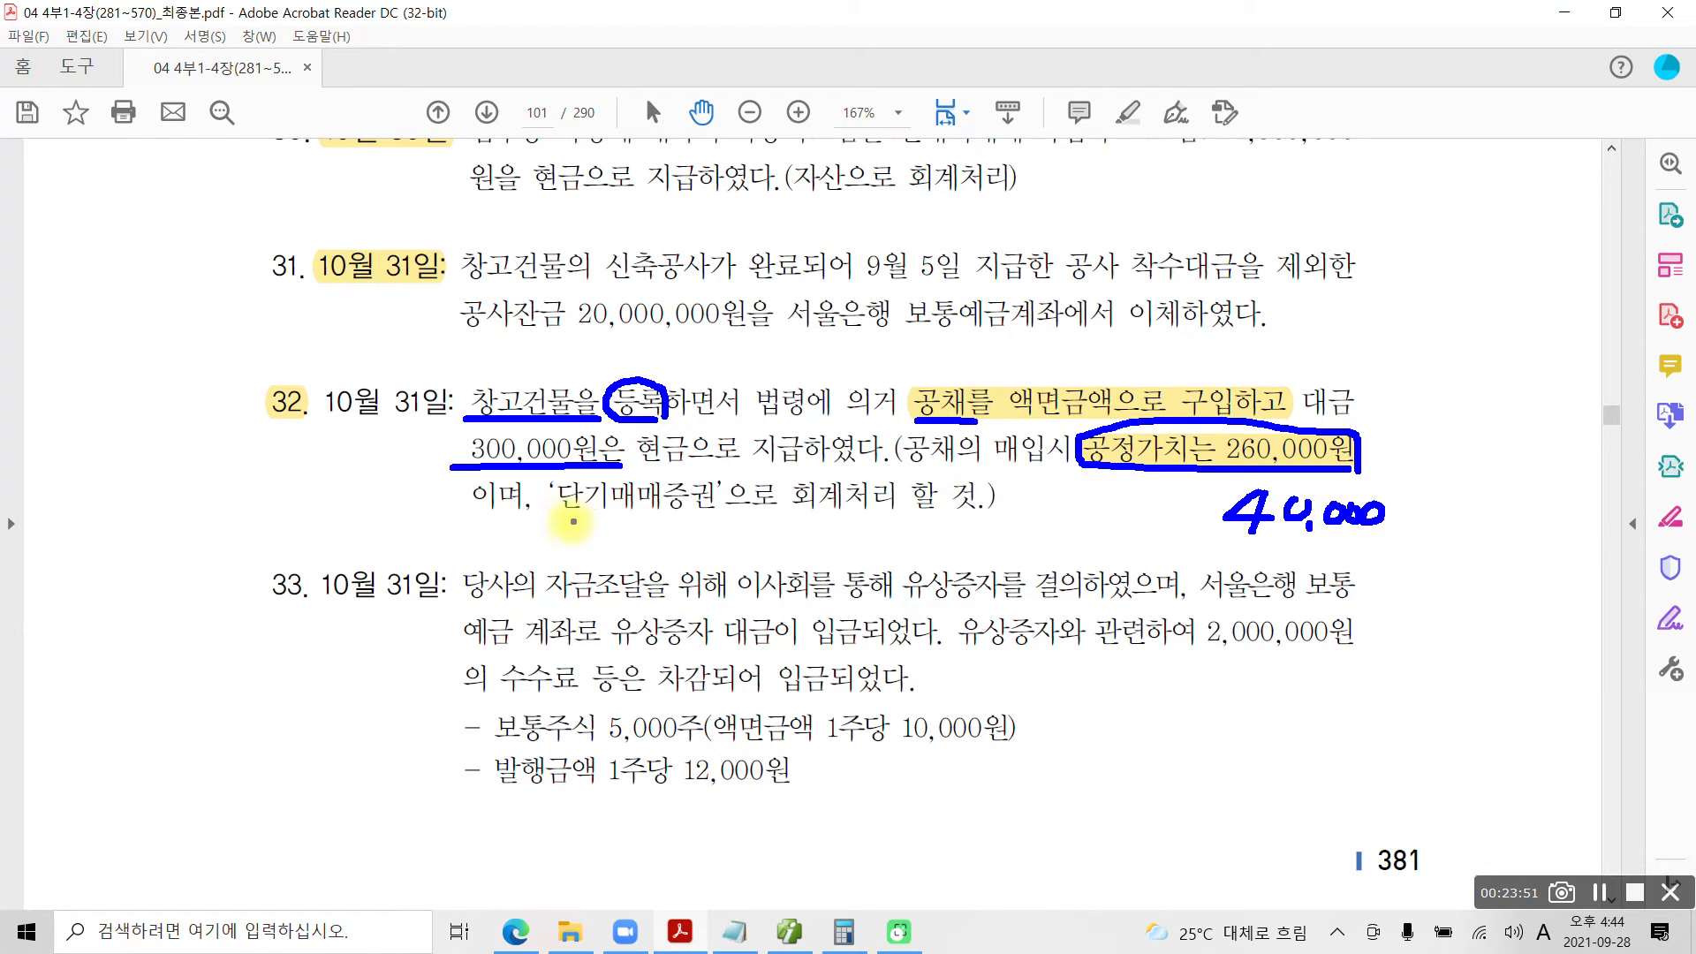
drag(559, 519, 718, 522)
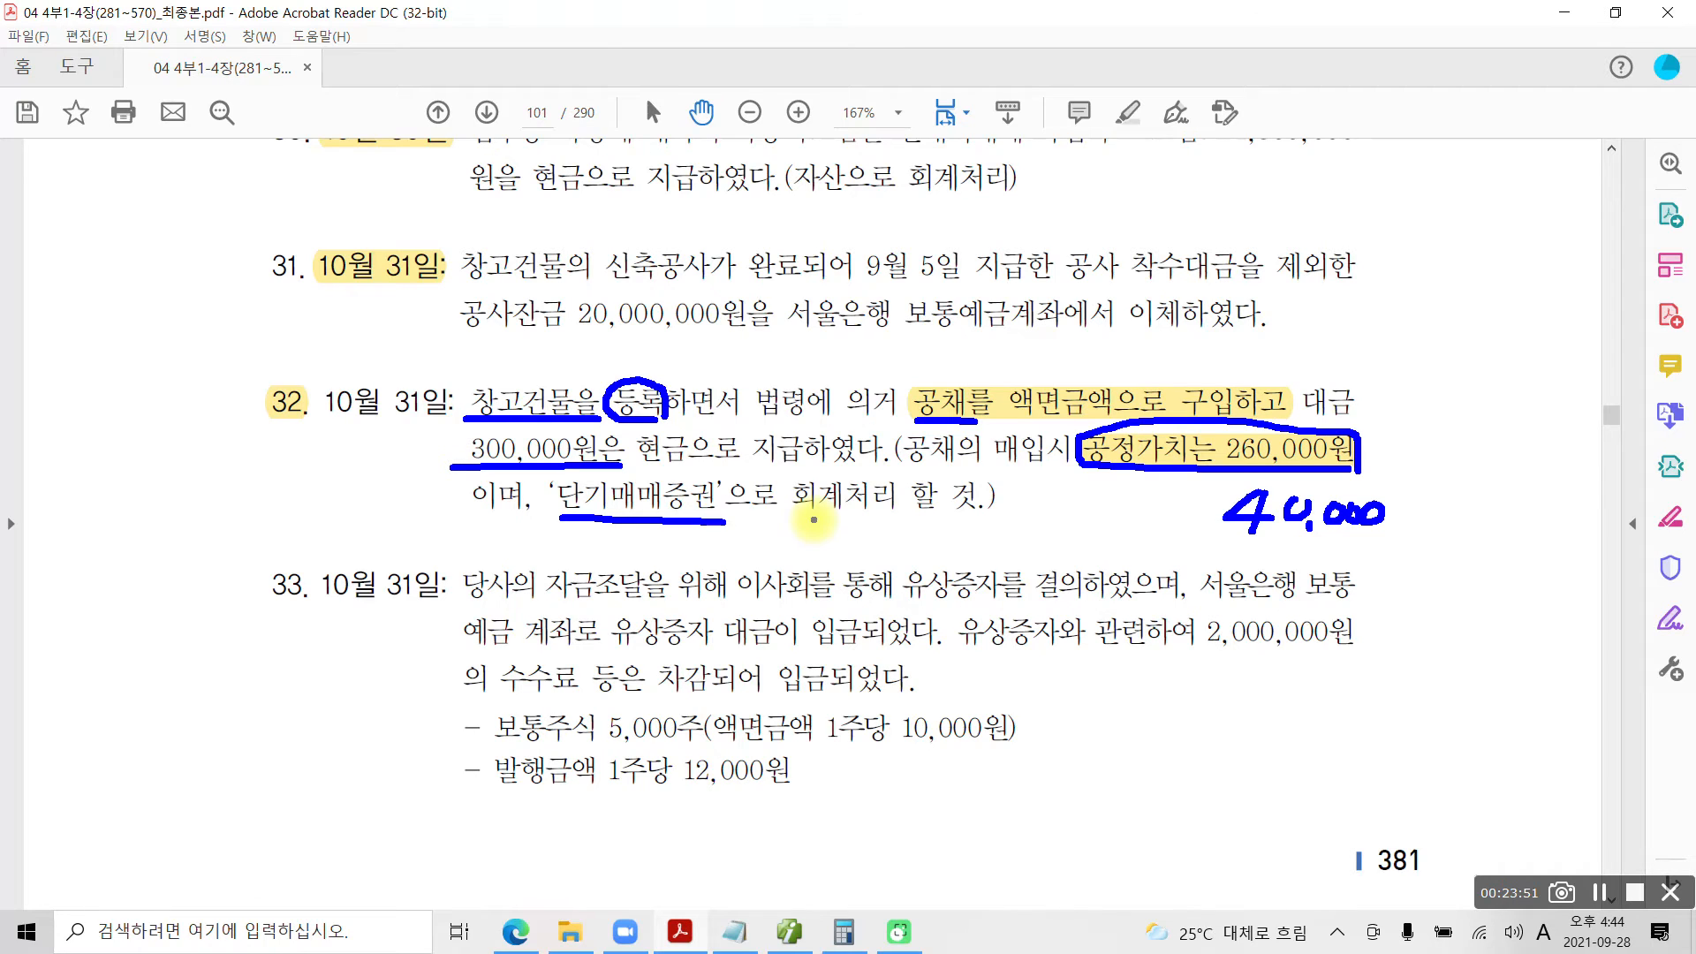
Handwrite 차) and 260,000 by 단기매매증권, underline the 40,000 note, tick the fair value and circle 등록 again.
mouse_move(704, 536)
mouse_down()
mouse_move(709, 567)
mouse_move(760, 530)
mouse_move(800, 534)
mouse_move(821, 583)
mouse_move(861, 543)
mouse_move(914, 534)
mouse_up()
mouse_move(459, 490)
mouse_down()
mouse_move(495, 521)
mouse_move(460, 552)
mouse_move(537, 561)
mouse_move(511, 601)
mouse_up()
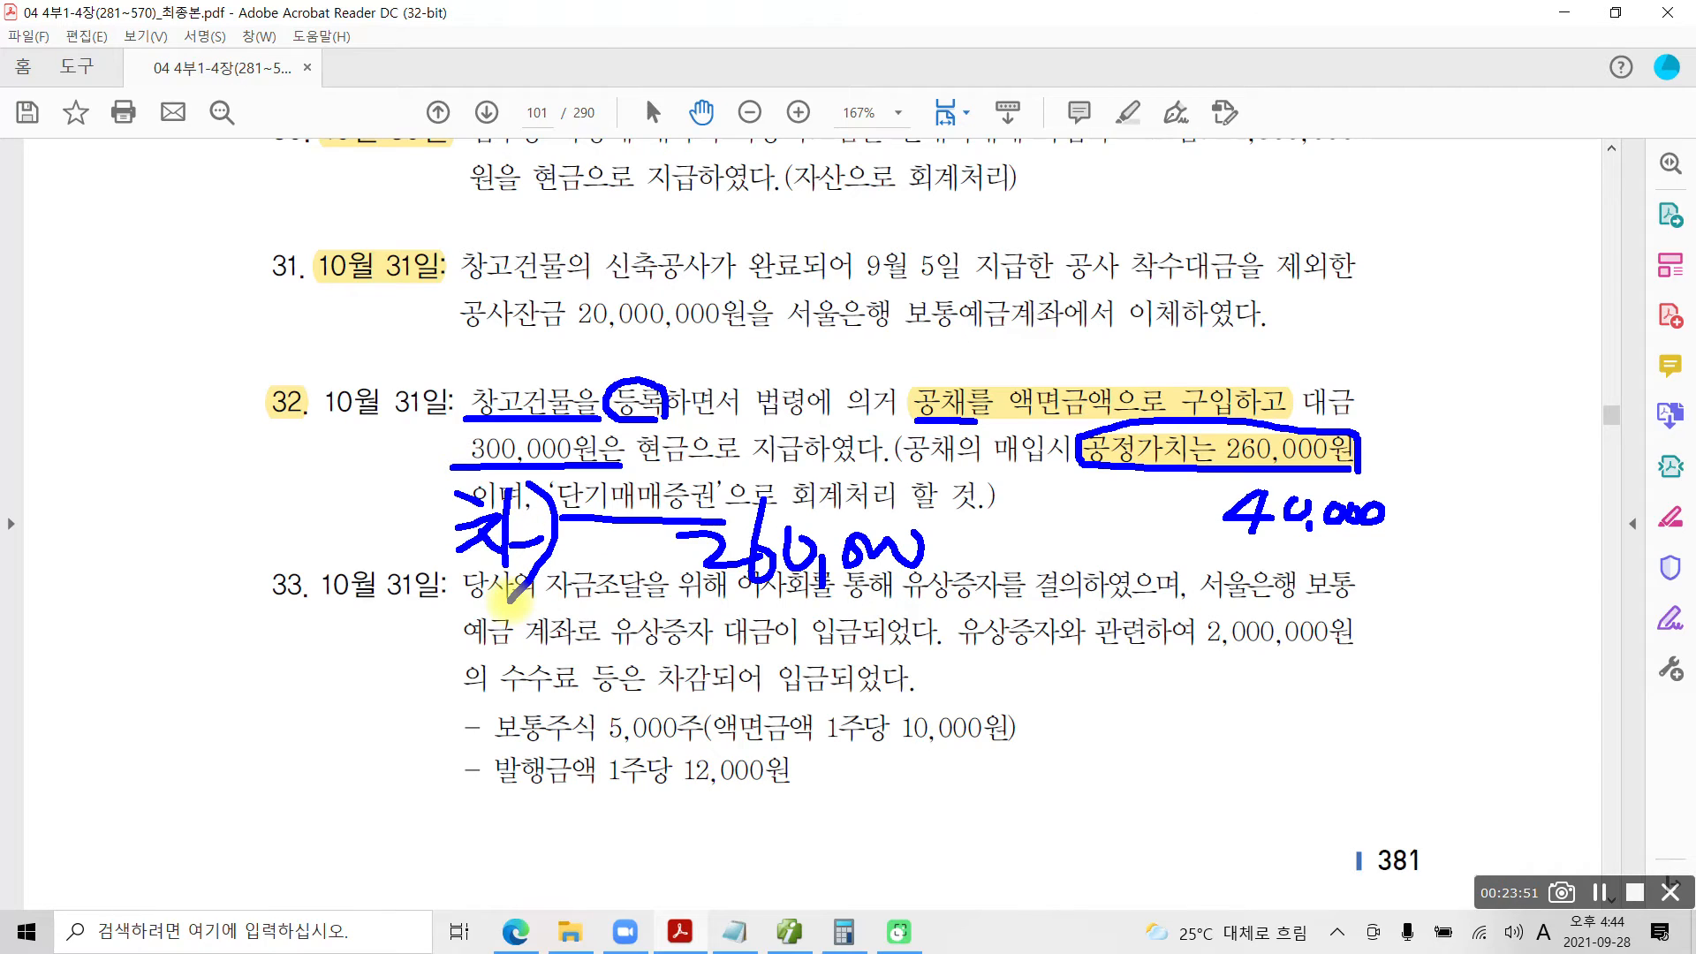
drag(1193, 560, 1414, 577)
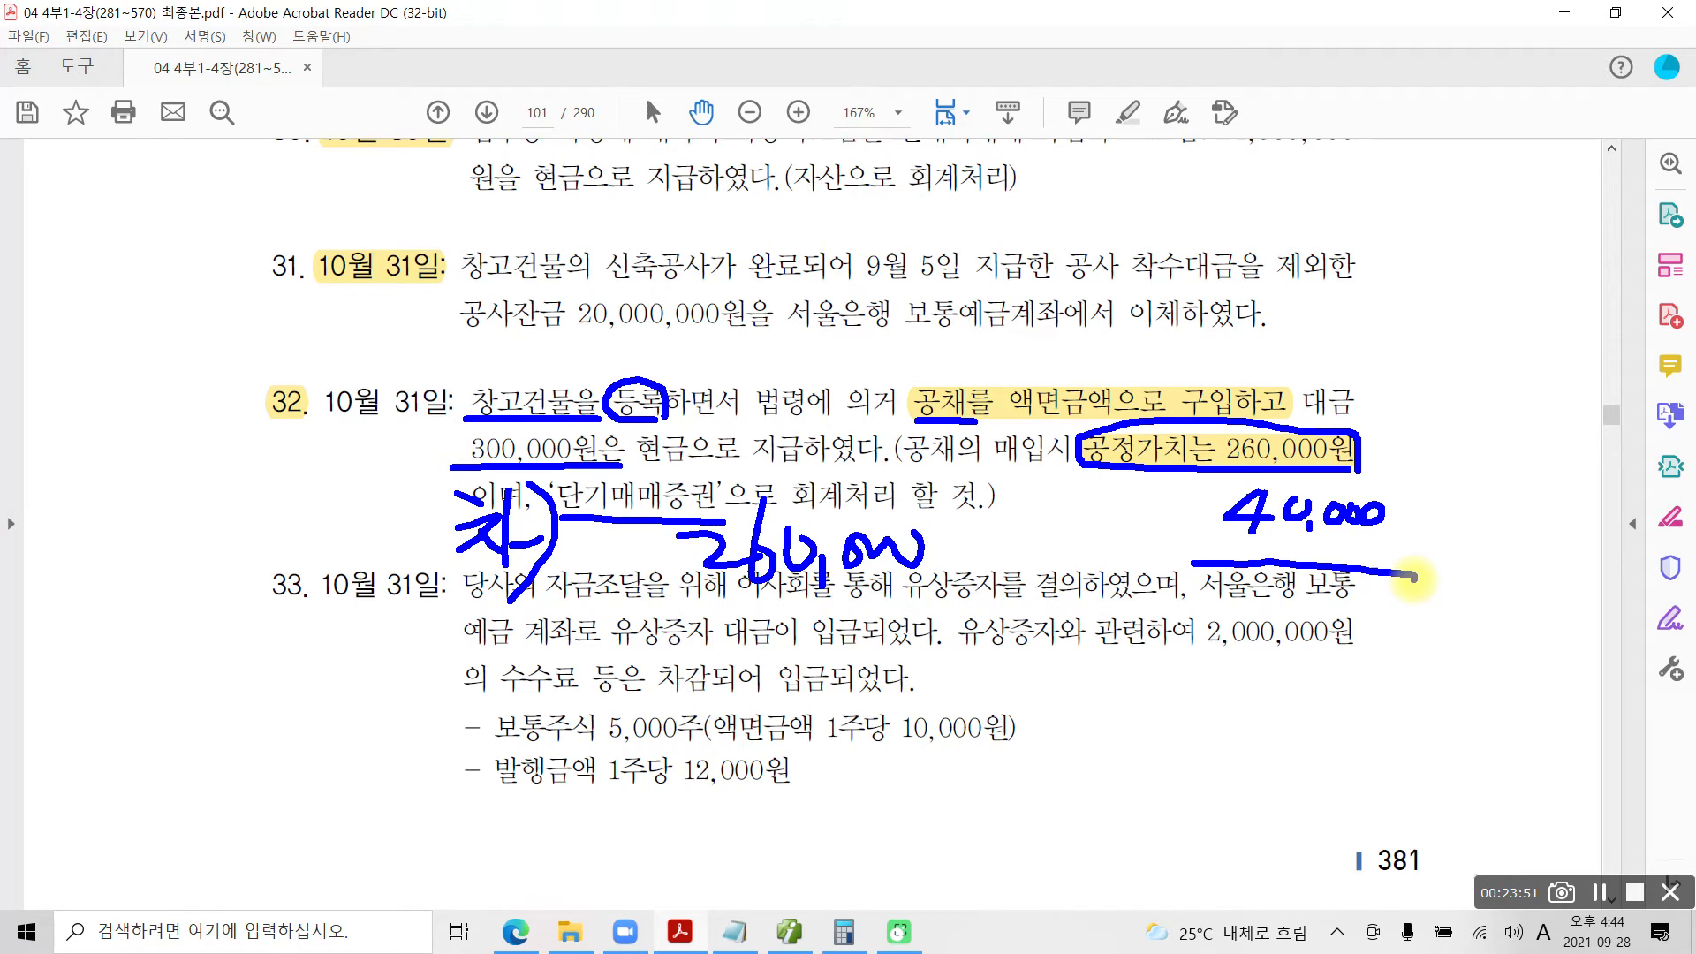
drag(1394, 416, 1436, 436)
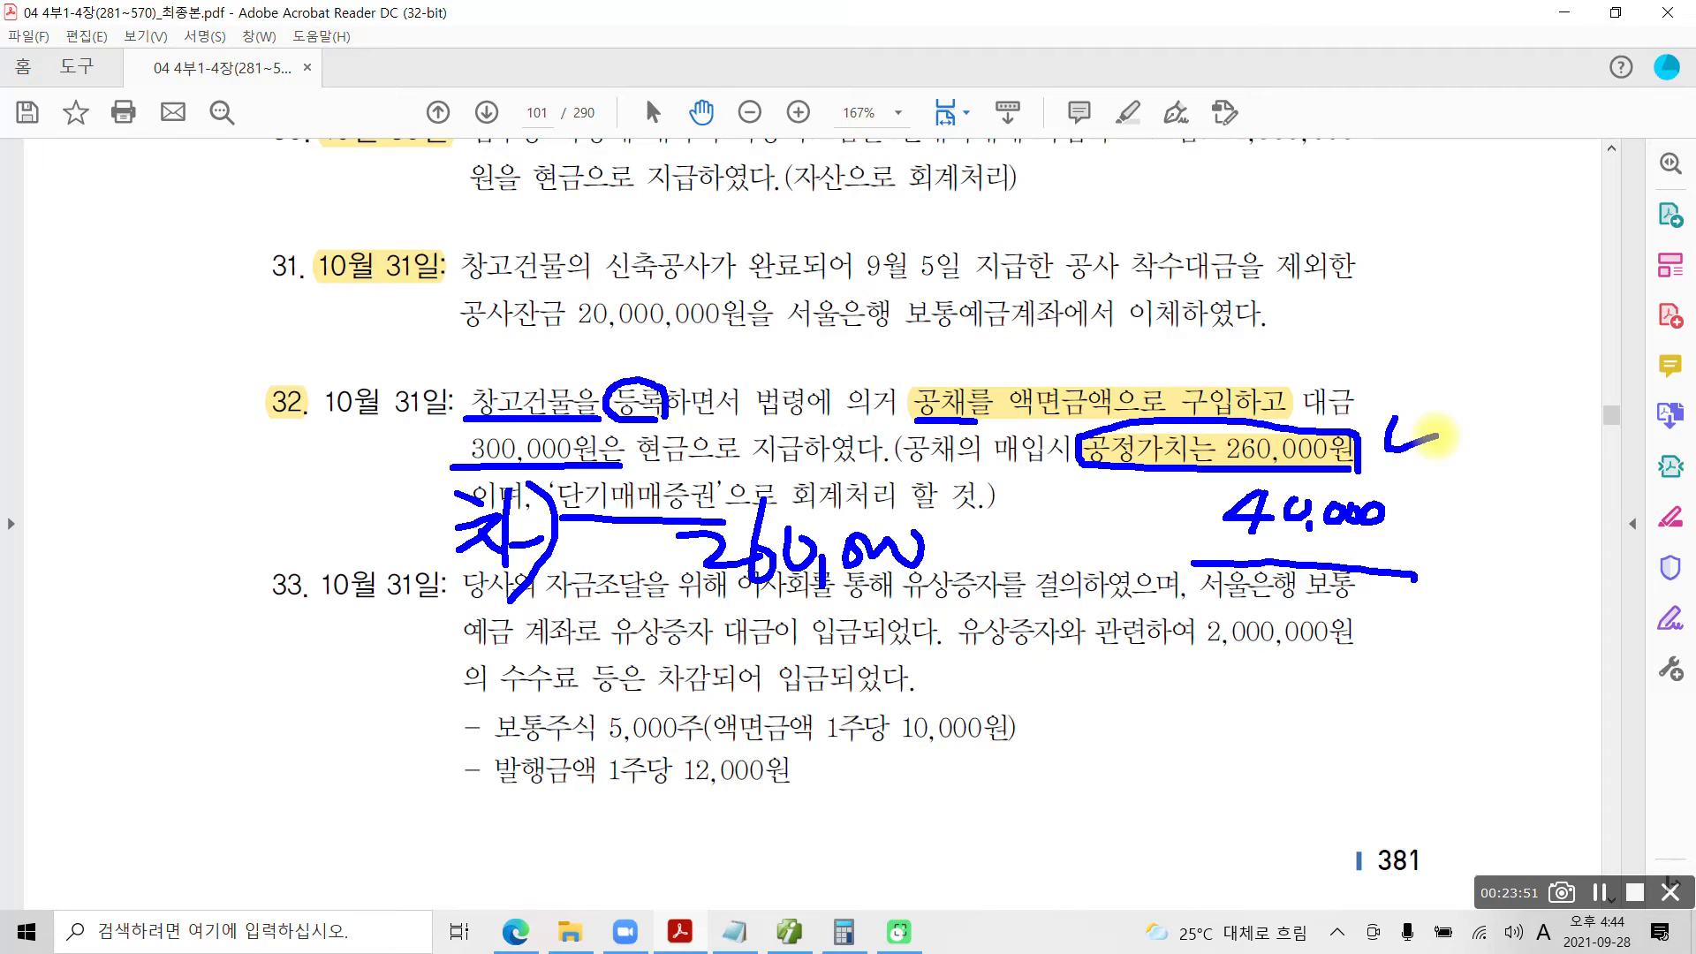
mouse_move(671, 439)
mouse_down()
mouse_move(594, 351)
mouse_move(703, 415)
mouse_move(680, 433)
mouse_up()
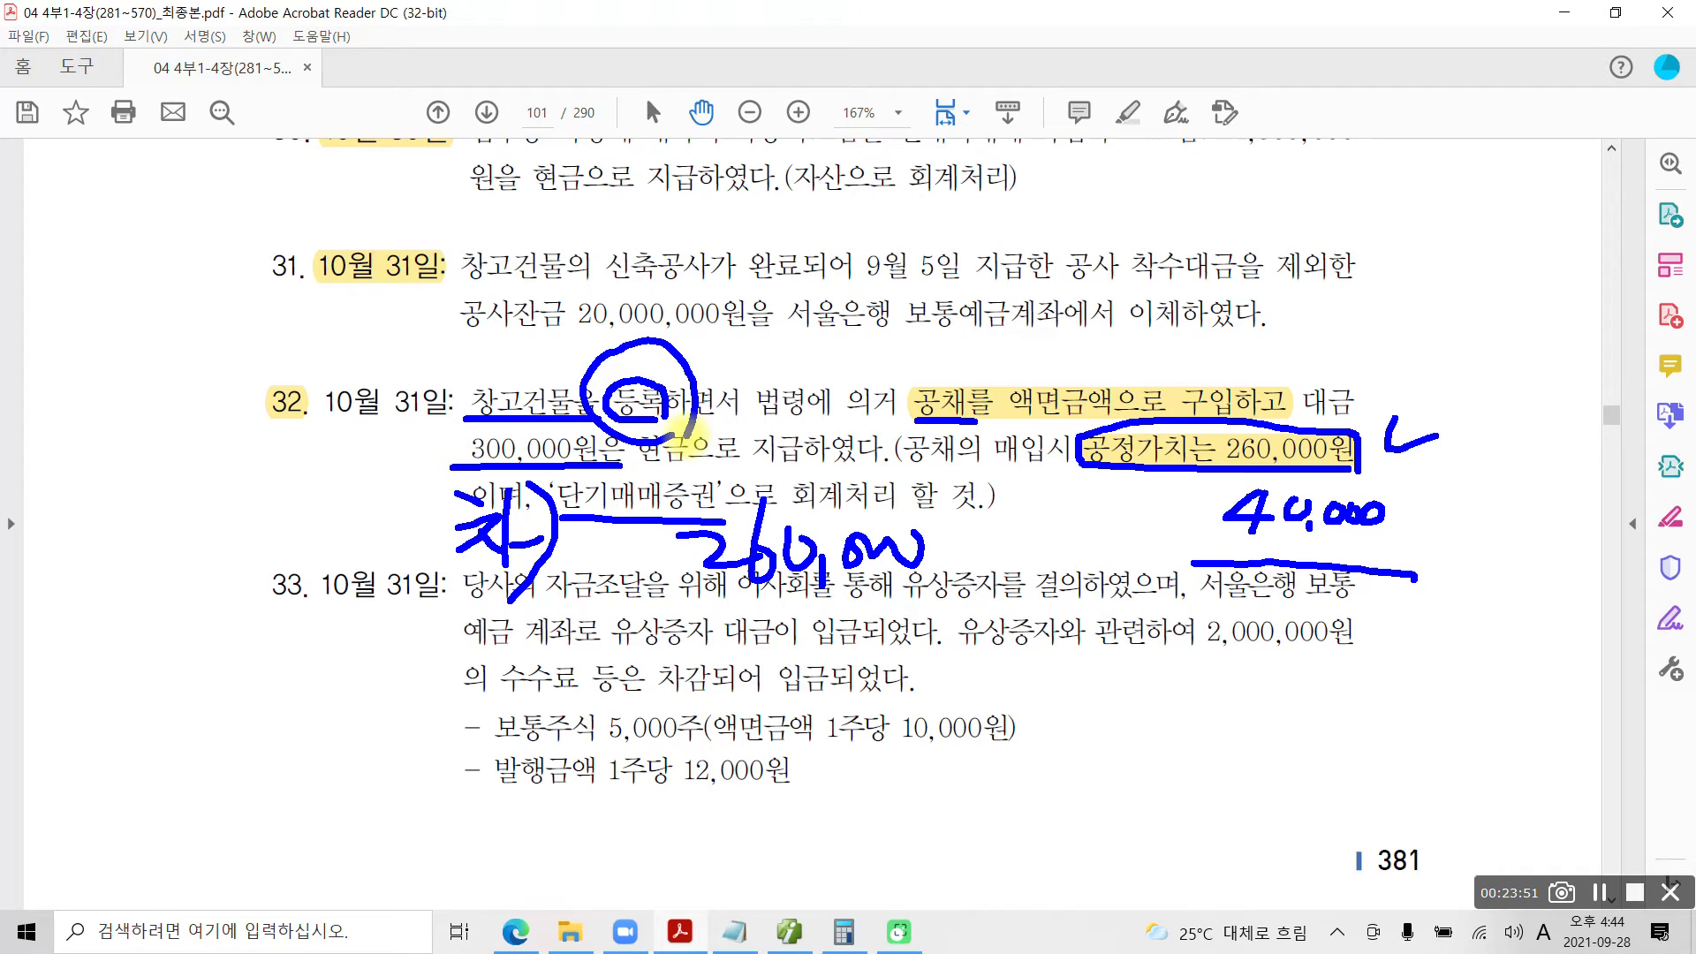
Handwrite 차) 건물 in front of the 40,000 note under problem 32.
mouse_move(1034, 497)
mouse_down()
mouse_move(1060, 534)
mouse_move(1092, 530)
mouse_move(1102, 550)
mouse_up()
mouse_move(1122, 484)
mouse_down()
mouse_move(1123, 516)
mouse_move(1192, 530)
mouse_move(1188, 565)
mouse_up()
drag(956, 480, 971, 491)
mouse_move(952, 512)
mouse_down()
mouse_move(1002, 499)
mouse_move(950, 558)
mouse_up()
drag(971, 530, 998, 564)
mouse_move(996, 472)
mouse_down()
mouse_move(994, 590)
mouse_move(1024, 530)
mouse_move(977, 610)
mouse_up()
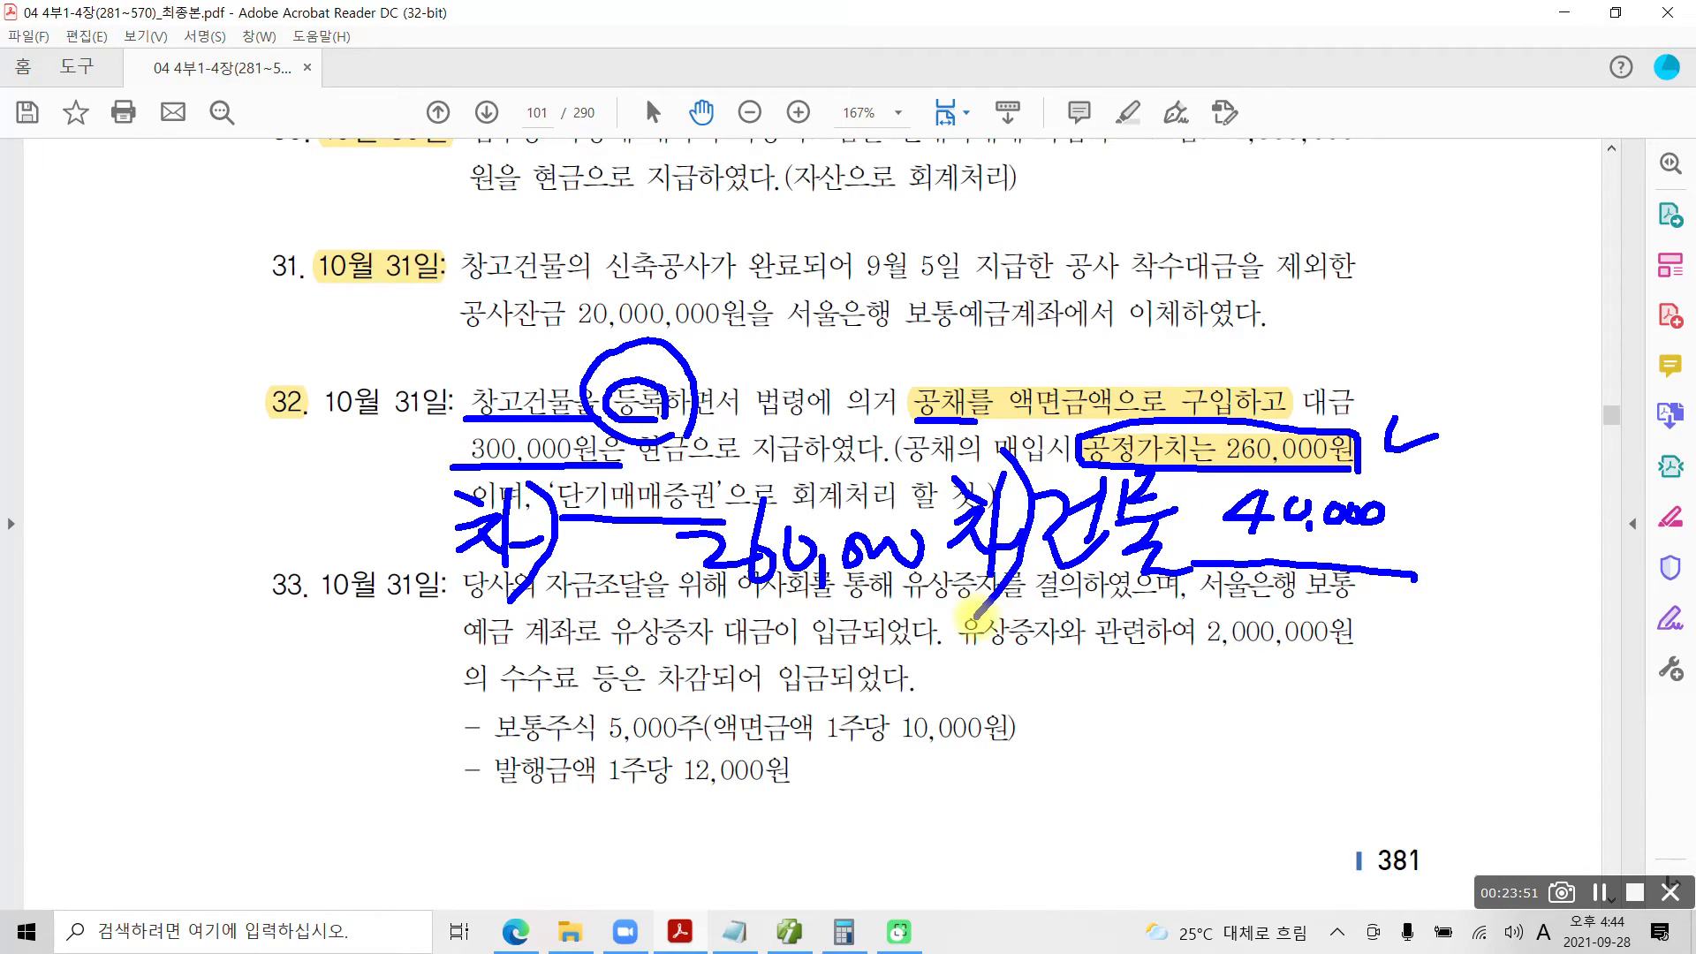
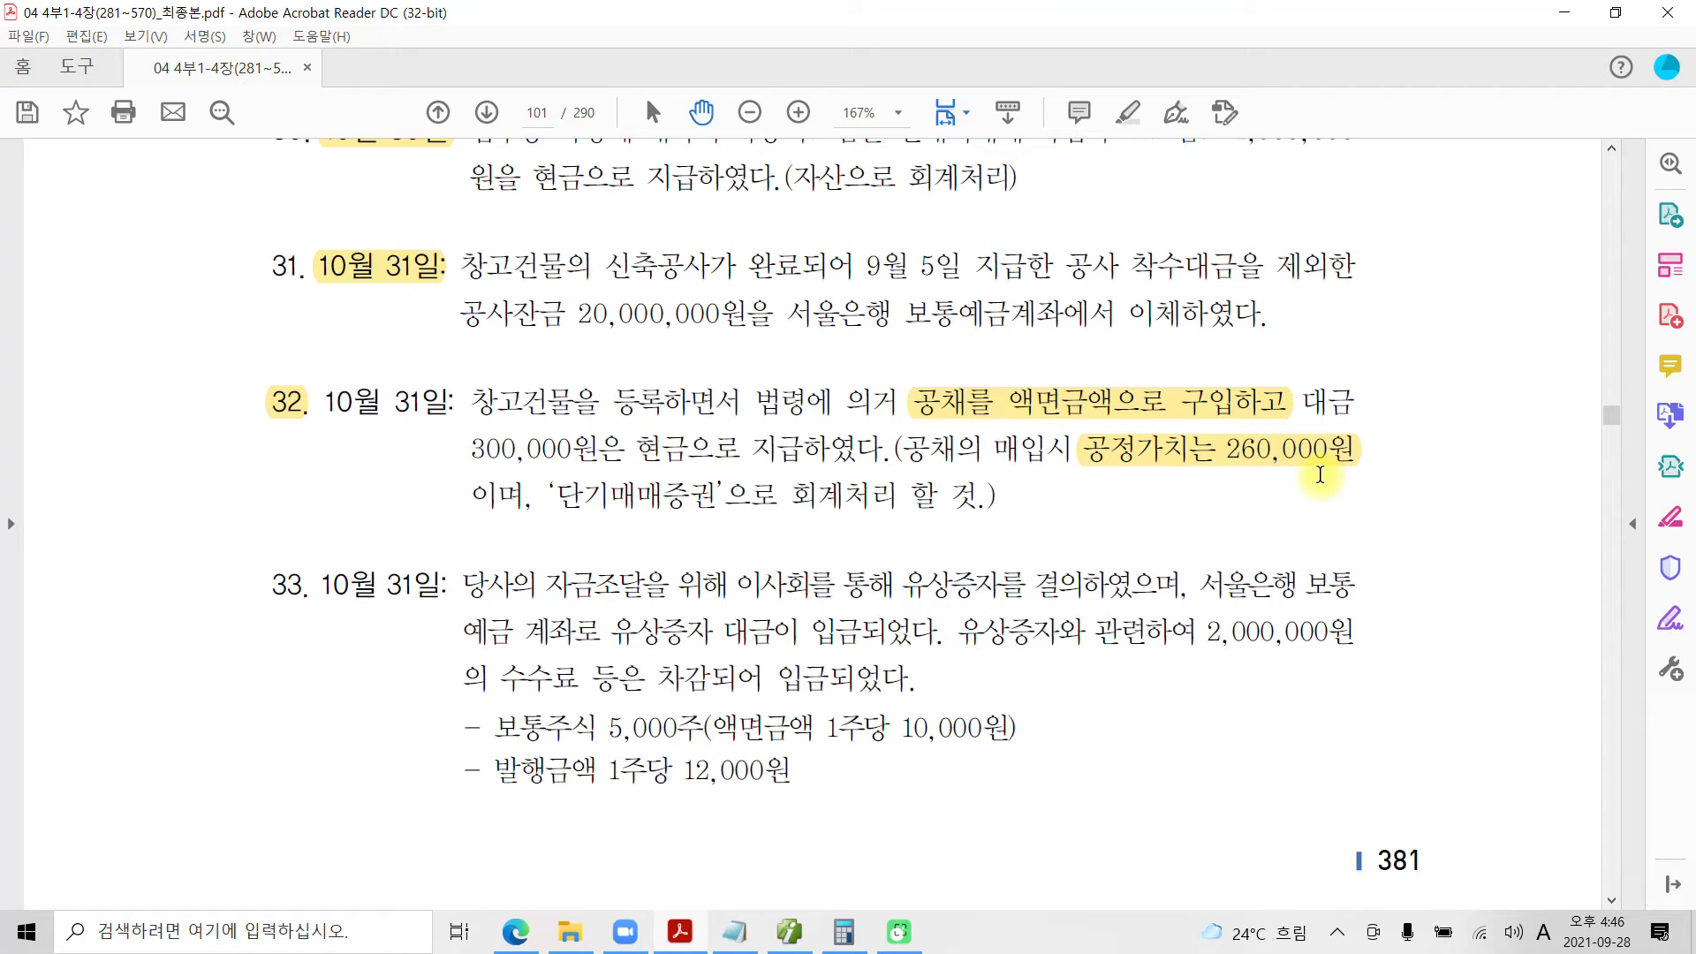
Switch to the general voucher entry in 더존 iPlus and enter a 차변 line for account 107 단기매매증권 with 260,000 and no 거래처.
click(789, 931)
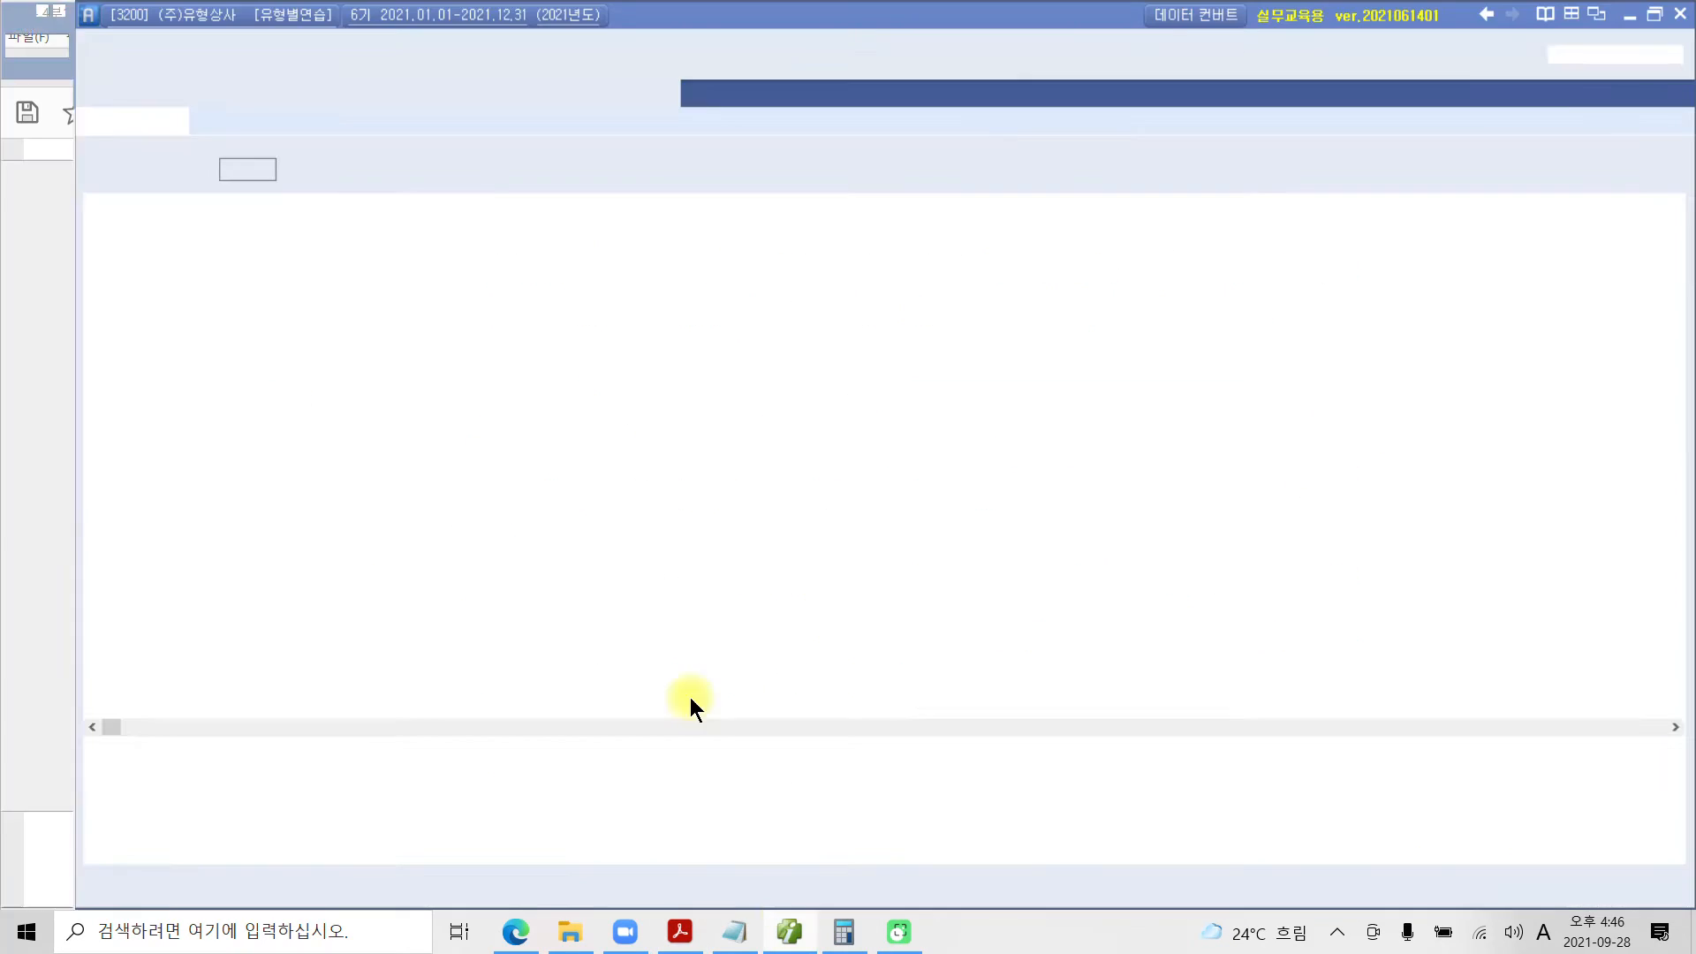
click(215, 305)
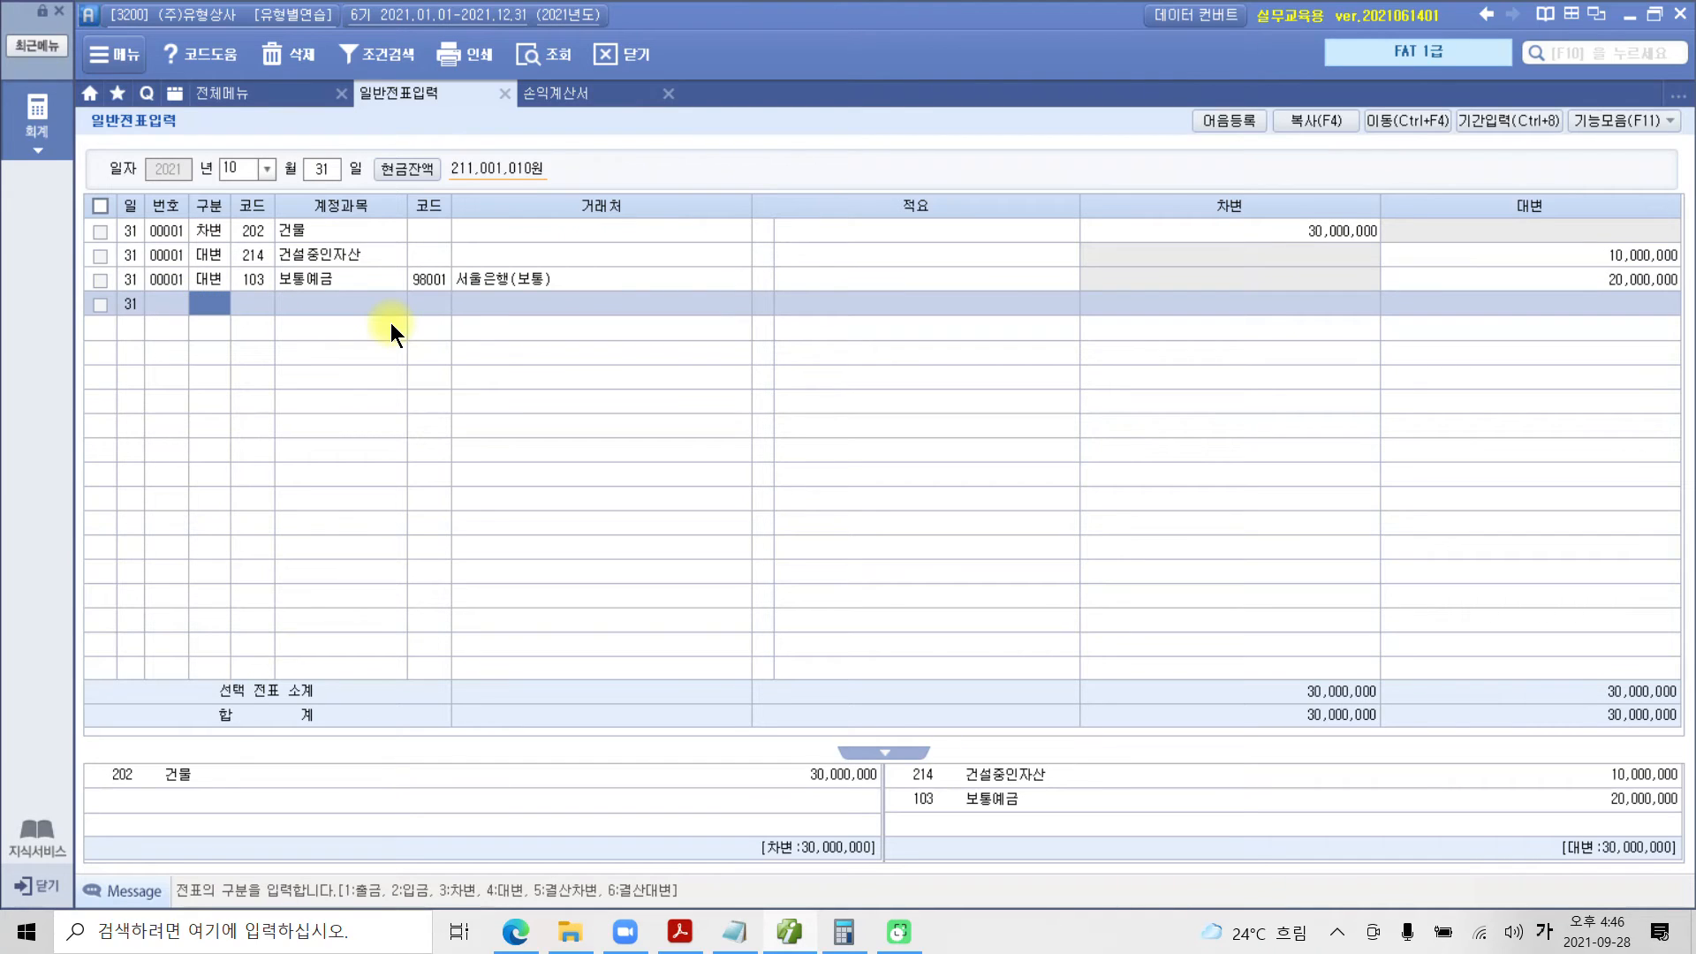
text(3)
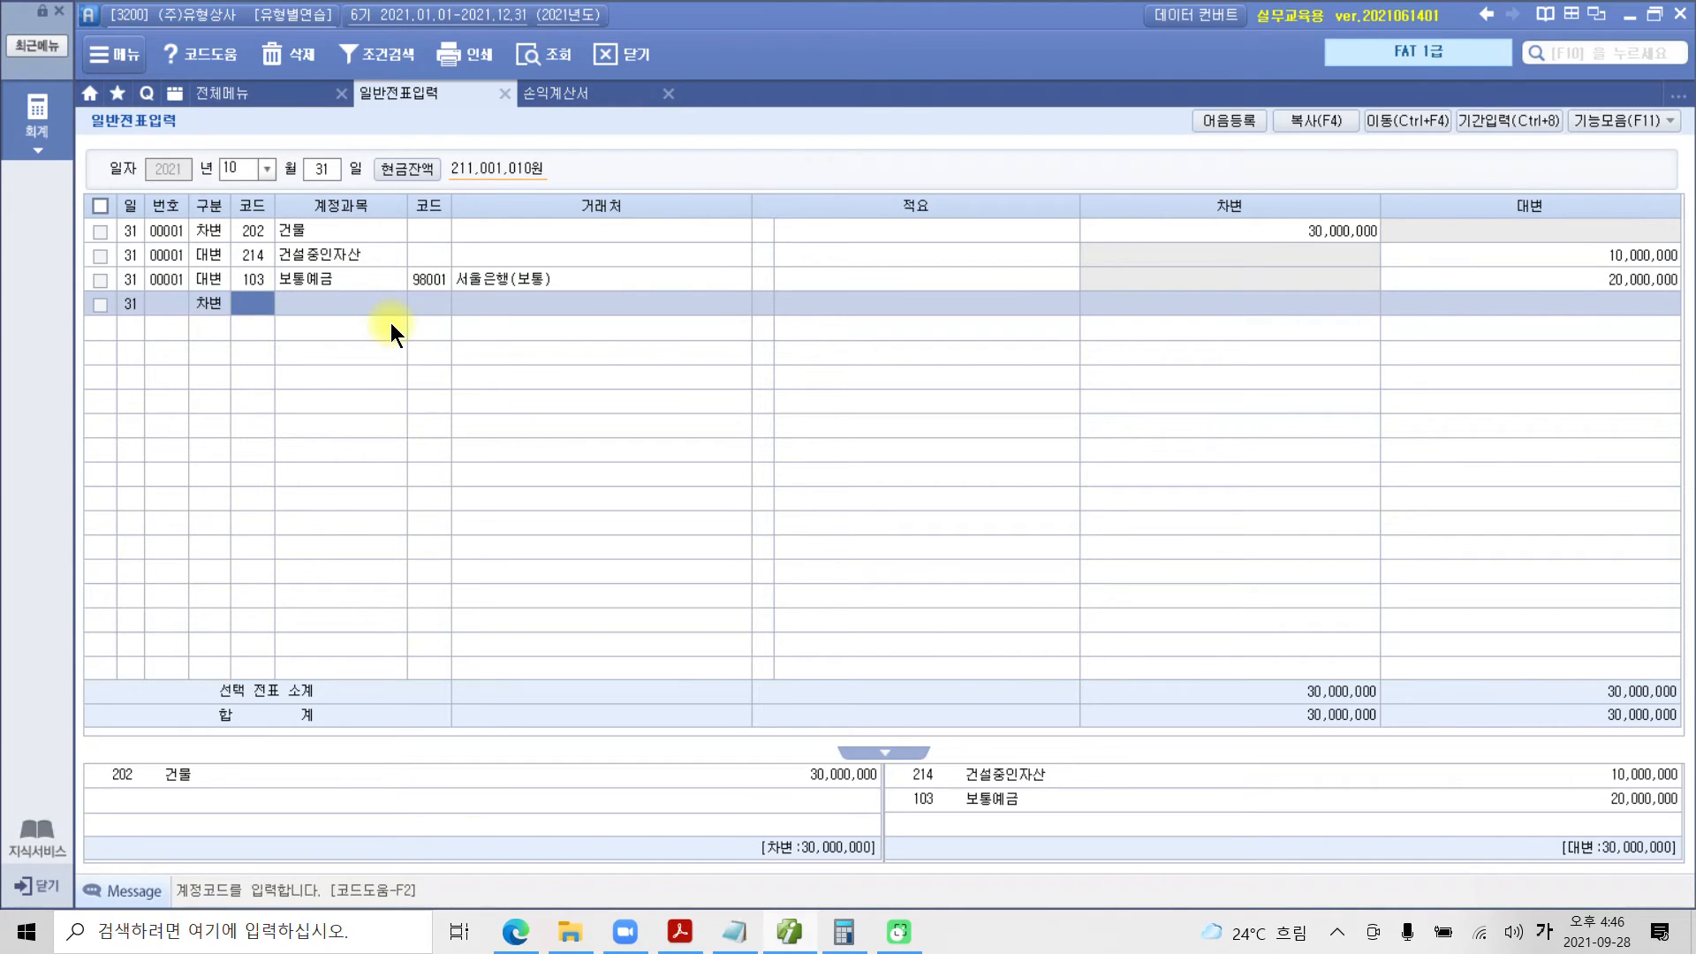
text(단기)
key(Return)
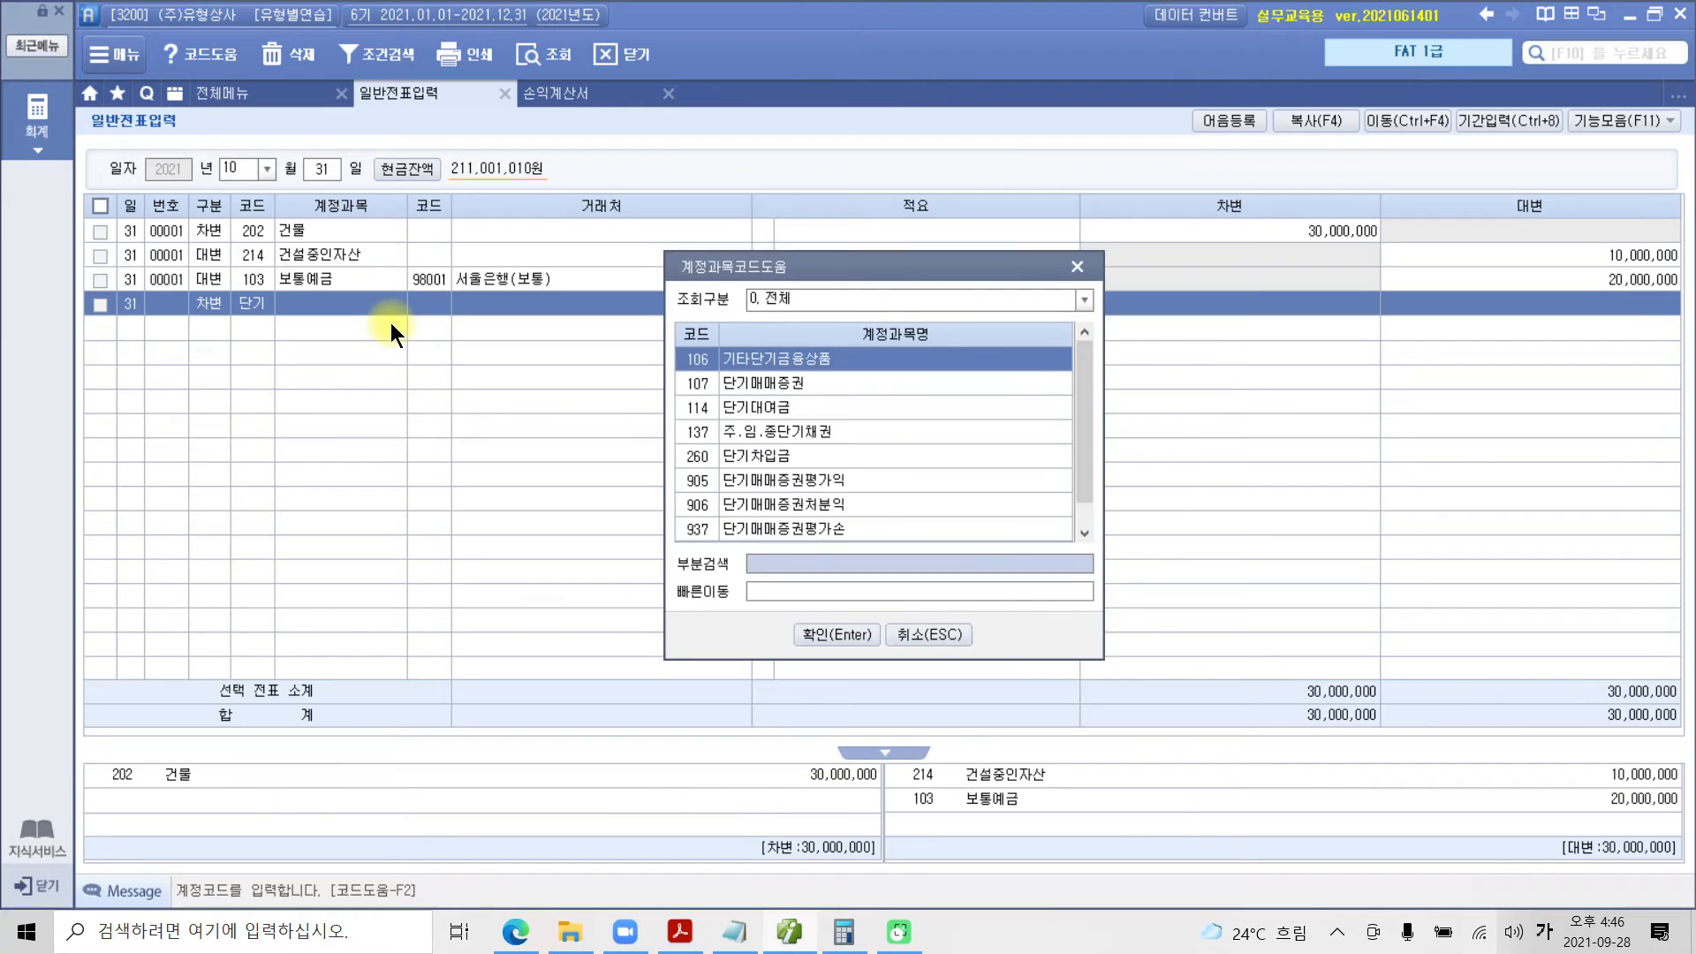
key(Down)
key(Return)
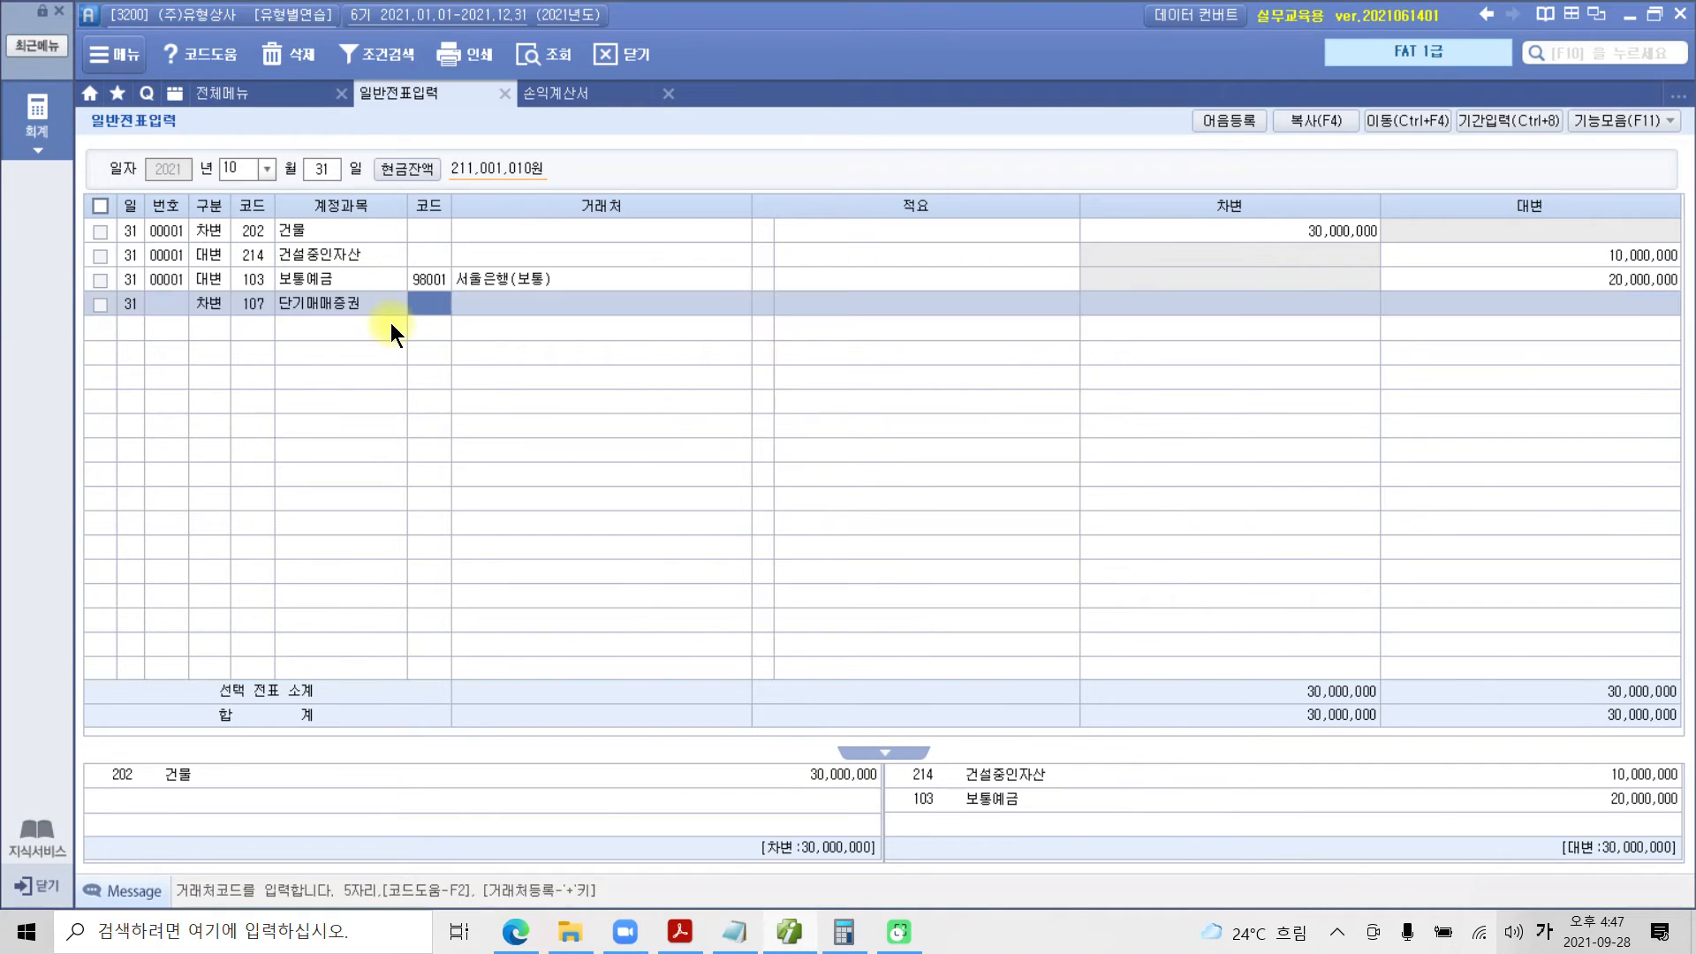
key(Return)
key(Return)
key(Return)
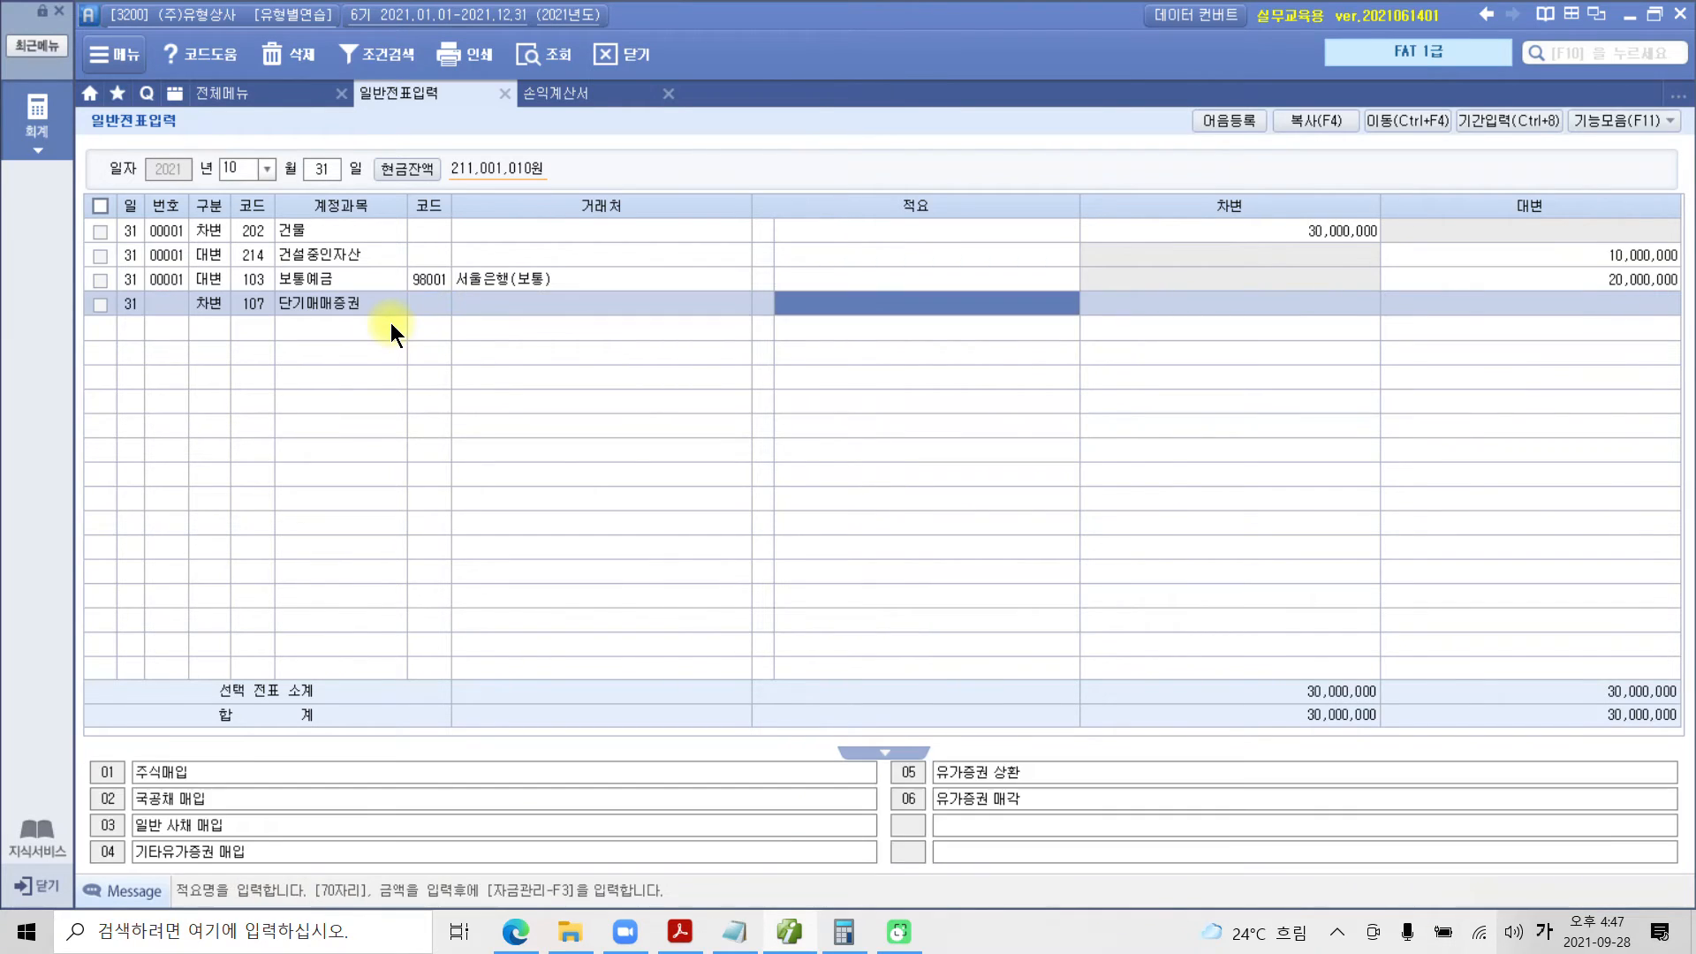
text(2600000)
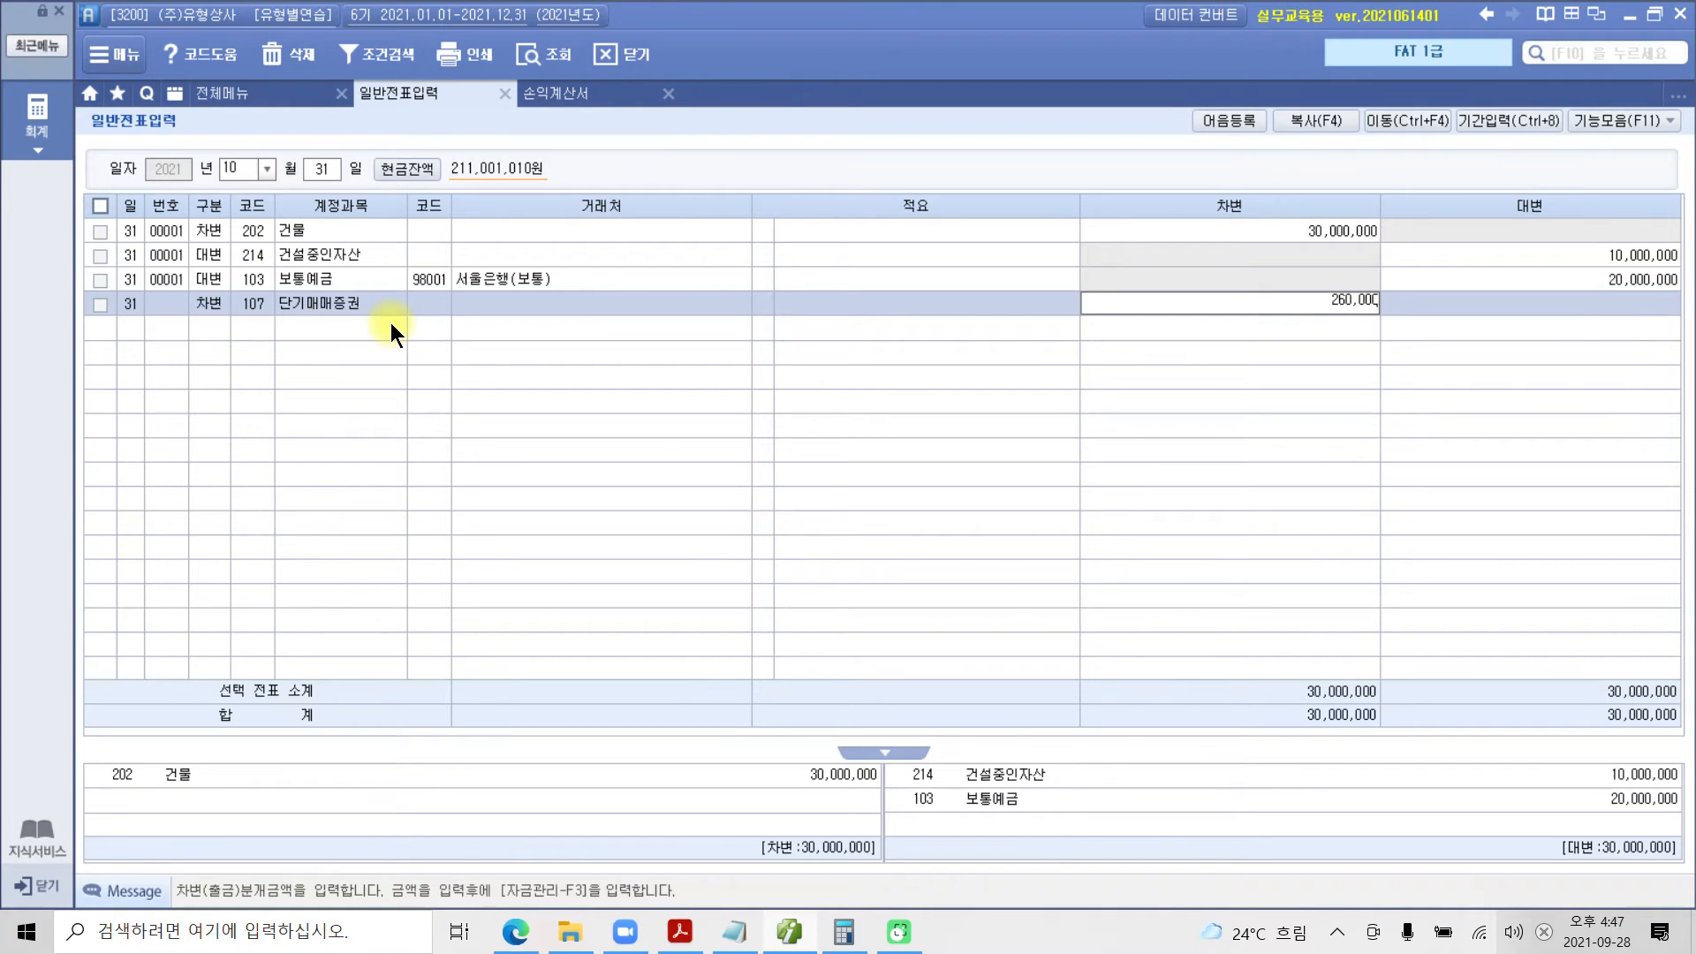
key(Return)
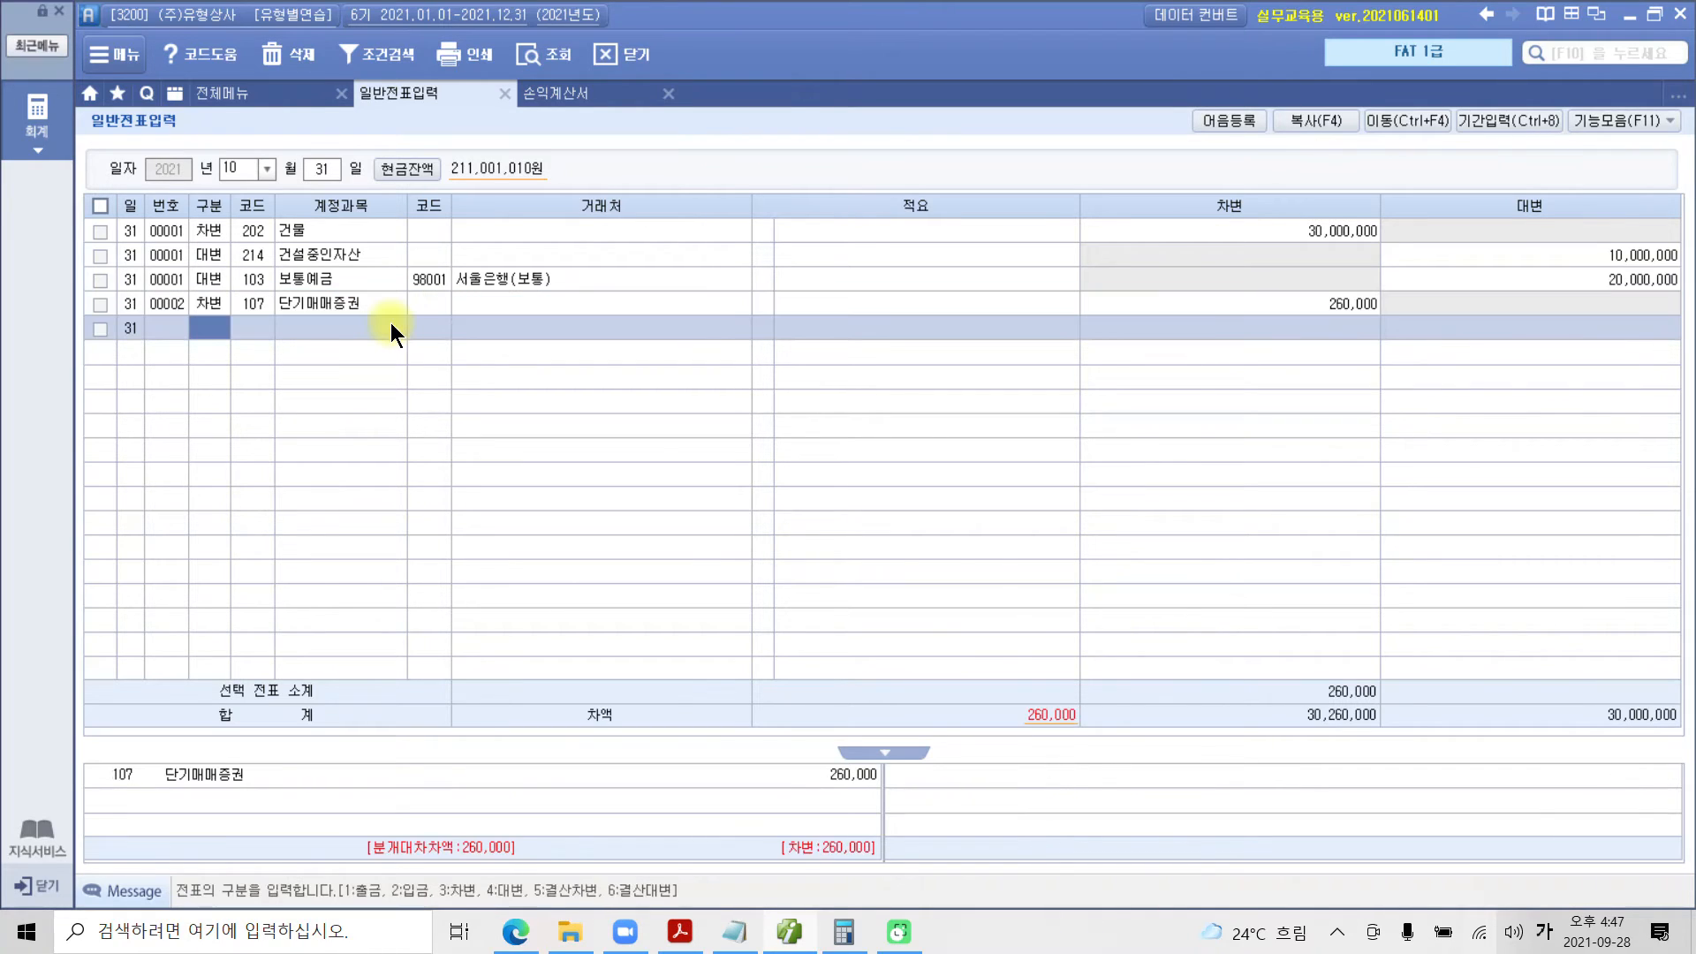
Enter a 차변 line for account 202 건물 with 40,000 and no 거래처.
text(3)
text(건물)
key(Return)
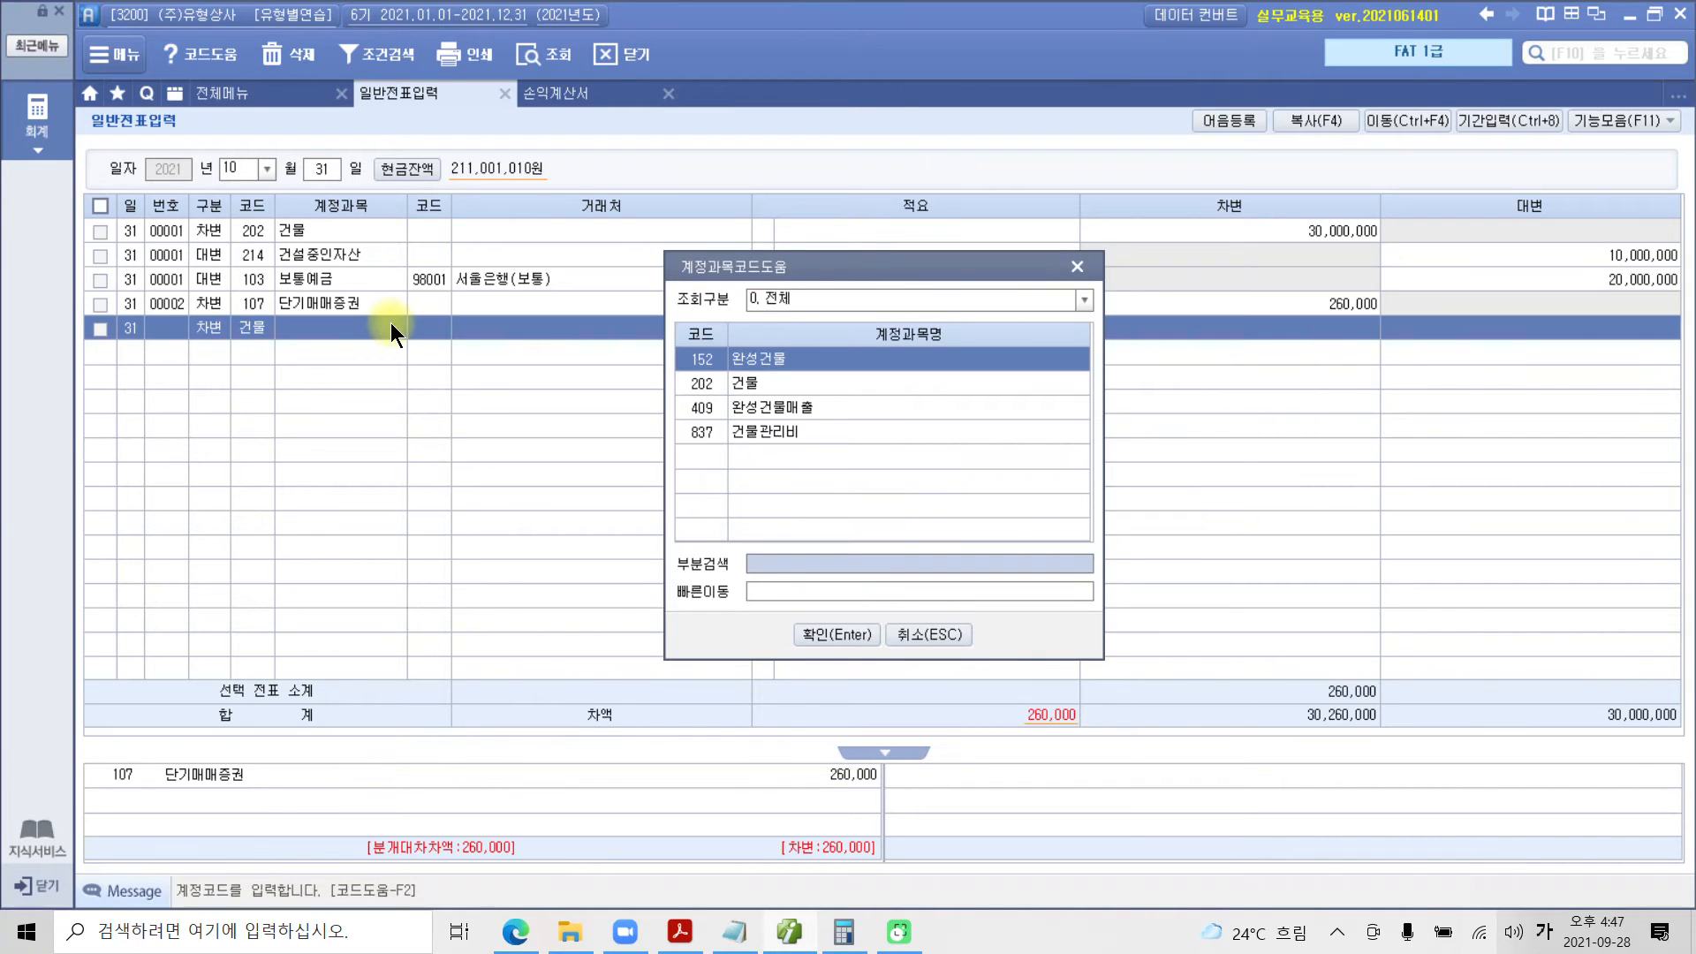
key(Down)
key(Return)
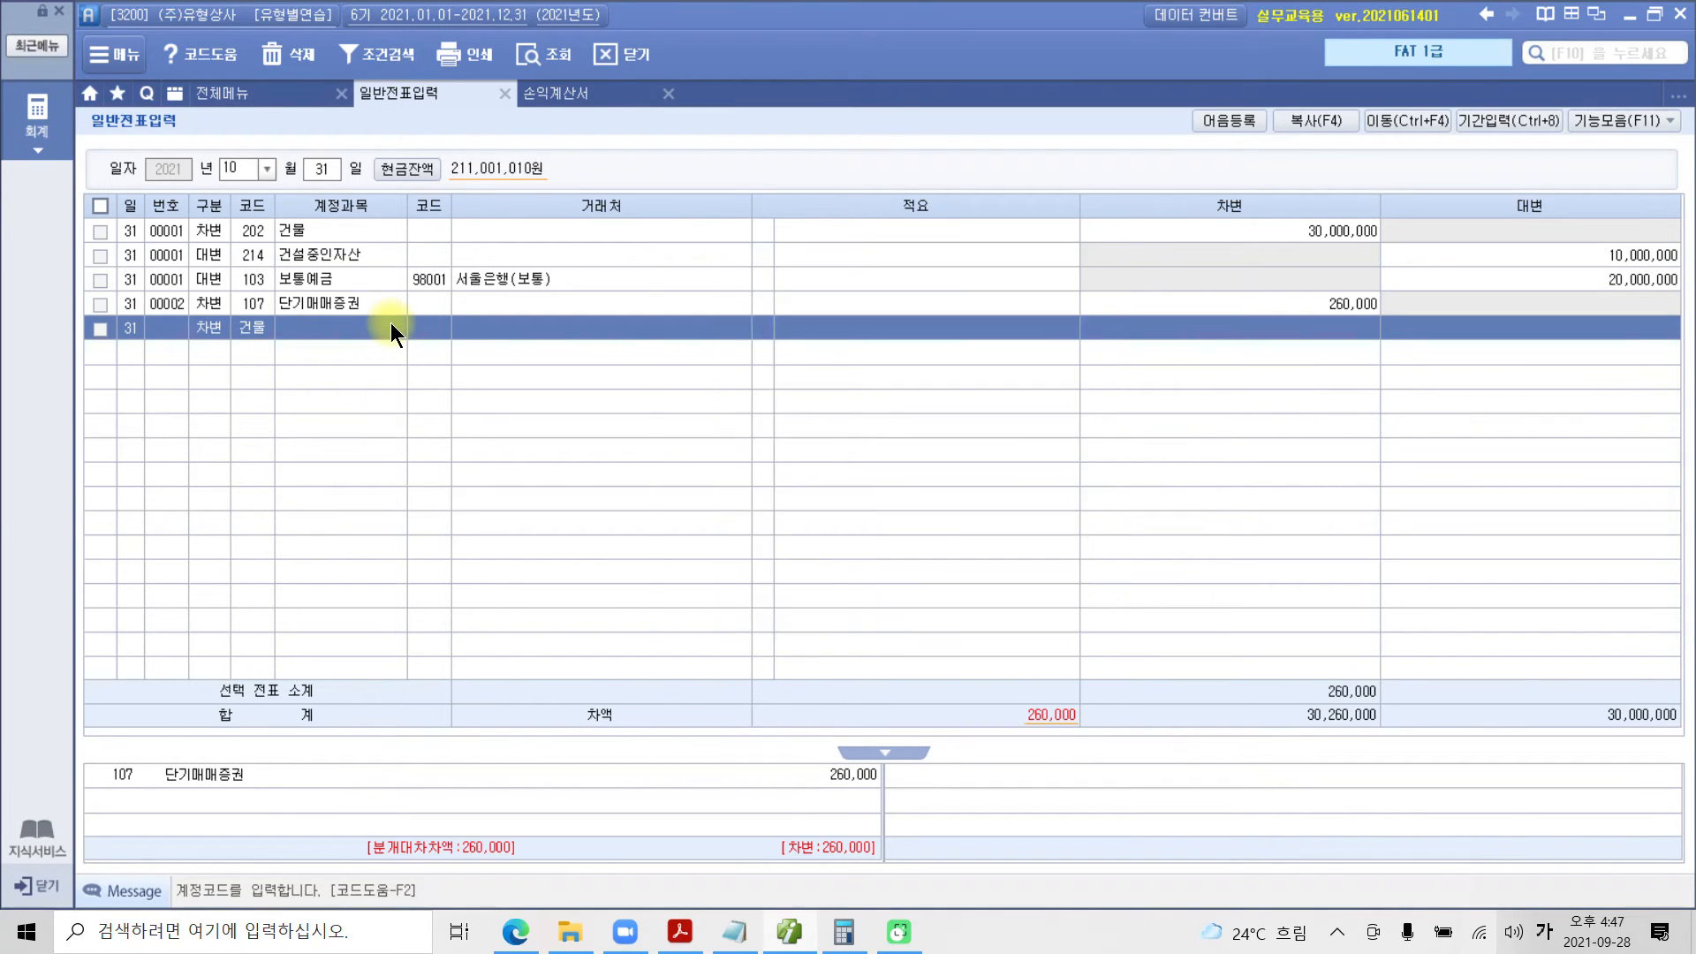
key(Return)
key(Return)
key(Return)
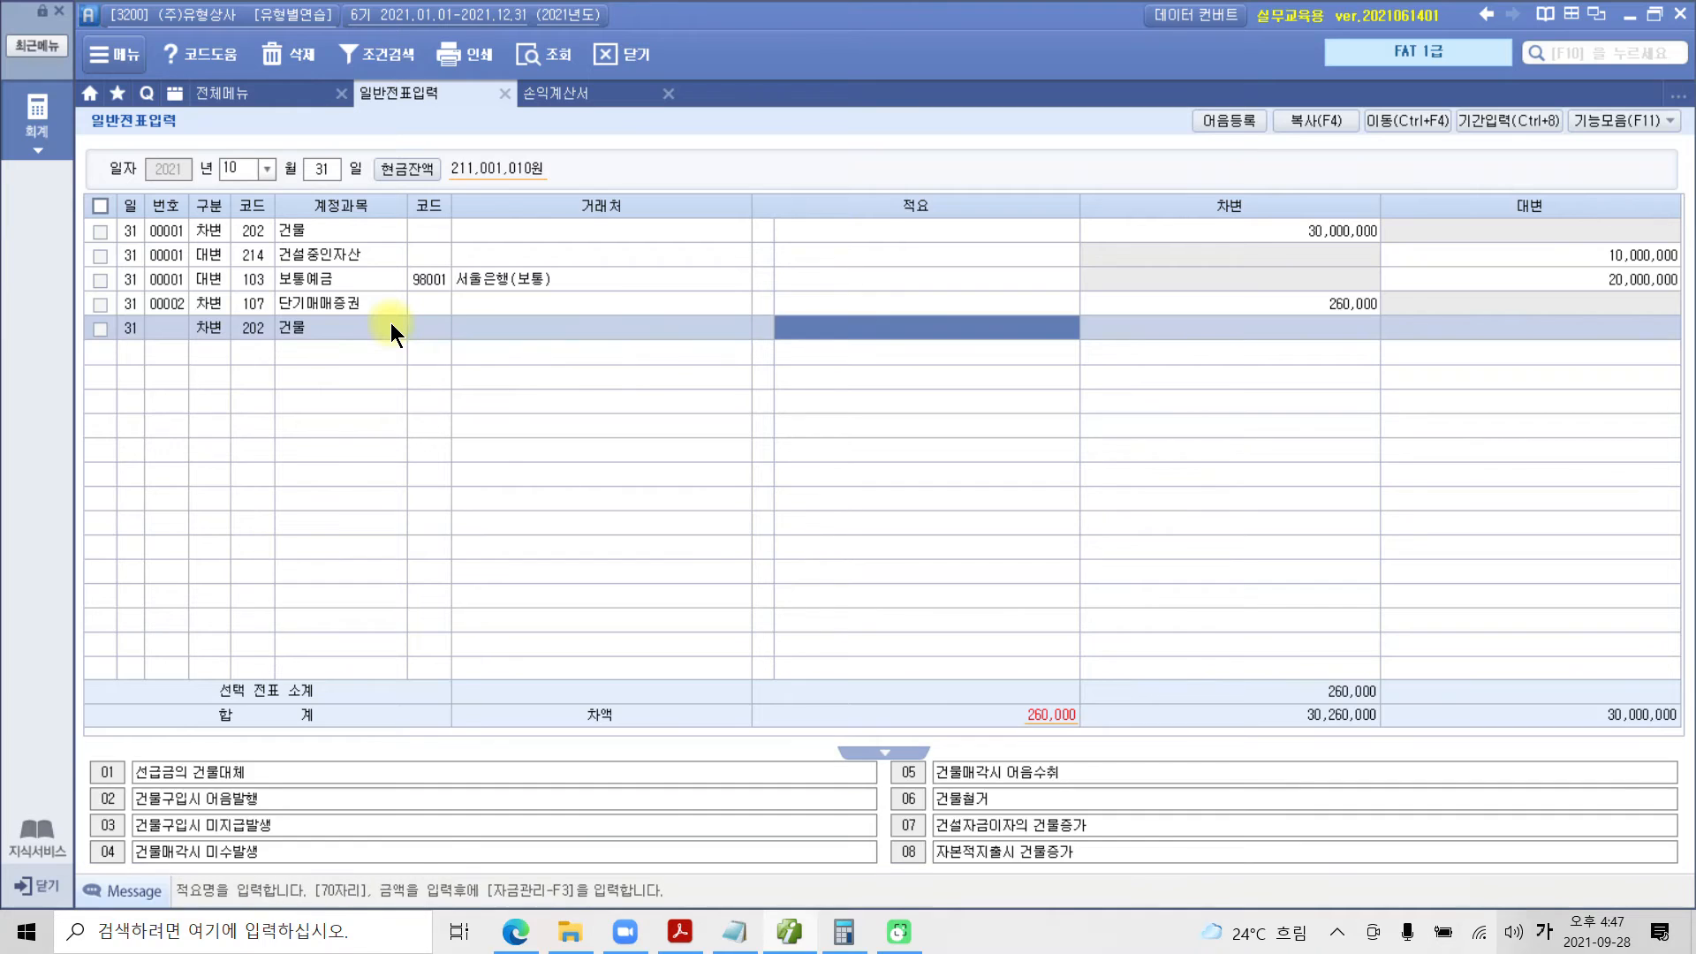
text(40,000)
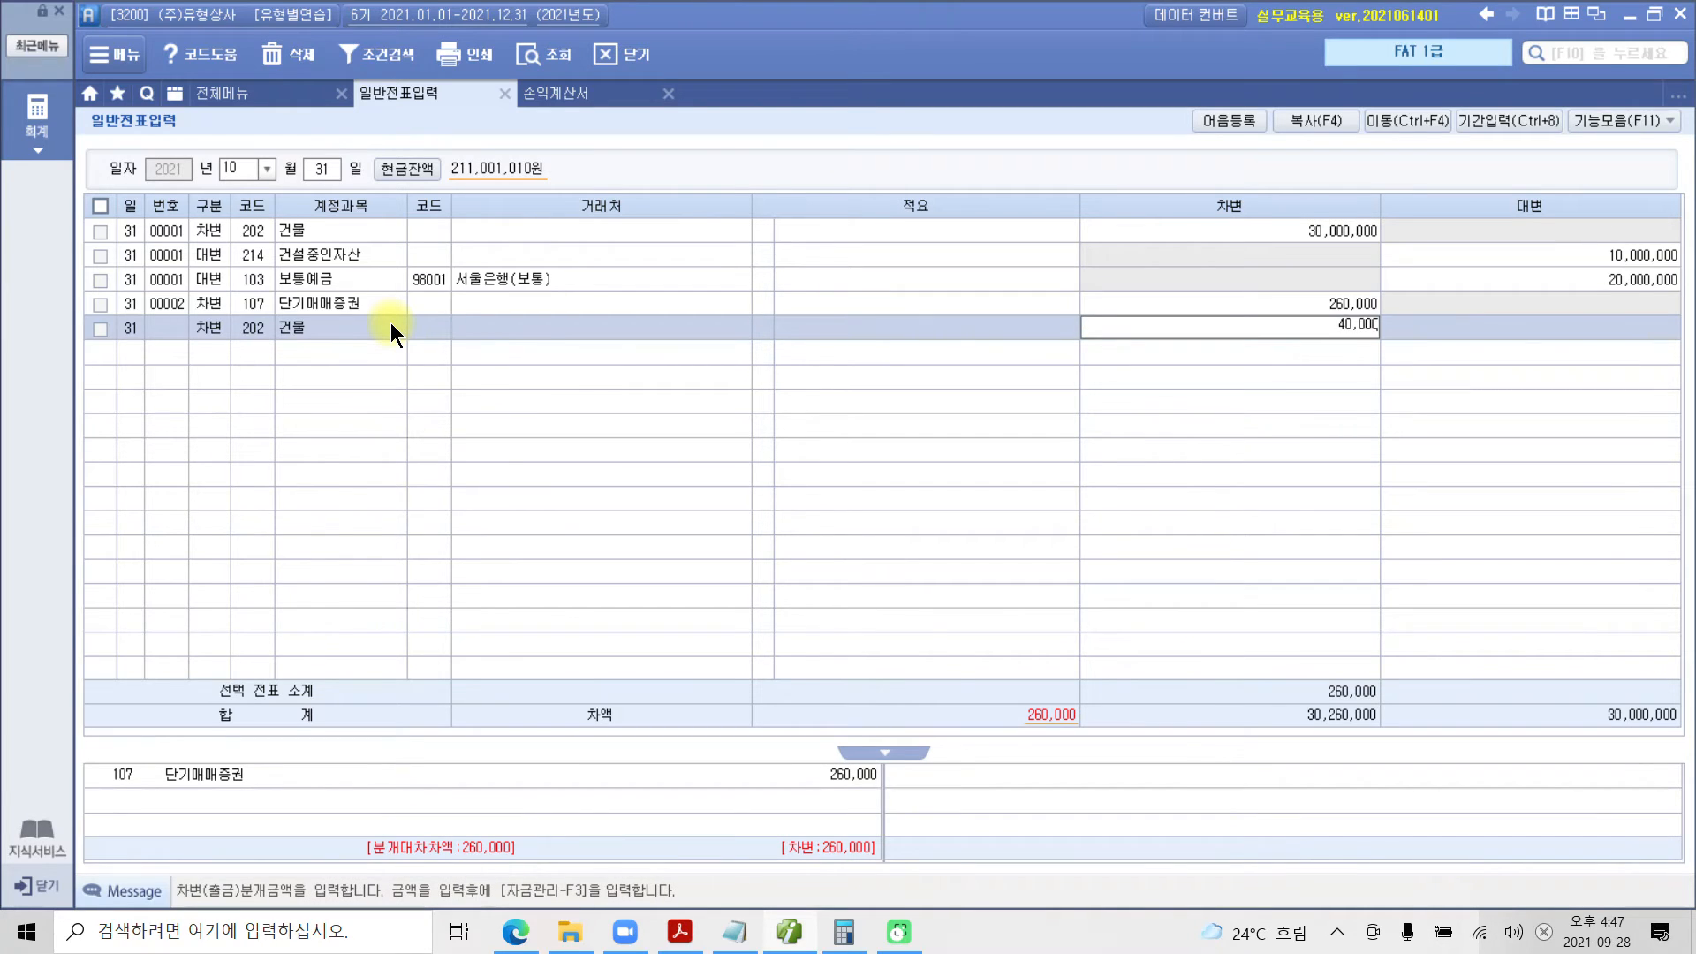
key(Return)
Enter a 대변 line for account 101 현금 with 300,000 and no 거래처, and select the voucher.
text(4)
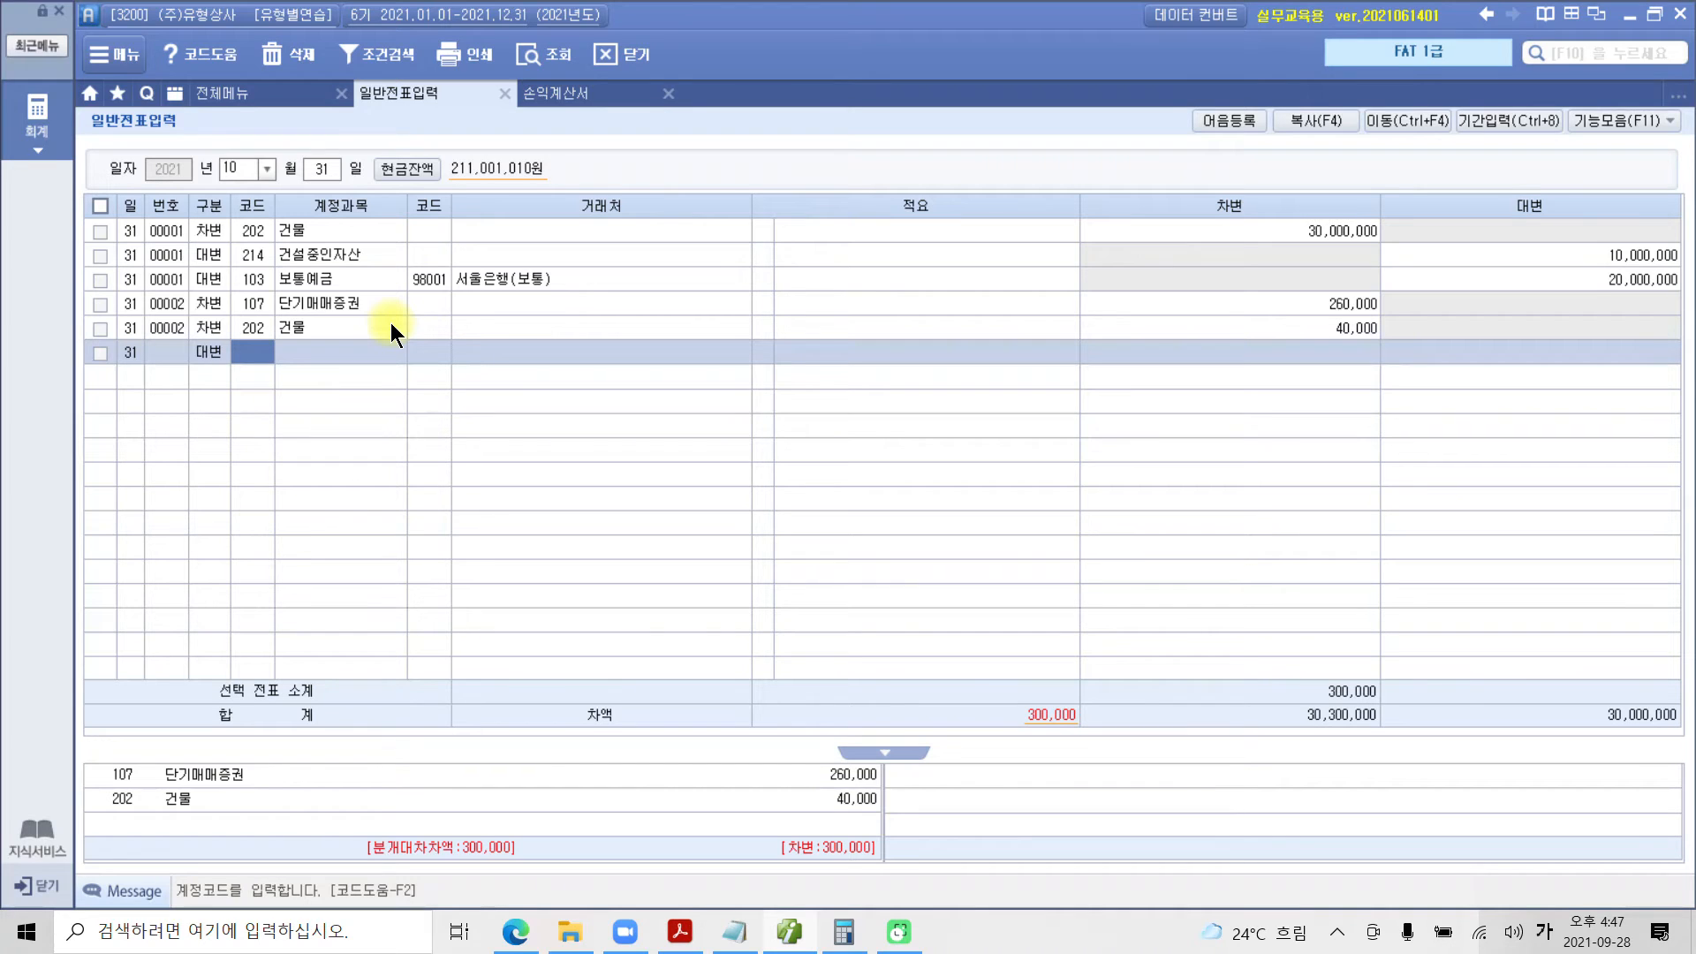
text(101)
key(Return)
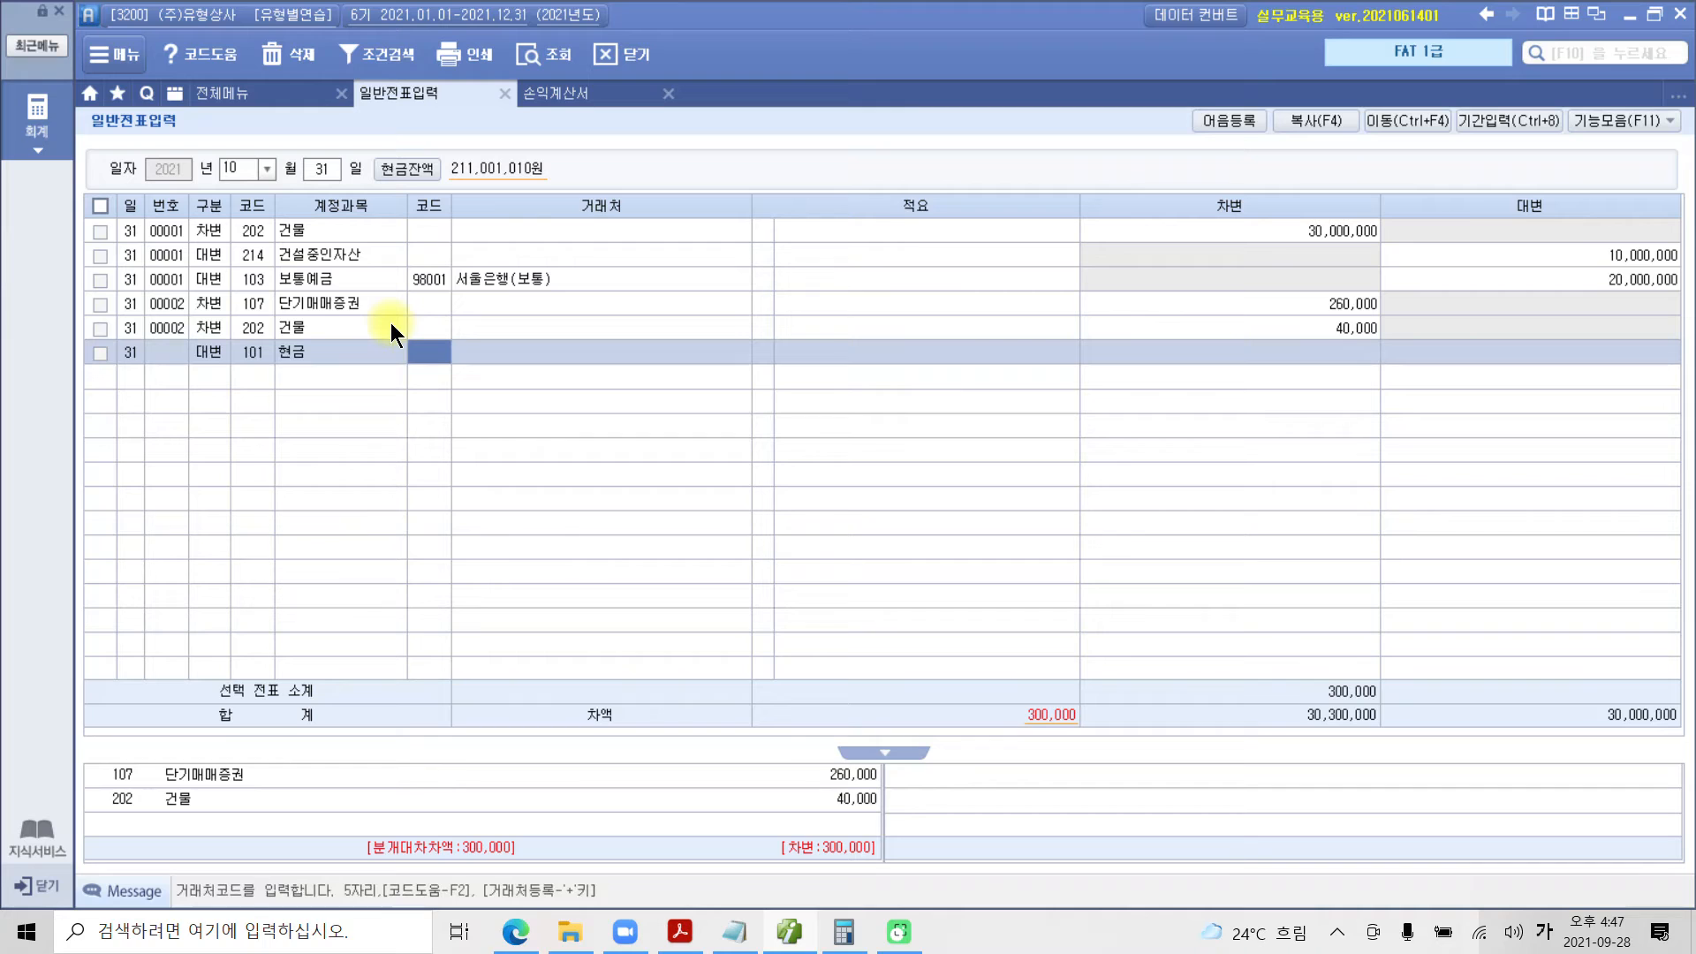
key(Return)
key(Return)
key(Return)
text(300,000)
key(Return)
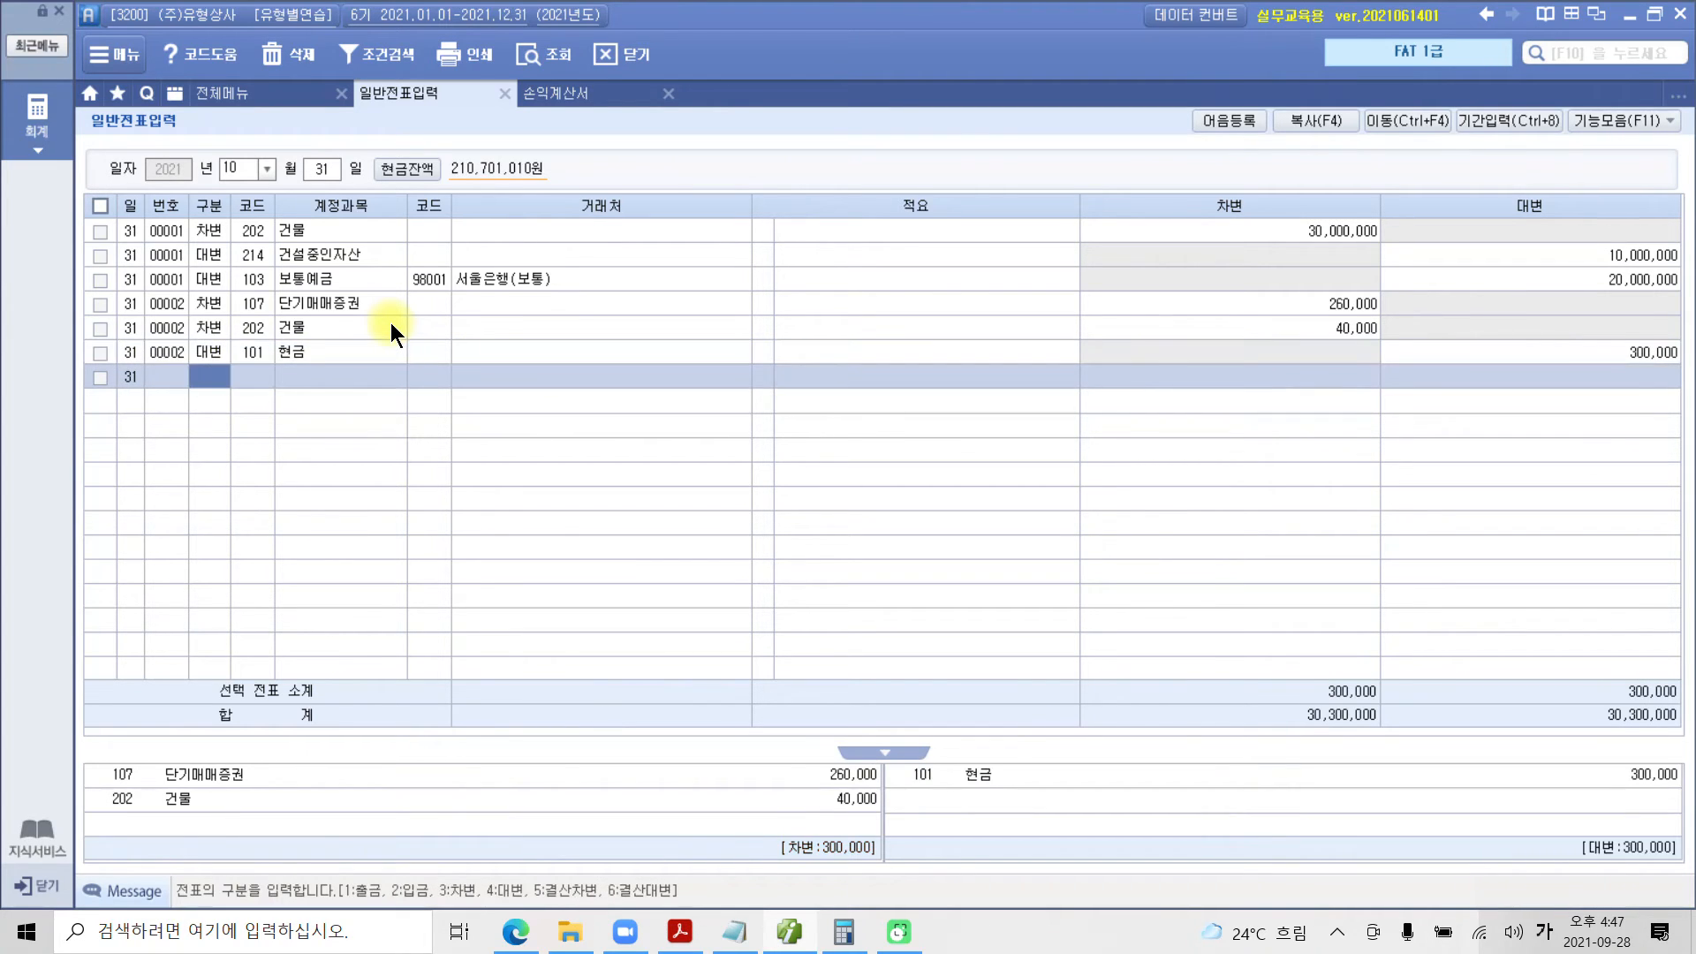
click(390, 324)
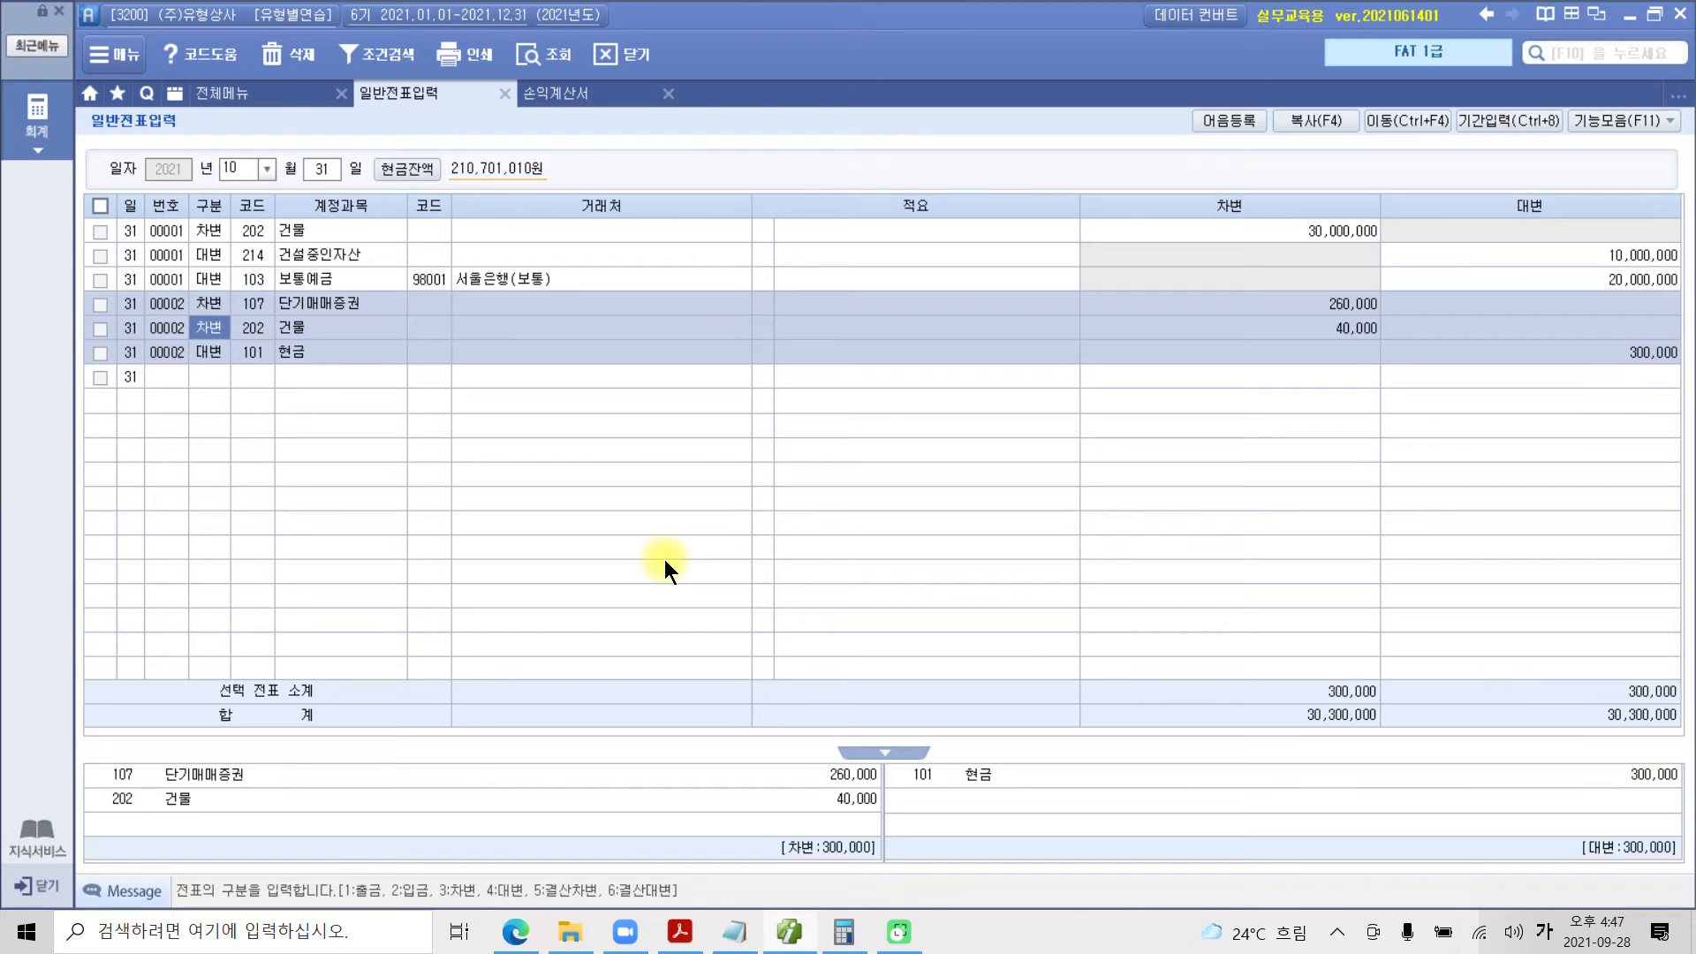
Switch to the textbook PDF in Acrobat Reader and draw a temporary box around problem 32.
click(679, 931)
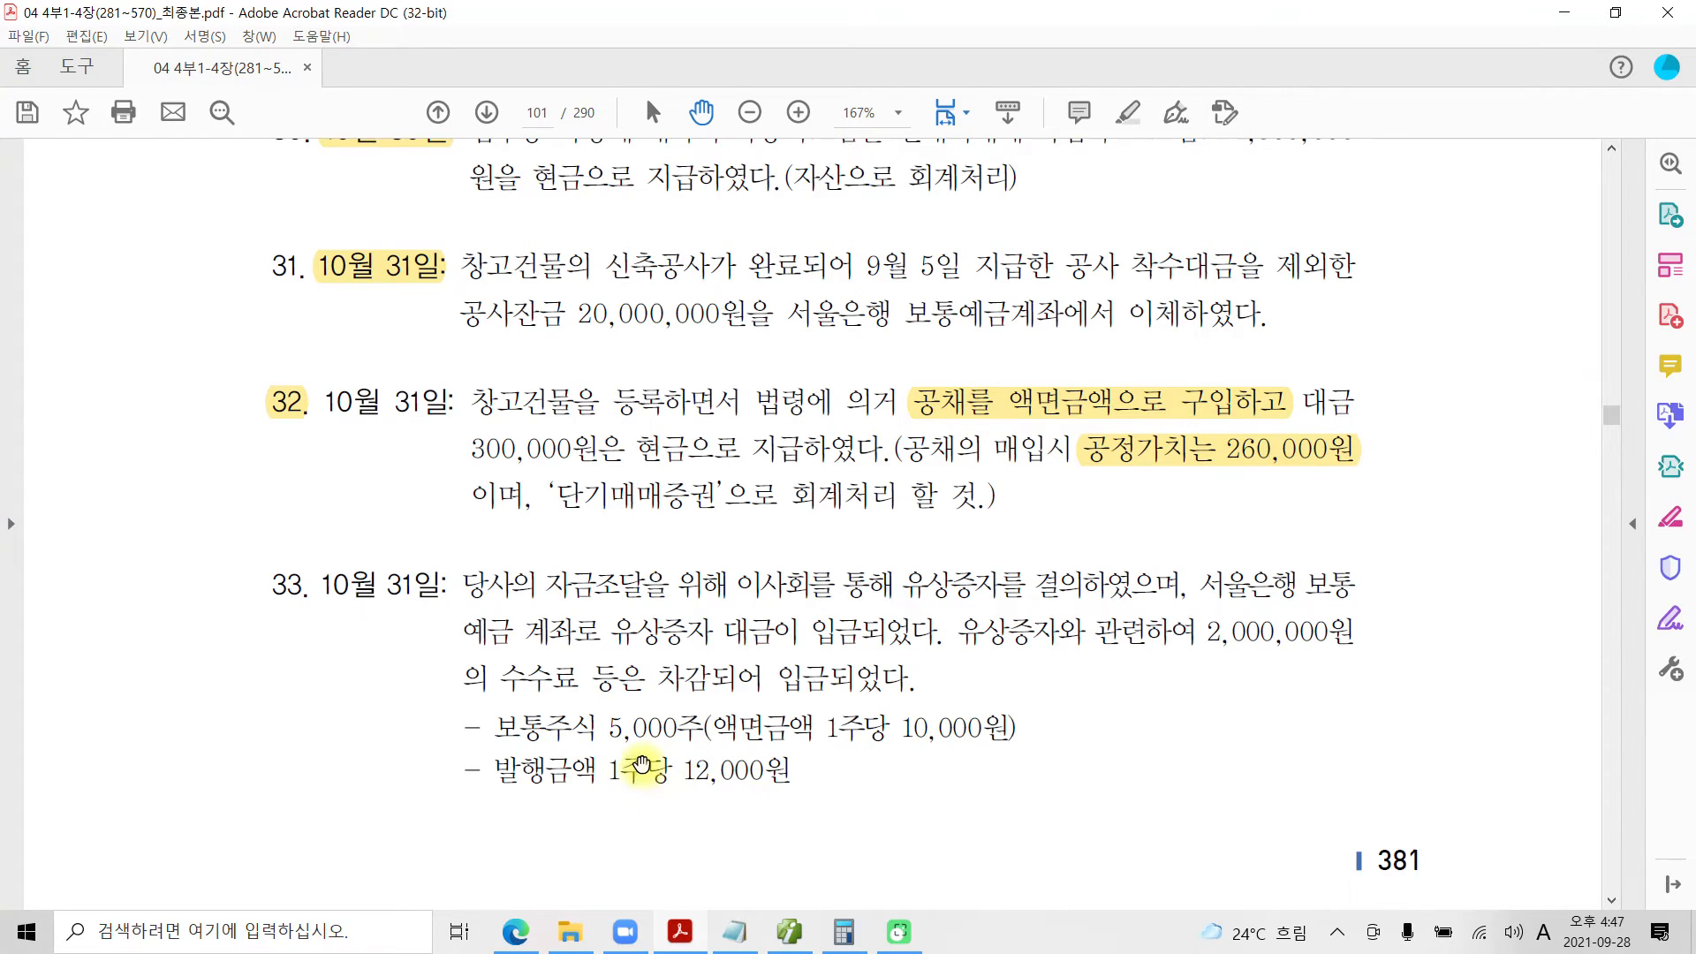
mouse_move(226, 371)
mouse_down()
mouse_move(1351, 558)
mouse_move(1415, 555)
mouse_move(1424, 534)
mouse_up()
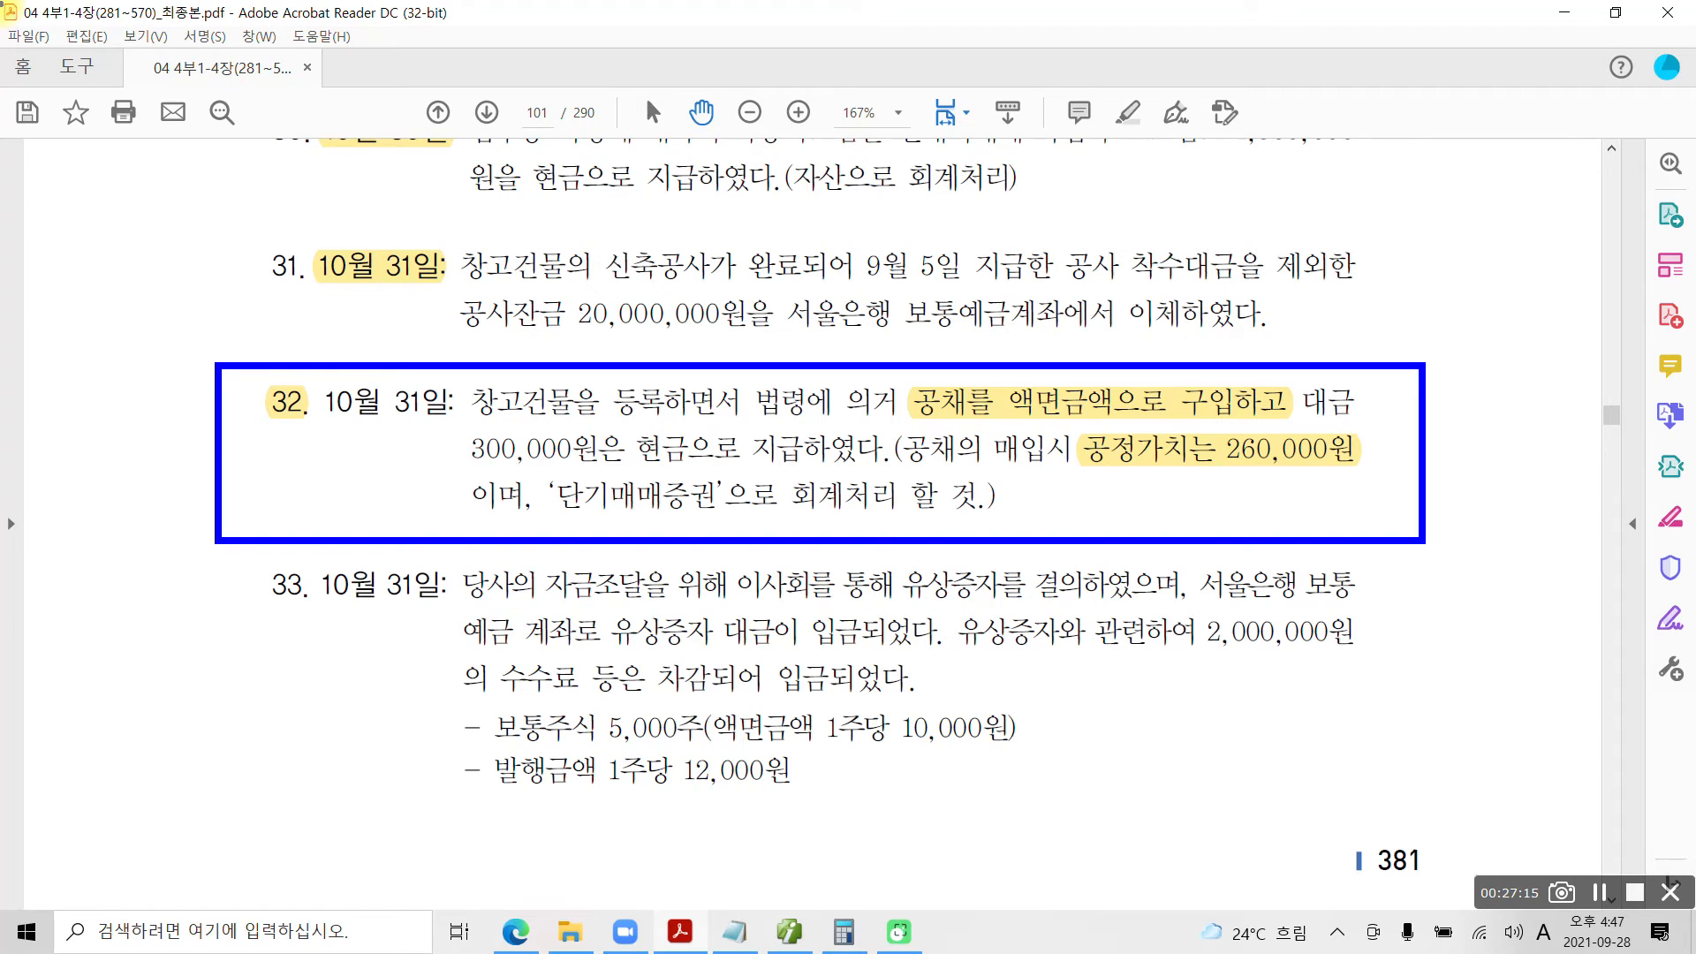
click(442, 617)
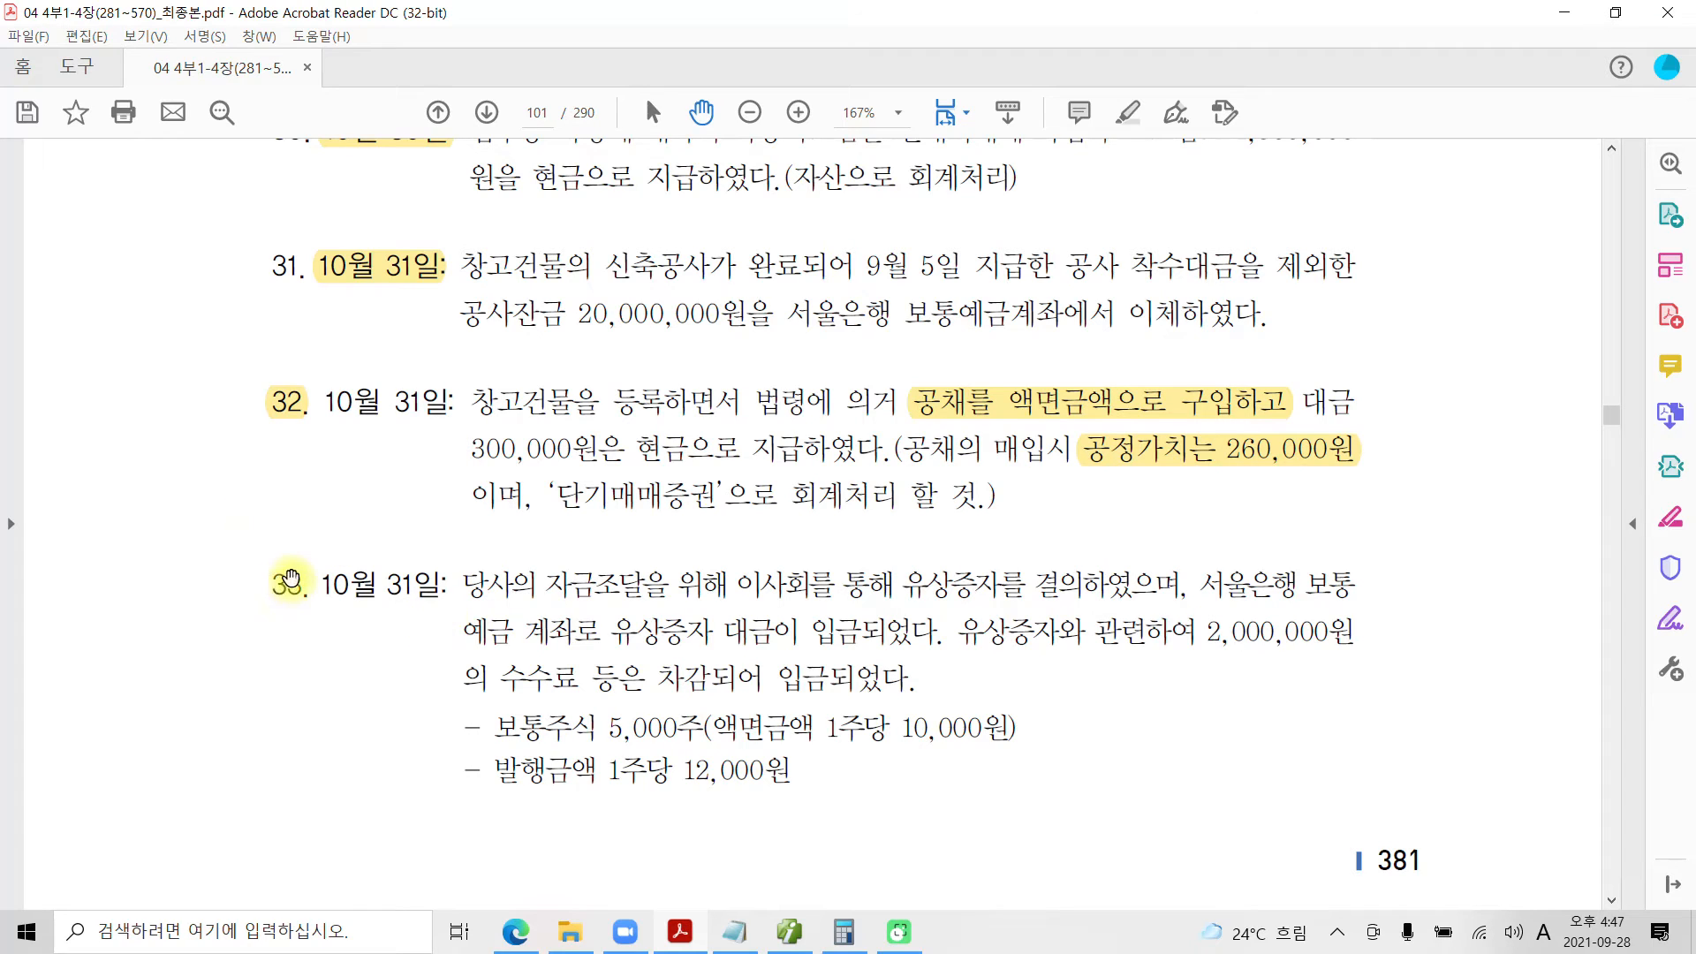
Highlight the number of problem 33 in the textbook PDF.
scroll(278, 566, down, 2)
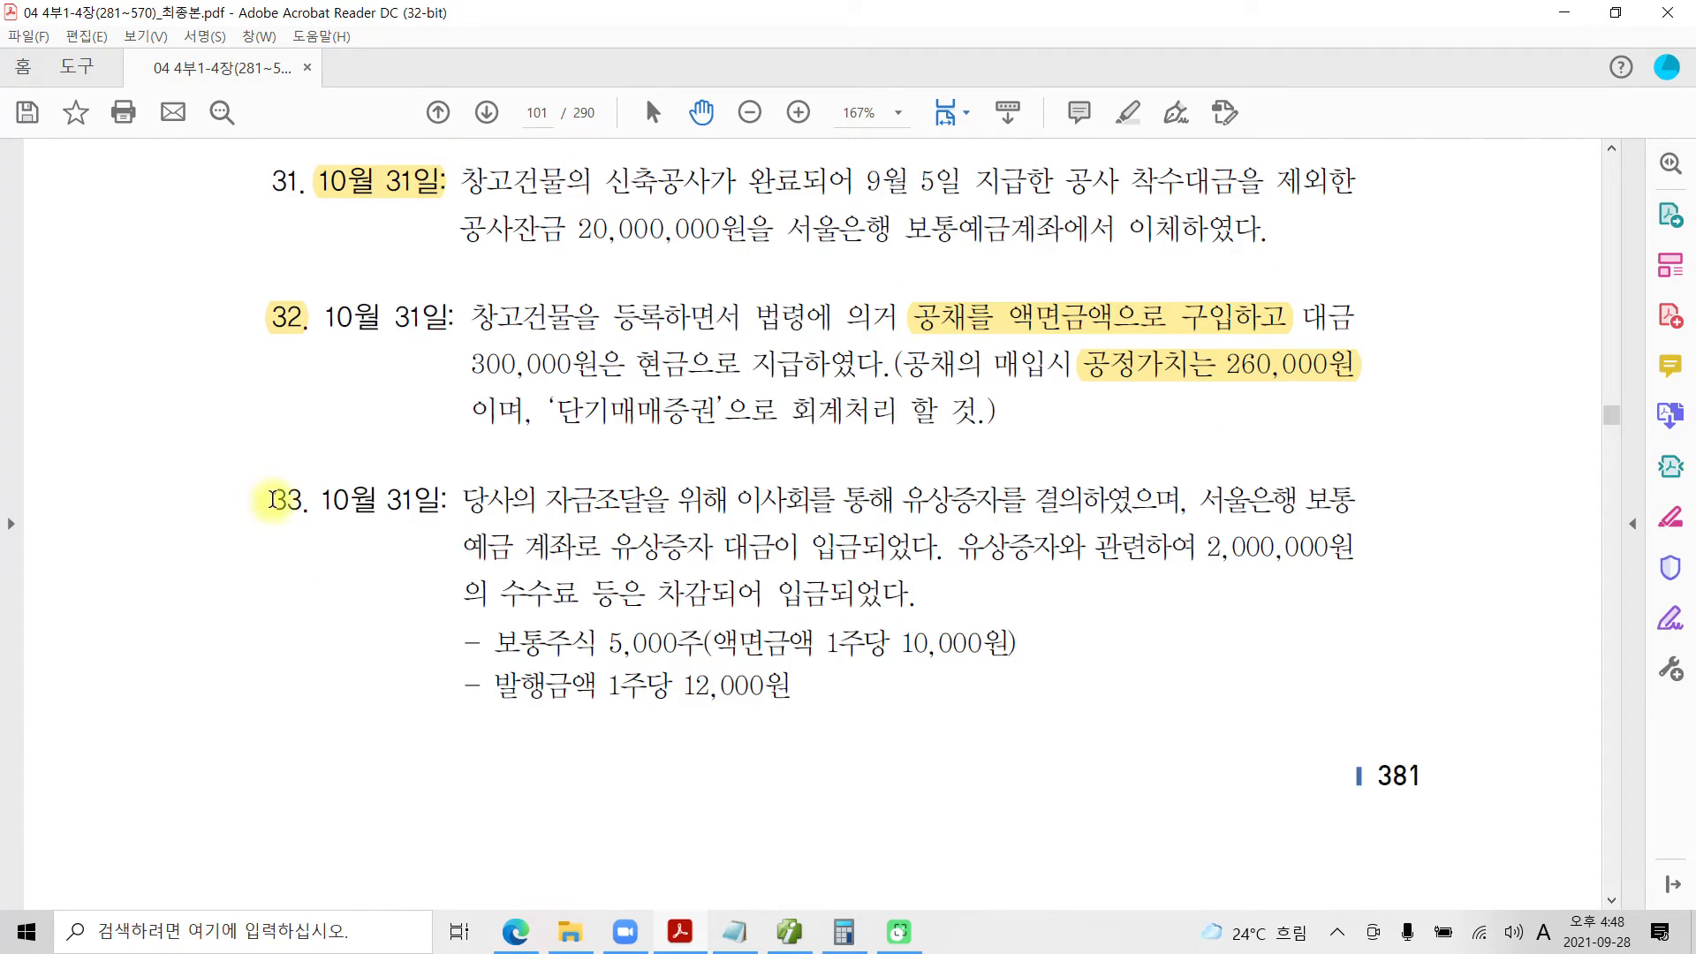
drag(274, 499, 320, 502)
right_click(300, 503)
click(343, 563)
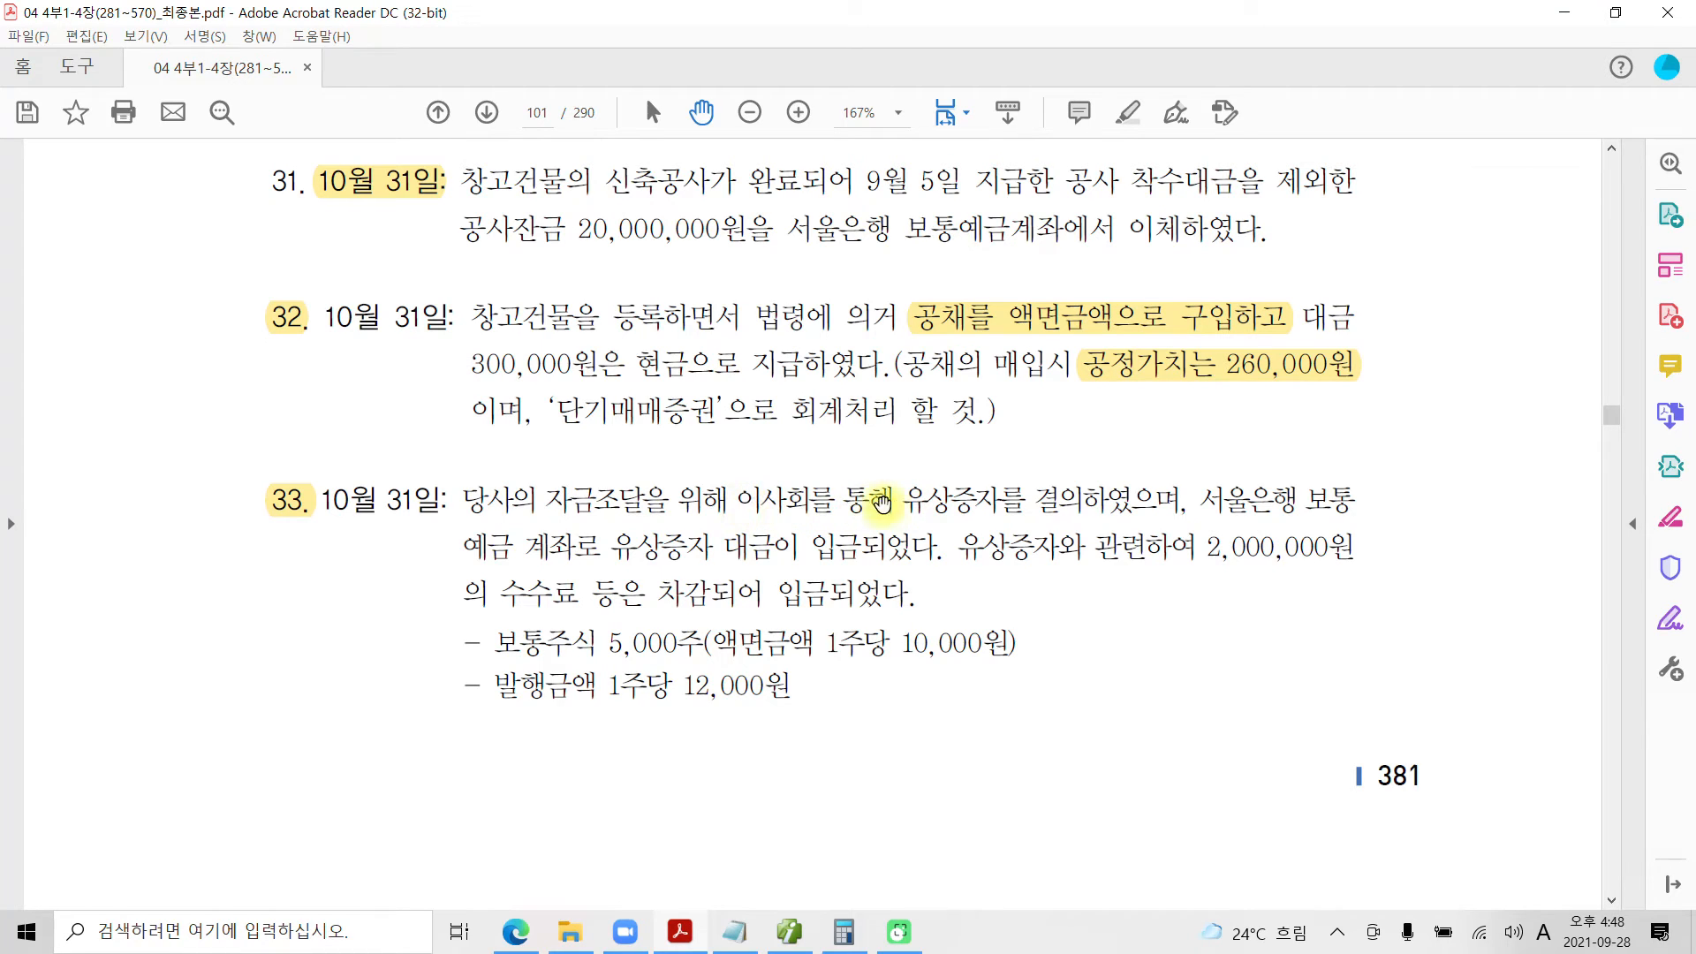
Highlight the first 유상증자 in problem 33 and temporarily circle 유상 and 증자 separately.
drag(900, 501, 982, 500)
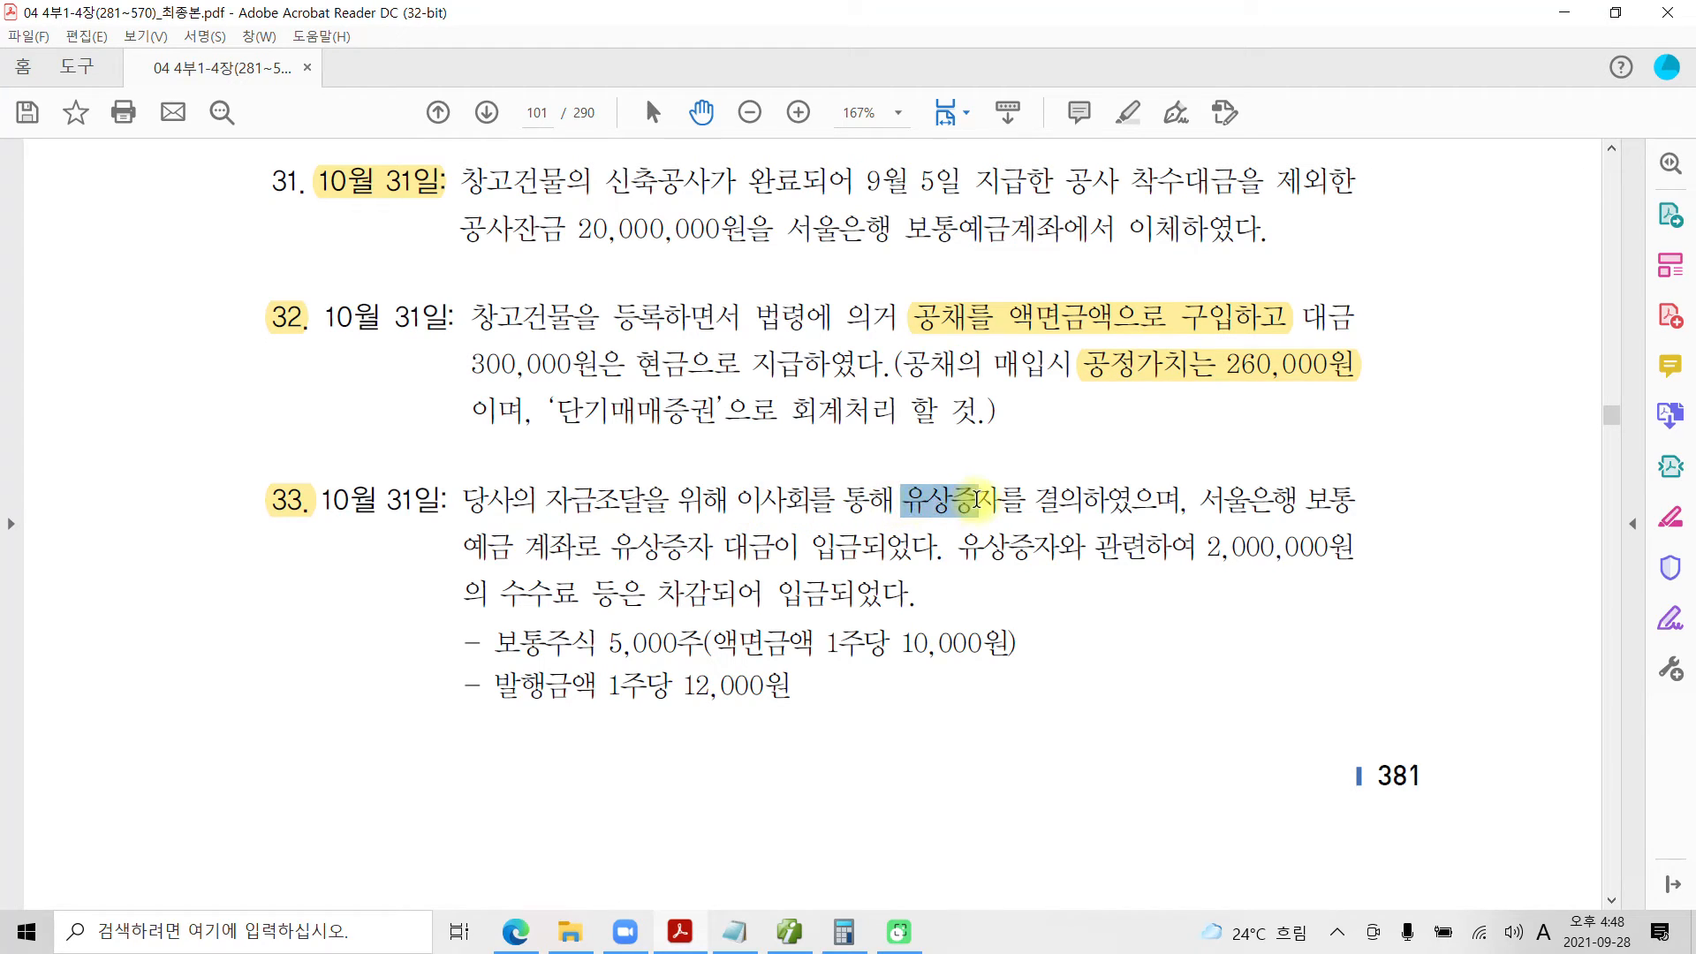
right_click(967, 500)
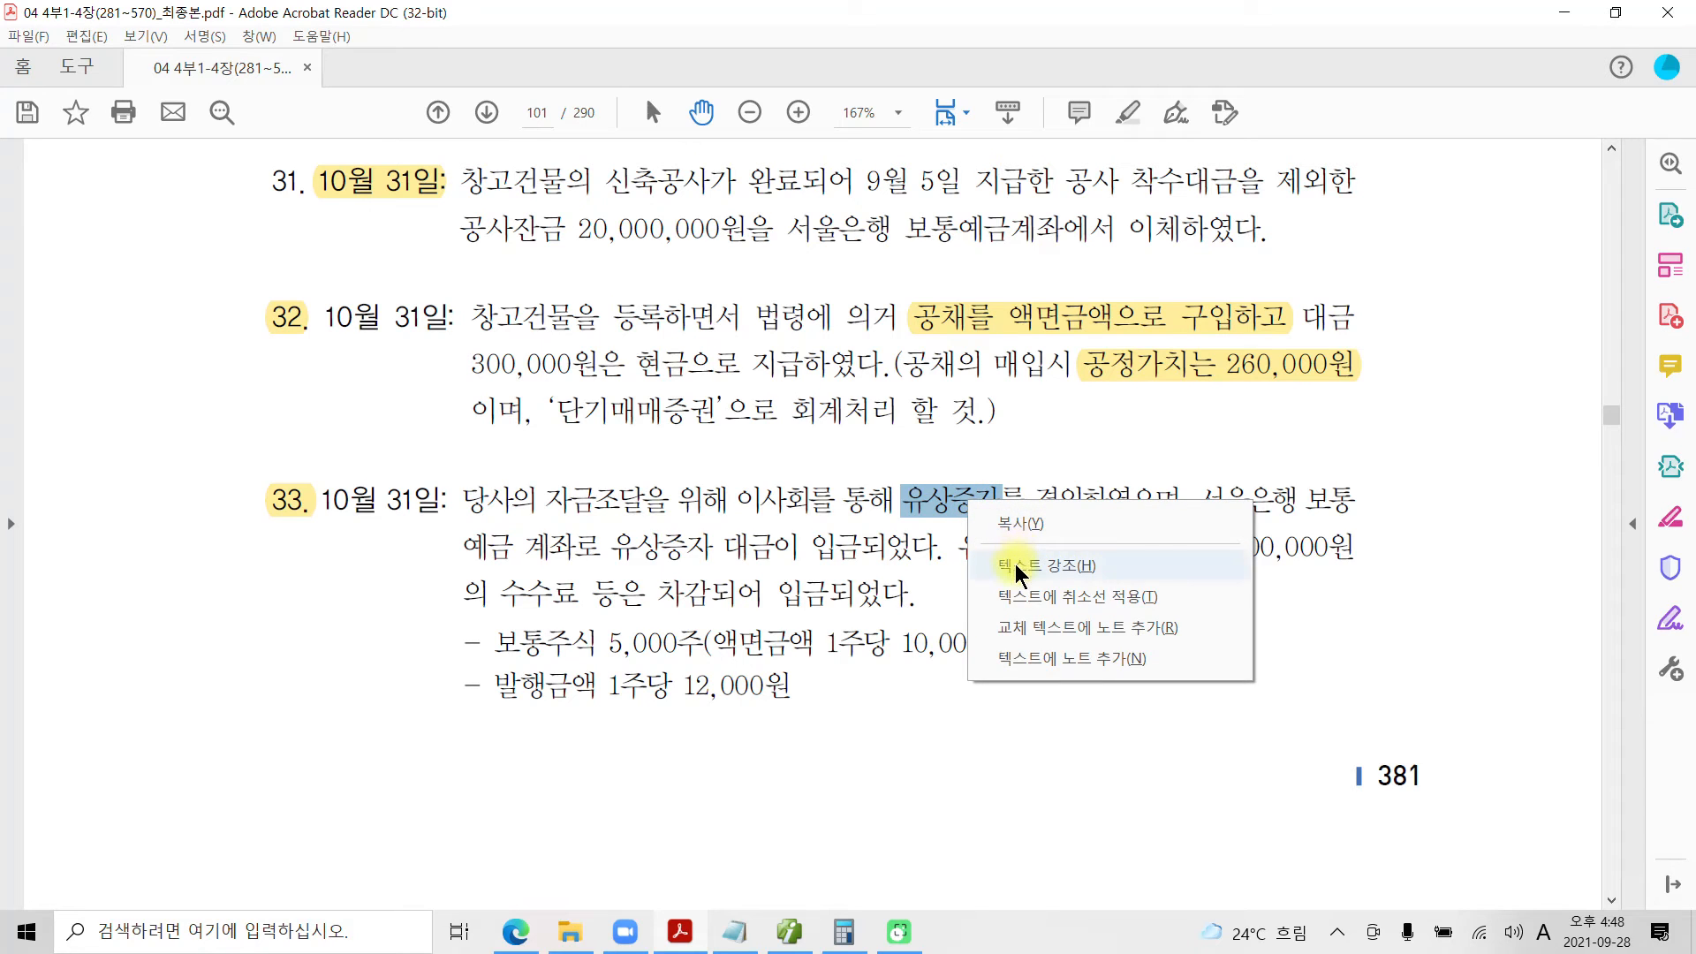
click(1016, 565)
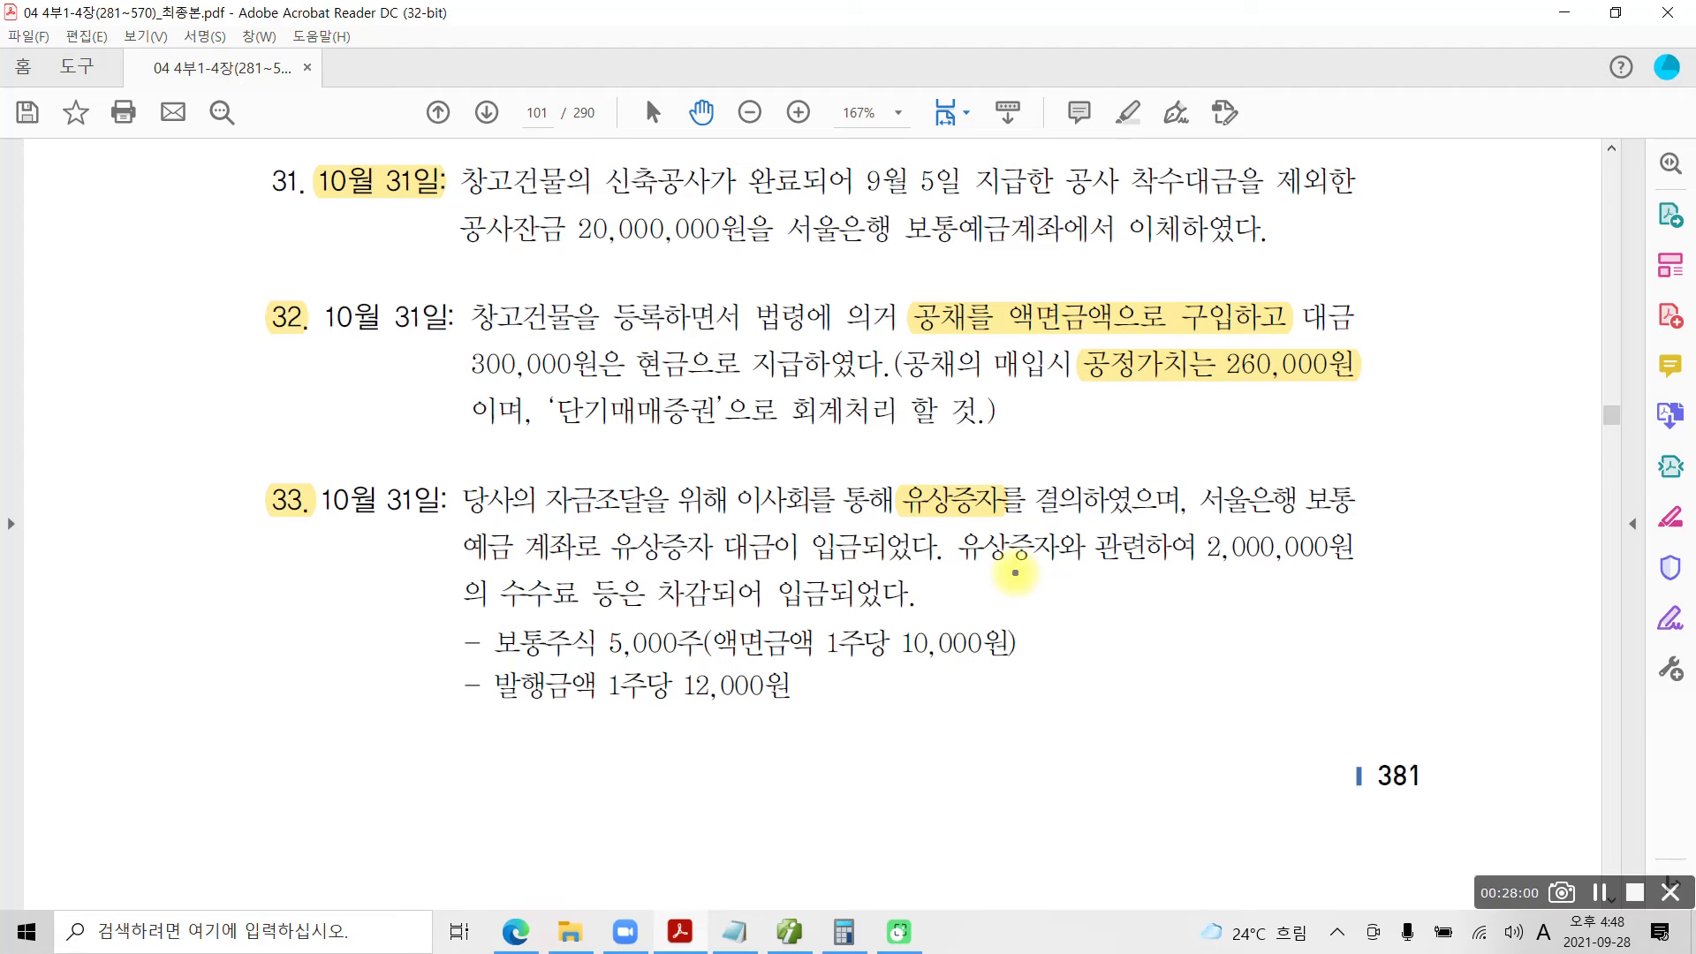
mouse_move(919, 527)
mouse_down()
mouse_move(901, 468)
mouse_move(945, 517)
mouse_move(1014, 475)
mouse_move(1005, 530)
mouse_up()
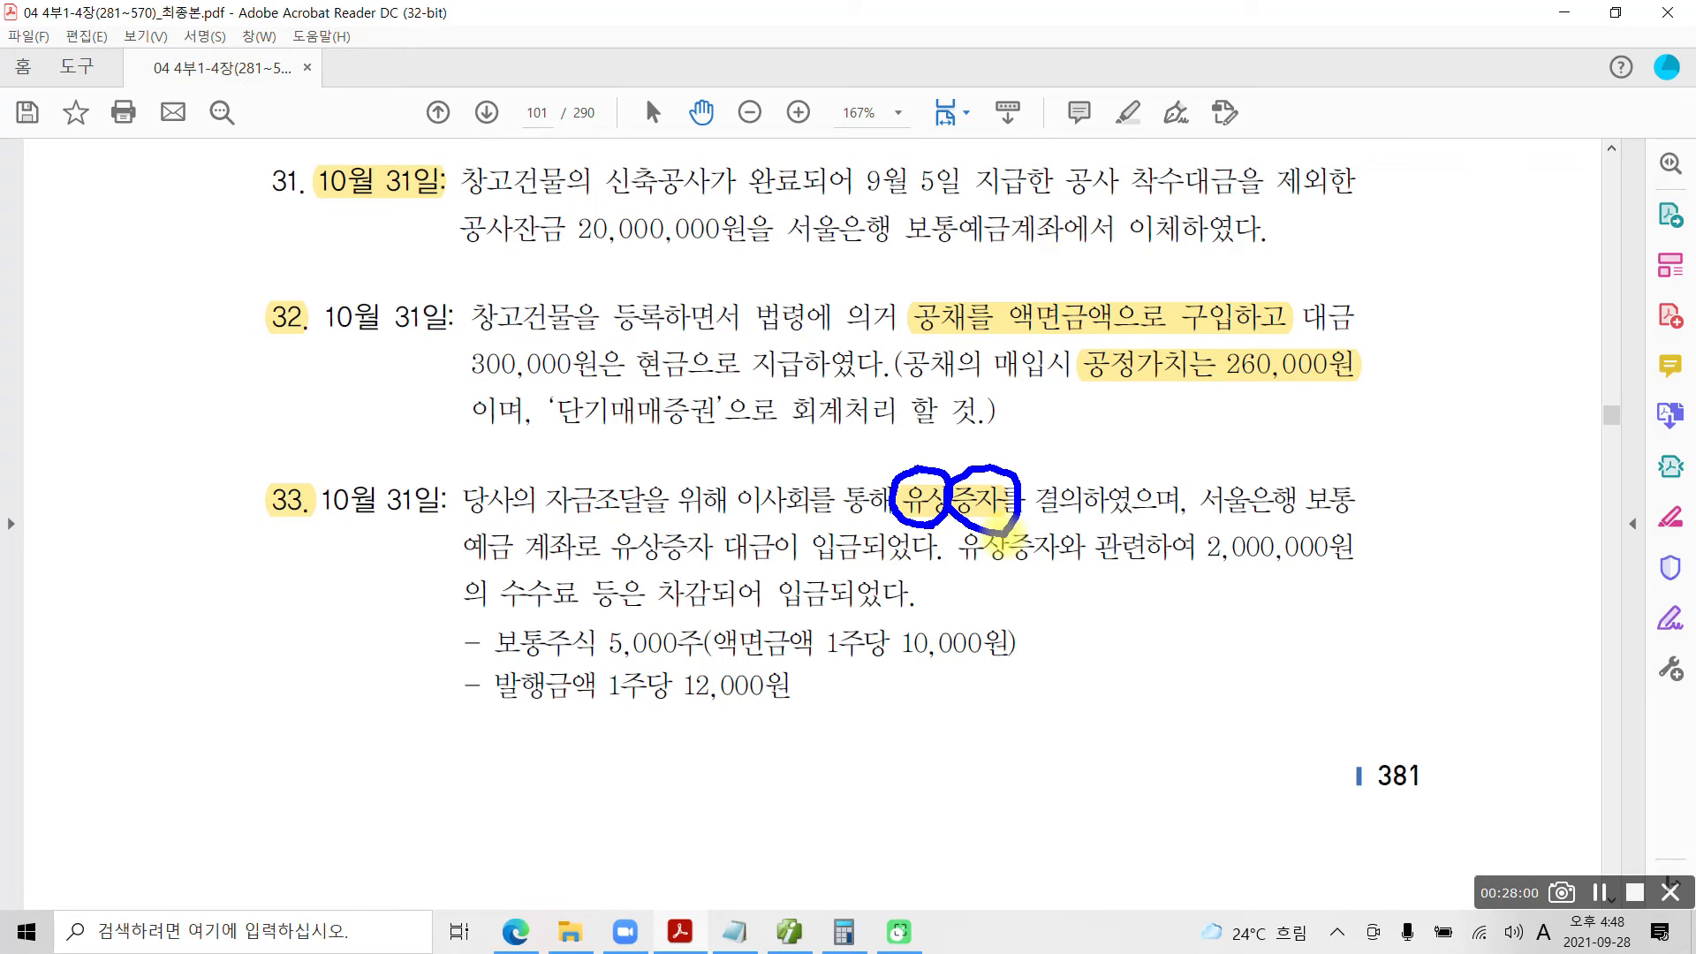
key(Escape)
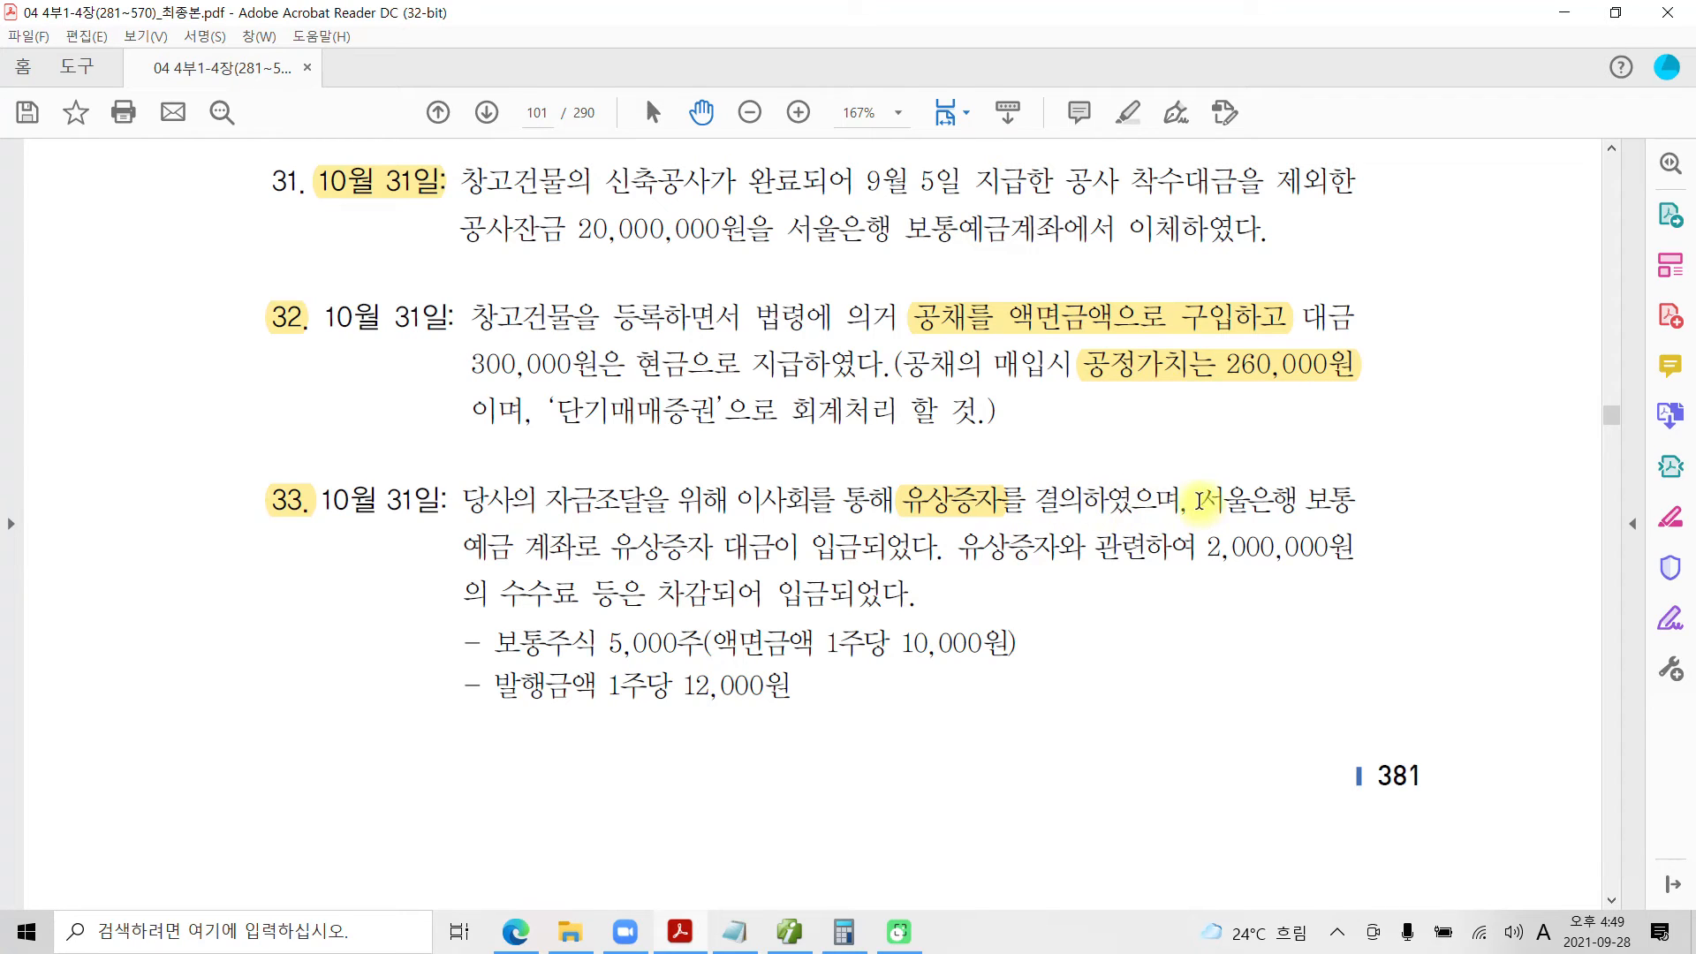
Highlight 보통예금 and 차감되어 in the text of problem 33.
drag(1201, 500, 1296, 500)
click(746, 566)
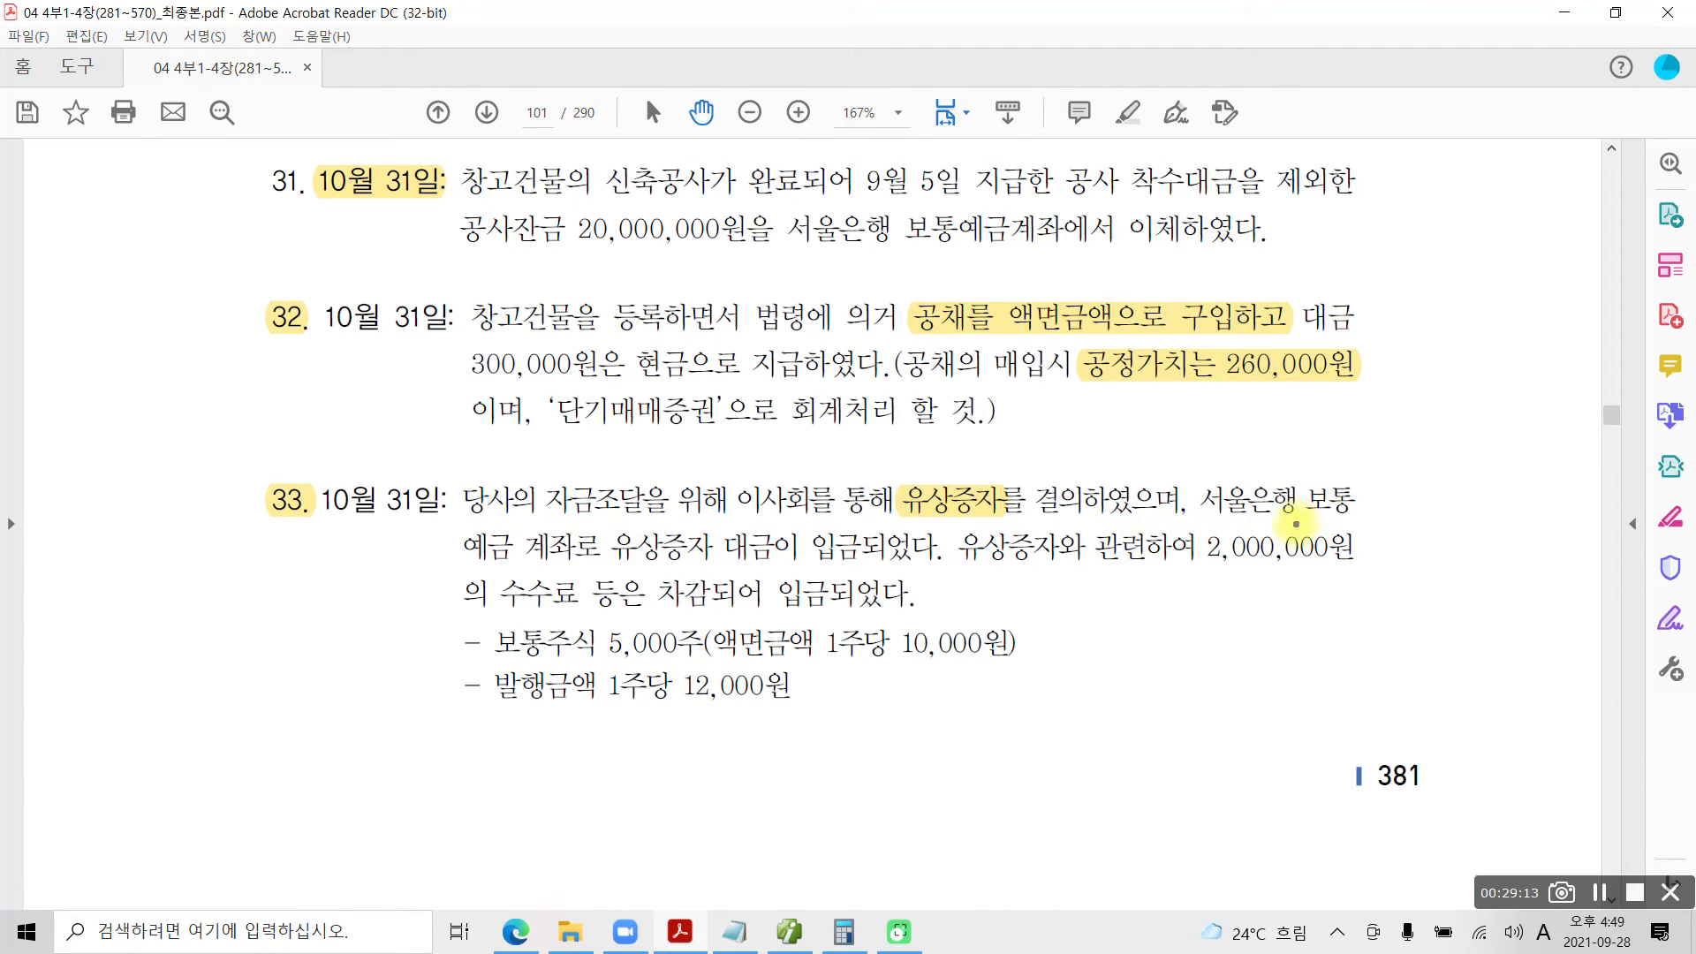
drag(1308, 502, 533, 546)
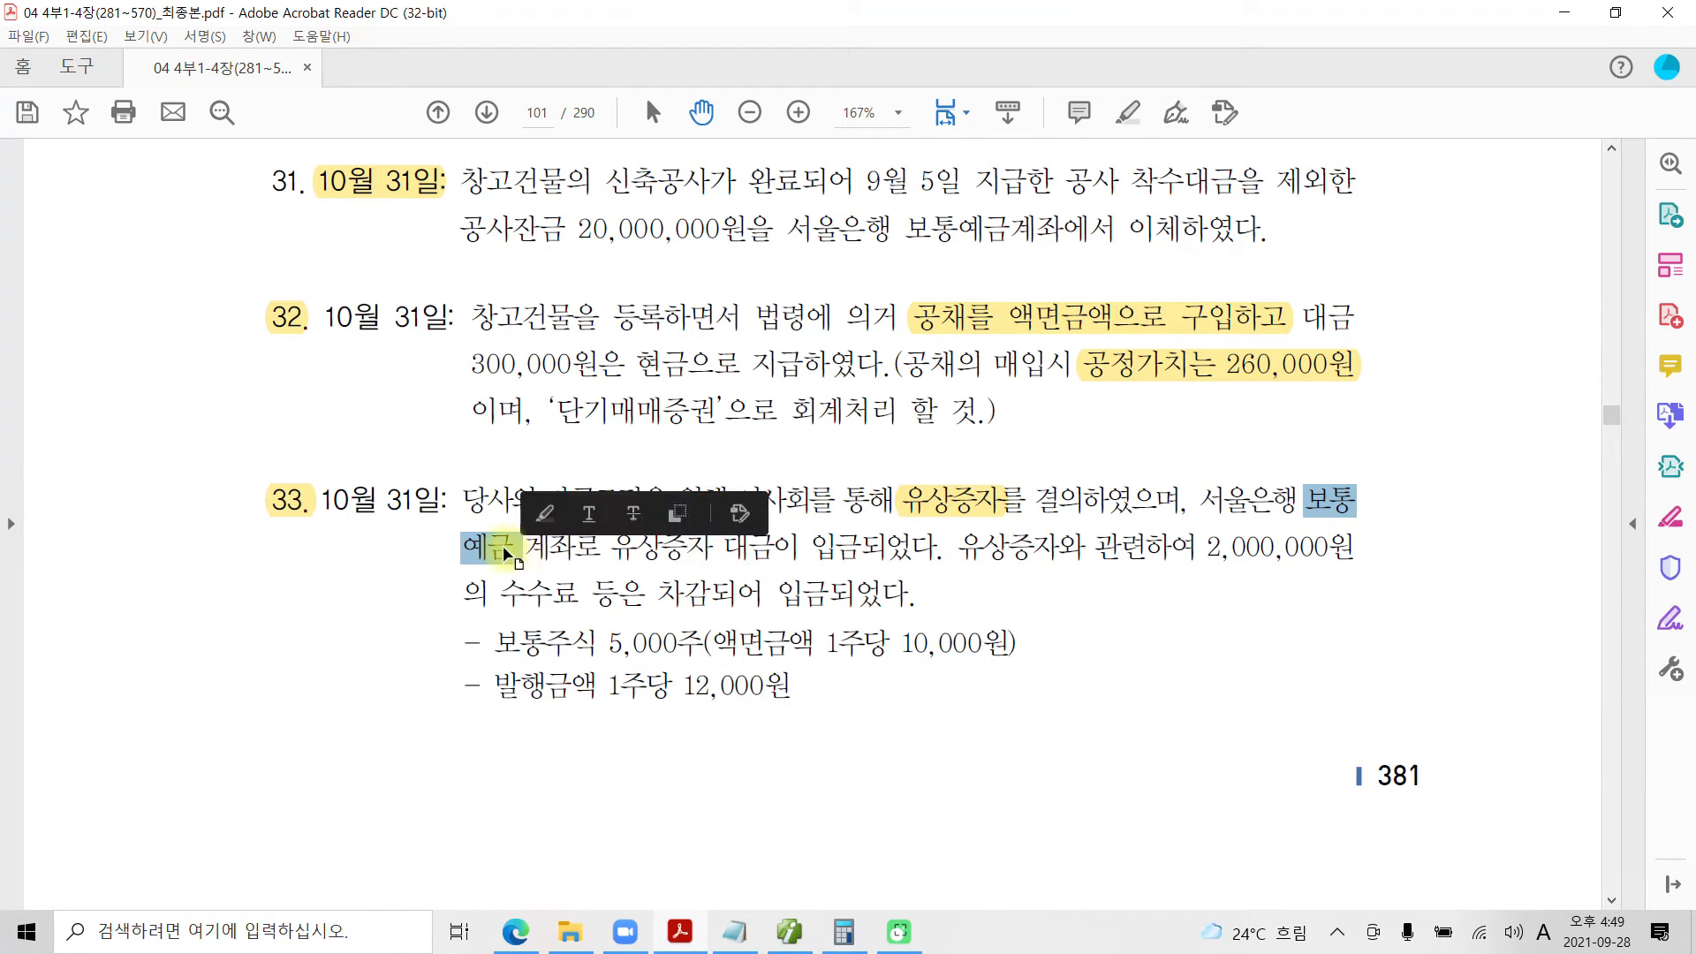
right_click(508, 560)
click(581, 608)
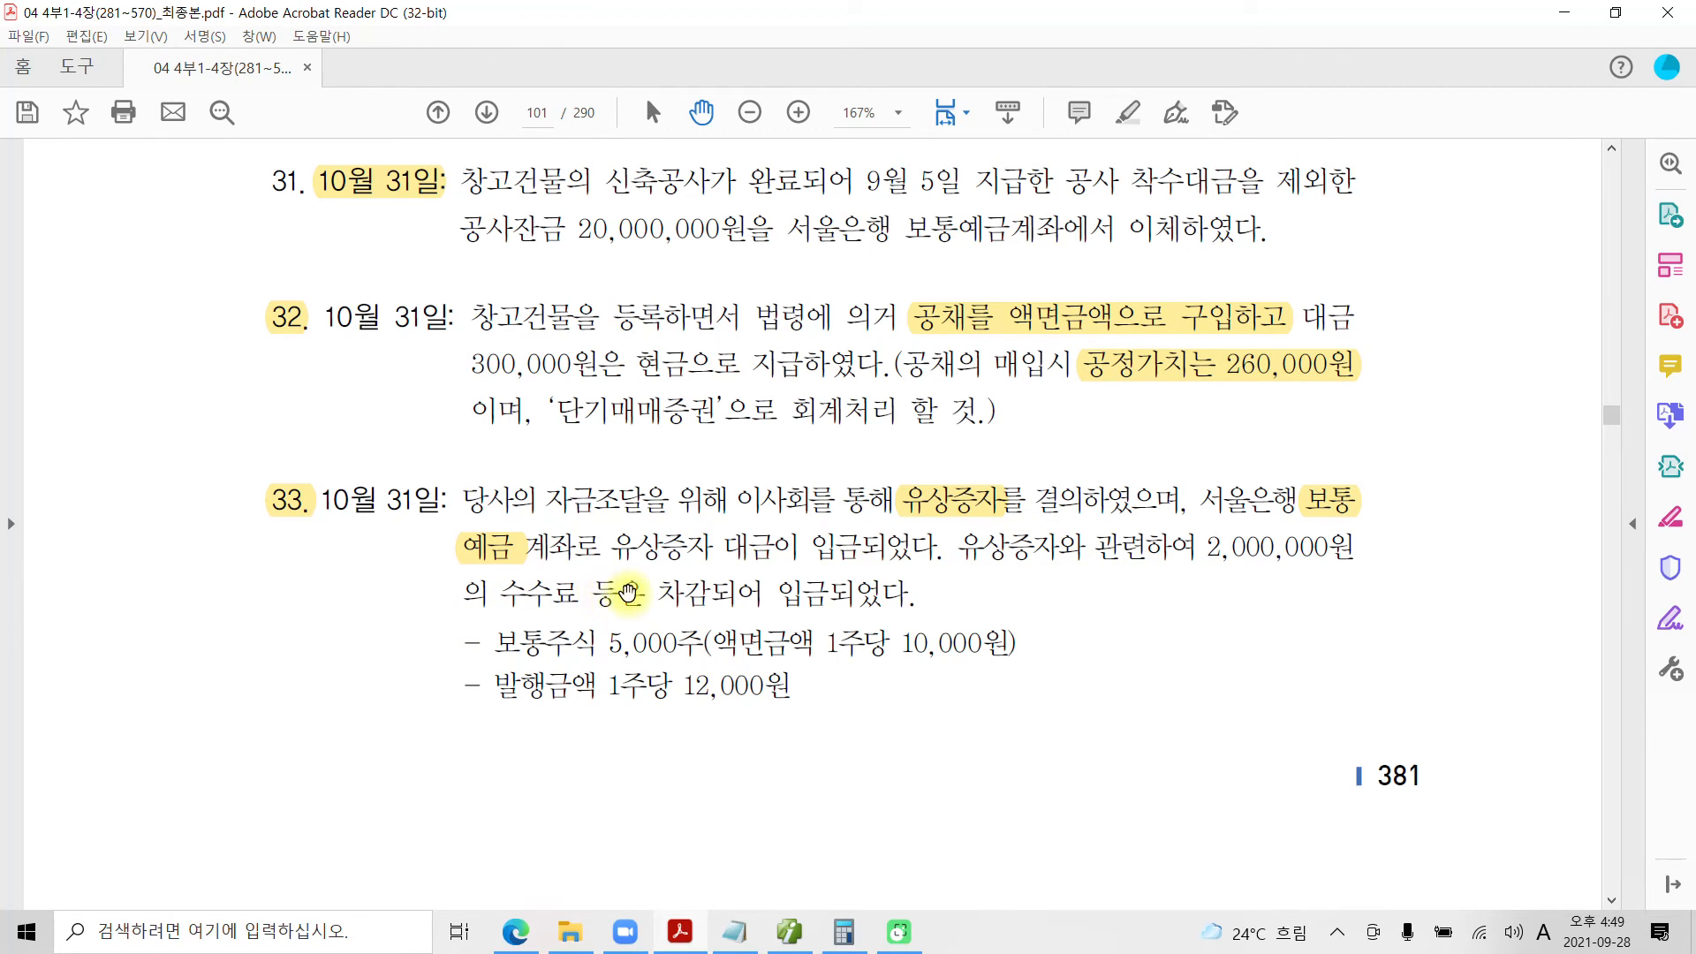
drag(665, 591, 770, 589)
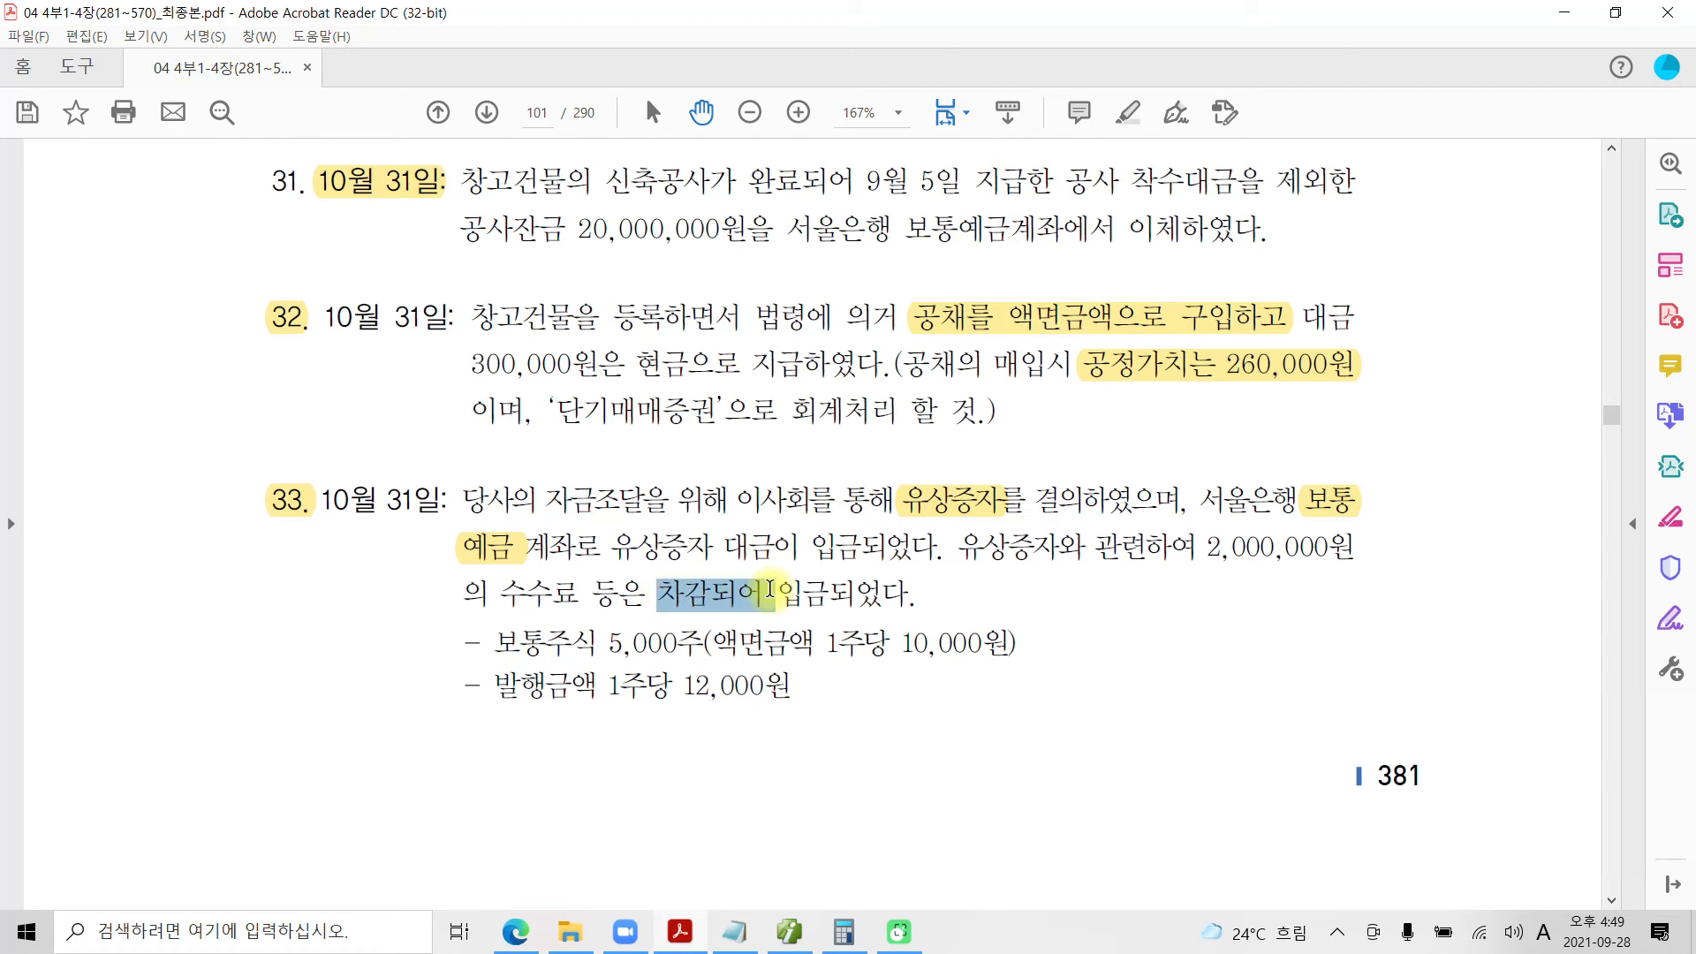
right_click(720, 603)
click(816, 671)
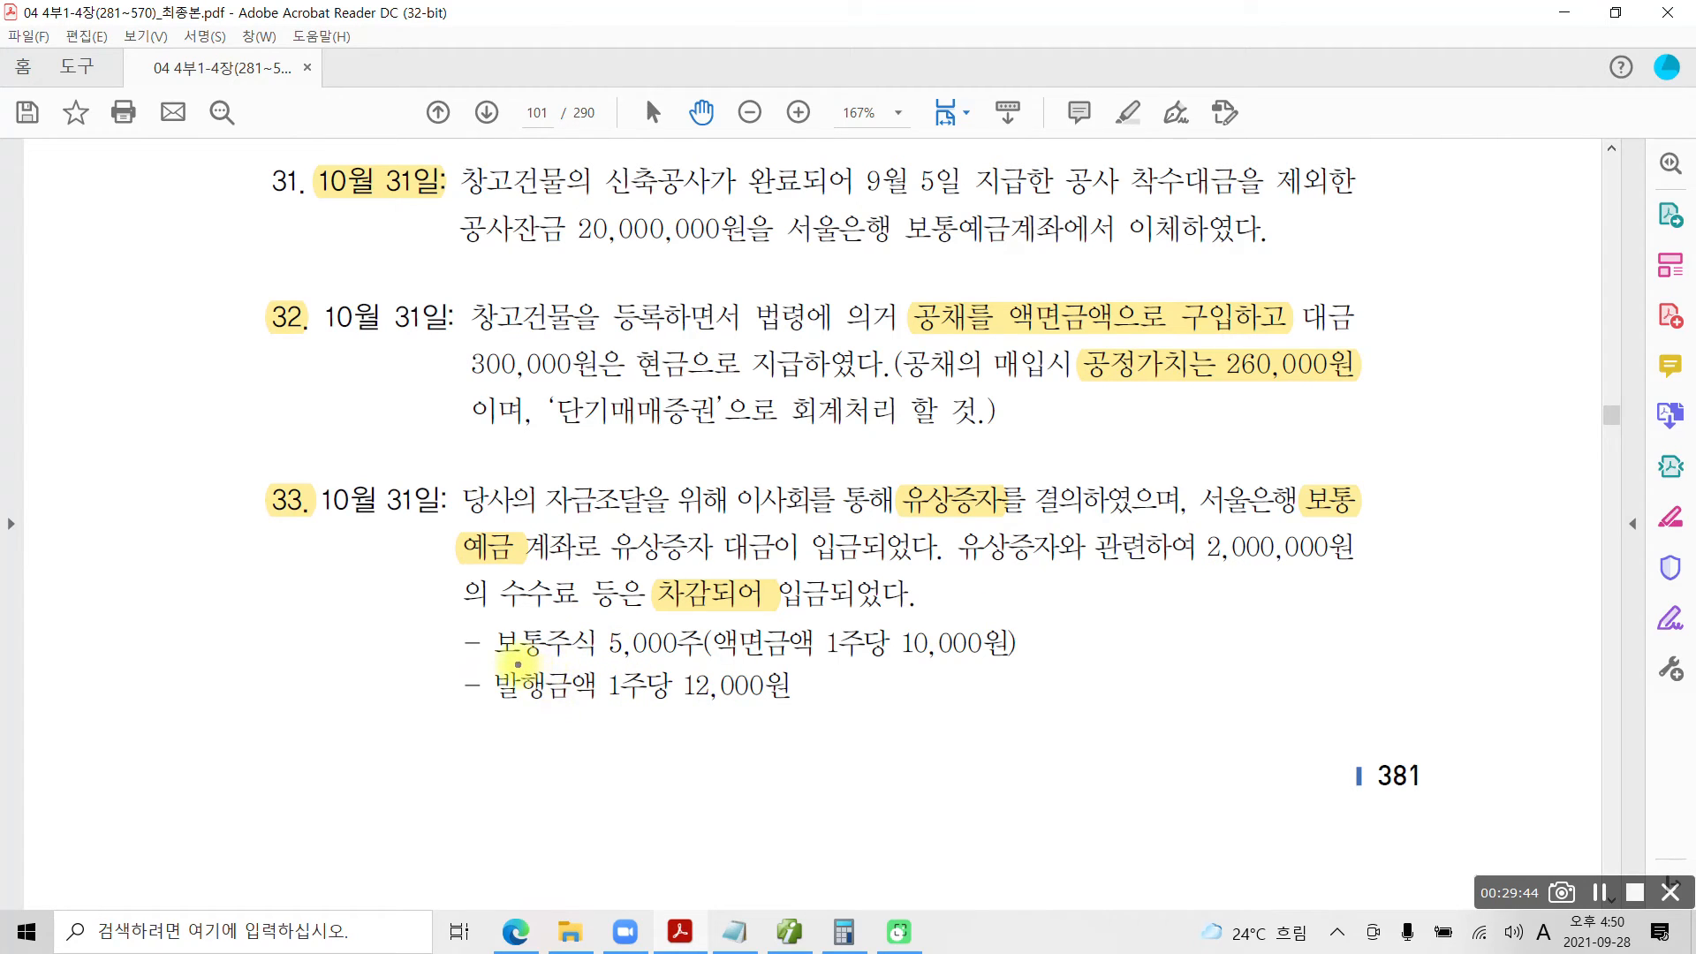
Underline 보통주식 5,000주 and the issue price 12,000원 in problem 33, and clear the underlines.
drag(507, 663, 670, 657)
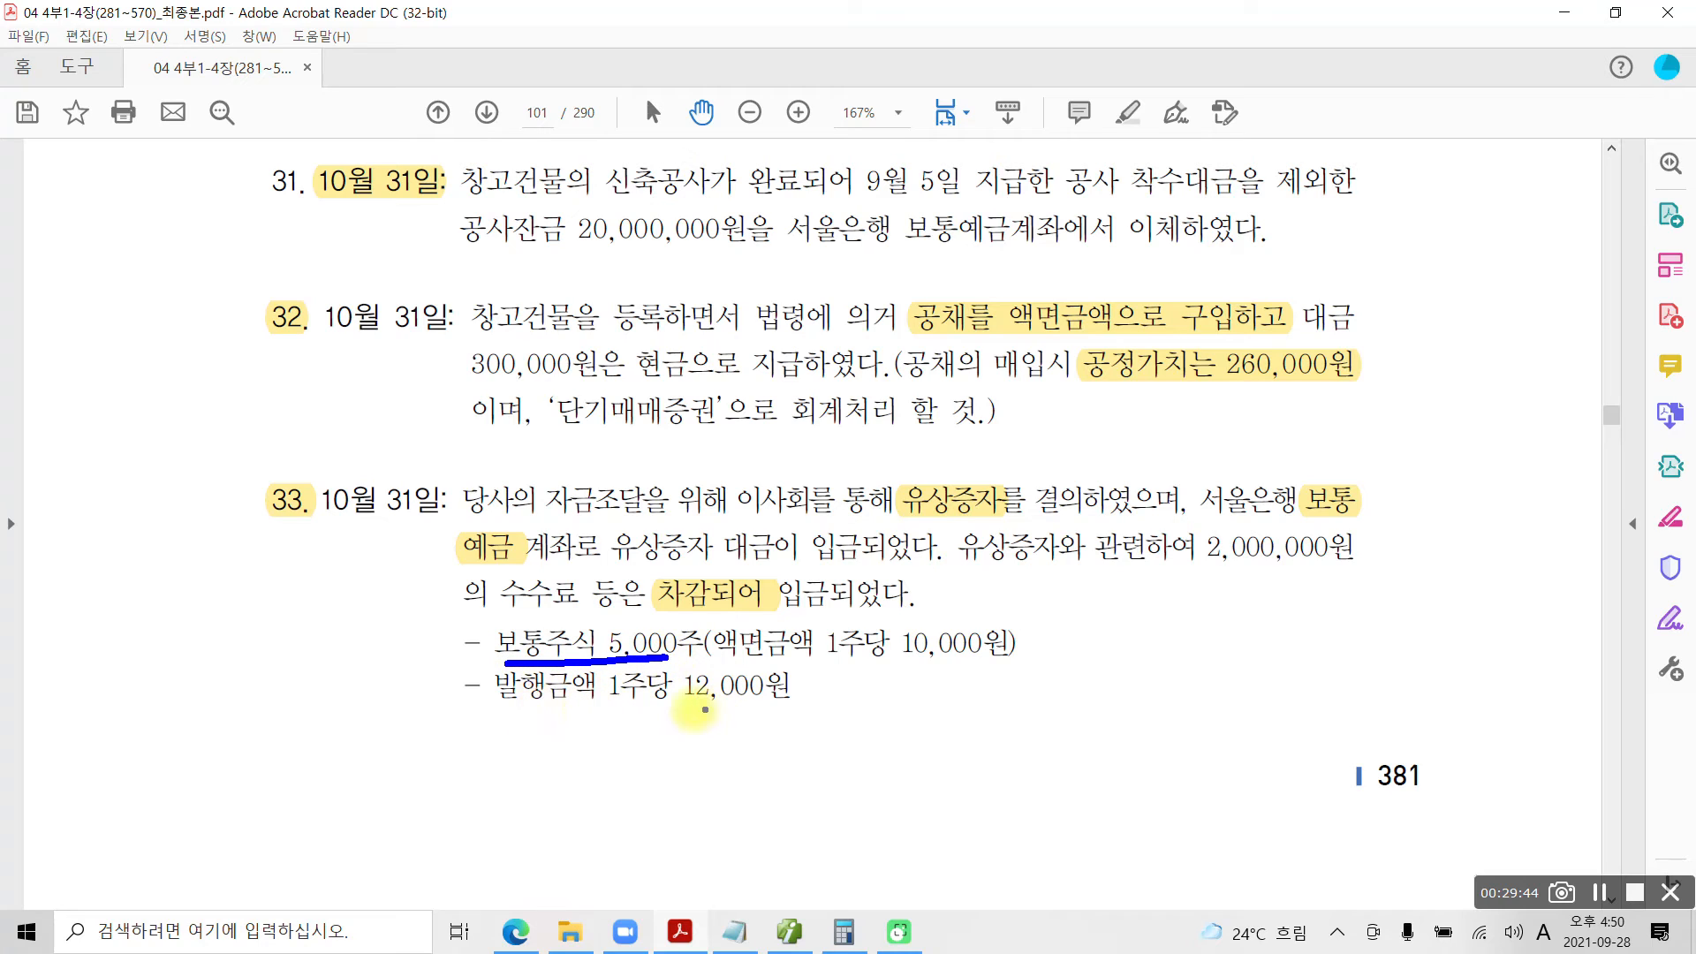
drag(679, 708, 800, 707)
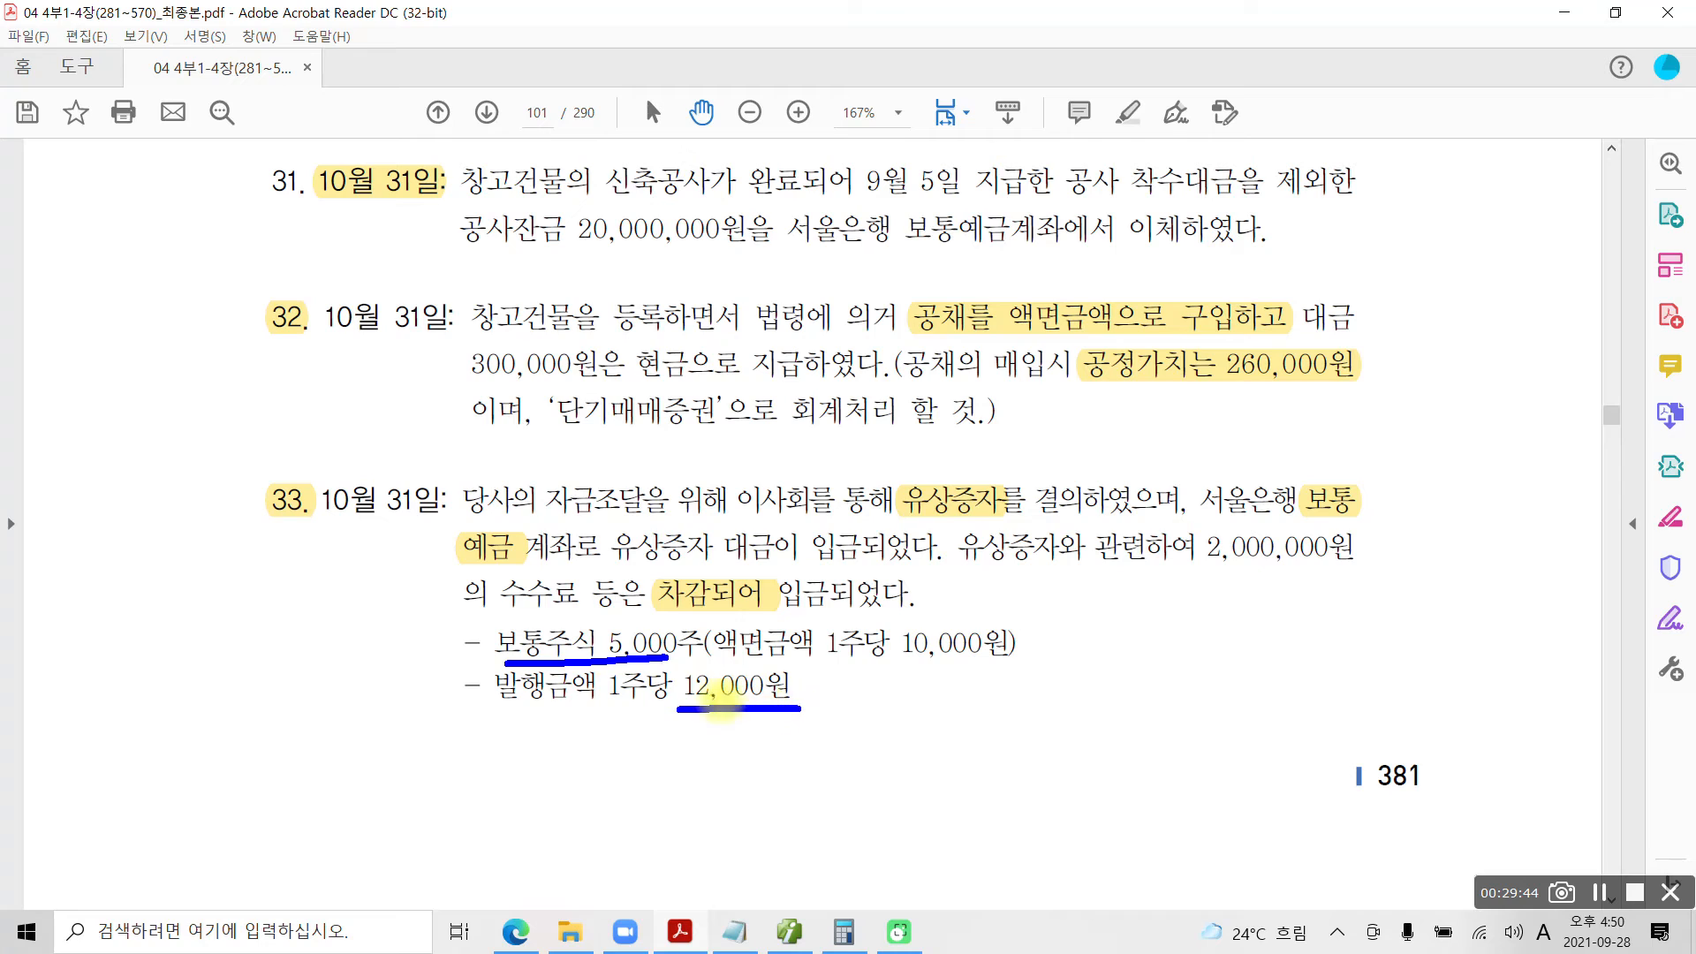
drag(658, 660, 697, 658)
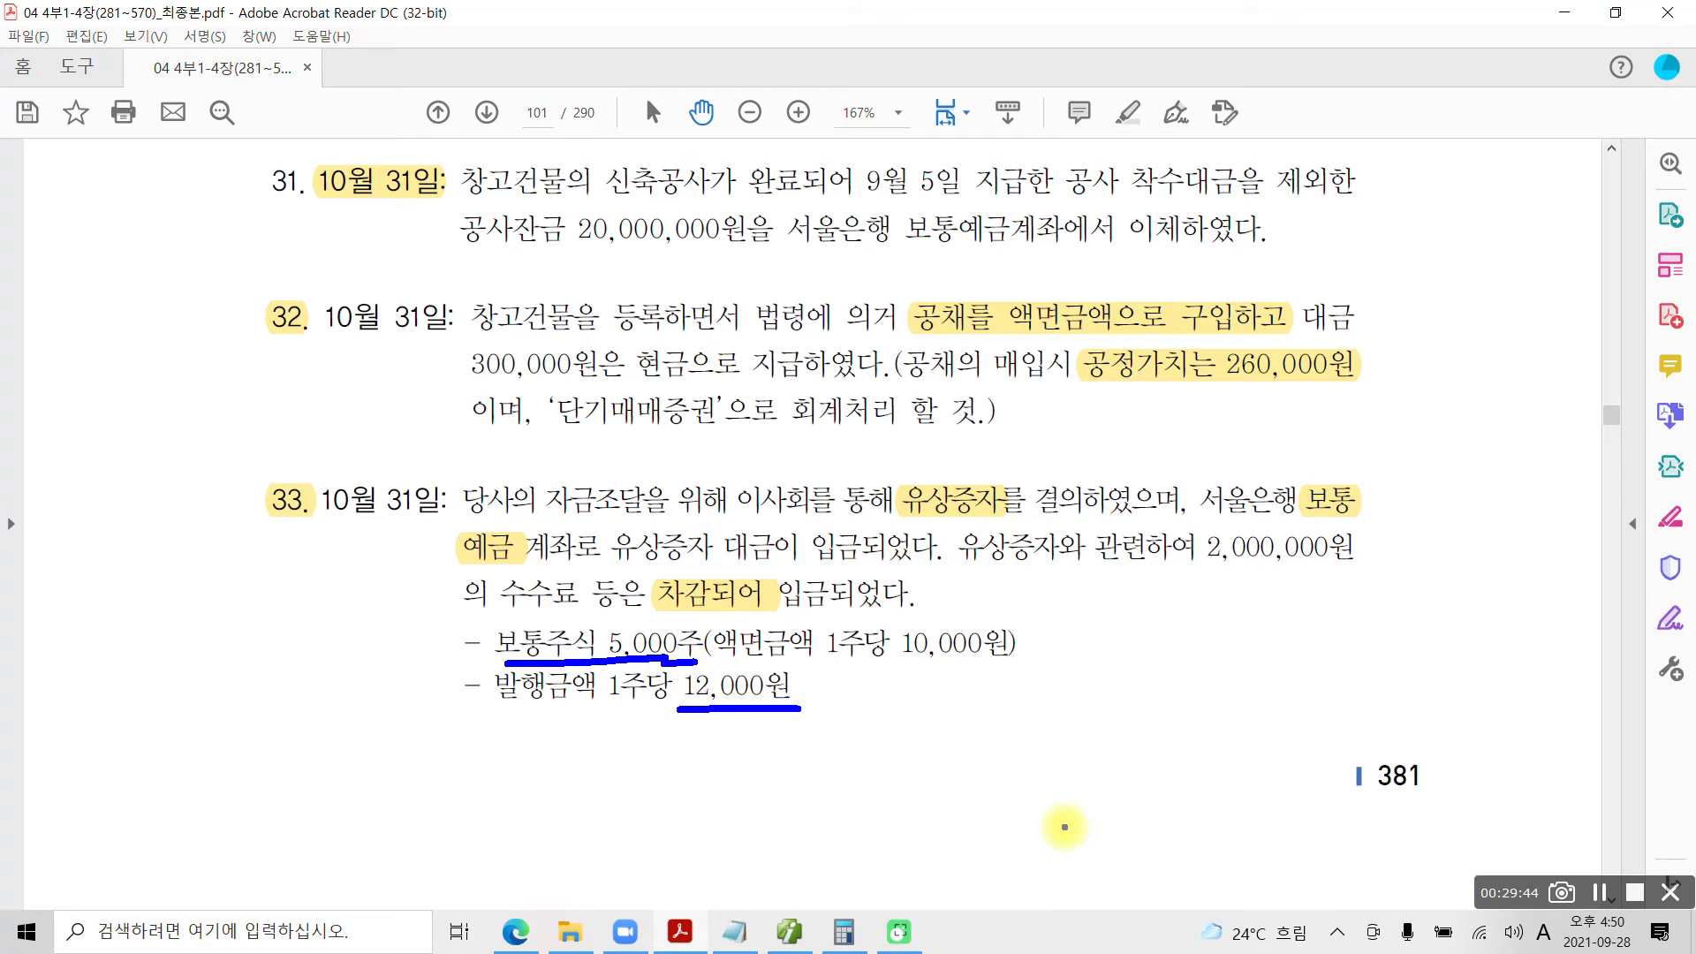
key(Escape)
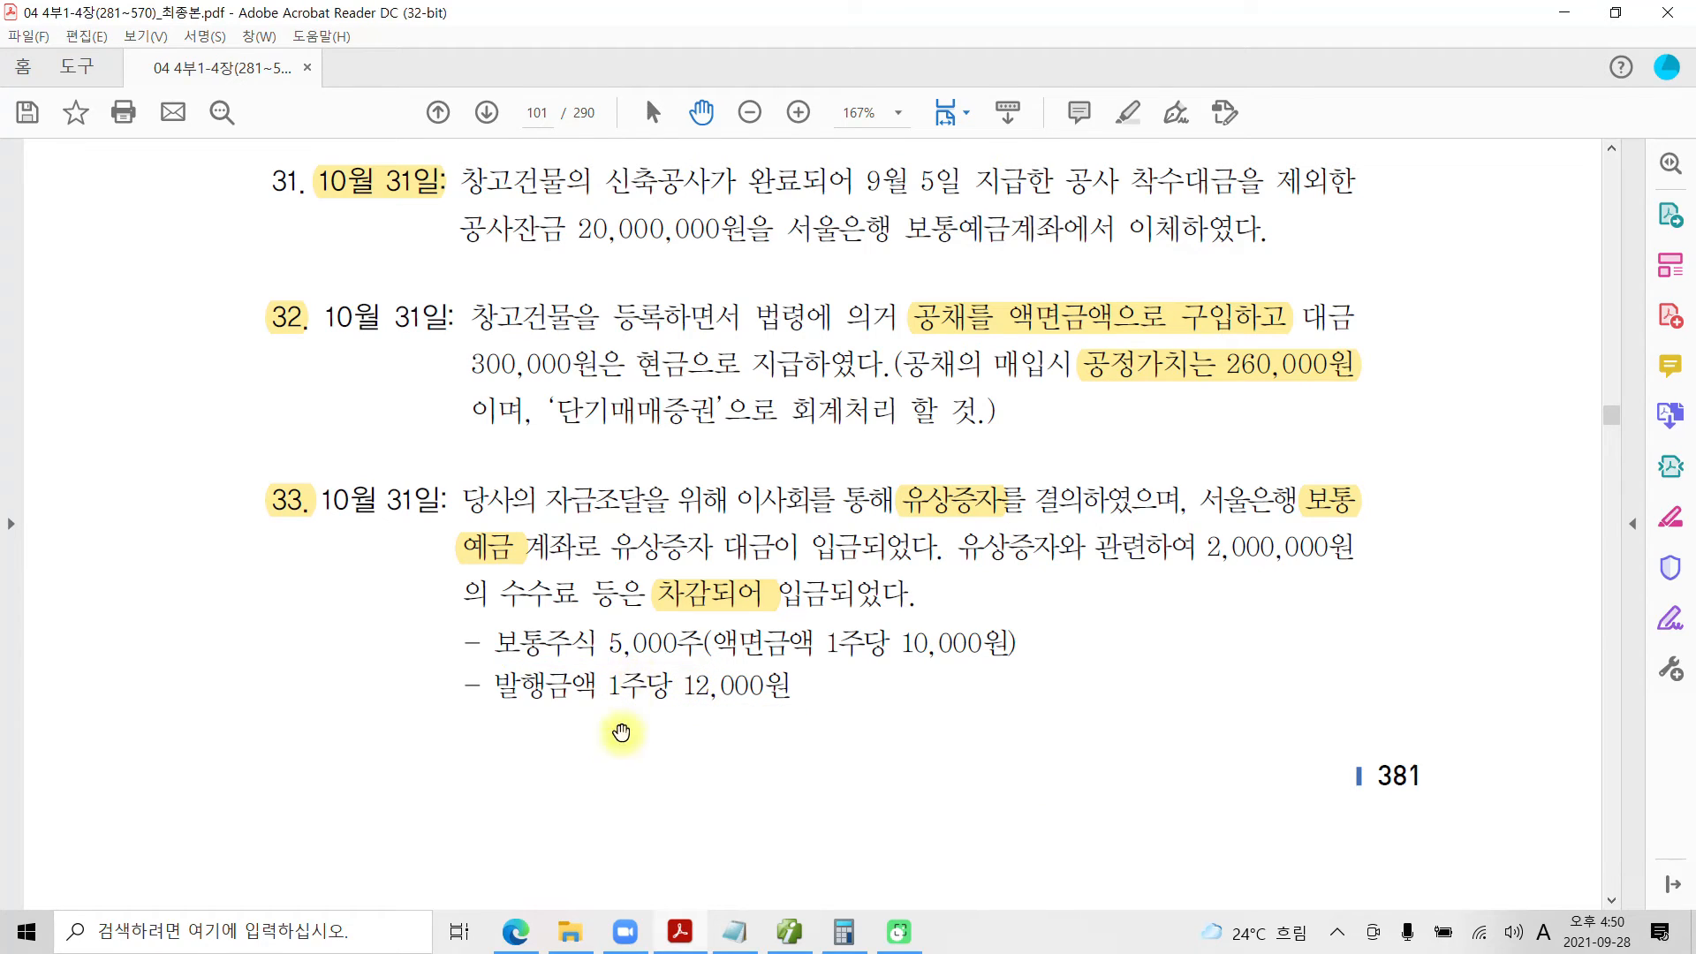
Switch to the calculator and multiply 5000 by 12000.
click(852, 933)
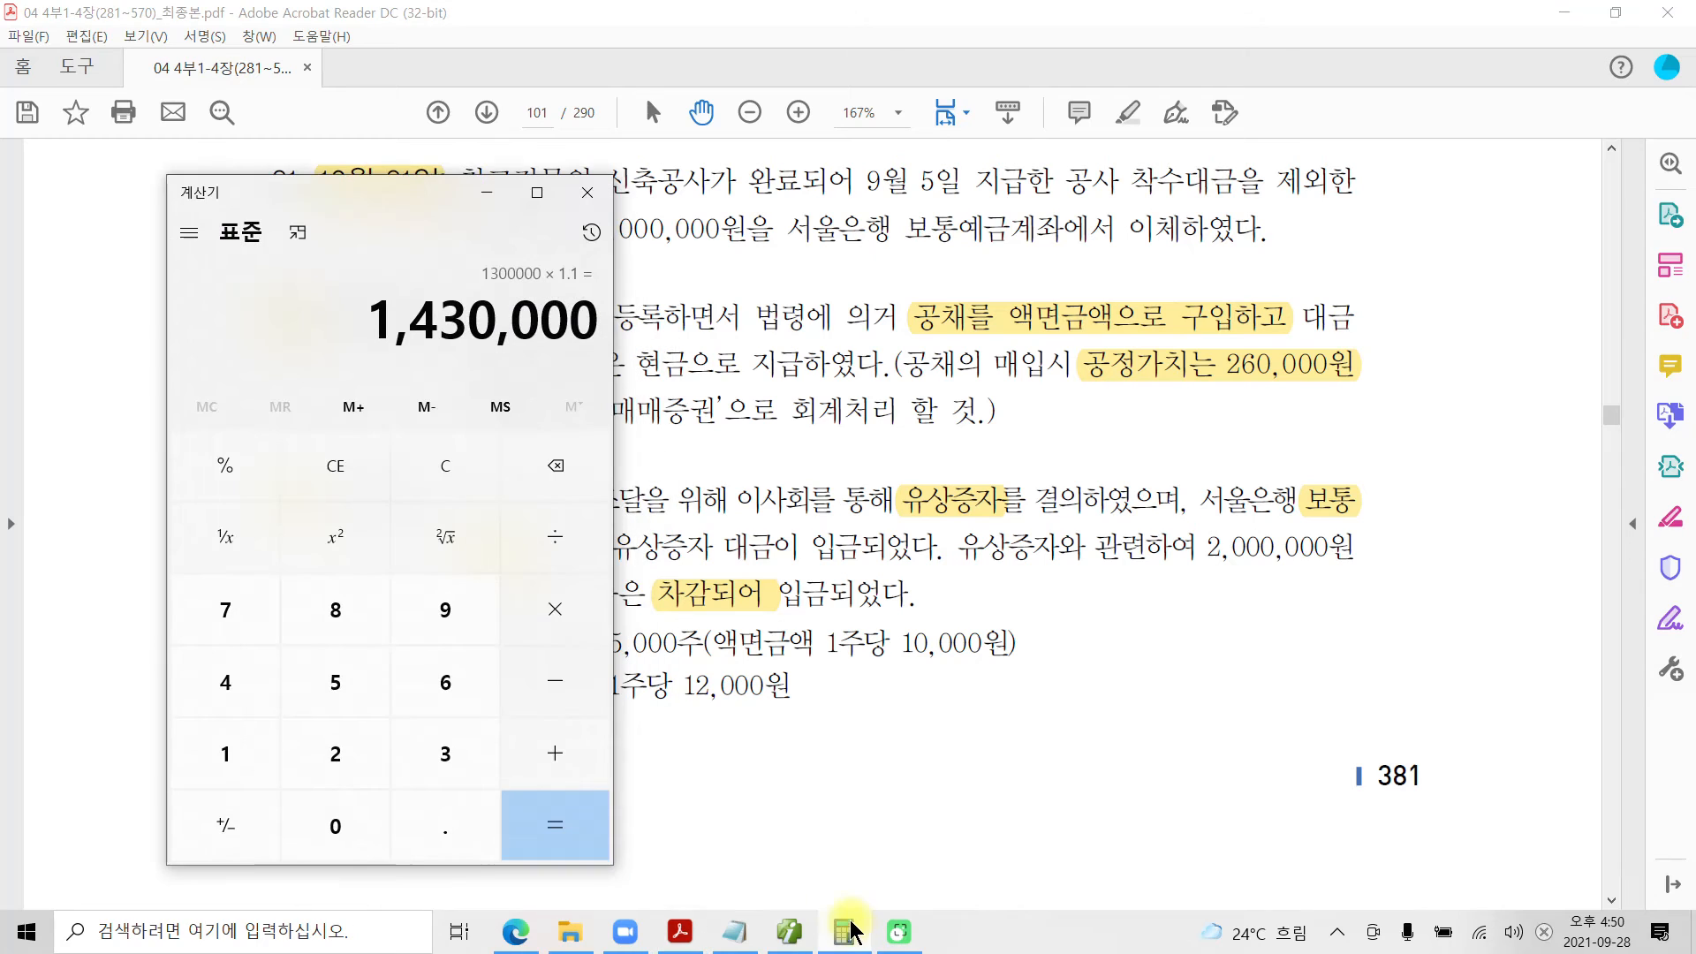
click(445, 481)
text(5000)
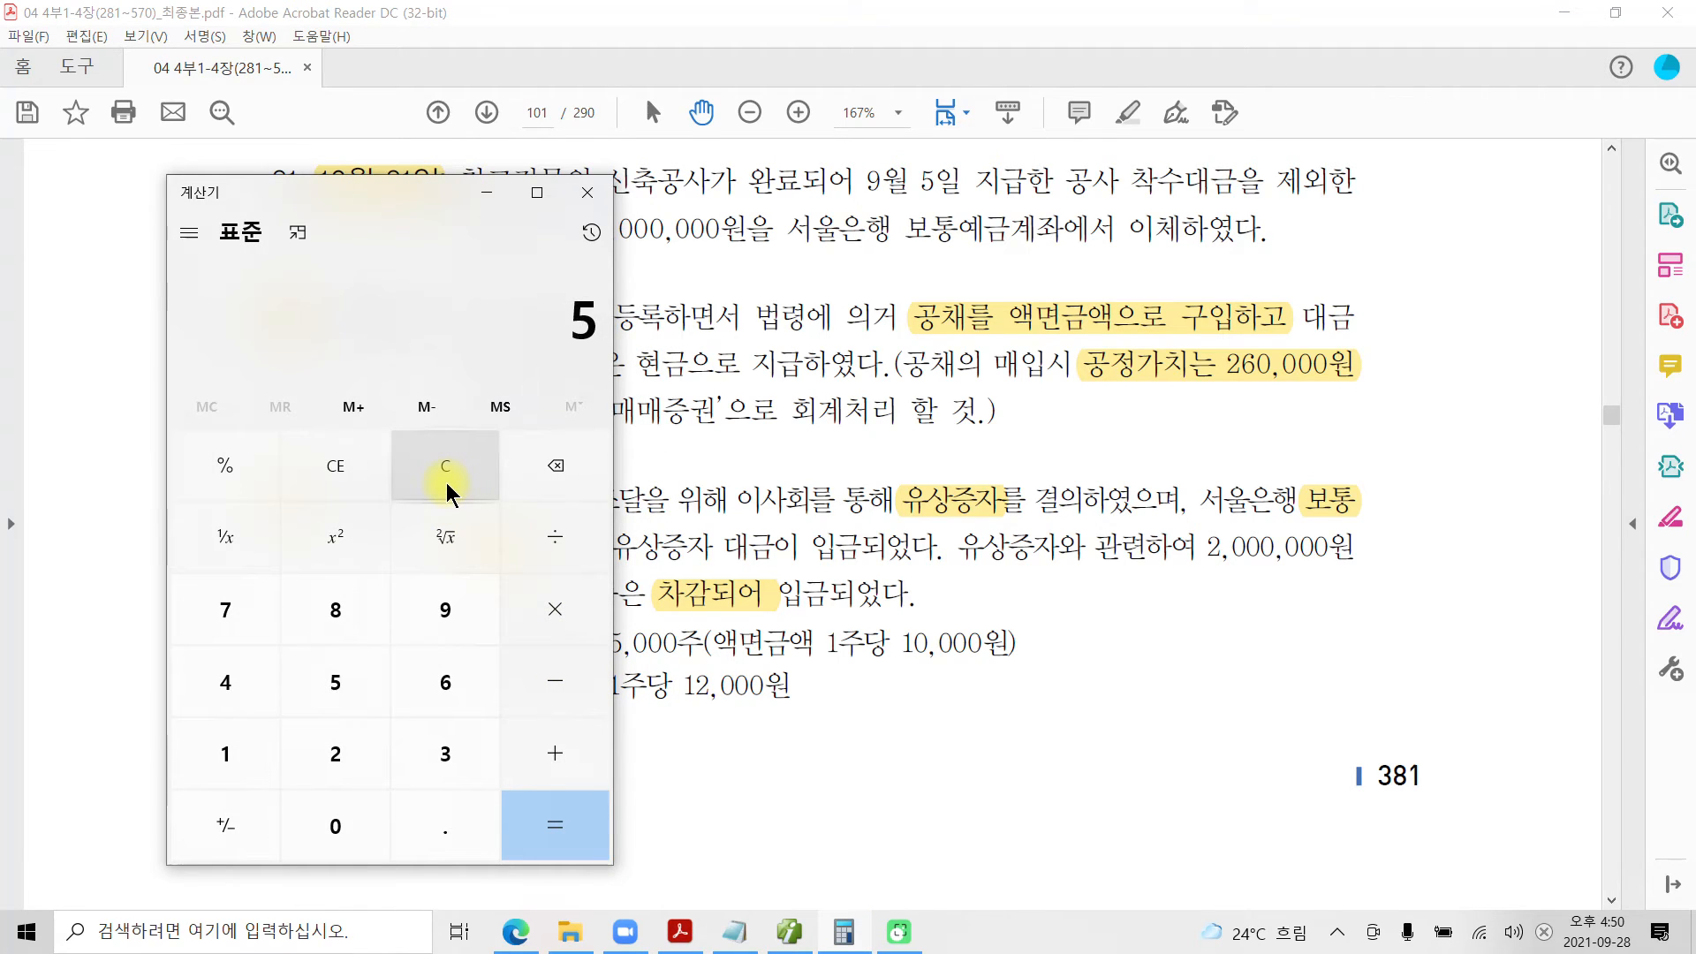
key(asterisk)
text(12000)
key(Return)
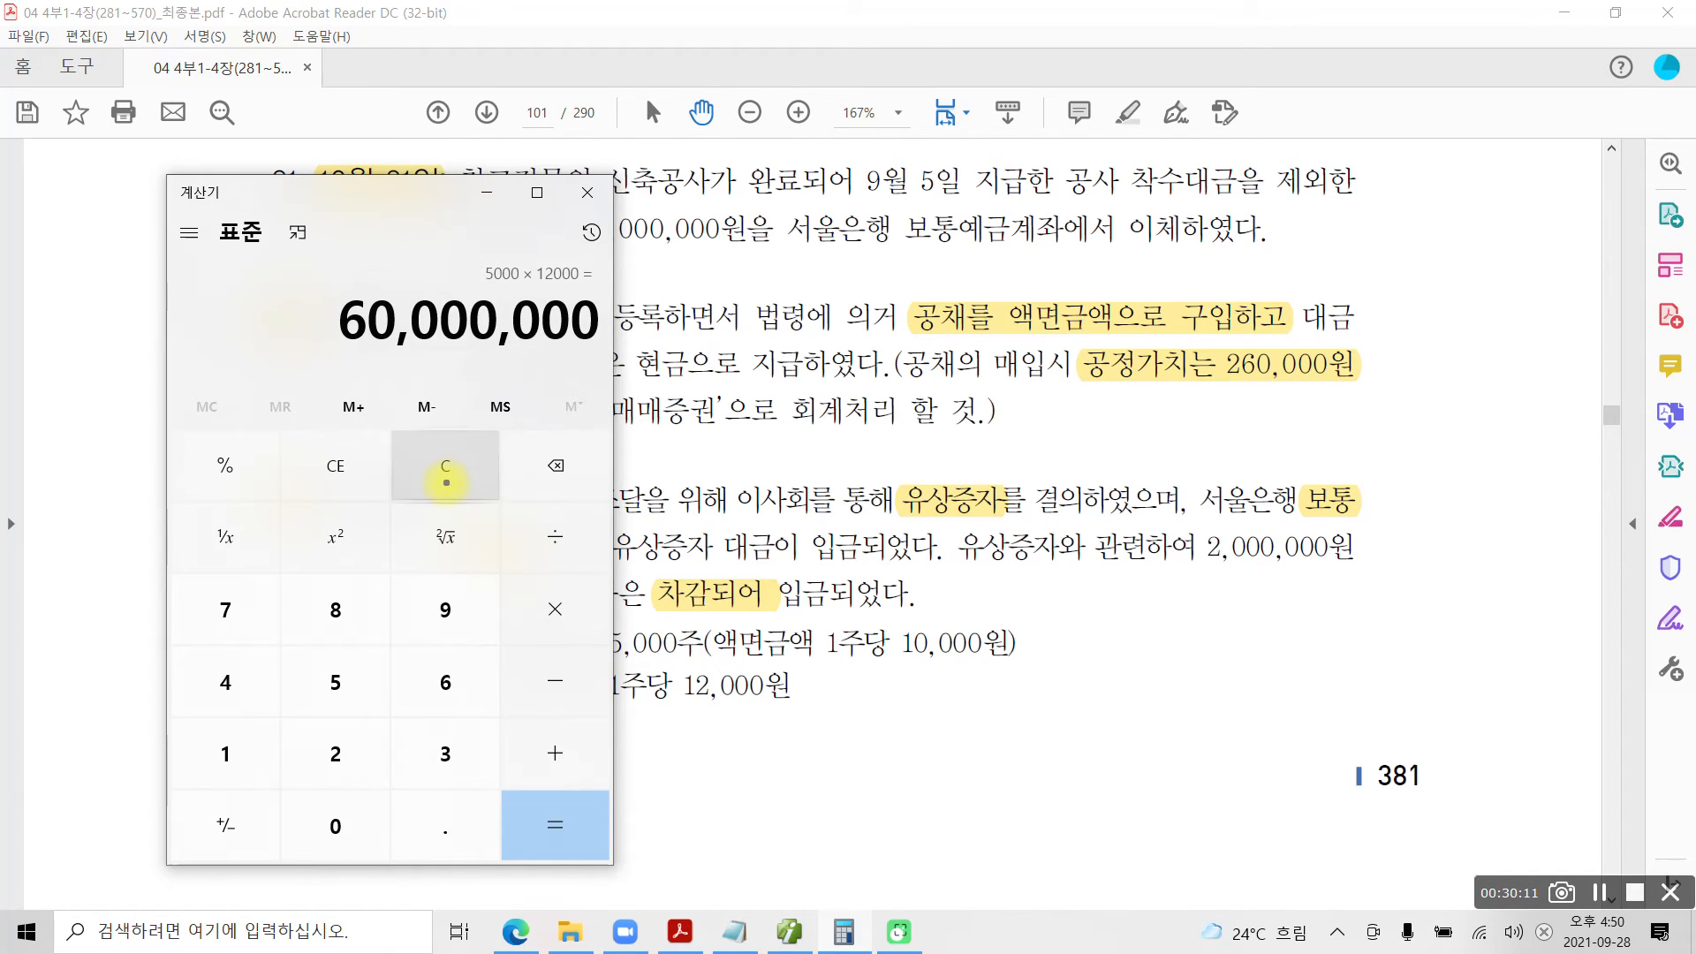
Circle 보통 and handwrite 차) above it in problem 33, clear the marks and put the calculator away.
drag(1367, 534, 1358, 530)
mouse_move(1208, 404)
mouse_down()
mouse_move(1239, 425)
mouse_move(1181, 481)
mouse_move(1231, 480)
mouse_up()
mouse_move(1250, 406)
mouse_down()
mouse_move(1240, 487)
mouse_move(1286, 446)
mouse_move(1239, 499)
mouse_up()
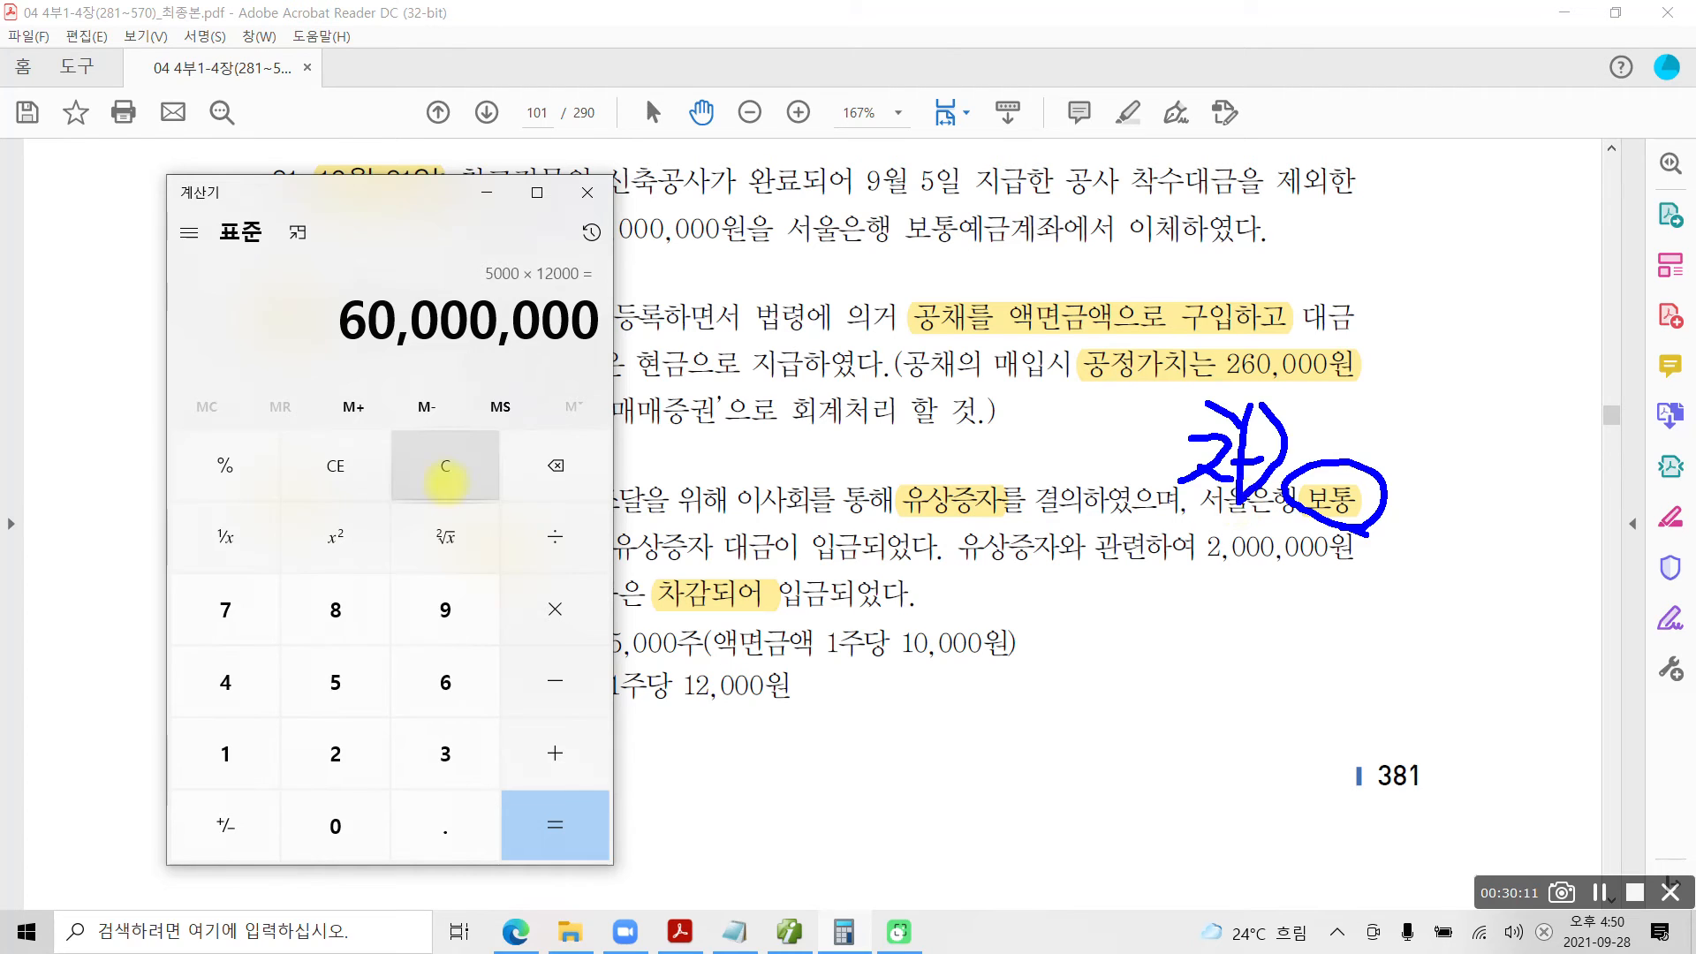
key(Escape)
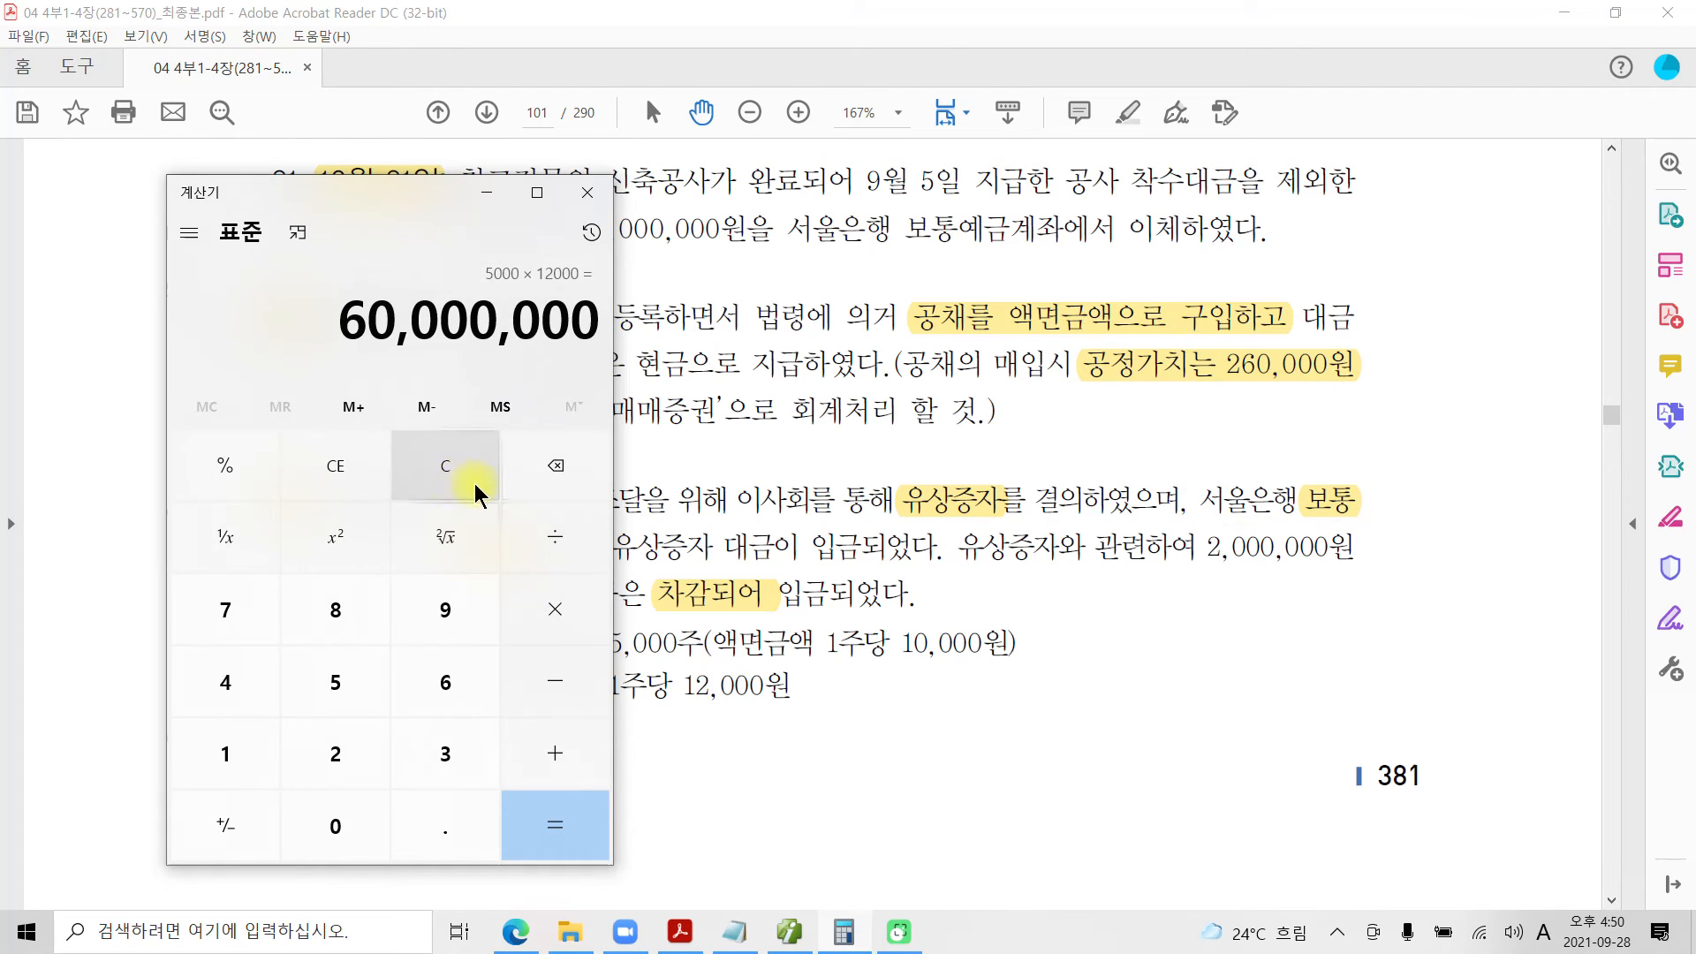
click(488, 194)
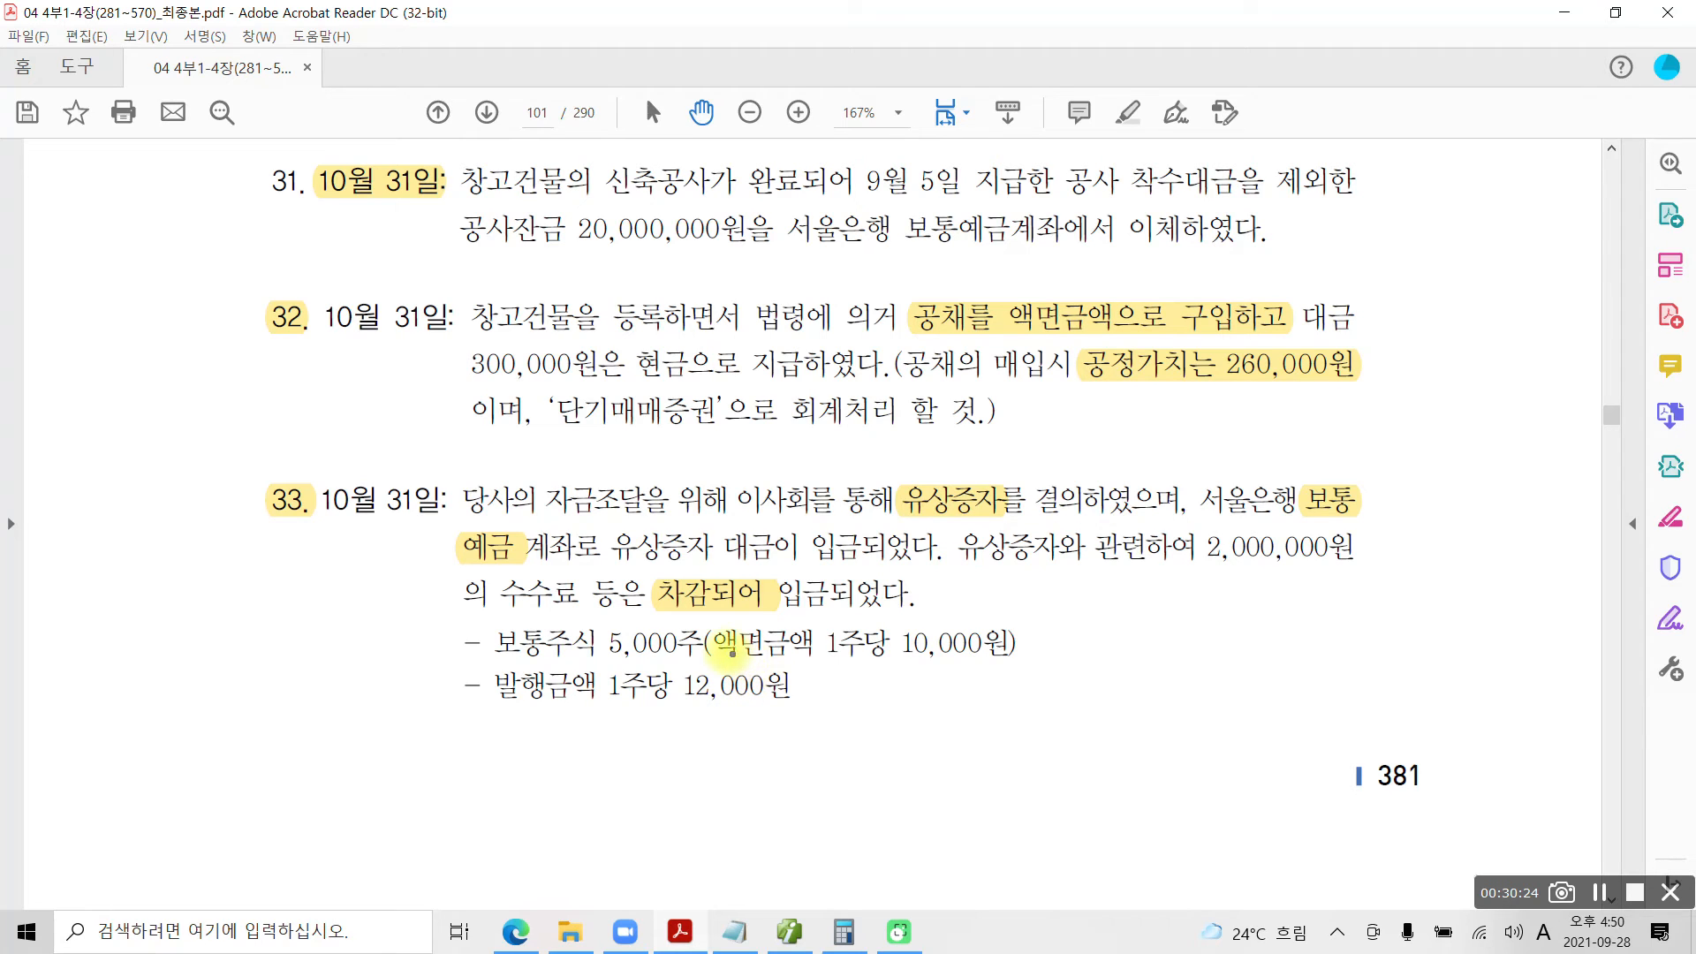
Box 액면금액 1주당 10,000원 in problem 33 and circle the 5,000 shares and the 10,000 face value.
mouse_move(708, 620)
mouse_down()
mouse_move(784, 675)
mouse_move(1030, 685)
mouse_move(1027, 669)
mouse_up()
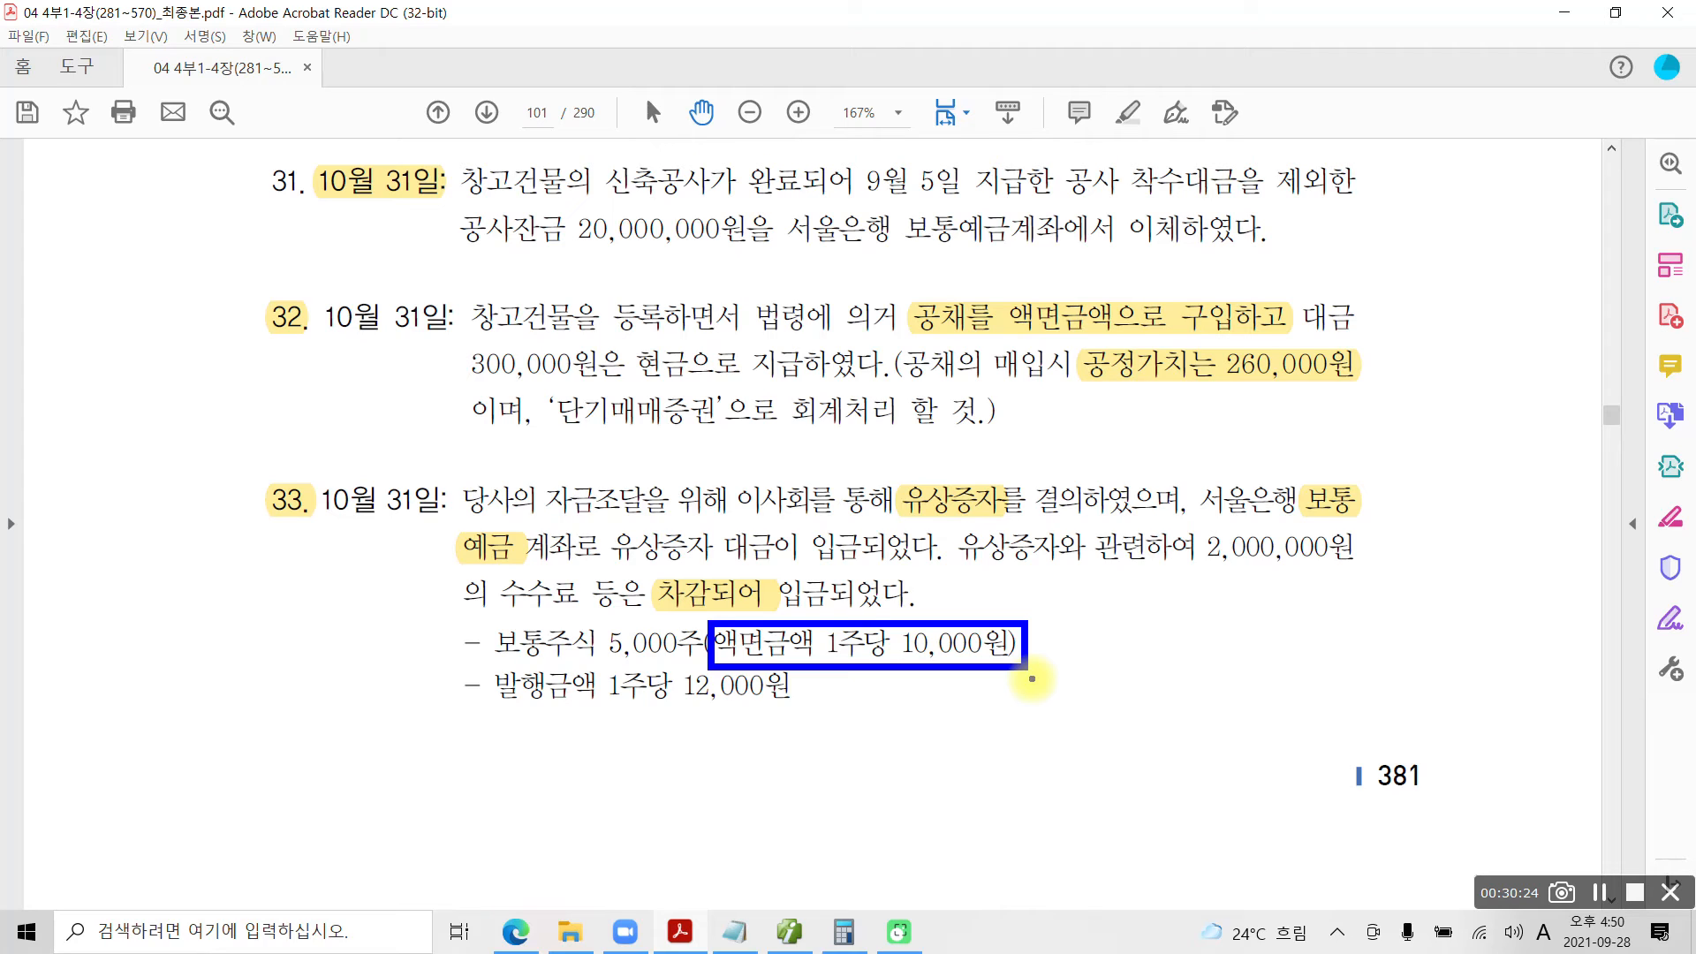
mouse_move(671, 665)
mouse_down()
mouse_move(674, 634)
mouse_move(676, 649)
mouse_up()
mouse_move(952, 675)
mouse_down()
mouse_move(883, 656)
mouse_move(963, 702)
mouse_up()
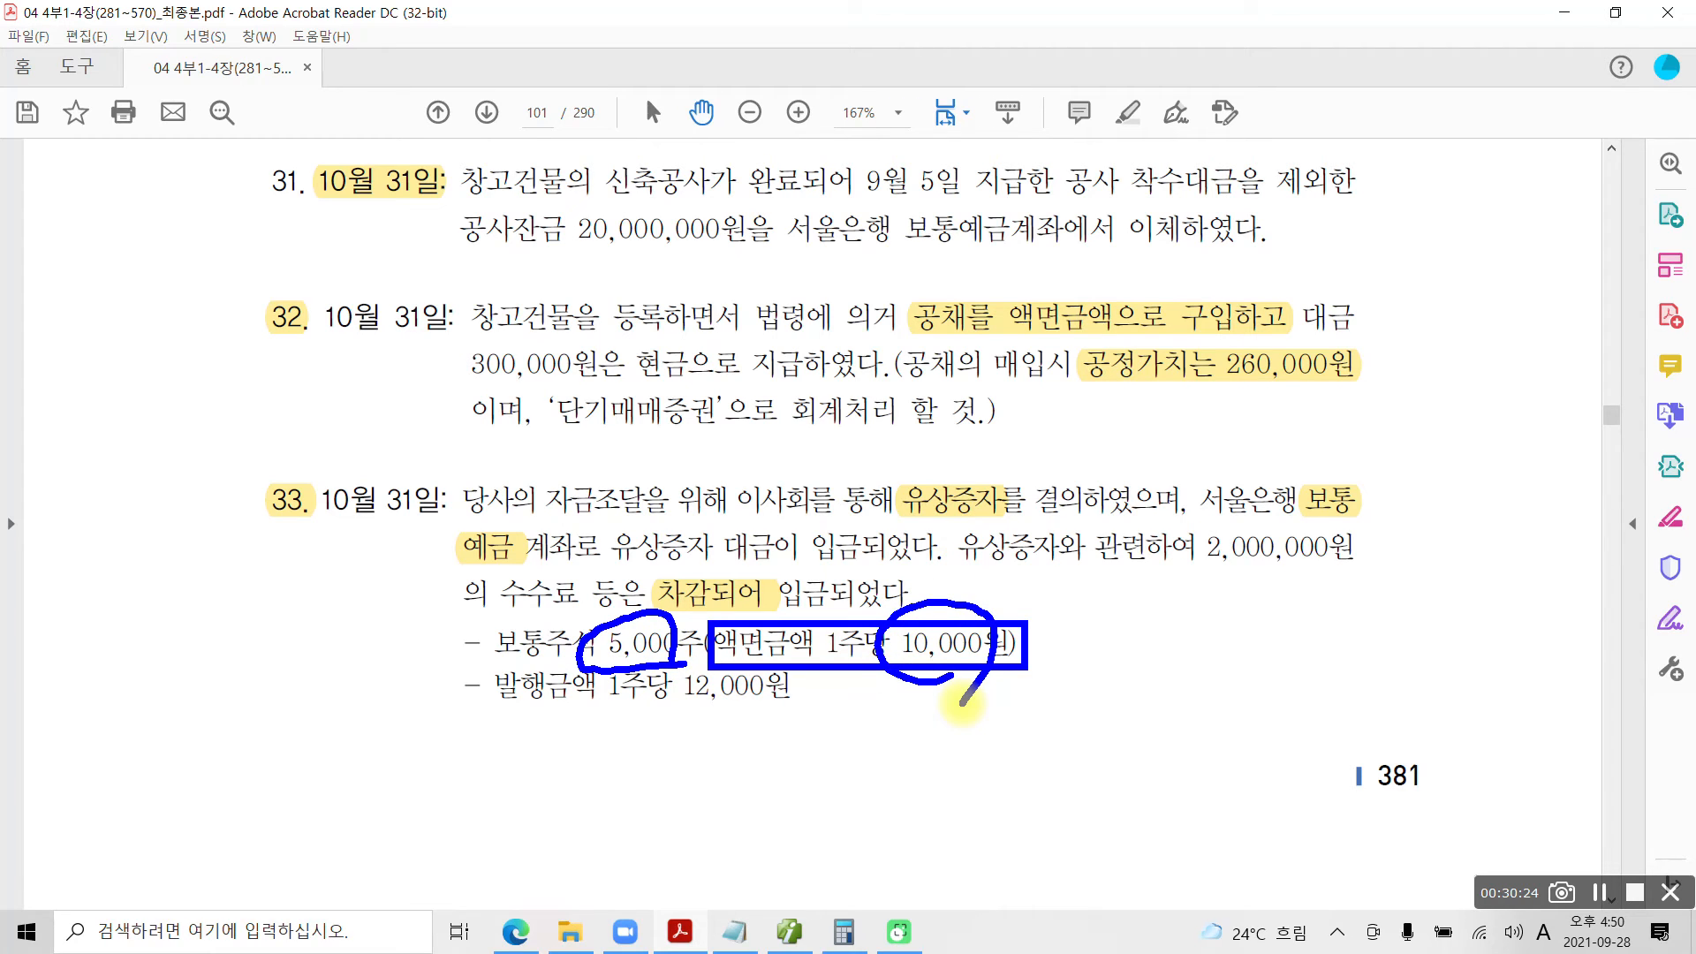
Handwrite 대) 자본금 50,000,- beside problem 33 and 차) 보통예금 58,000,- beneath it.
mouse_move(1129, 643)
mouse_down()
mouse_move(1202, 698)
mouse_move(1290, 618)
mouse_move(1272, 658)
mouse_move(1303, 694)
mouse_move(1334, 640)
mouse_move(1399, 671)
mouse_move(1378, 693)
mouse_move(1435, 624)
mouse_move(1400, 672)
mouse_move(1414, 682)
mouse_move(1468, 618)
mouse_move(1542, 675)
mouse_move(1624, 654)
mouse_move(1628, 715)
mouse_up()
drag(1644, 664, 1668, 664)
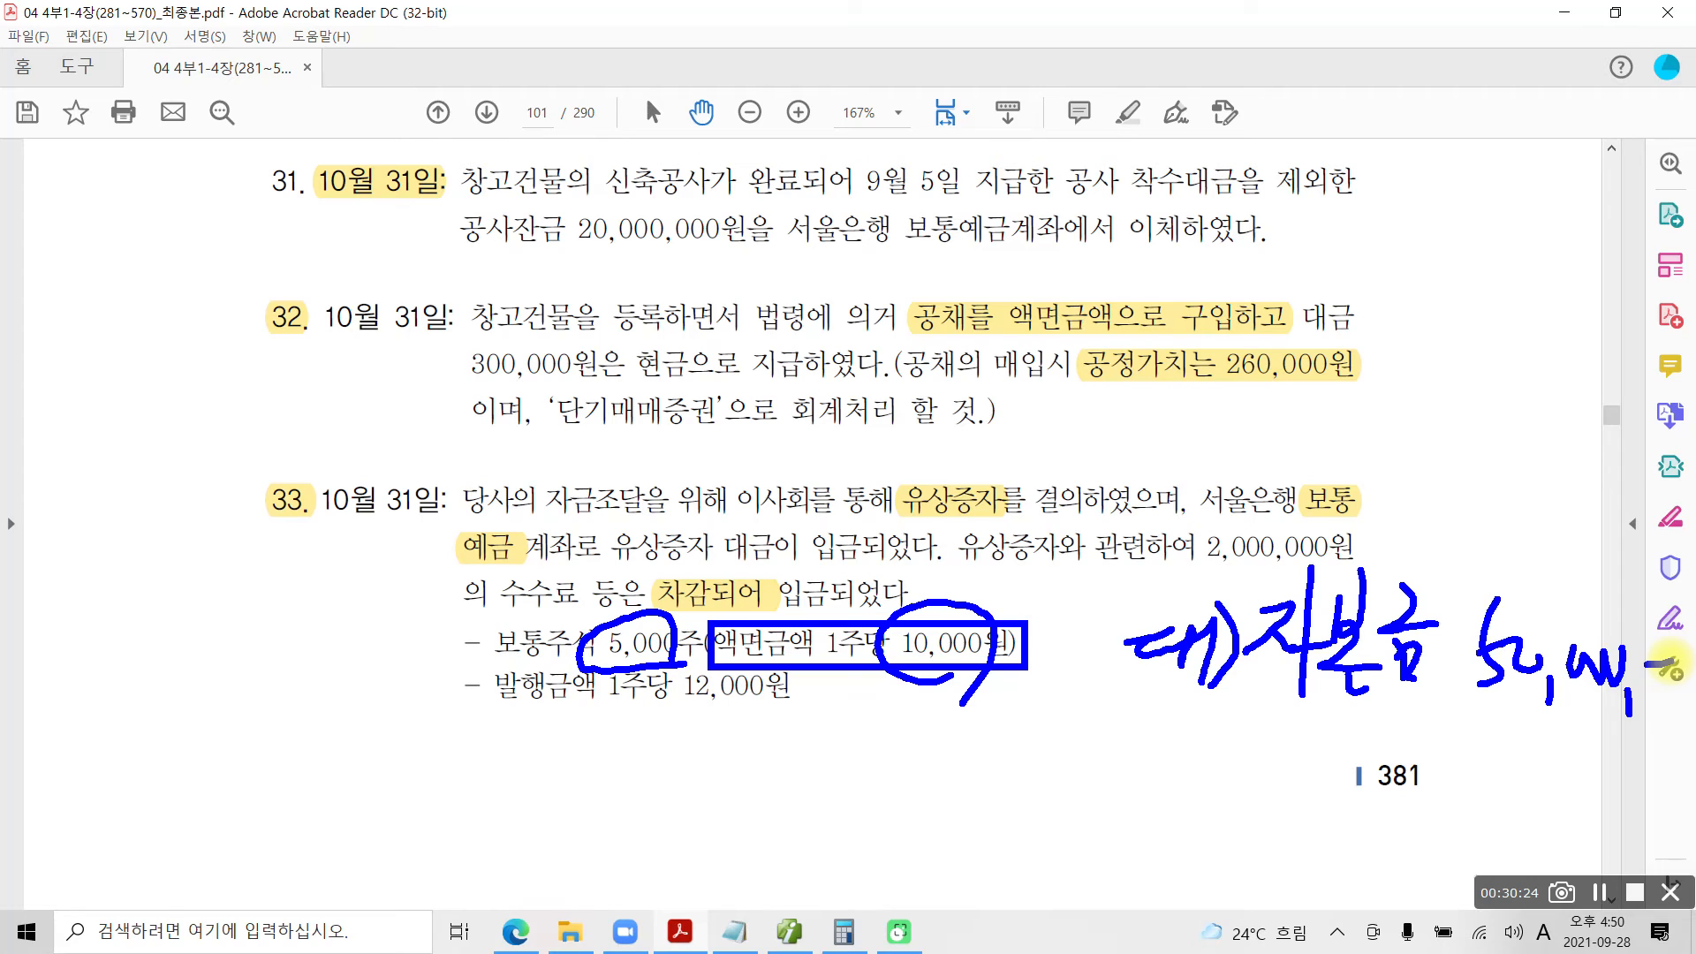
drag(285, 693, 343, 799)
mouse_move(415, 689)
mouse_down()
mouse_move(433, 746)
mouse_move(510, 761)
mouse_move(558, 749)
mouse_move(618, 689)
mouse_move(658, 795)
mouse_move(649, 821)
mouse_move(723, 723)
mouse_move(692, 757)
mouse_move(840, 719)
mouse_move(910, 733)
mouse_move(954, 702)
mouse_move(1002, 720)
mouse_up()
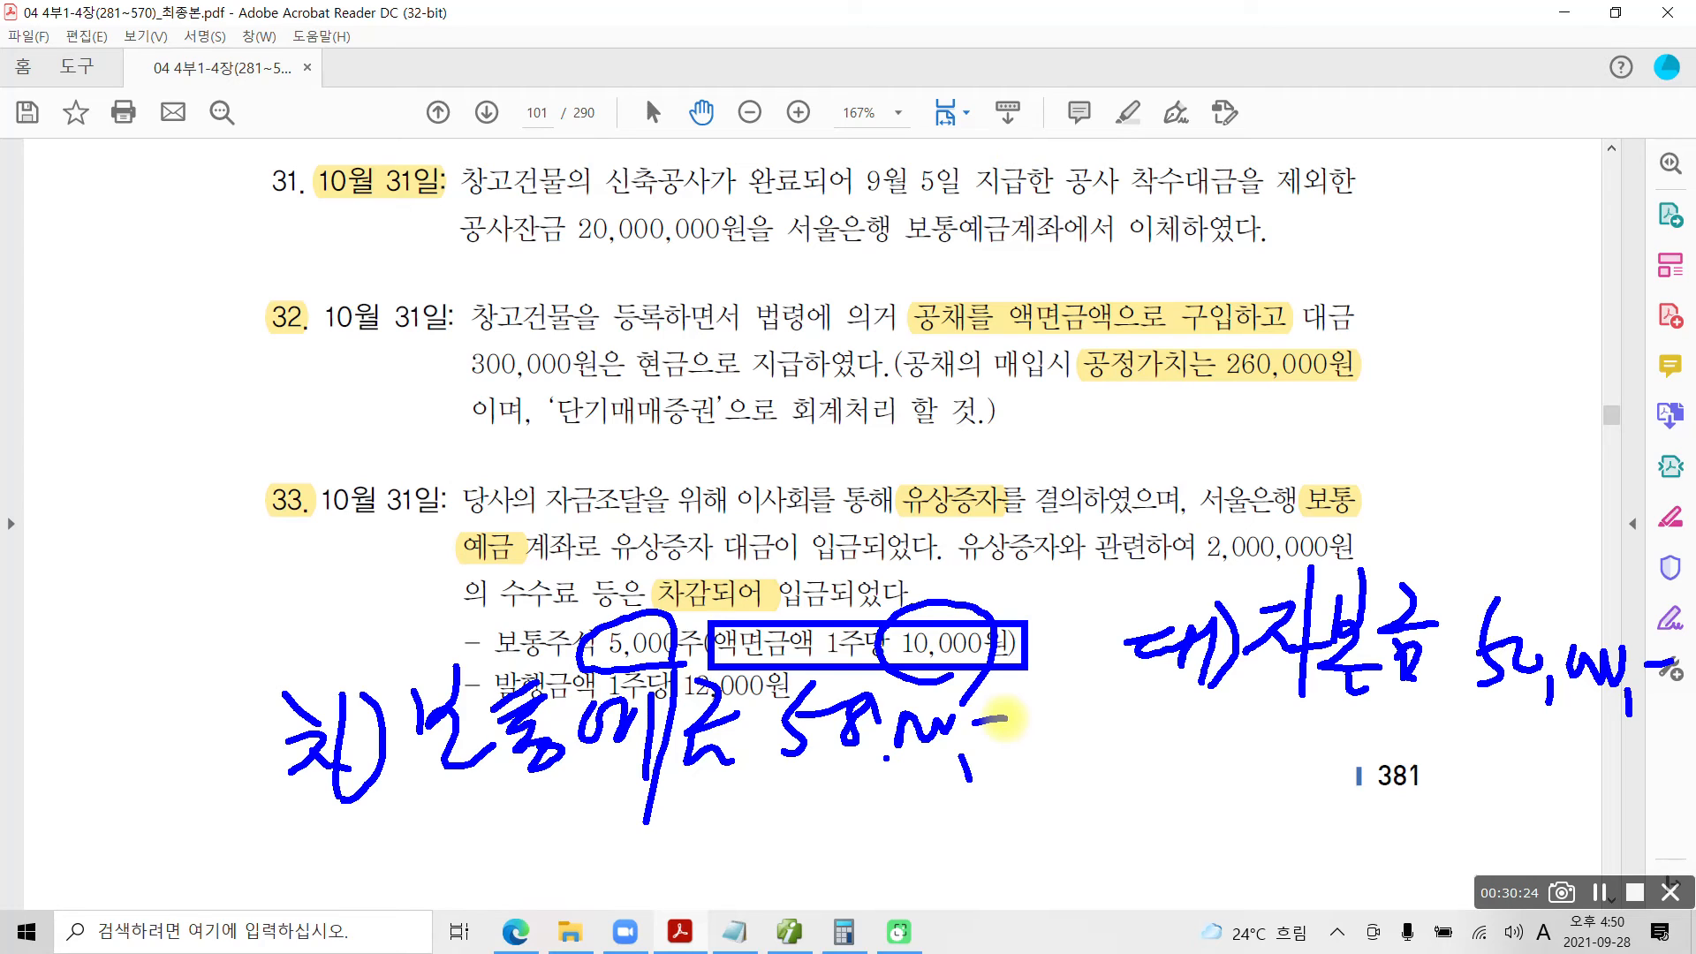
Handwrite 주식발행초과금 with 8,000,000 under the 자본금 note.
mouse_move(1541, 733)
mouse_down()
mouse_move(1512, 795)
mouse_move(1541, 742)
mouse_move(1573, 787)
mouse_move(1599, 791)
mouse_move(1613, 839)
mouse_move(1641, 786)
mouse_move(1665, 795)
mouse_move(1673, 777)
mouse_up()
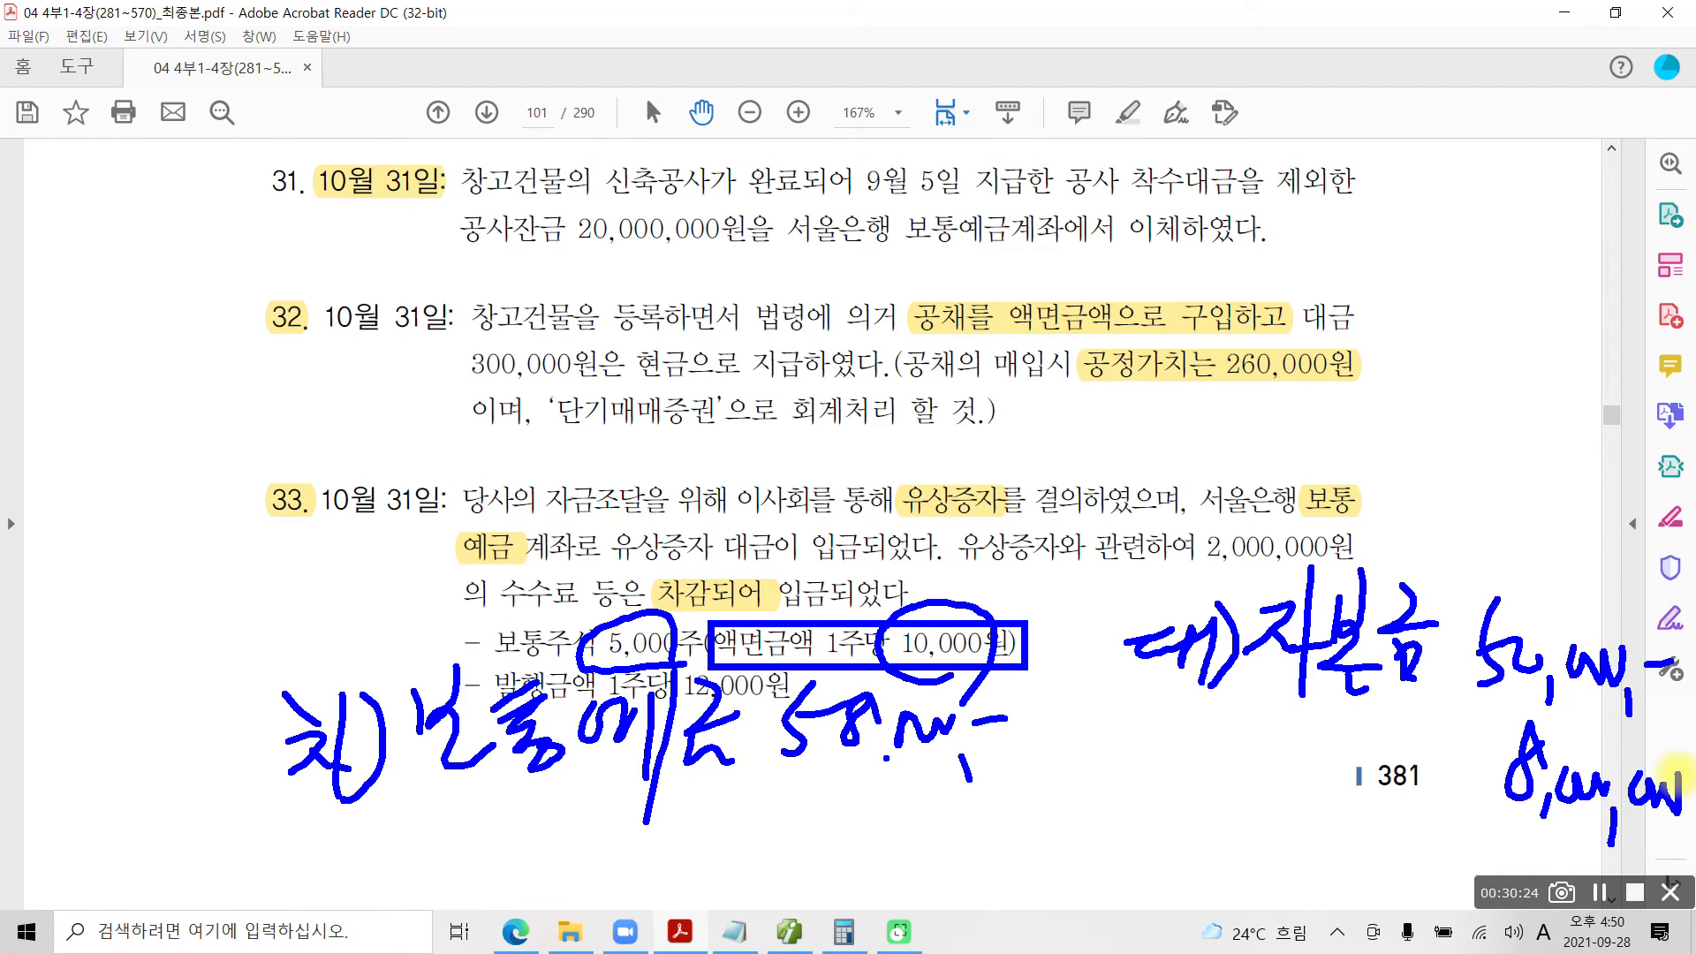
mouse_move(1140, 707)
mouse_down()
mouse_move(1174, 717)
mouse_move(1159, 743)
mouse_up()
mouse_move(1175, 720)
mouse_down()
mouse_move(1204, 743)
mouse_move(1171, 801)
mouse_up()
mouse_move(1214, 719)
mouse_down()
mouse_move(1193, 753)
mouse_move(1228, 767)
mouse_up()
drag(1198, 784, 1219, 807)
mouse_move(1244, 730)
mouse_down()
mouse_move(1244, 769)
mouse_move(1268, 749)
mouse_move(1269, 769)
mouse_up()
mouse_move(1294, 694)
mouse_down()
mouse_move(1333, 730)
mouse_move(1313, 813)
mouse_up()
mouse_move(1316, 707)
mouse_down()
mouse_move(1357, 740)
mouse_move(1351, 768)
mouse_up()
drag(1380, 697, 1376, 762)
drag(1373, 769, 1369, 795)
drag(1250, 800, 1285, 821)
drag(1261, 825, 1235, 857)
mouse_move(1259, 839)
mouse_down()
mouse_move(1285, 853)
mouse_move(1264, 866)
mouse_up()
mouse_move(1233, 879)
mouse_down()
mouse_move(1322, 855)
mouse_move(1343, 883)
mouse_move(1393, 863)
mouse_move(1429, 879)
mouse_up()
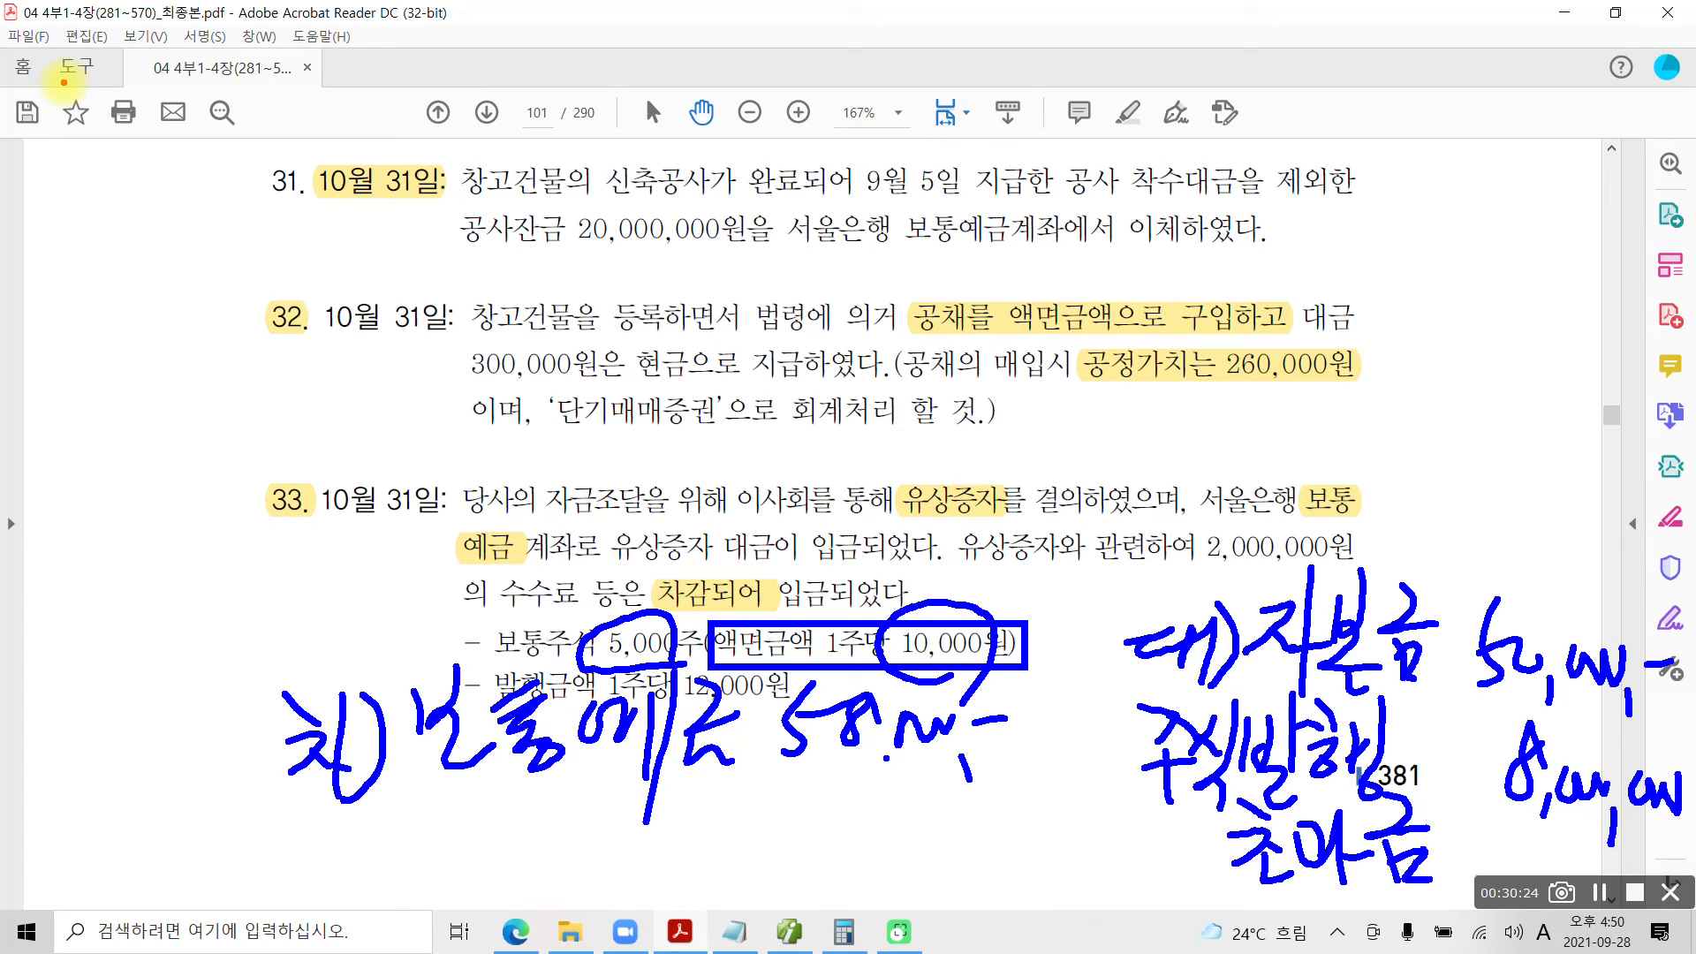
Underline 수수료 and 2,000,000원 in problem 33, then clear all the pen marks from the page.
drag(486, 608, 590, 604)
drag(1168, 570, 1373, 576)
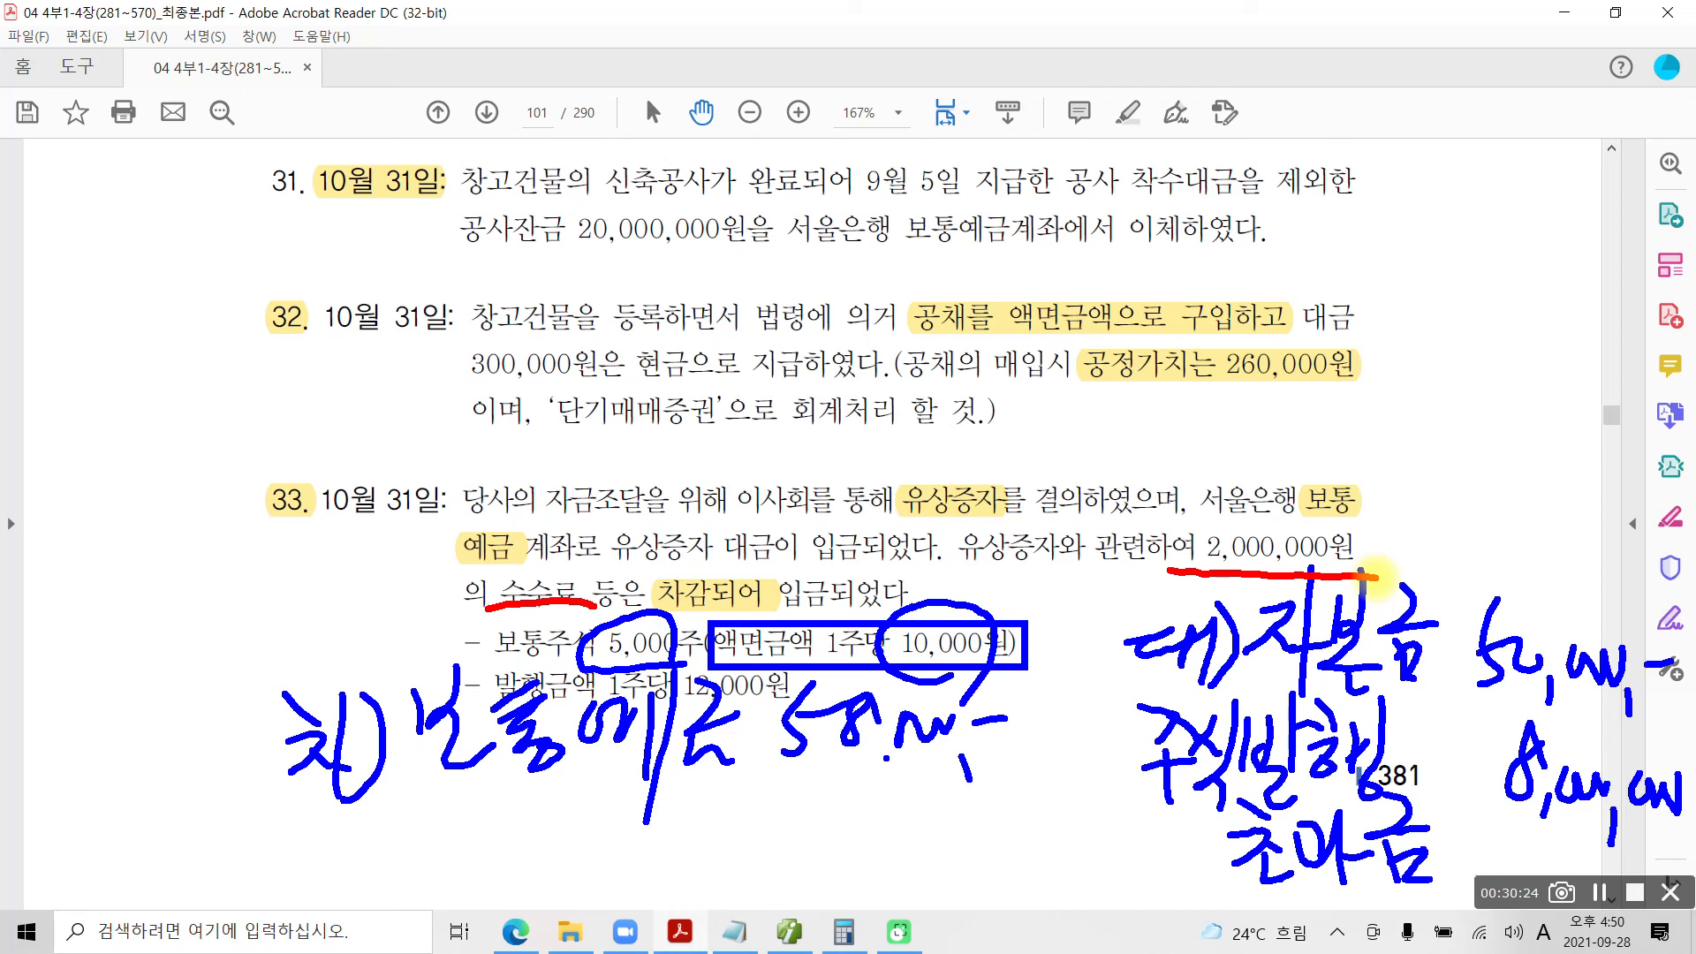
mouse_move(186, 484)
mouse_down()
mouse_move(124, 499)
mouse_move(168, 543)
mouse_move(181, 507)
mouse_up()
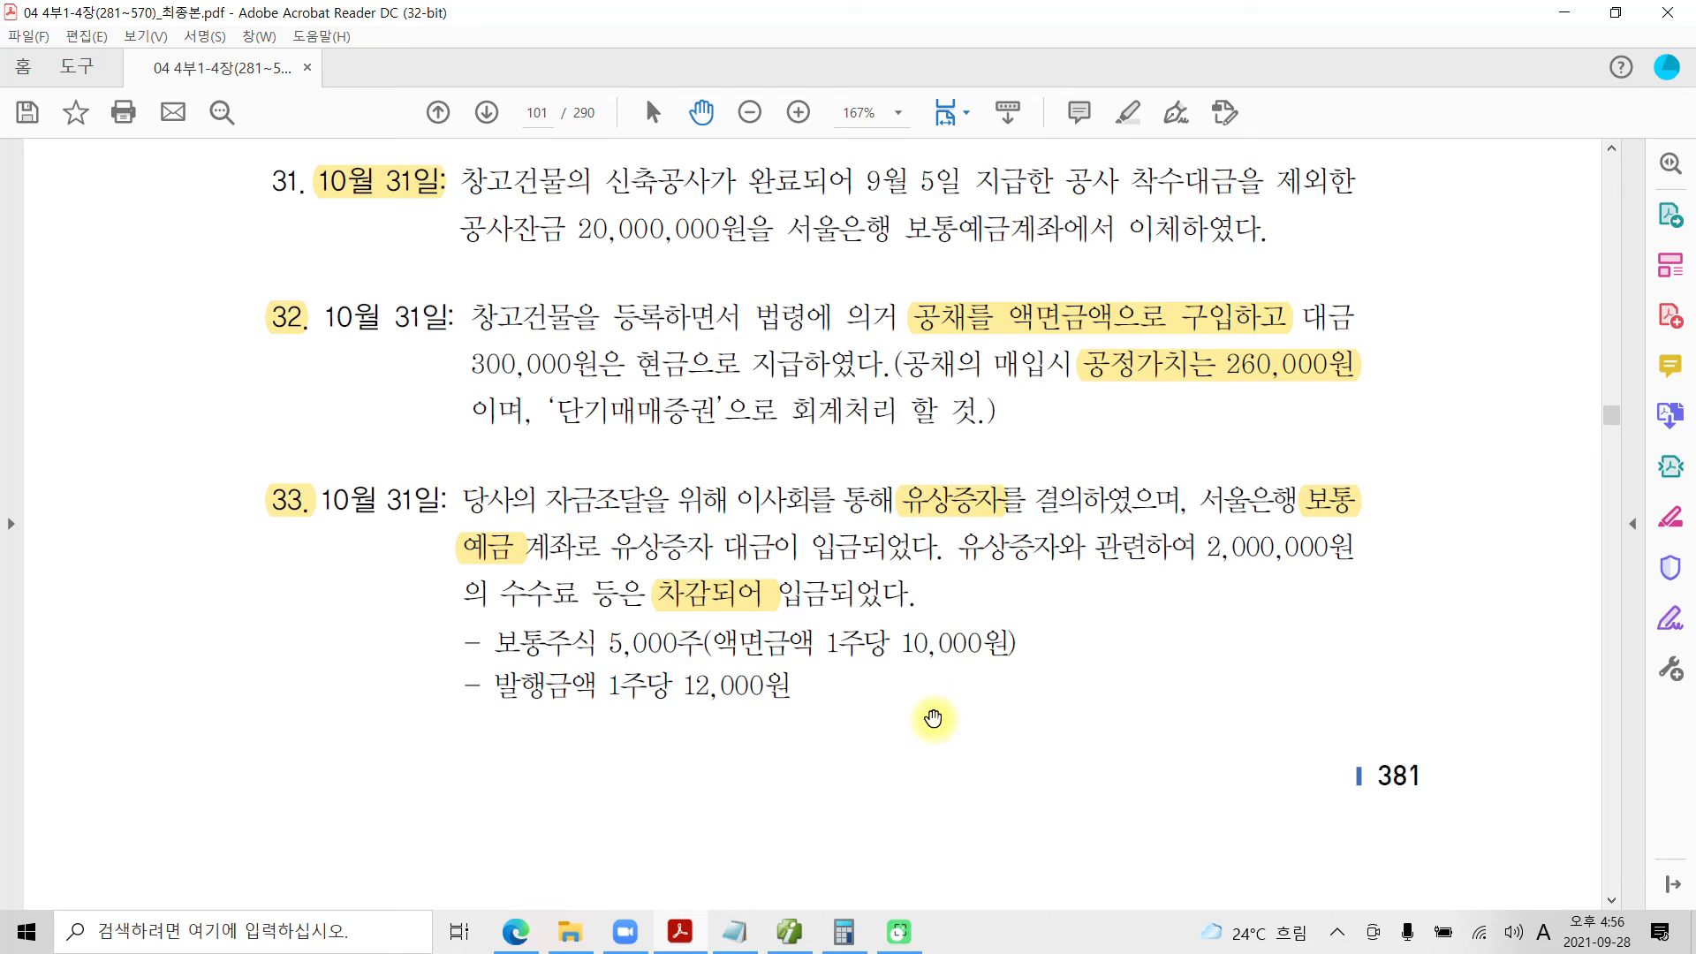
Switch to 더존 iPlus and start a 차변 line for 31 October with account 103 보통예금.
scroll(795, 715, down, 1)
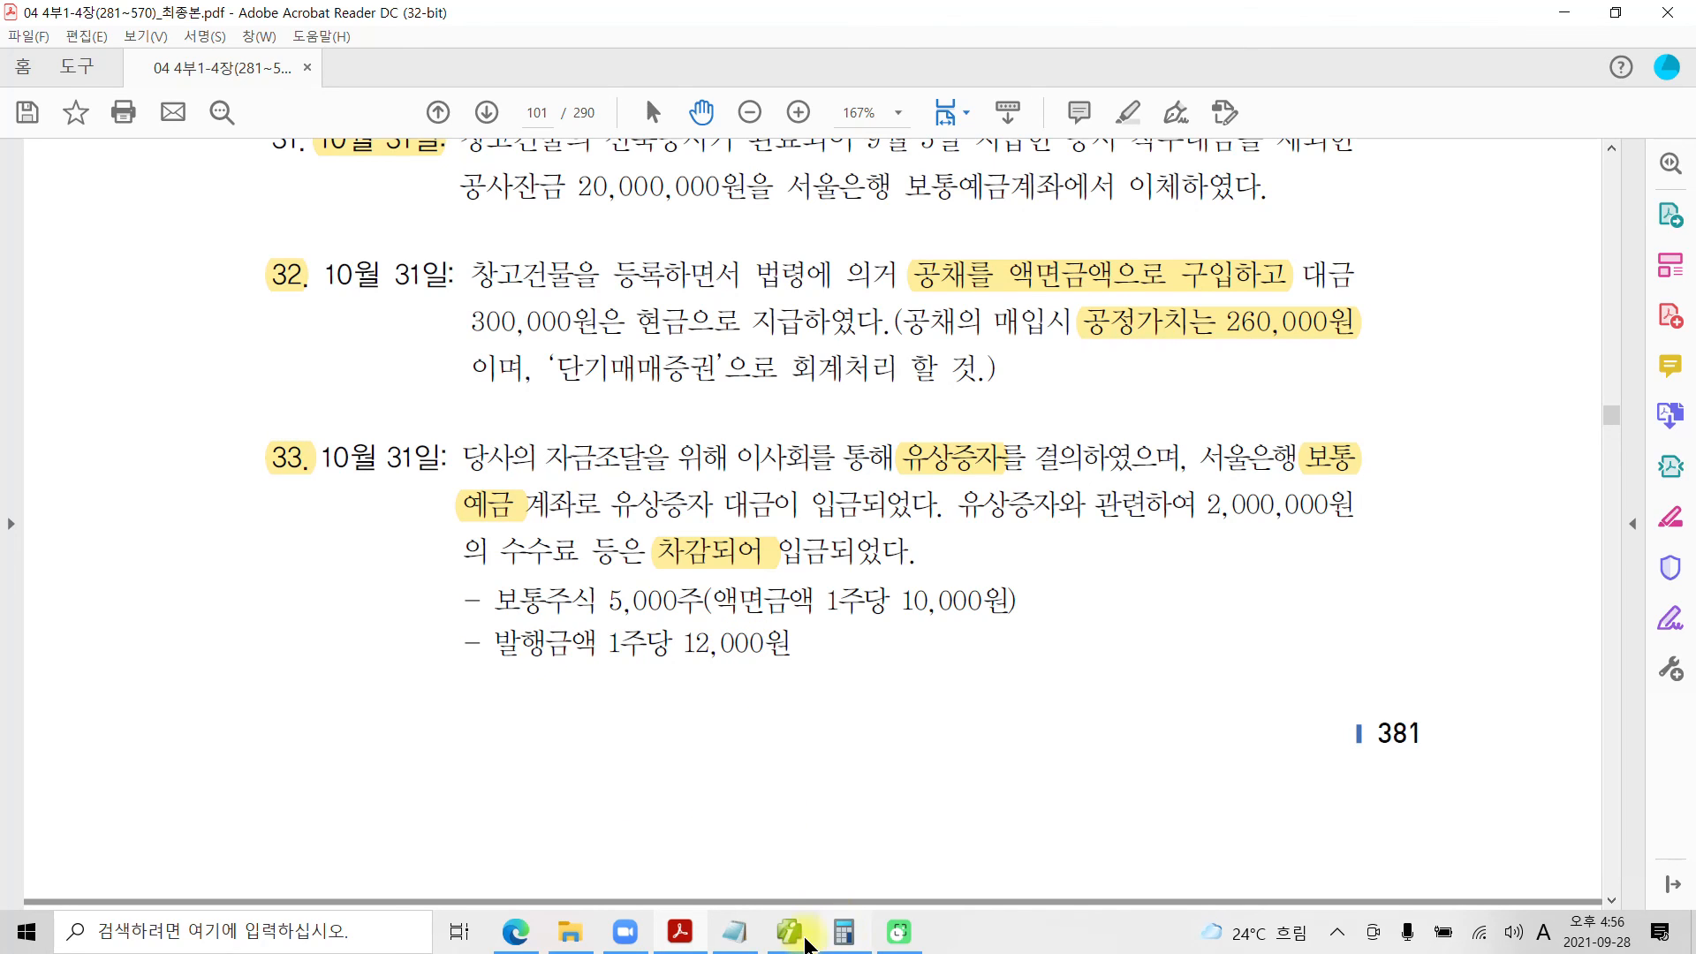
click(789, 932)
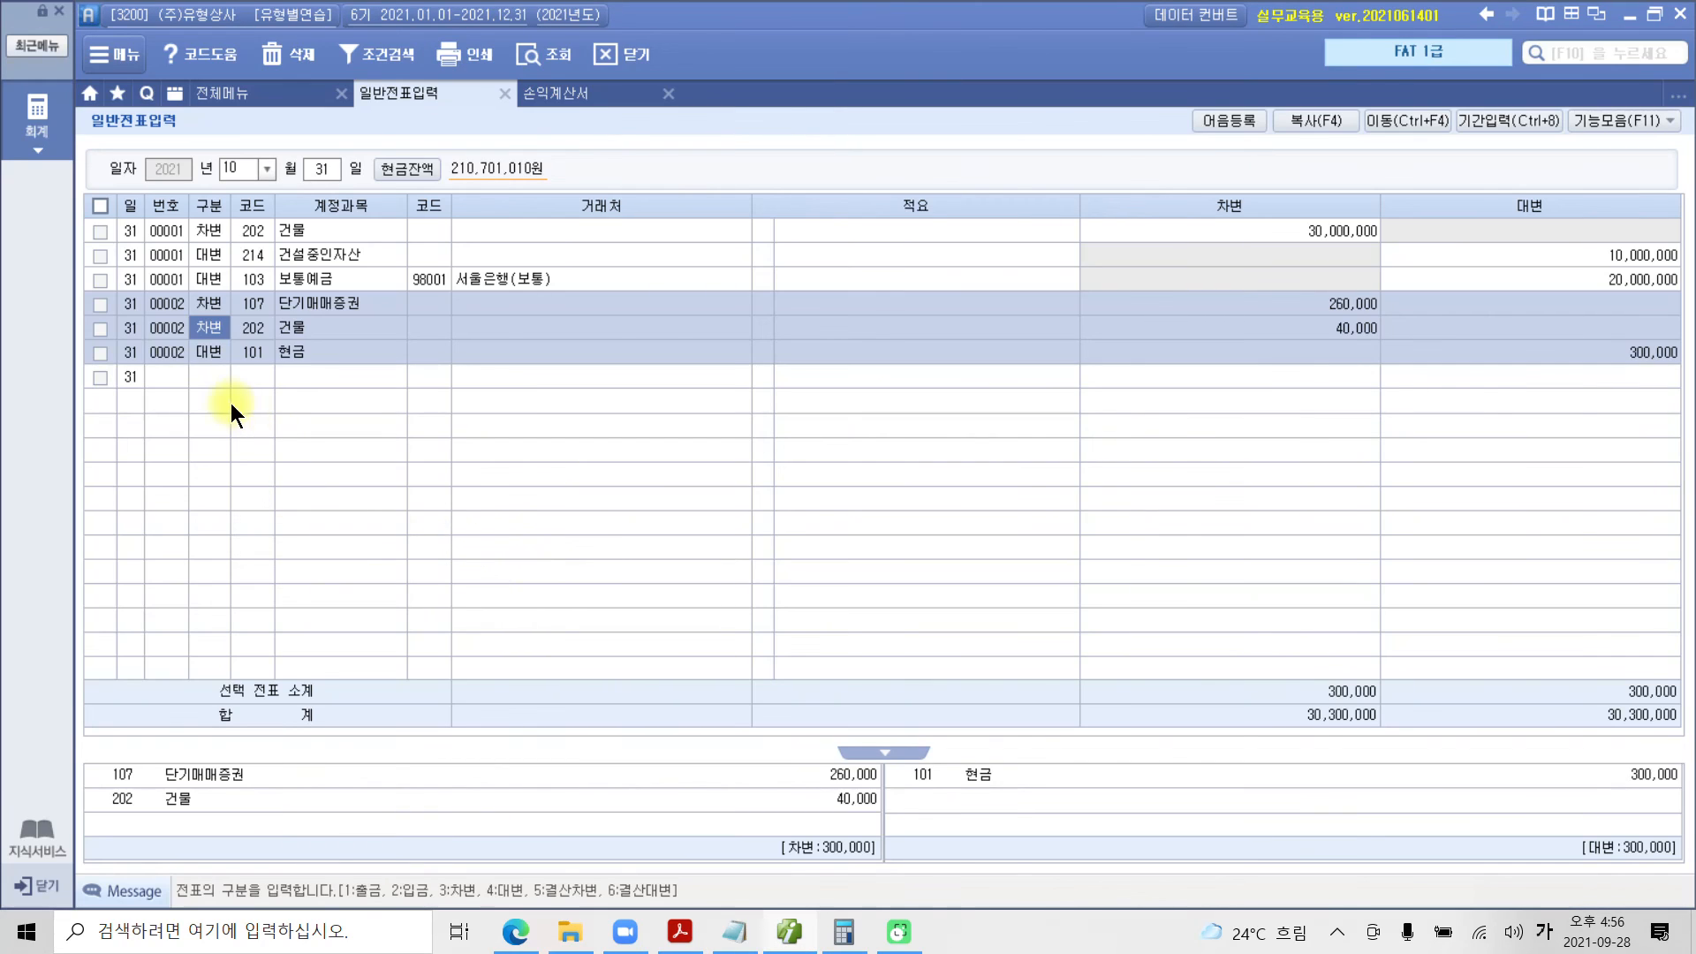
click(211, 382)
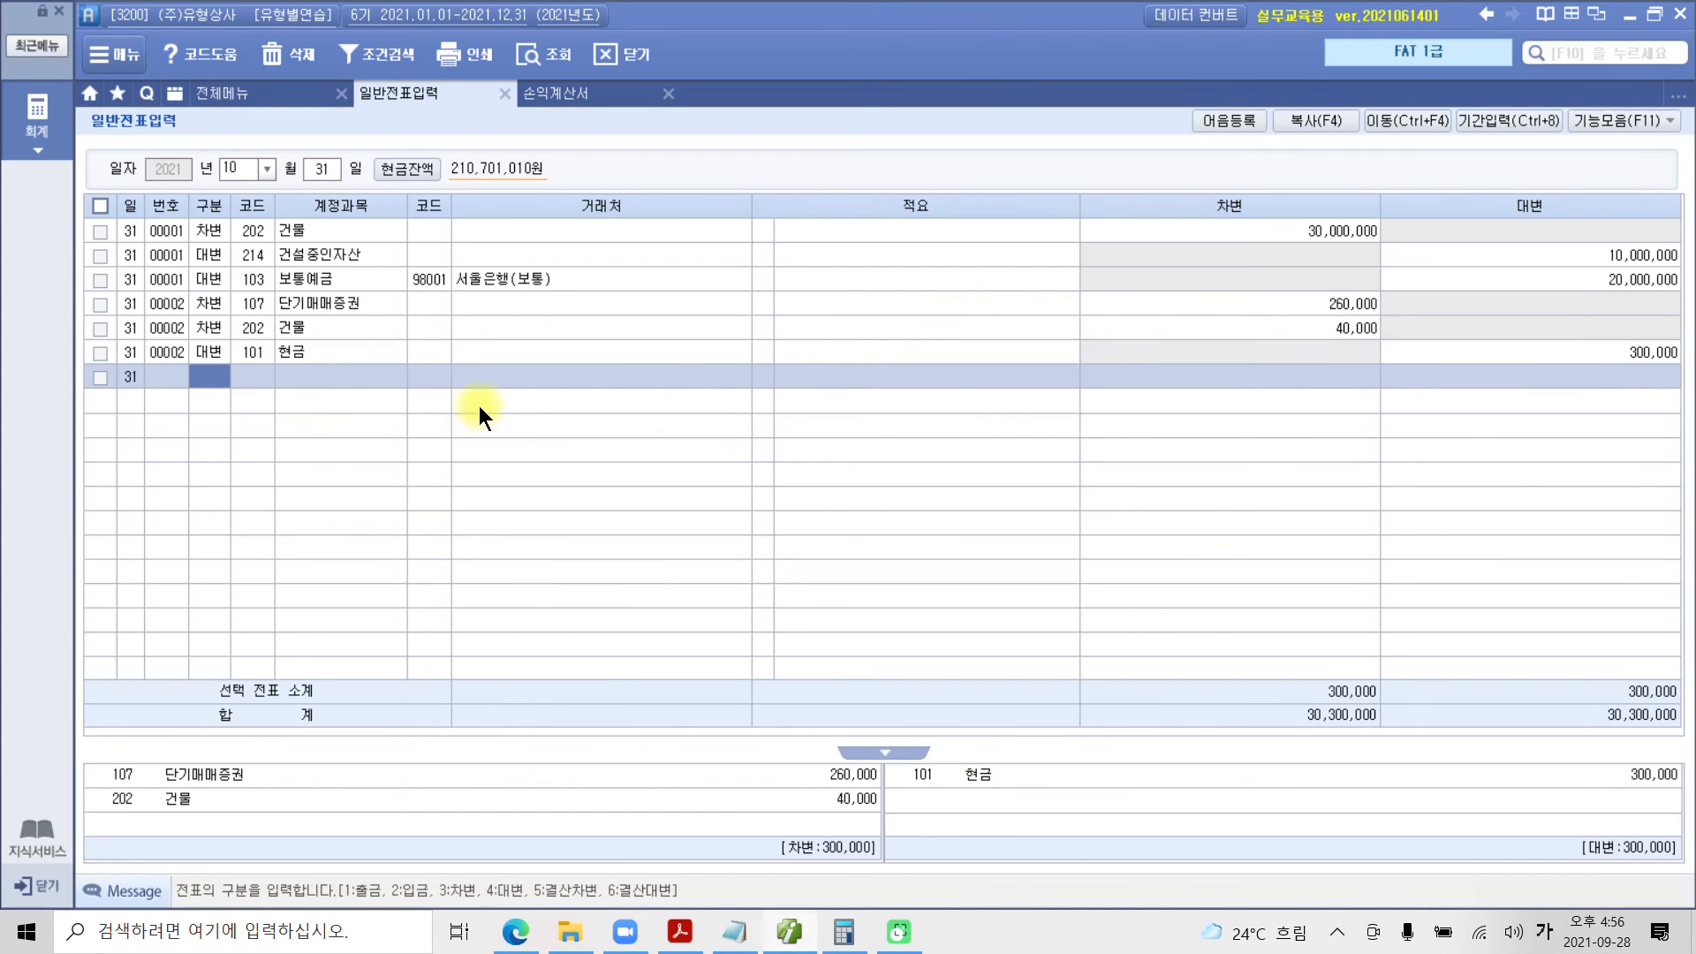
text(3103)
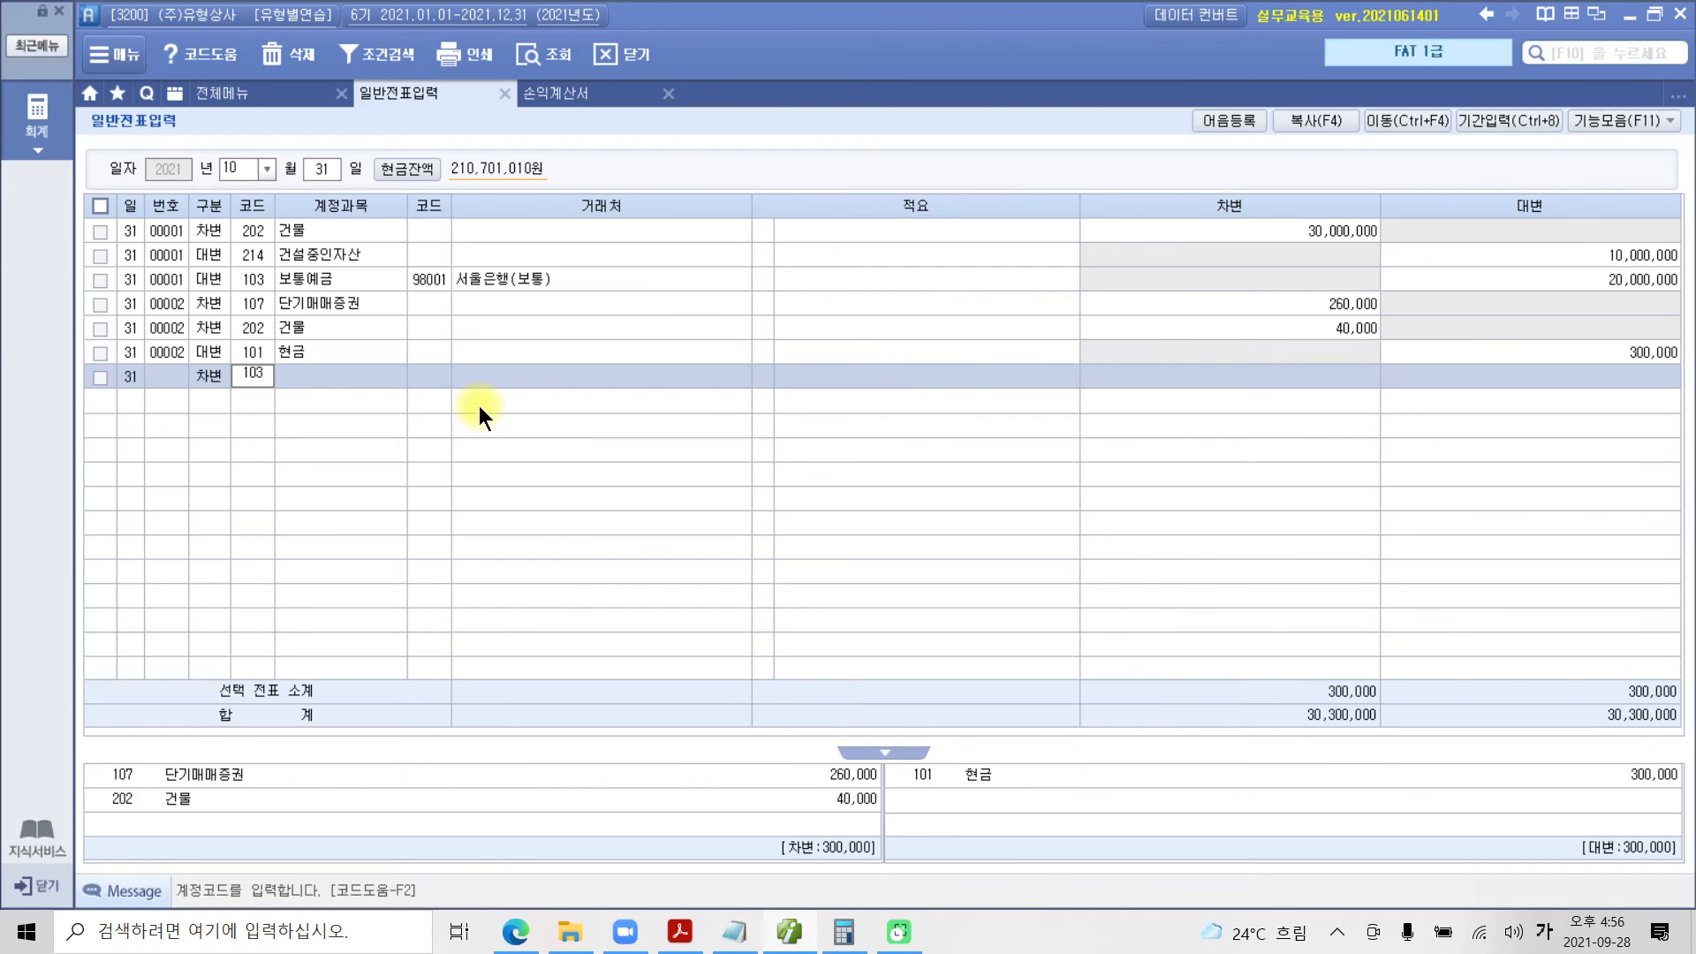
key(Return)
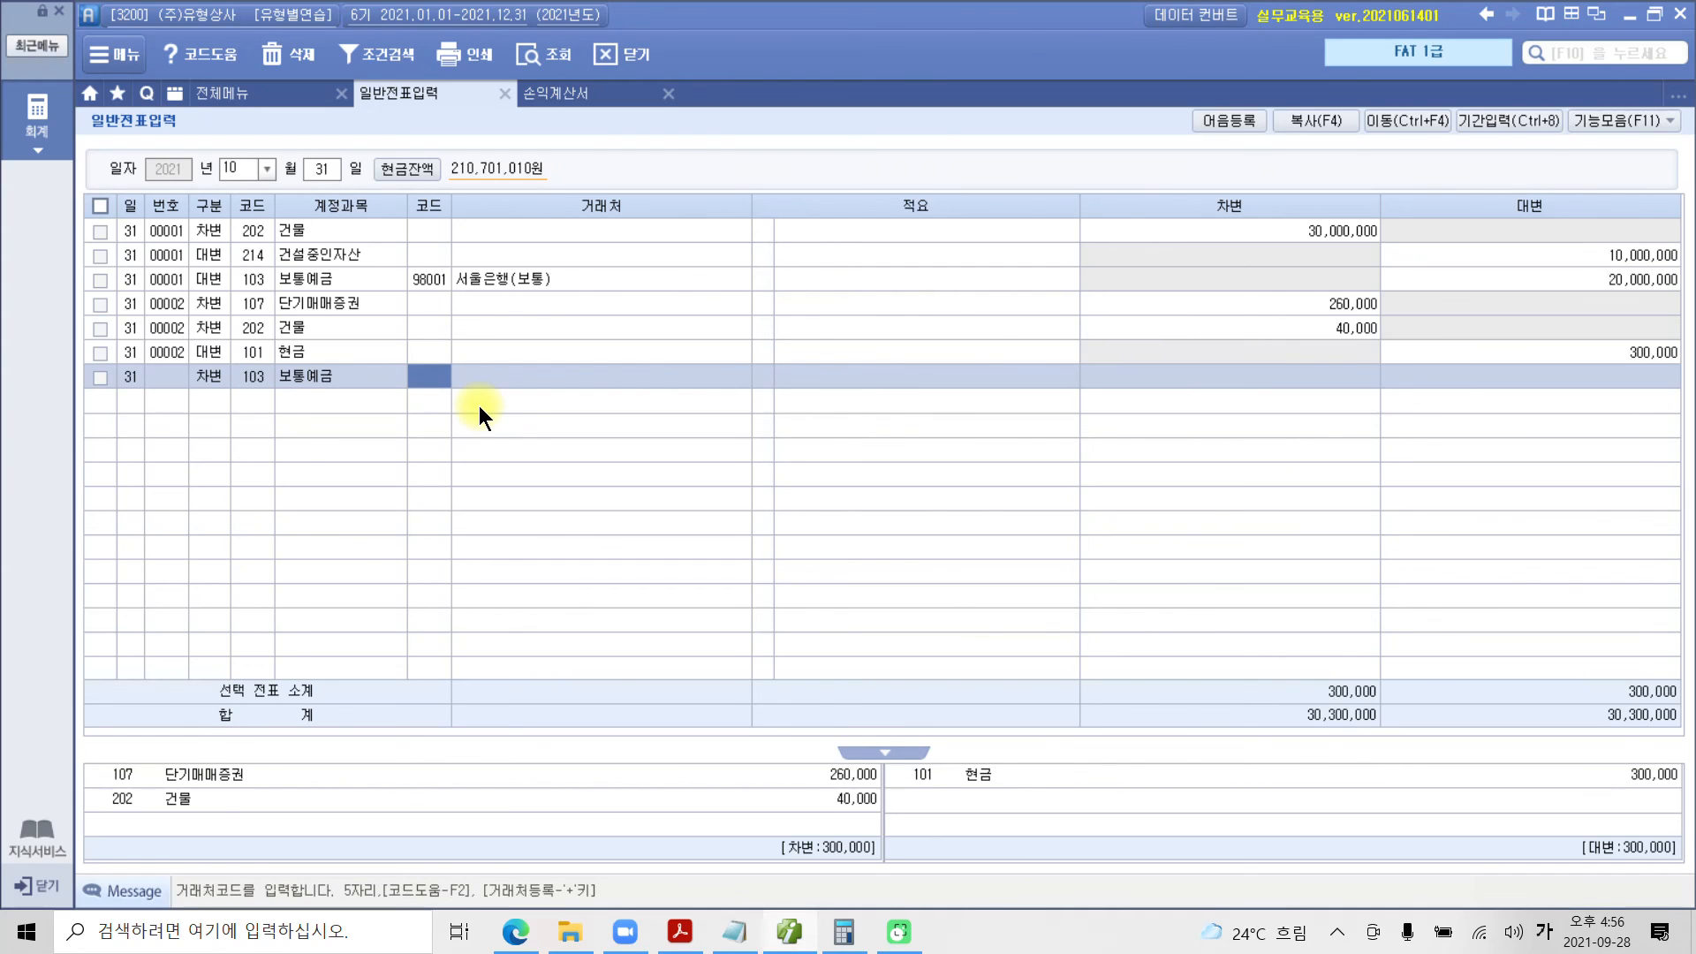
Set the 보통예금 line's 거래처 to 98001 서울은행(보통) and its debit amount to 58,000,000.
text(시)
text(울)
key(Return)
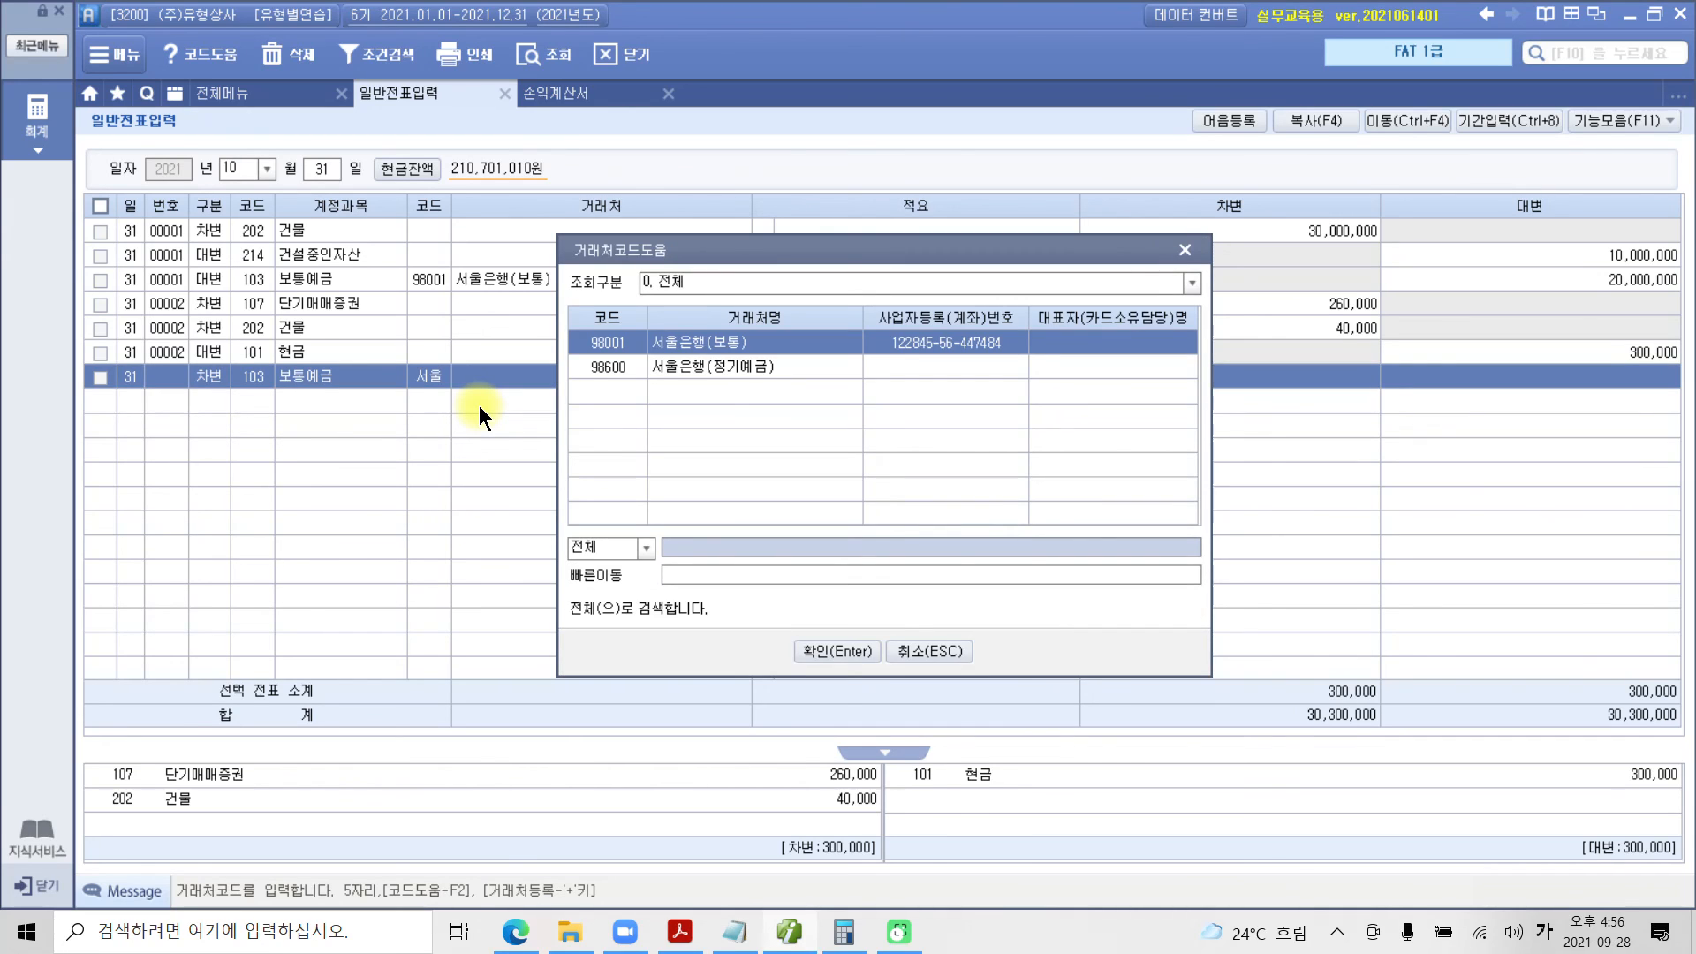
key(Return)
key(Return)
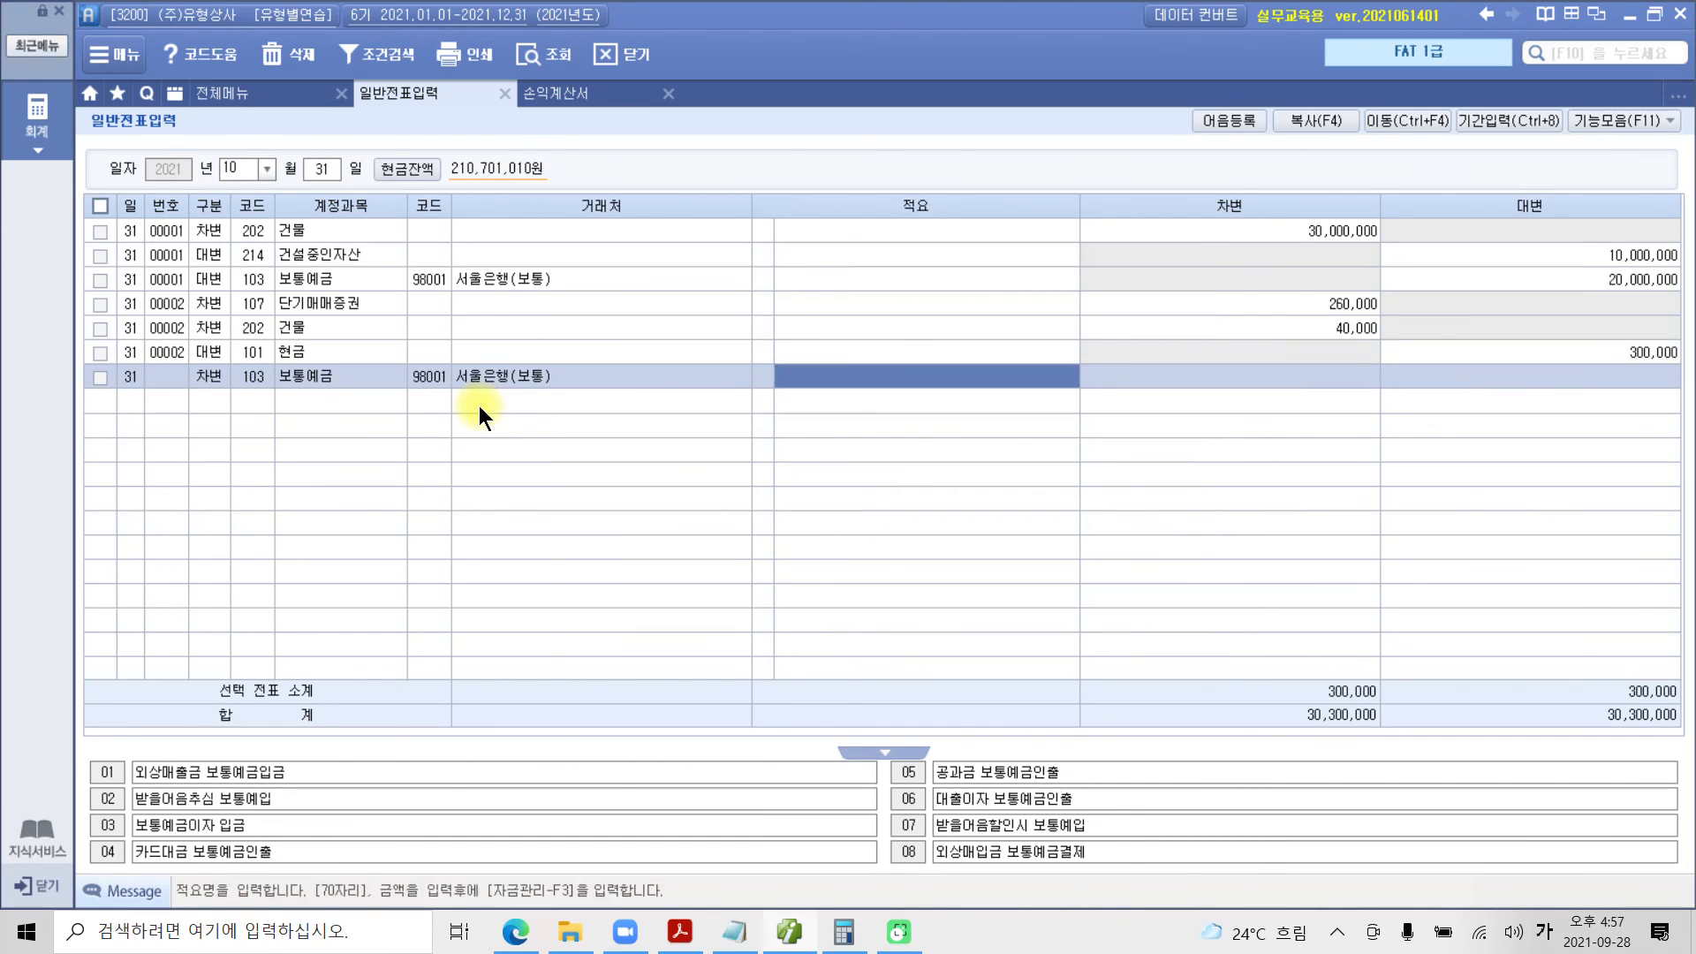
key(Return)
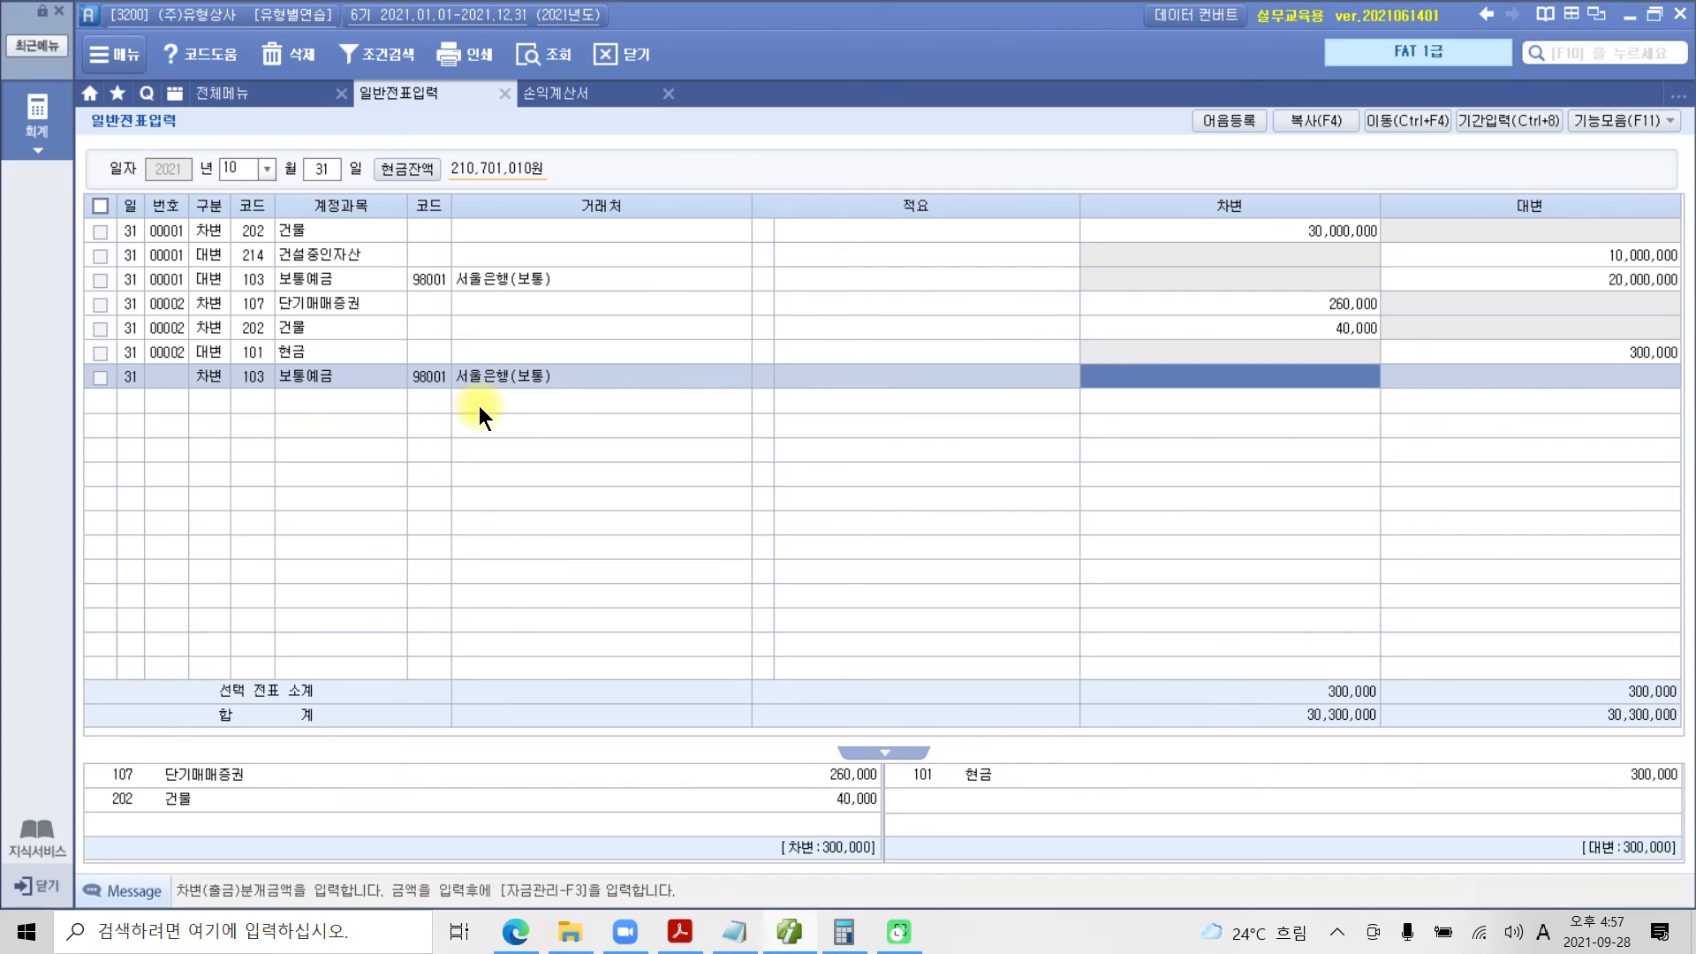
text(58000000)
key(Return)
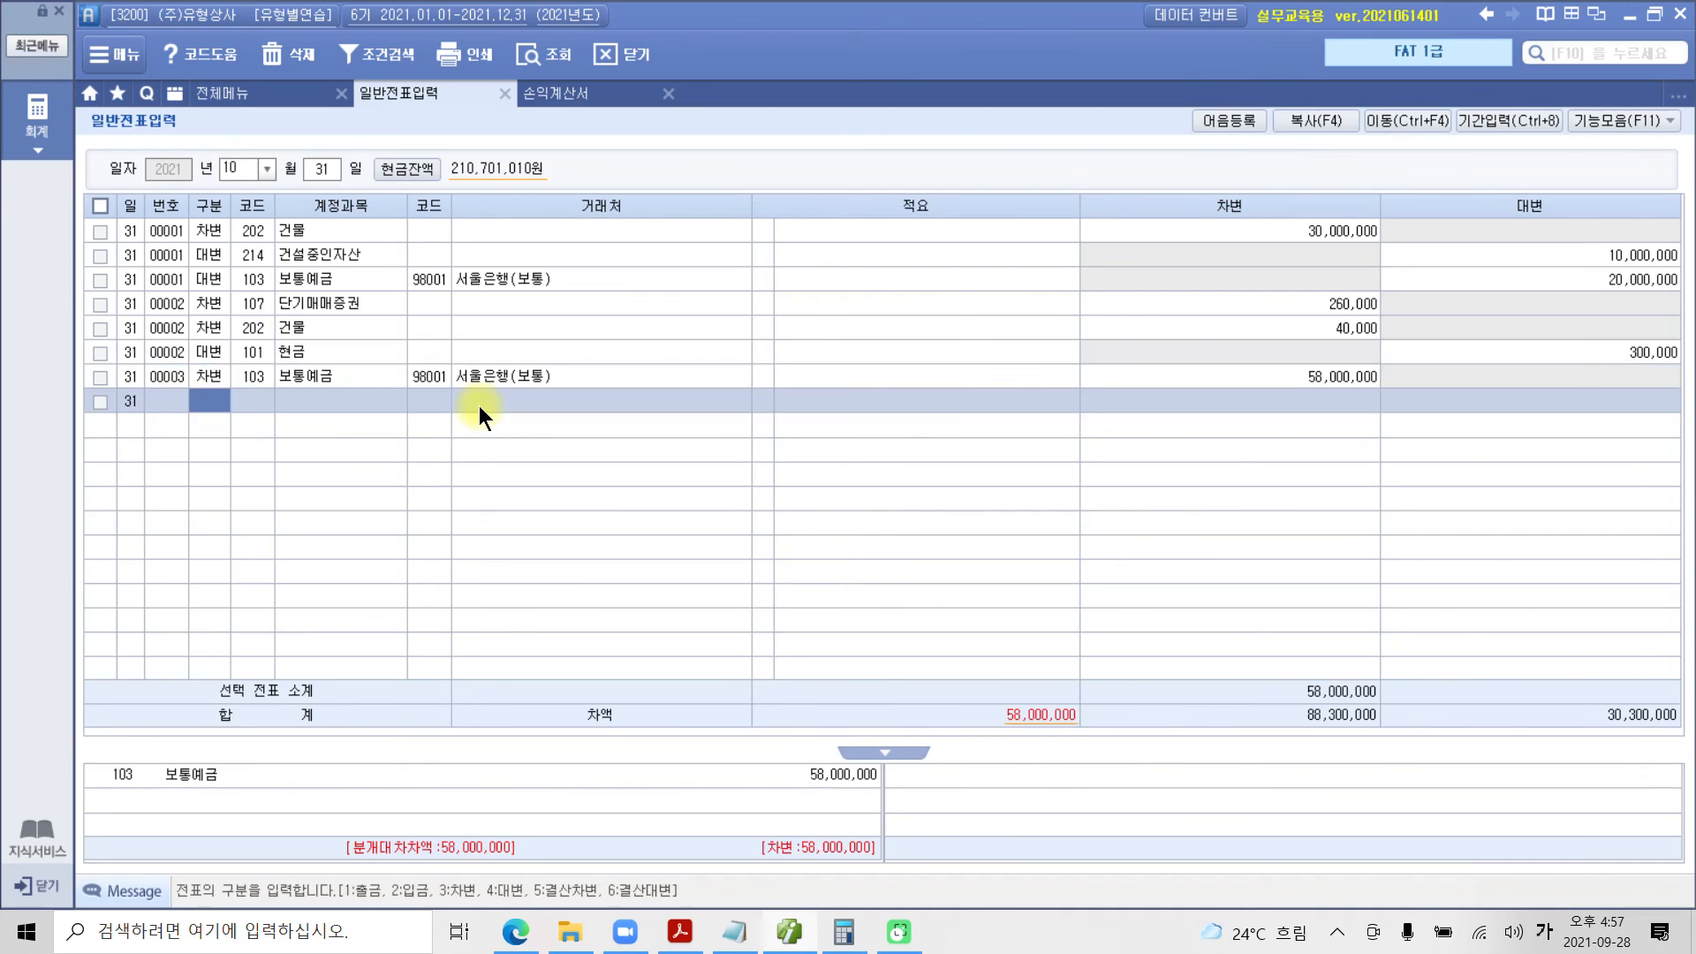
Add a 대변 line with account 331 자본금 and a credit amount of 50,000,000.
text(4)
key(Return)
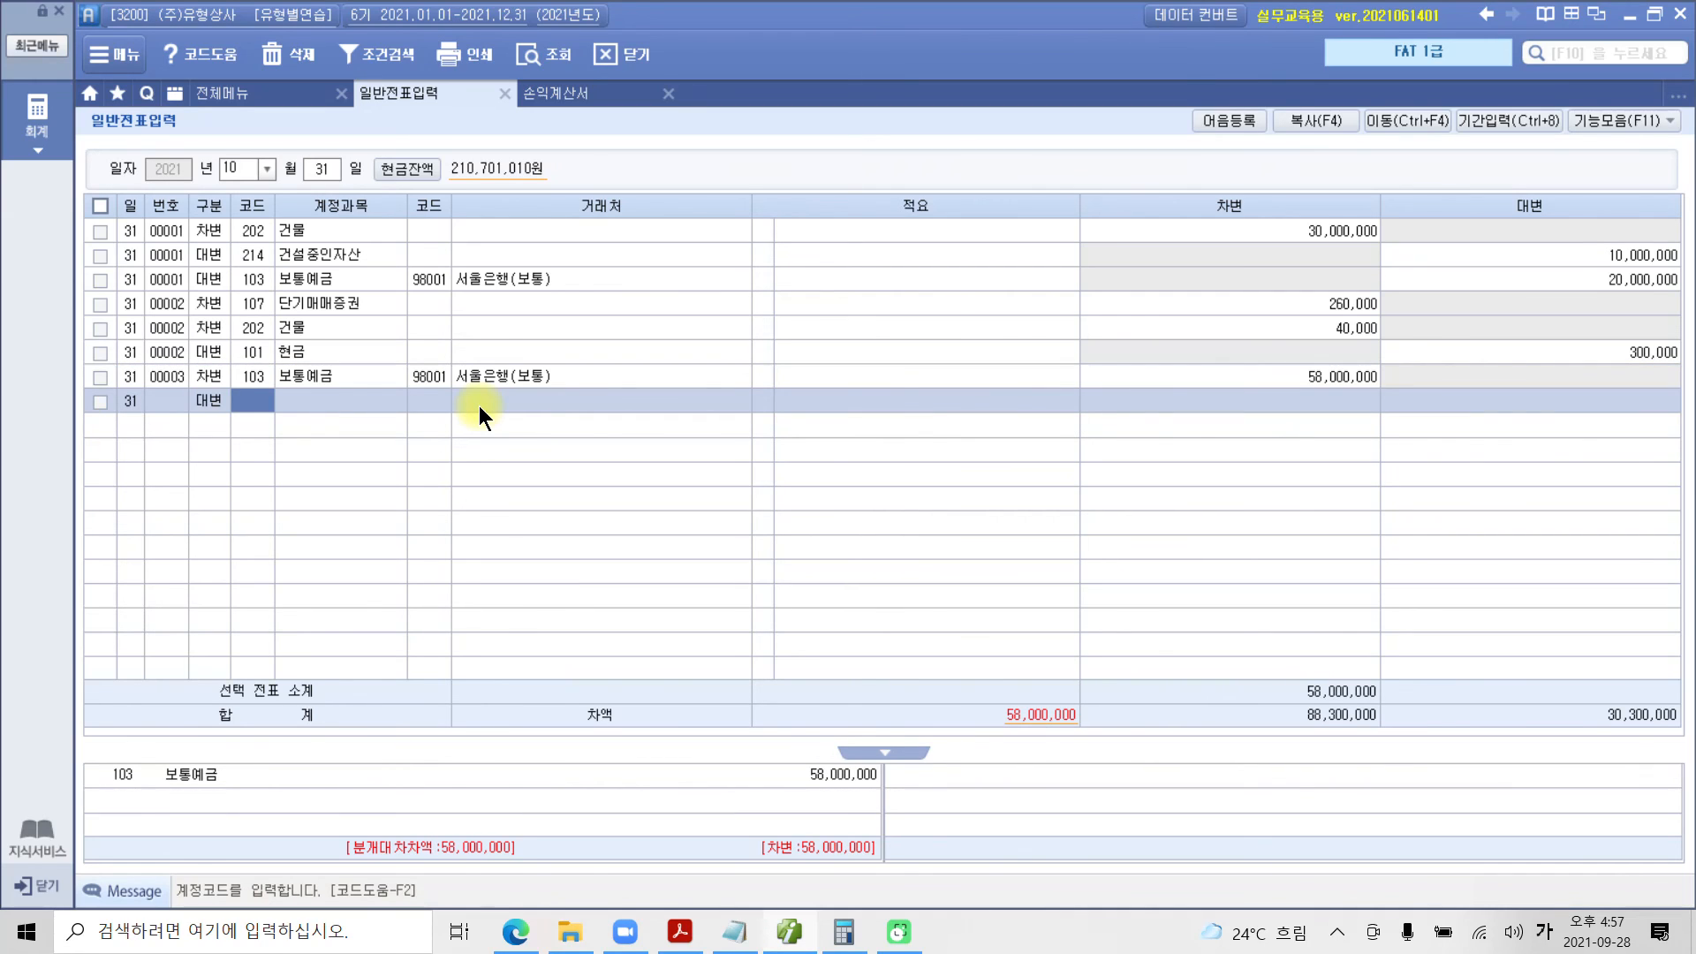
text(자본)
key(Return)
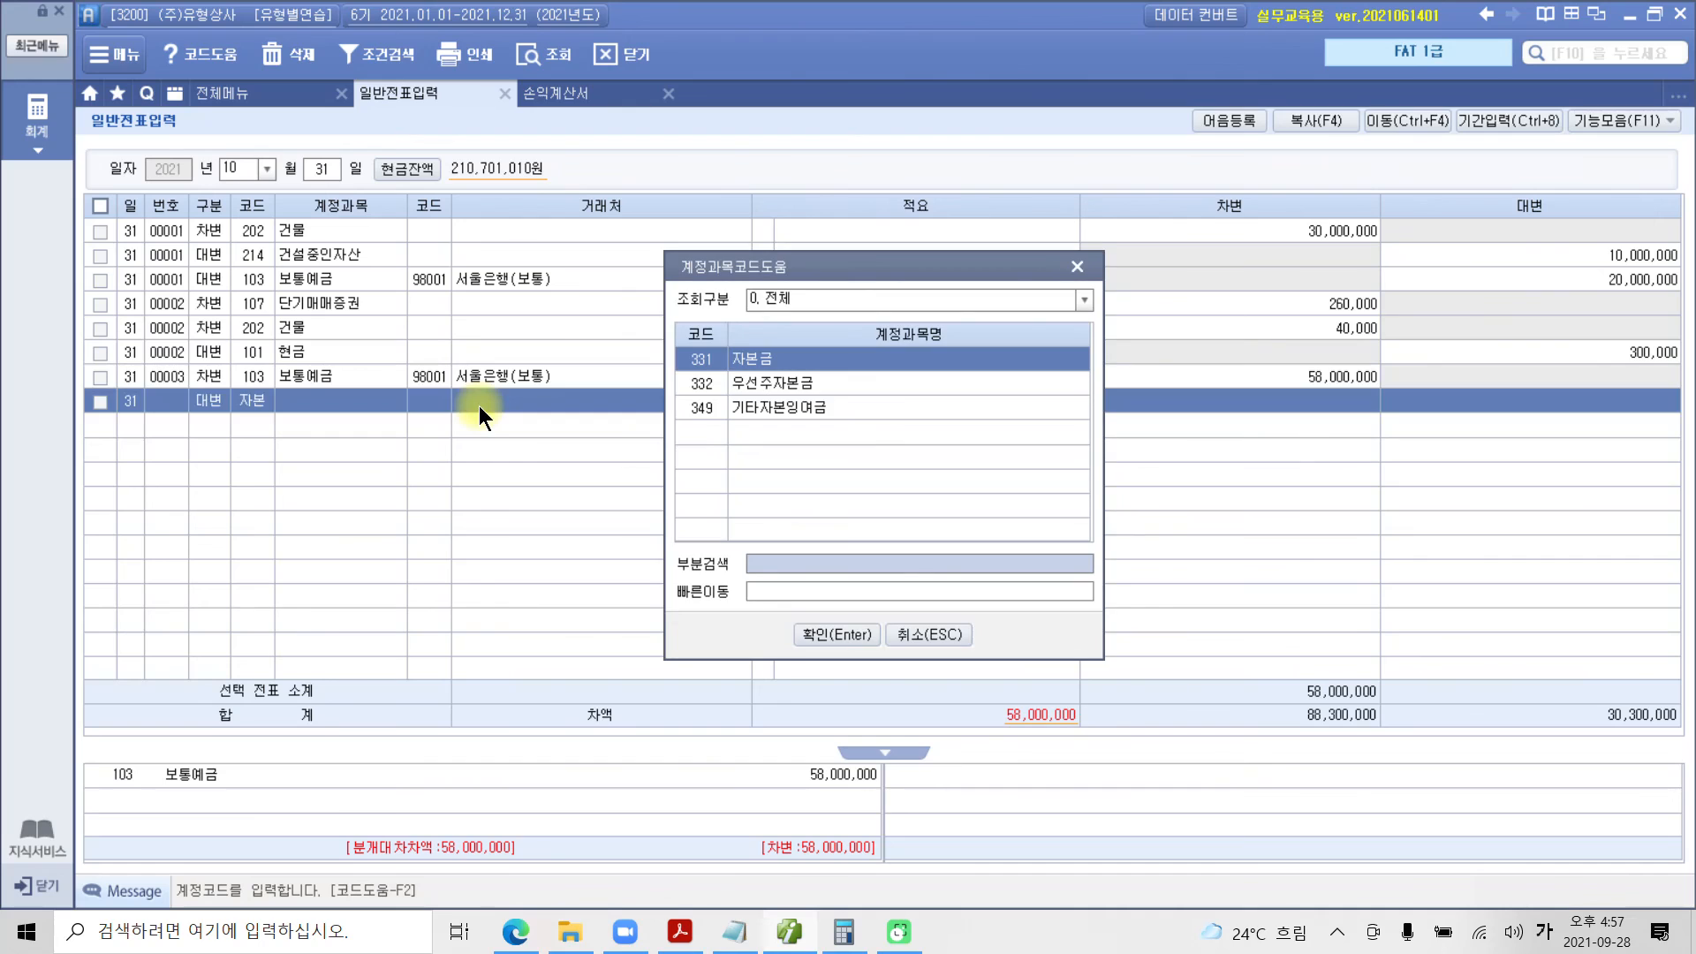
key(Return)
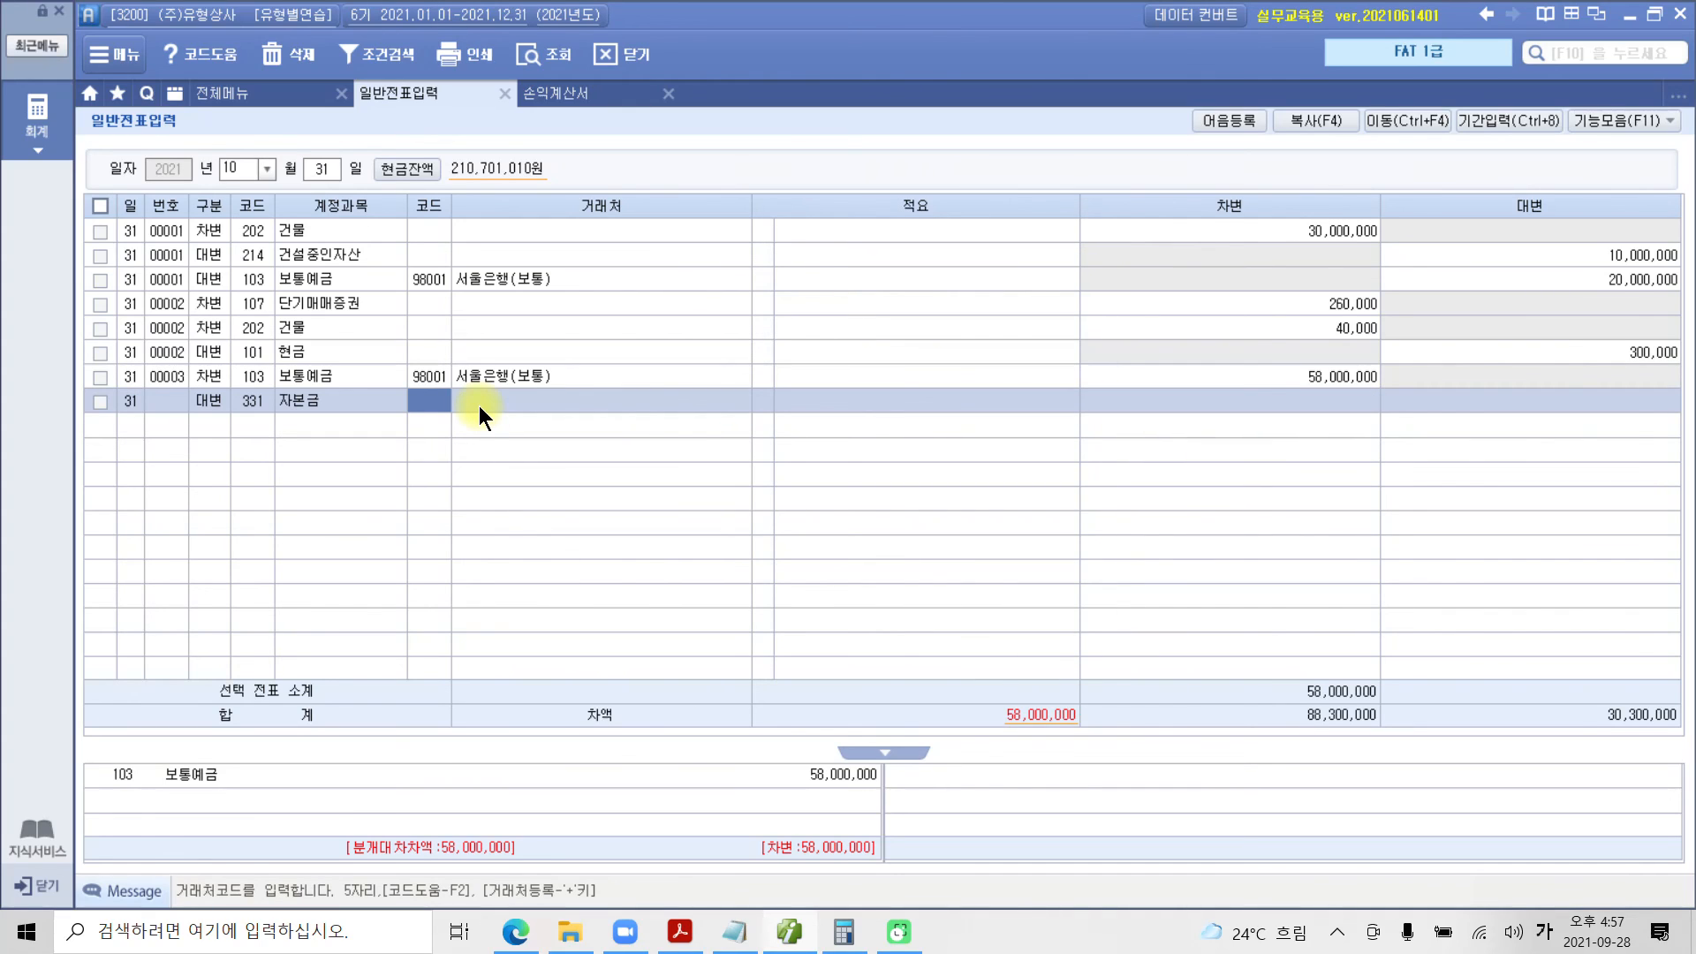
key(Return)
key(Return)
key(Return)
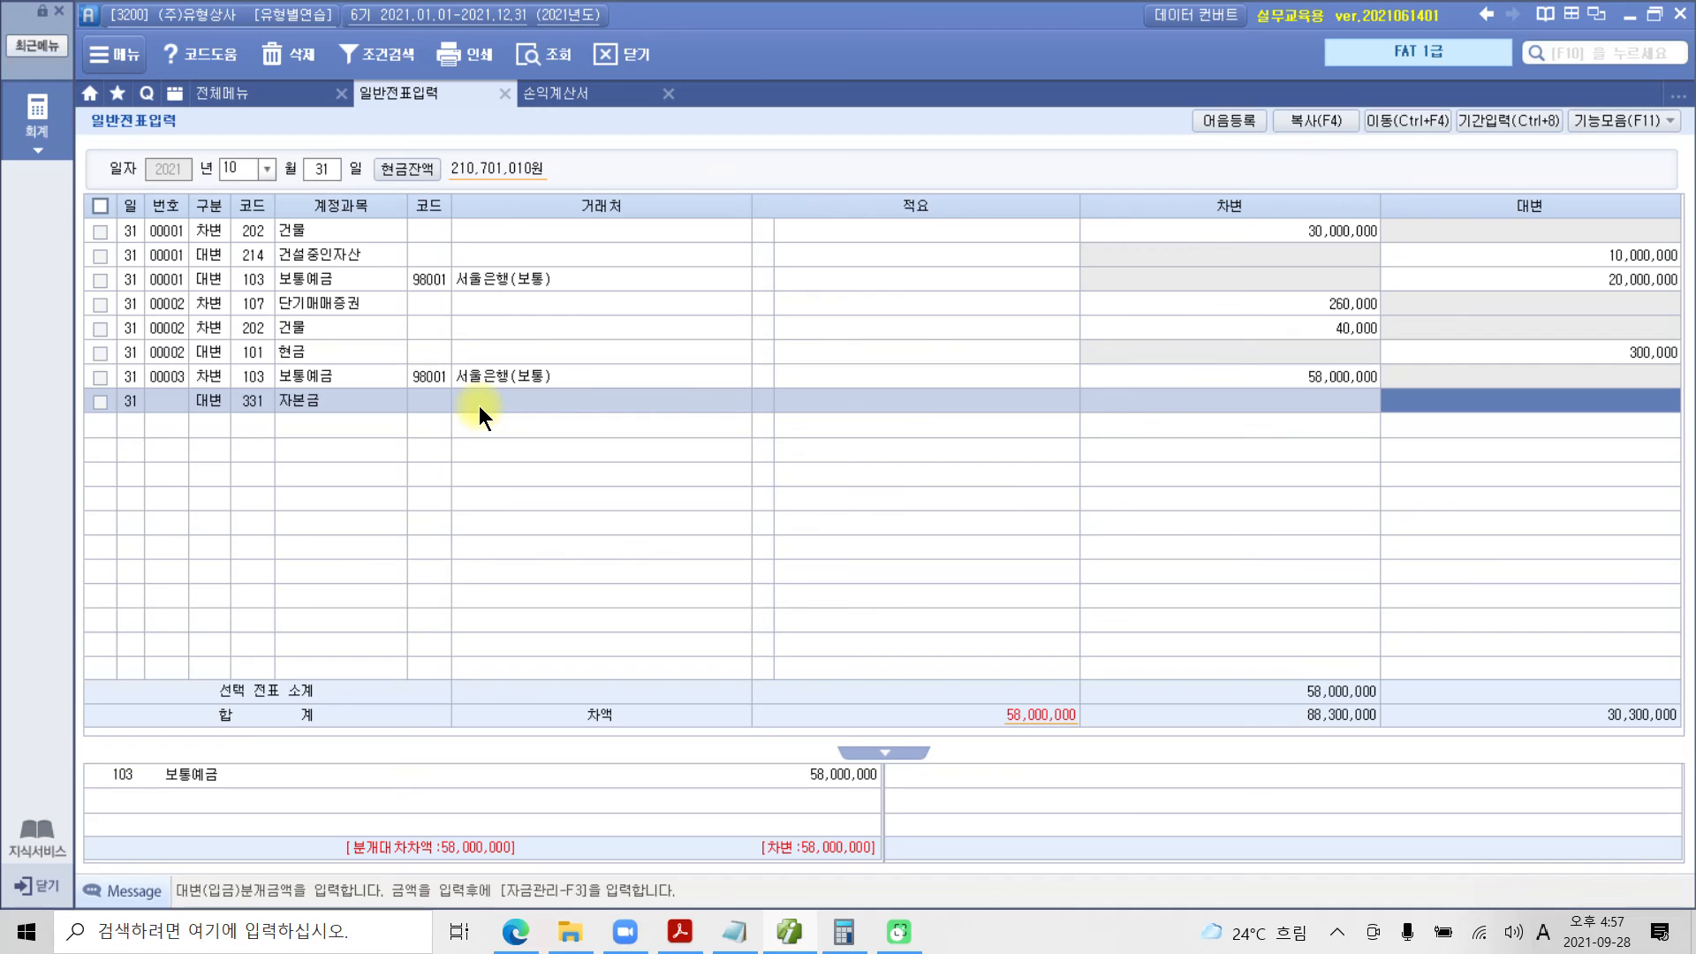
text(50000000)
key(Return)
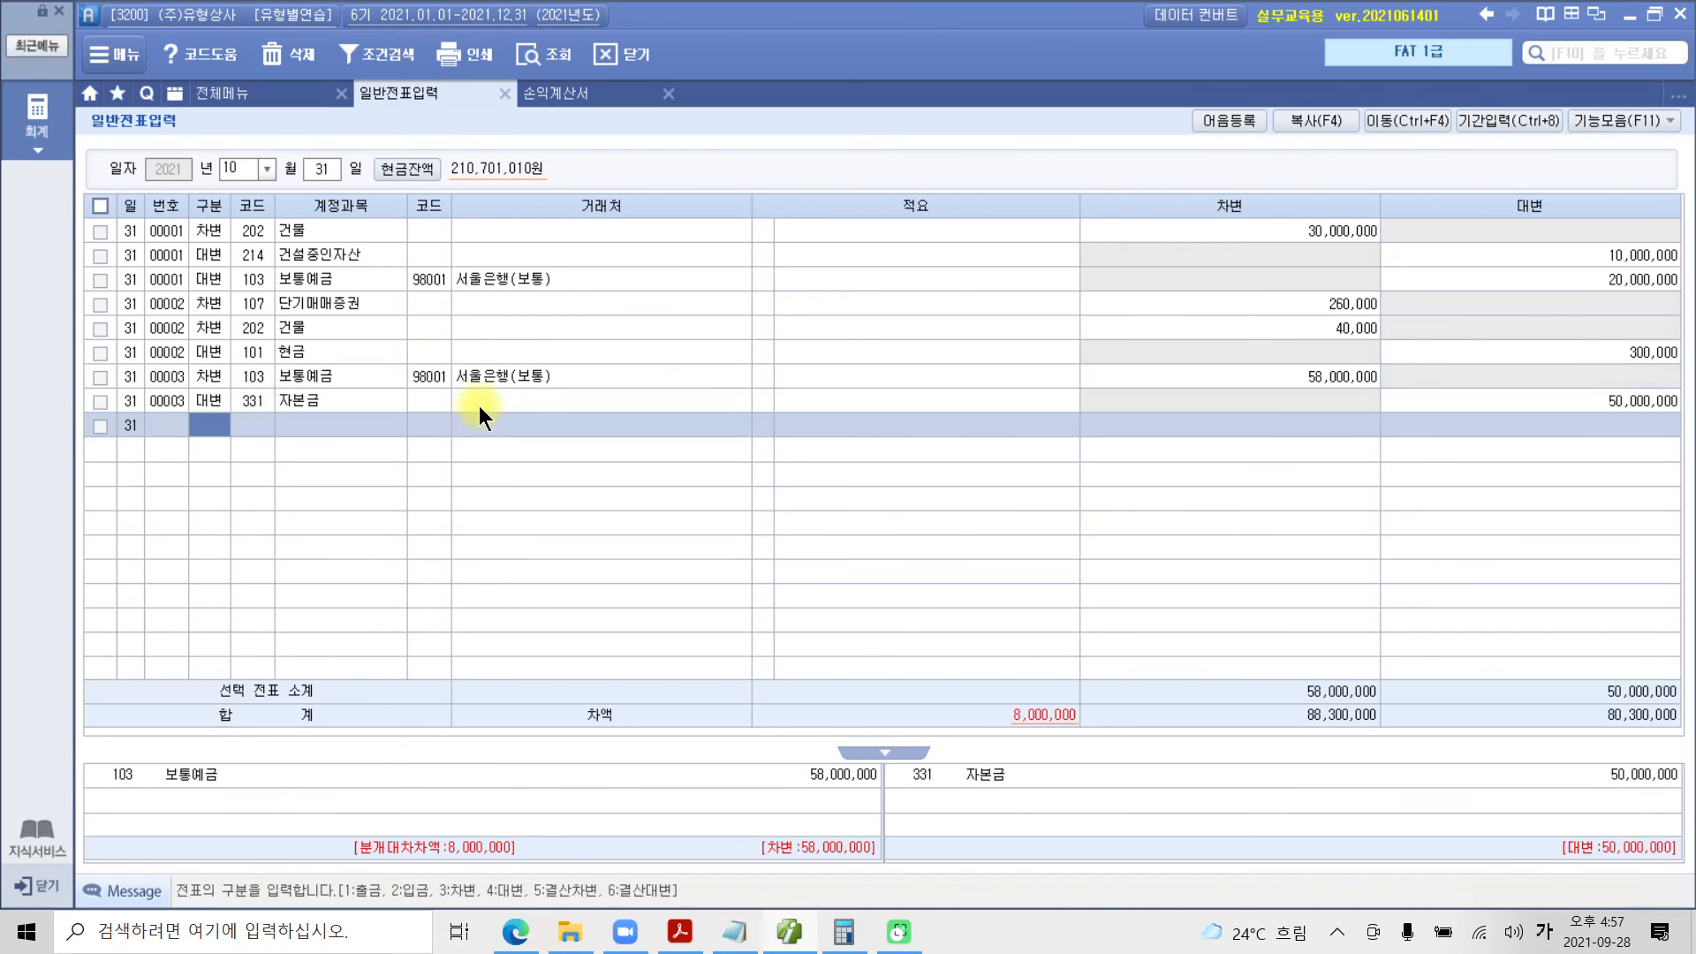
Add a 대변 line with account 341 주식발행초과금 and a credit amount of 8,000,000.
text(4)
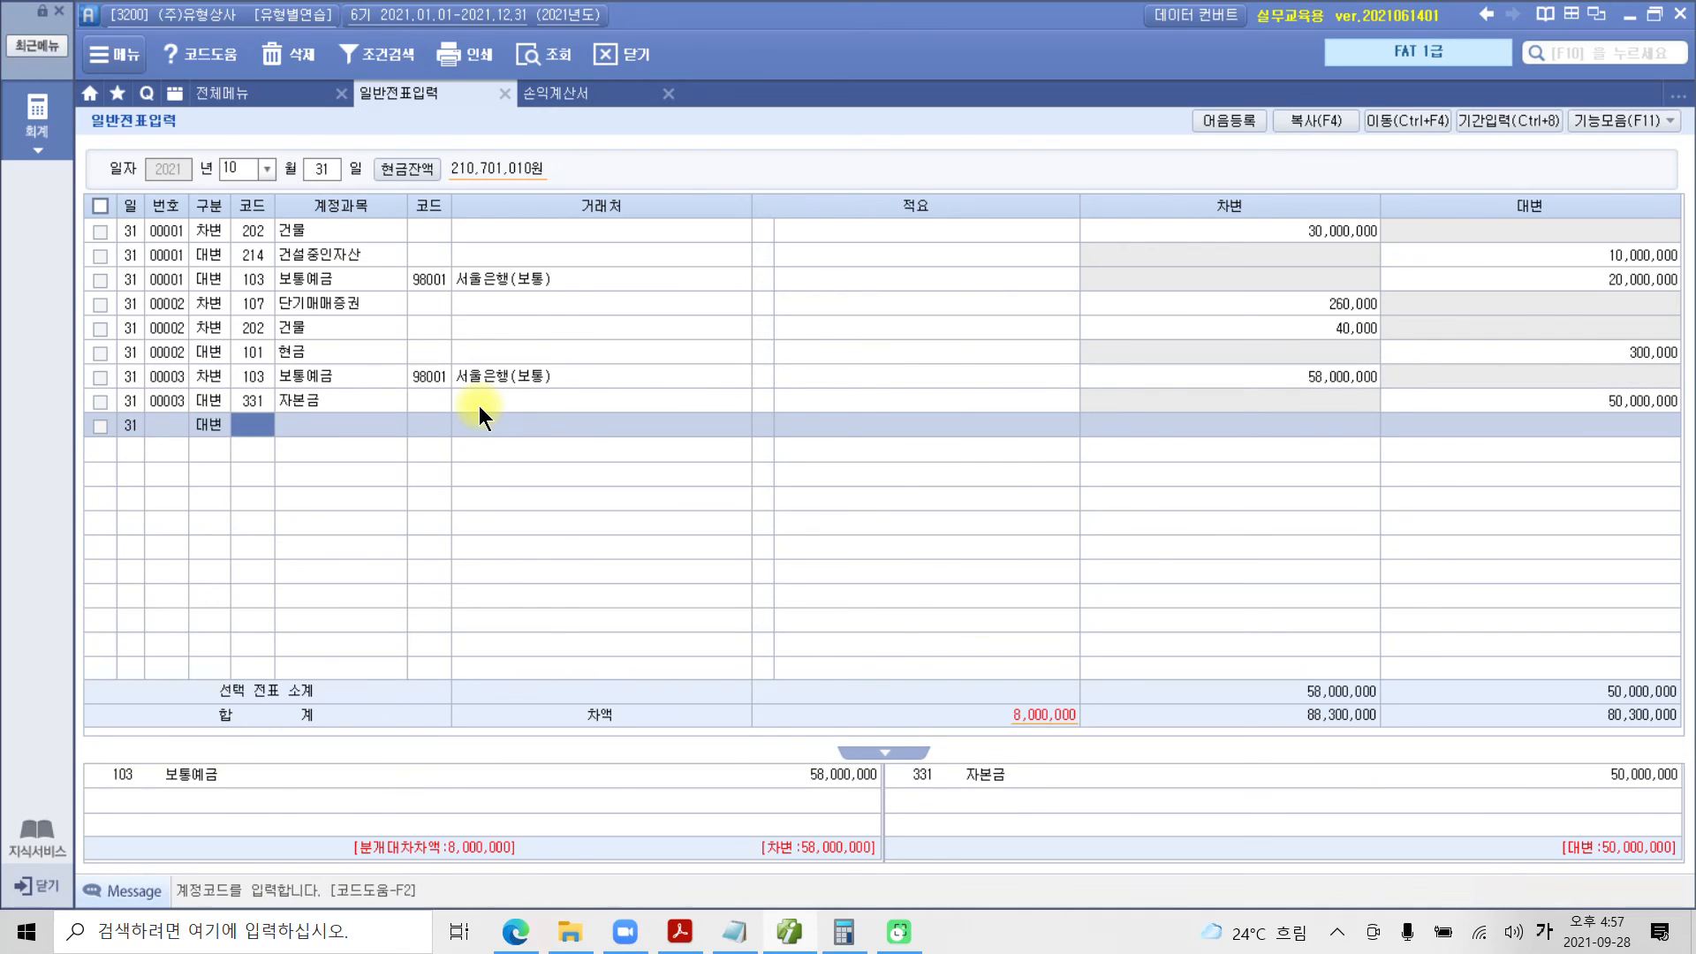
text(주식)
key(Return)
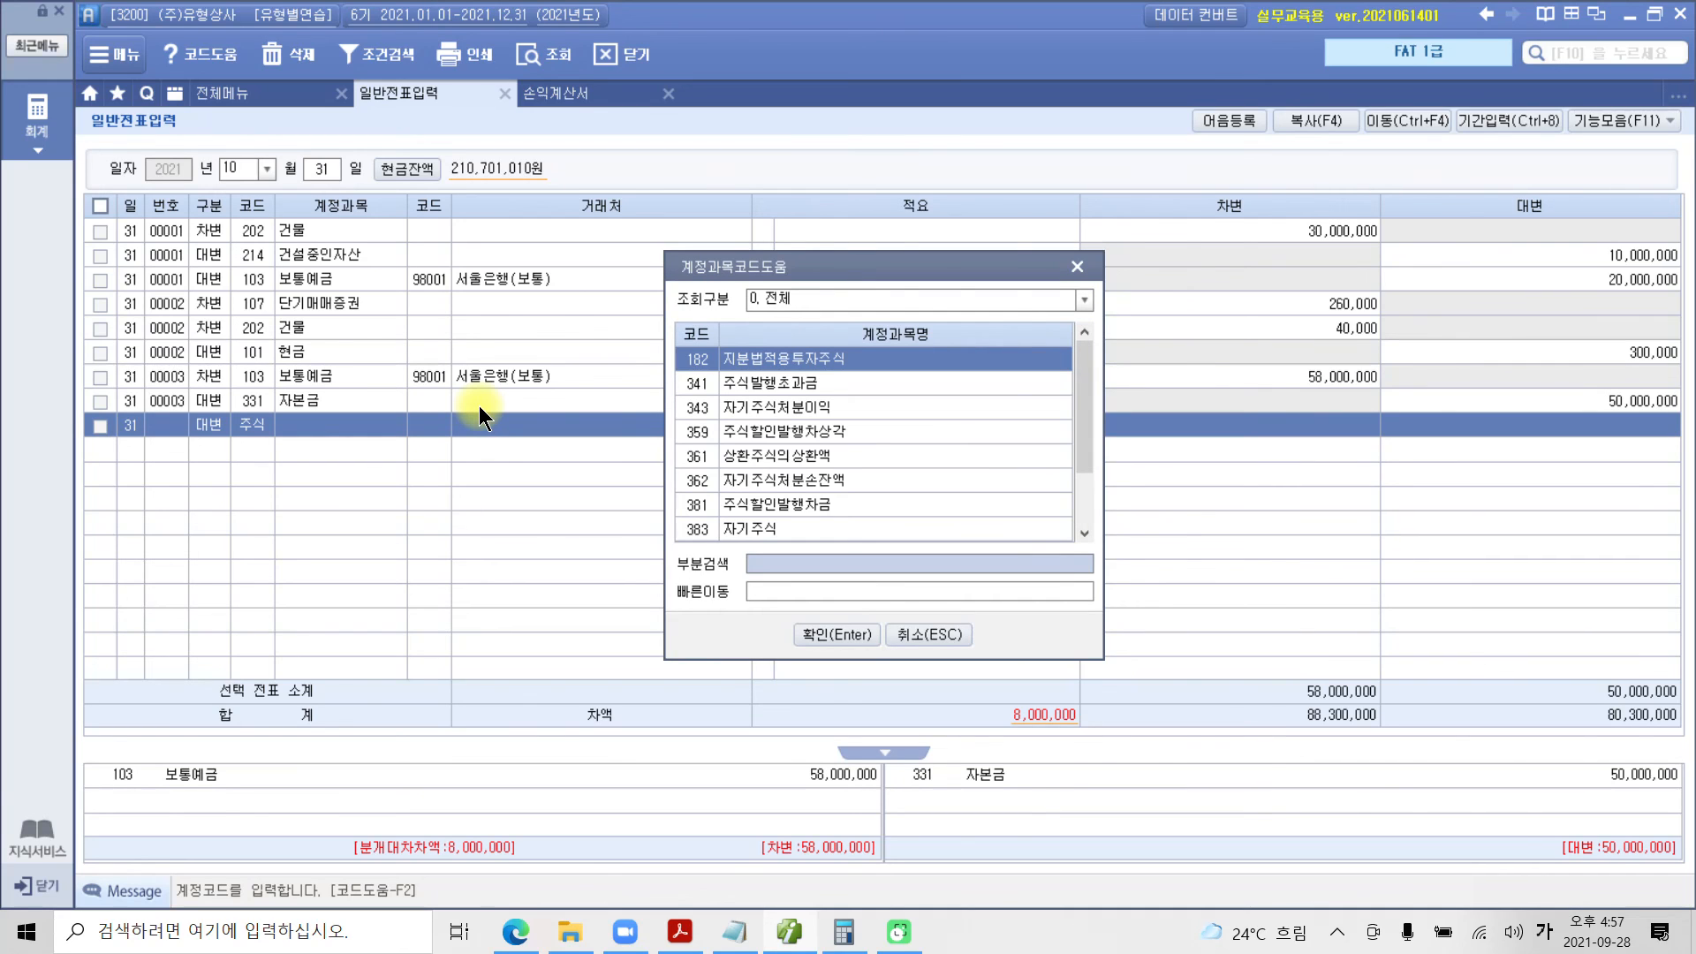
key(Down)
key(Return)
key(Return)
key(Return)
key(Return)
text(8000000)
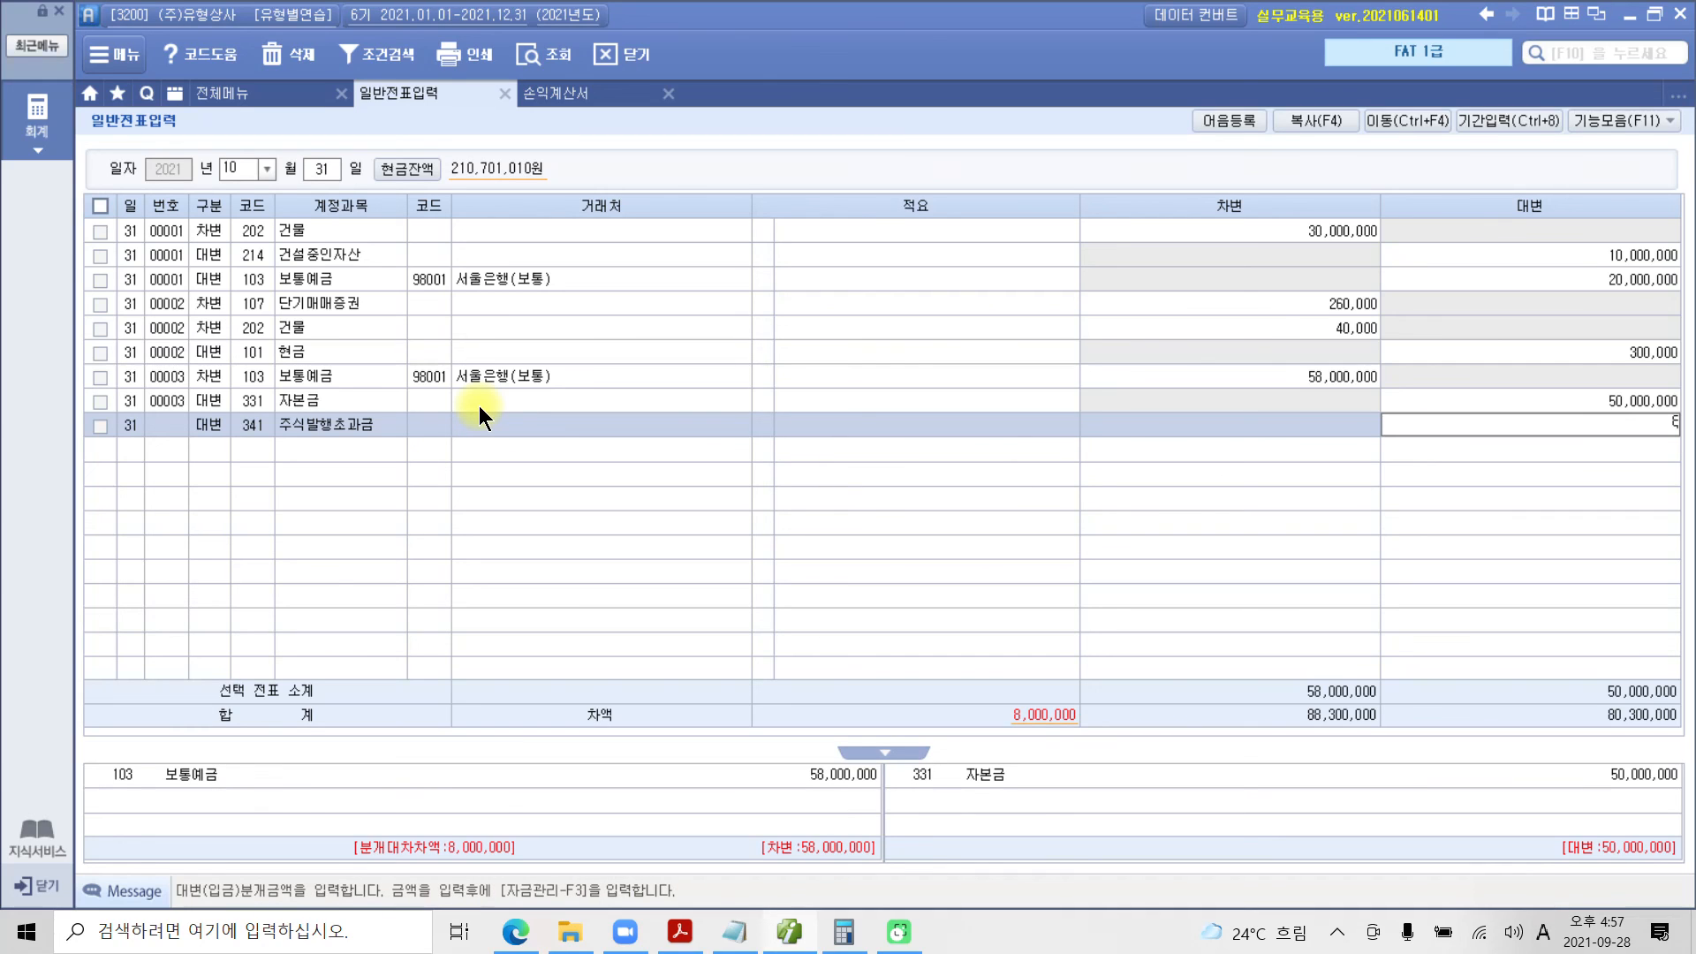
key(Return)
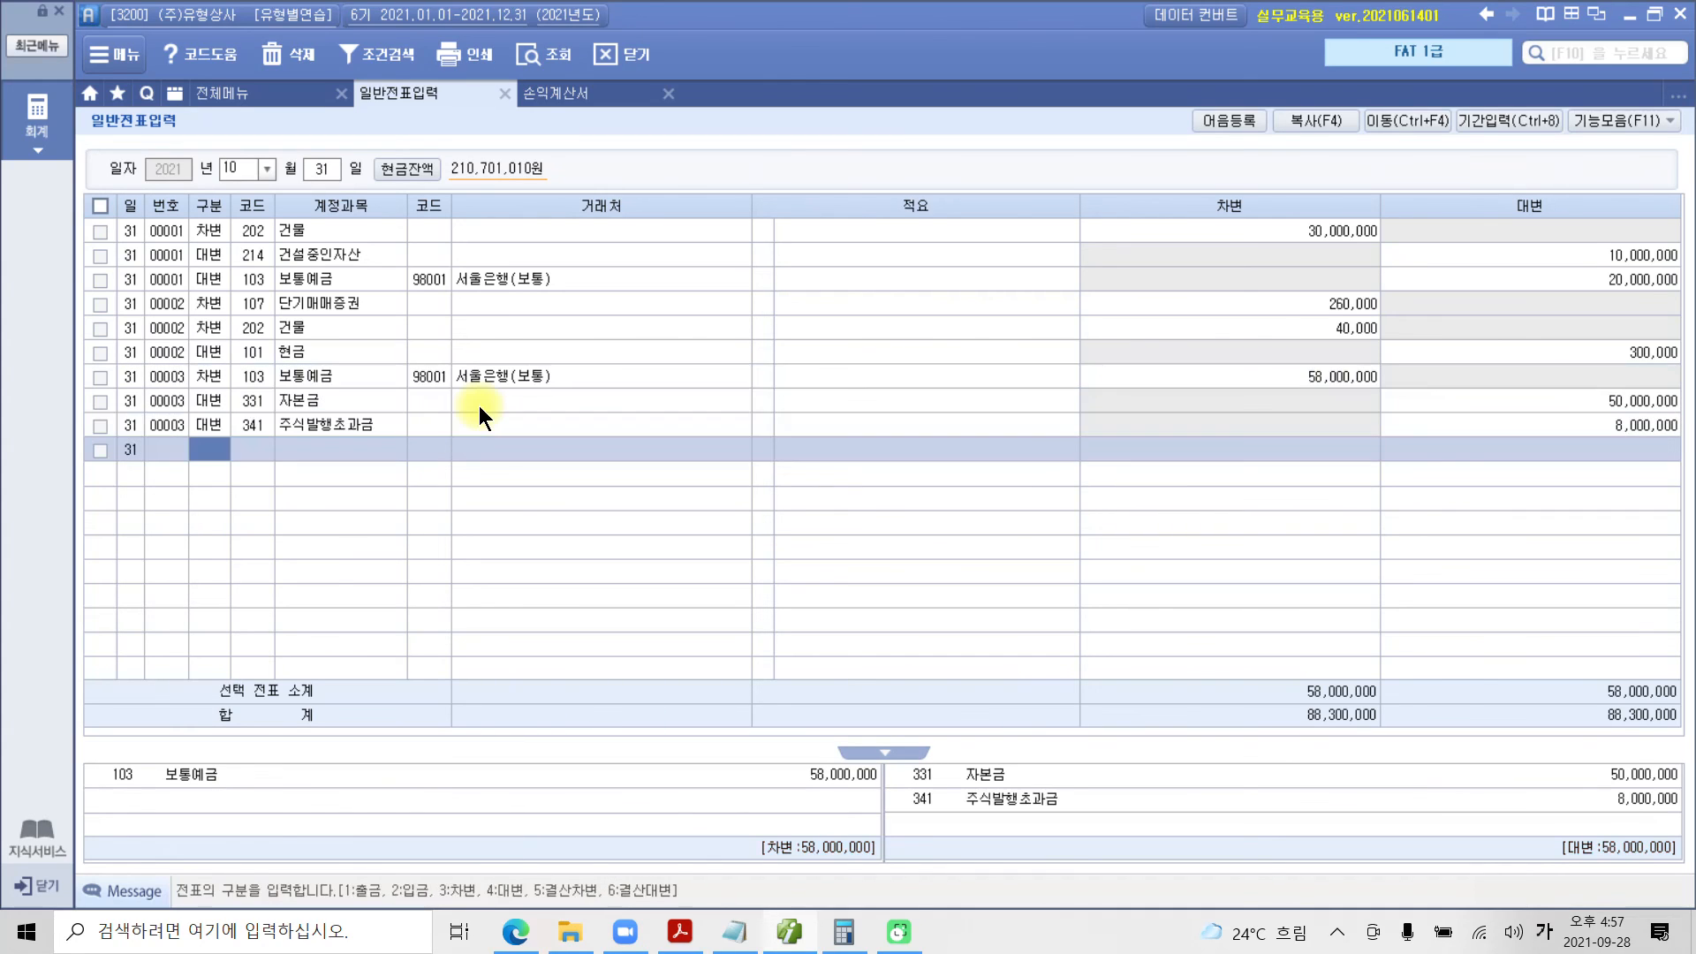
Review voucher 00003 by underlining the 보통예금 line, its debit amount and both credit amounts, then clear the marks.
click(418, 425)
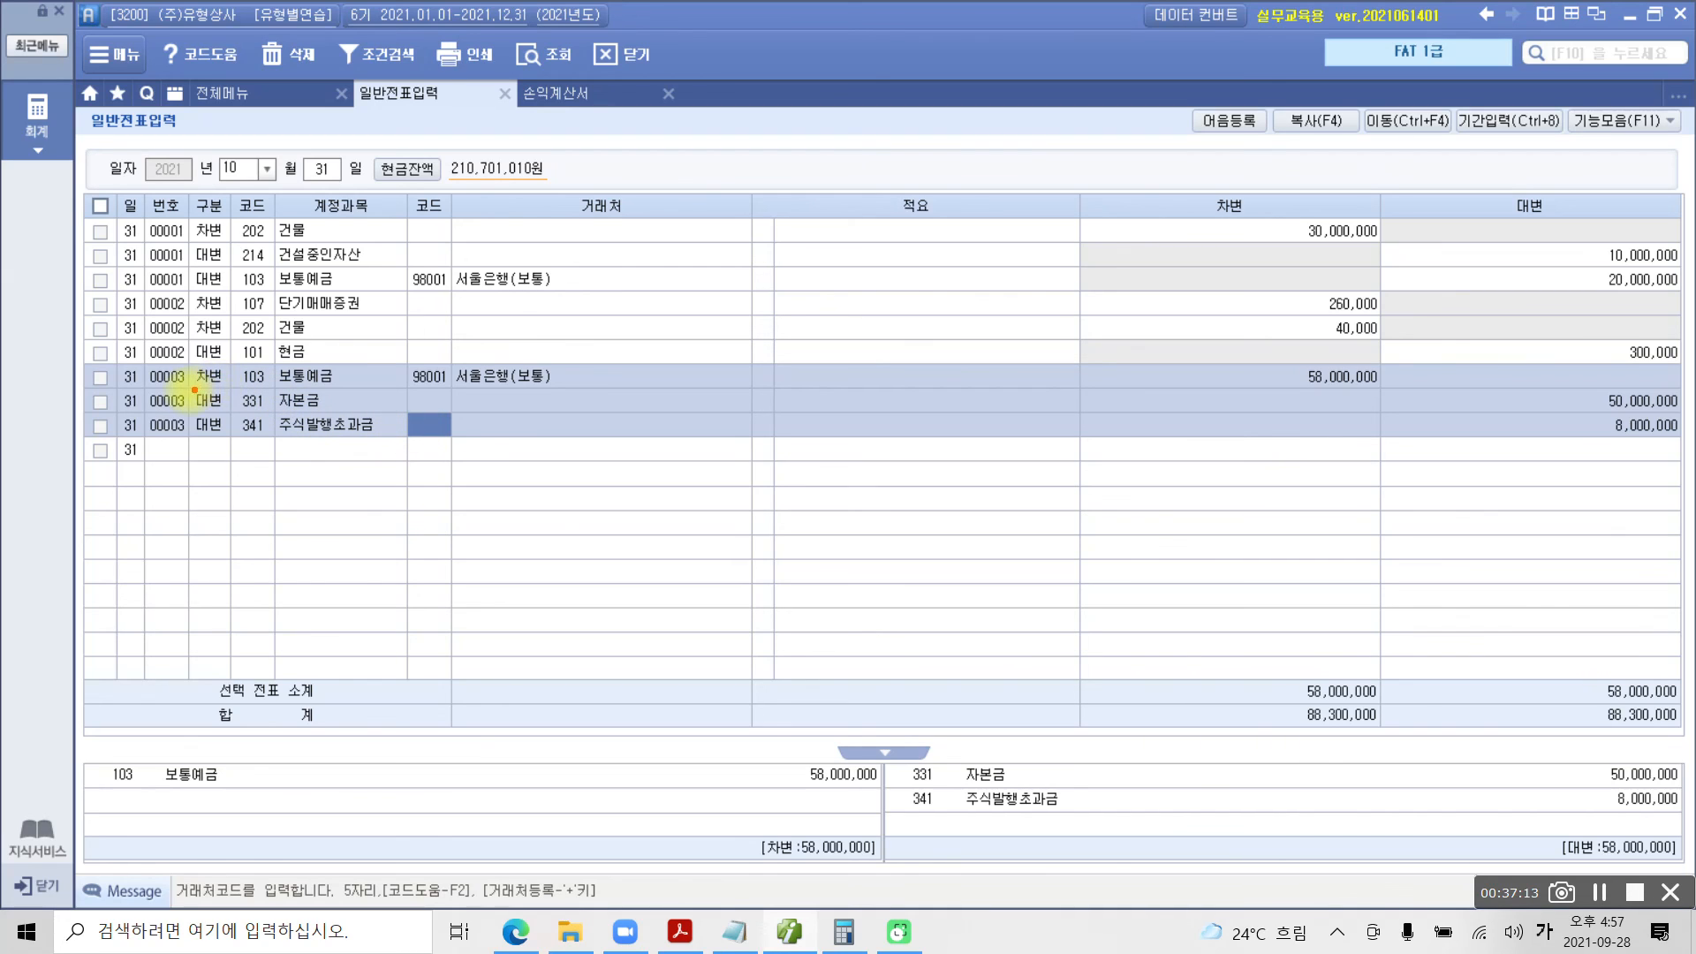
drag(188, 390, 572, 386)
drag(1302, 387, 1383, 384)
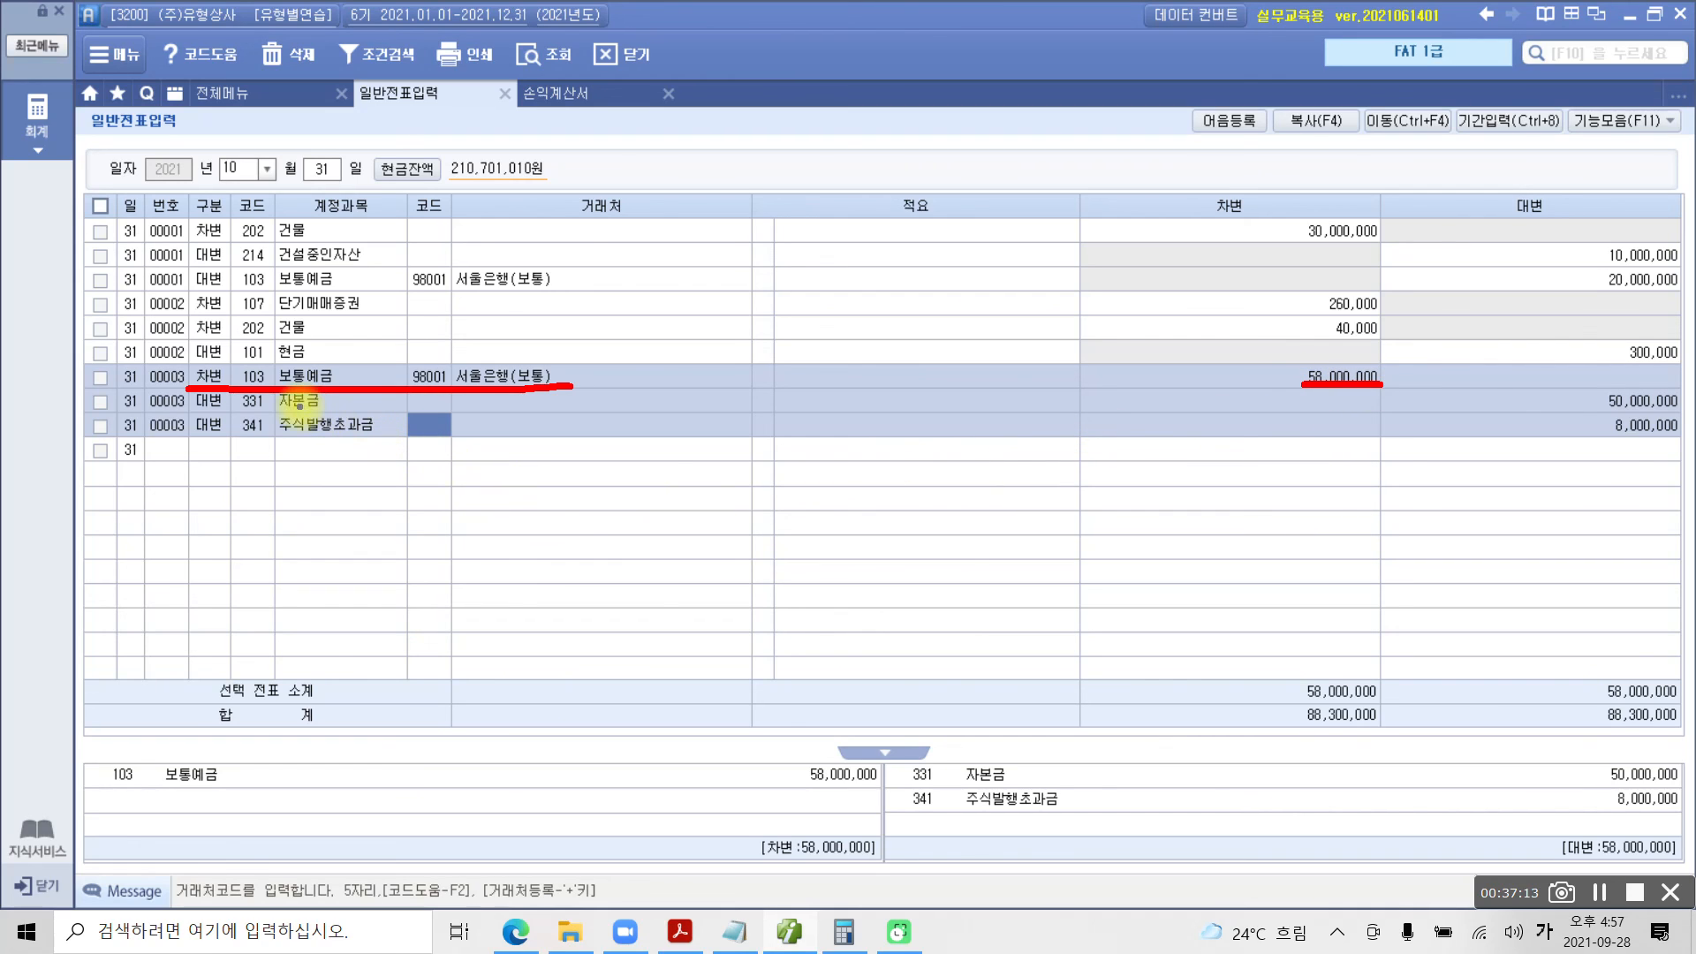
mouse_move(1582, 416)
mouse_down()
mouse_move(1674, 418)
mouse_move(1686, 439)
mouse_up()
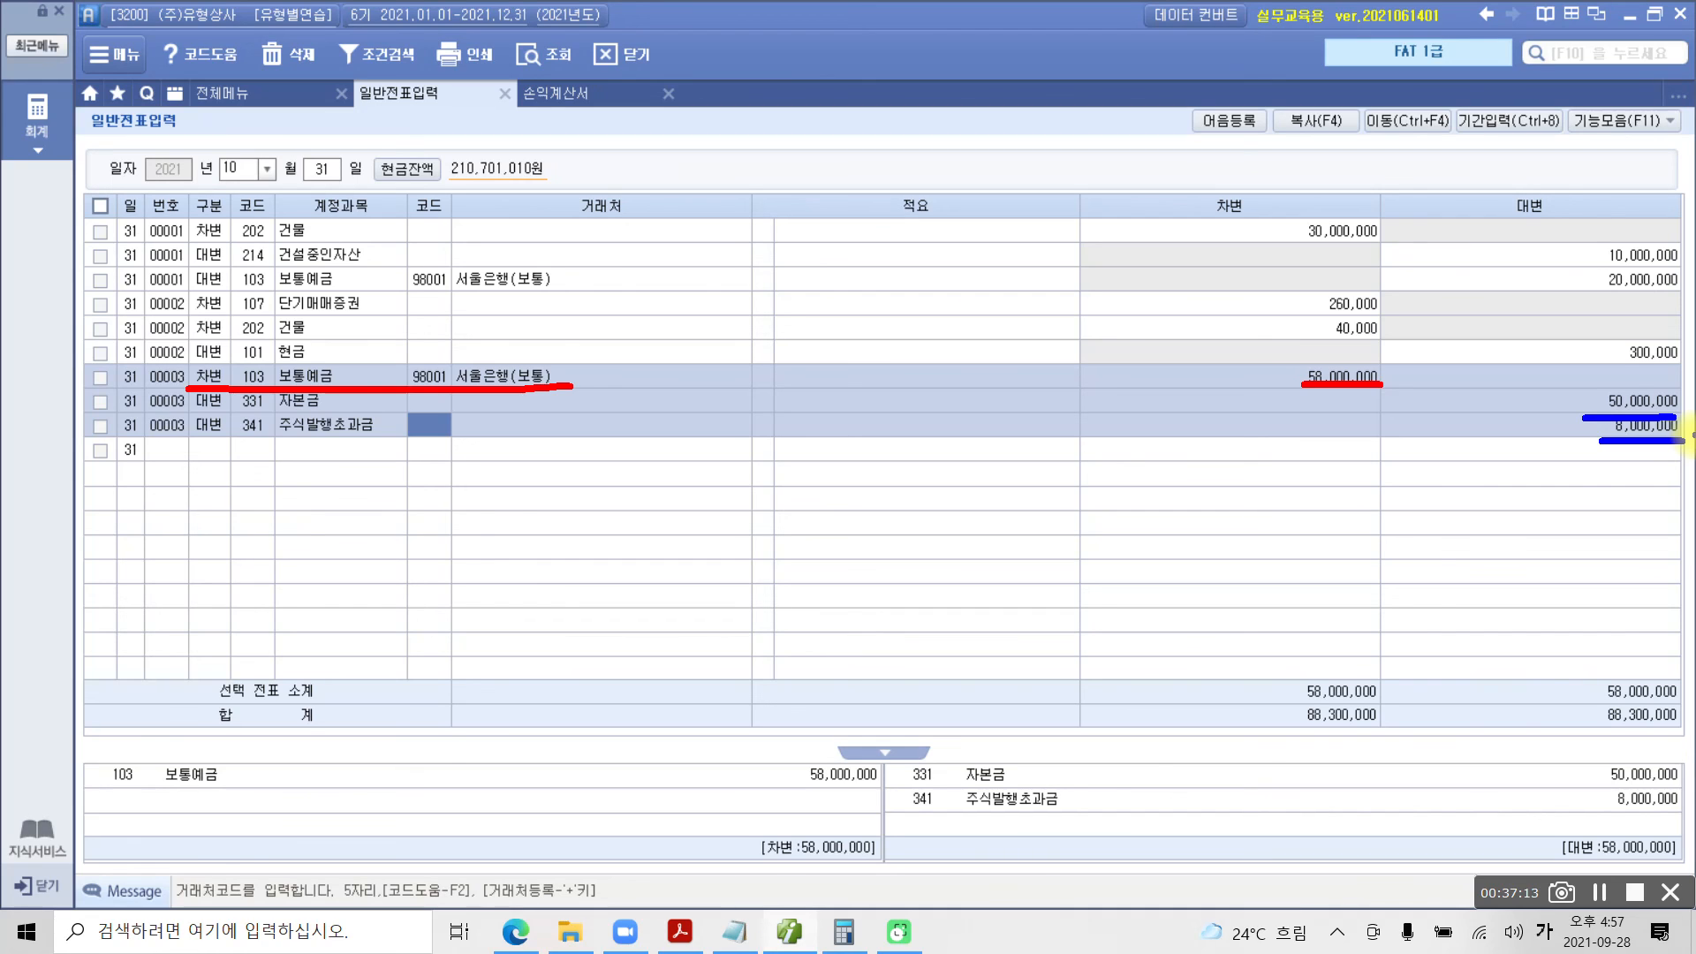
key(Escape)
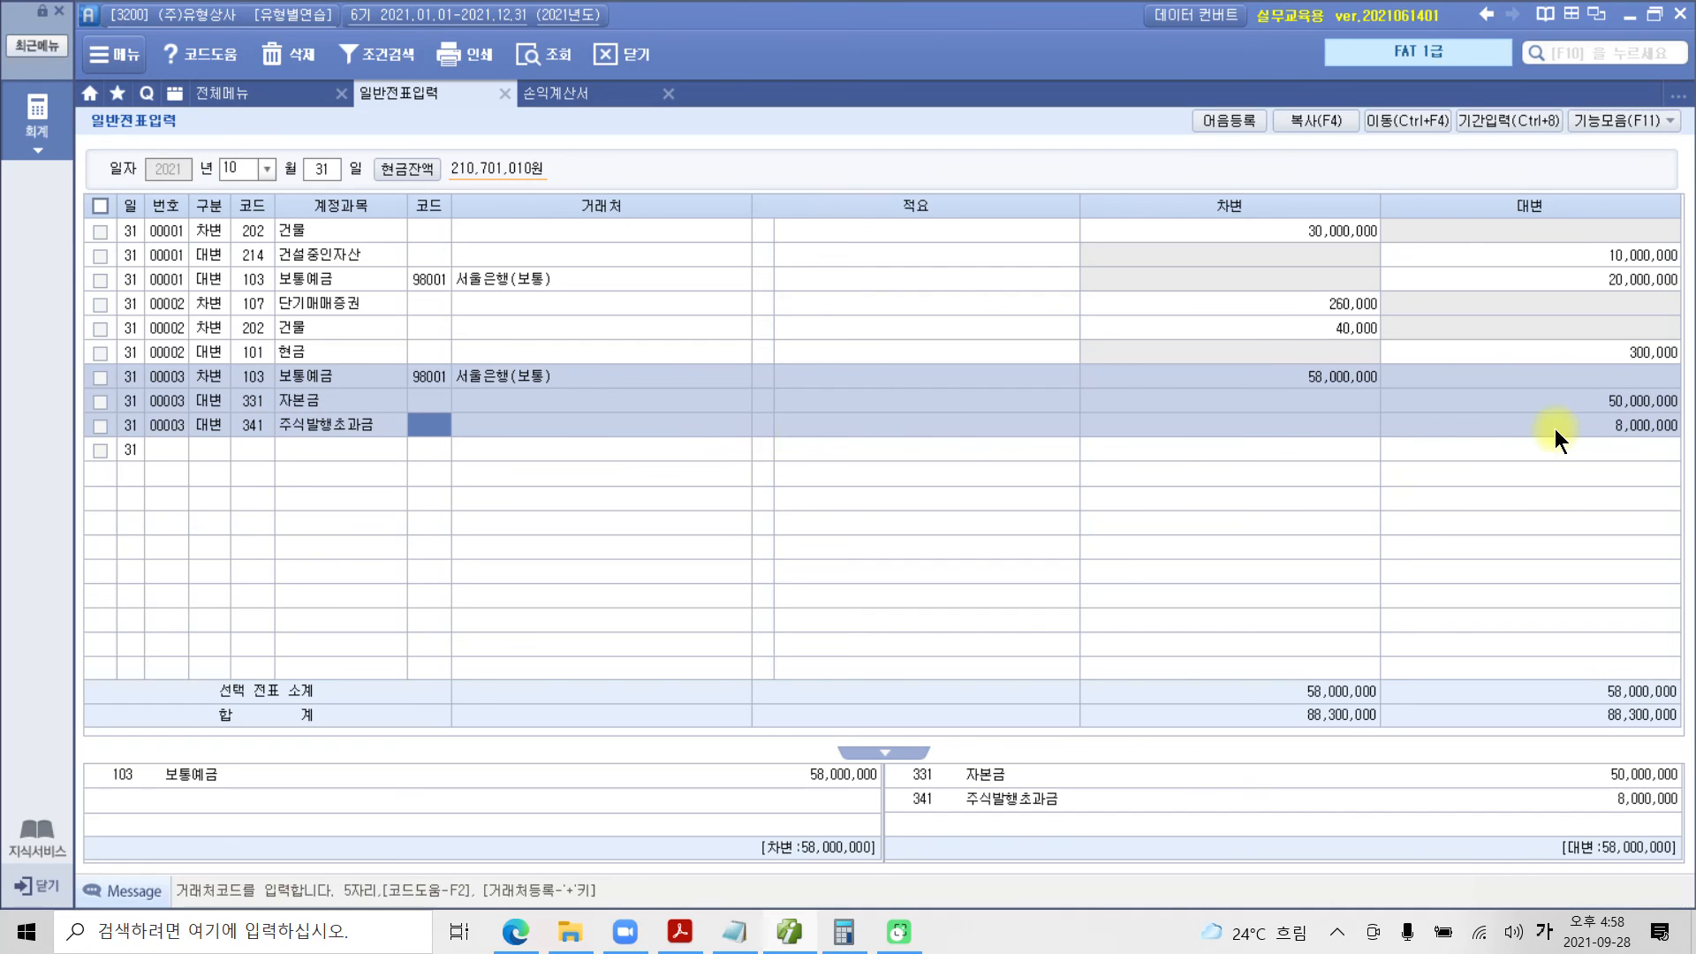
Open the 합계잔액시산표 for October and find the 자본금 and 주식발행초과금 rows.
click(299, 98)
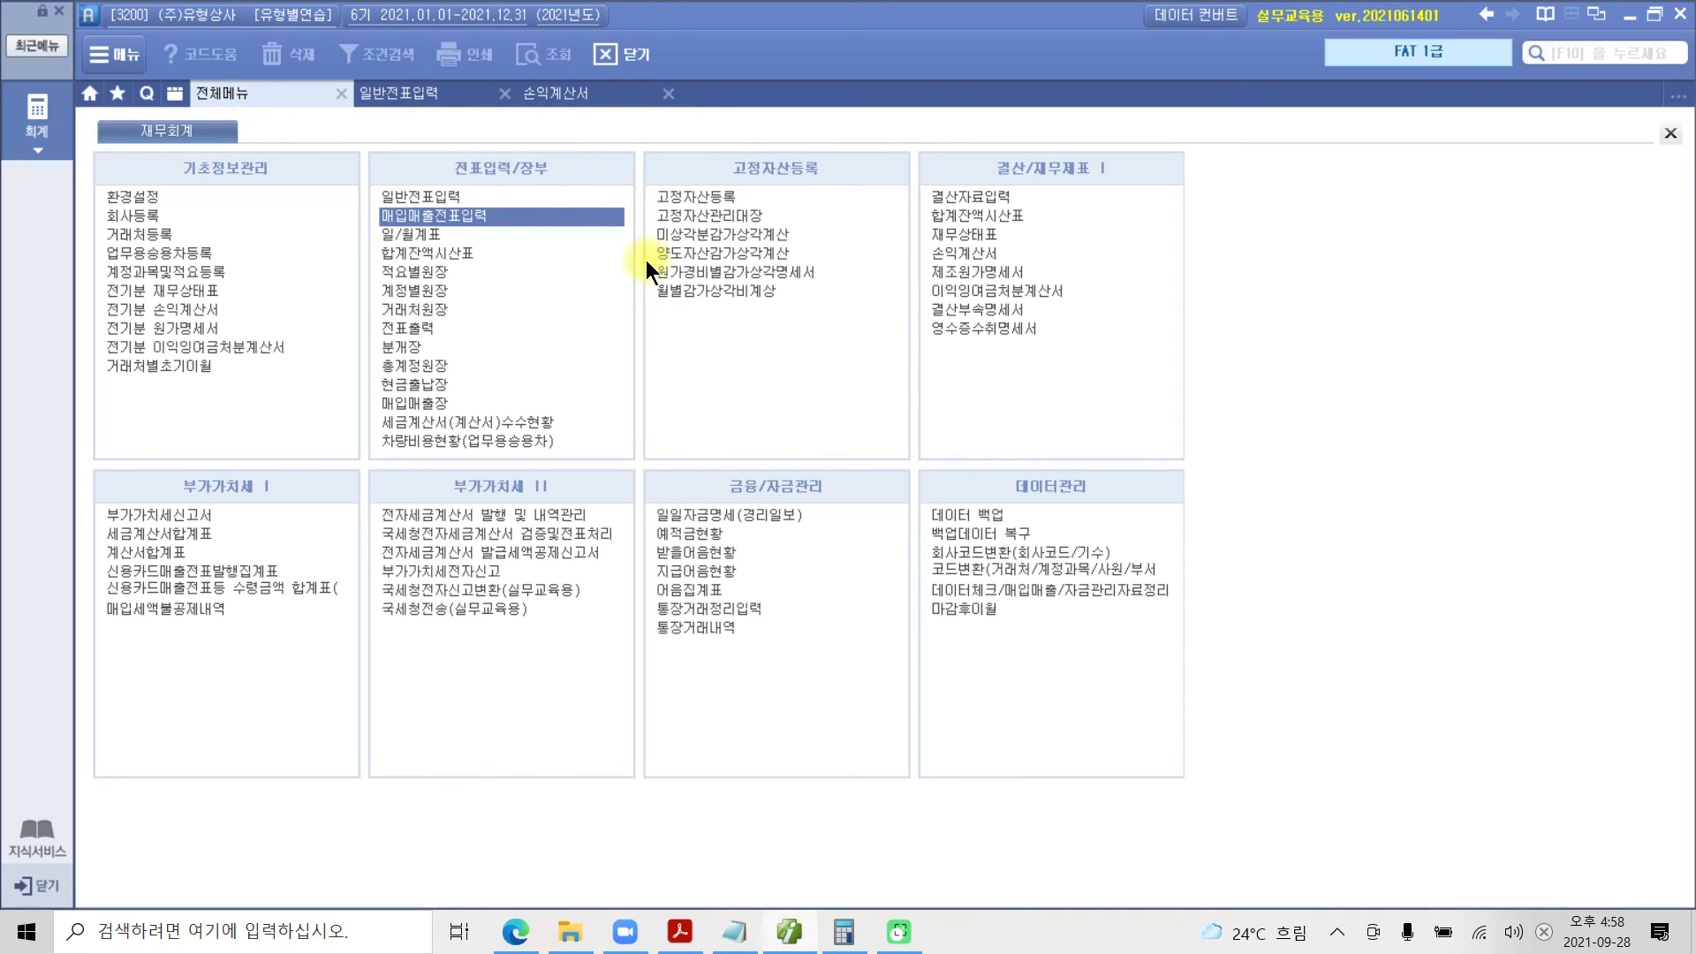
click(449, 251)
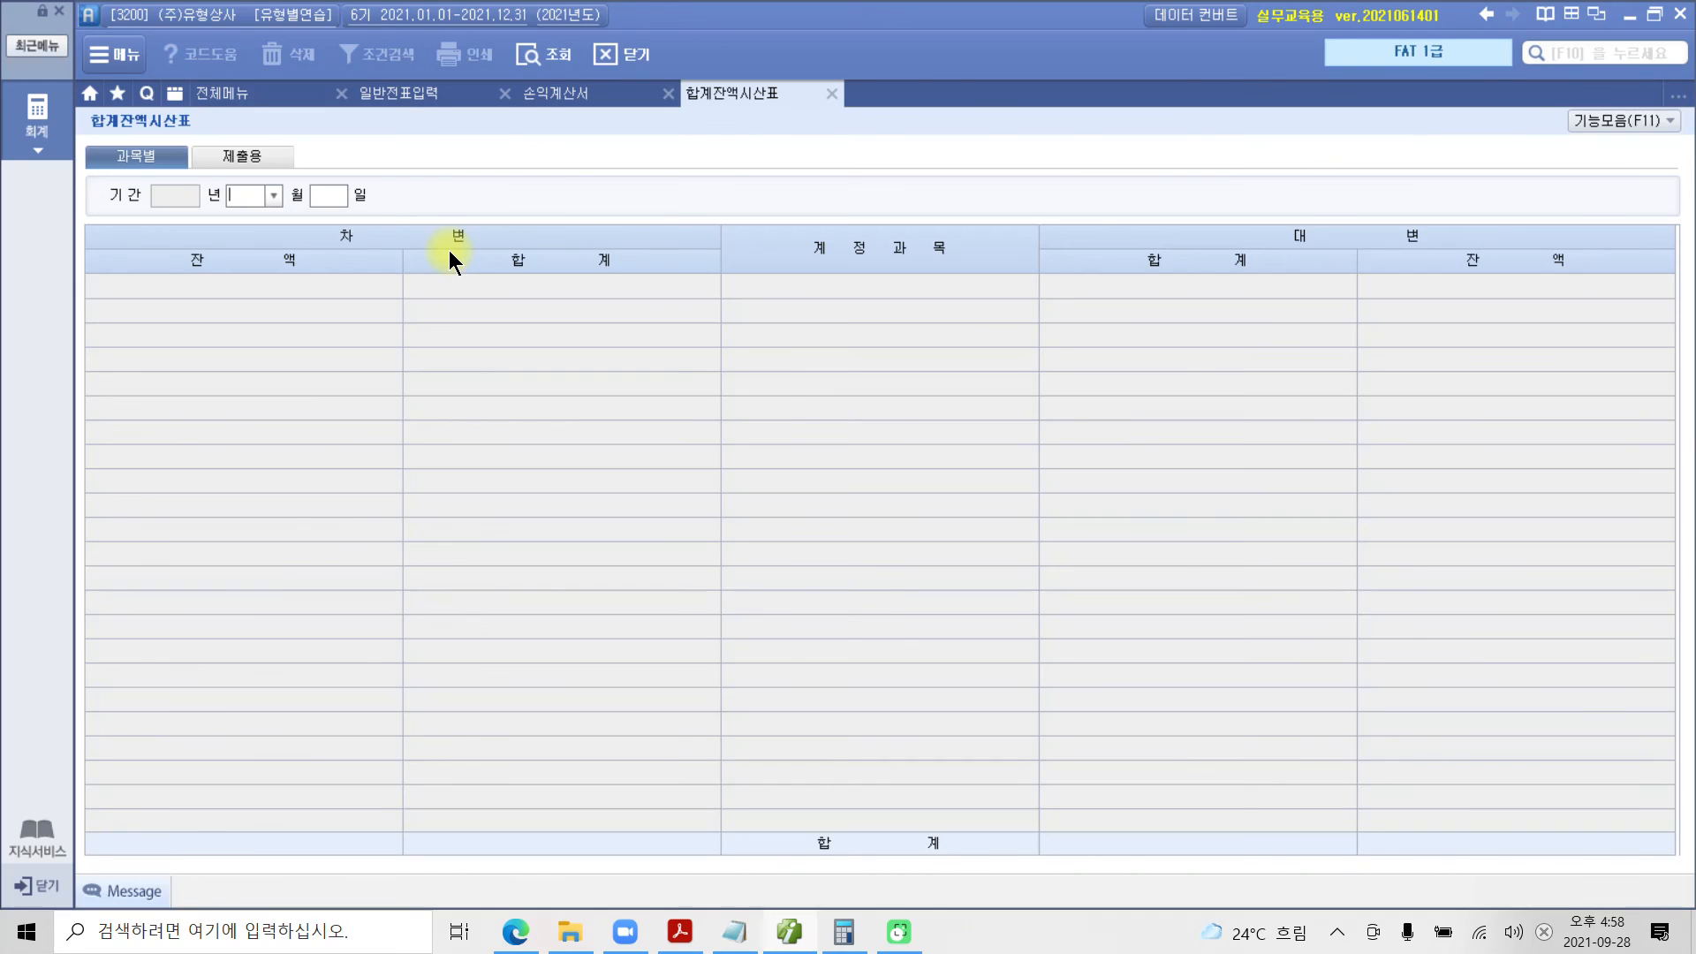
text(10)
key(Return)
scroll(865, 756, down, 10)
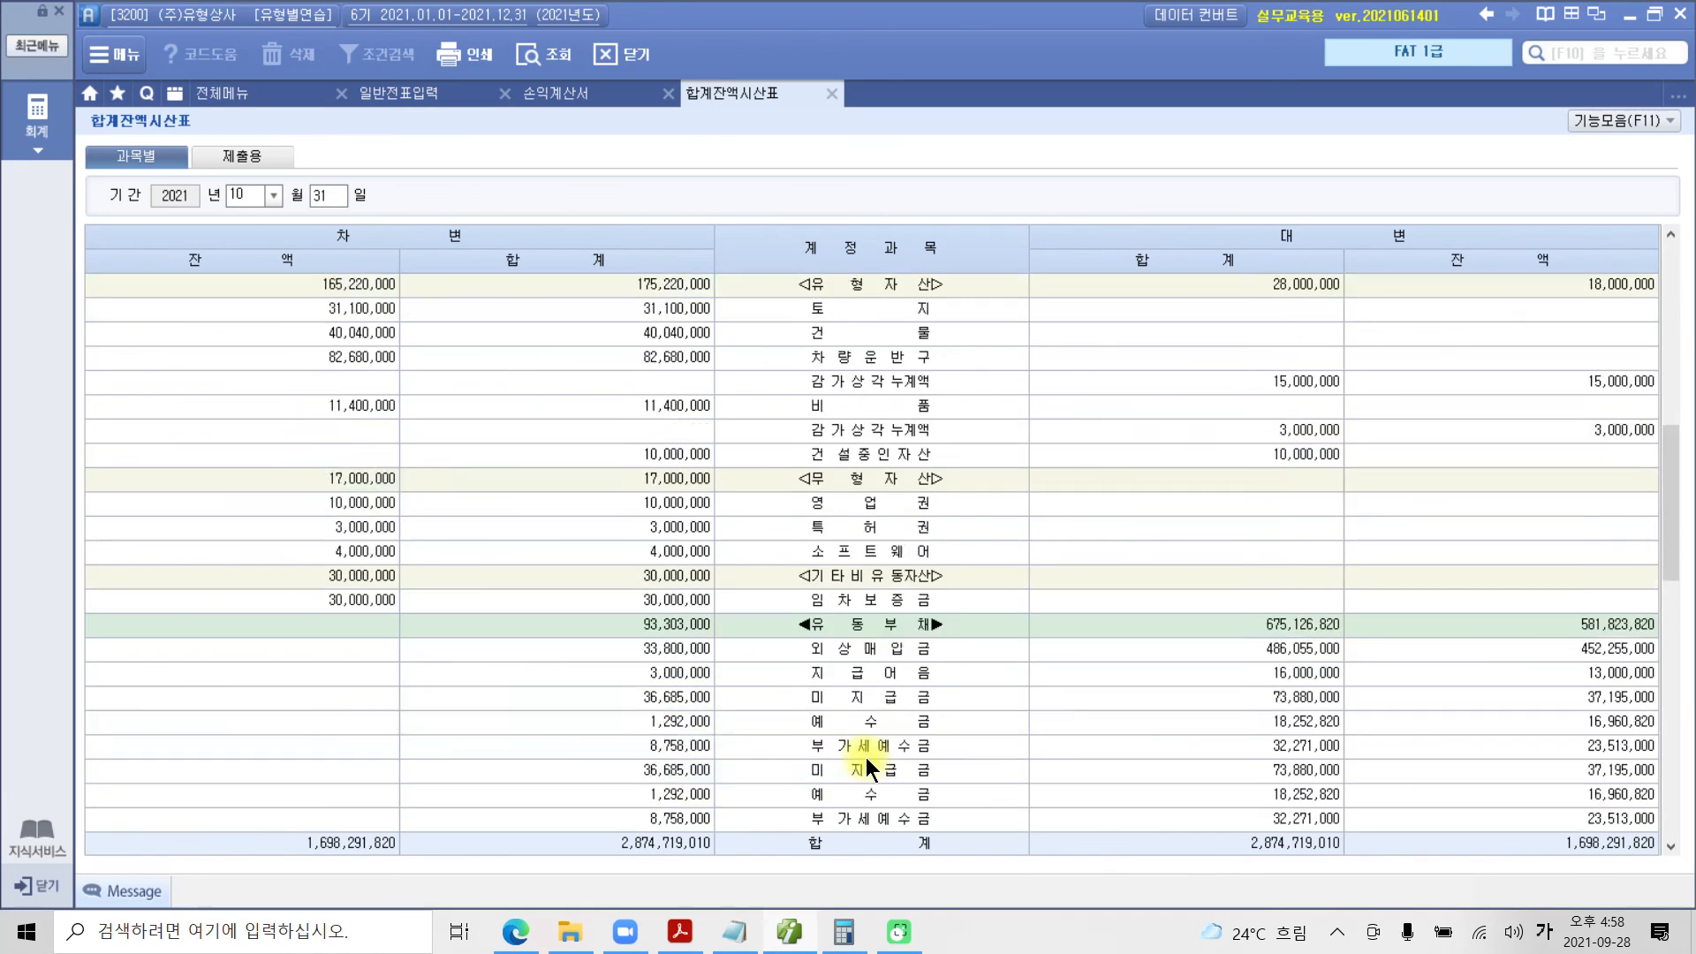
scroll(830, 509, down, 6)
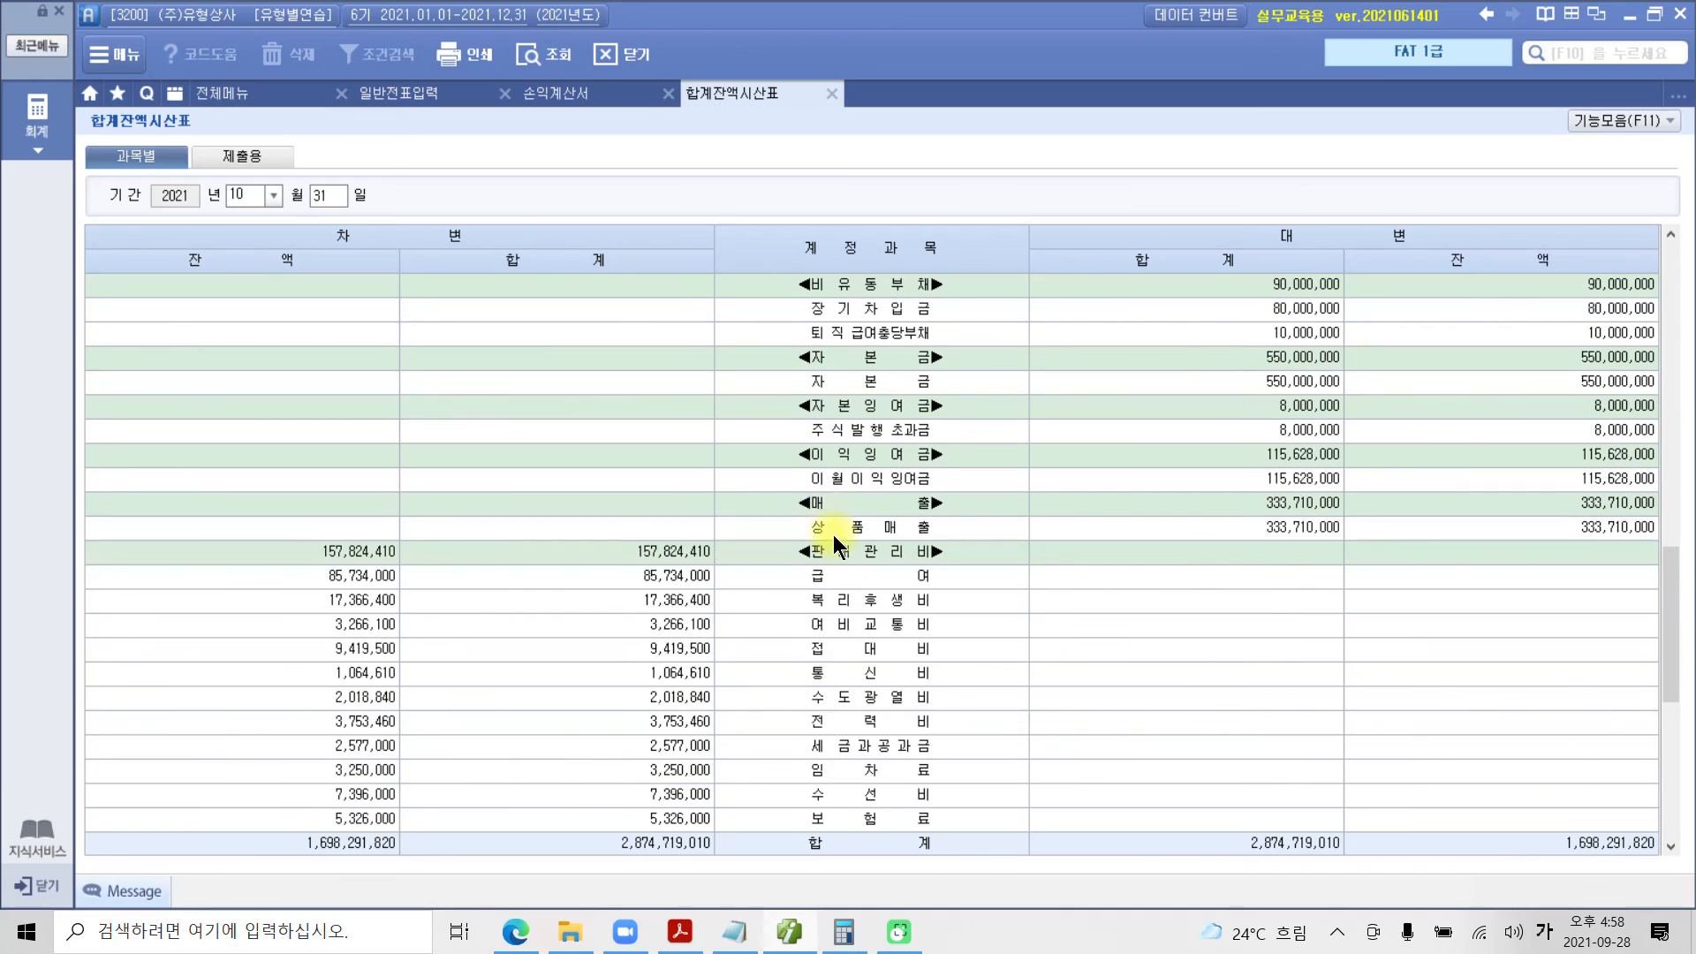
Underline the 자본금 credit balance and the 주식발행초과금 name and balance in the trial balance, then clear the marks.
click(883, 392)
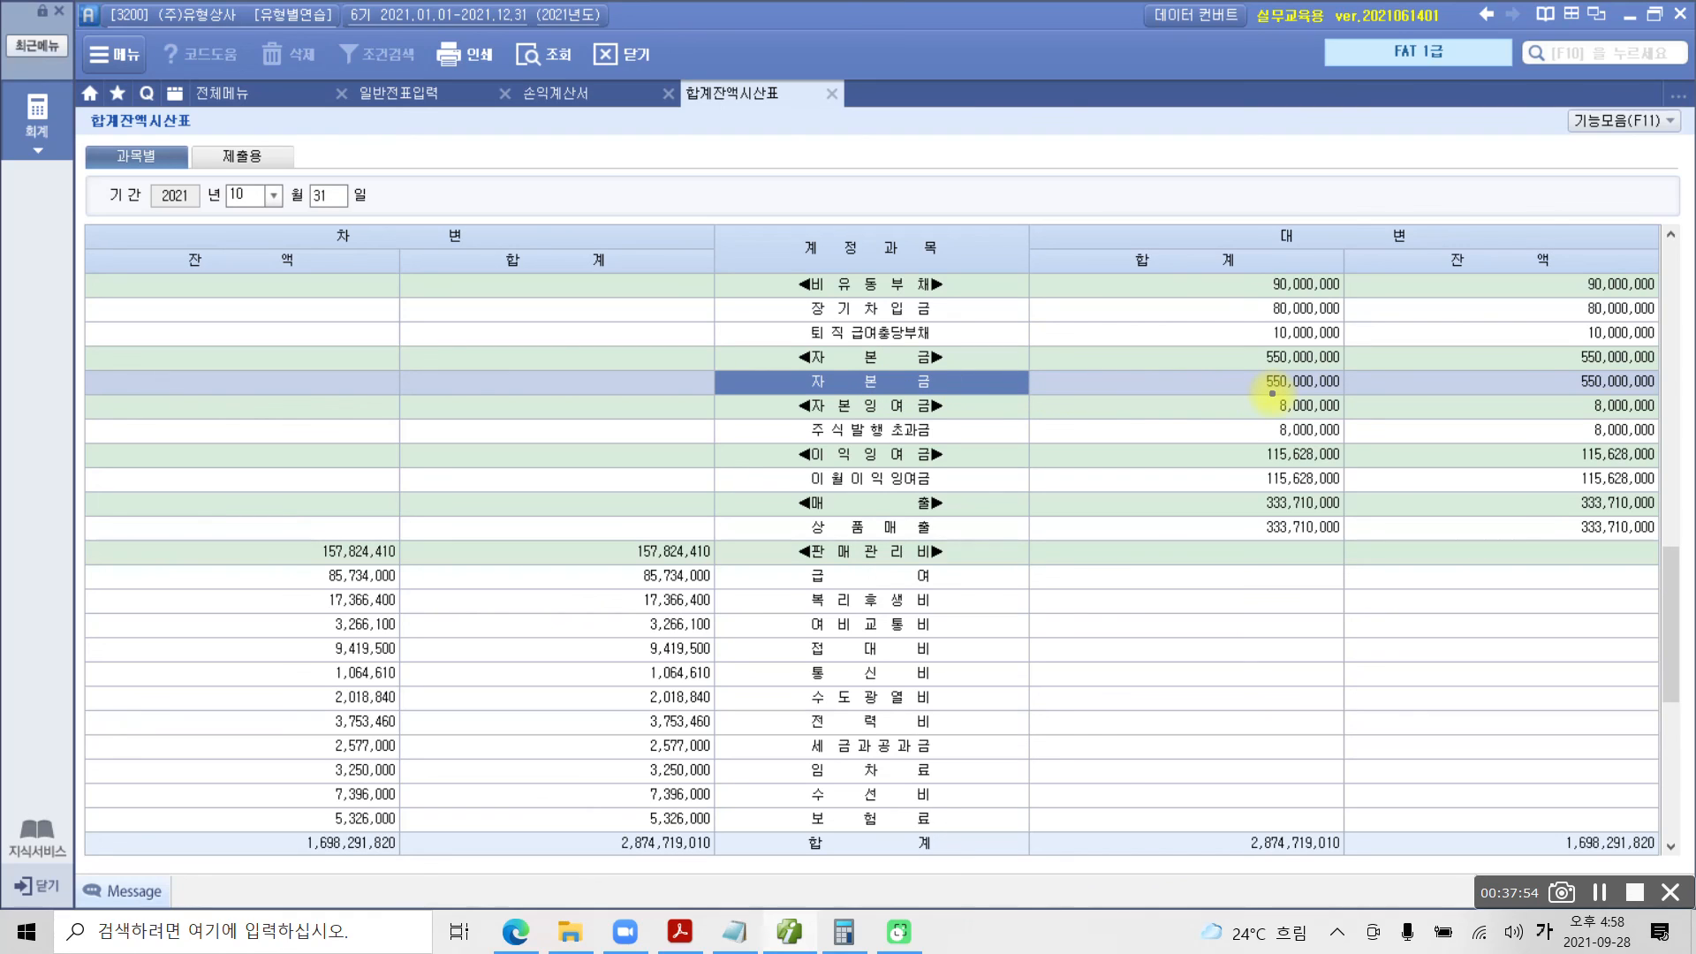
drag(1560, 395, 1659, 396)
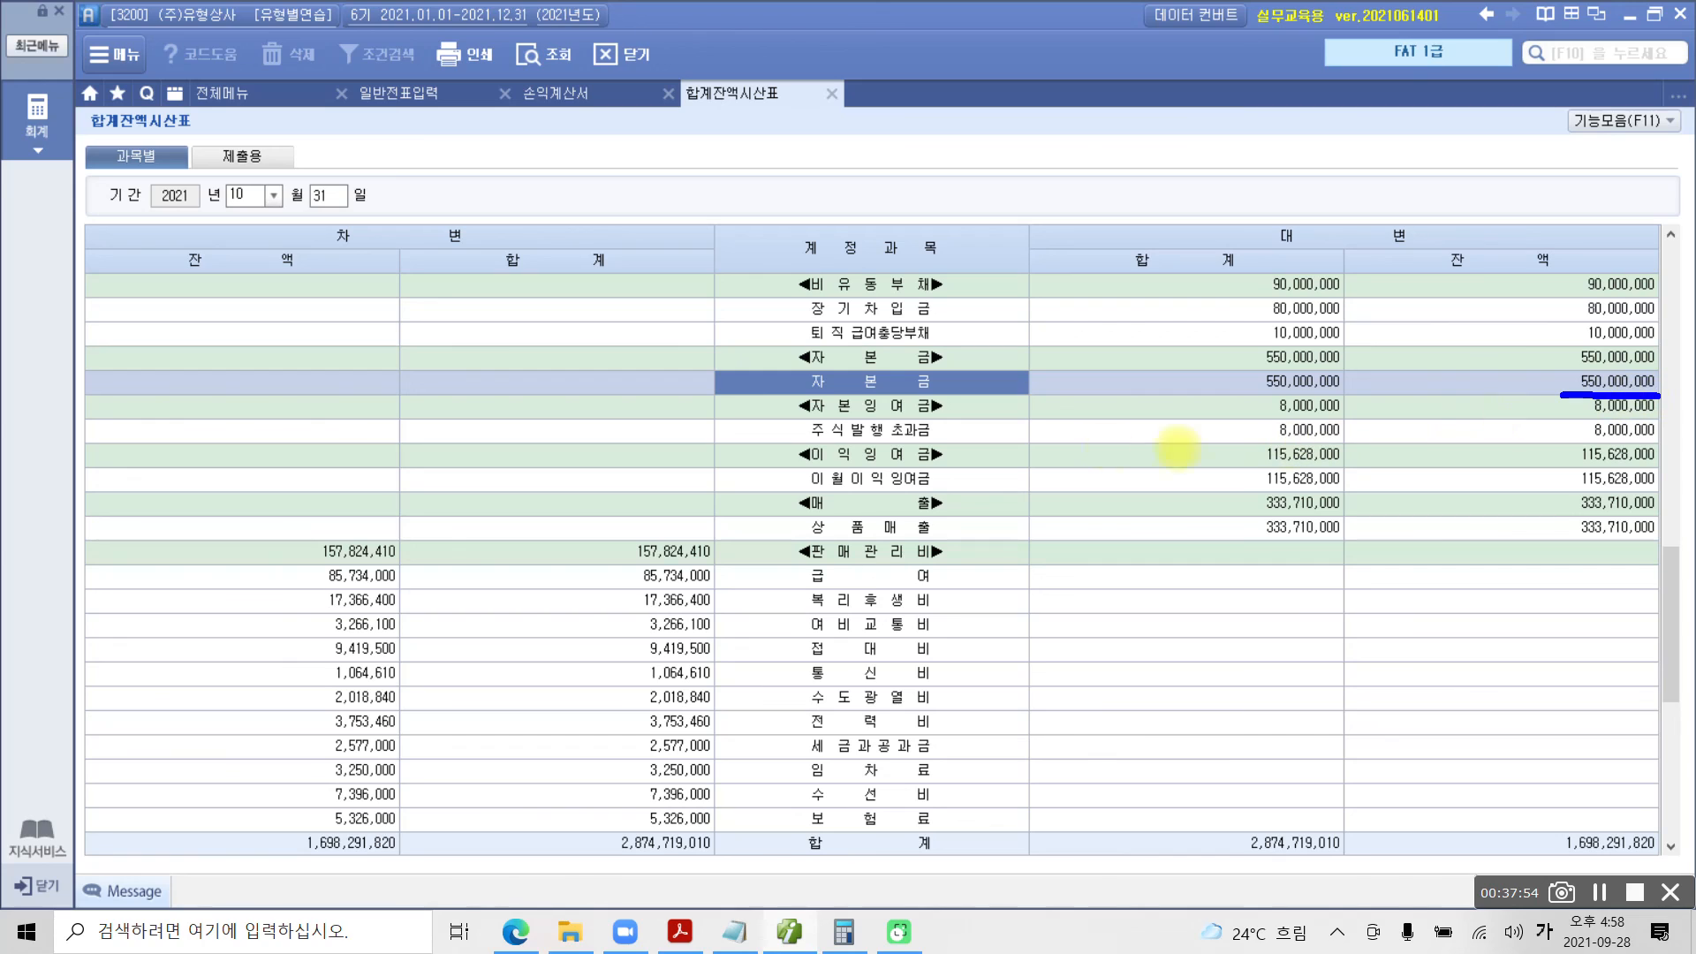
drag(802, 440, 956, 439)
drag(1569, 449, 1678, 446)
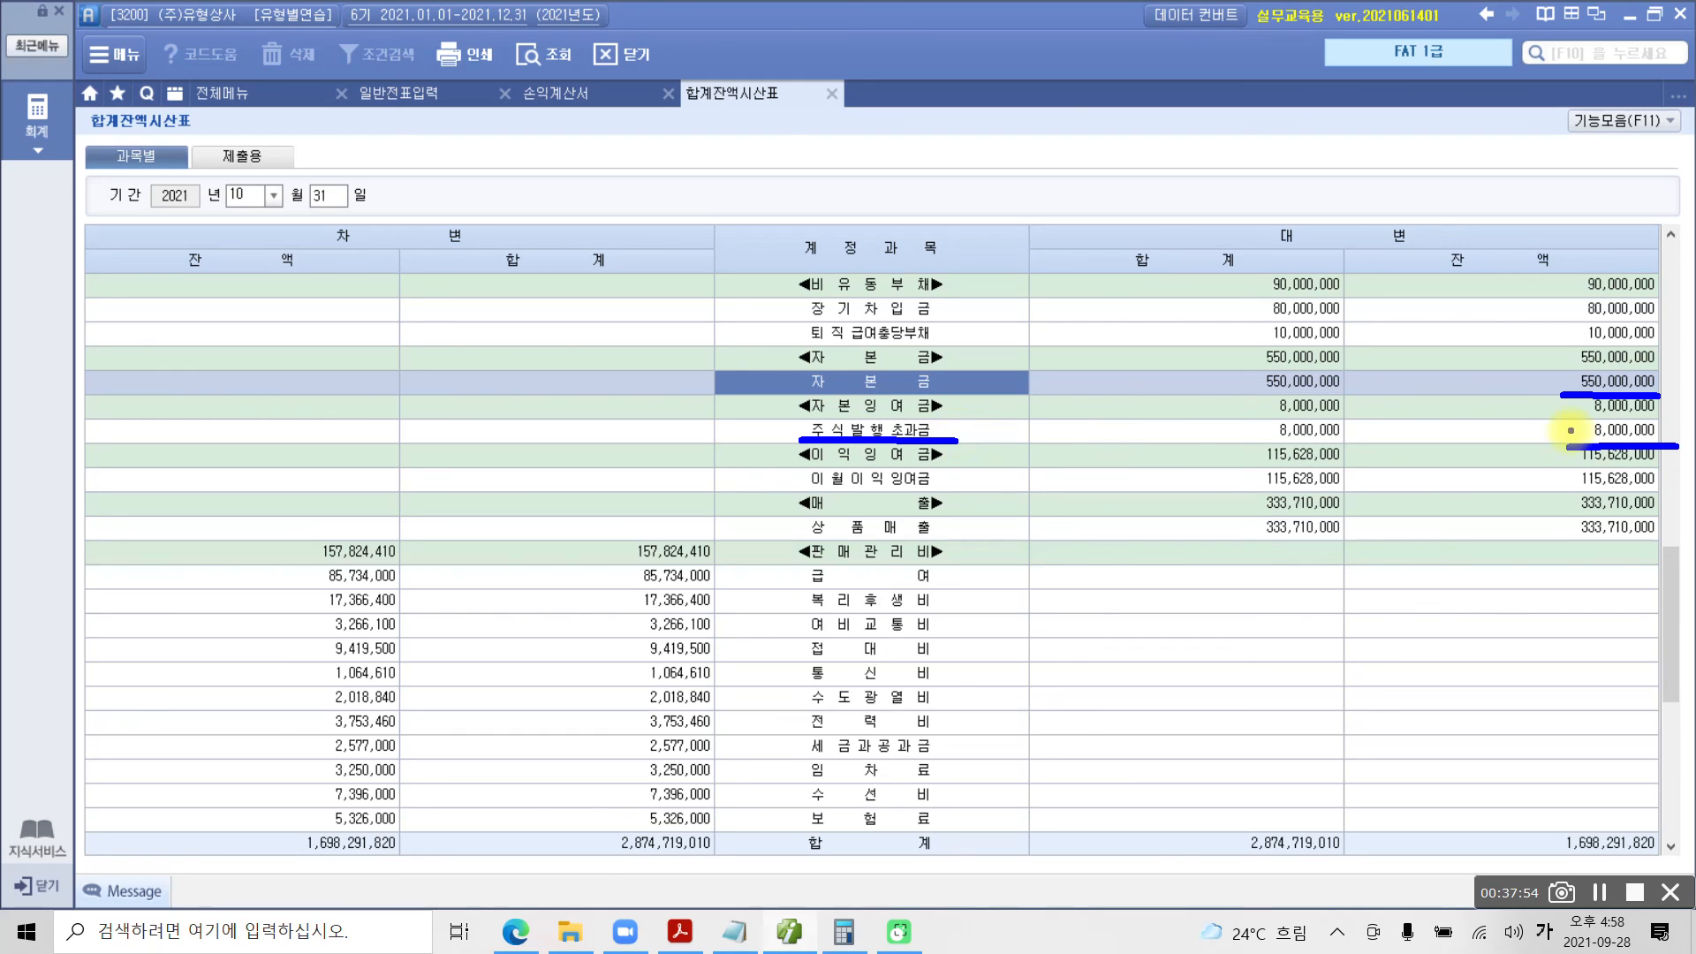
key(Escape)
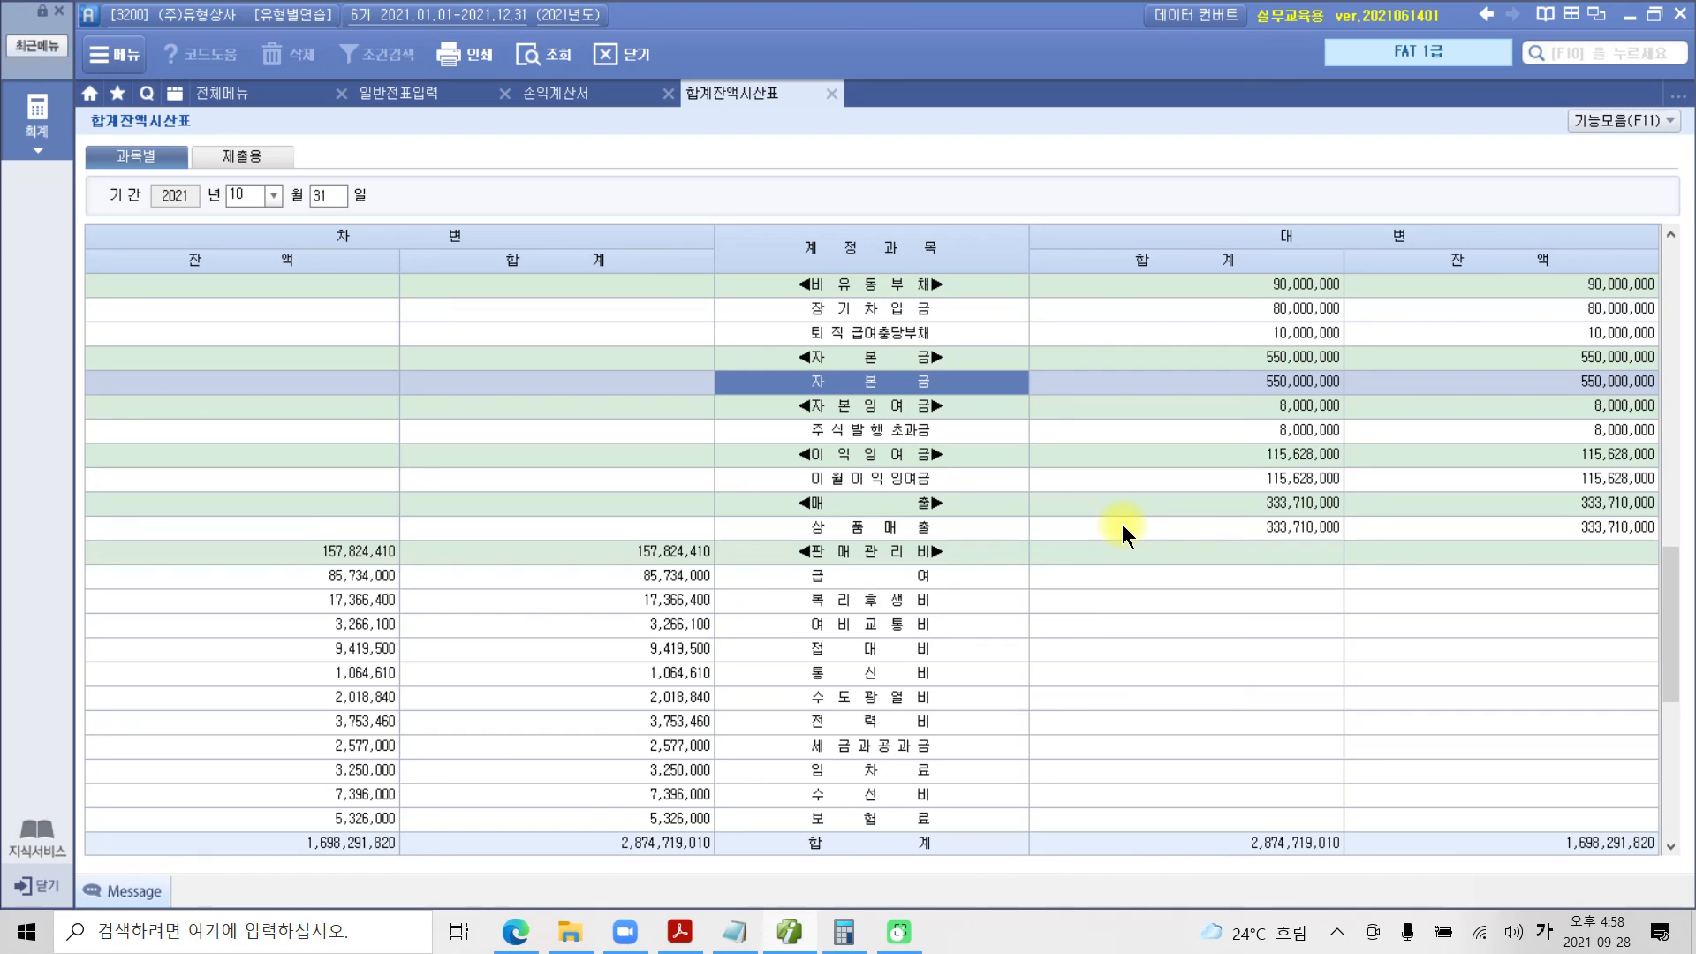
Reread problem 33 in Adobe Acrobat Reader, picking out the word 수수료, and switch back to 더존 iPlus.
click(792, 934)
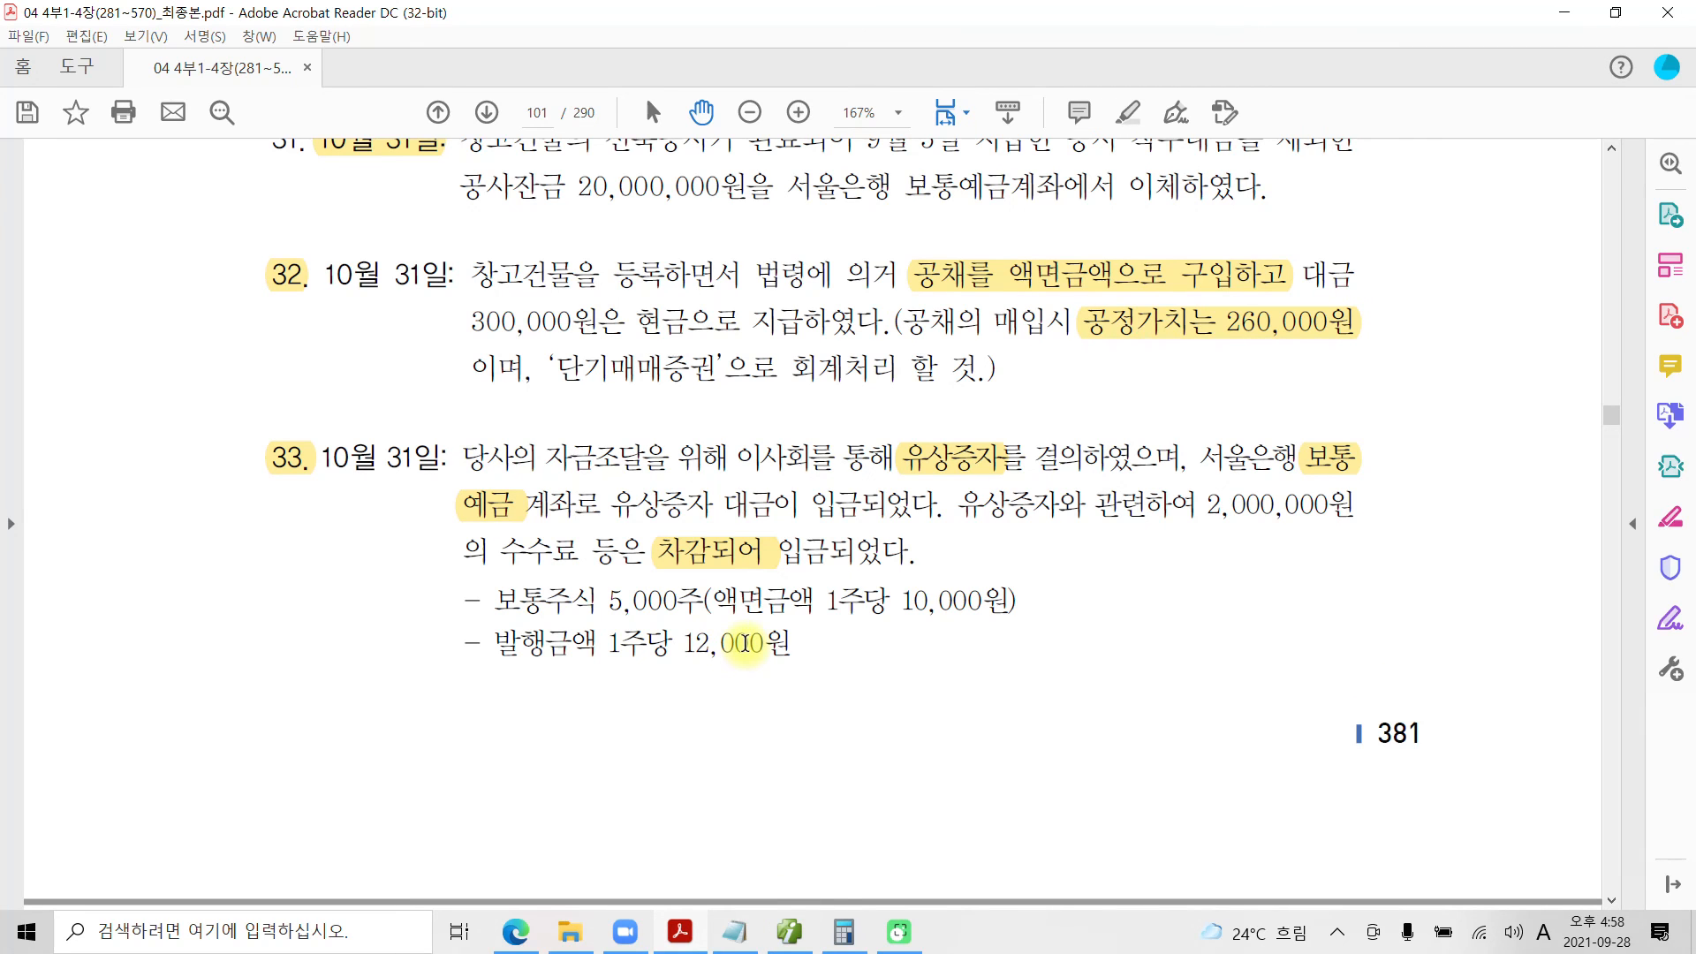
scroll(760, 804, down, 5)
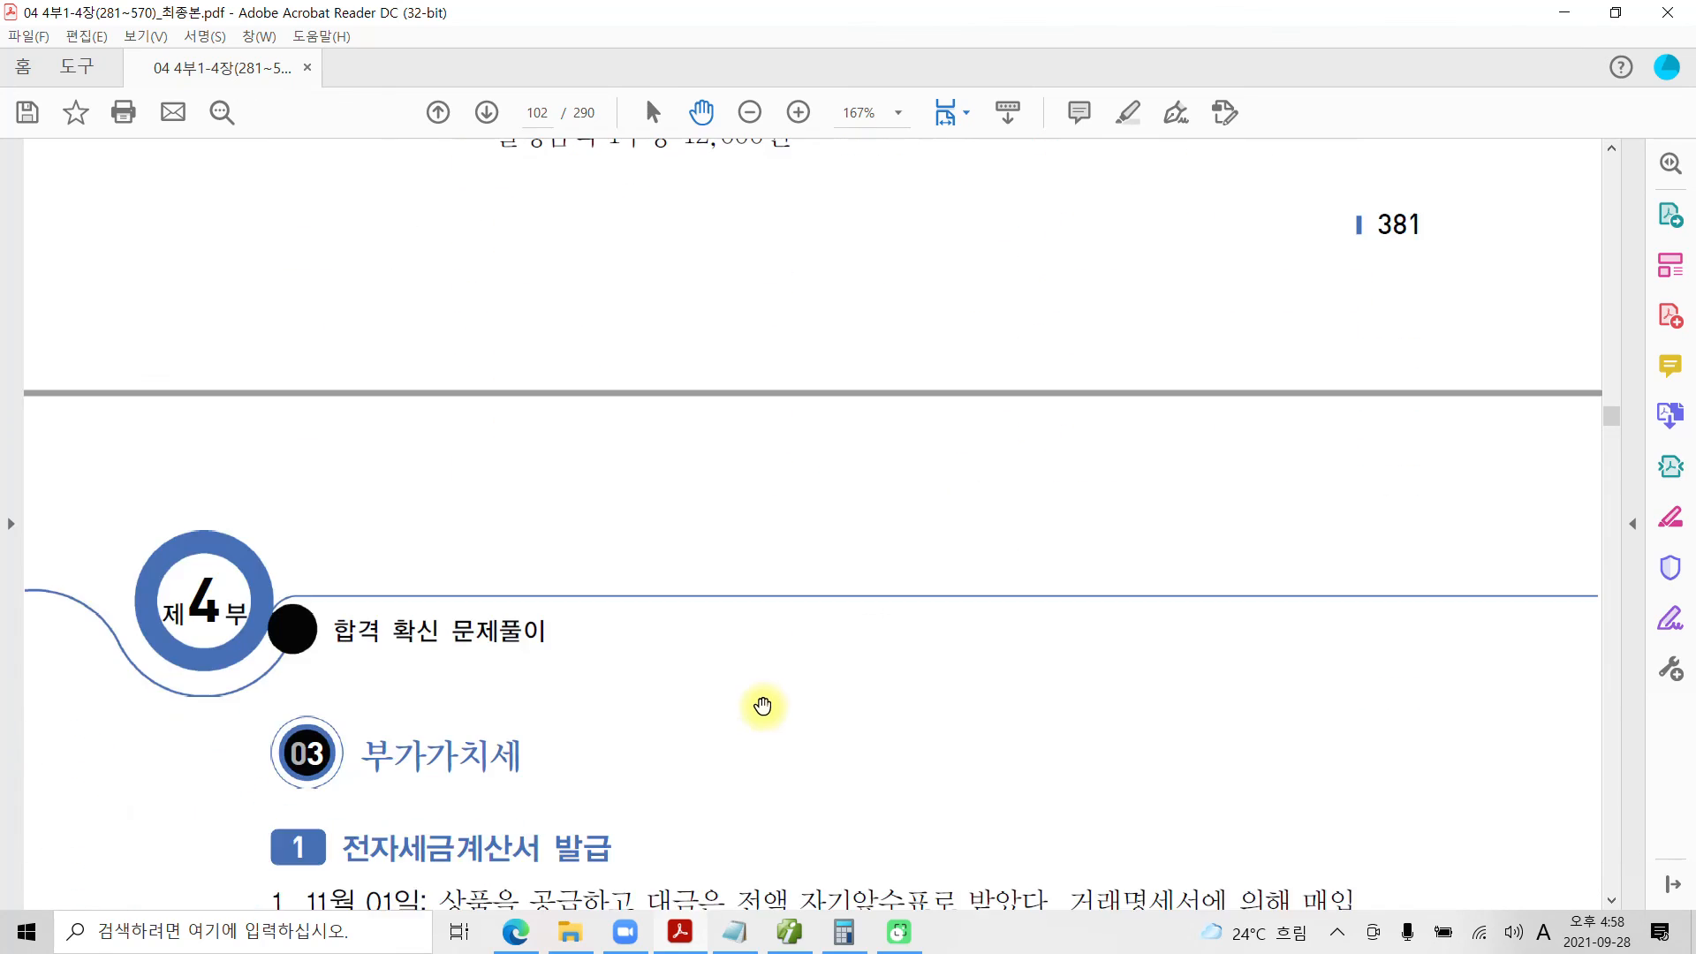
scroll(768, 711, up, 5)
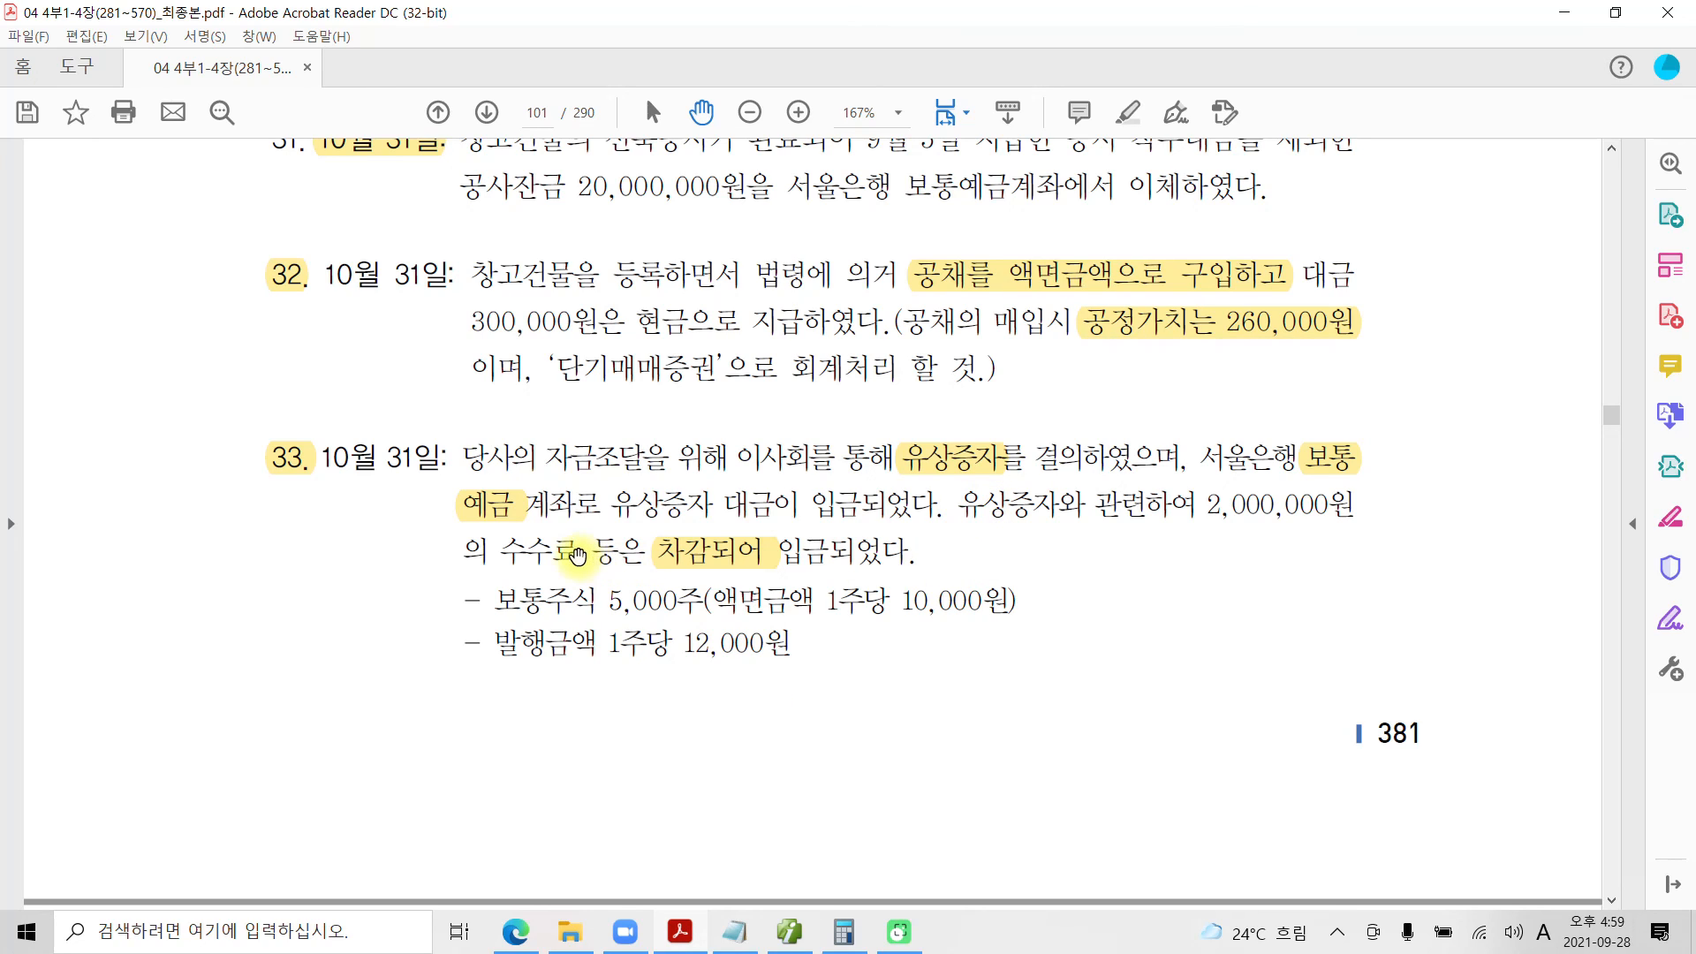
drag(577, 554, 510, 561)
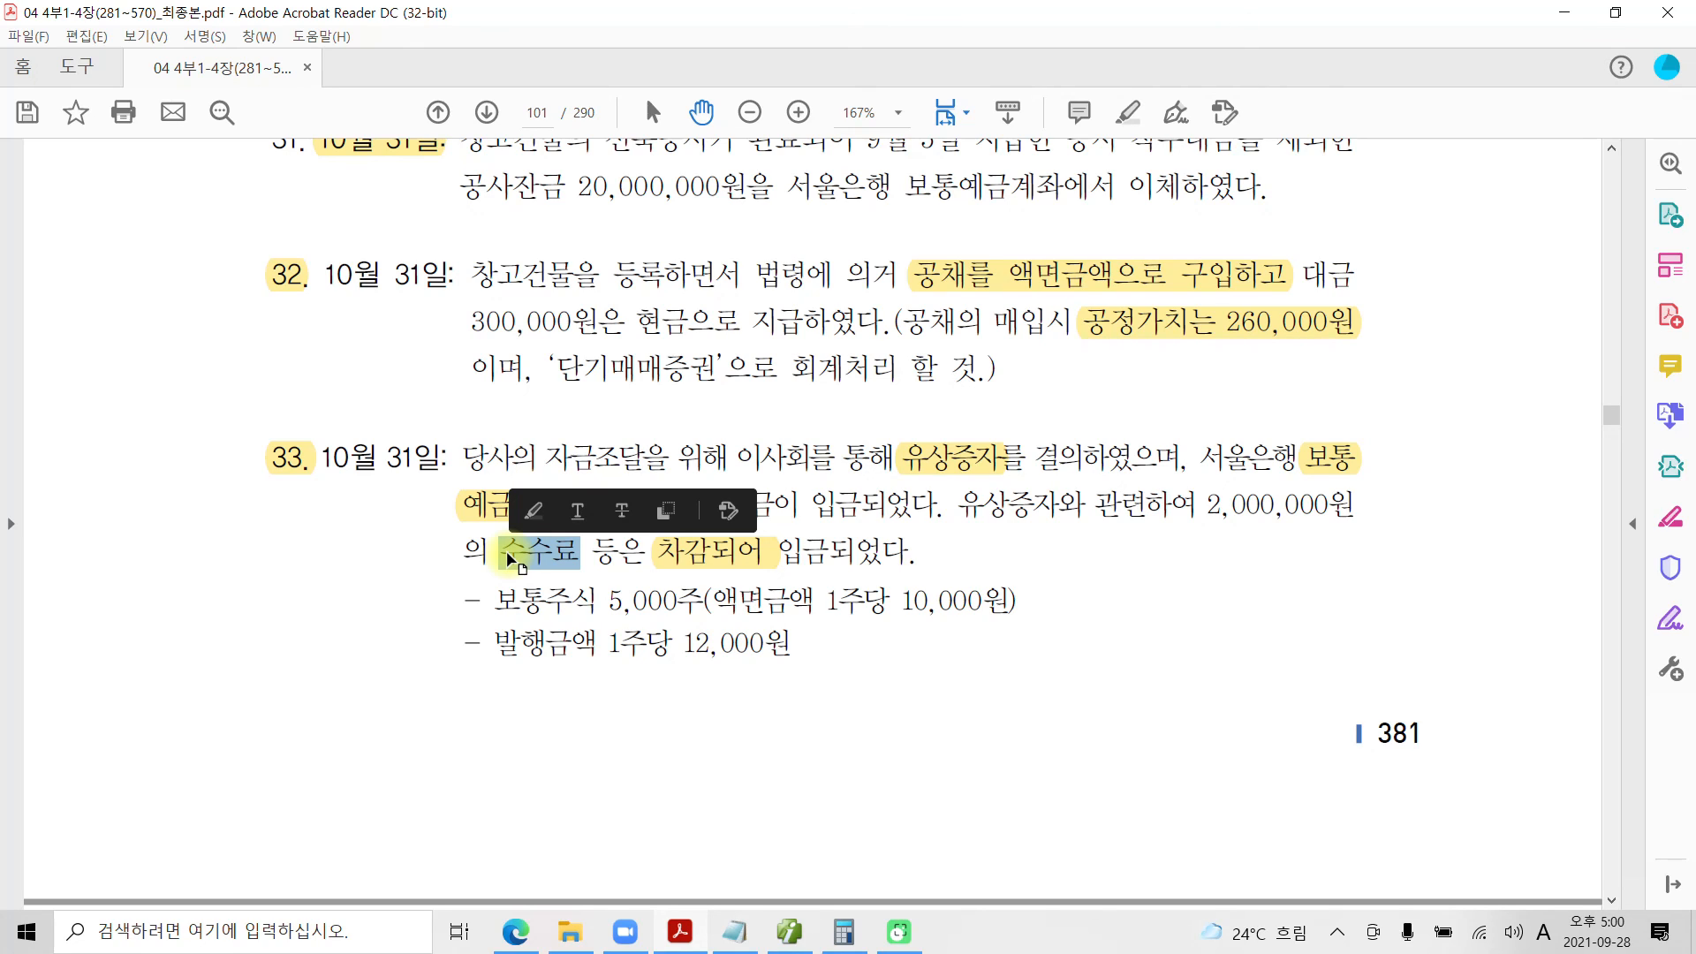
click(852, 573)
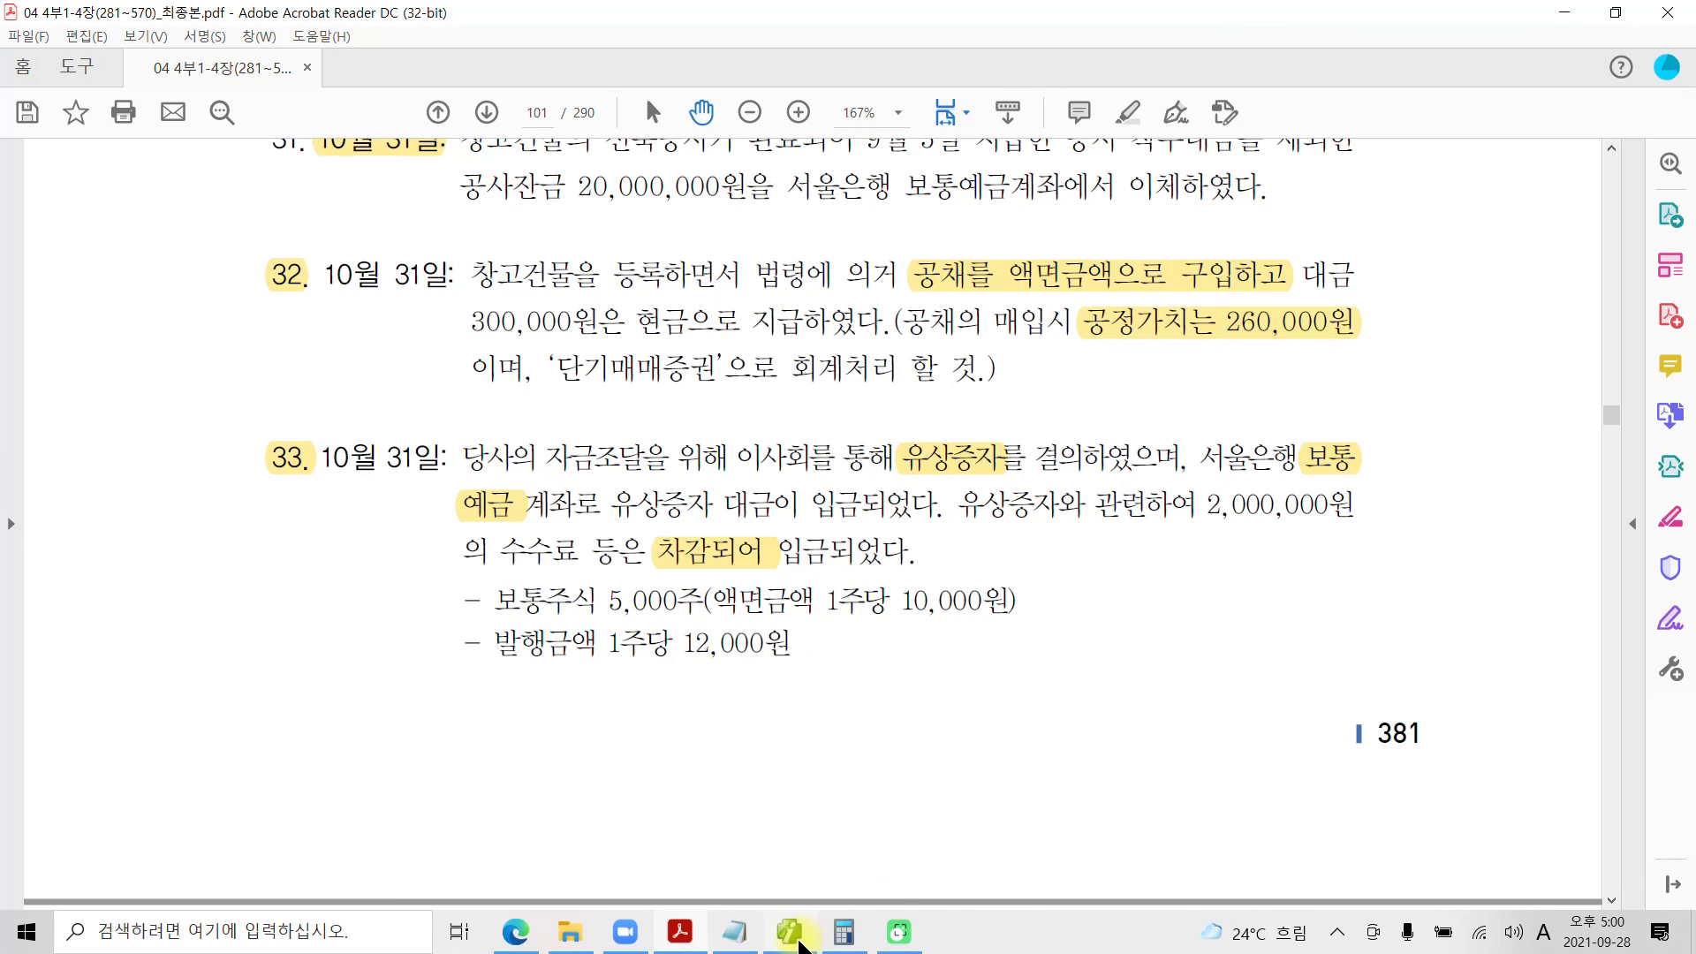
mouse_move(801, 945)
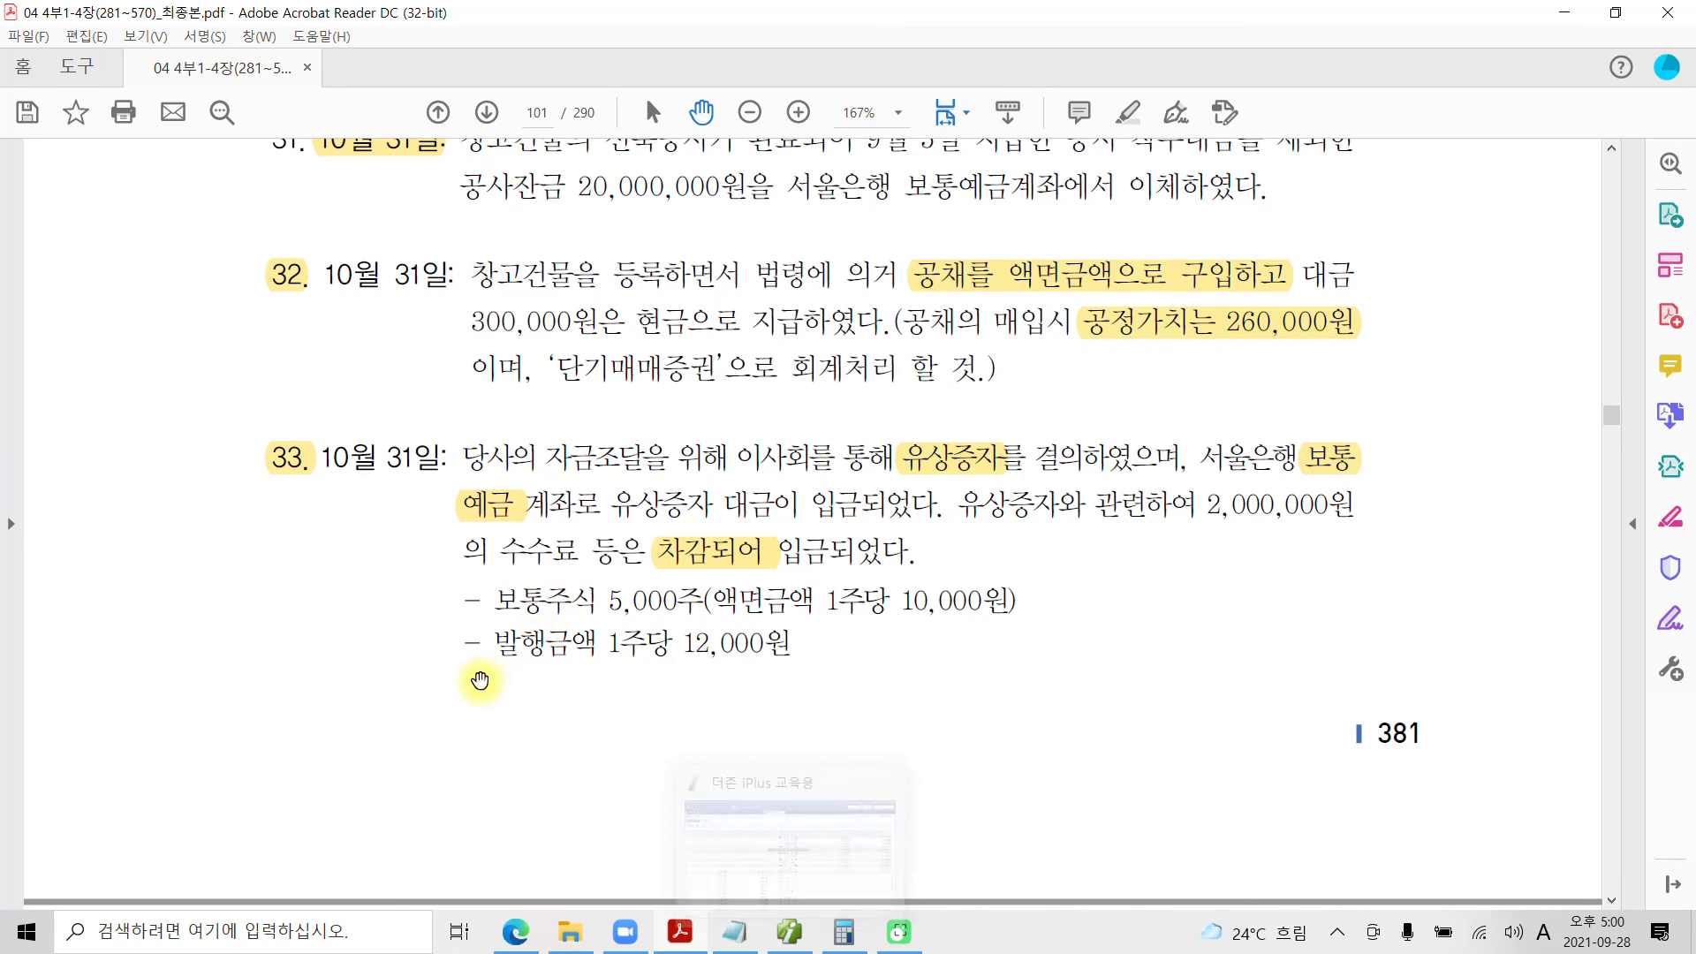
click(792, 941)
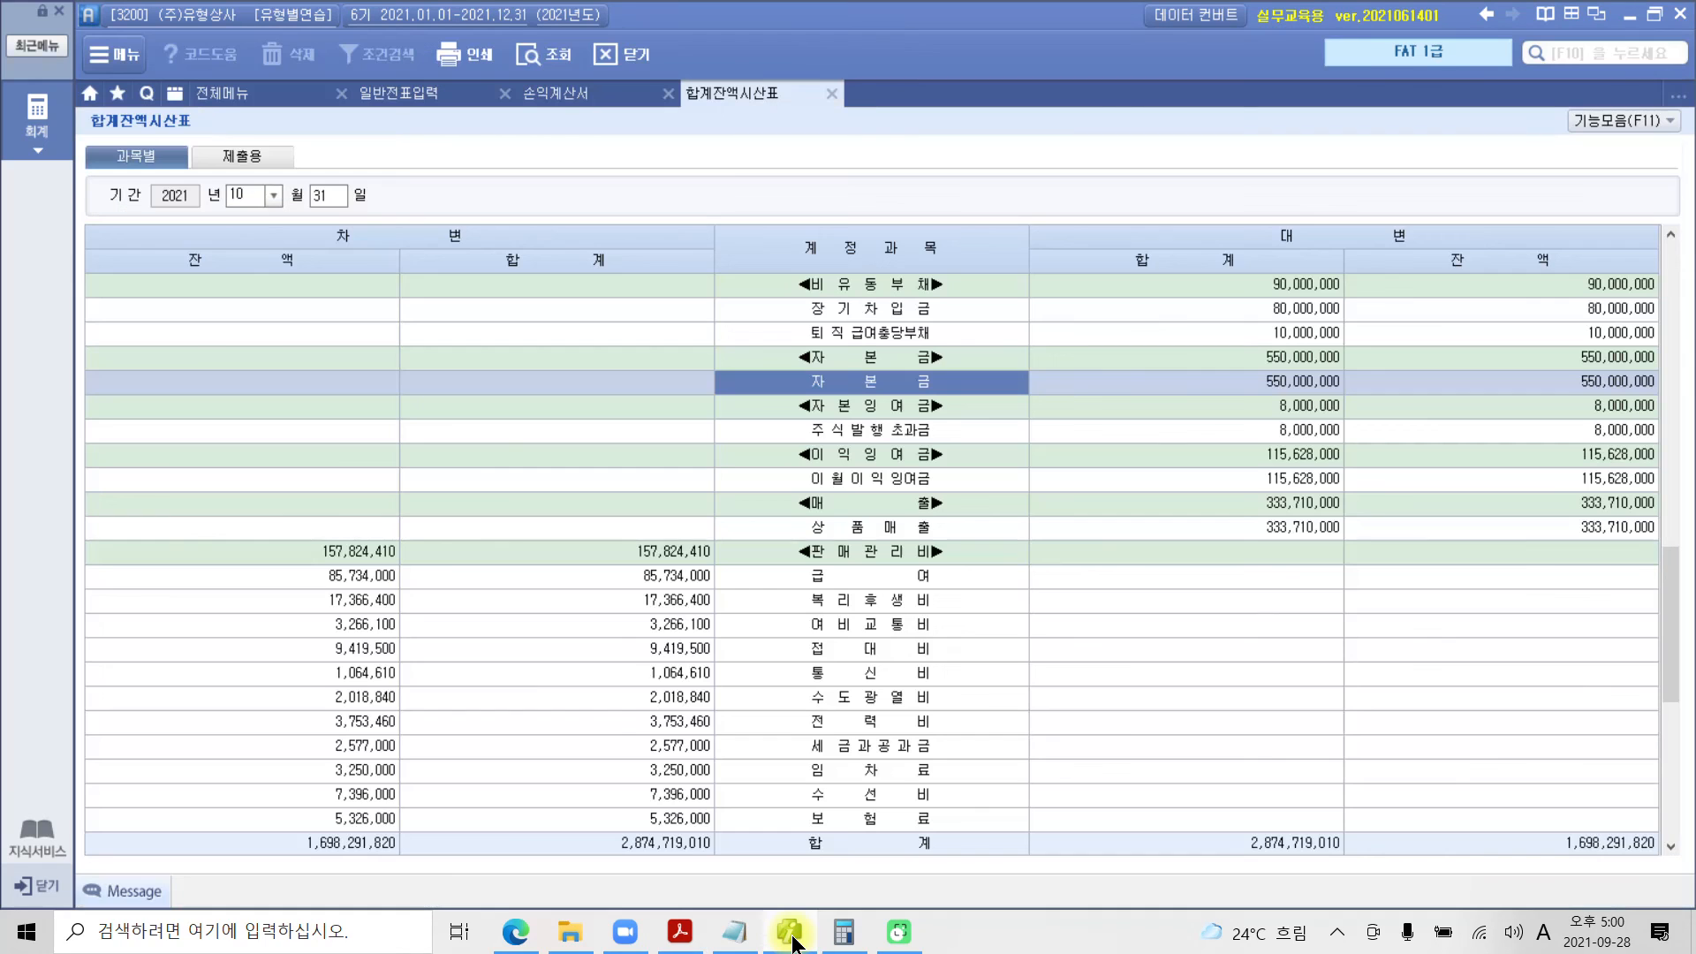